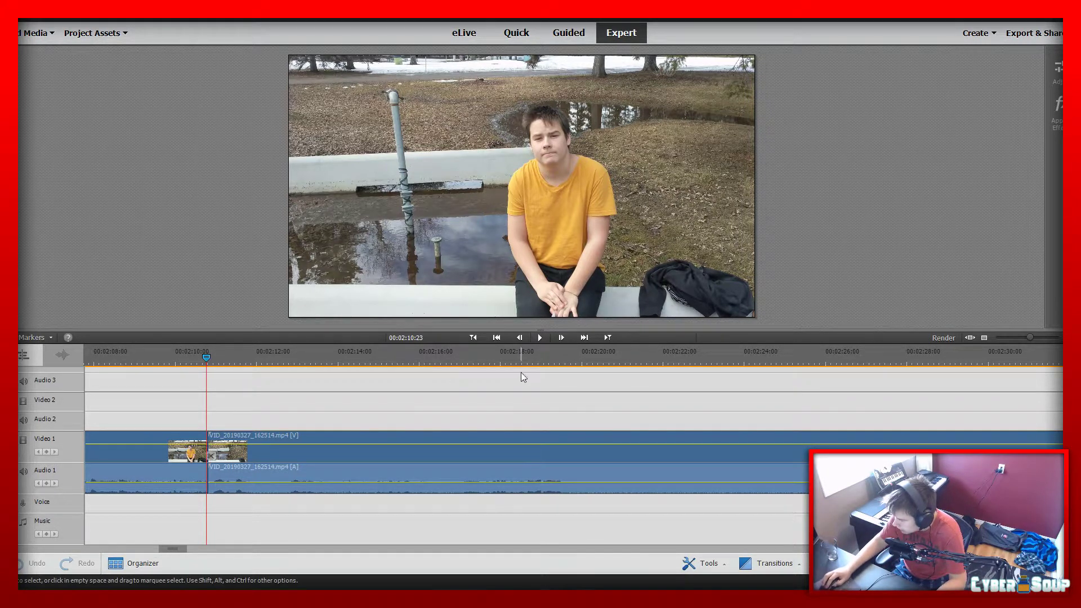
# Go back through the preceding cuts on the timeline to the end of the VID_20190327_161408.mp4 clip
pyautogui.click(473, 339)
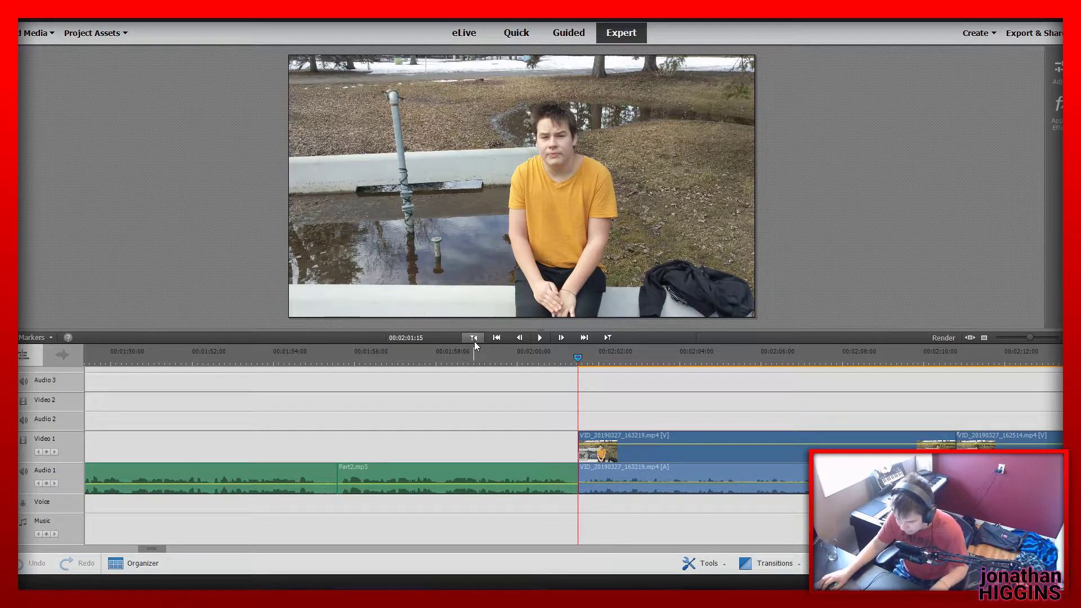
pyautogui.click(474, 340)
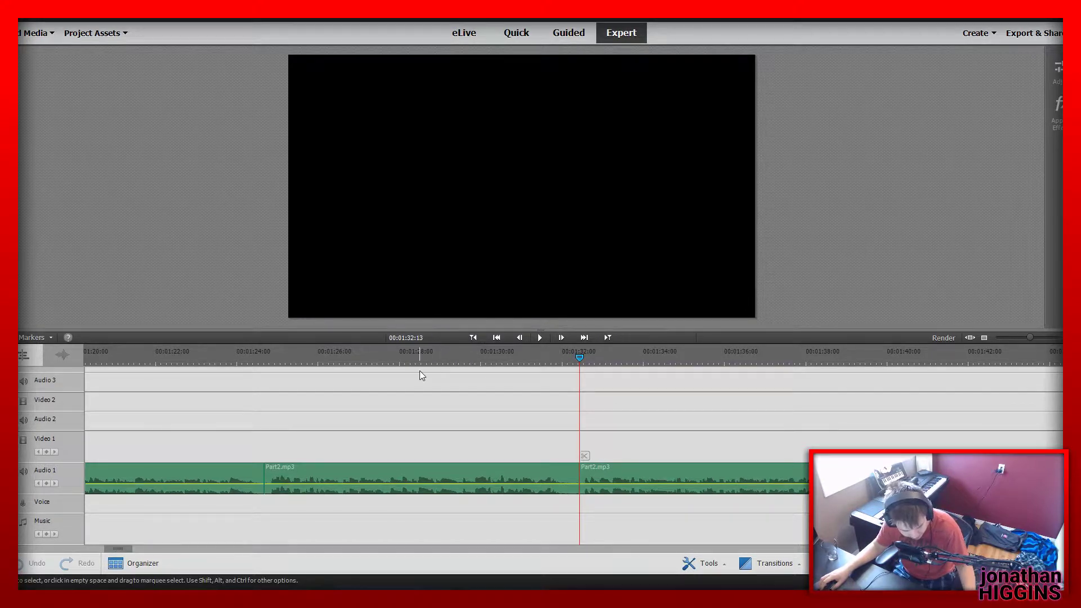
pyautogui.click(473, 338)
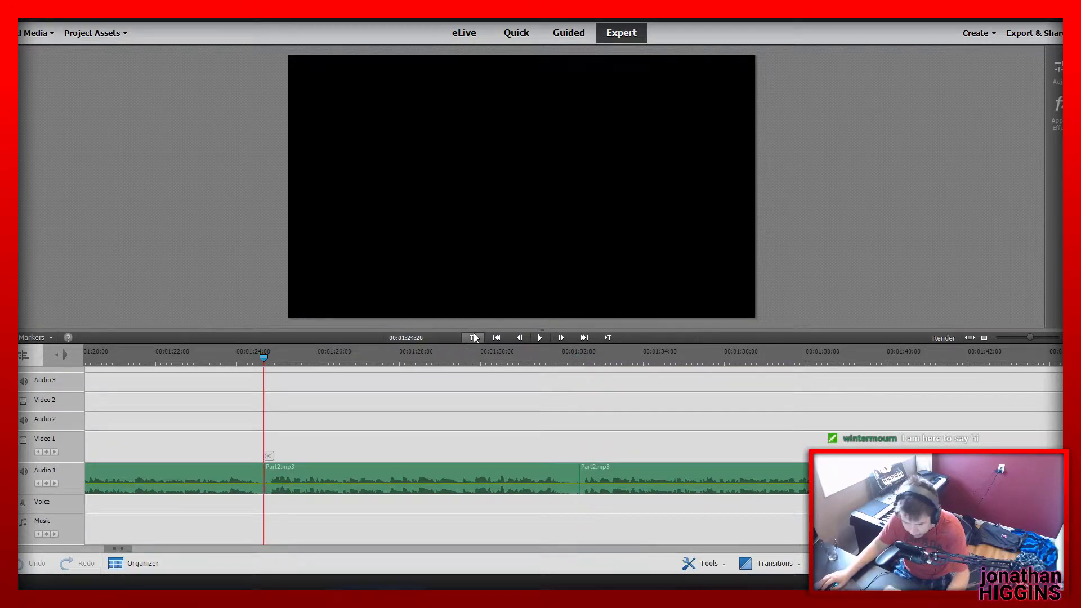
pyautogui.click(472, 338)
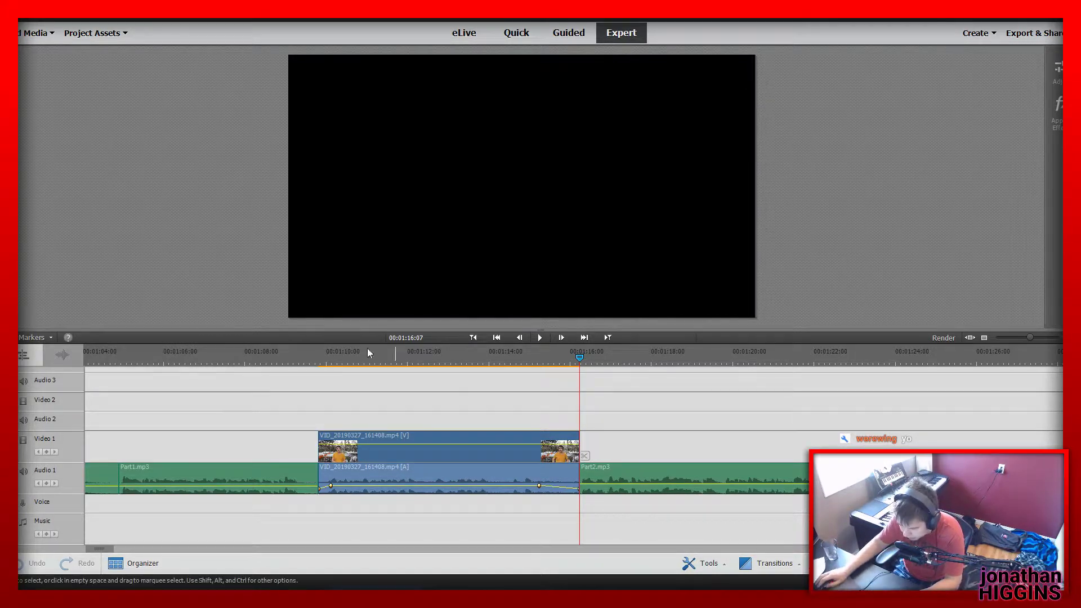
# Play the Part2.mp3 narration from 00:01:52:08 across the cut into its last segment
pyautogui.moveTo(195, 361); pyautogui.dragTo(793, 453)
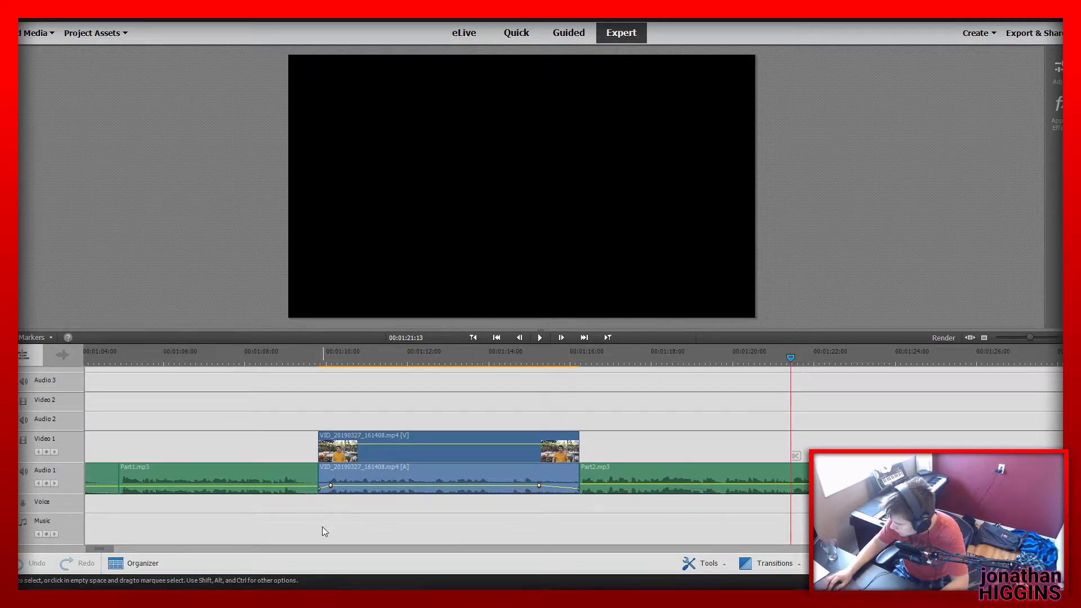
pyautogui.moveTo(109, 548); pyautogui.dragTo(159, 555)
pyautogui.click(274, 355)
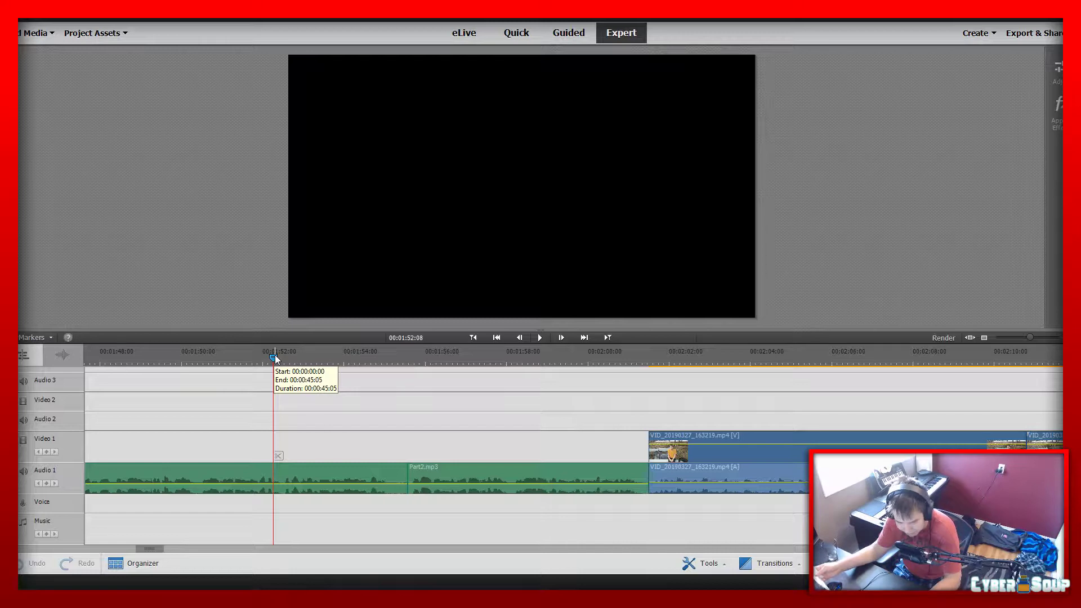
pyautogui.press('space')
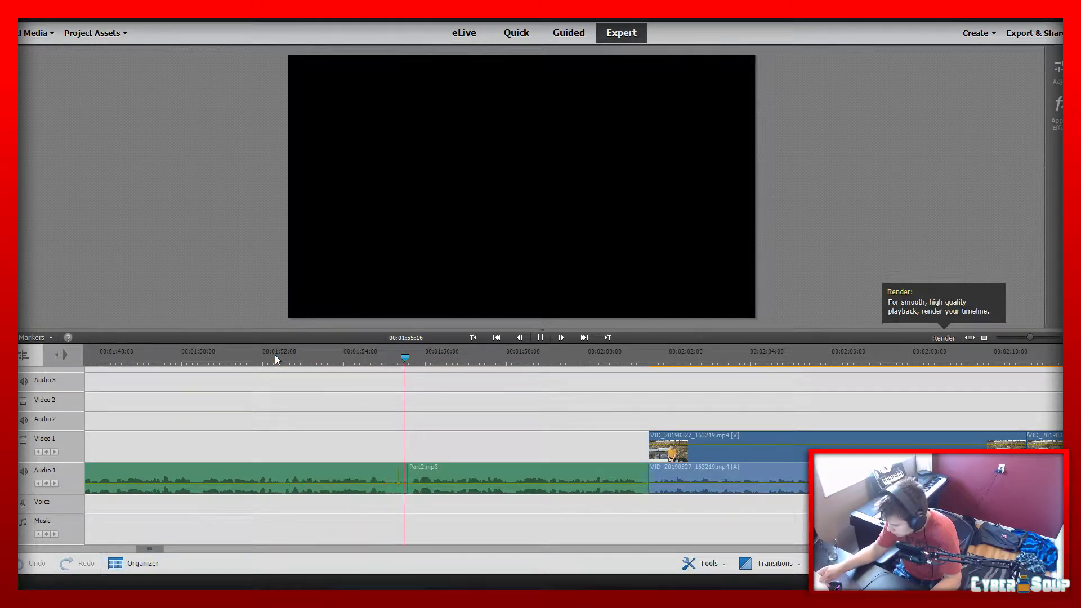
pyautogui.press('space')
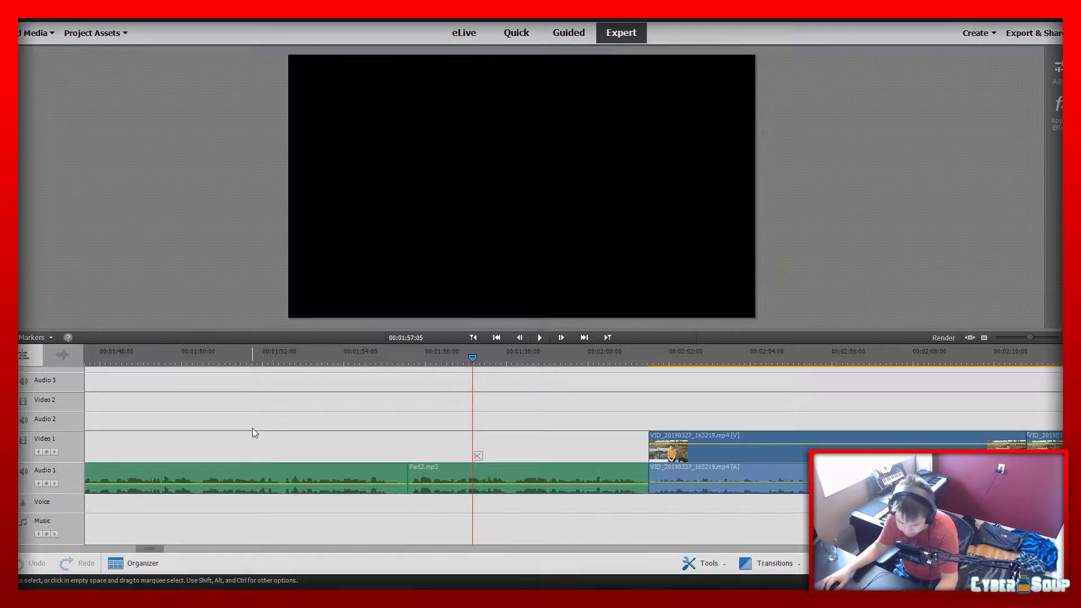
# Move the VID_20190327_163219.mp4 clip from Video 1 up to Video 2, above the VID_20190327_162514.mp4 clip
pyautogui.moveTo(647, 356); pyautogui.dragTo(753, 356)
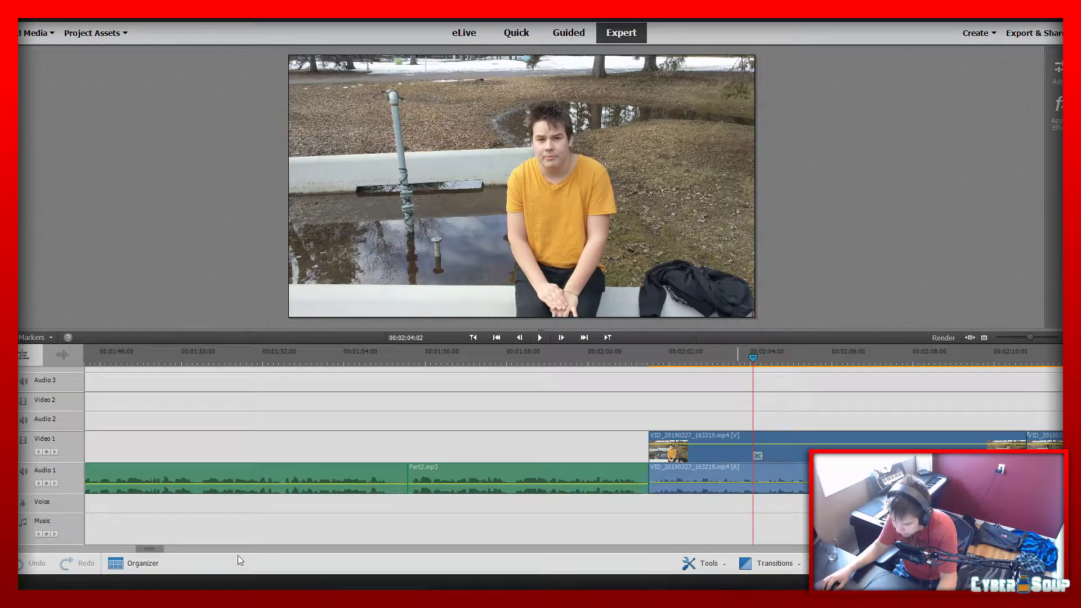
pyautogui.moveTo(151, 549); pyautogui.dragTo(173, 550)
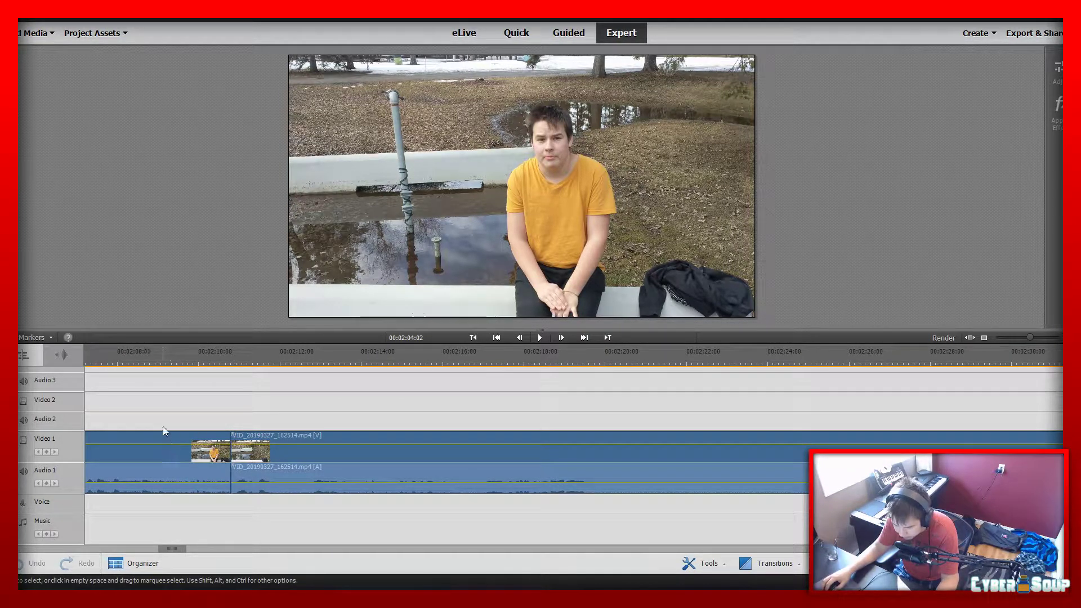
pyautogui.moveTo(164, 433); pyautogui.dragTo(893, 425)
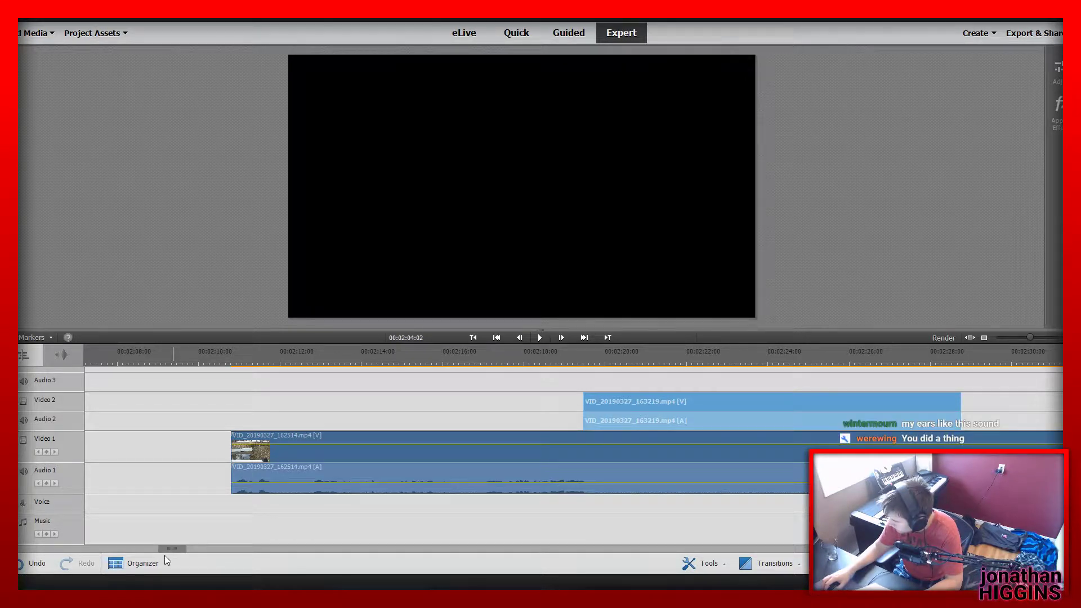
# Close the gap by moving the VID_20190327_162514.mp4 clip against the end of the Part2.mp3 narration, and preview its opening
pyautogui.moveTo(181, 548); pyautogui.dragTo(173, 548)
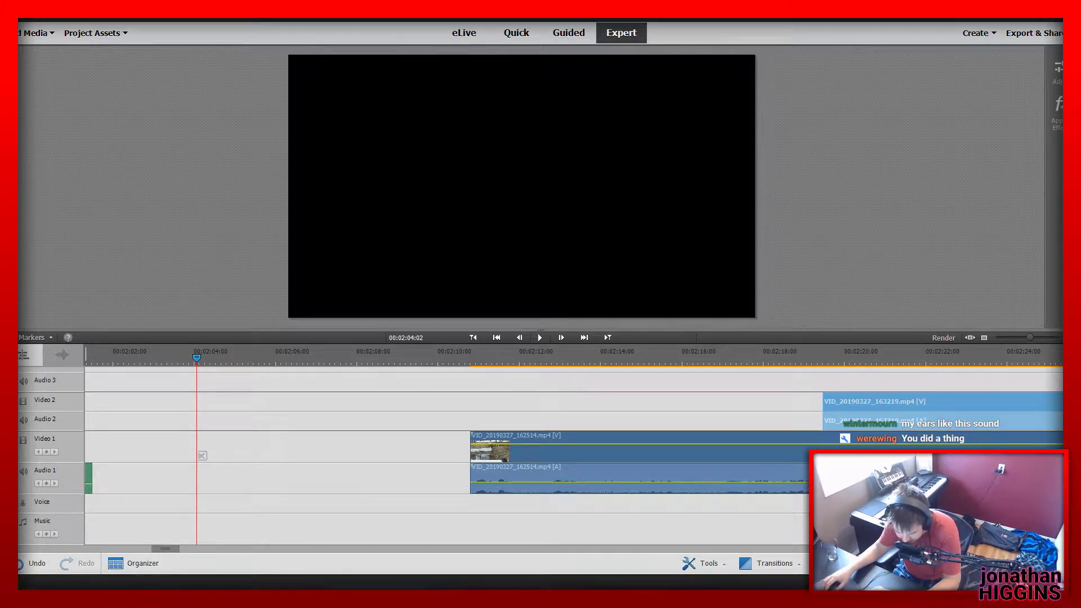
pyautogui.click(520, 358)
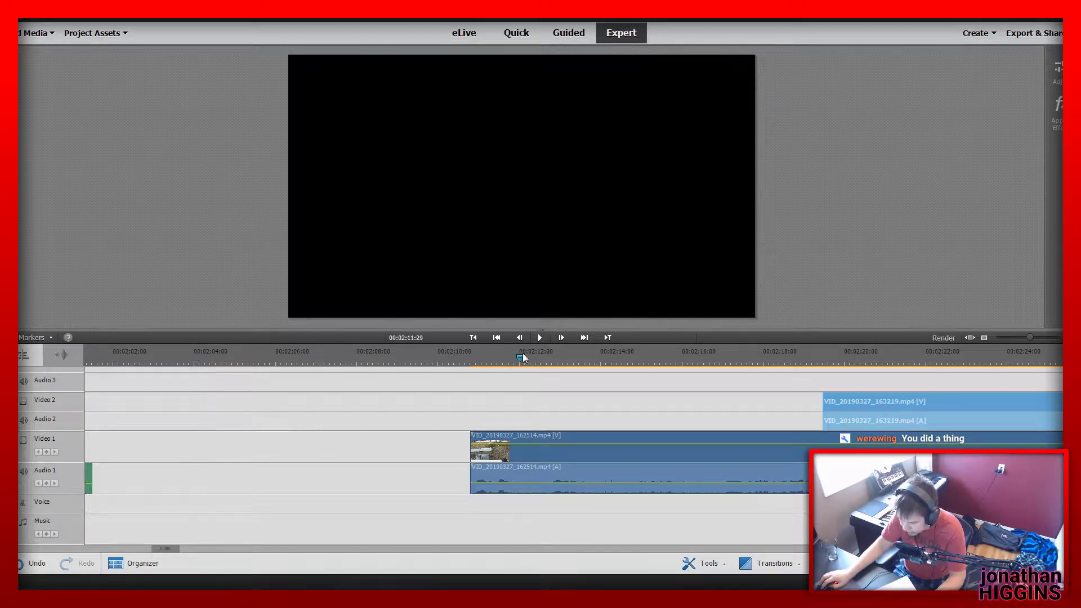
pyautogui.moveTo(523, 358); pyautogui.dragTo(571, 366)
pyautogui.moveTo(596, 359); pyautogui.dragTo(532, 370)
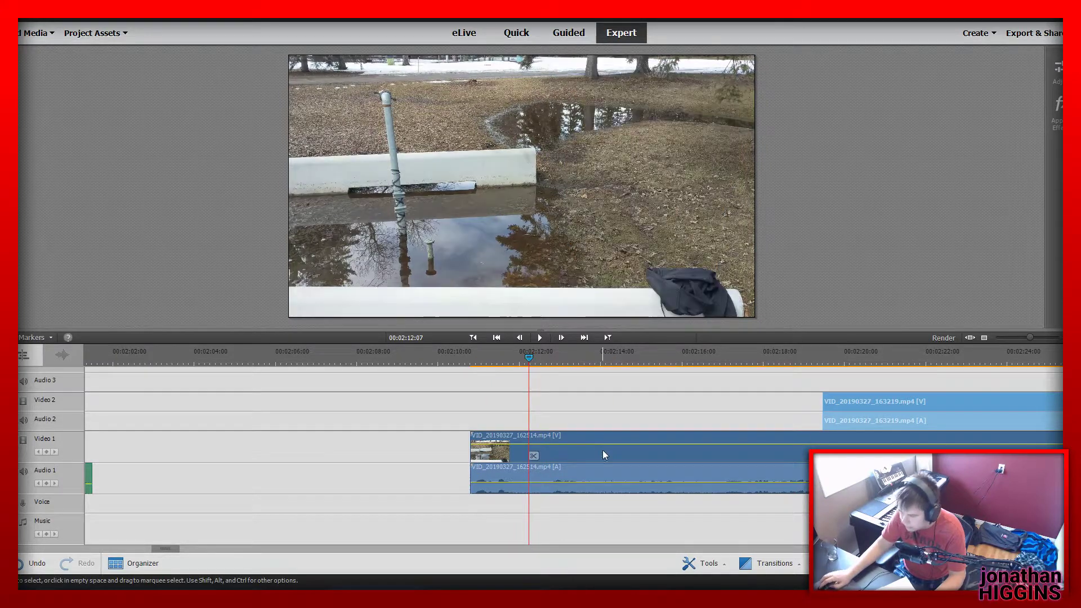
pyautogui.moveTo(1030, 339); pyautogui.dragTo(1015, 347)
pyautogui.moveTo(645, 451); pyautogui.dragTo(599, 460)
pyautogui.click(531, 361)
pyautogui.moveTo(532, 359); pyautogui.dragTo(577, 367)
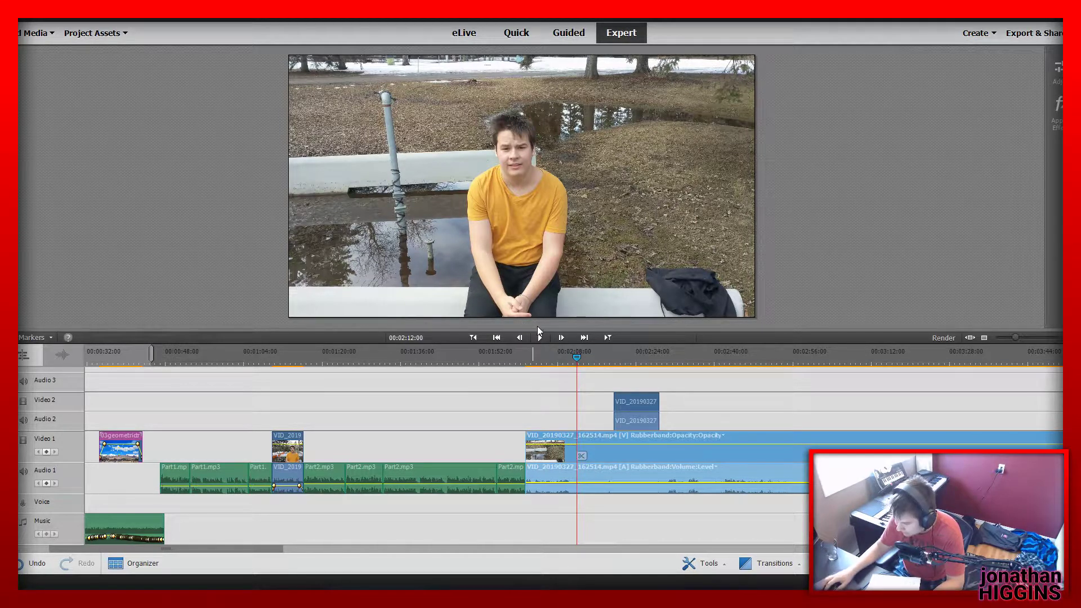
pyautogui.moveTo(582, 353); pyautogui.dragTo(589, 390)
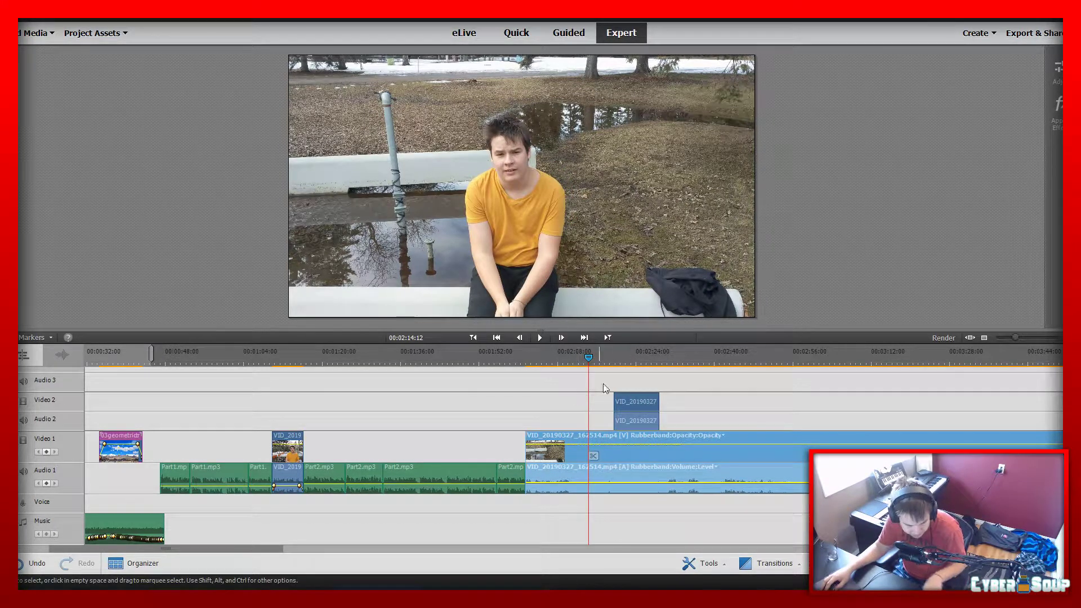
# Move the VID_20190327_163219.mp4 clip down to Video 1, directly after the end of VID_20190327_162514.mp4
pyautogui.moveTo(634, 403); pyautogui.dragTo(1013, 406)
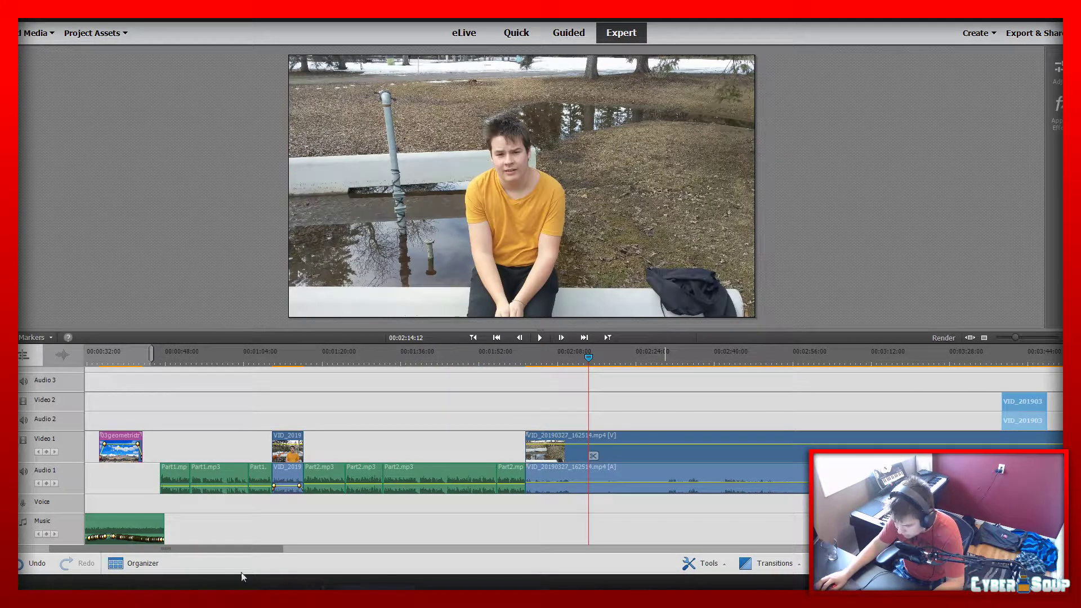
pyautogui.moveTo(188, 551); pyautogui.dragTo(340, 555)
pyautogui.moveTo(384, 410); pyautogui.dragTo(803, 455)
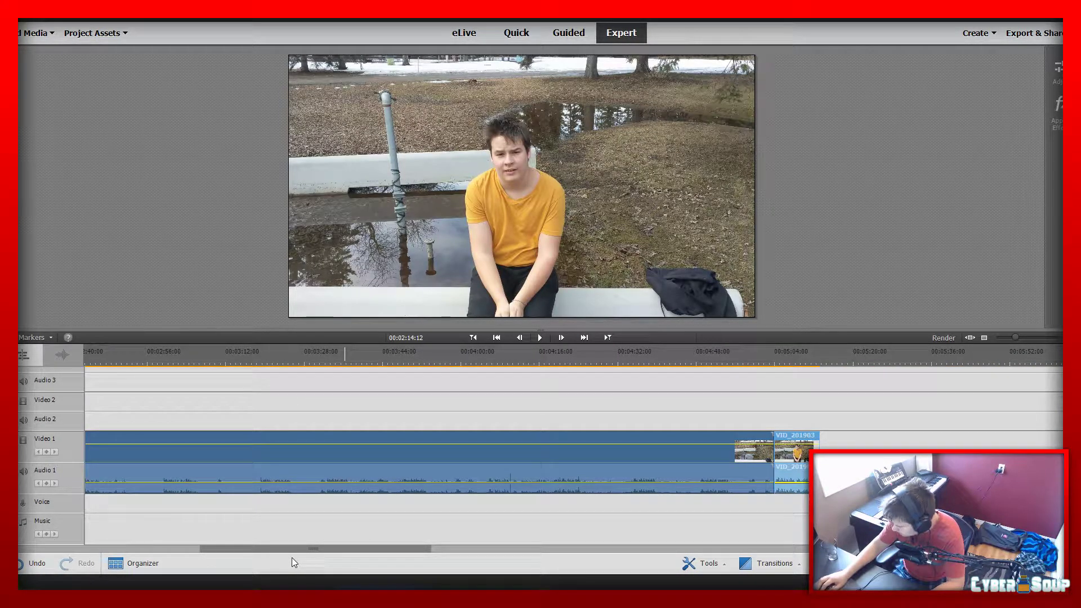
# Review the change from the Part2.mp3 narration to the VID_20190327_162514.mp4 clip, playing the clip up to 00:02:41:29
pyautogui.moveTo(306, 549); pyautogui.dragTo(141, 550)
pyautogui.click(577, 358)
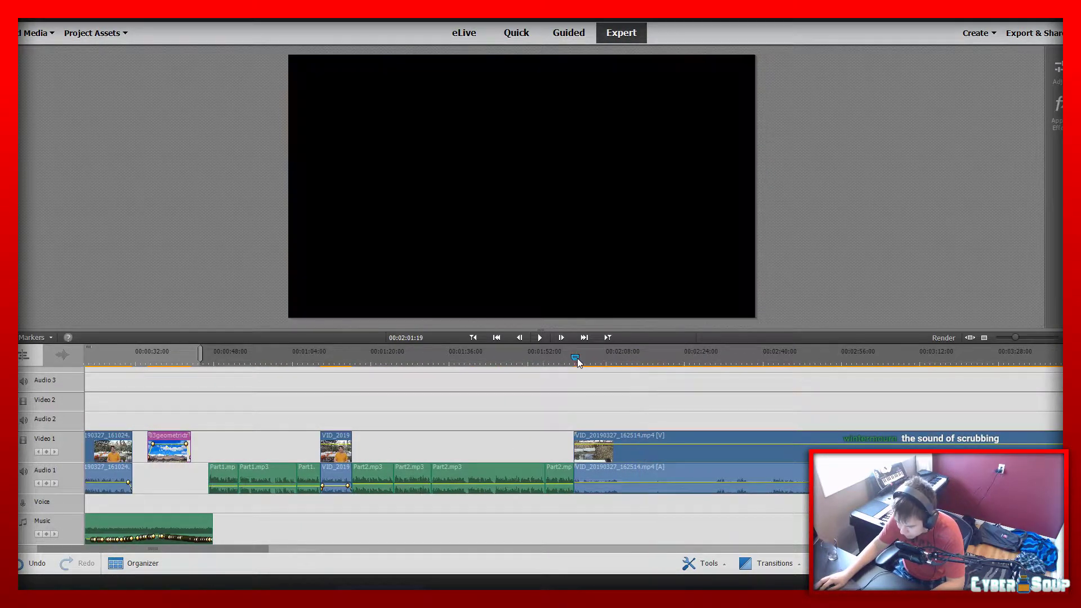
pyautogui.moveTo(586, 358); pyautogui.dragTo(616, 360)
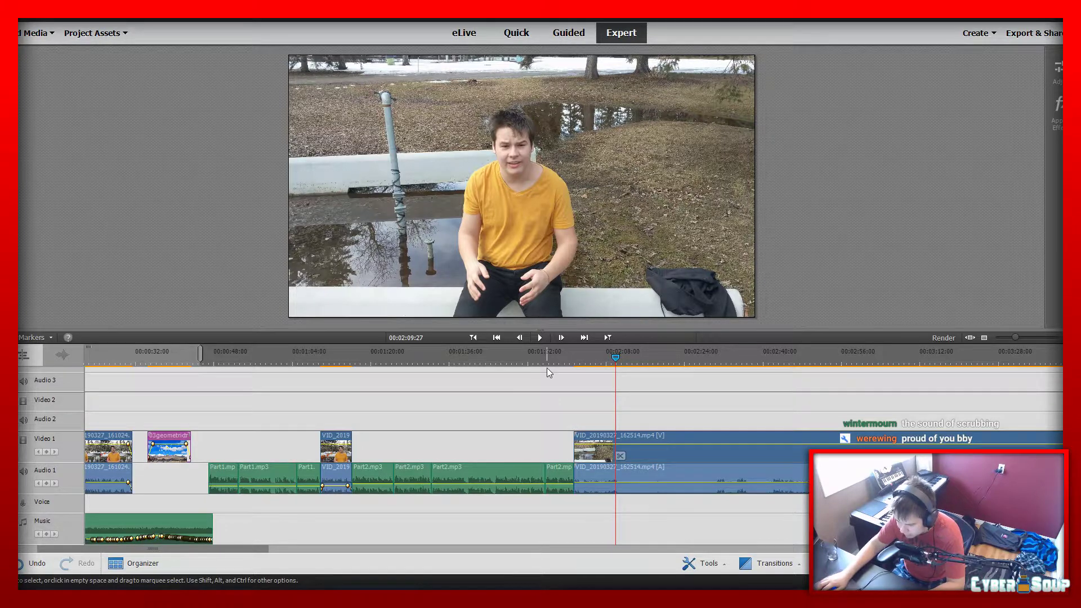
pyautogui.click(561, 362)
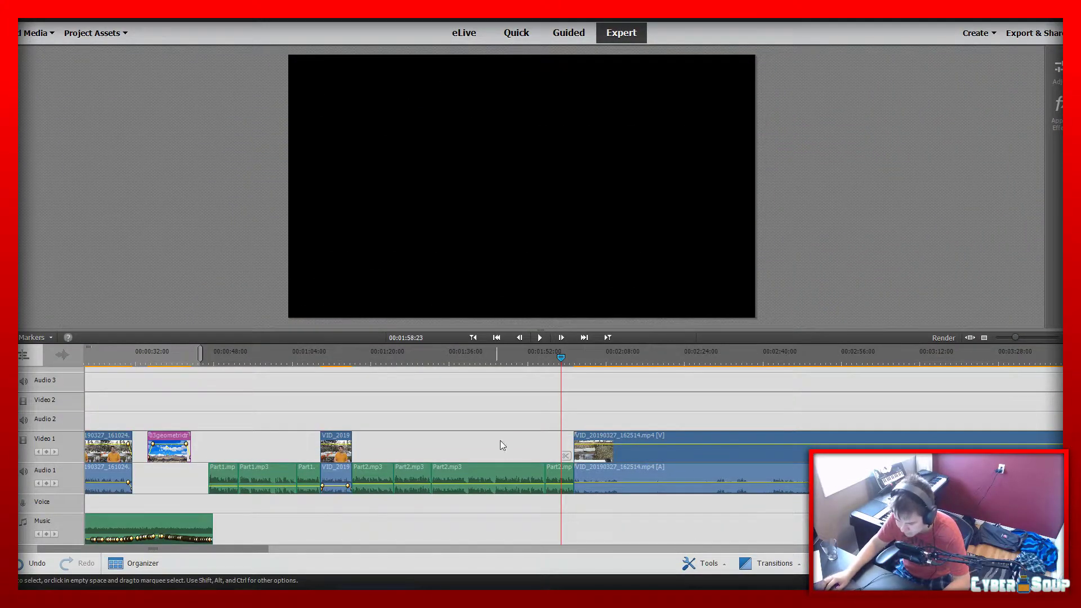
pyautogui.click(555, 359)
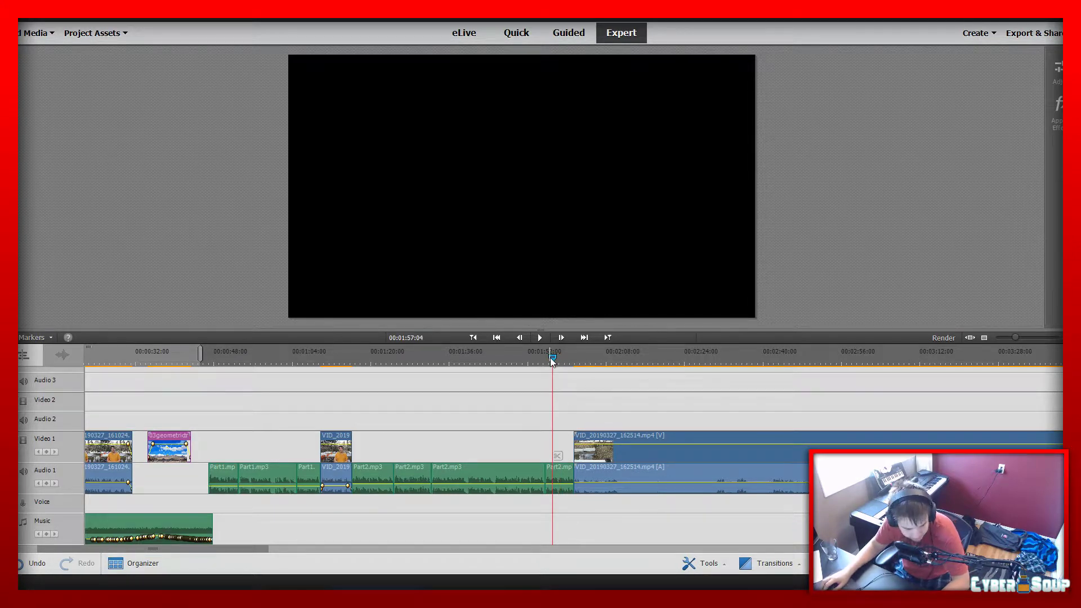
pyautogui.press('space')
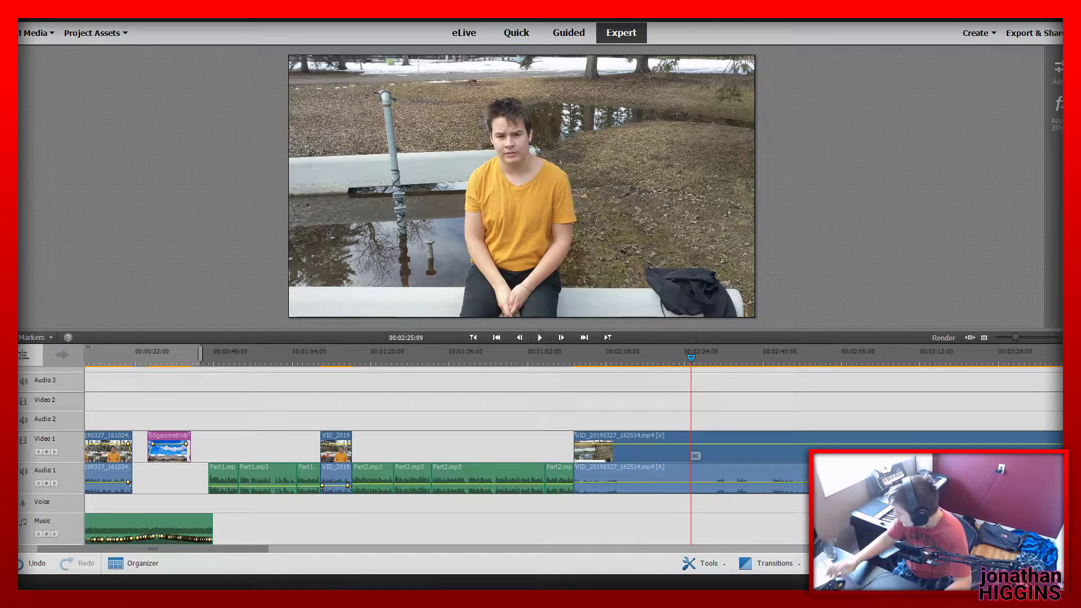
pyautogui.press('space')
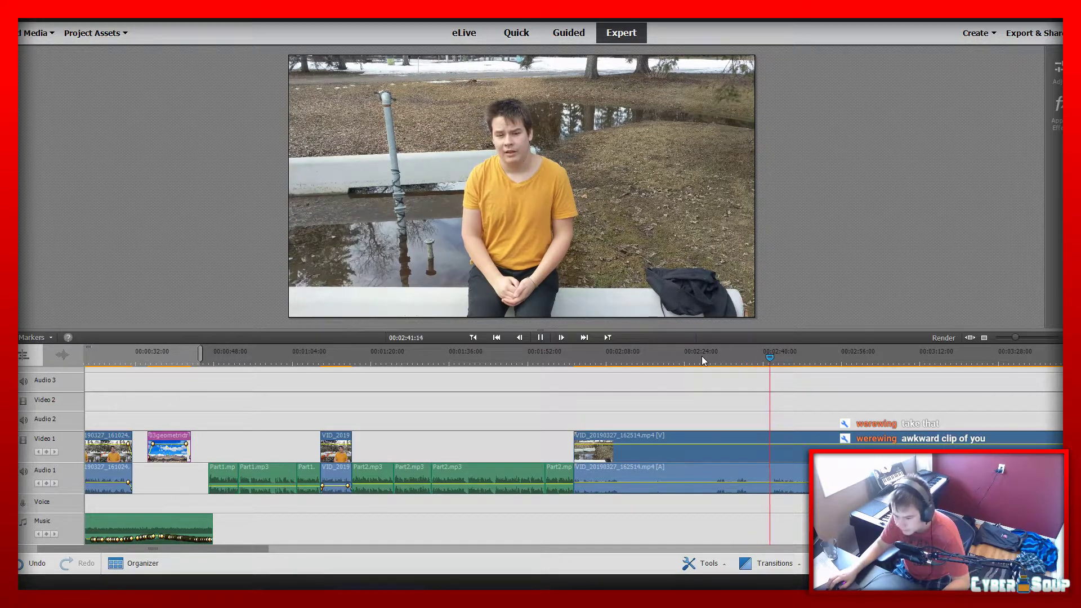
pyautogui.press('space')
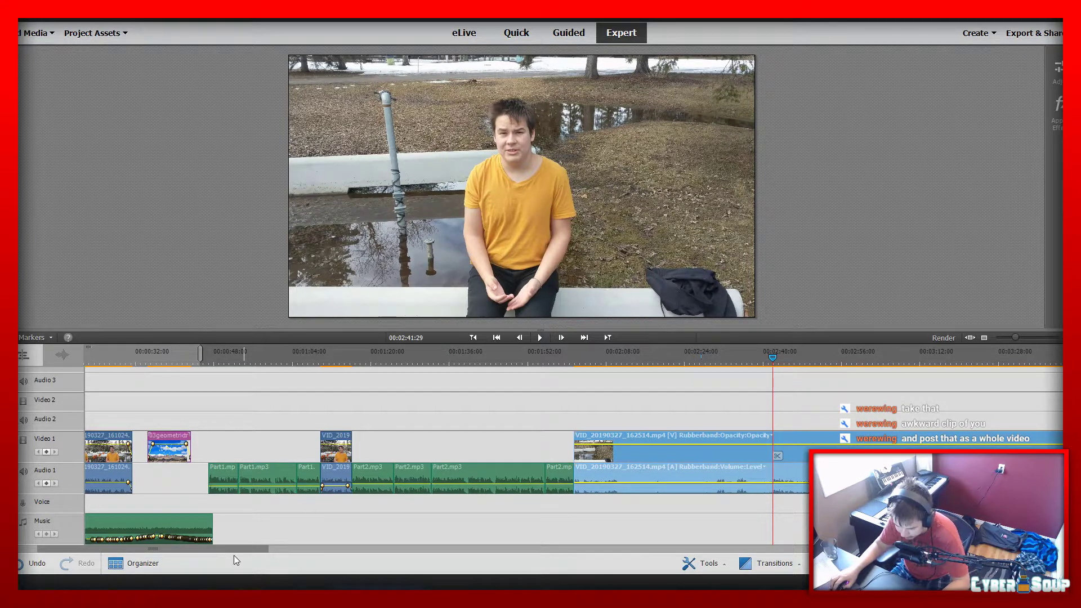
# Replay the opening of the VID_20190327_162514.mp4 clip and stop at 00:02:30:14
pyautogui.moveTo(230, 548); pyautogui.dragTo(280, 559)
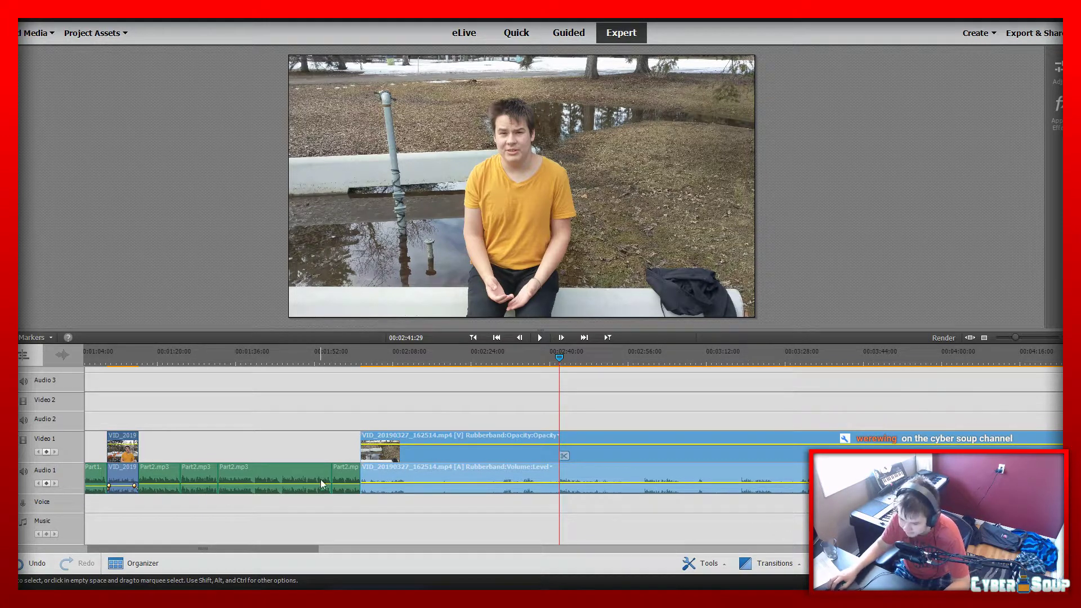
pyautogui.moveTo(506, 354); pyautogui.dragTo(355, 374)
pyautogui.press('space')
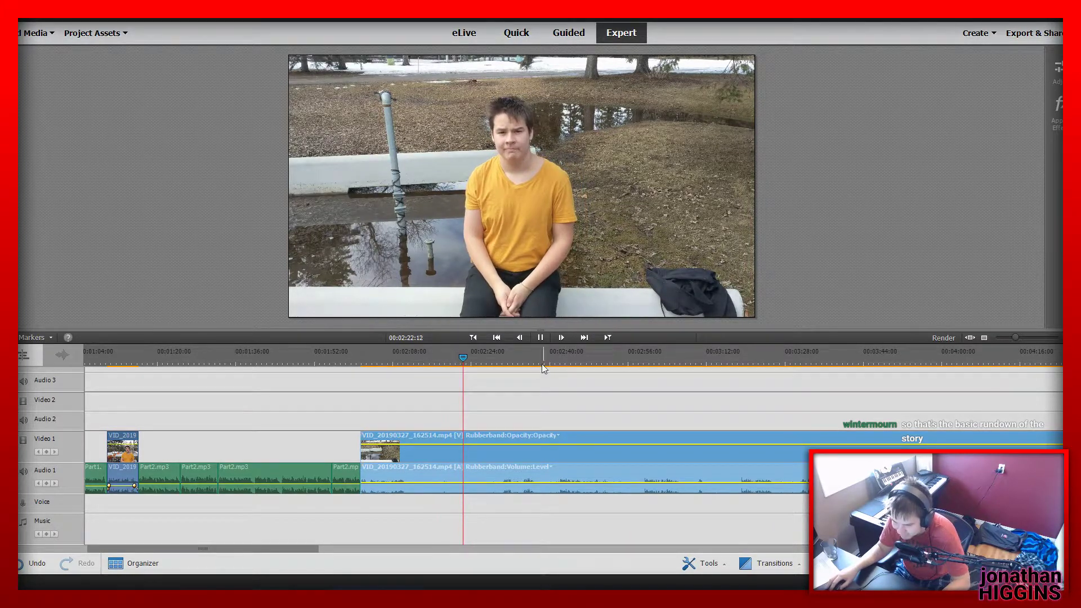
pyautogui.moveTo(478, 357); pyautogui.dragTo(501, 362)
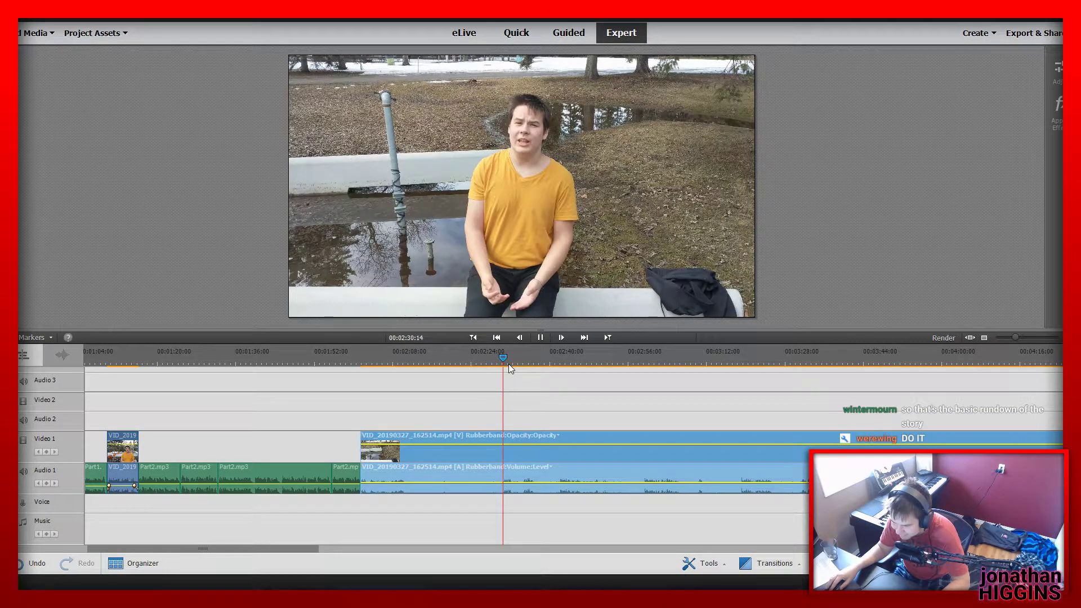
pyautogui.press('space')
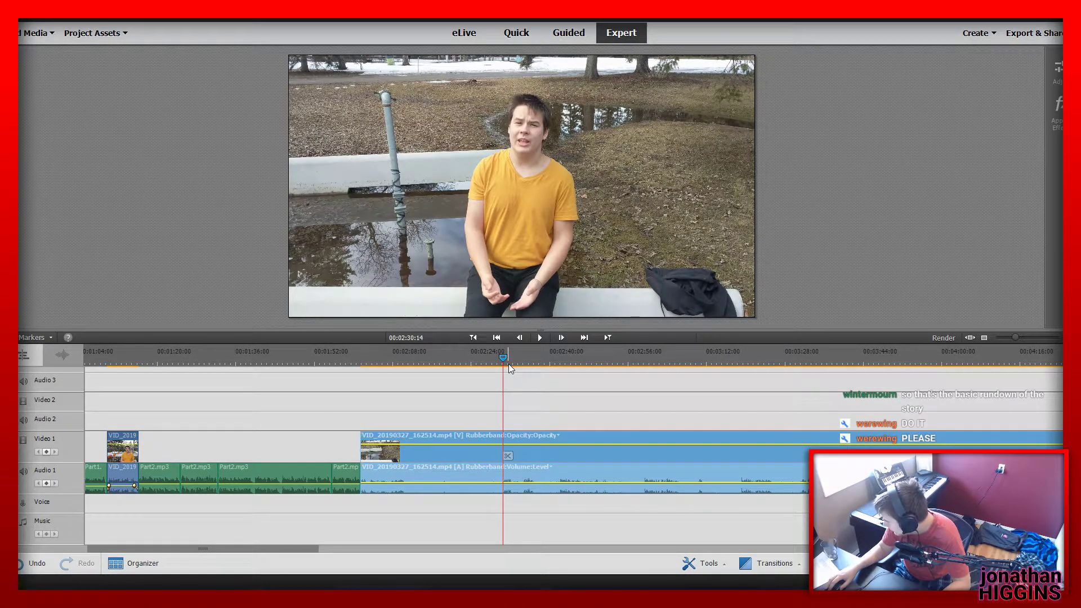
# Try splitting the VID_20190327_162514.mp4 clip at 00:02:28:22, and undo the split
pyautogui.moveTo(502, 357); pyautogui.dragTo(495, 357)
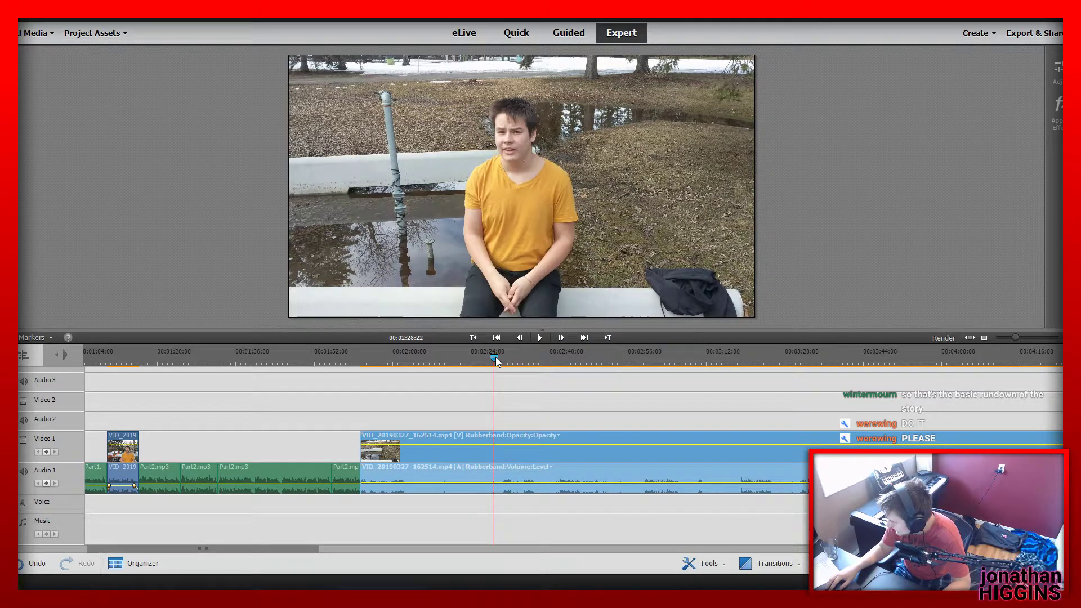
pyautogui.click(498, 456)
pyautogui.click(444, 444)
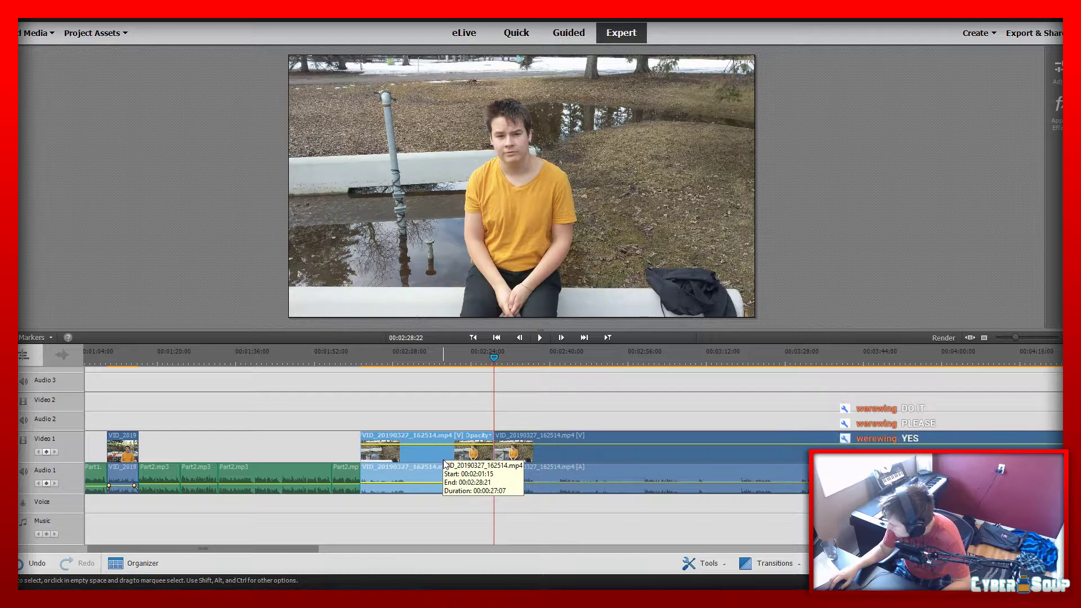
pyautogui.hotkey('ctrl', 'z')
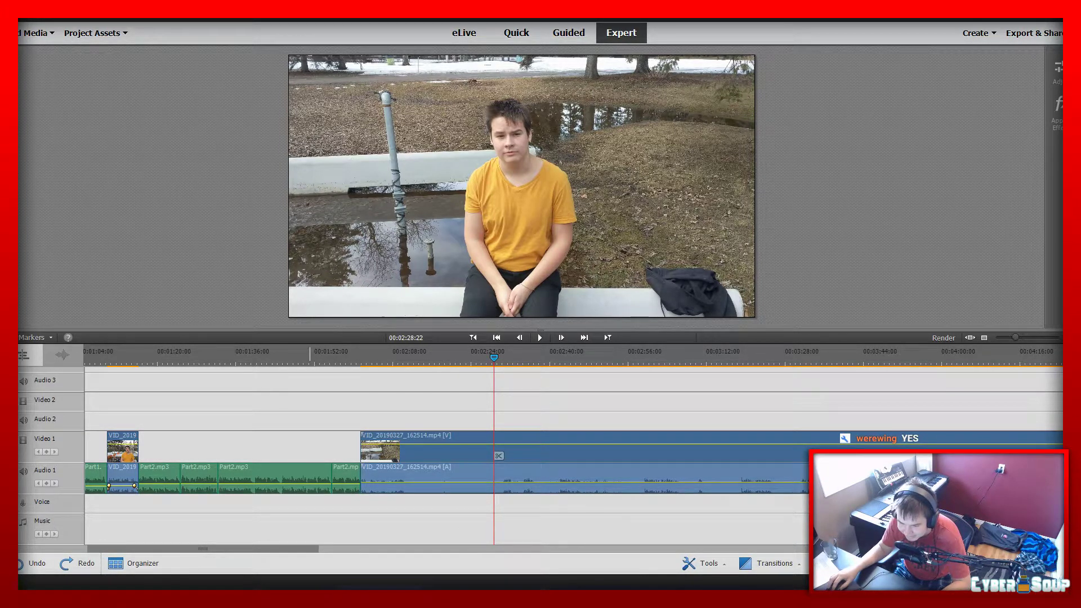
# Save the current project and create a new project named sit in the video essay folder
pyautogui.click(32, 18)
pyautogui.click(53, 67)
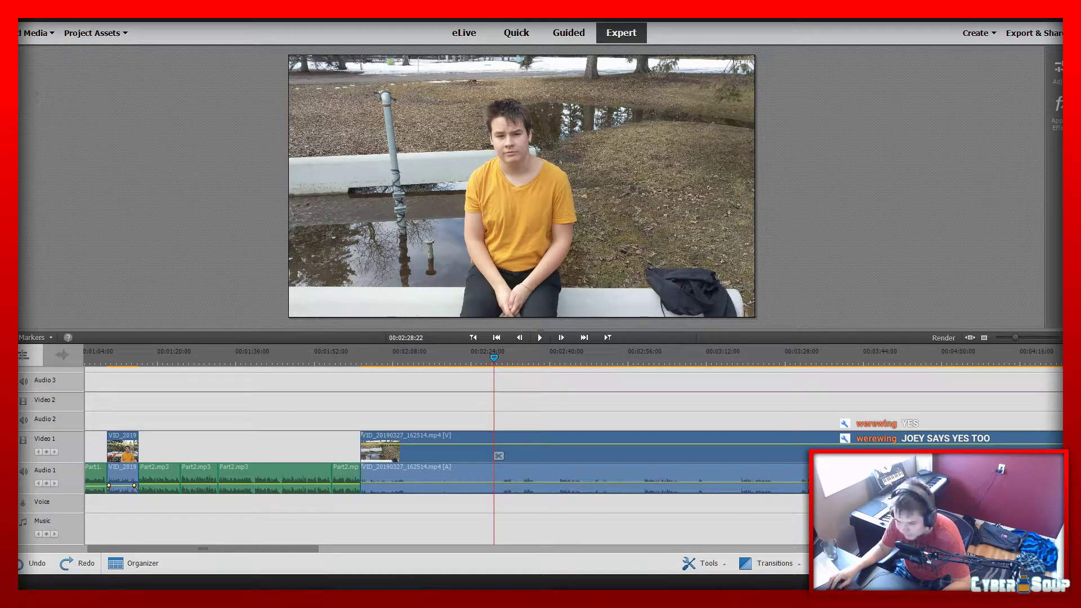
pyautogui.click(32, 18)
pyautogui.moveTo(54, 24)
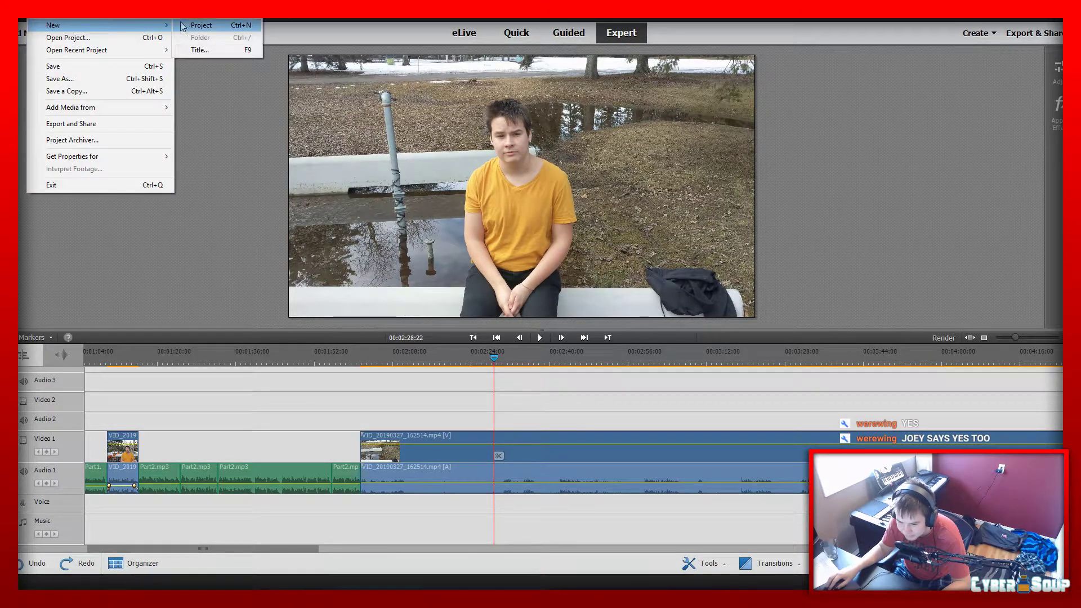
pyautogui.click(185, 25)
pyautogui.write('sit')
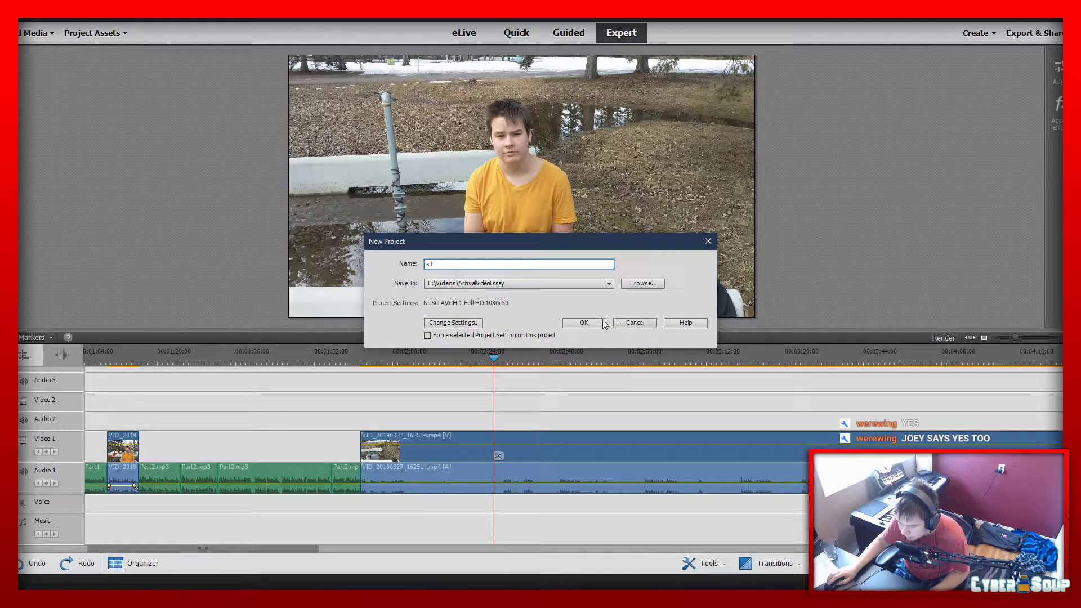
pyautogui.click(586, 322)
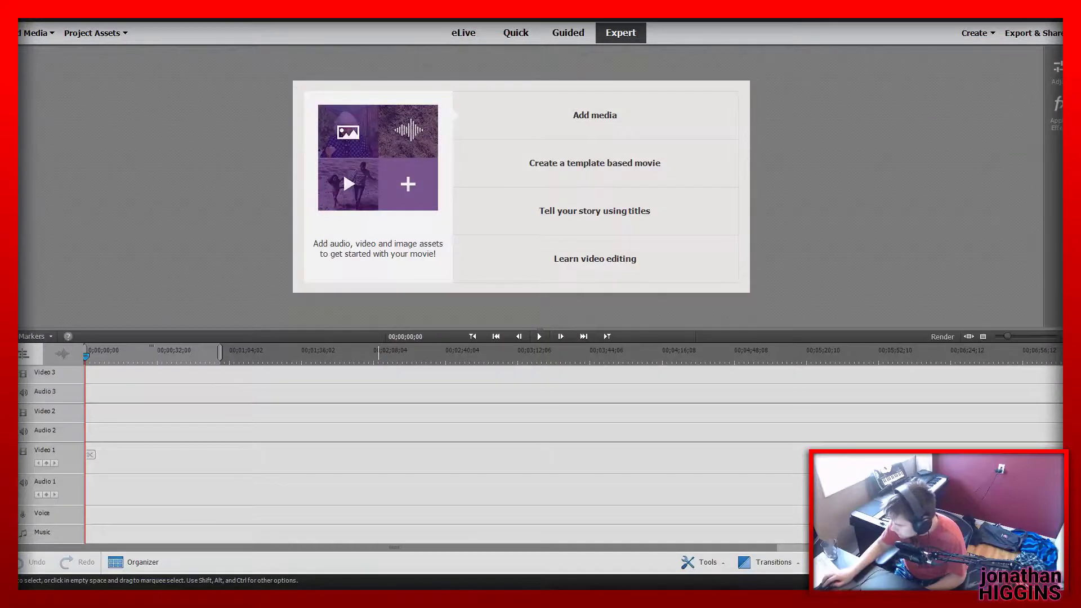
# Place VID_20190327_162514.mp4 at the start of Video 2, split it at 00;00;28;06 and delete everything after the split
pyautogui.moveTo(1058, 372); pyautogui.dragTo(86, 420)
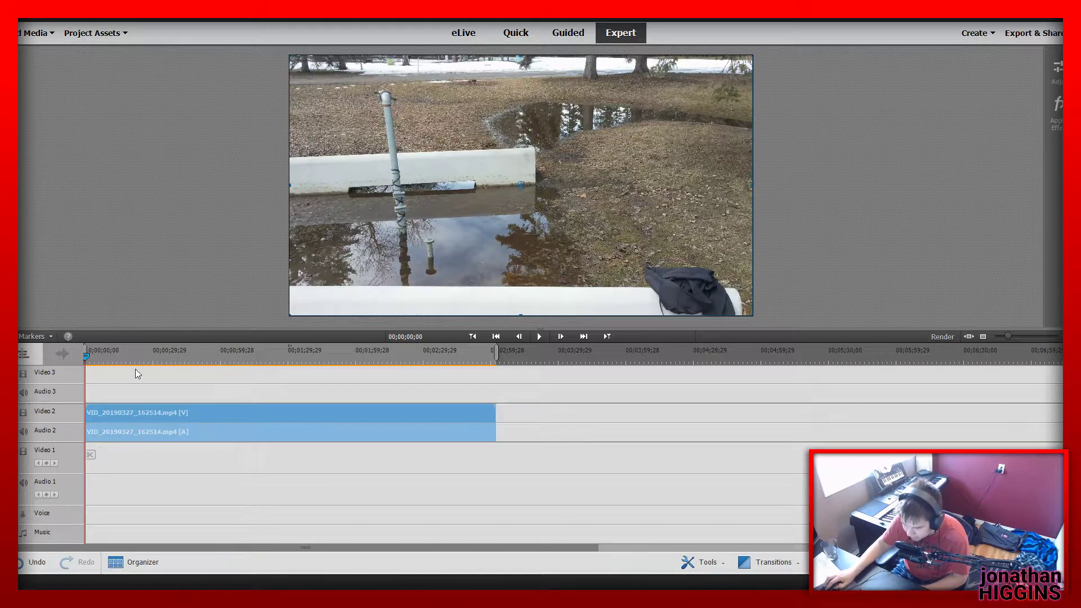
pyautogui.moveTo(88, 354); pyautogui.dragTo(136, 368)
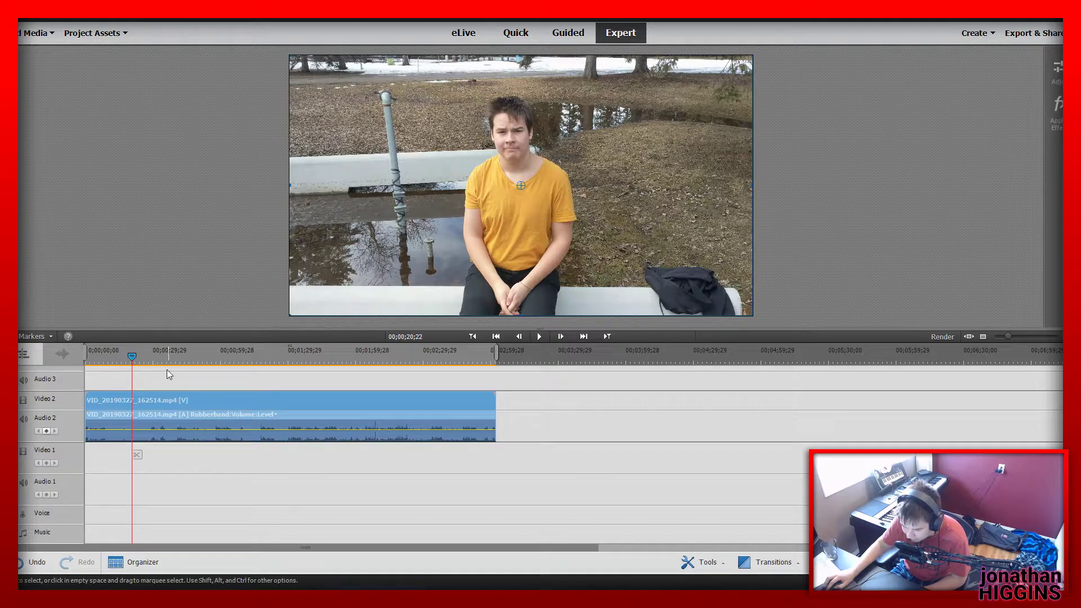
pyautogui.moveTo(138, 365); pyautogui.dragTo(156, 370)
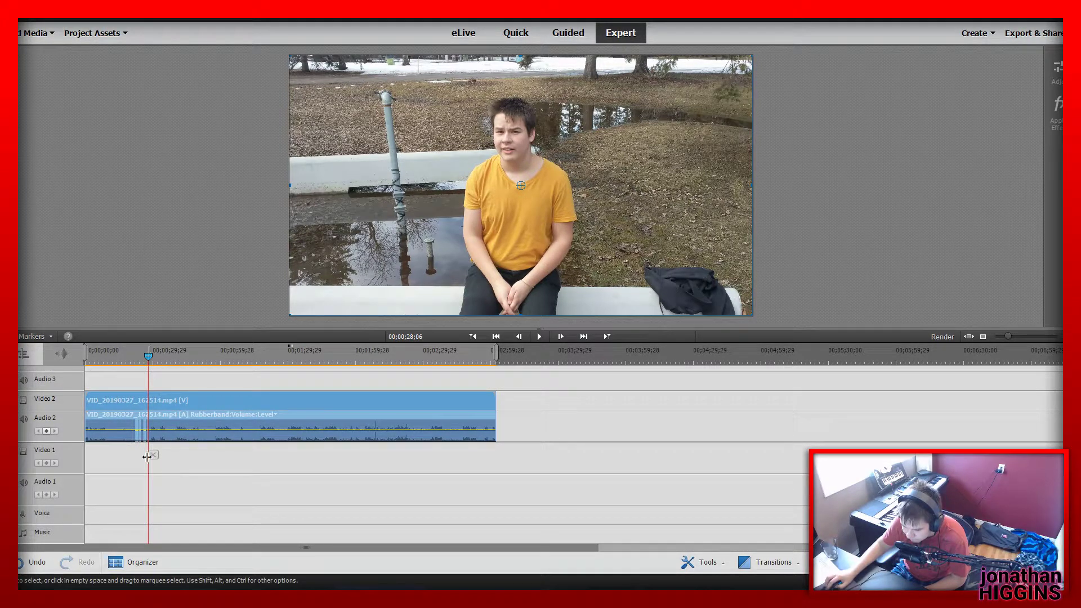
pyautogui.click(153, 454)
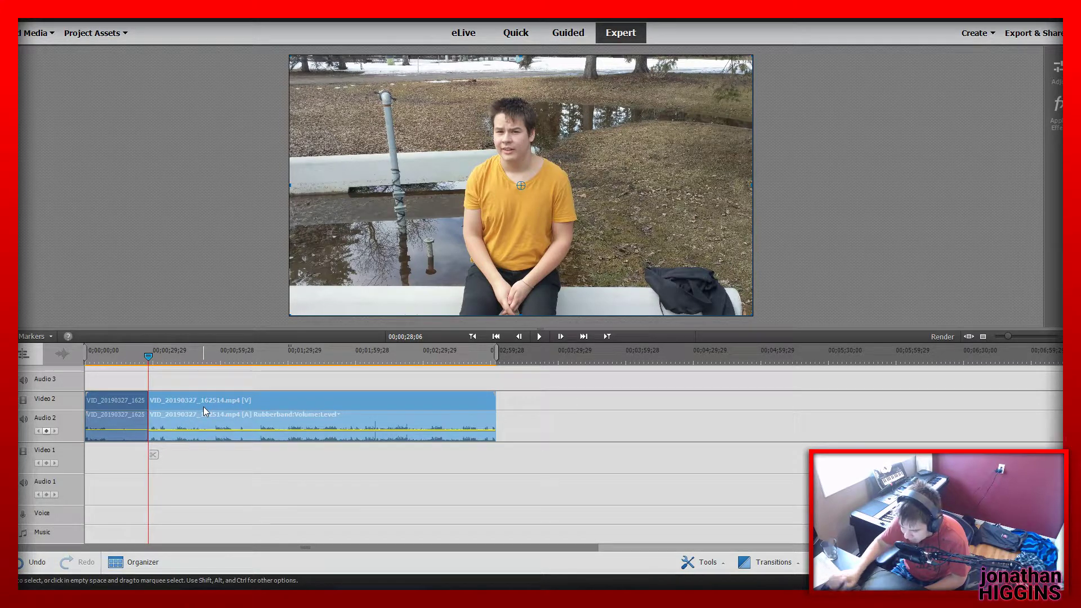
pyautogui.press('Delete')
# Play the shortened VID_20190327_162514.mp4 clip from the beginning to its end
pyautogui.press('Home')
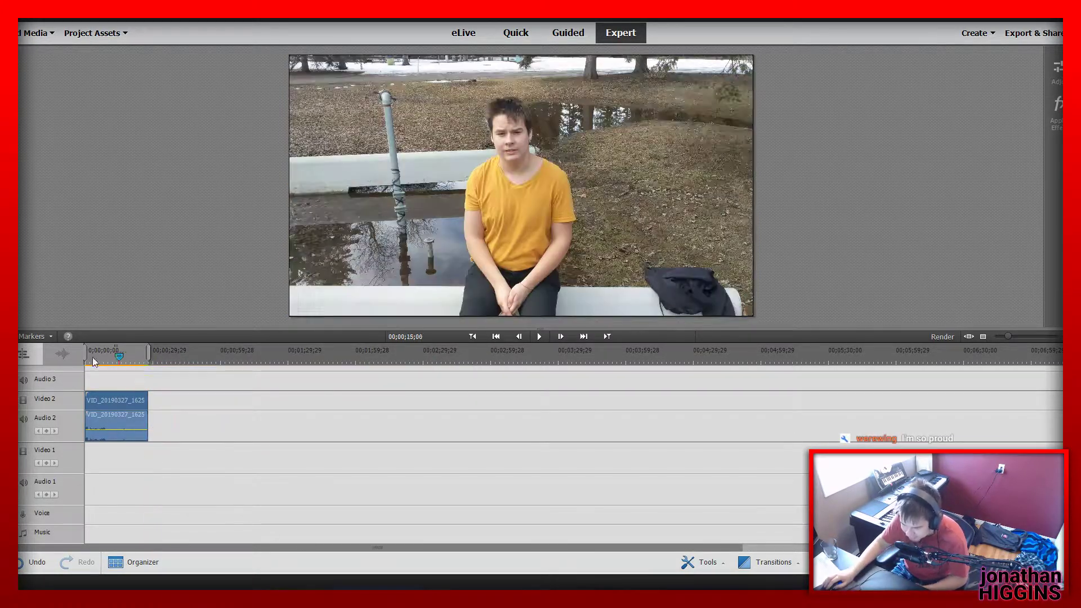
pyautogui.press('space')
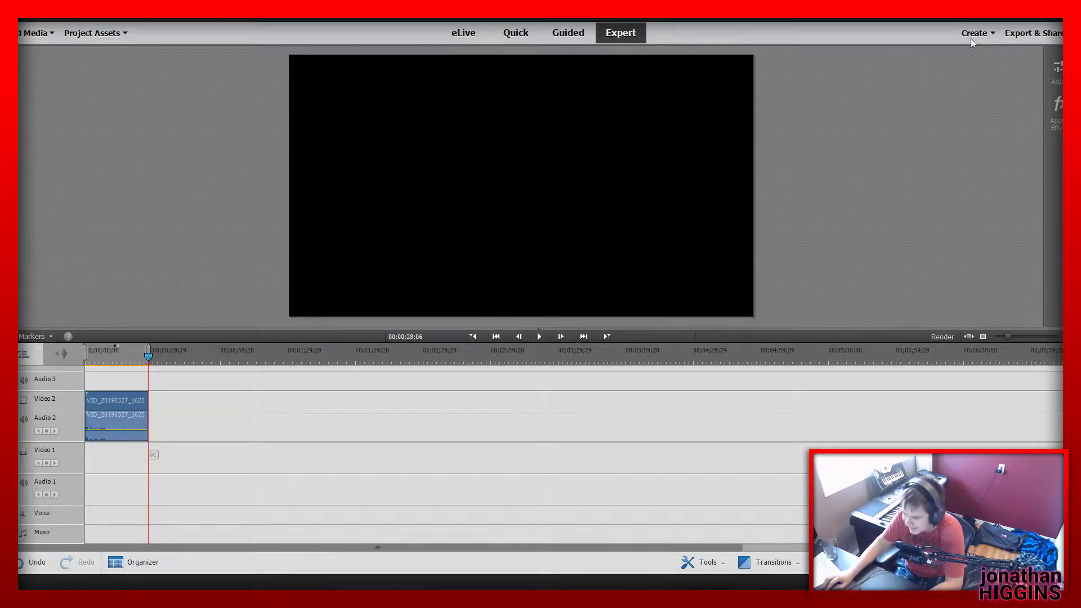
# Export the video as sit to the Desktop for computer playback, in 4k UltraHD 3840 x 2160 MP4 - XAVC-S at the highest quality
pyautogui.click(1033, 32)
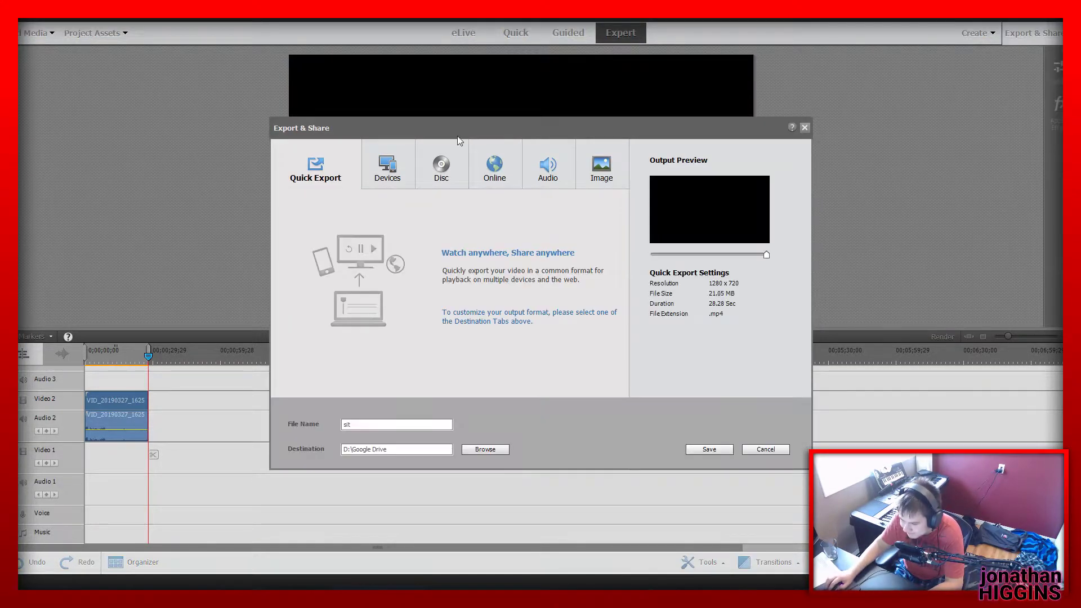
pyautogui.click(387, 166)
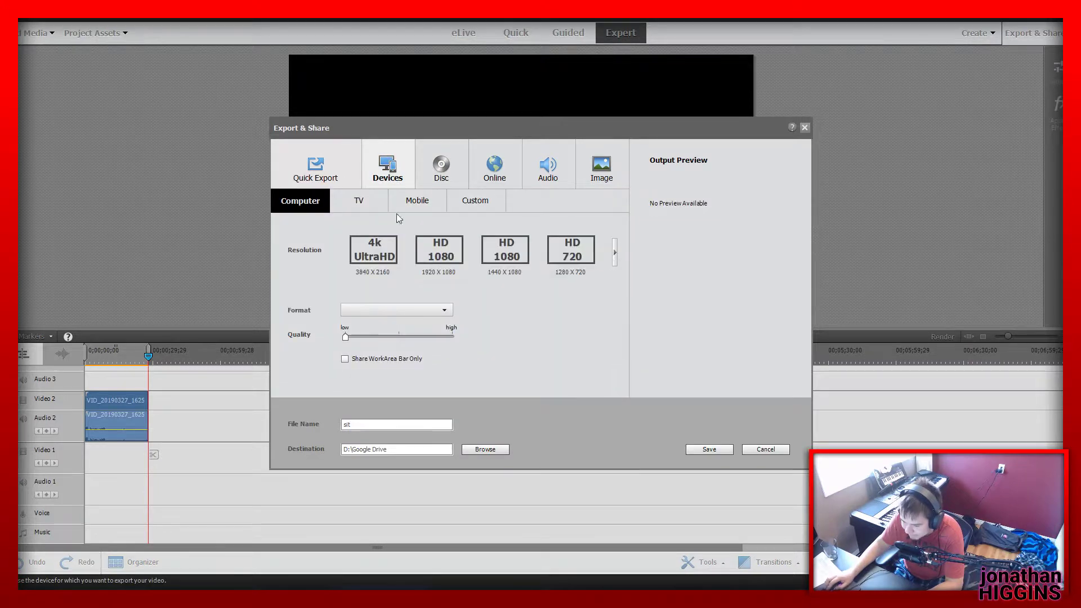
pyautogui.click(486, 450)
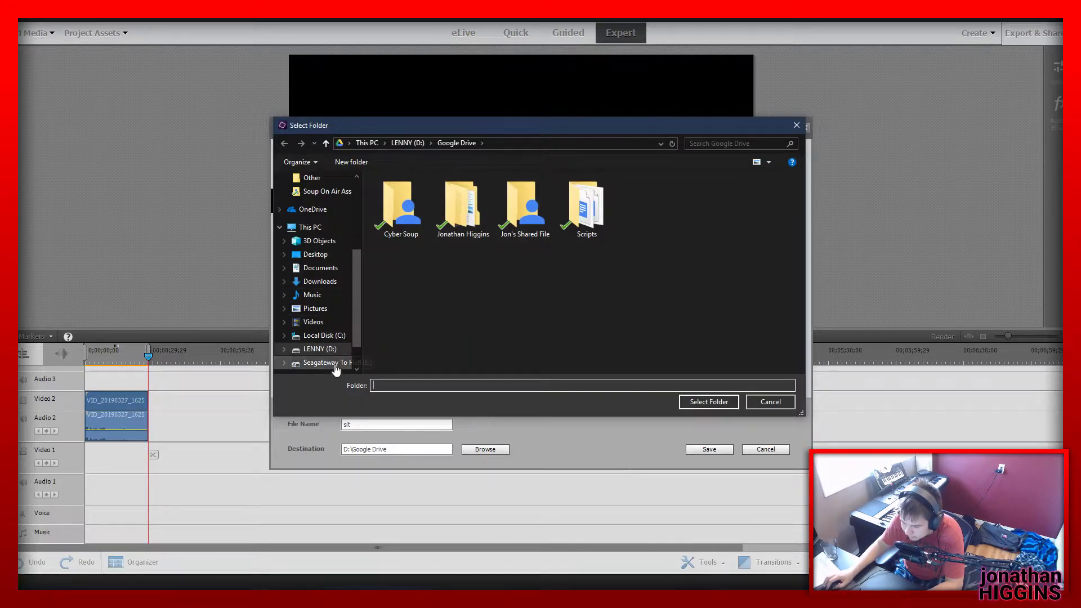
pyautogui.moveTo(407, 127); pyautogui.dragTo(0, 179)
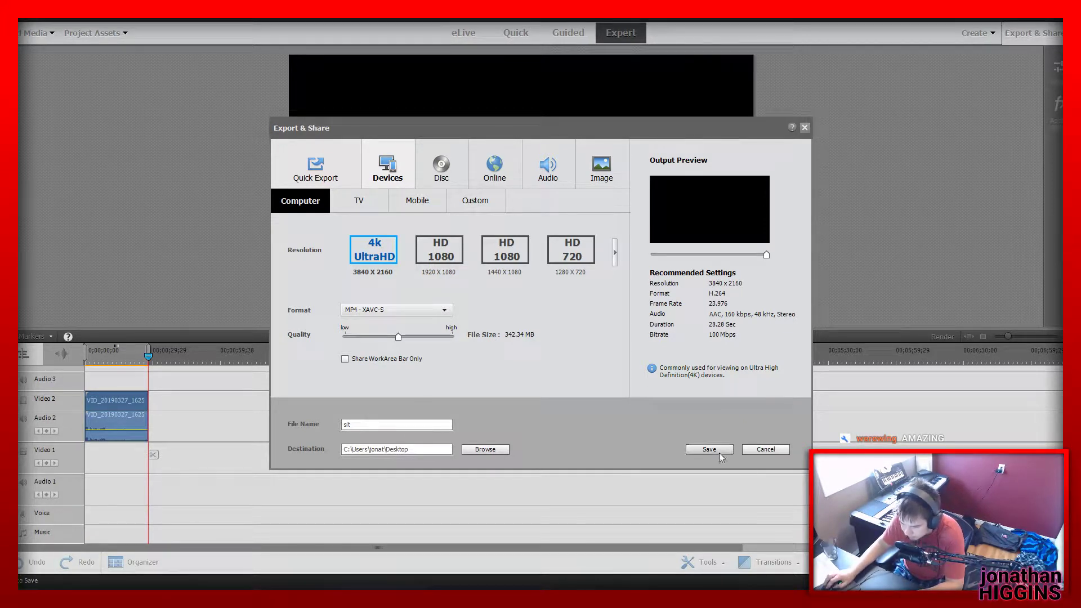
pyautogui.click(452, 337)
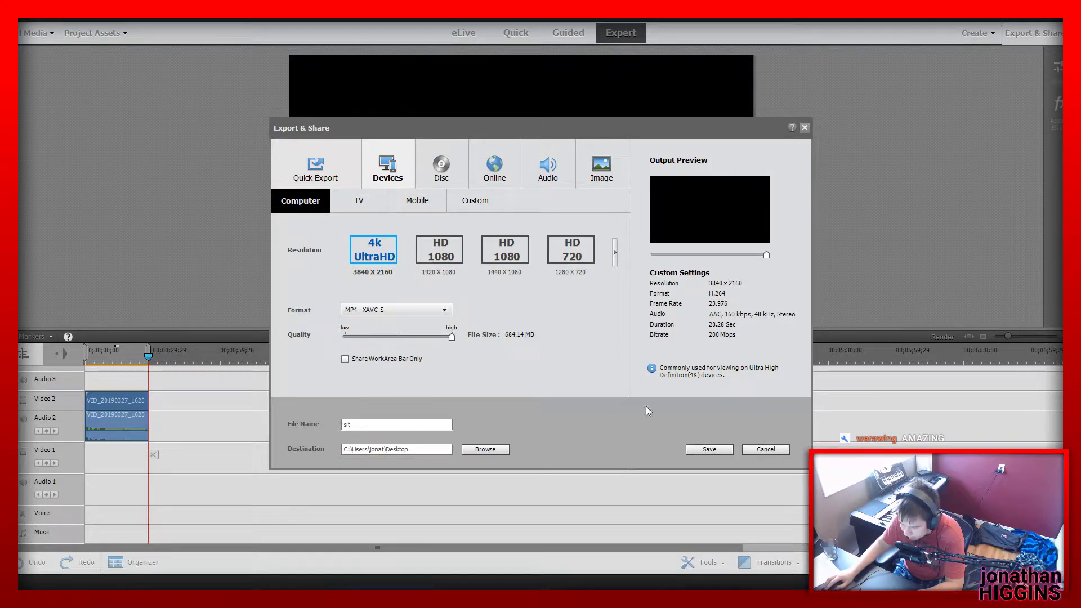
pyautogui.click(709, 449)
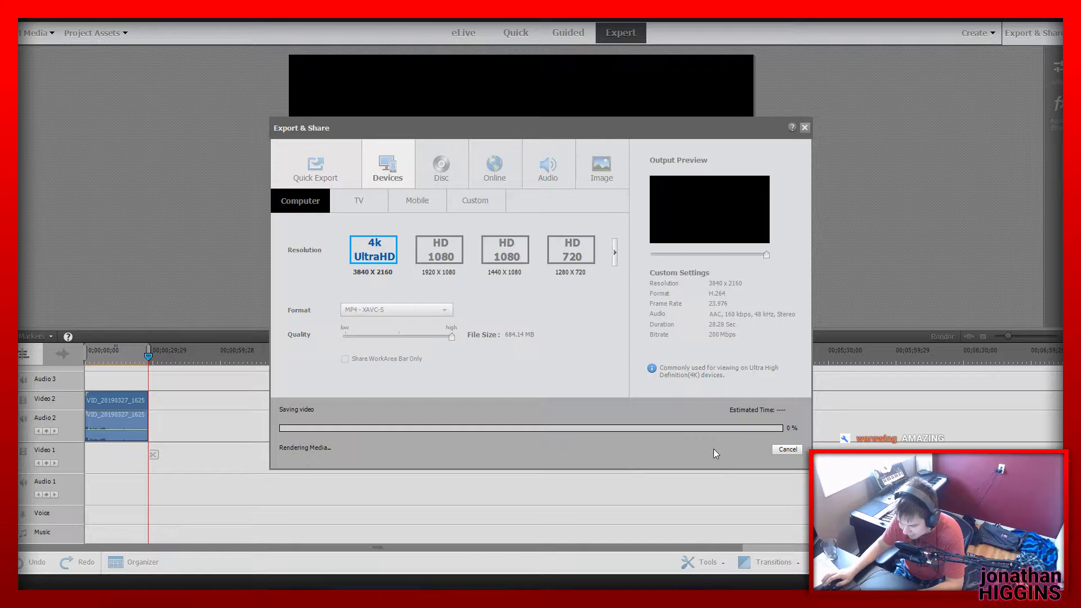
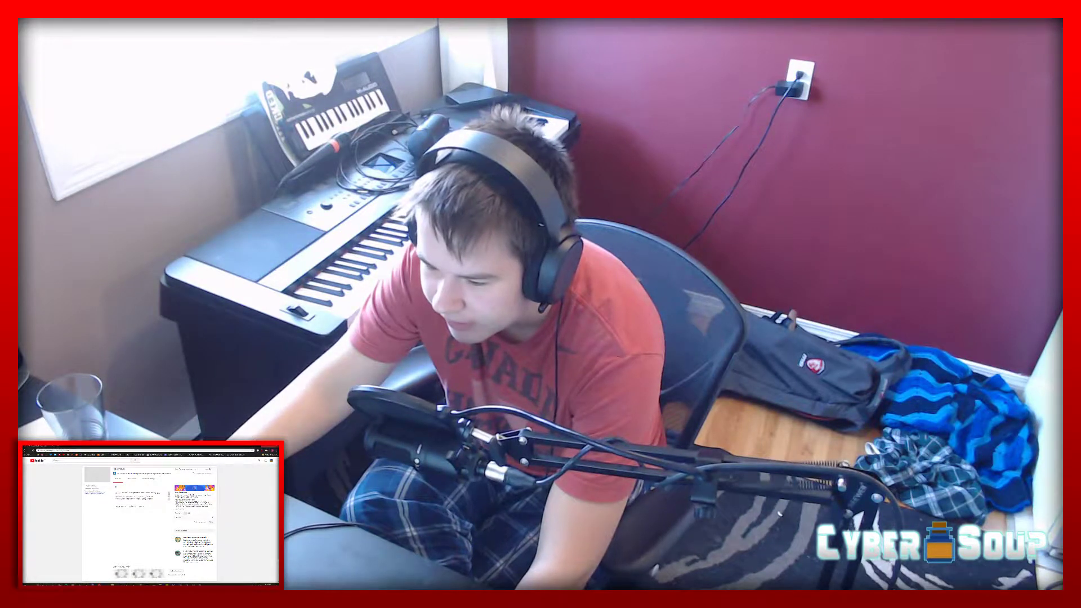
# Switch the YouTube account to another channel and open its video upload page
pyautogui.click(209, 469)
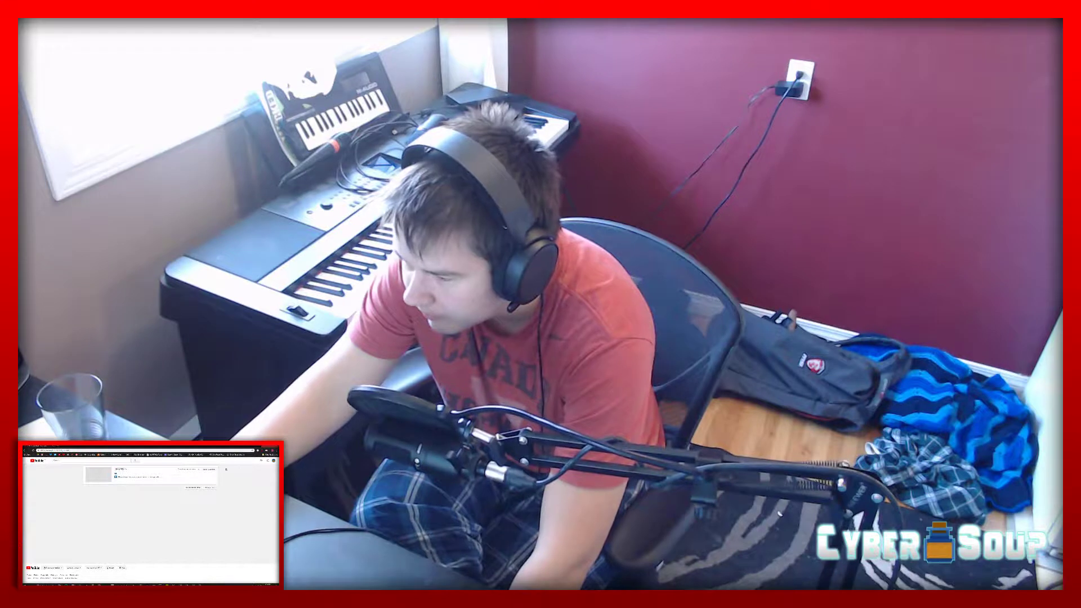
pyautogui.click(198, 469)
pyautogui.click(163, 523)
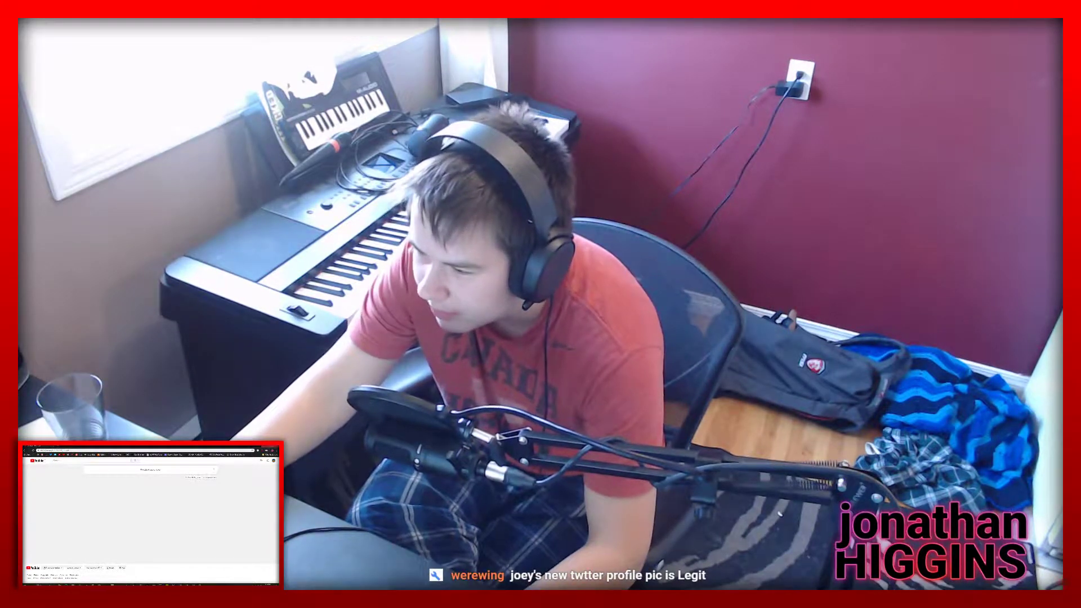
pyautogui.click(274, 461)
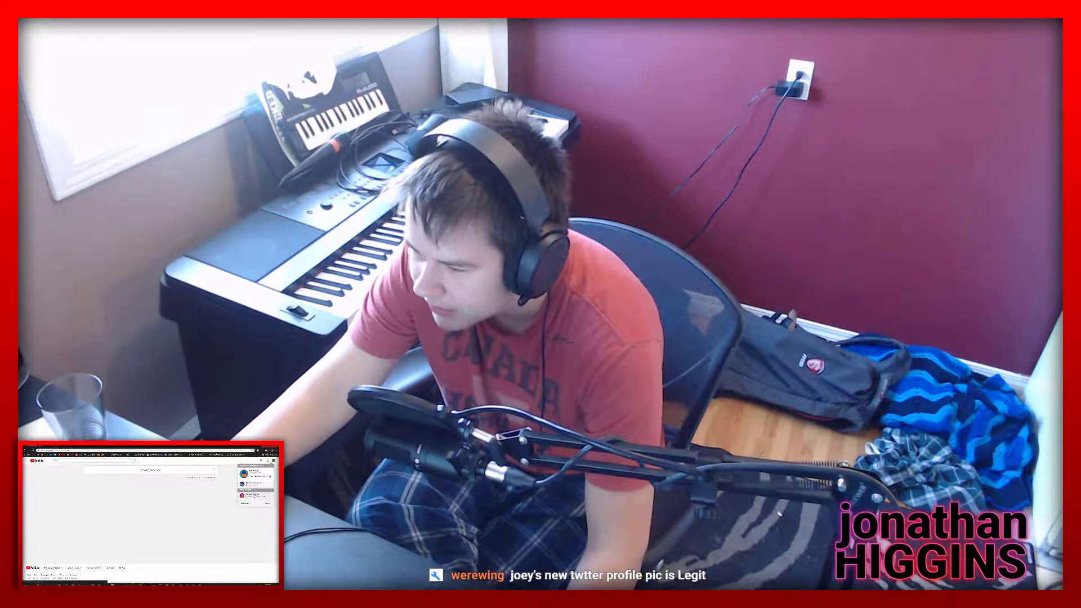
pyautogui.click(254, 496)
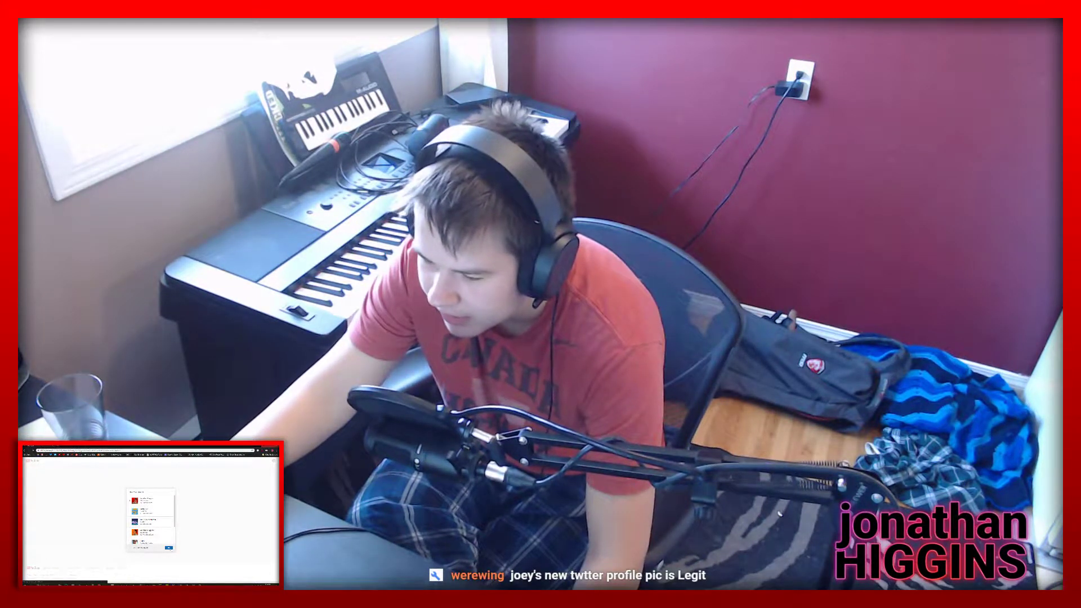
pyautogui.click(169, 548)
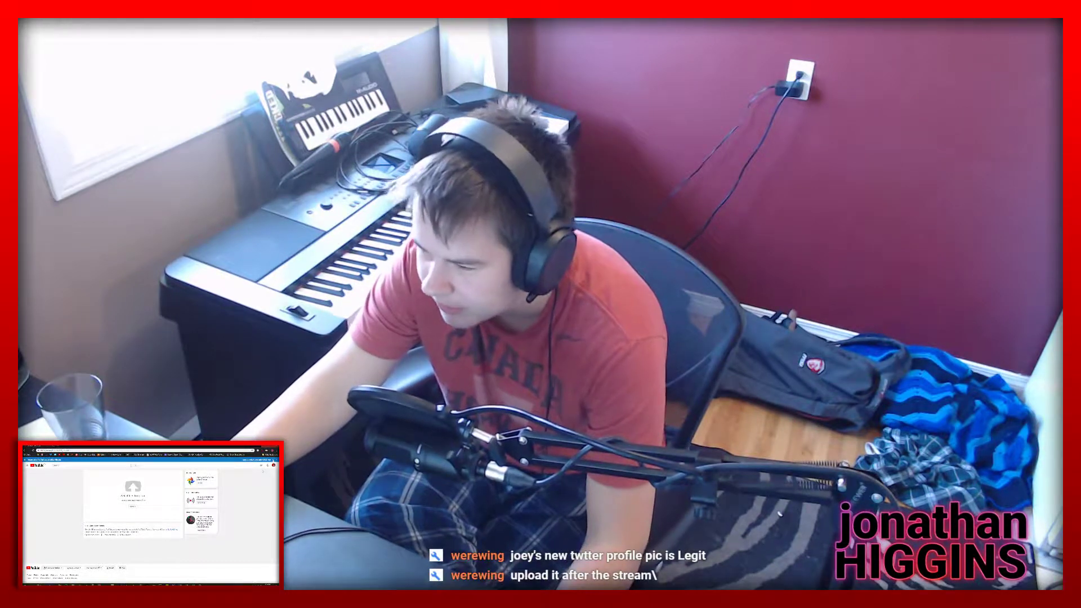
pyautogui.click(263, 446)
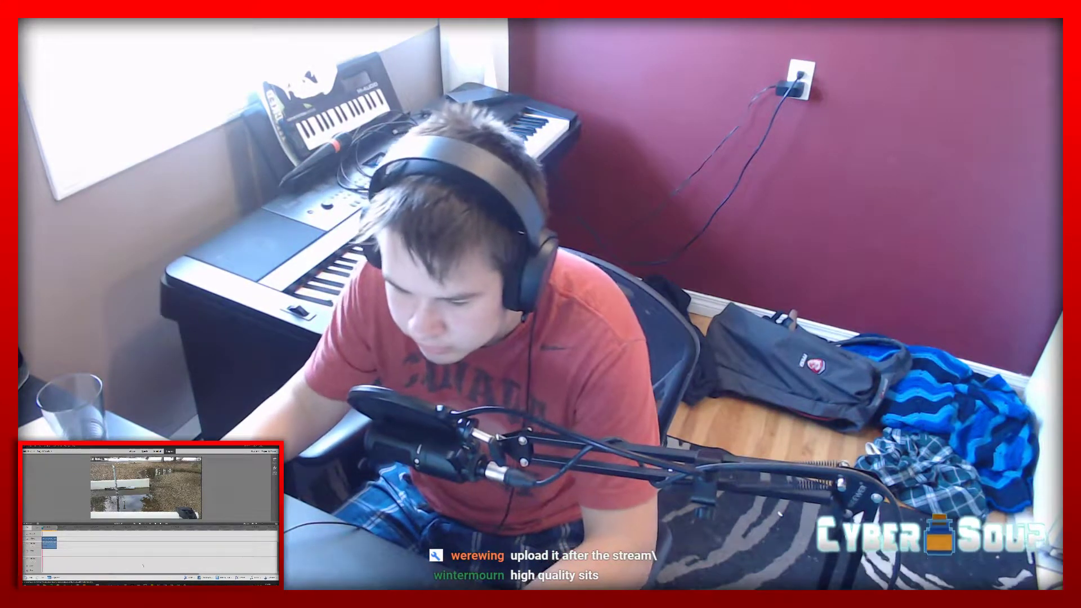
# Switch to Premiere Elements, reopen the recent video essay project and move the playhead to 00:02:30:20
pyautogui.click(30, 447)
pyautogui.moveTo(43, 455)
pyautogui.click(98, 456)
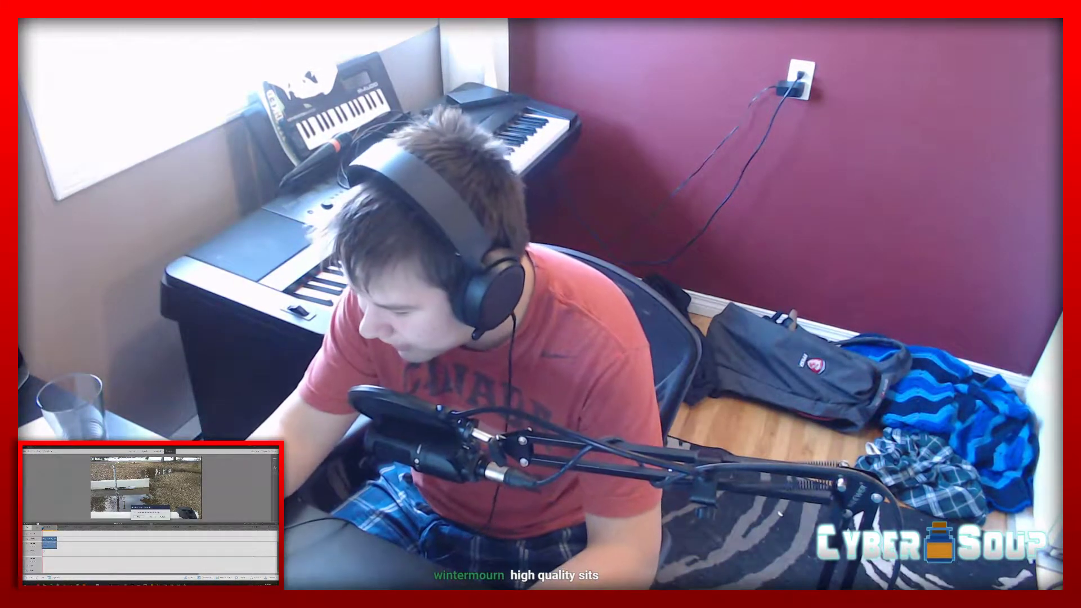
pyautogui.click(139, 517)
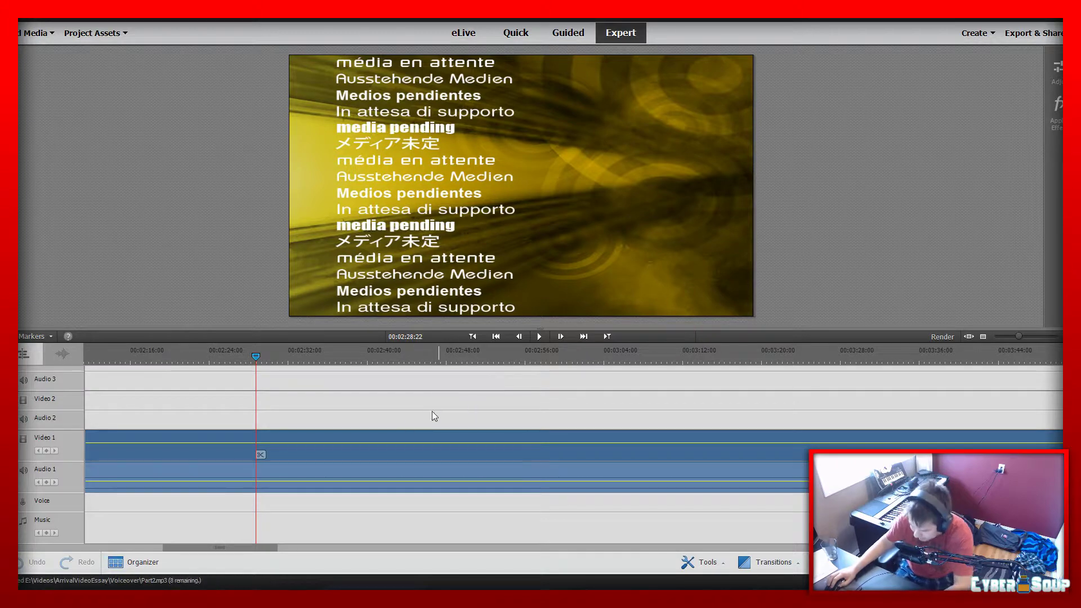
pyautogui.moveTo(261, 353); pyautogui.dragTo(276, 375)
pyautogui.click(565, 202)
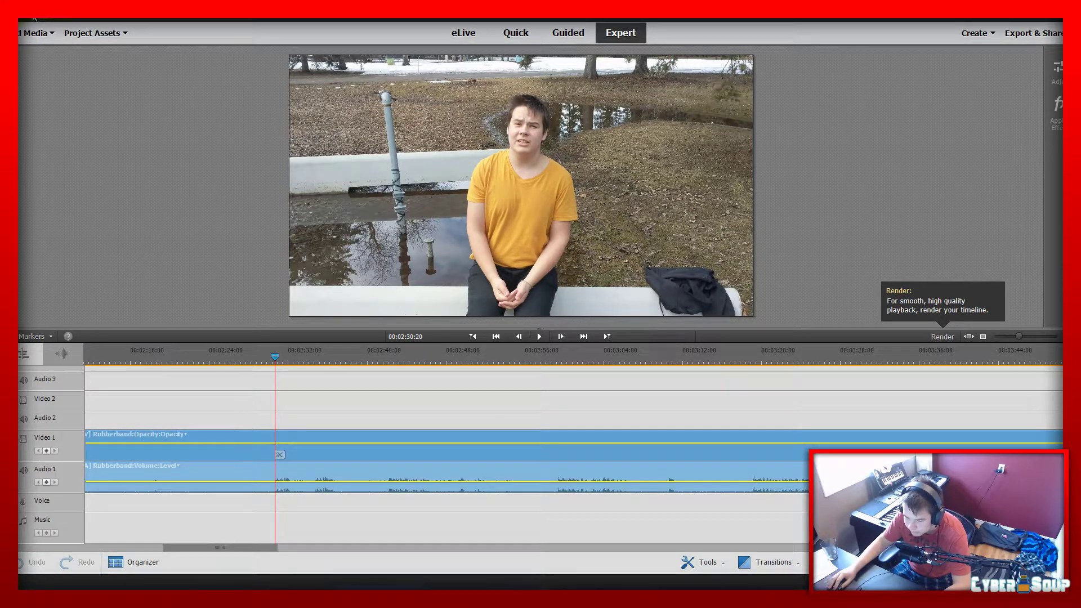
pyautogui.click(34, 18)
pyautogui.moveTo(156, 18)
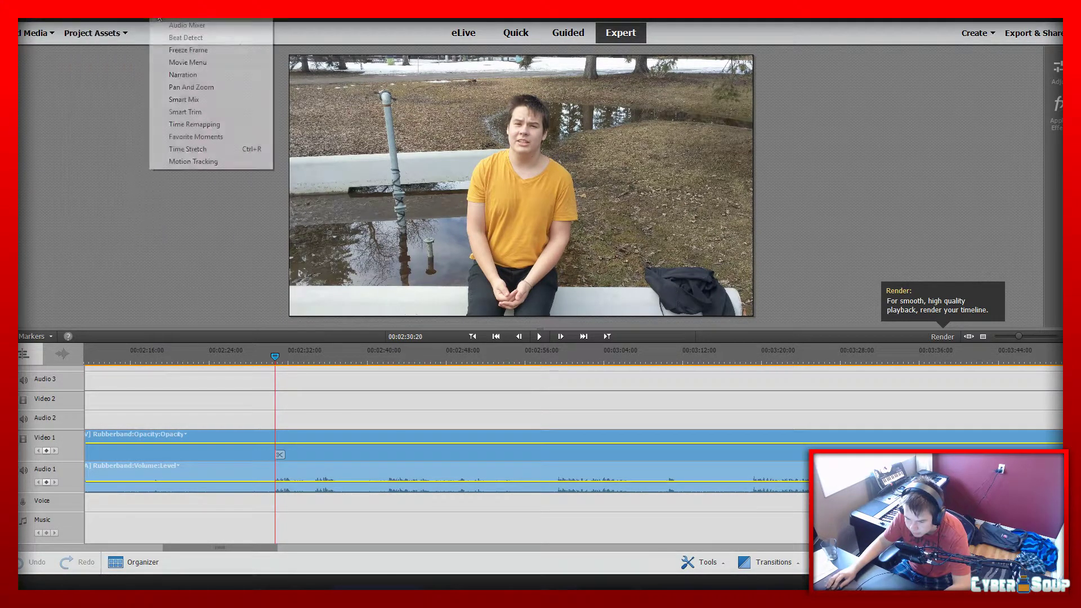
pyautogui.click(186, 38)
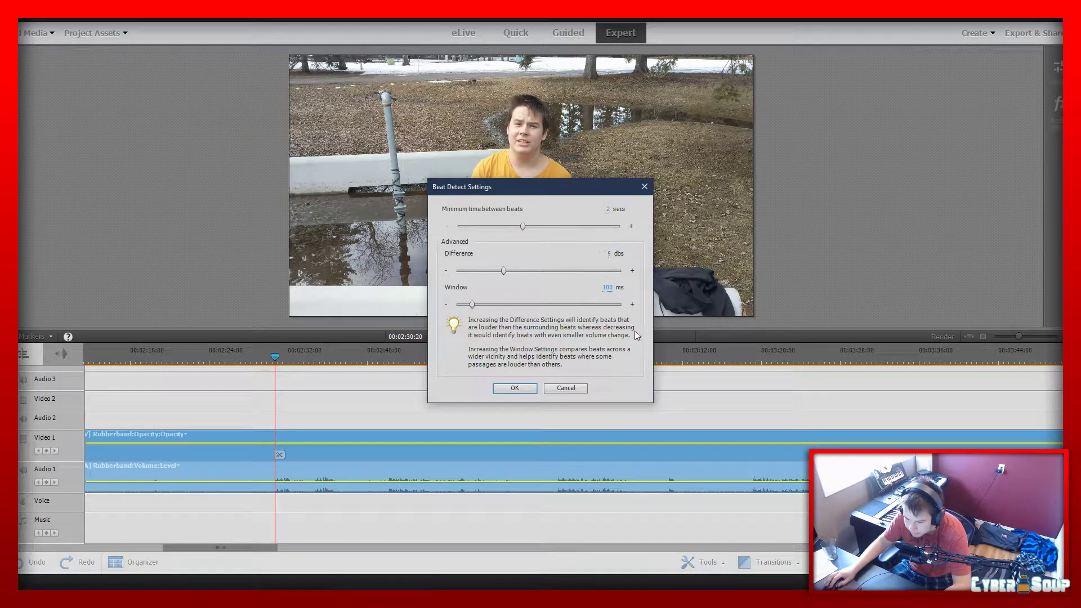
pyautogui.click(580, 391)
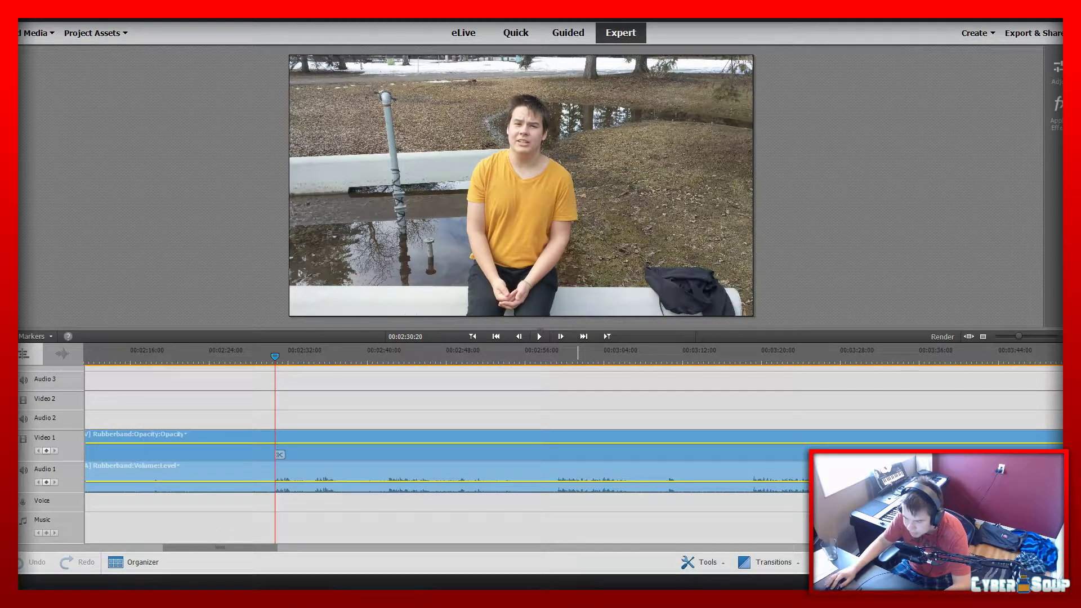
pyautogui.click(182, 18)
pyautogui.moveTo(156, 18)
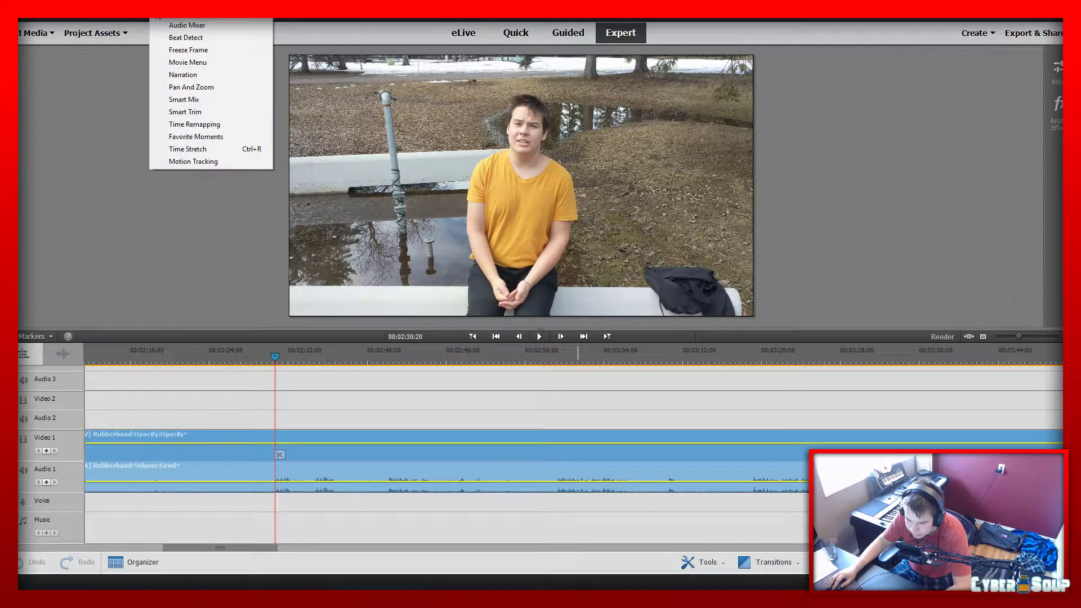
# Set the project's video display format to 30fps Drop-Frame Timecode and enable Maximum Bit Depth for video rendering
pyautogui.moveTo(59, 15)
pyautogui.moveTo(112, 261)
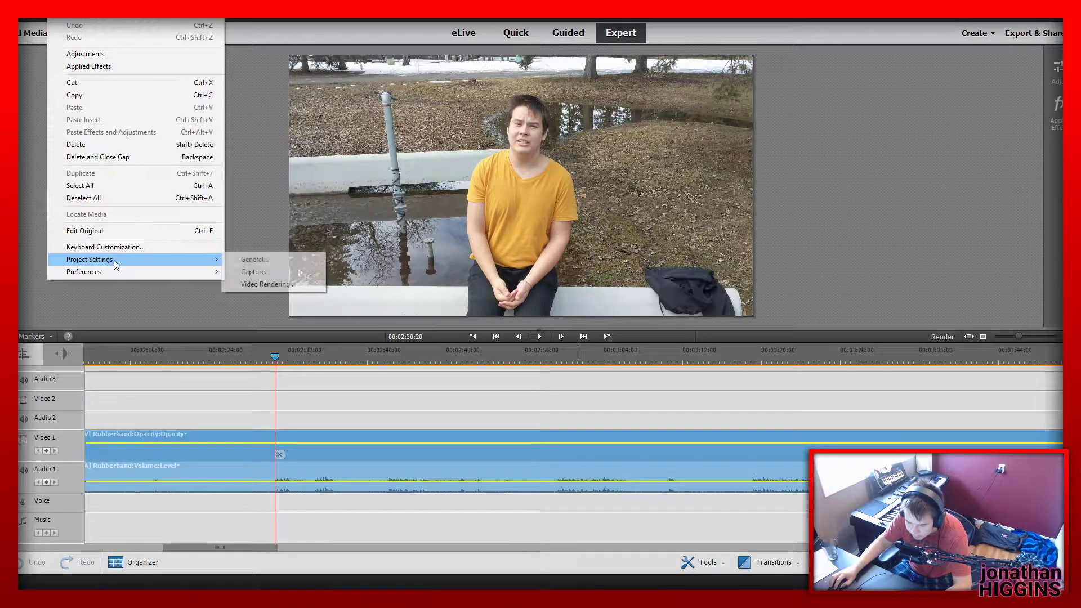
pyautogui.click(279, 262)
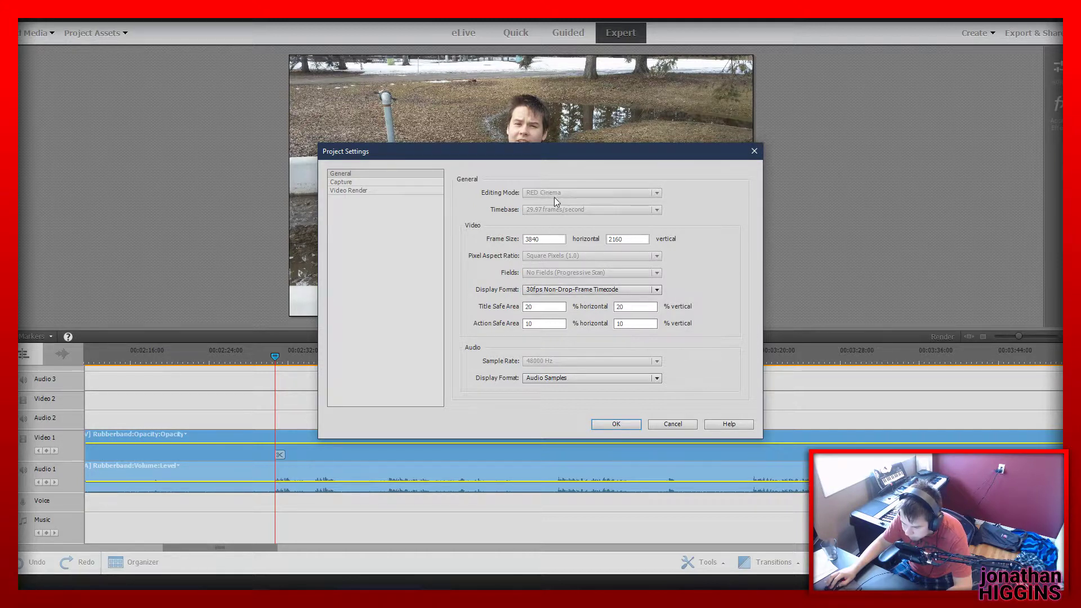
pyautogui.click(554, 291)
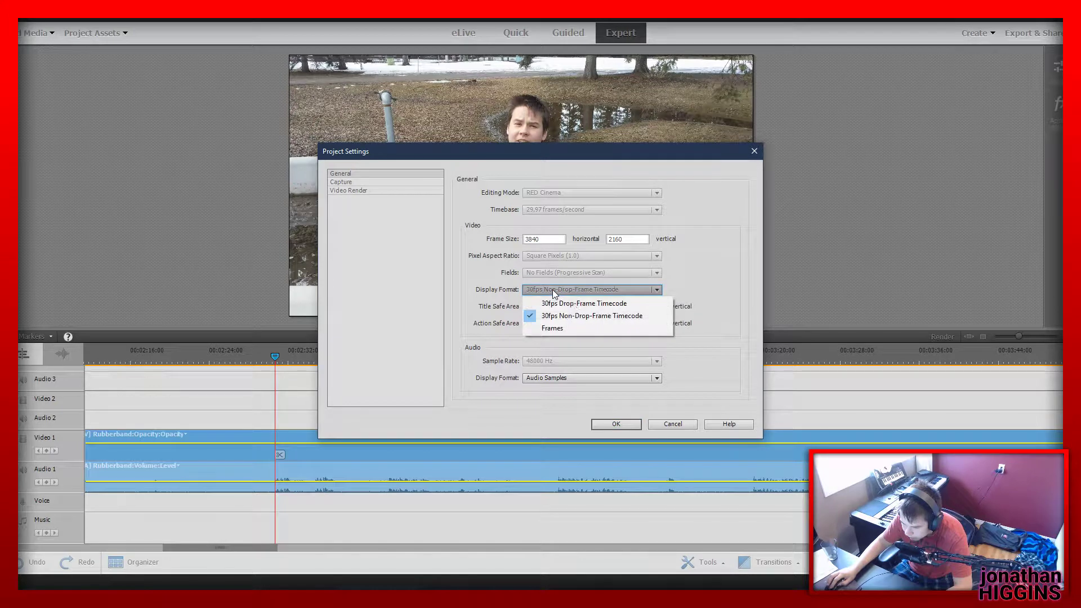
pyautogui.click(655, 304)
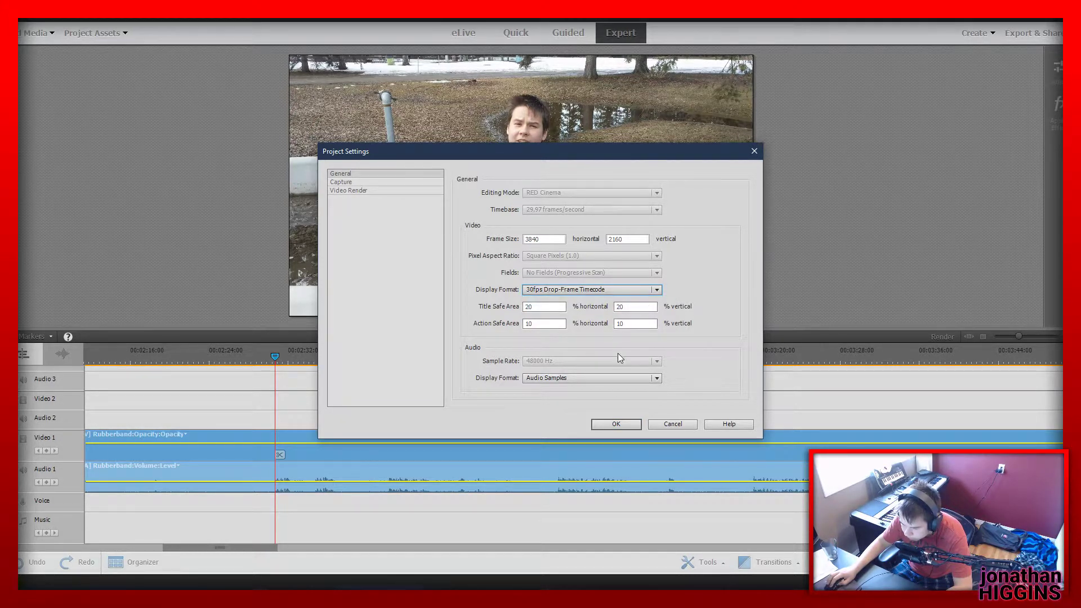
pyautogui.click(349, 184)
pyautogui.click(350, 189)
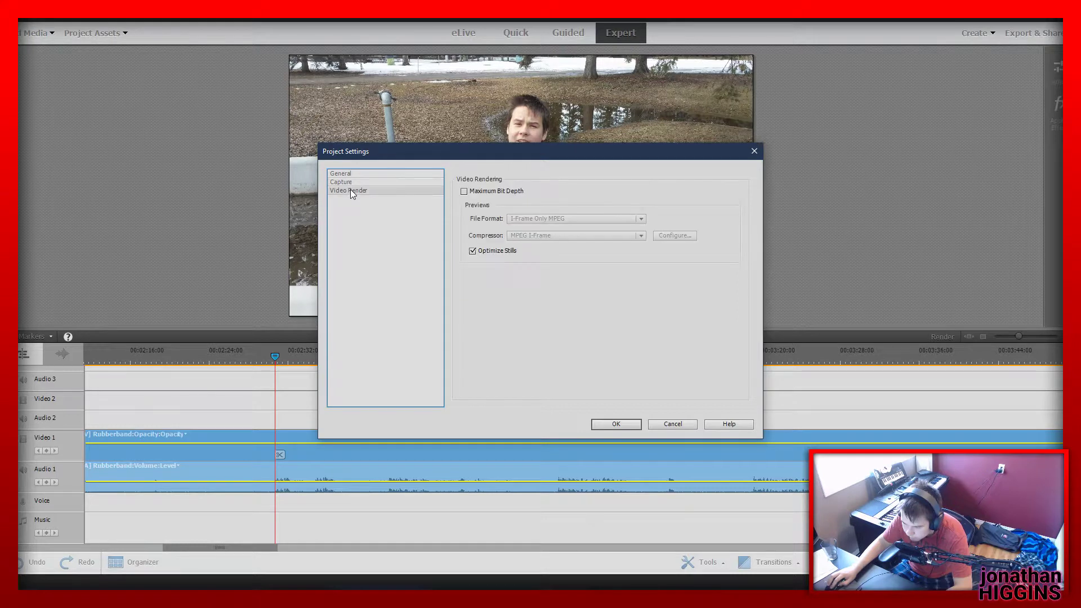
pyautogui.click(463, 192)
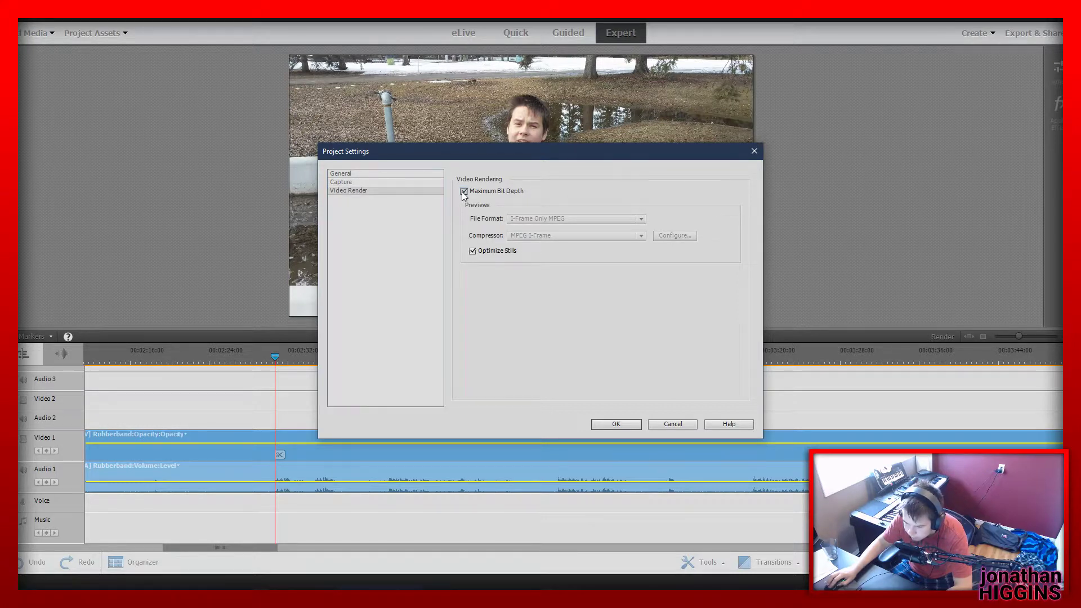
pyautogui.click(388, 176)
pyautogui.click(624, 427)
# Move the playhead further into the long sitting clip on Video 1 and play the footage from there
pyautogui.moveTo(291, 360); pyautogui.dragTo(349, 365)
pyautogui.press('space')
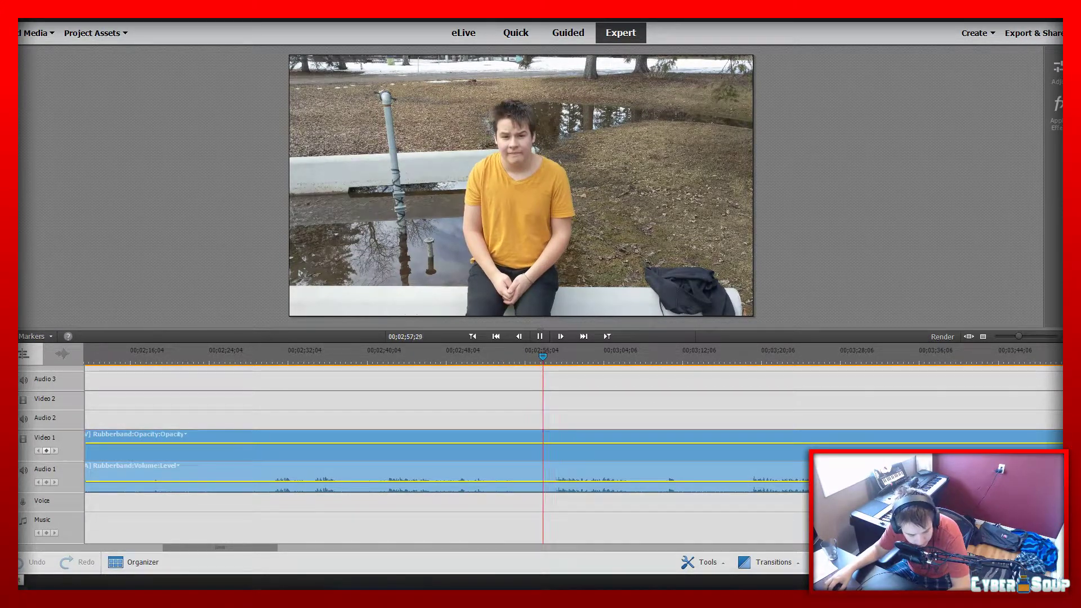
pyautogui.press('space')
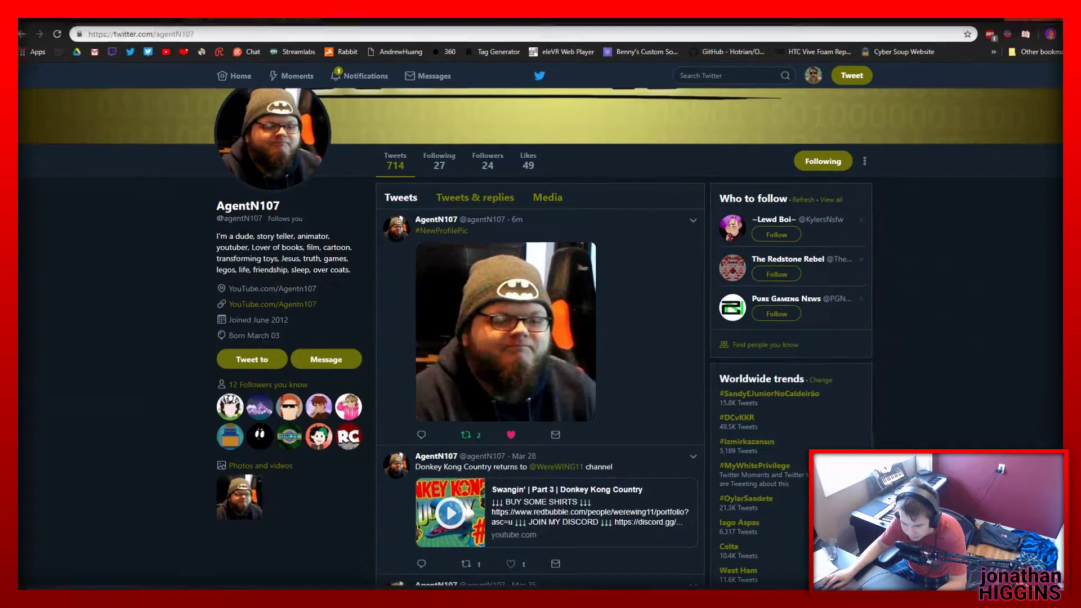
# Switch to Twitter and look through the open profile, the notifications and the profile of the account that liked the latest tweet
pyautogui.click(501, 367)
pyautogui.click(742, 430)
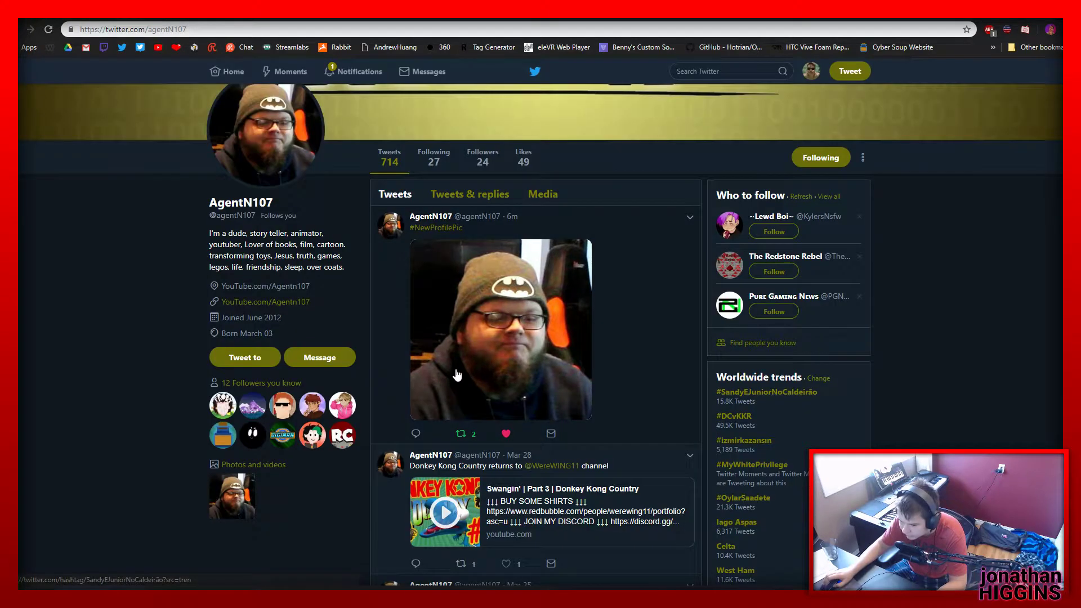
pyautogui.scroll(-4, 183, 279)
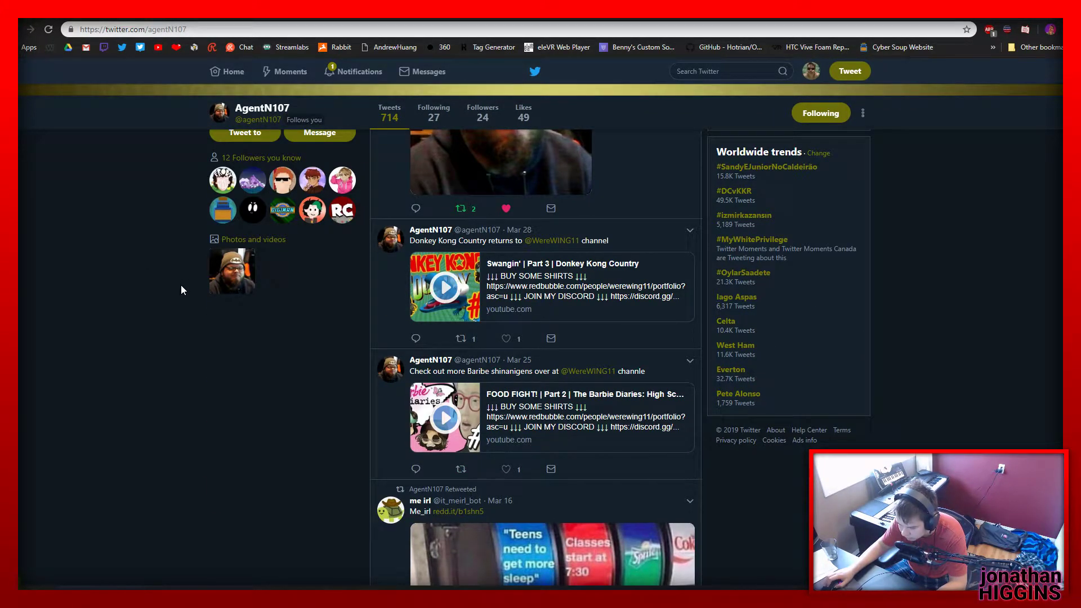
pyautogui.scroll(-5, 179, 288)
pyautogui.scroll(10, 177, 292)
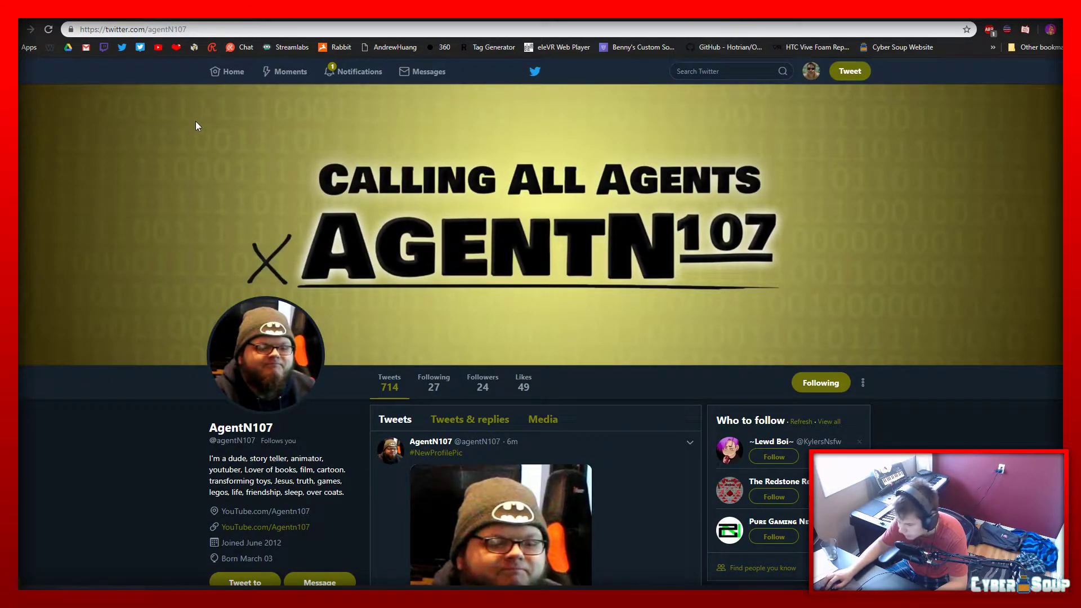
pyautogui.click(371, 67)
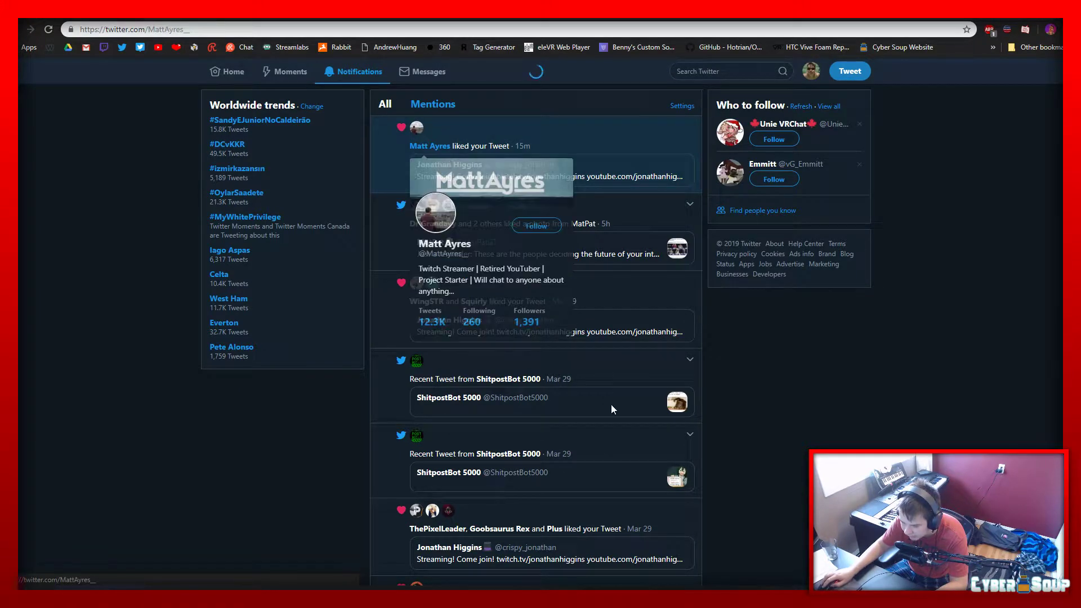
pyautogui.click(429, 148)
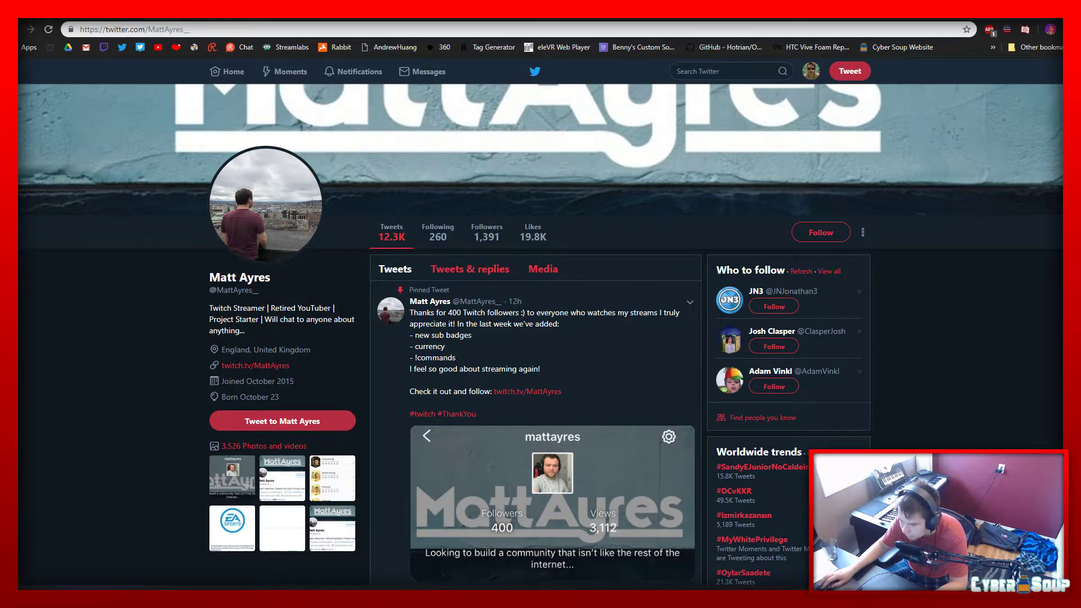
# Switch back to Premiere Elements and play the sitting clip onward, skipping ahead to 00;03;18;17 to find the next spoken take
pyautogui.hotkey('alt', 'Tab')
pyautogui.moveTo(555, 360)
pyautogui.mouseDown()
pyautogui.moveTo(537, 359)
pyautogui.moveTo(554, 366)
pyautogui.mouseUp()
pyautogui.press('space')
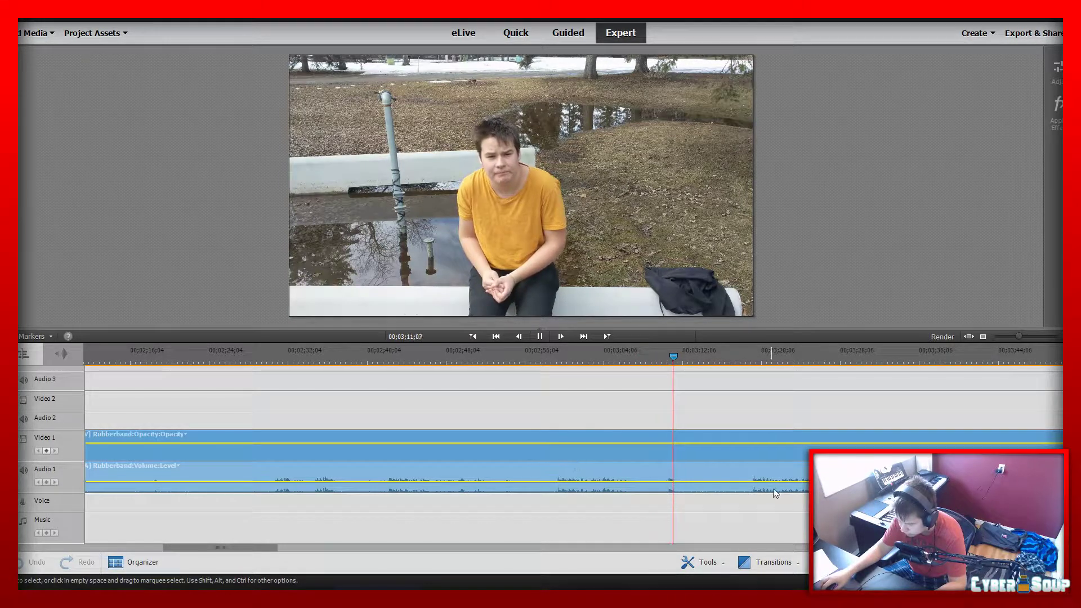
pyautogui.click(746, 354)
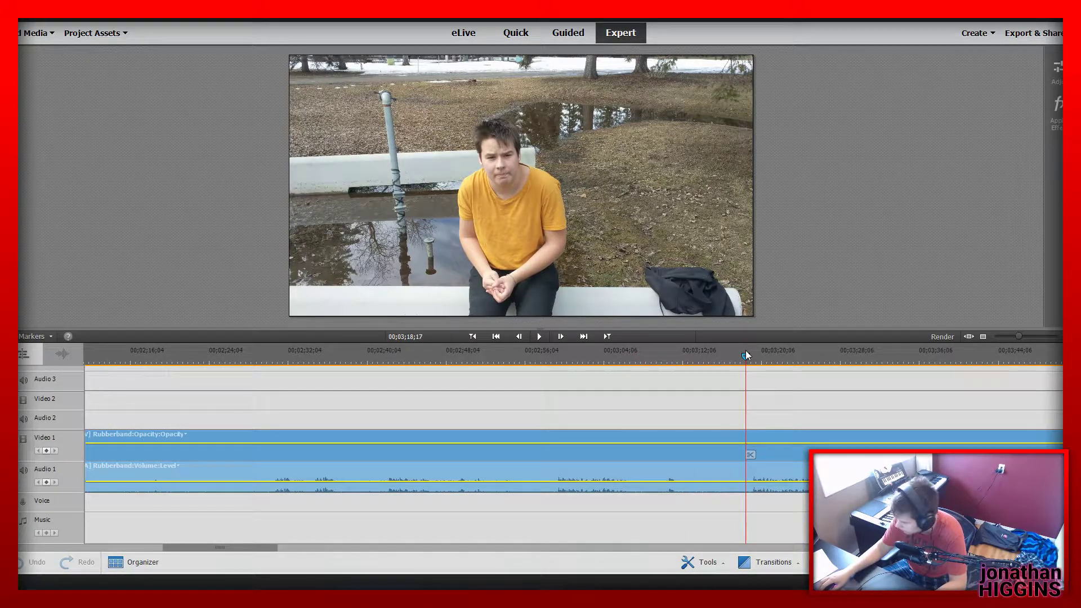
pyautogui.press('space')
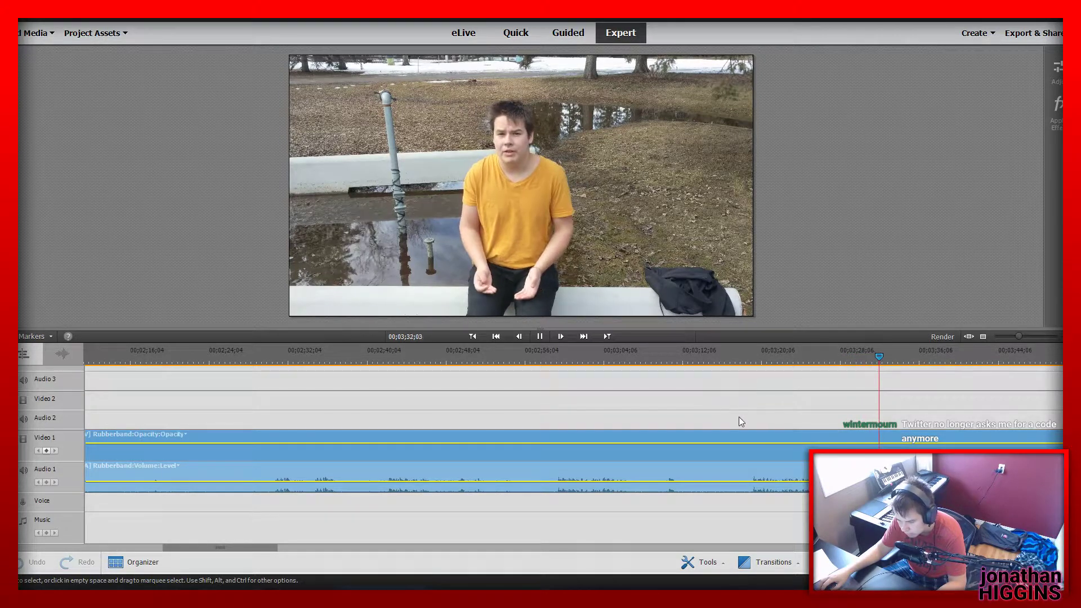
# Split the Video 1 clip at 00;03;19;04 and delete the part before the split, closing the gap
pyautogui.click(751, 355)
pyautogui.click(755, 455)
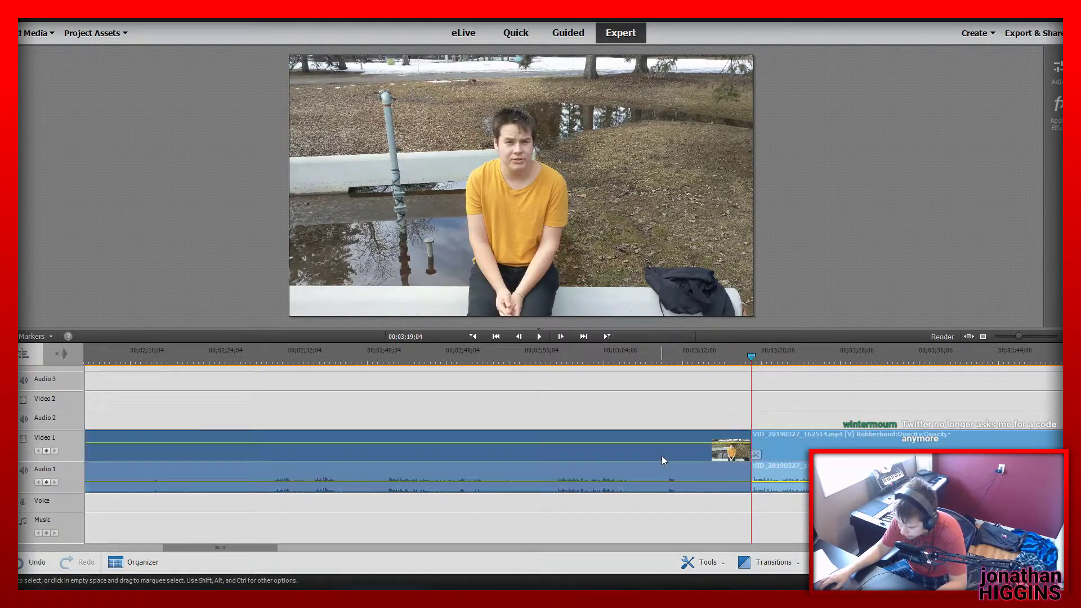
pyautogui.click(662, 456)
pyautogui.press('Delete')
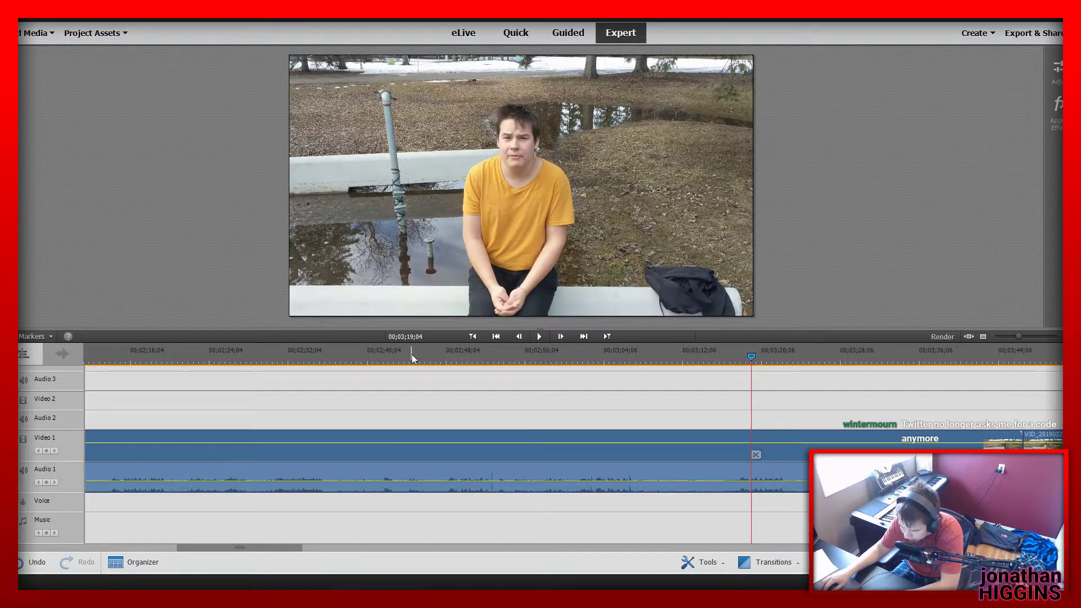
# Play the trimmed VID_20190327_162514.mp4 clip from its start after the narration, then replay it from 00;02;01;17
pyautogui.click(472, 336)
pyautogui.press('space')
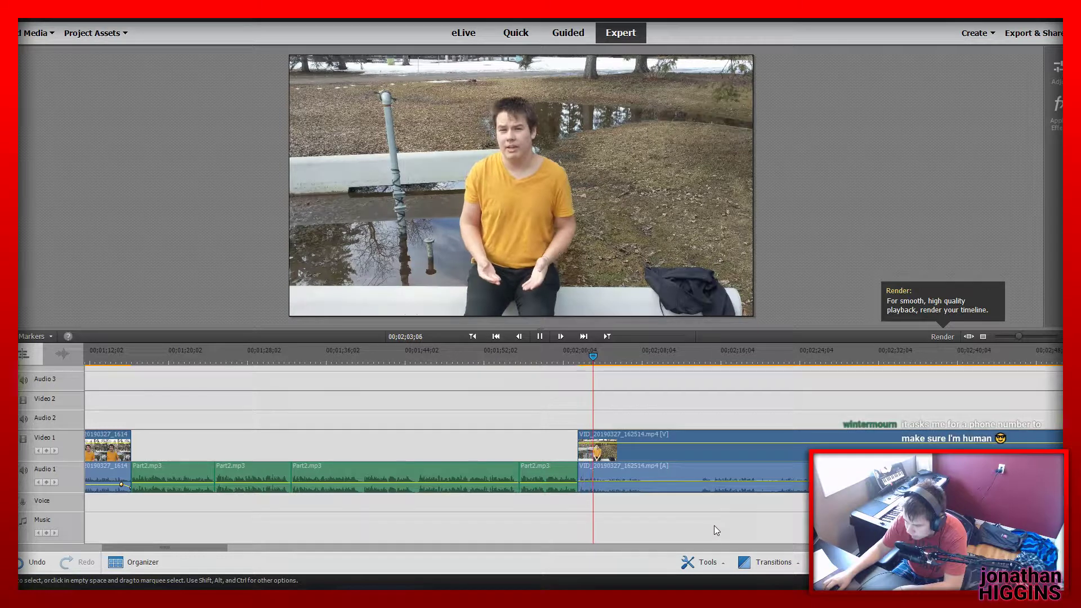
pyautogui.press('space')
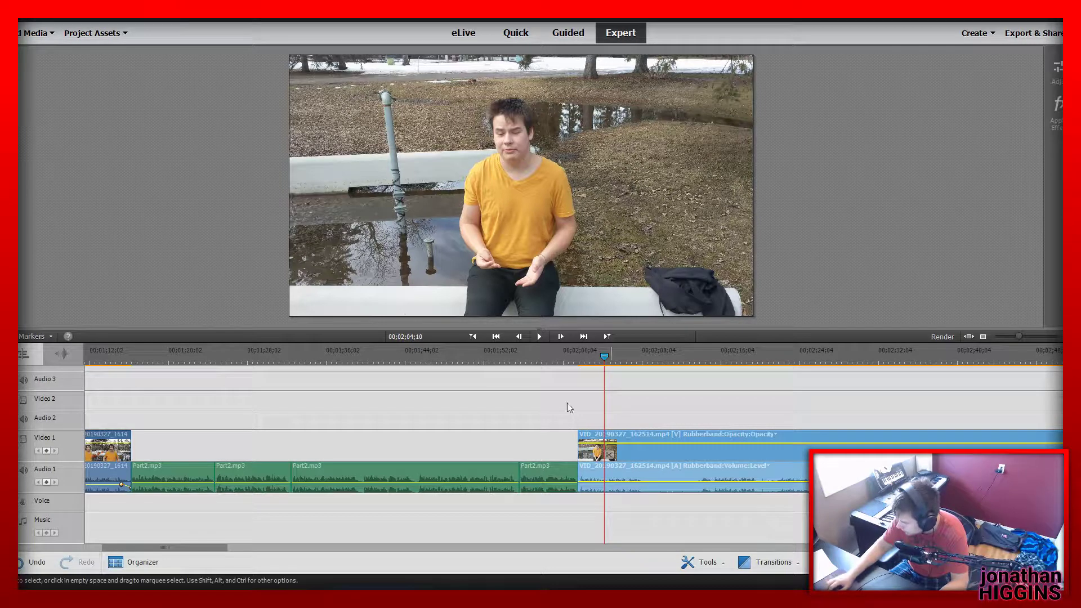
pyautogui.click(576, 355)
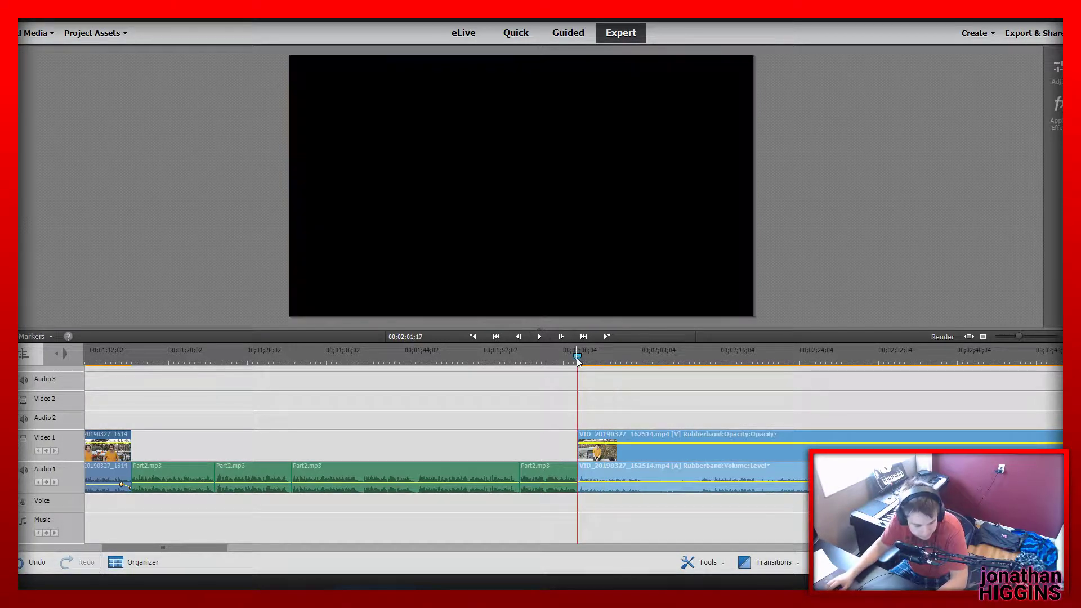
pyautogui.press('space')
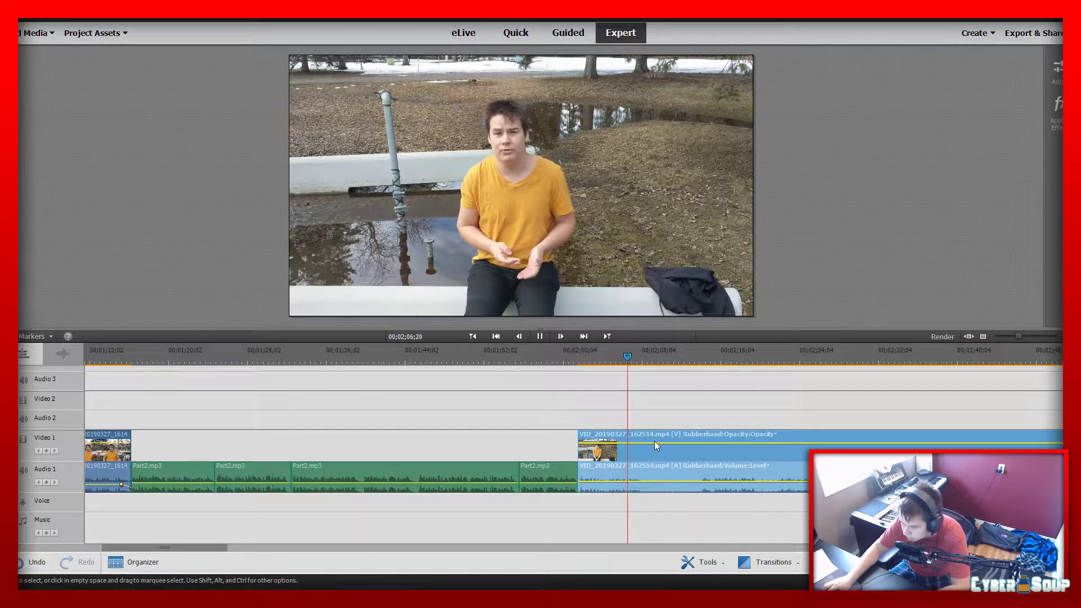
# Stop playback and split the VID_20190327_162514.mp4 clip at 00;02;08;09, then move the playhead on to 00;02;14;04
pyautogui.press('space')
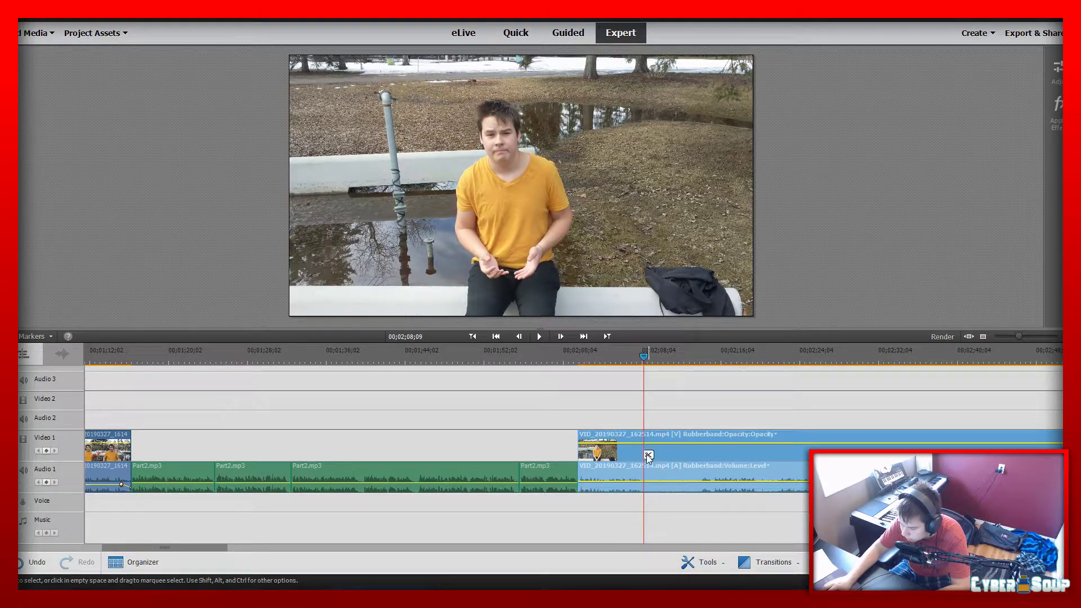
pyautogui.click(647, 453)
pyautogui.moveTo(643, 356); pyautogui.dragTo(701, 354)
pyautogui.click(705, 454)
pyautogui.press('Delete')
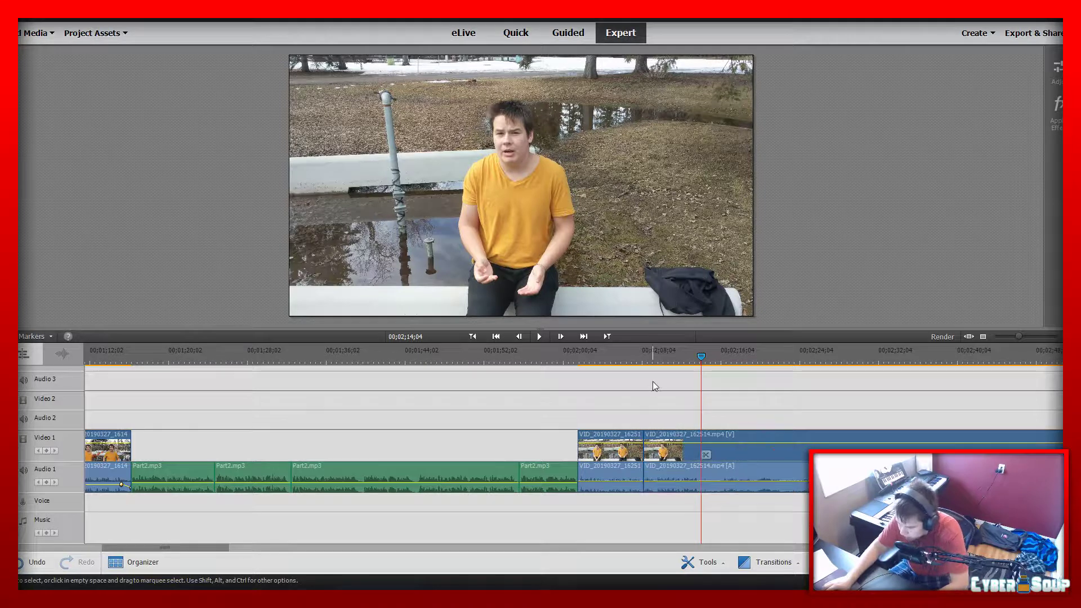
# Replay the part after the first cut and split the clip again at 00;02;14;04
pyautogui.click(641, 350)
pyautogui.press('space')
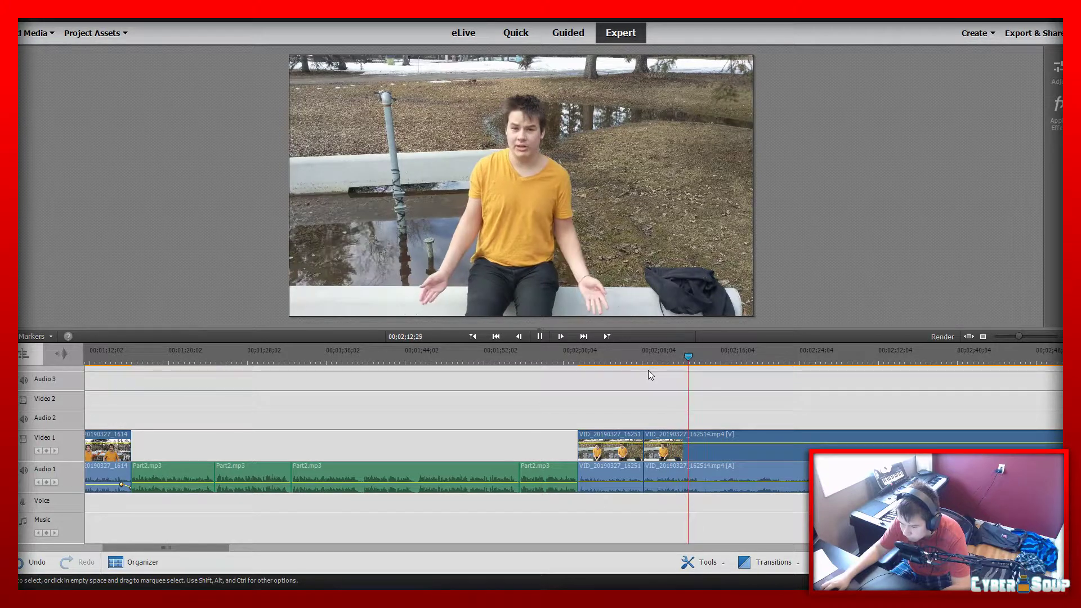
pyautogui.press('space')
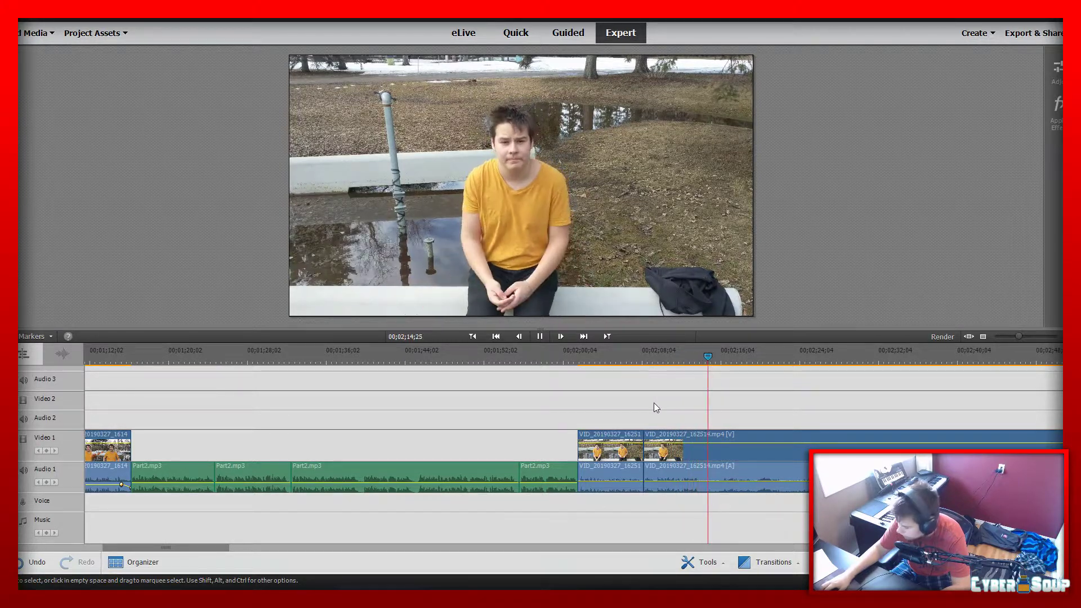
pyautogui.moveTo(706, 354); pyautogui.dragTo(701, 353)
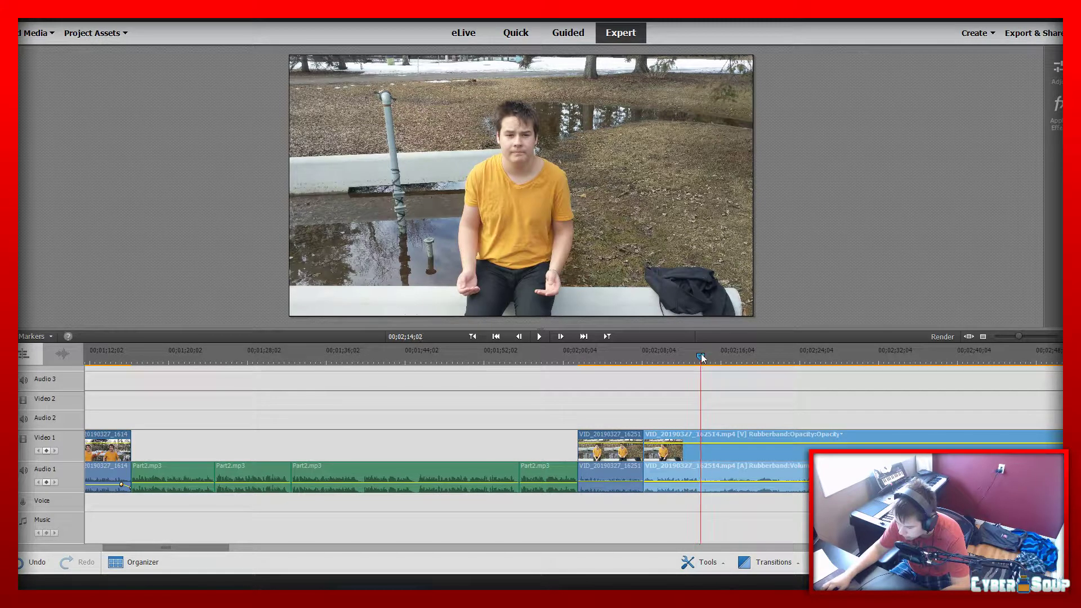
pyautogui.click(706, 454)
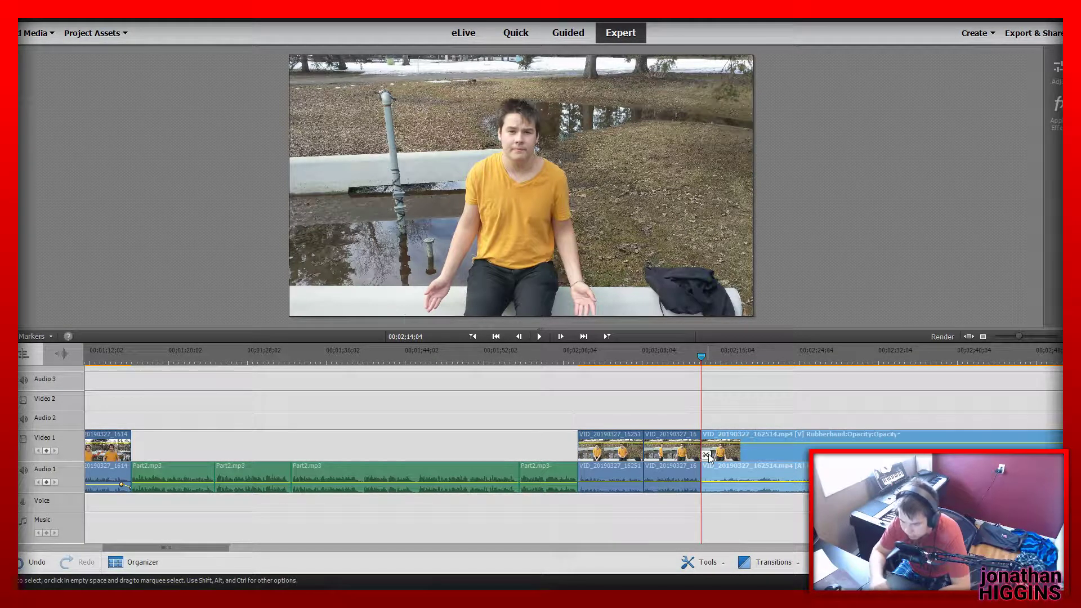
# Play the rest of the clip from 00;02;14;12 through about 00;03;30;17 to find the next usable spoken take
pyautogui.moveTo(590, 358); pyautogui.dragTo(767, 375)
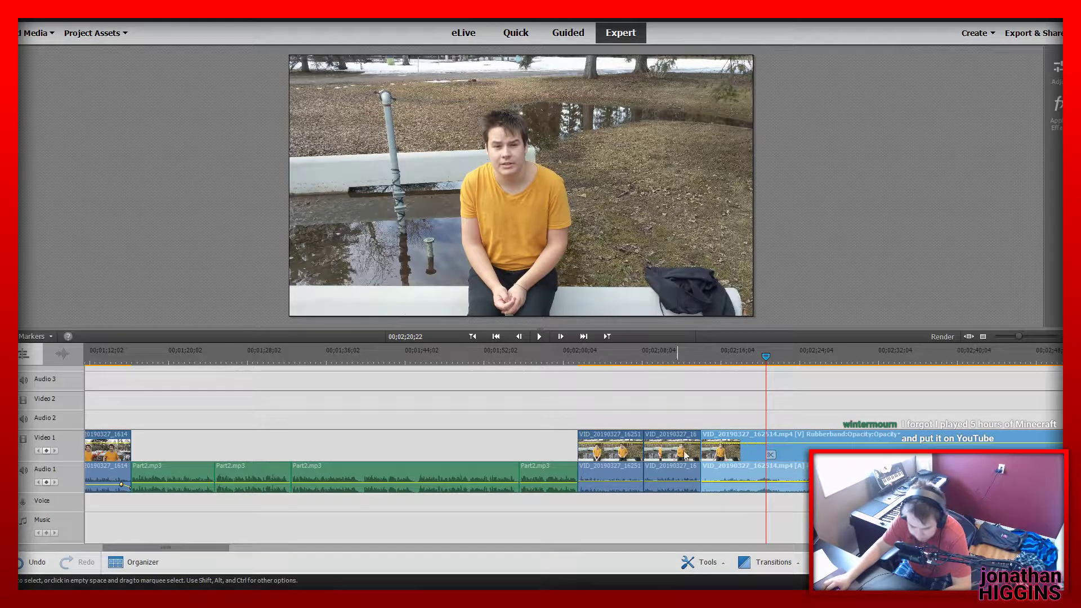
pyautogui.click(704, 359)
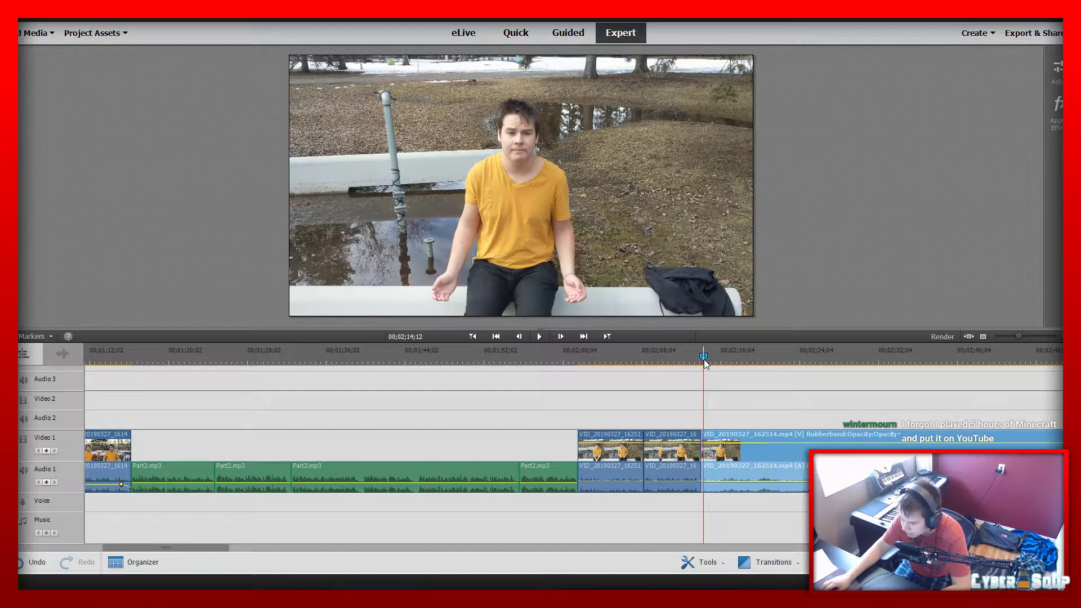
pyautogui.press('space')
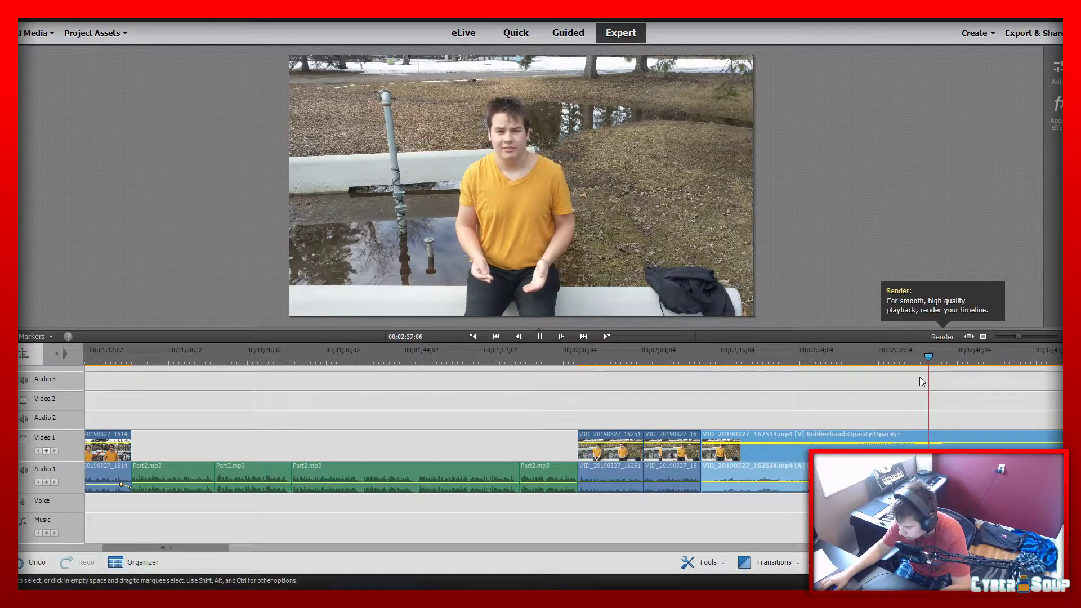
pyautogui.press('space')
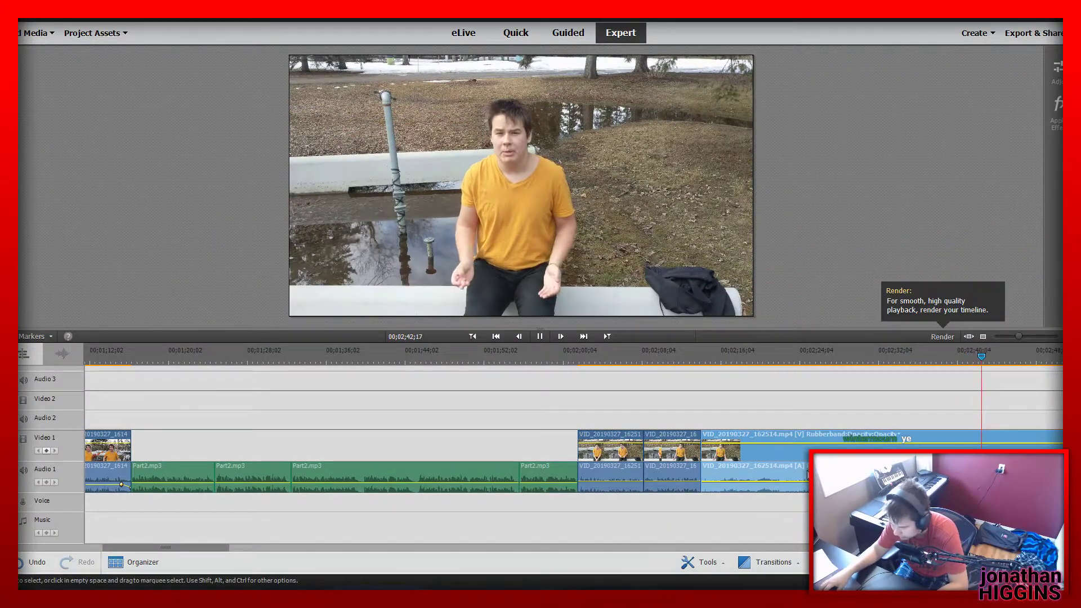
pyautogui.moveTo(178, 546); pyautogui.dragTo(246, 546)
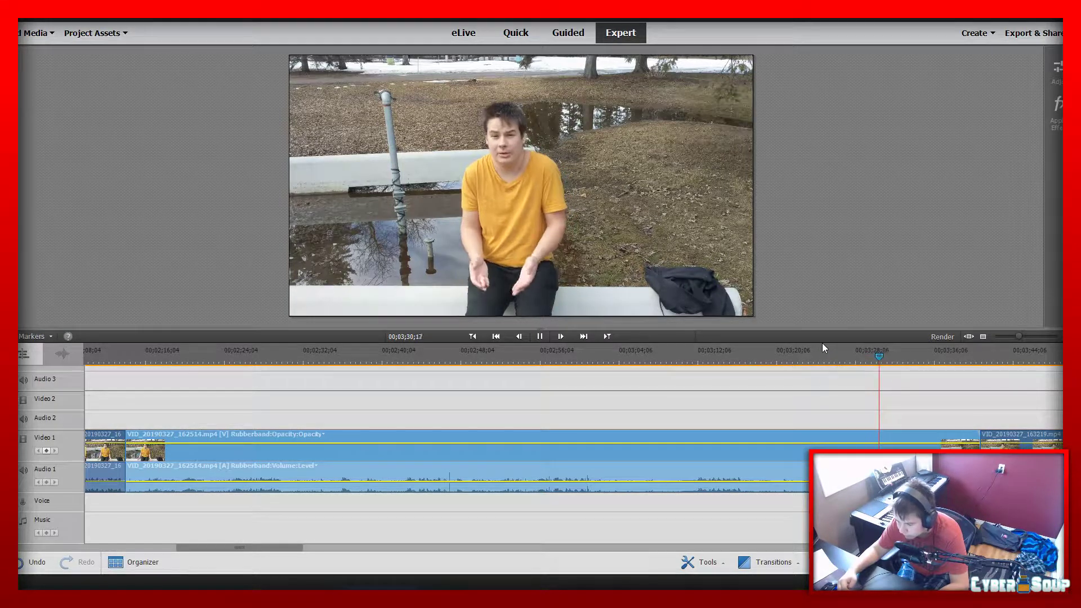
pyautogui.press('space')
# Split the clip before and after the take, the second cut at 00;03;32;20, and delete the long stretch before it, closing the gap
pyautogui.moveTo(834, 356); pyautogui.dragTo(900, 355)
pyautogui.click(825, 357)
pyautogui.click(901, 356)
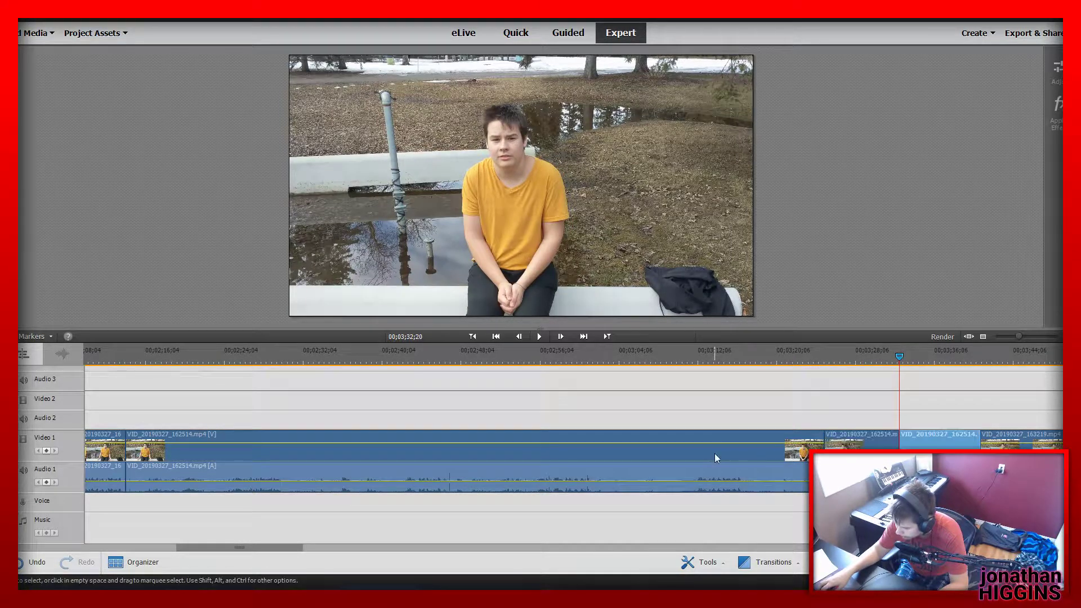
pyautogui.click(711, 452)
pyautogui.press('Delete')
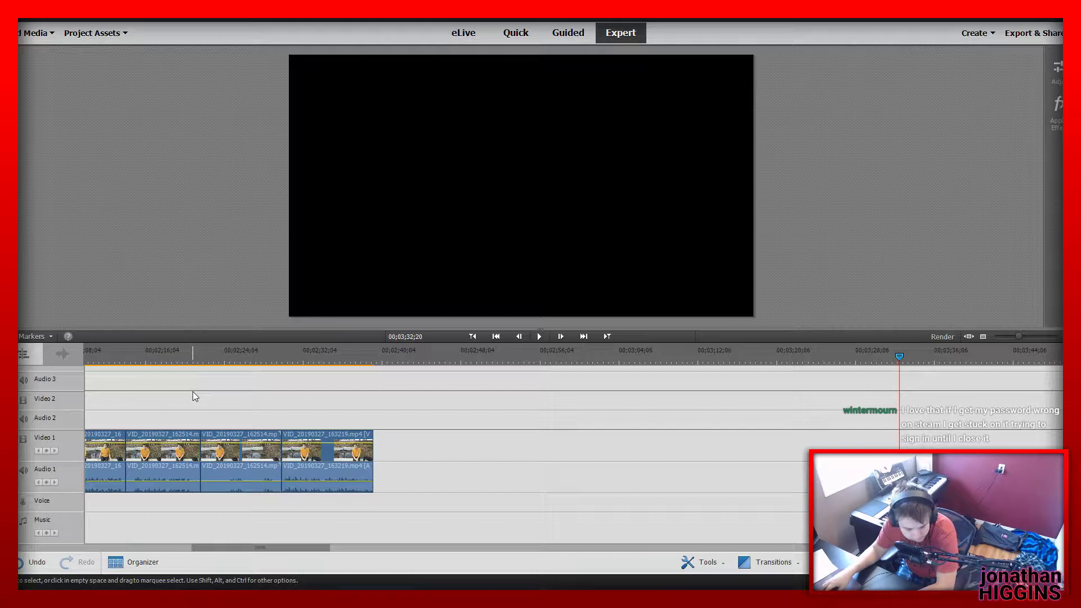
# Play the kept take from 00;02;19;08 and delete the leftover VID_20190327_162514.mp4 piece after it, closing the gap
pyautogui.click(178, 356)
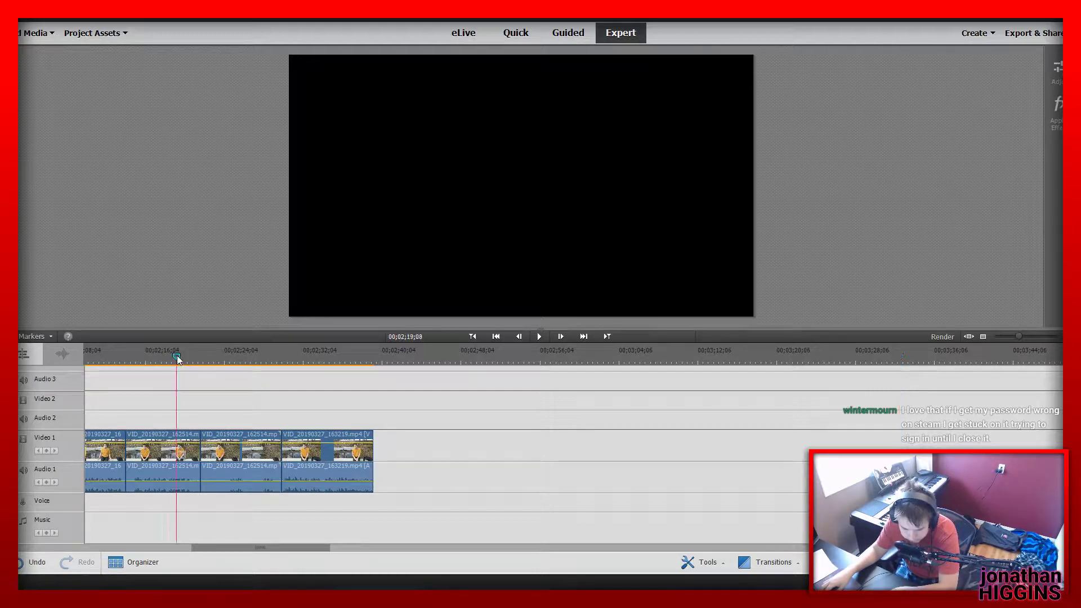
pyautogui.press('space')
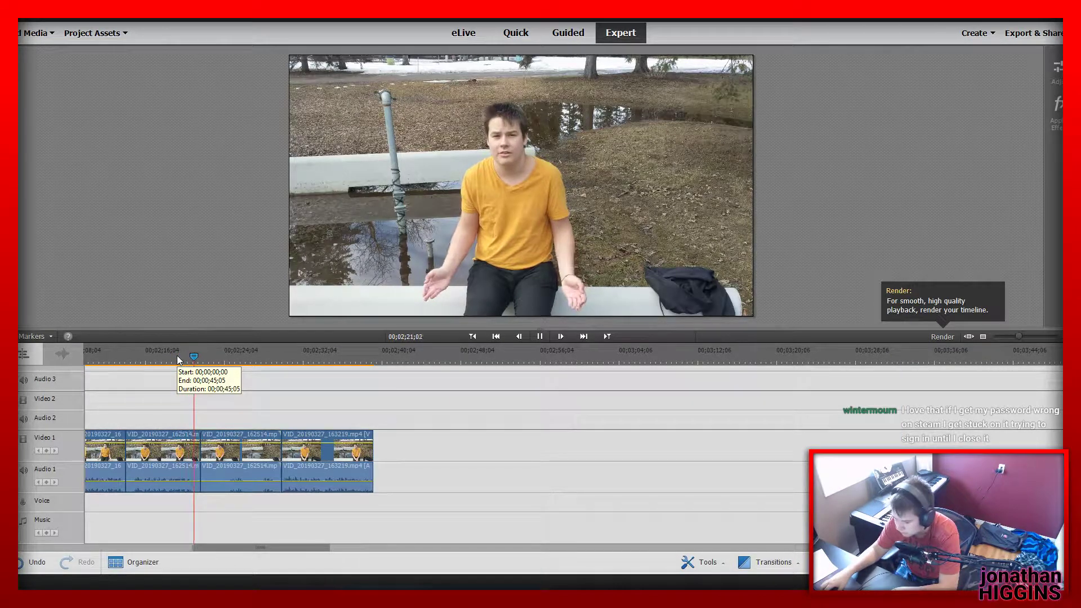
pyautogui.click(242, 445)
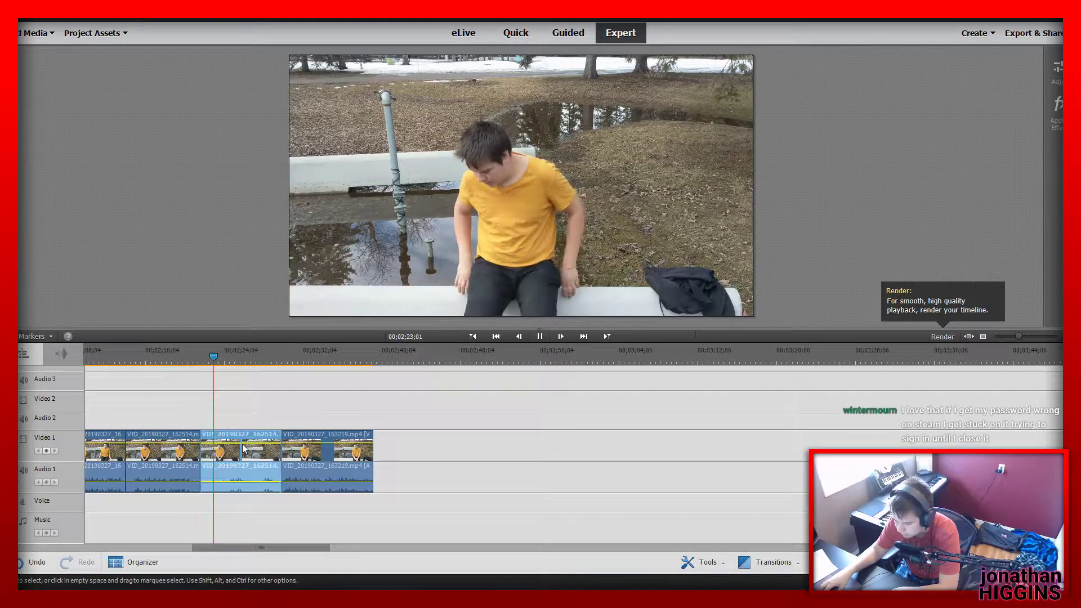
pyautogui.press('Delete')
# Replay from 00;02;18;24 and trim the end of the kept take back to about 00;02;21;05
pyautogui.click(171, 357)
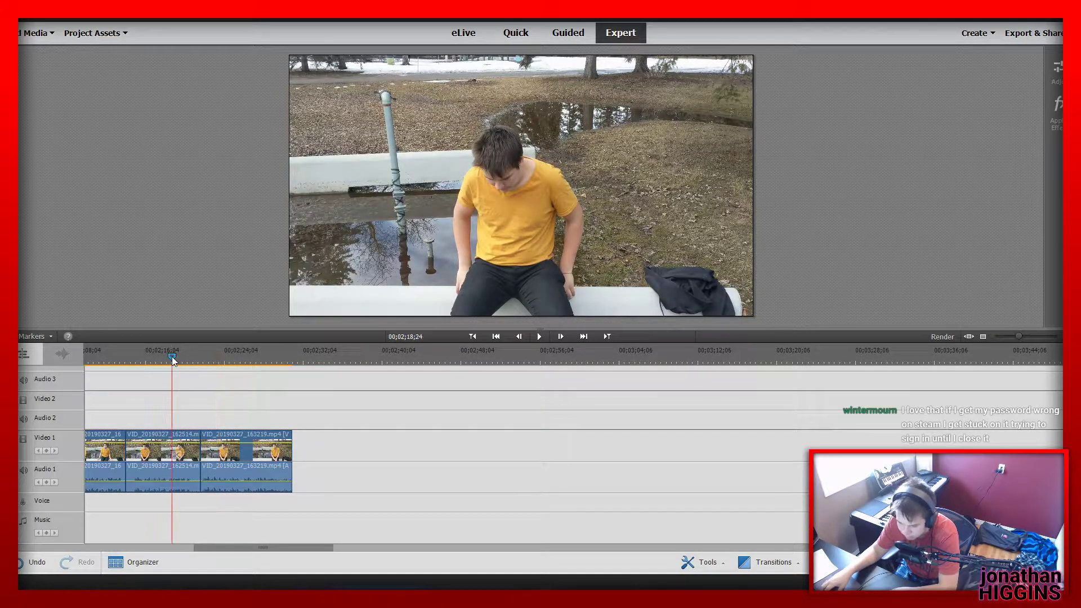
pyautogui.press('space')
pyautogui.moveTo(200, 453); pyautogui.dragTo(193, 459)
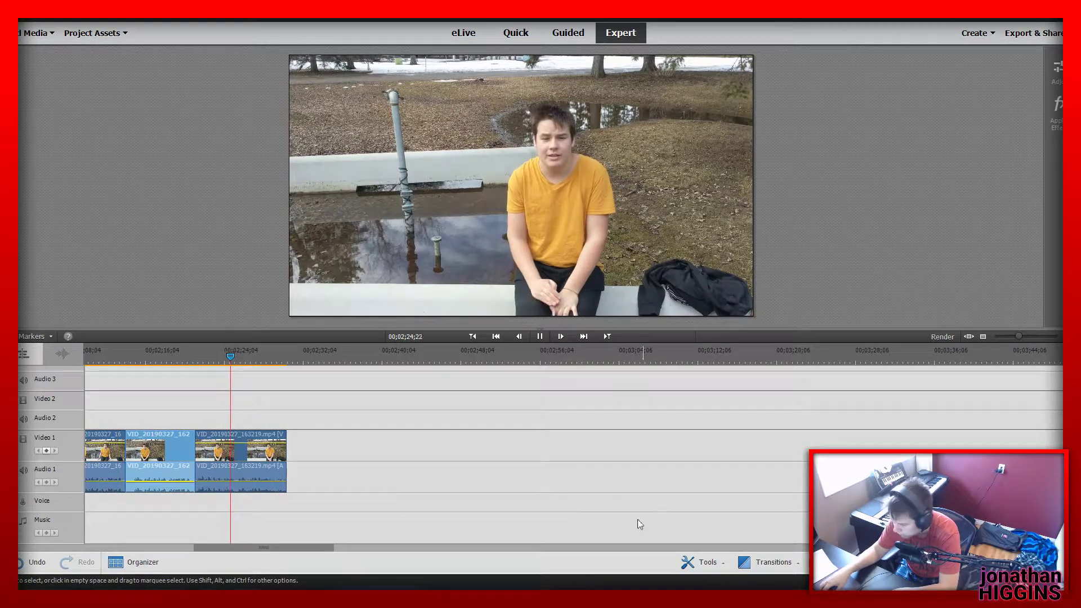
# Play the VID_20190327_163219.mp4 clip through to its end
pyautogui.moveTo(286, 548); pyautogui.dragTo(245, 555)
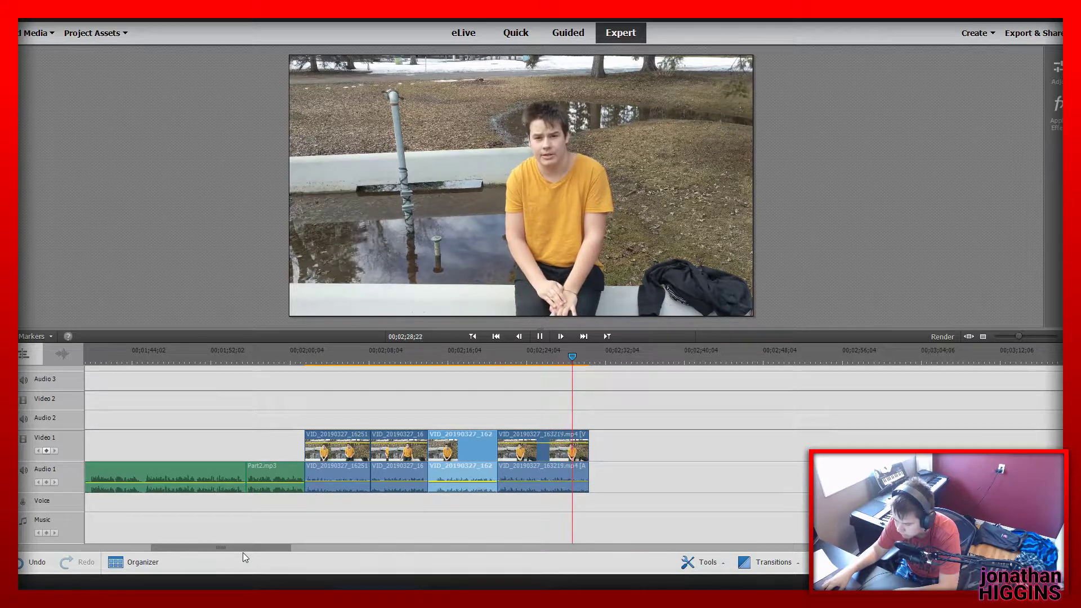
pyautogui.press('space')
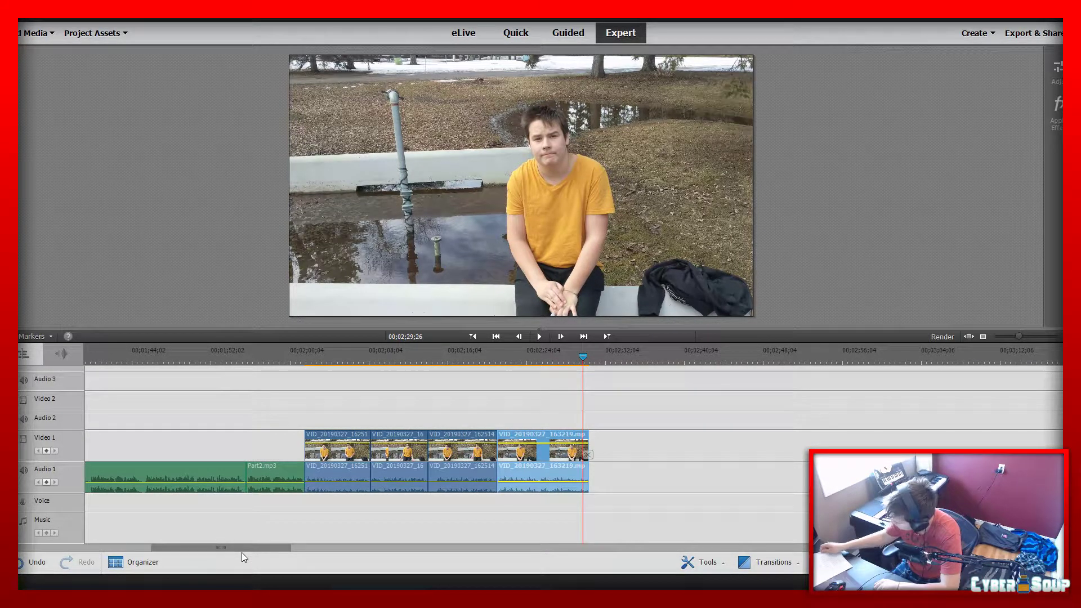
pyautogui.press('space')
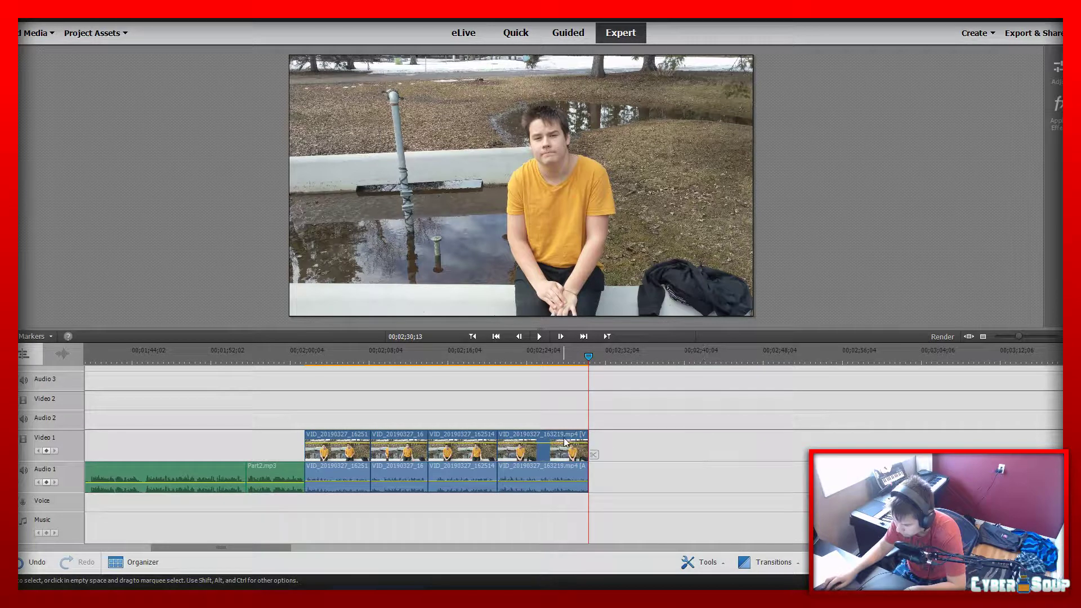
# Extend the end of the VID_20190327_163219.mp4 clip in two stages and check the additional footage
pyautogui.moveTo(588, 446); pyautogui.dragTo(710, 450)
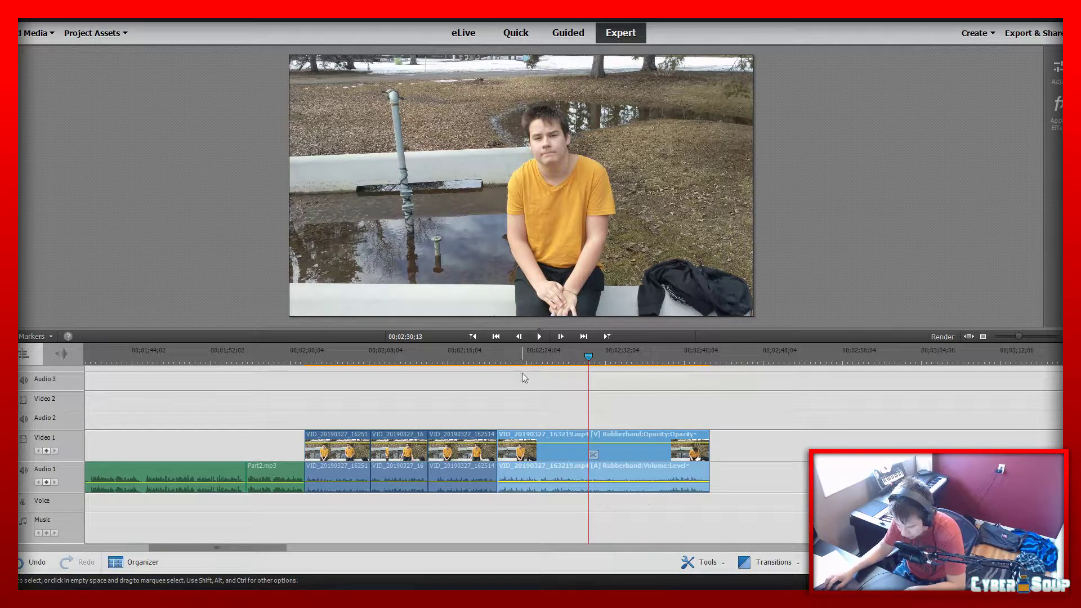
pyautogui.click(495, 361)
pyautogui.press('space')
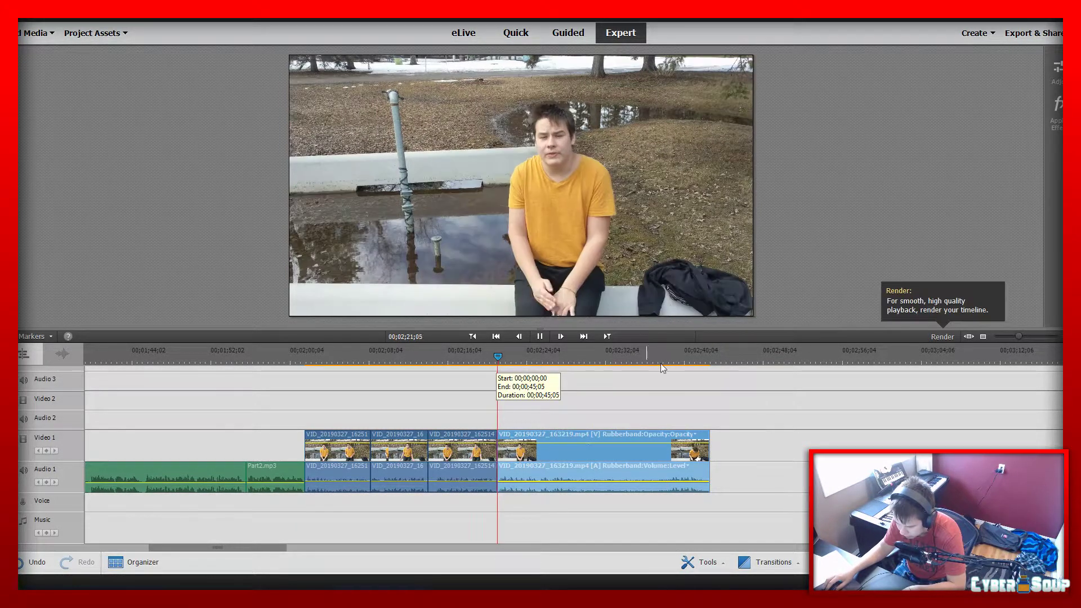
pyautogui.moveTo(567, 363); pyautogui.dragTo(670, 370)
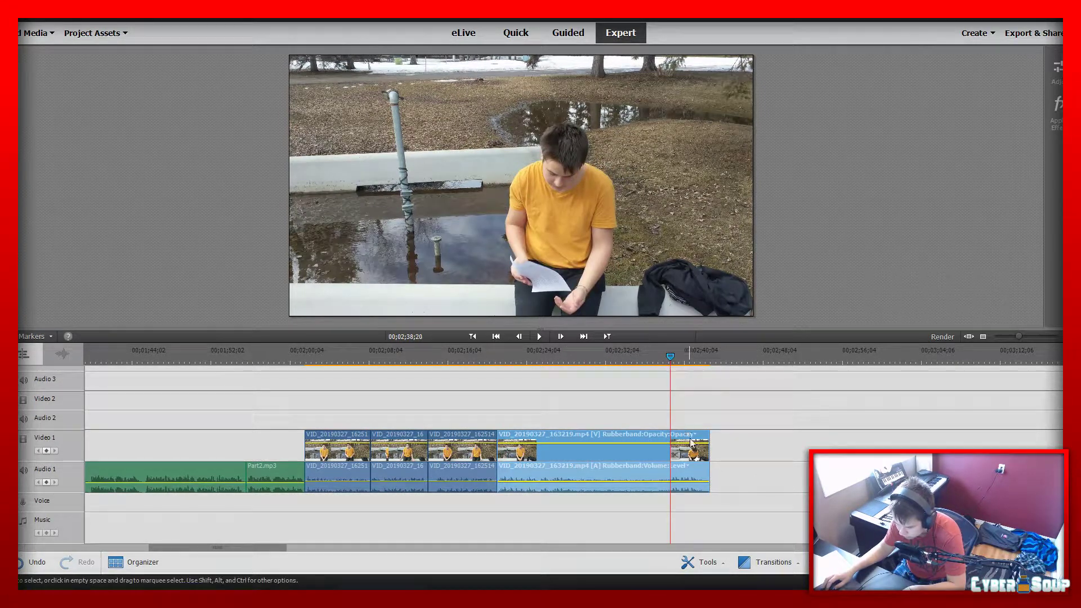
pyautogui.moveTo(707, 467); pyautogui.dragTo(775, 457)
pyautogui.press('space')
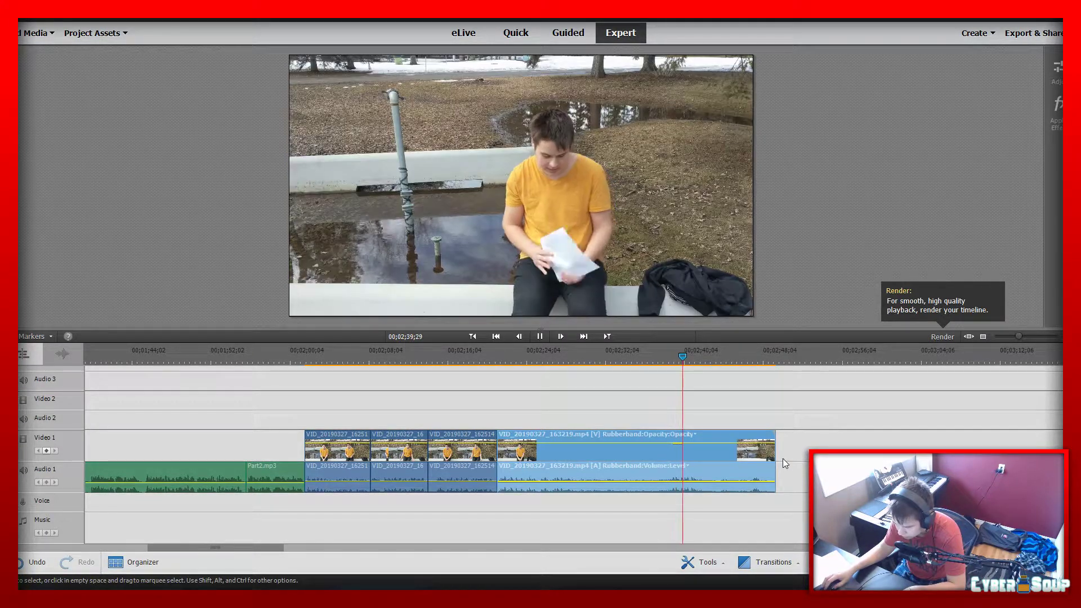
# Trim the end of the VID_20190327_163219.mp4 clip back to about 00;02;30;15, replaying the take to judge the cut
pyautogui.moveTo(766, 456); pyautogui.dragTo(592, 456)
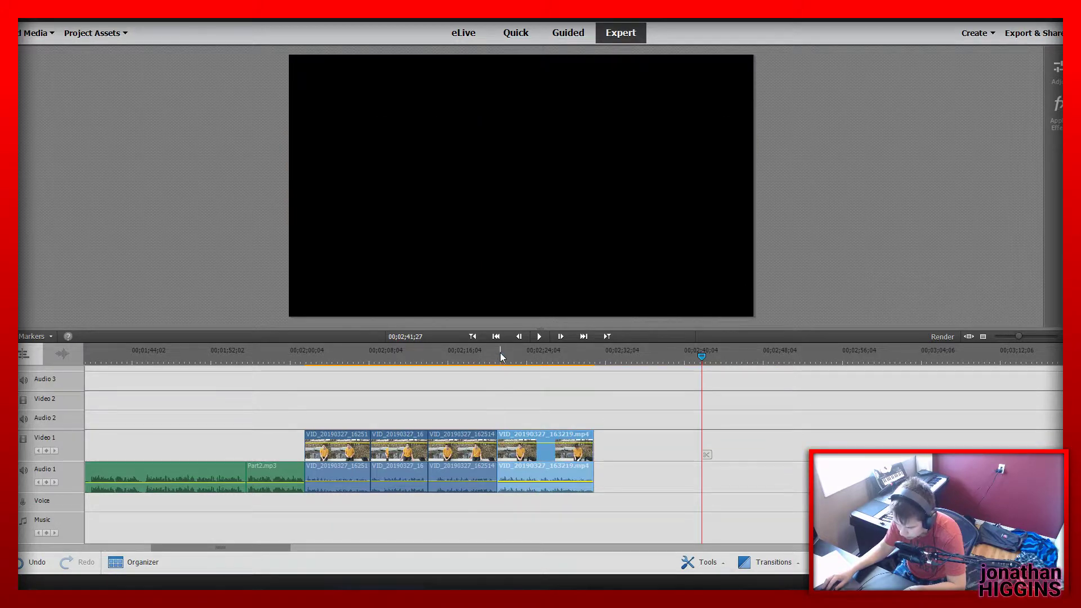
pyautogui.click(499, 353)
pyautogui.press('space')
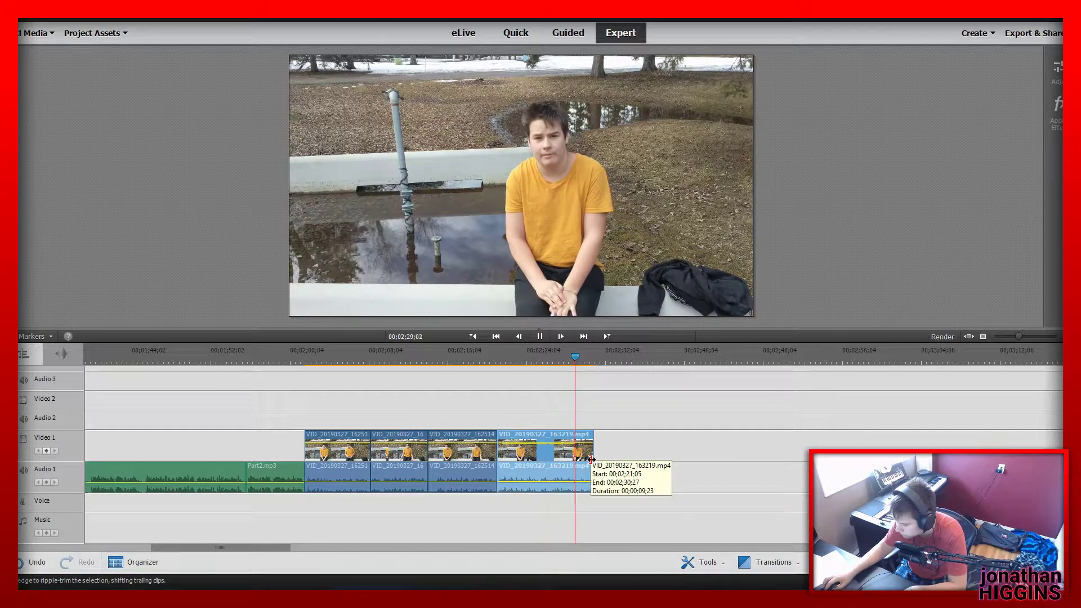
pyautogui.moveTo(591, 460)
pyautogui.mouseDown()
pyautogui.moveTo(579, 460)
pyautogui.moveTo(589, 454)
pyautogui.mouseUp()
# Apply Fade Out Audio and Video to the VID_20190327_163219.mp4 clip and play the fade
pyautogui.rightClick(585, 450)
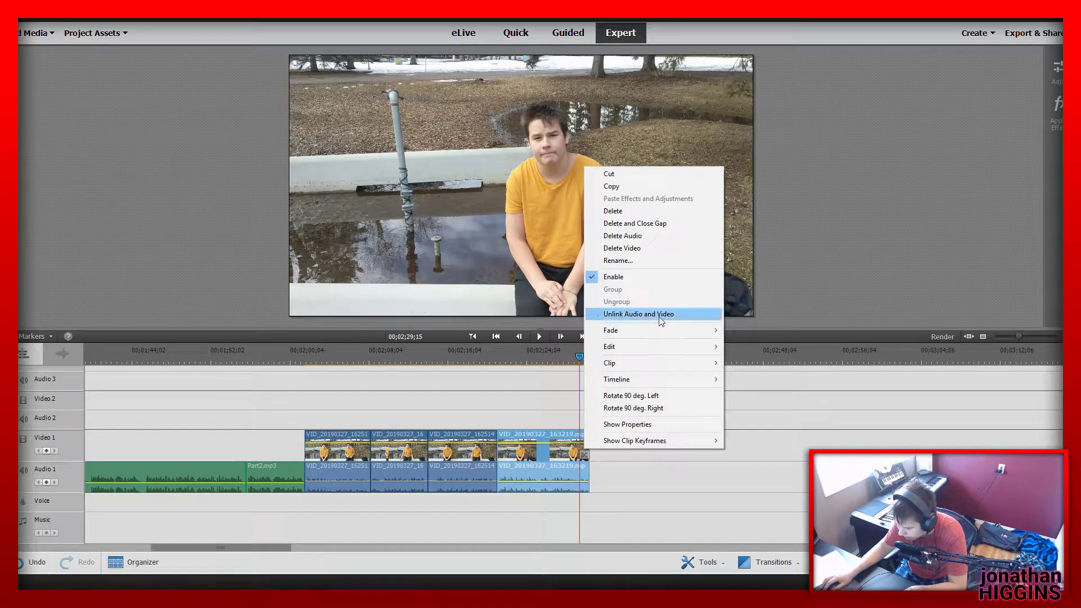
pyautogui.moveTo(686, 331)
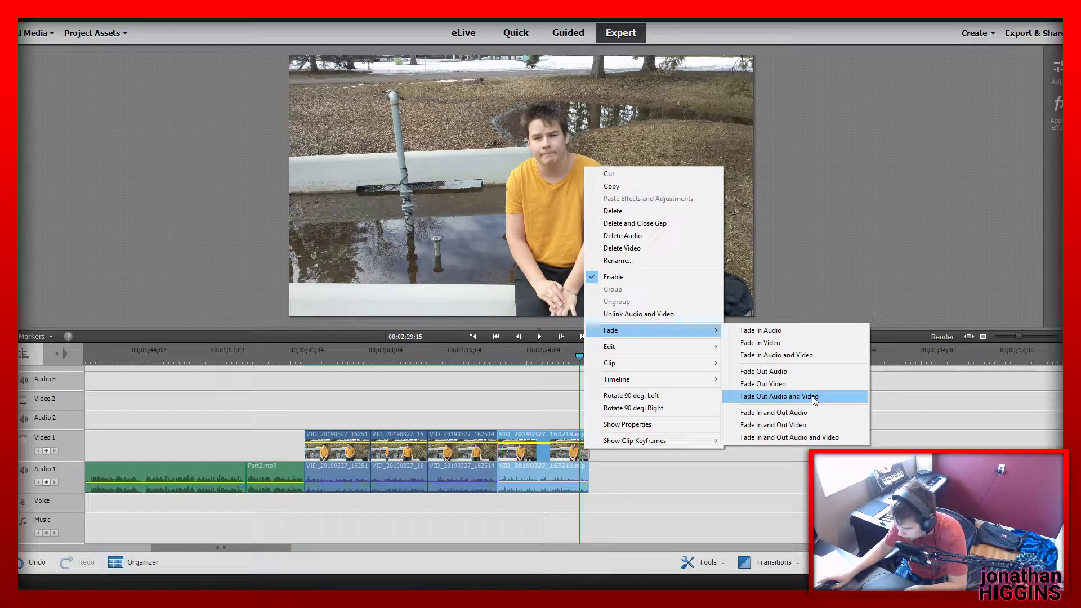
pyautogui.click(812, 397)
pyautogui.press('space')
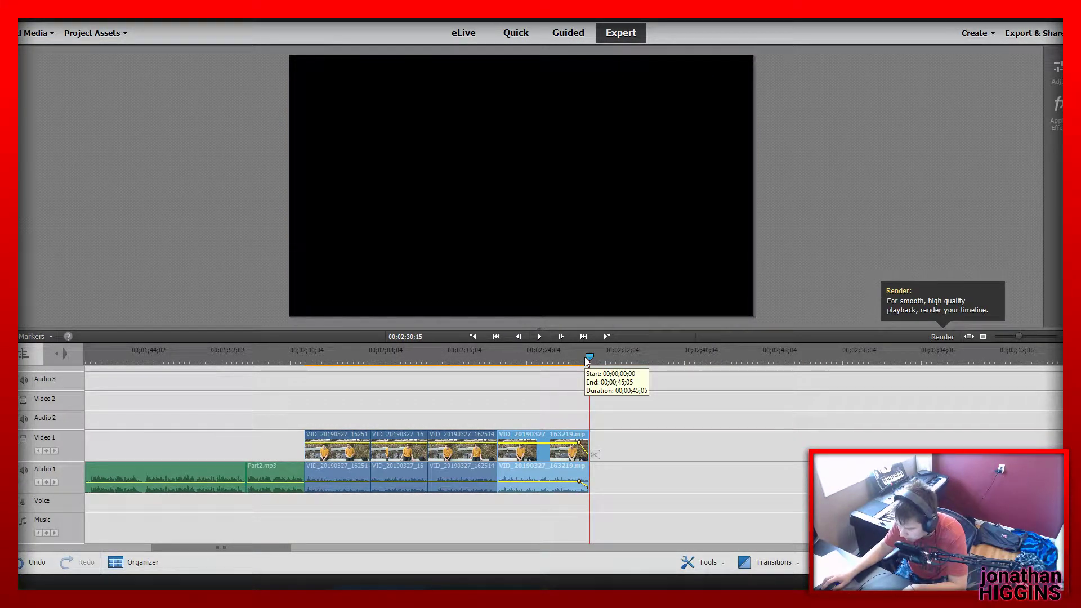
# Return to the beginning of the timeline and play the opening from 00;00;15;16 through the title to 00;00;44;15
pyautogui.press('Home')
pyautogui.moveTo(307, 358); pyautogui.dragTo(390, 389)
pyautogui.press('space')
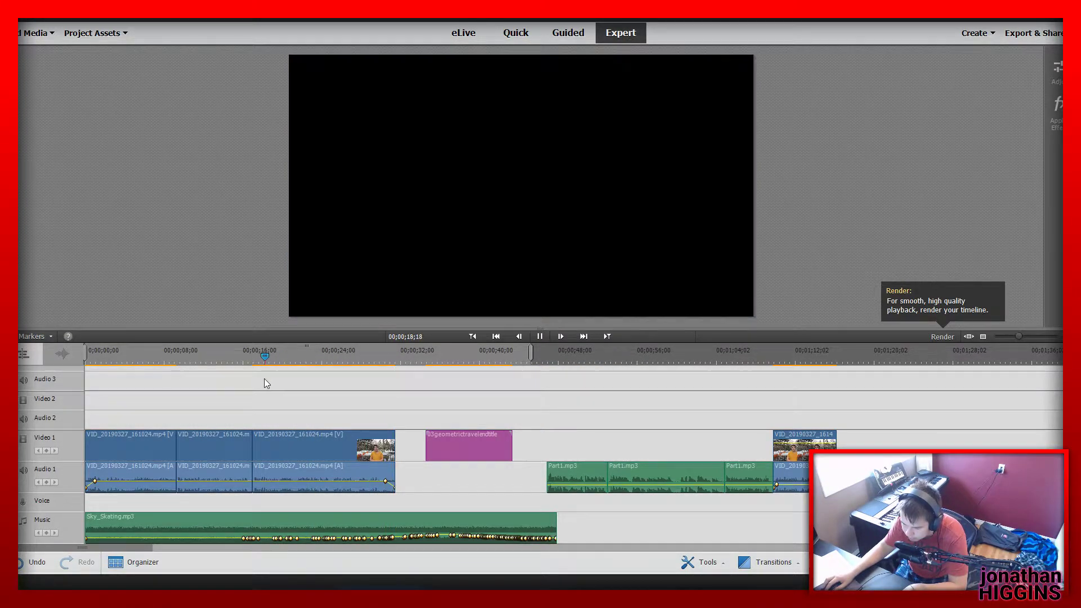
pyautogui.click(239, 381)
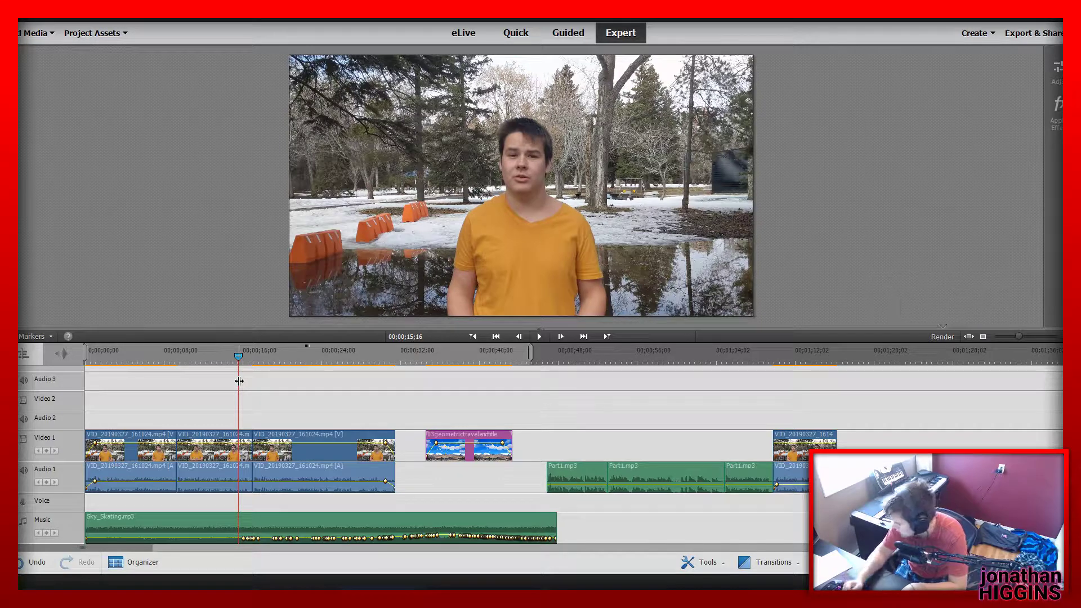
pyautogui.press('space')
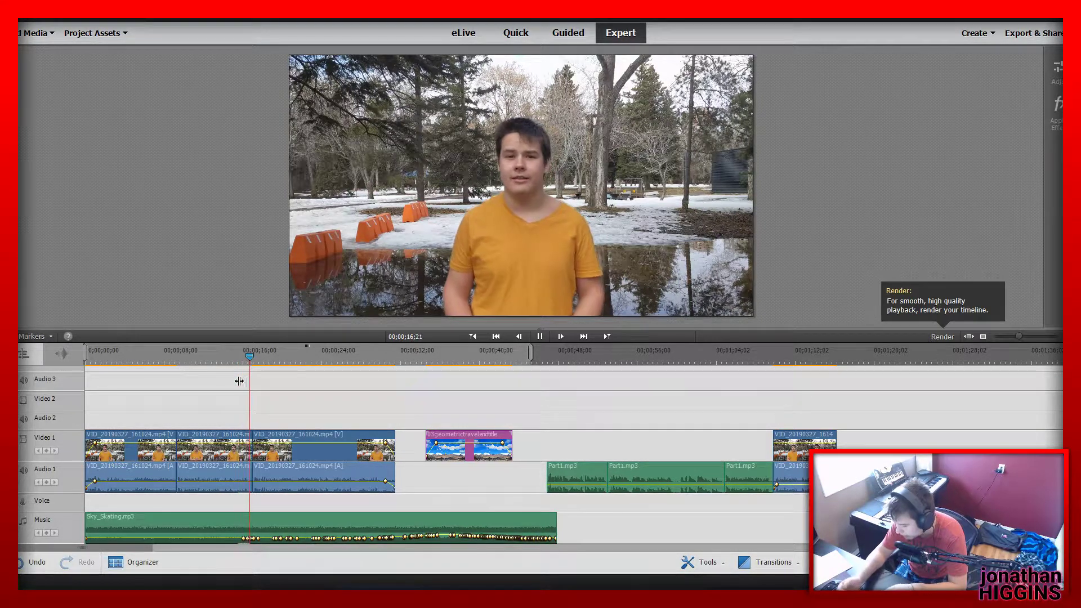
pyautogui.press('space')
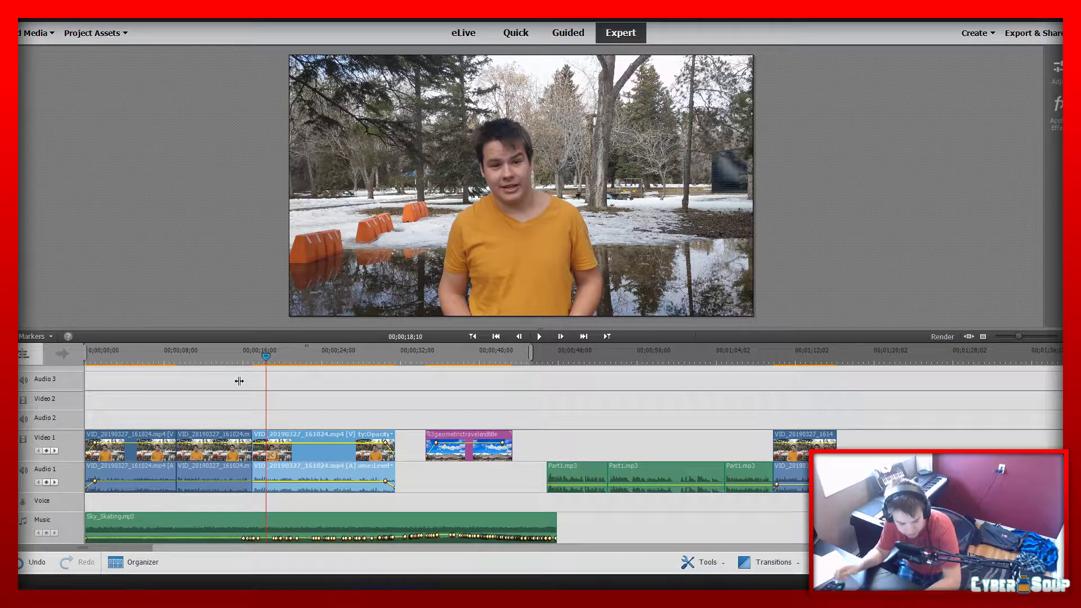
pyautogui.press('space')
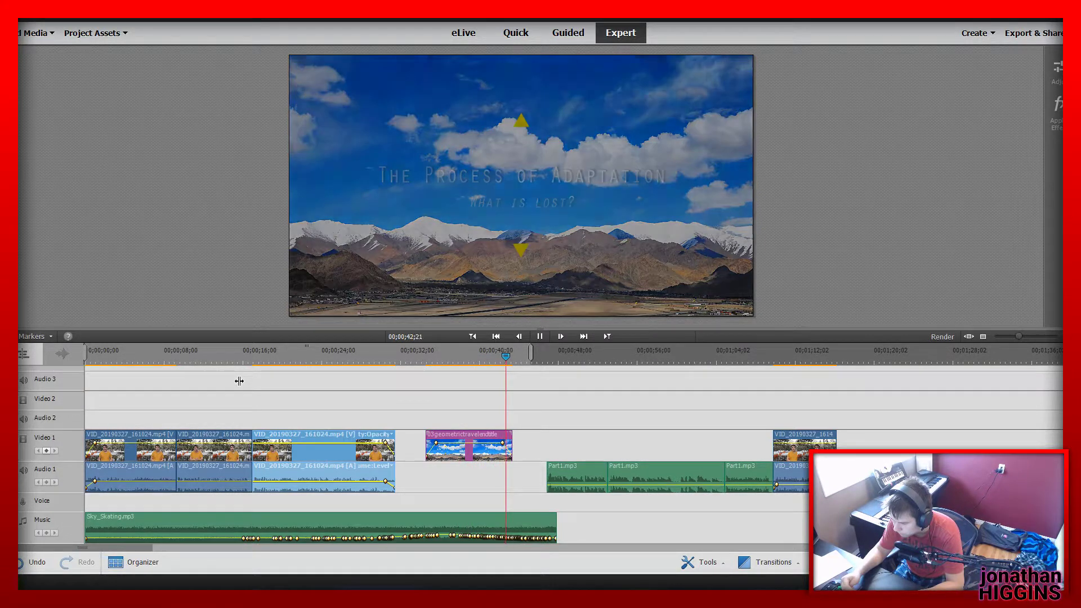
pyautogui.press('space')
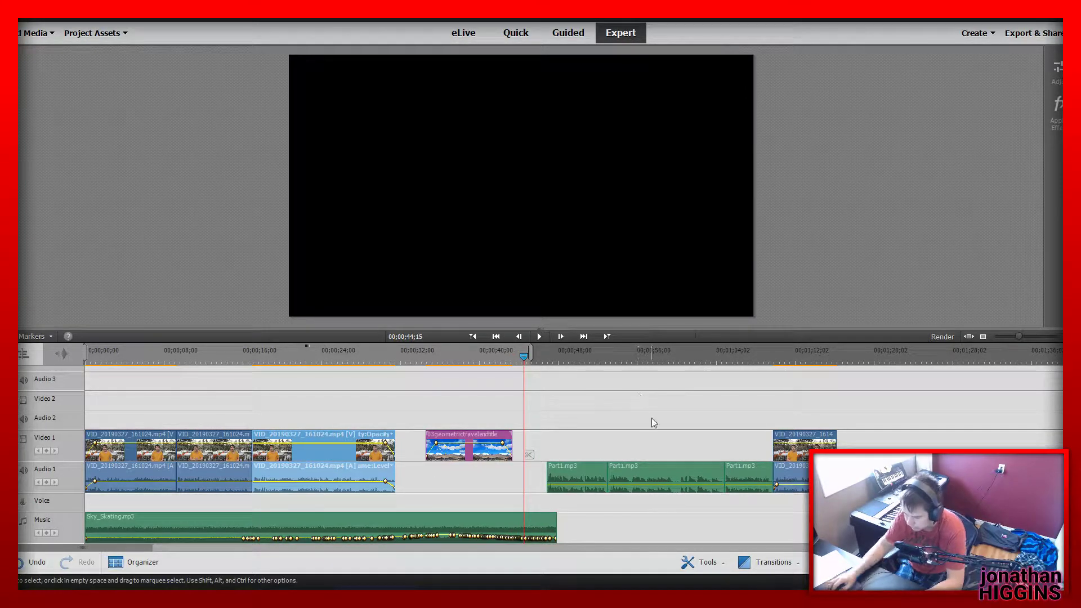
# Select the "The Process of Adaptation" title clip on Video 1 and preview its frame at 00;00;38;28
pyautogui.click(471, 453)
pyautogui.click(451, 352)
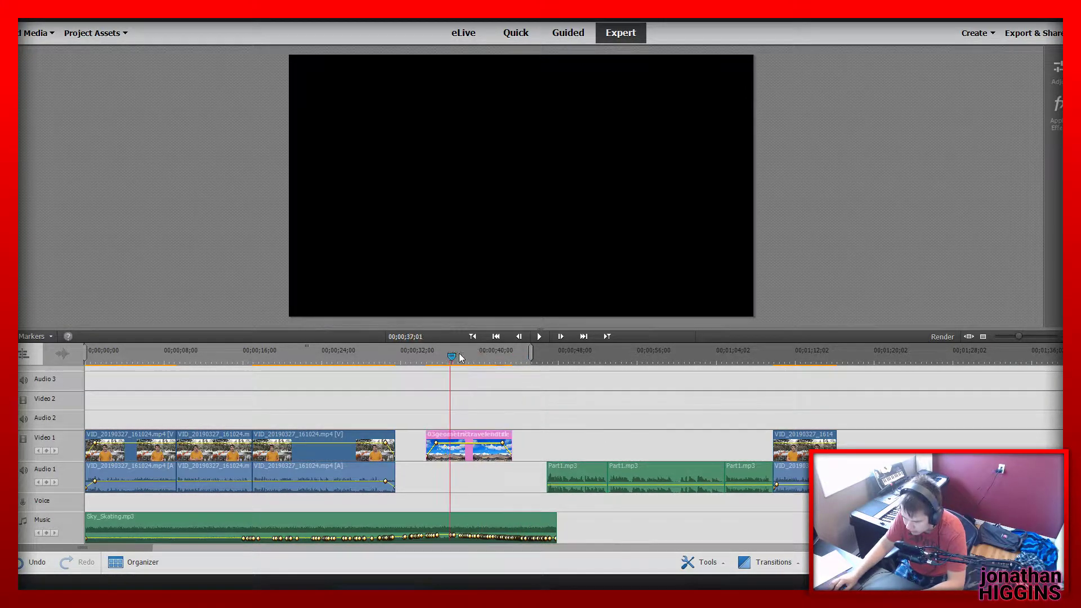
pyautogui.click(469, 360)
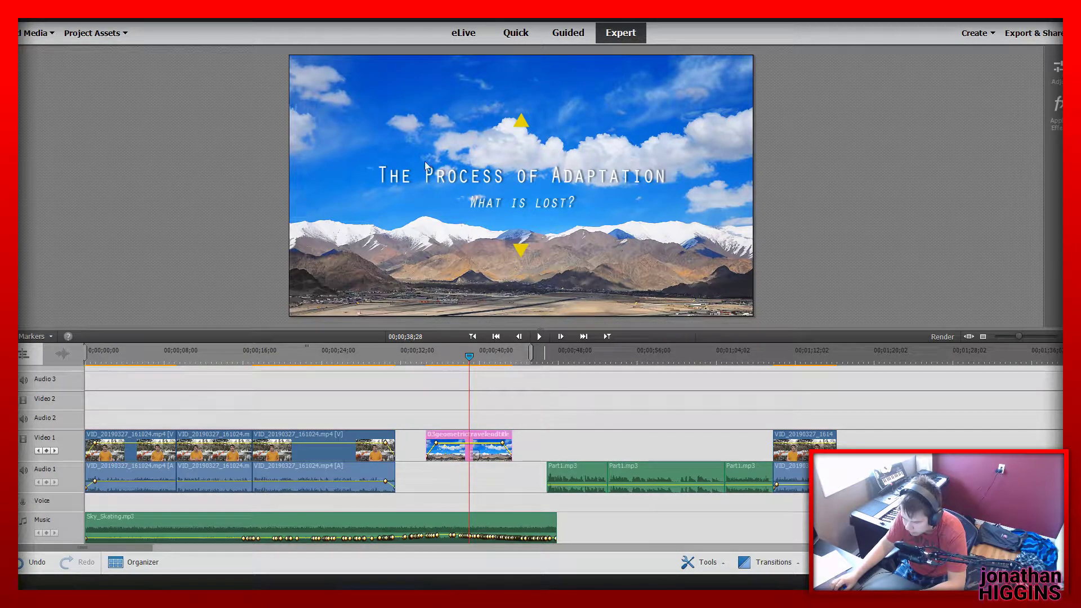
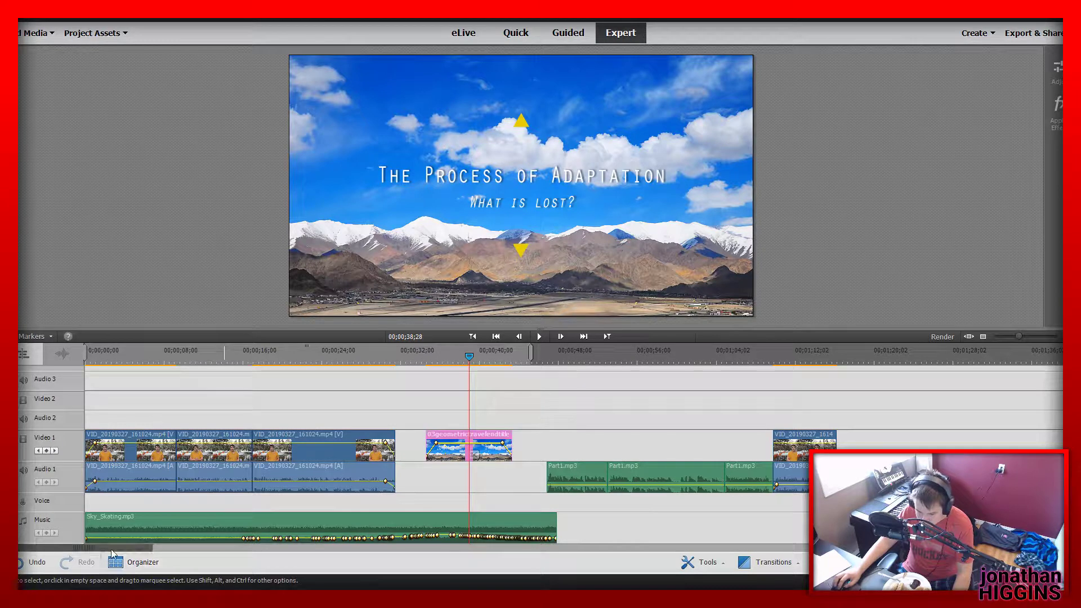
# Open the "The Process of Adaptation" title for editing and change its background from the image to Freeze Frame
pyautogui.moveTo(119, 550); pyautogui.dragTo(141, 550)
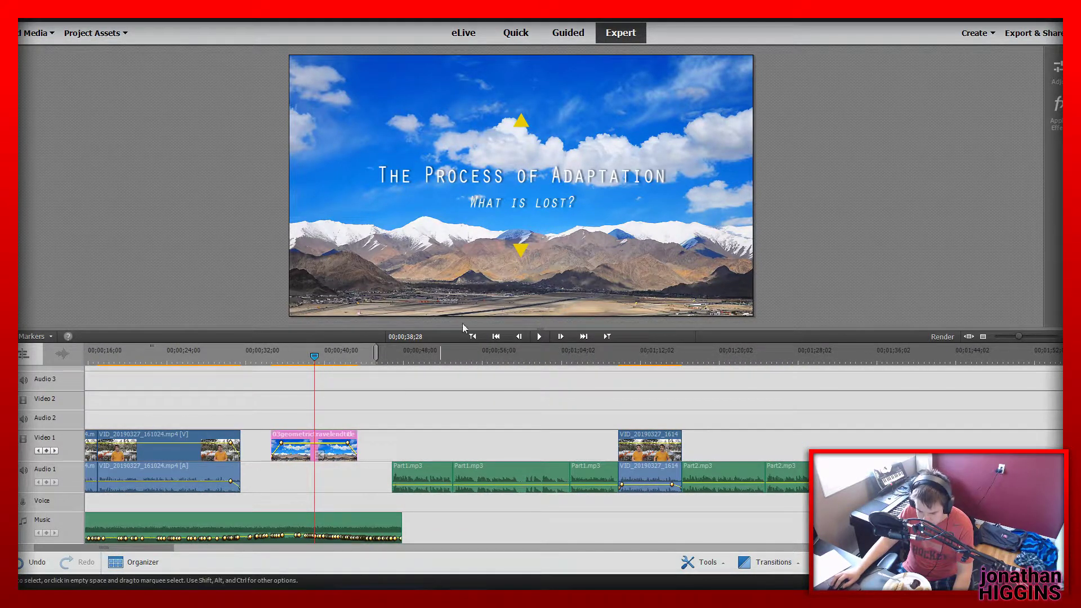
pyautogui.doubleClick(521, 184)
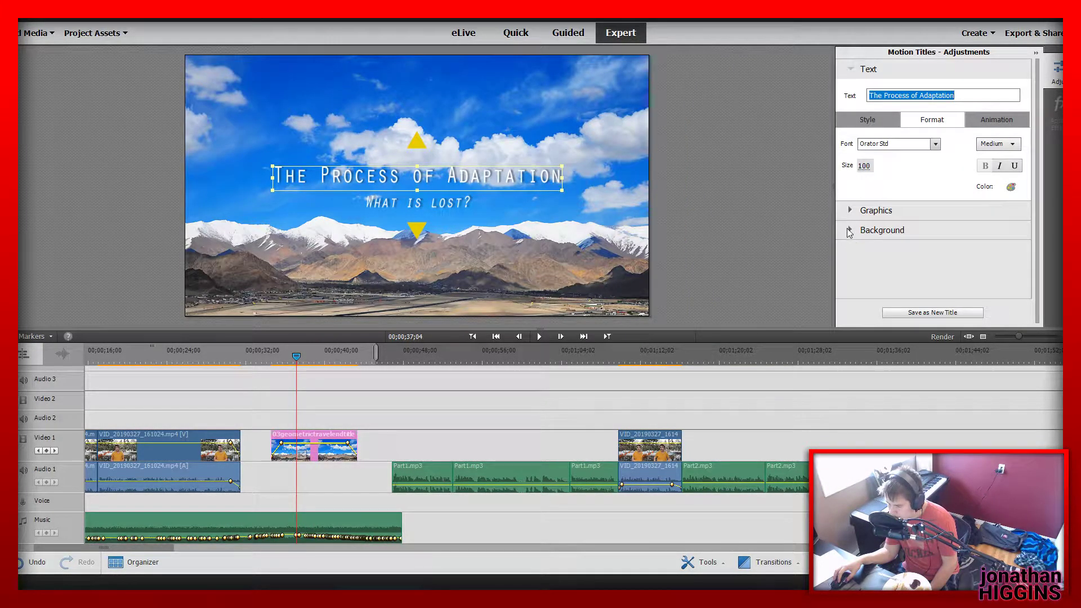
pyautogui.click(849, 231)
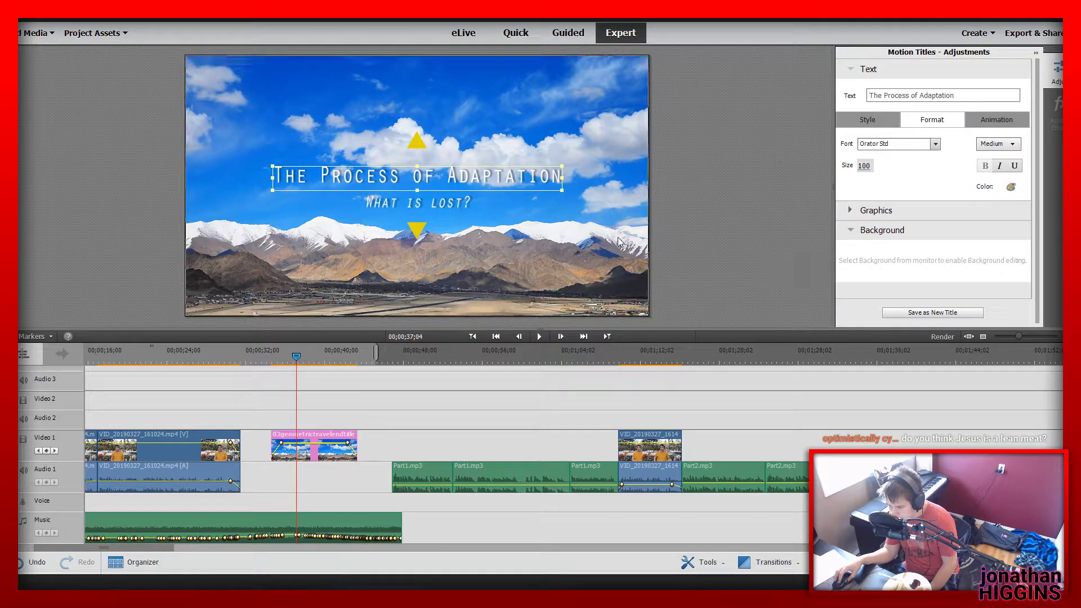
pyautogui.click(626, 252)
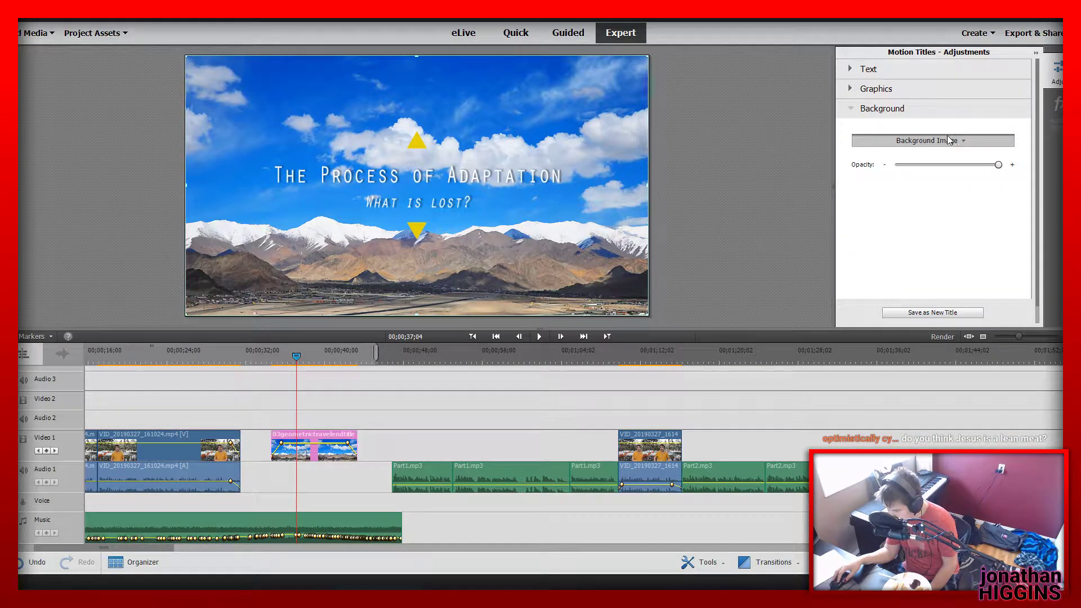
pyautogui.click(984, 141)
pyautogui.click(929, 192)
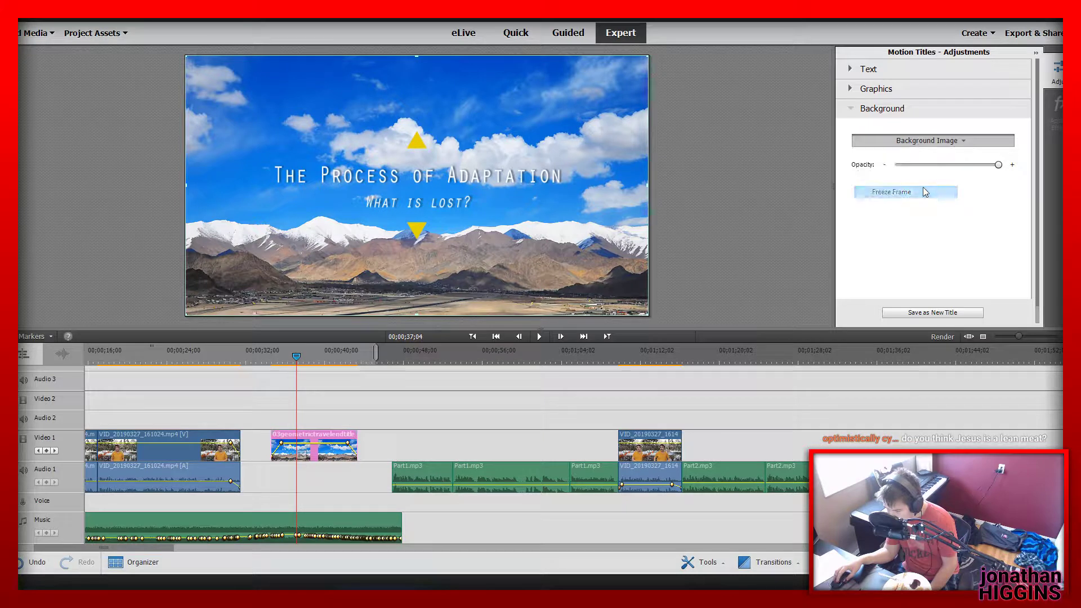
# Set the title's background to a dark red Color Matte and lower the background opacity to less than half
pyautogui.click(926, 142)
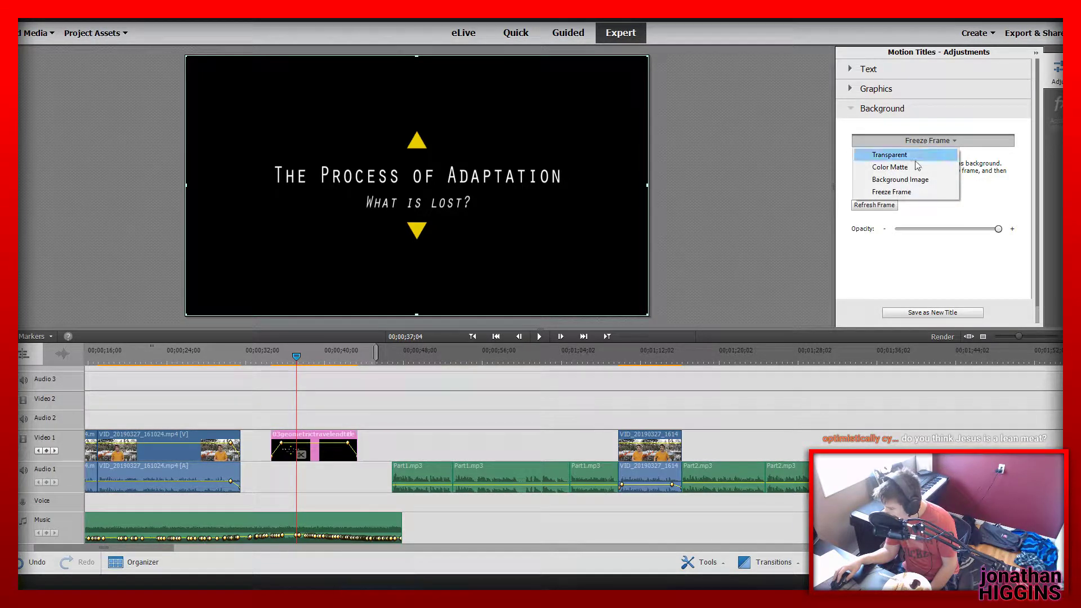
pyautogui.click(914, 168)
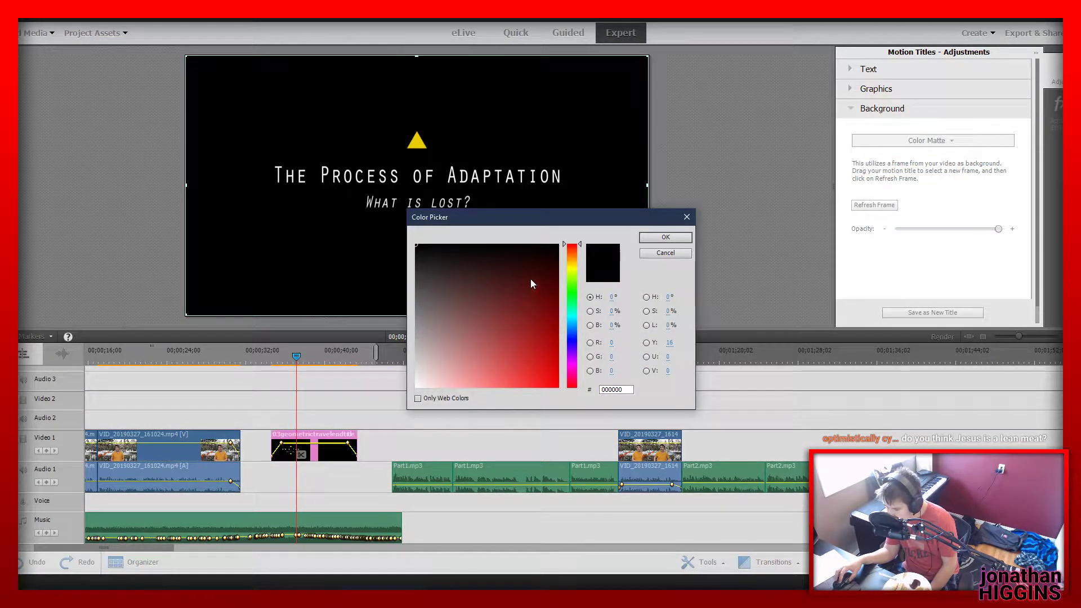
pyautogui.click(531, 279)
pyautogui.click(675, 238)
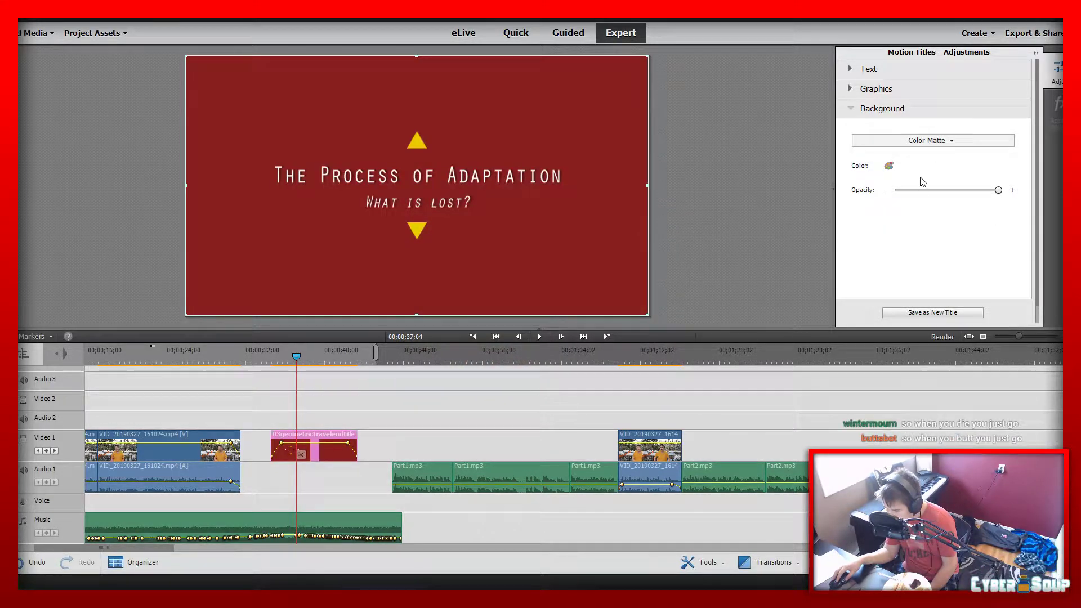
pyautogui.click(934, 191)
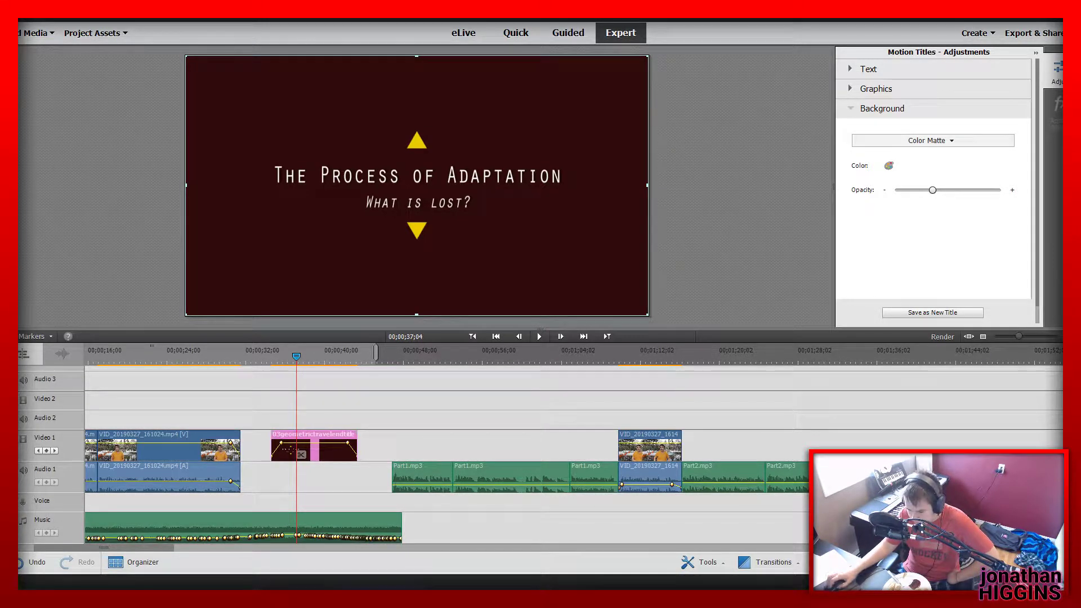
# Check the timeline from 00;00;52;07 to the end of the VID_20190327_161408.mp4 clip at 00;01;16;10
pyautogui.moveTo(390, 362); pyautogui.dragTo(446, 360)
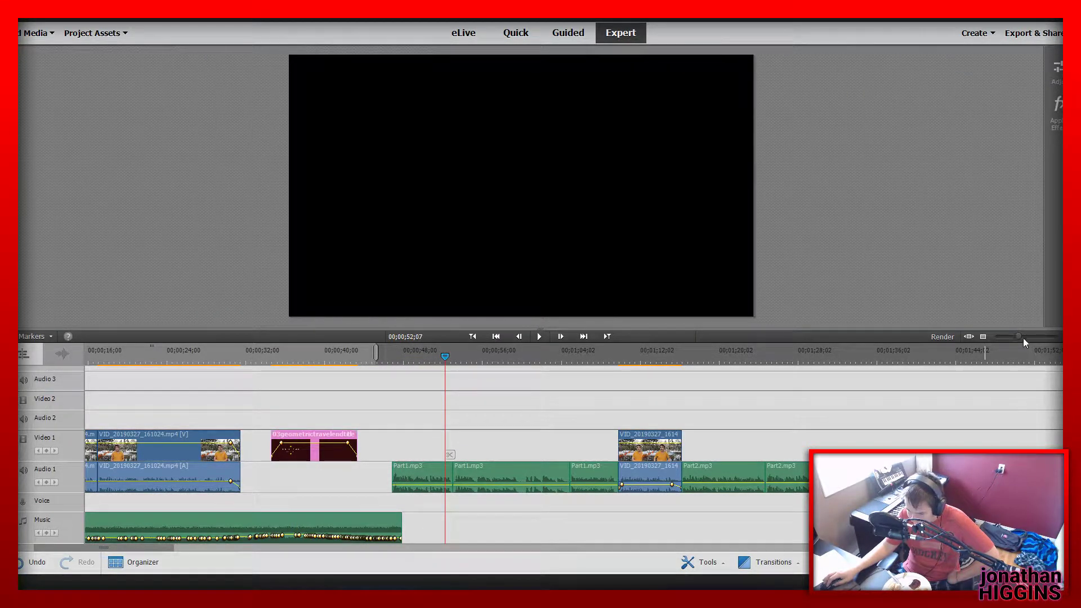
pyautogui.moveTo(1019, 337); pyautogui.dragTo(1006, 337)
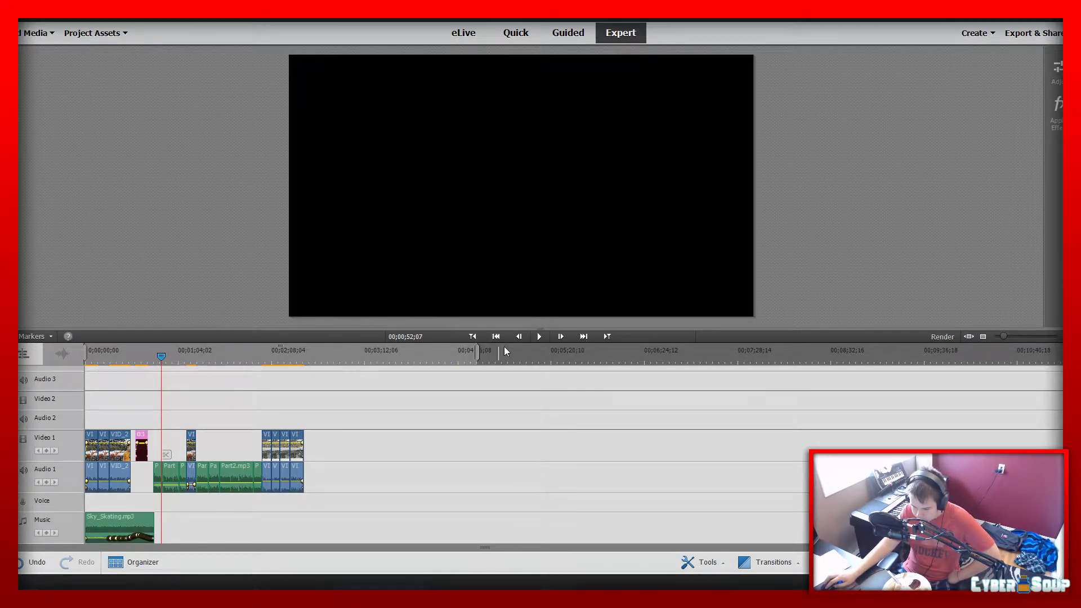
pyautogui.click(607, 336)
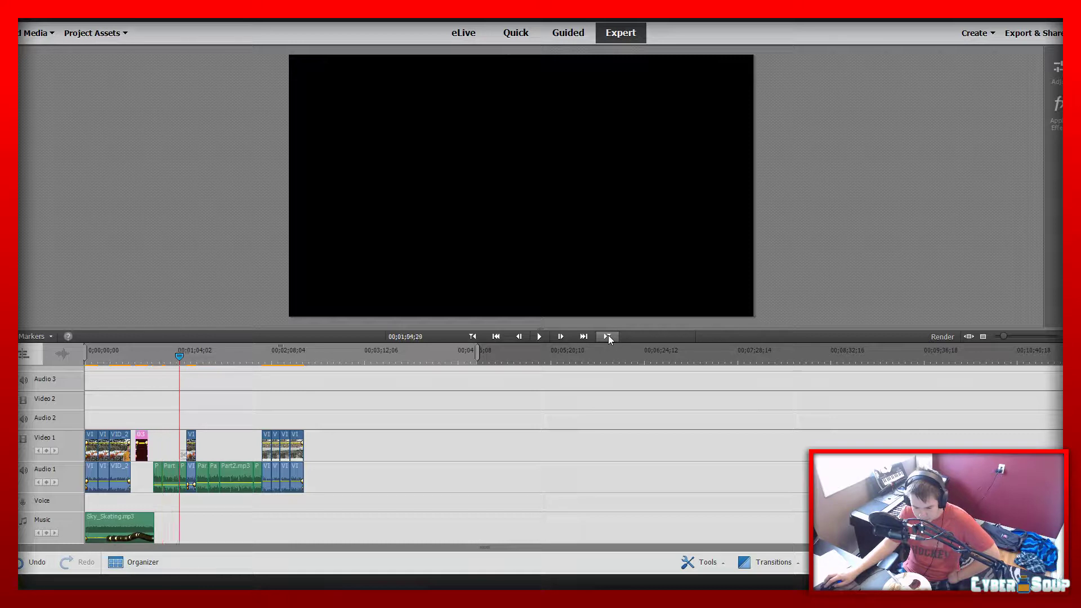
pyautogui.moveTo(1004, 336); pyautogui.dragTo(1032, 338)
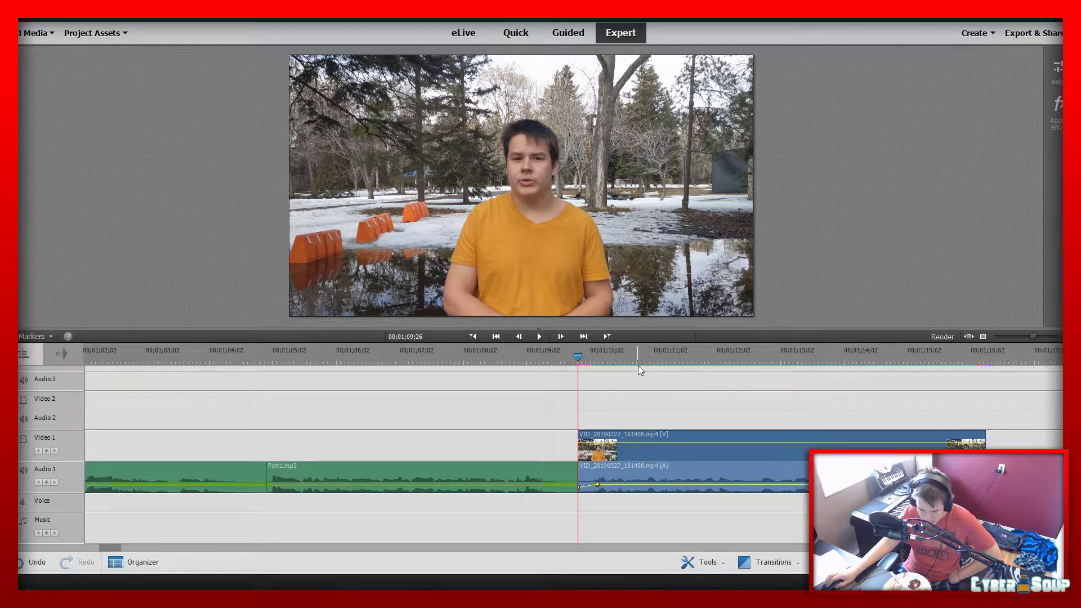
pyautogui.moveTo(585, 355); pyautogui.dragTo(987, 372)
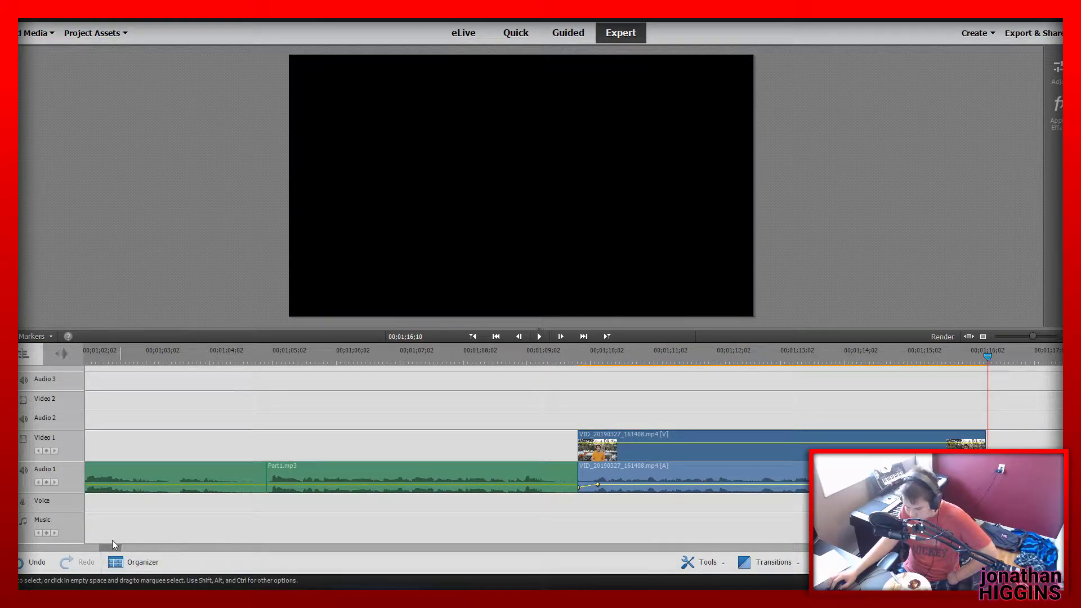
pyautogui.moveTo(1034, 337); pyautogui.dragTo(1015, 337)
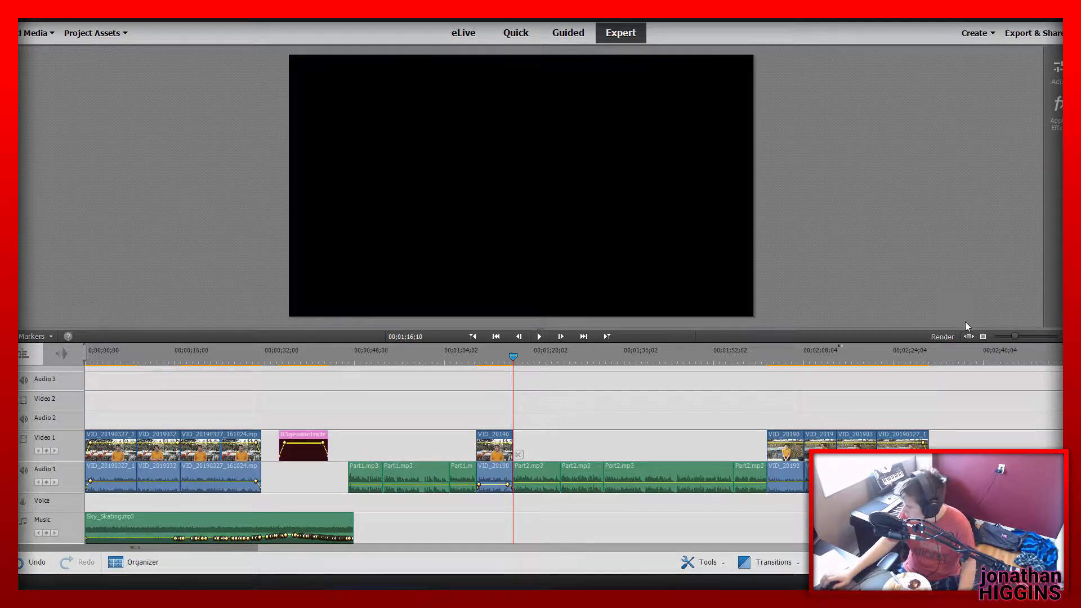
# Place Part3.mp3 from the project assets on Audio 1 directly after the last outdoor take near 00;02;31;12
pyautogui.click(789, 354)
pyautogui.moveTo(834, 359); pyautogui.dragTo(935, 398)
pyautogui.click(108, 35)
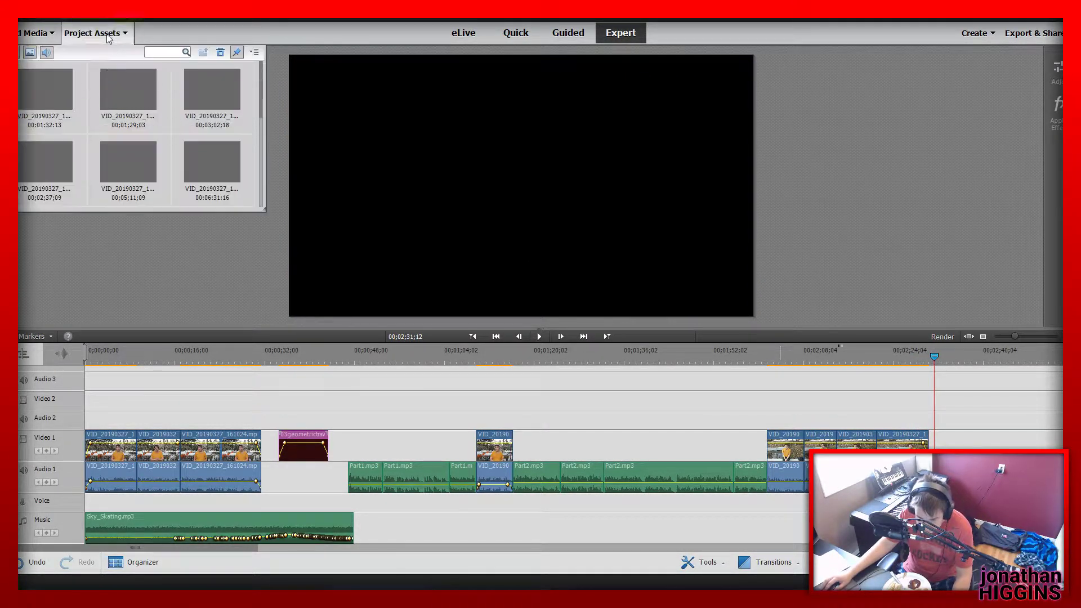
pyautogui.scroll(-5, 132, 164)
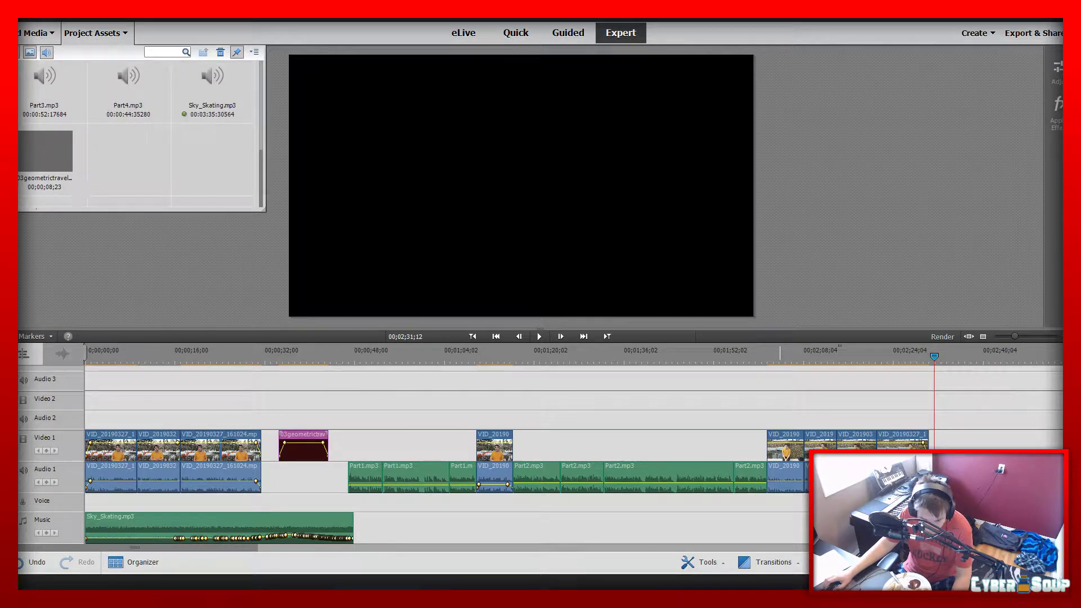
pyautogui.scroll(3, 168, 201)
pyautogui.scroll(-3, 160, 192)
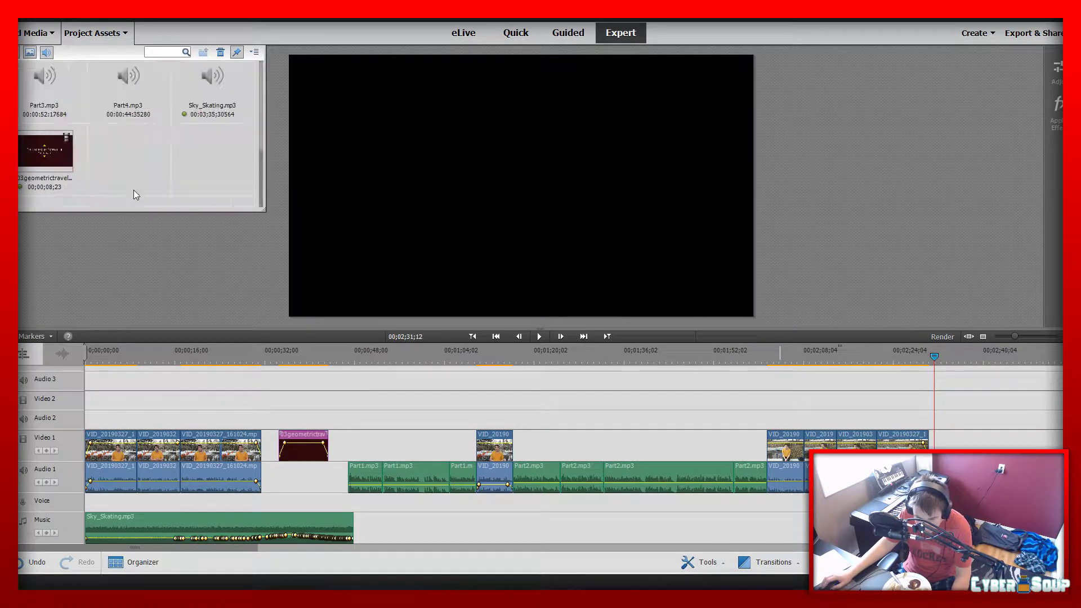
pyautogui.click(55, 104)
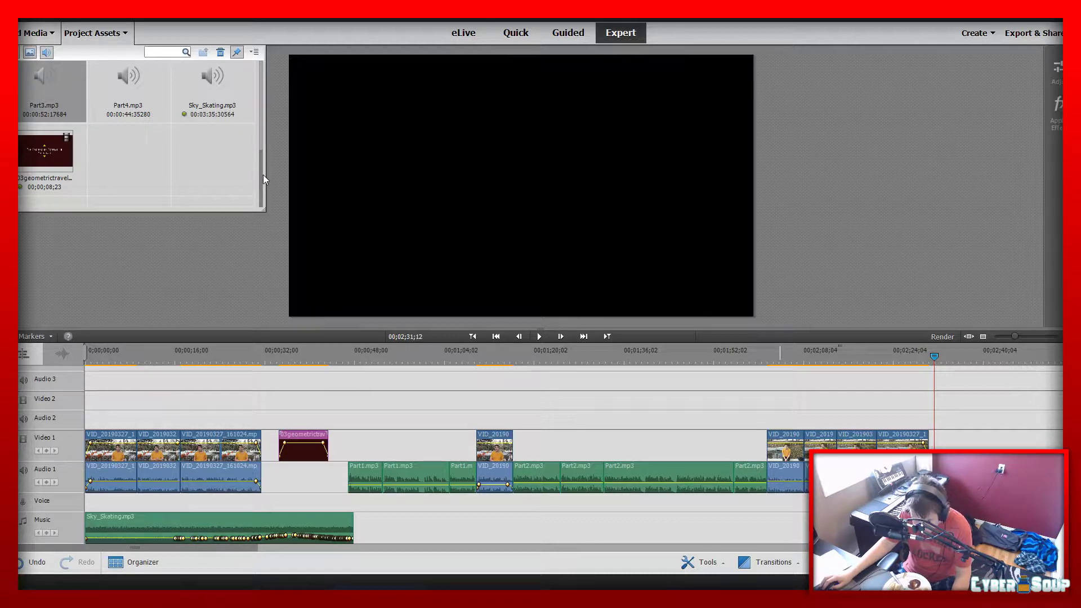
pyautogui.moveTo(1048, 479); pyautogui.dragTo(930, 479)
pyautogui.moveTo(184, 548); pyautogui.dragTo(320, 552)
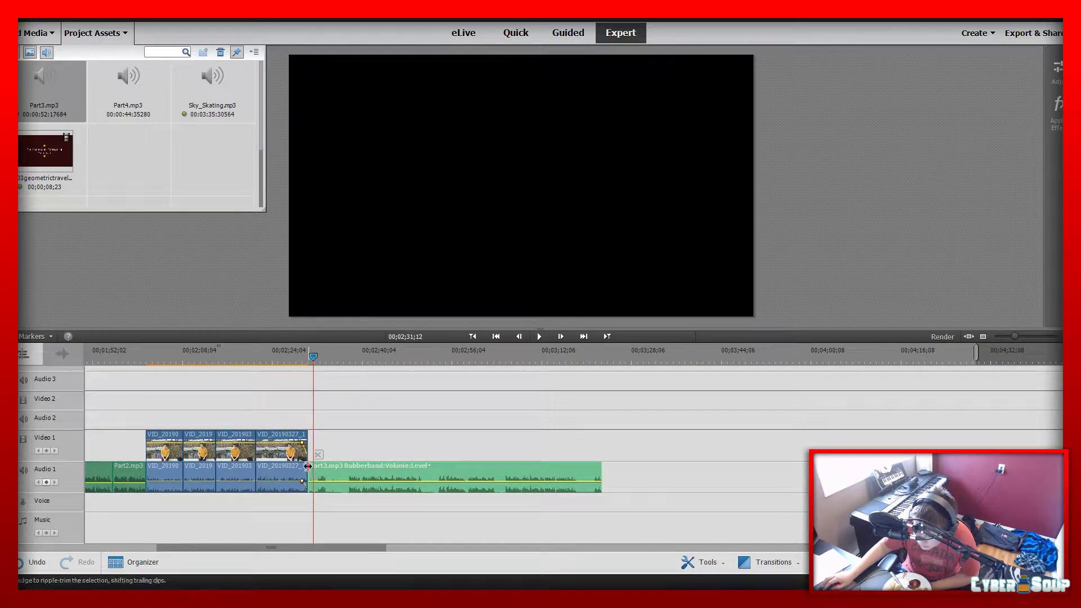
# Ripple-trim about 7 seconds off the start of Part3.mp3 and play its opening from 00;02;30;17
pyautogui.moveTo(310, 470); pyautogui.dragTo(349, 470)
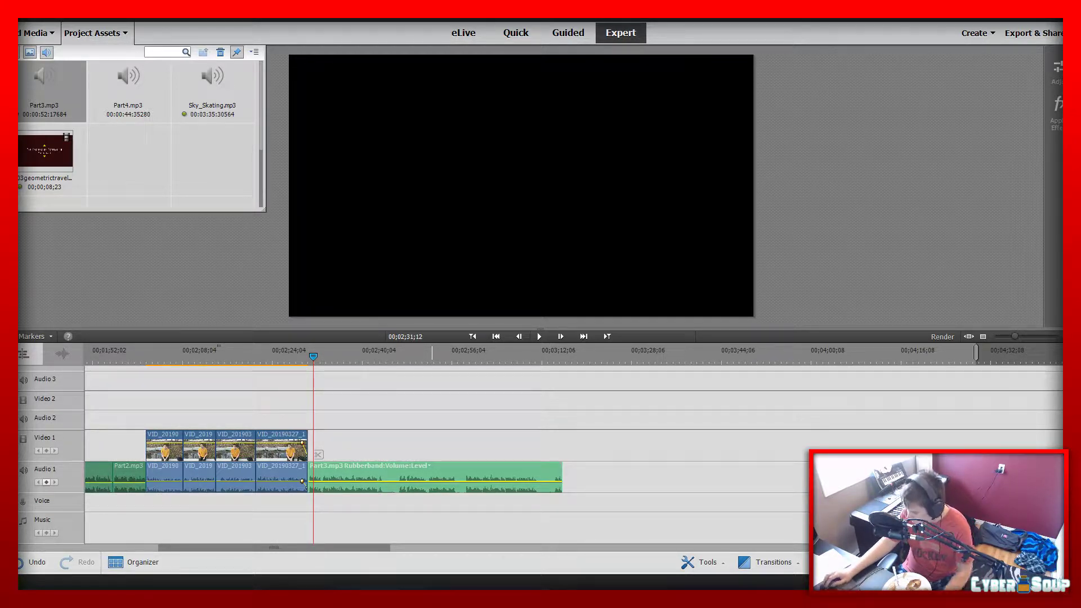
pyautogui.click(308, 354)
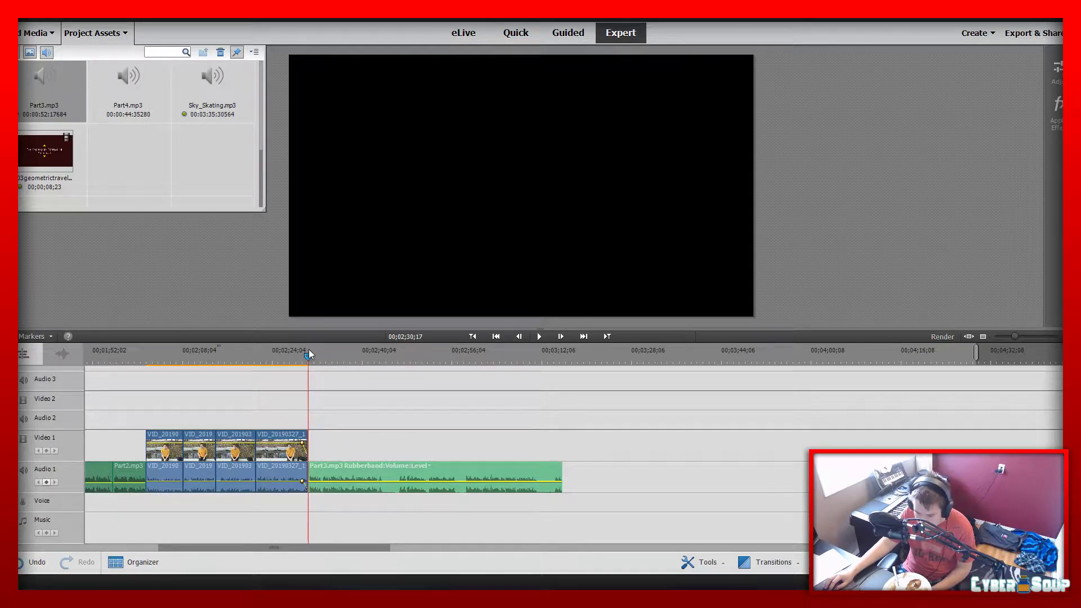
pyautogui.press('space')
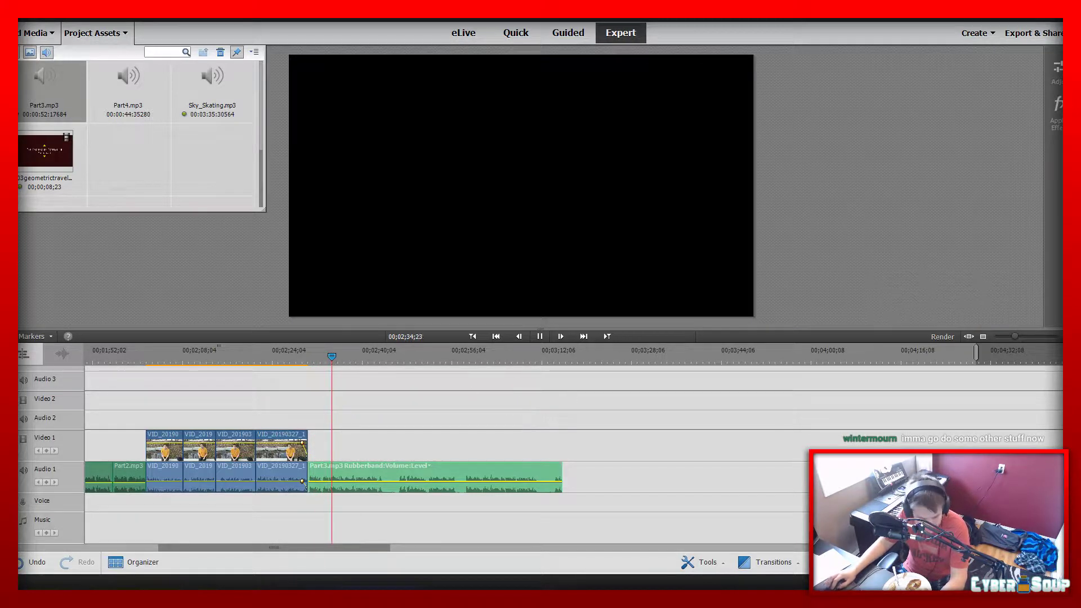
pyautogui.press('space')
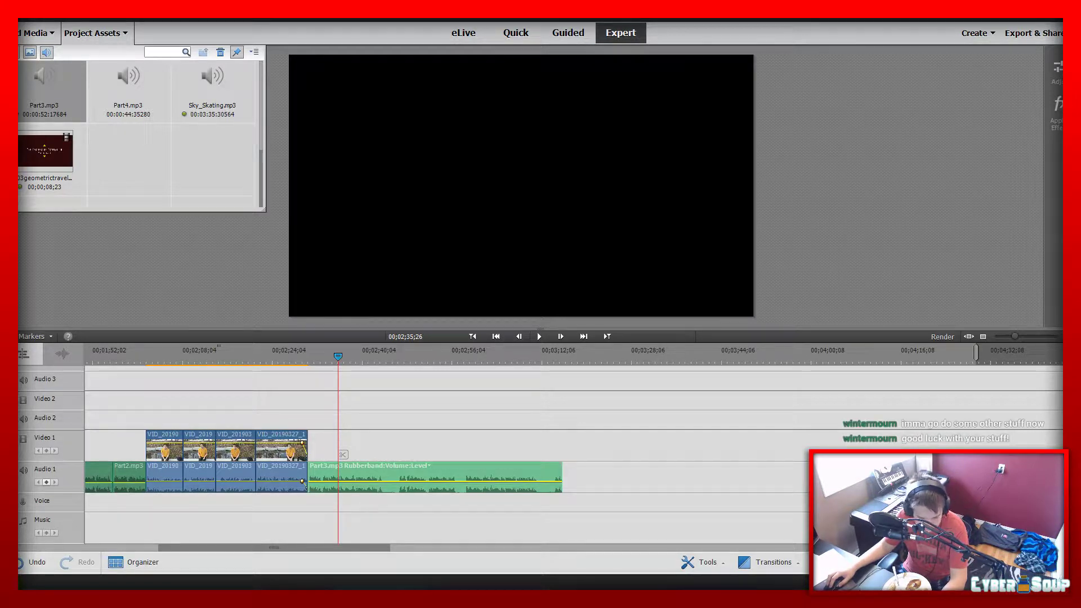
# Split Part3.mp3 at 00;02;44;15 while replaying it, and trim about 2 seconds of silence off the start of the second piece
pyautogui.moveTo(340, 354)
pyautogui.mouseDown()
pyautogui.moveTo(364, 356)
pyautogui.moveTo(323, 359)
pyautogui.mouseUp()
pyautogui.press('space')
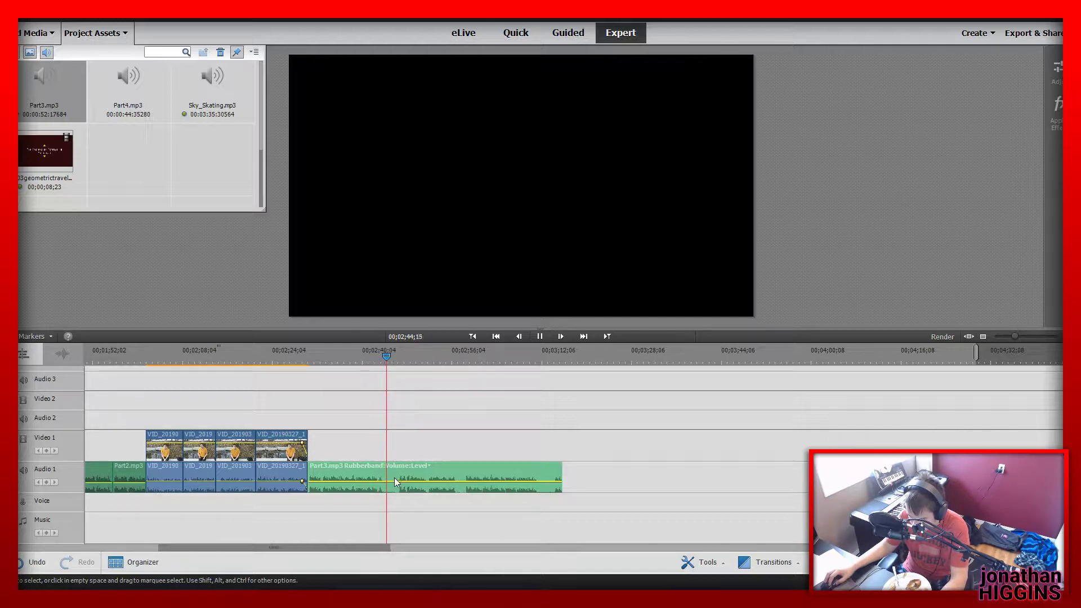
pyautogui.click(391, 454)
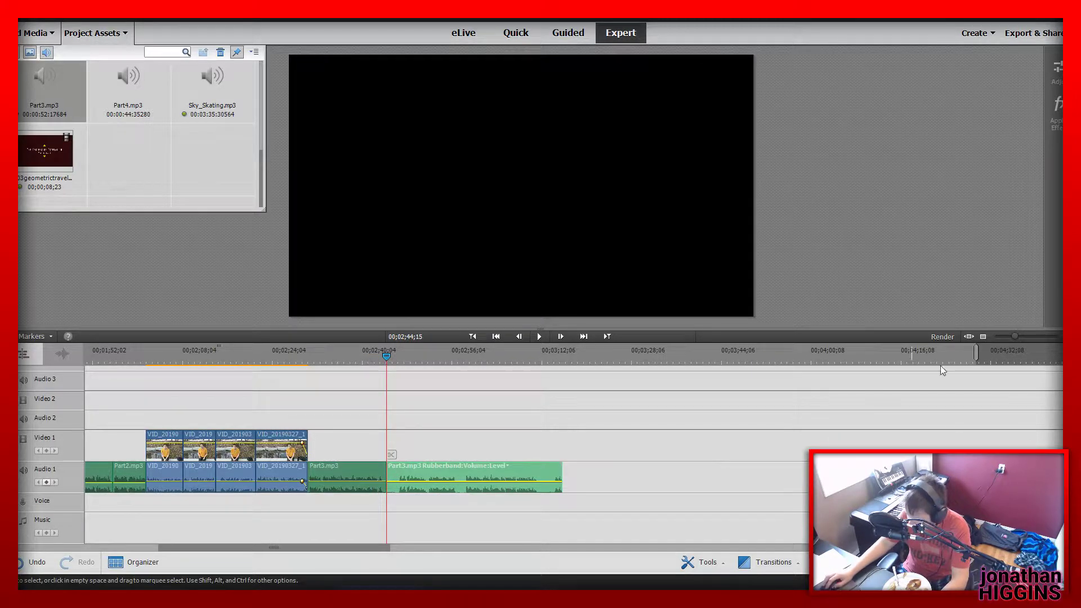
pyautogui.moveTo(1014, 336); pyautogui.dragTo(1015, 360)
pyautogui.moveTo(580, 489); pyautogui.dragTo(623, 499)
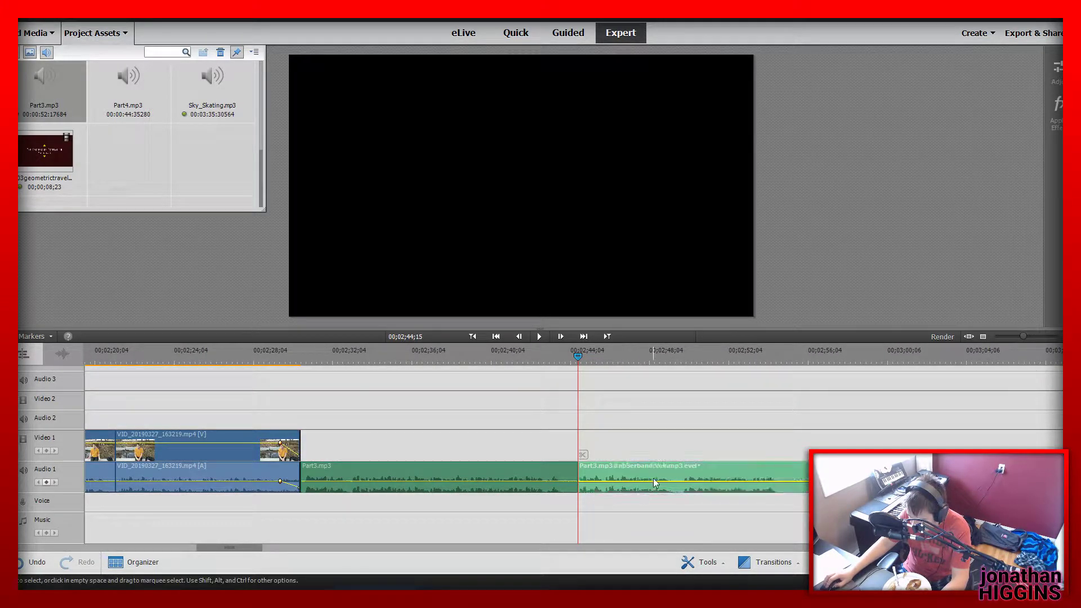
# Replay Part3.mp3 from 00;02;38;05 and trim about half a second off the end of its first piece
pyautogui.click(452, 362)
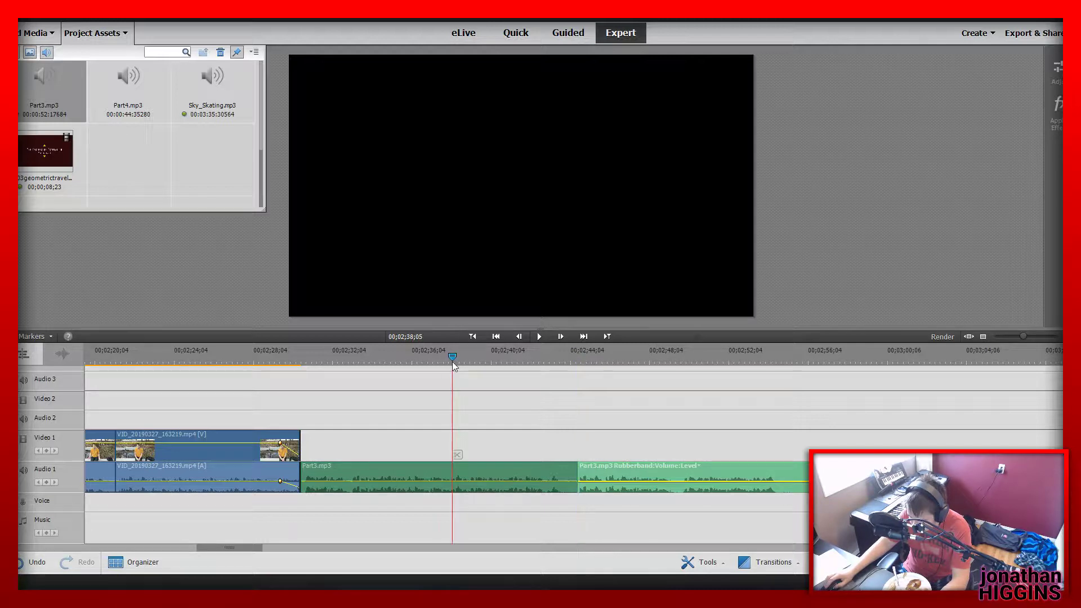
pyautogui.press('space')
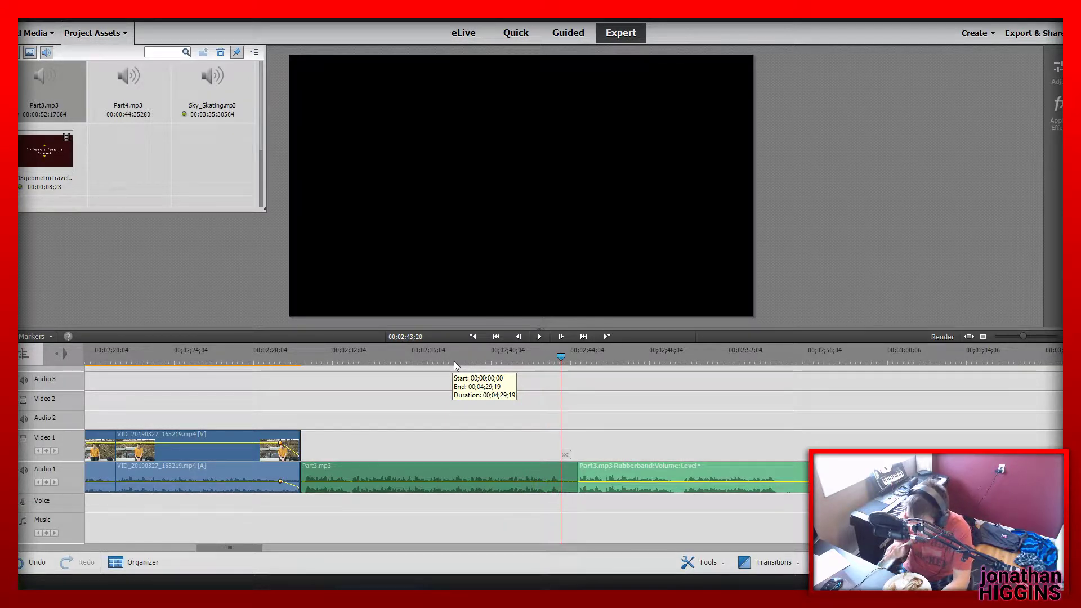
pyautogui.press('space')
pyautogui.moveTo(576, 468); pyautogui.dragTo(568, 471)
# Play across the cut from 00;02;42;18, split Part3.mp3 at 00;02;54;07 and trim the silence off the start of the following piece
pyautogui.click(539, 349)
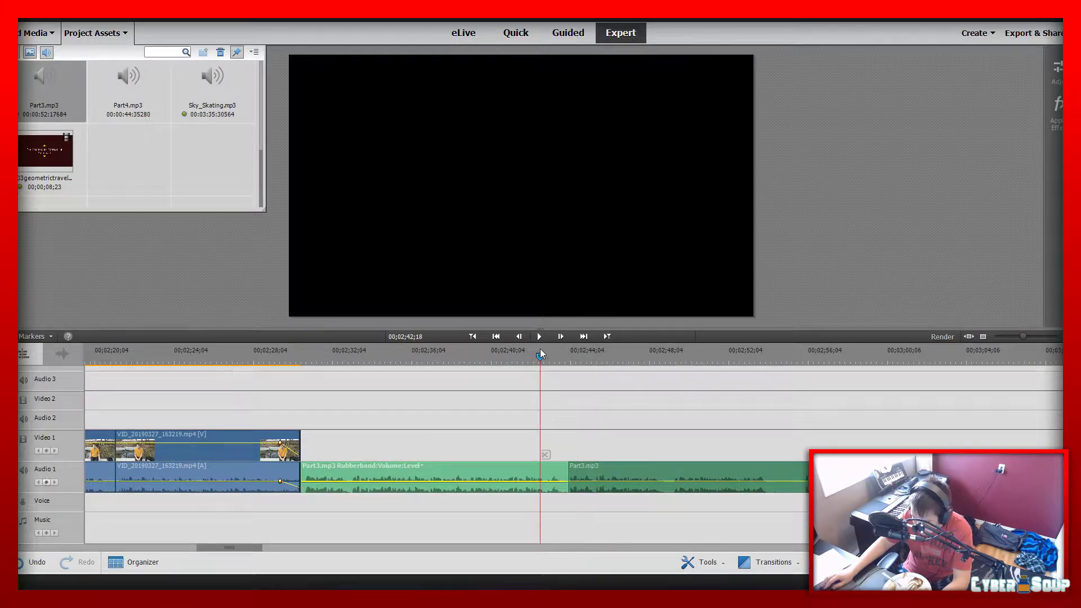
pyautogui.press('space')
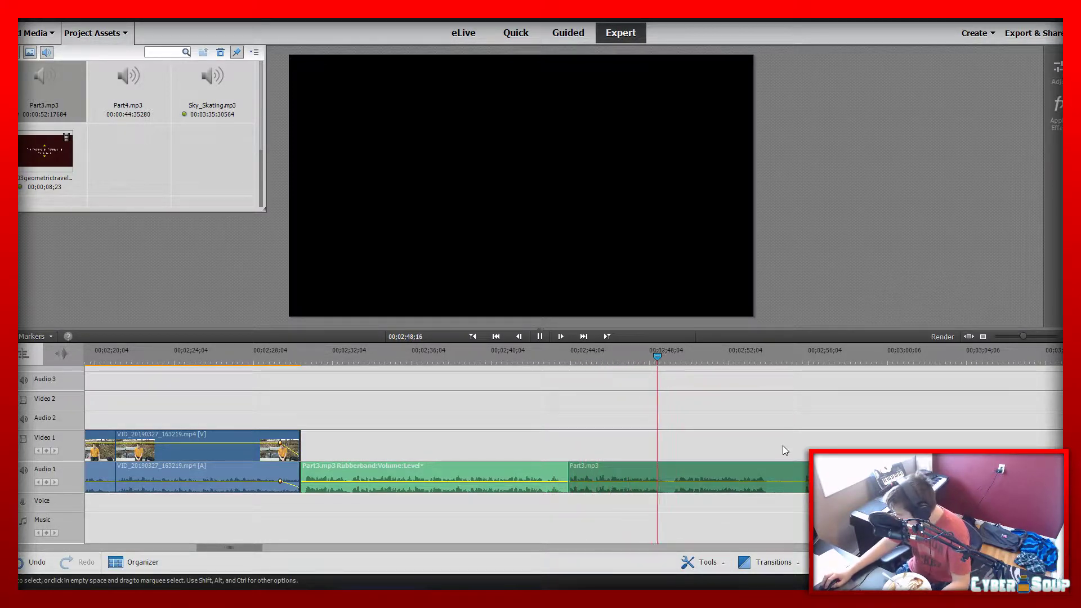
pyautogui.moveTo(1022, 336); pyautogui.dragTo(1032, 340)
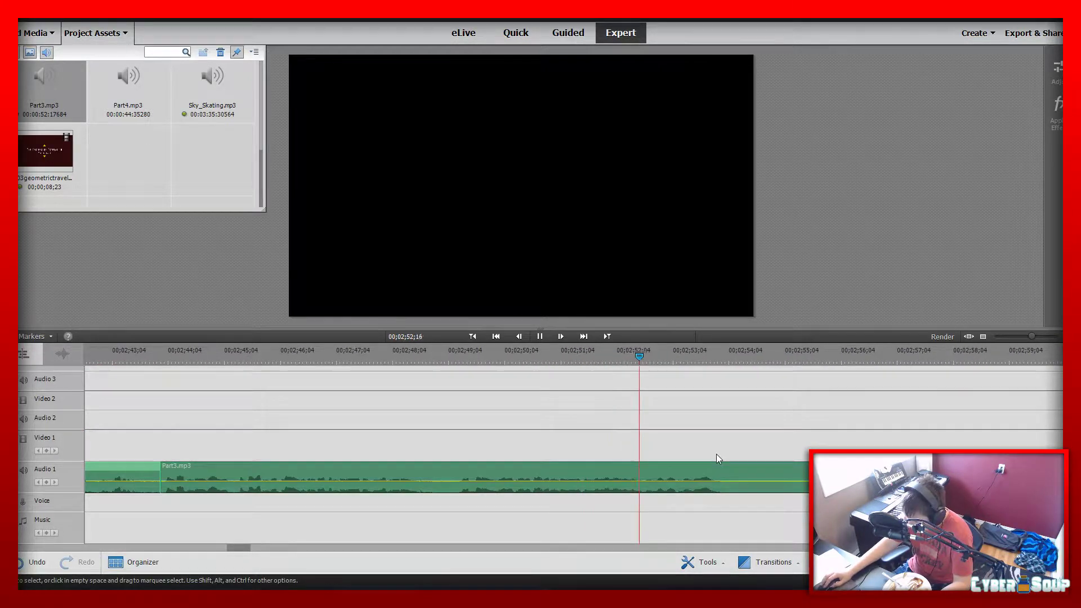
pyautogui.press('space')
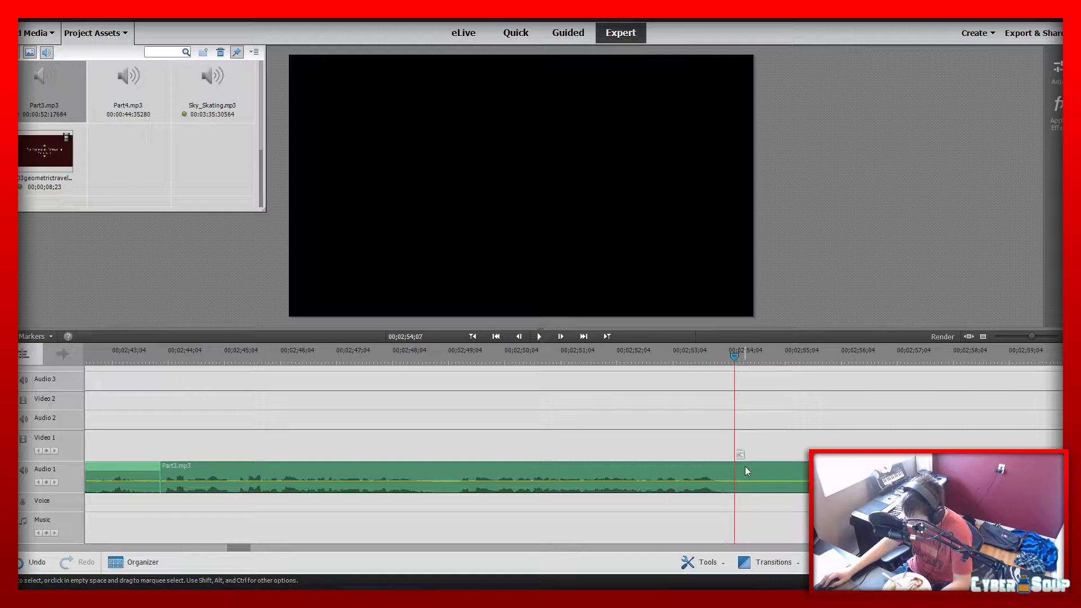
pyautogui.click(740, 455)
pyautogui.moveTo(739, 475); pyautogui.dragTo(832, 476)
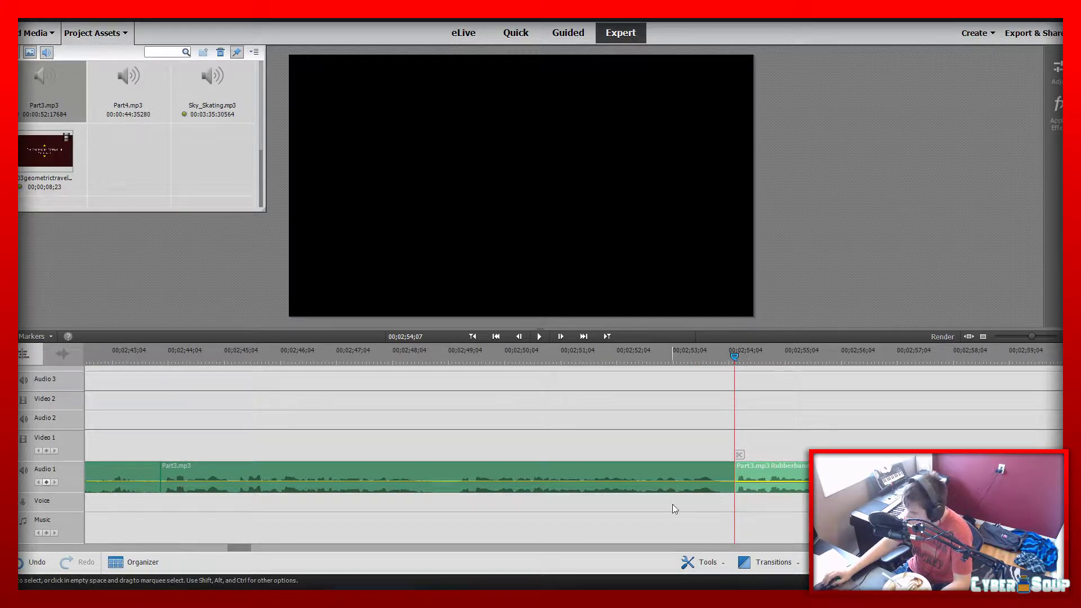
# Play the third piece of Part3.mp3 from 00;02;54;07 to its end at about 00;03;07
pyautogui.press('space')
pyautogui.moveTo(1032, 335); pyautogui.dragTo(1027, 343)
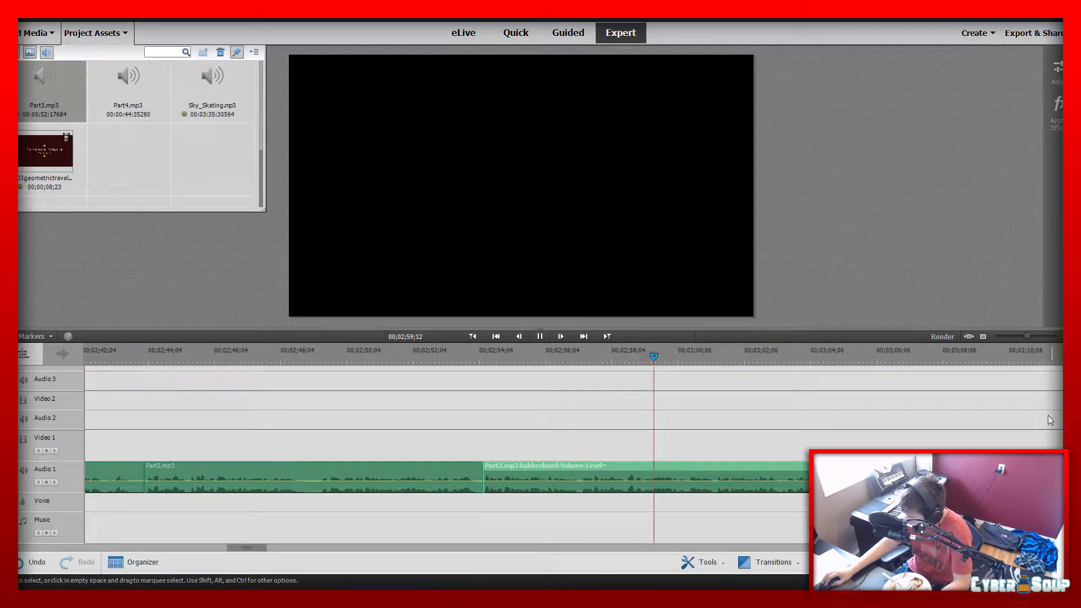
pyautogui.press('space')
pyautogui.press('space')
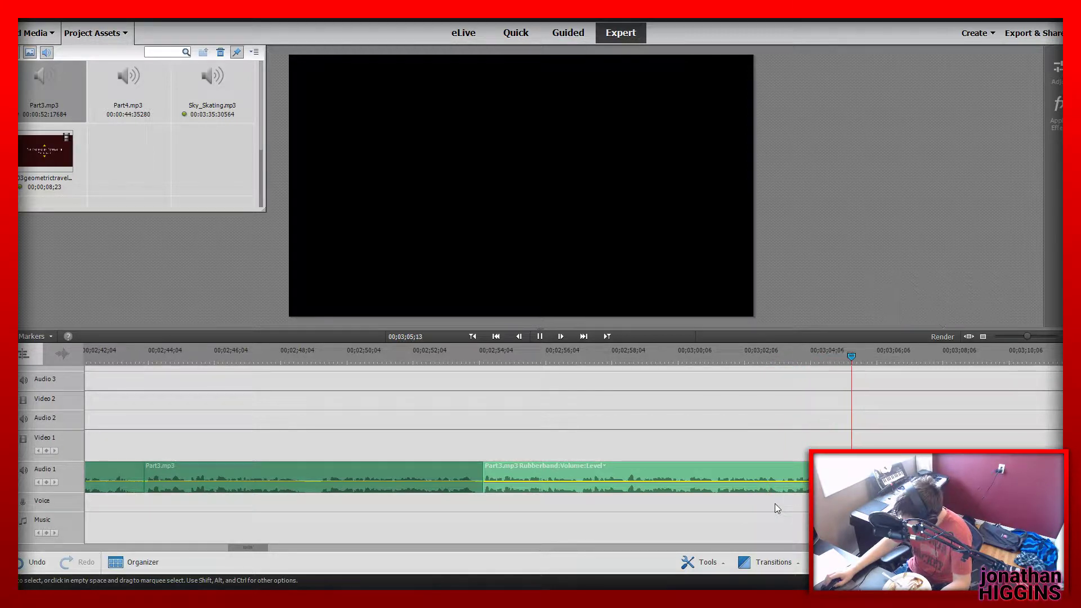
pyautogui.press('space')
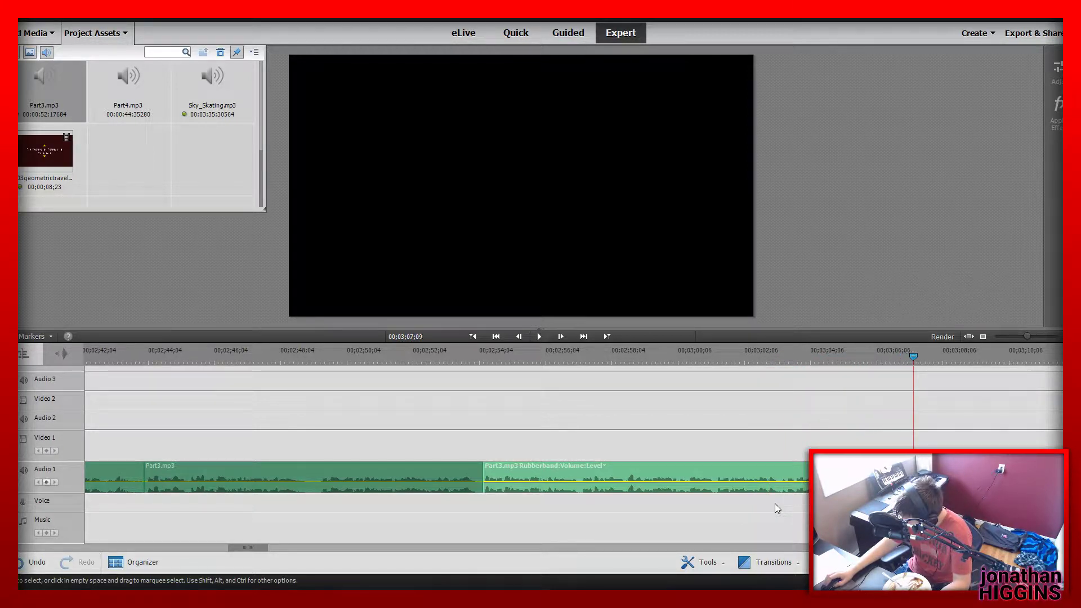
pyautogui.press('Home')
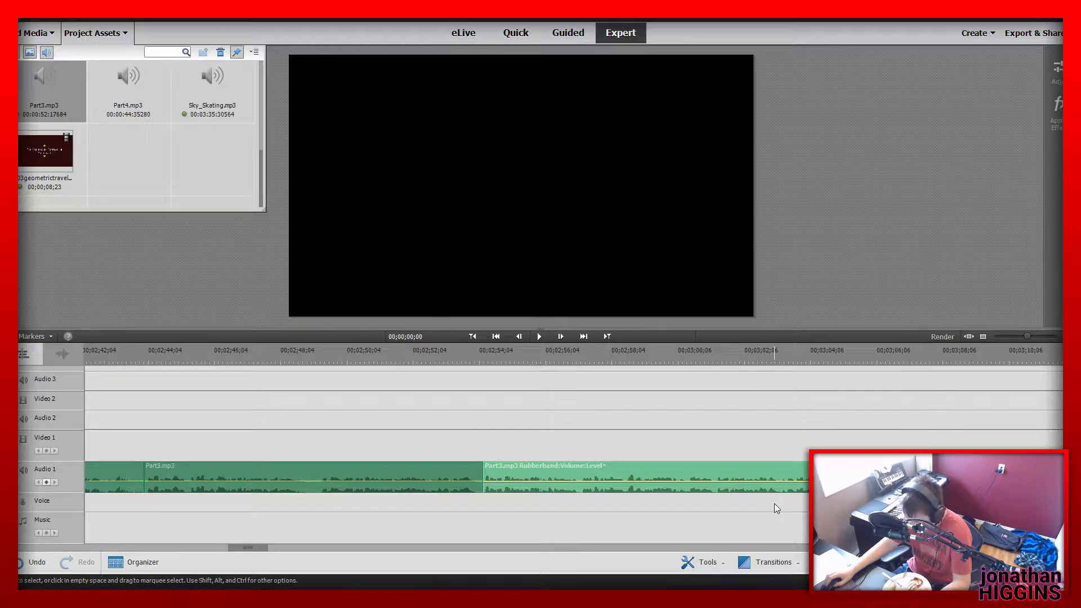
pyautogui.press('space')
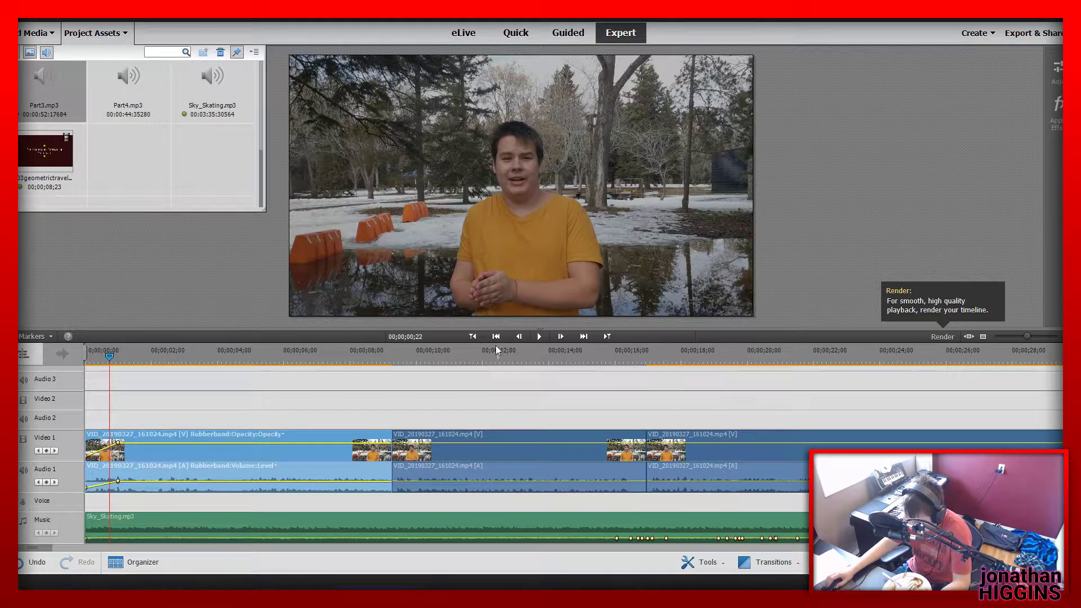
pyautogui.click(607, 336)
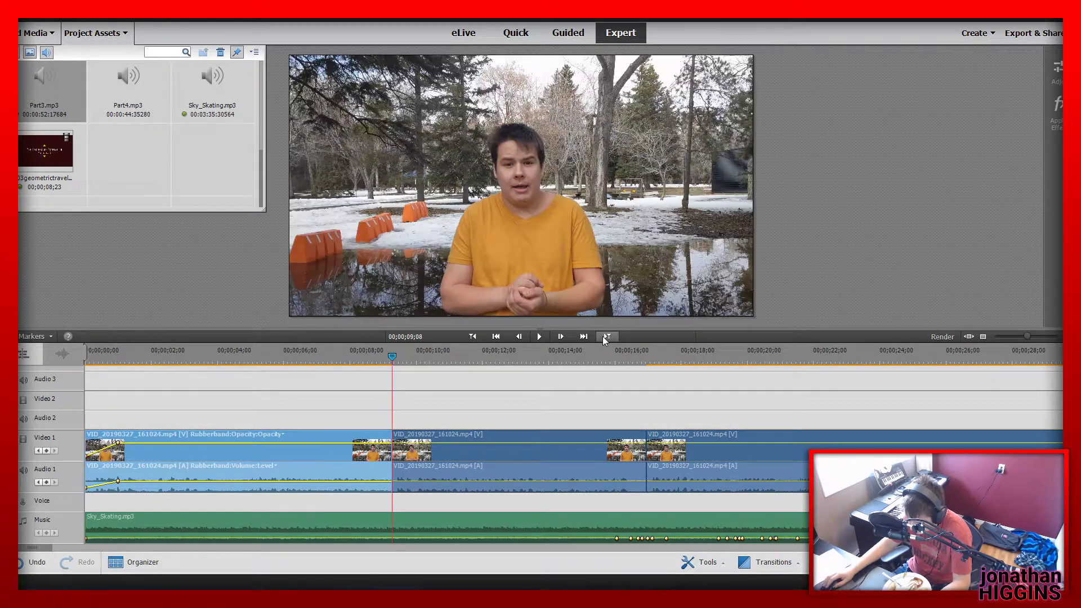
pyautogui.press('space')
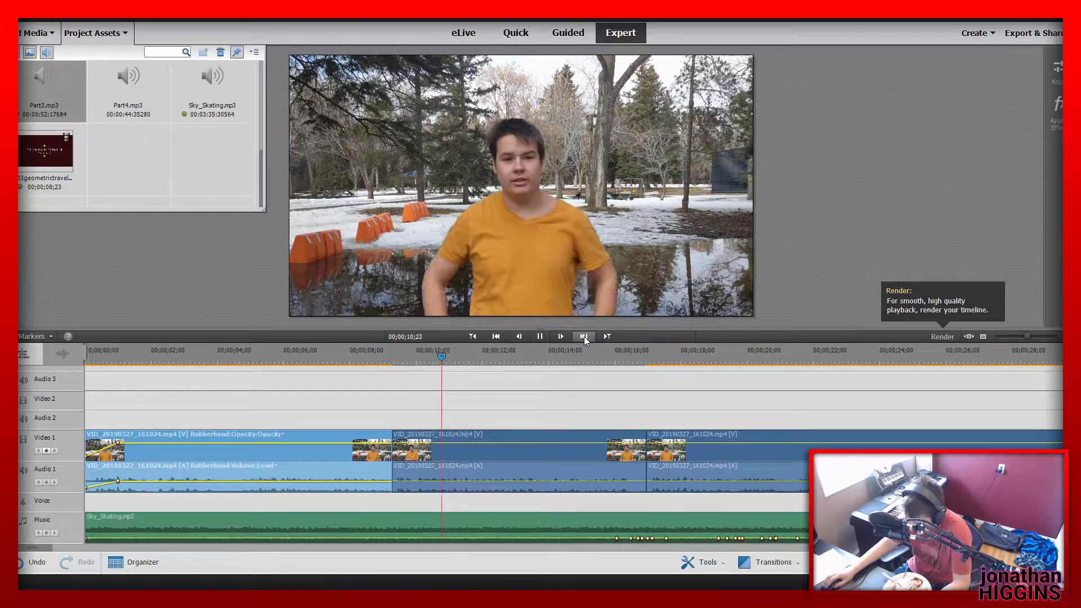
pyautogui.press('space')
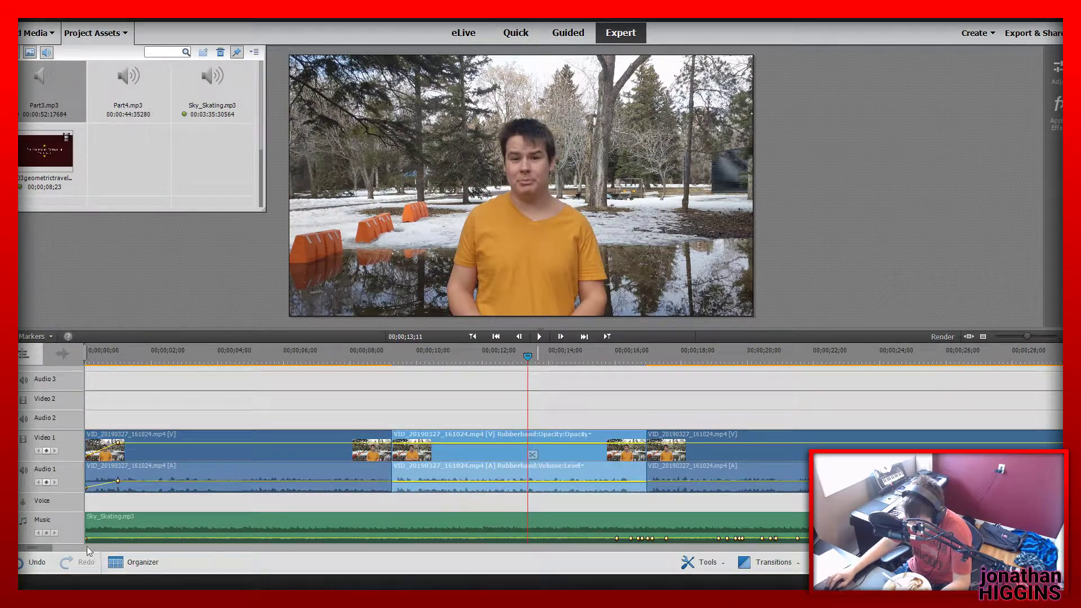
# Add the first snowy lake clip, VID_20190327_164721.mp4, to Video 1 and Audio 1 at 00;03;07;10, after the end of Part3.mp3
pyautogui.moveTo(40, 549); pyautogui.dragTo(67, 549)
pyautogui.moveTo(121, 557); pyautogui.dragTo(276, 574)
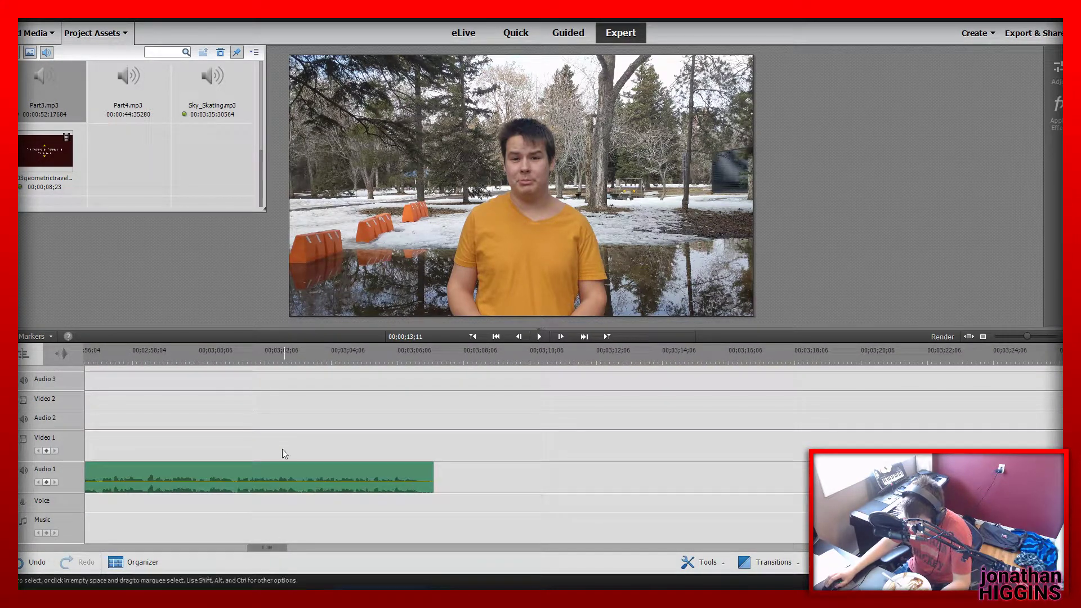
pyautogui.click(369, 360)
pyautogui.moveTo(373, 360); pyautogui.dragTo(434, 384)
pyautogui.scroll(5, 255, 167)
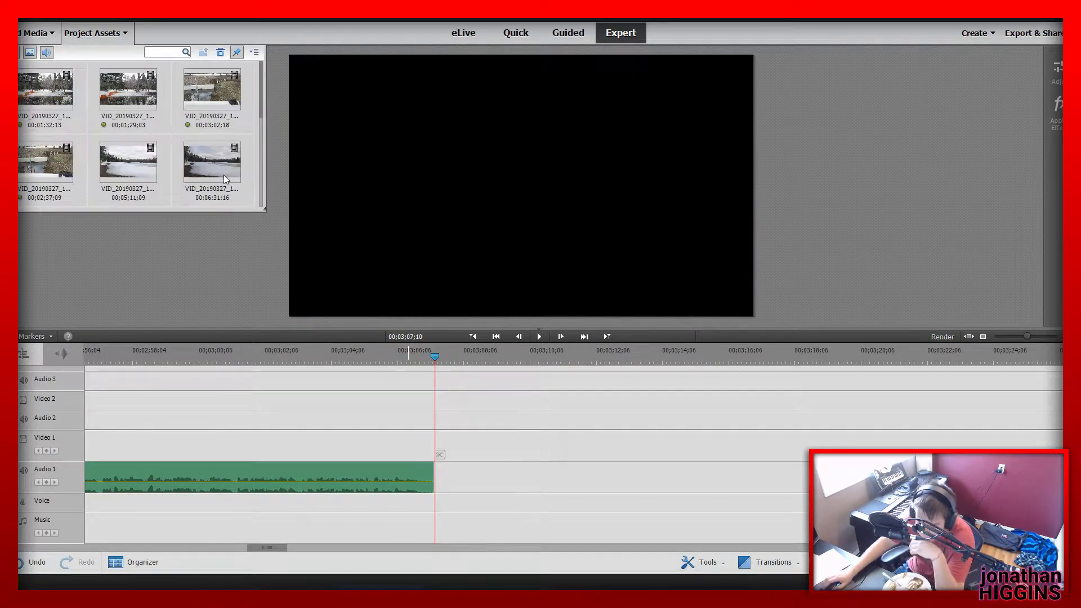
pyautogui.click(154, 177)
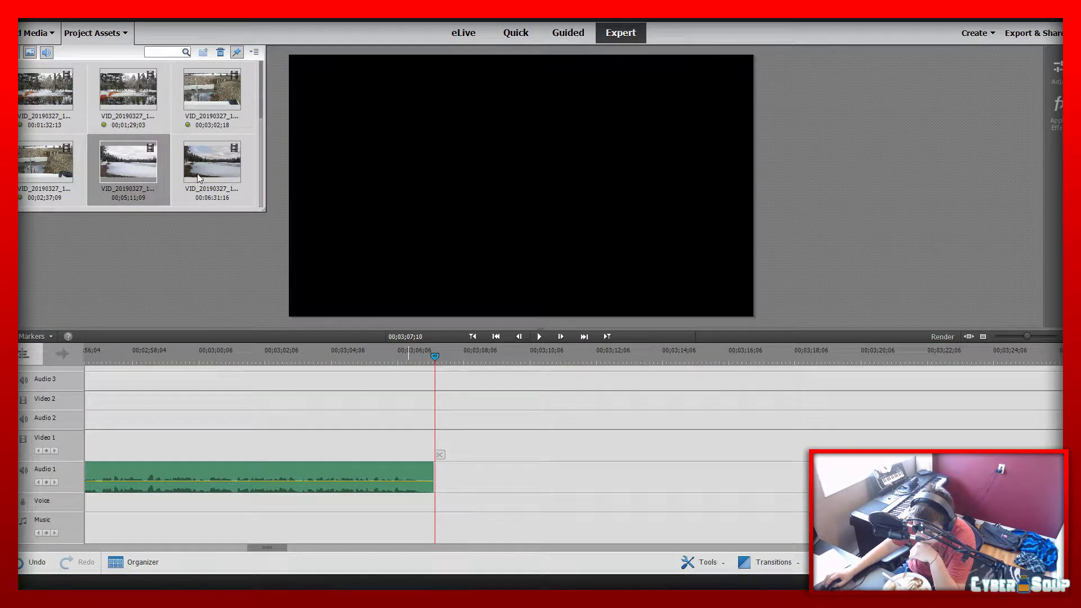
pyautogui.moveTo(160, 173); pyautogui.dragTo(438, 458)
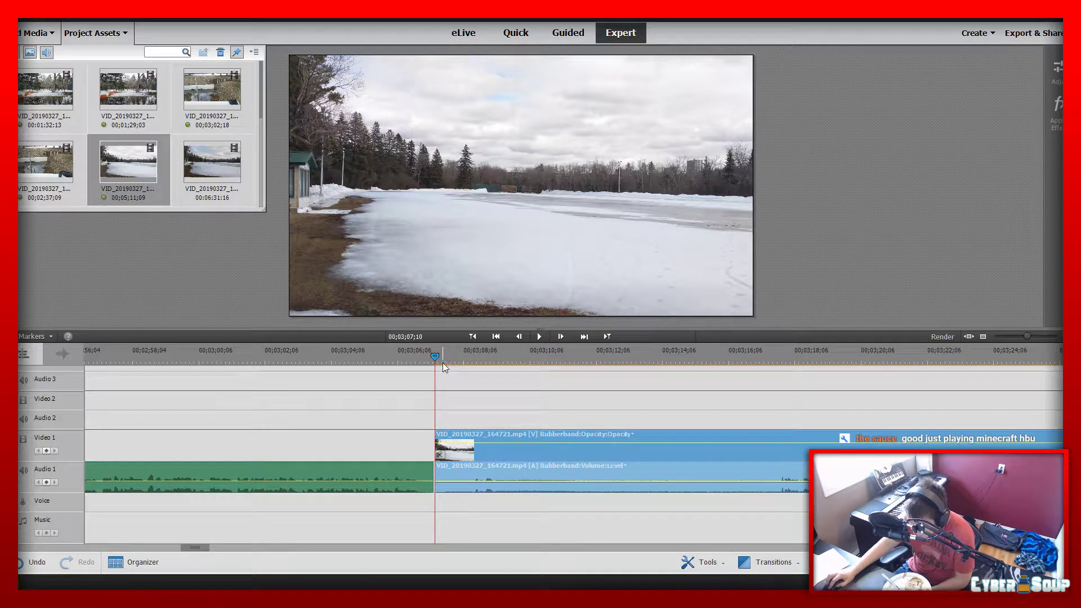
# Cut off the start of VID_20190327_164721.mp4 up to 00;03;17;22 and move the remaining clip flush against the end of Part3.mp3
pyautogui.click(458, 357)
pyautogui.moveTo(465, 358); pyautogui.dragTo(783, 435)
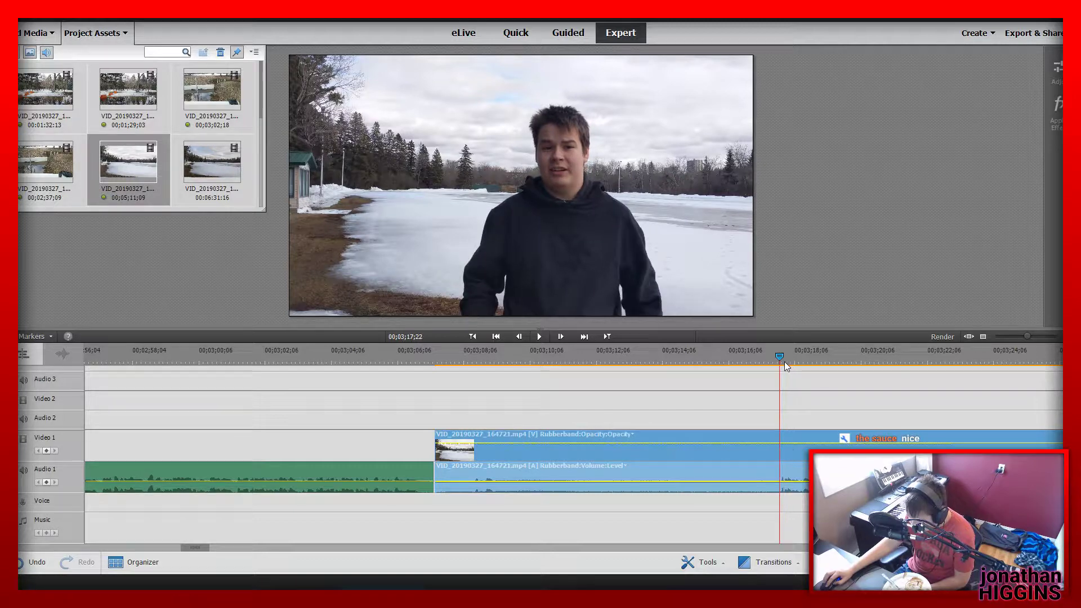
pyautogui.click(784, 454)
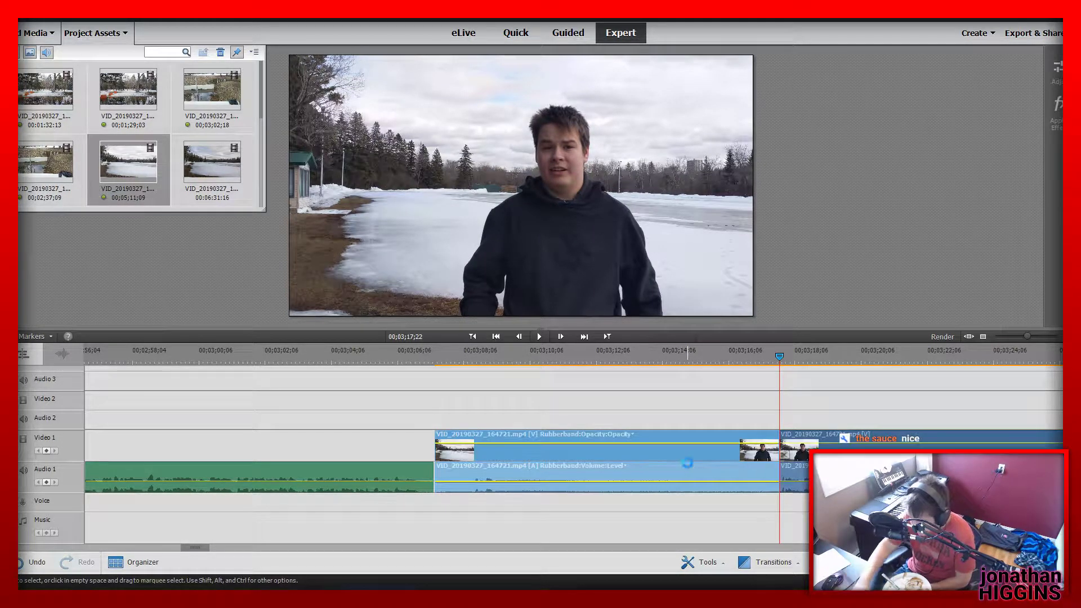
pyautogui.press('Delete')
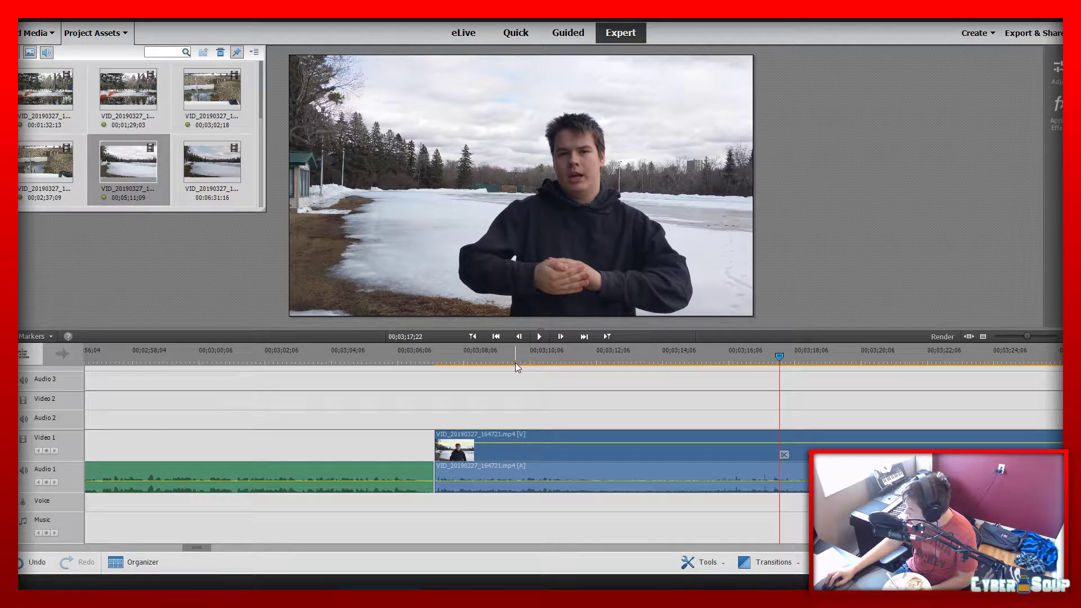
pyautogui.click(521, 453)
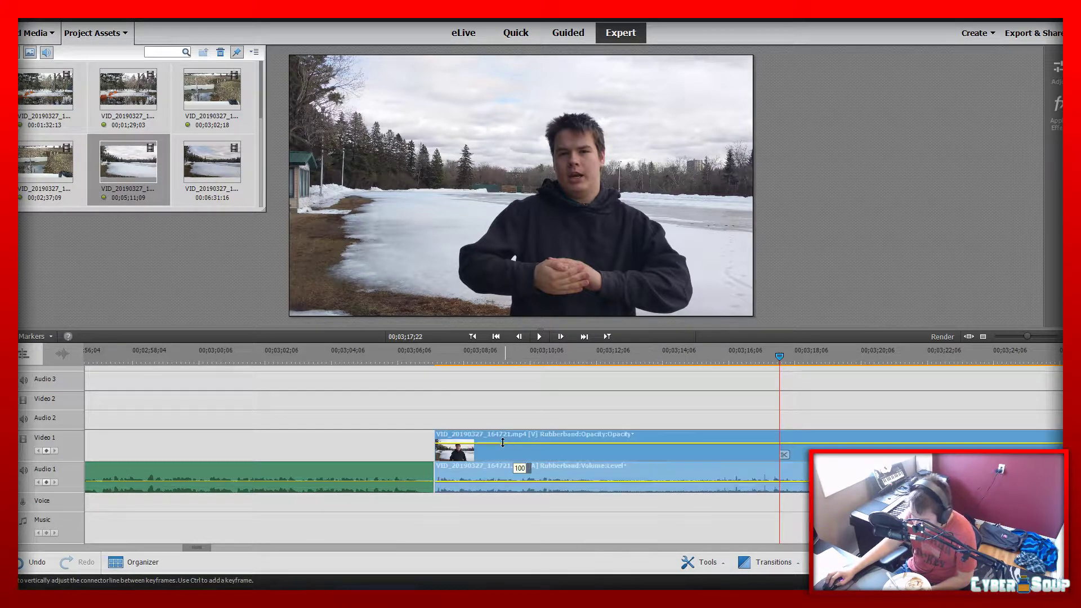
pyautogui.moveTo(447, 458); pyautogui.dragTo(443, 458)
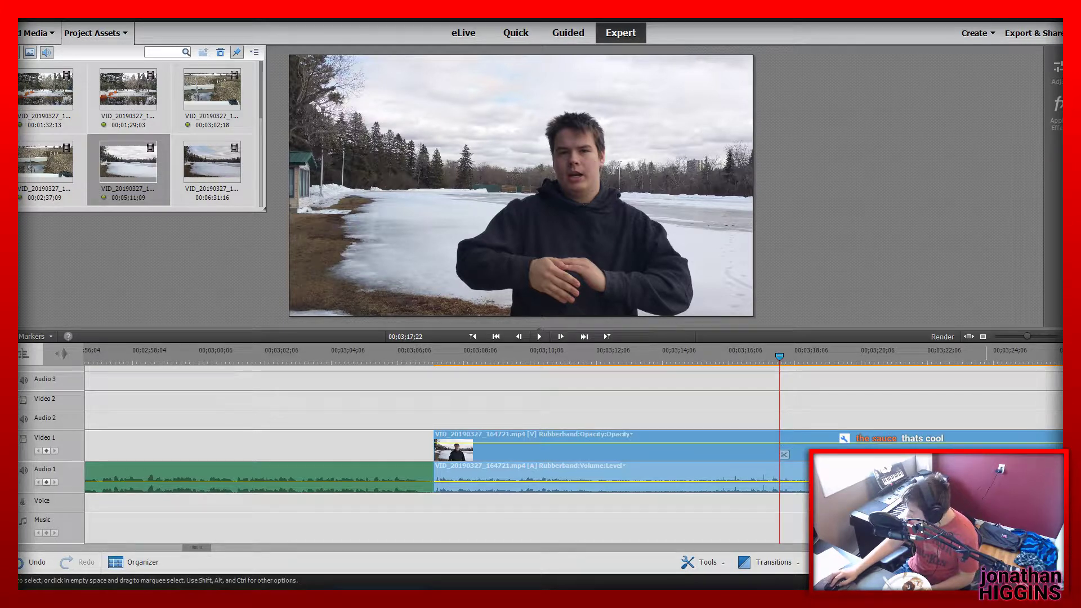
# Play the trimmed lake clip from 00;03;07;15 to 00;03;29;15 to find where the usable take starts
pyautogui.click(435, 355)
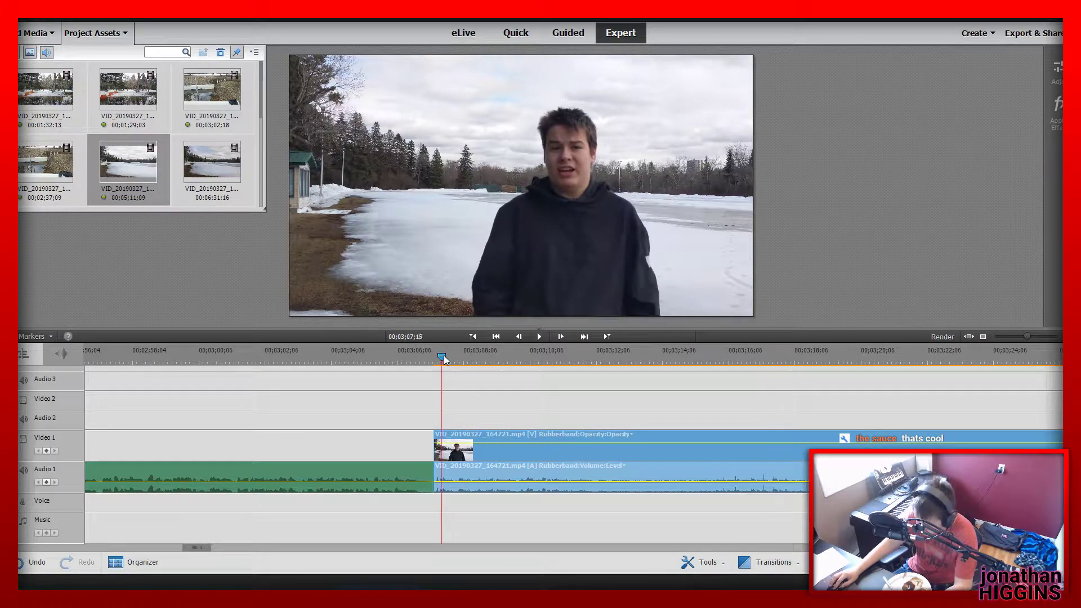
pyautogui.press('space')
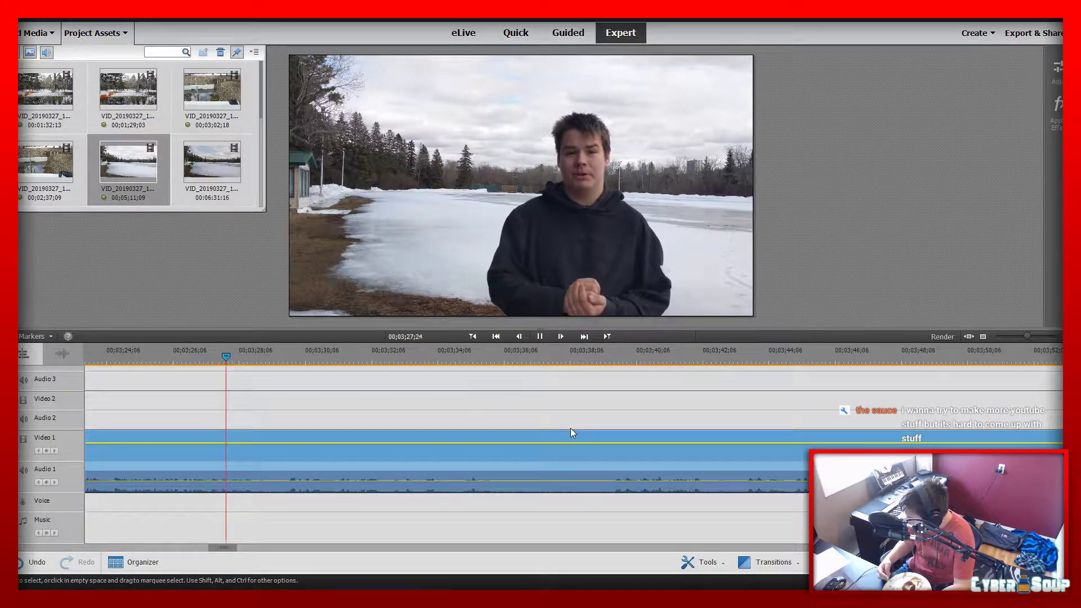
pyautogui.press('space')
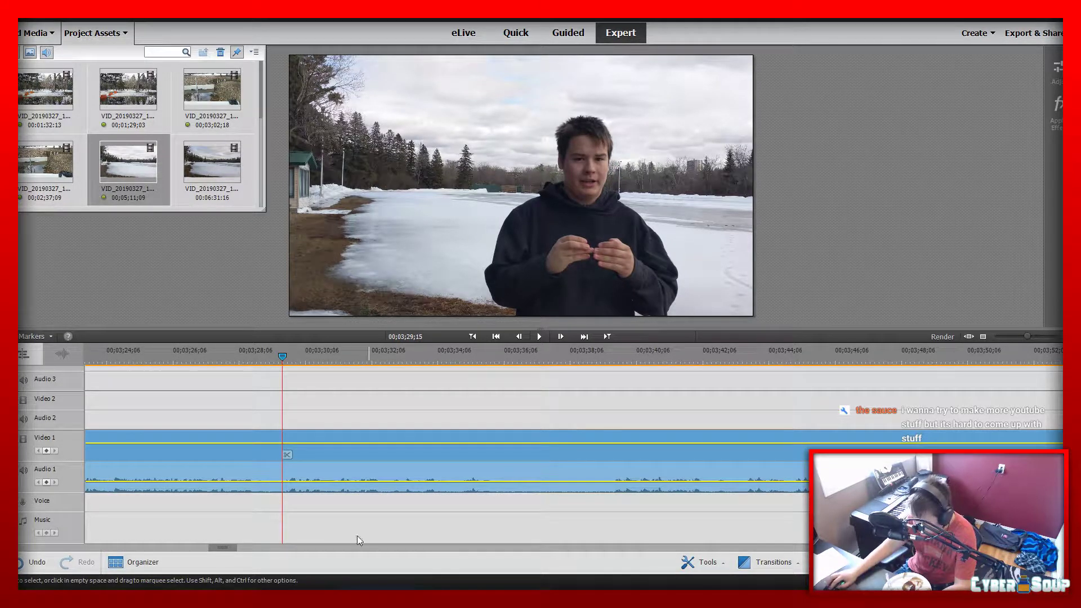
# Split the lake clip at 00;03;23;14, ripple-delete the piece before the cut and return to the clip's start
pyautogui.moveTo(234, 547); pyautogui.dragTo(227, 548)
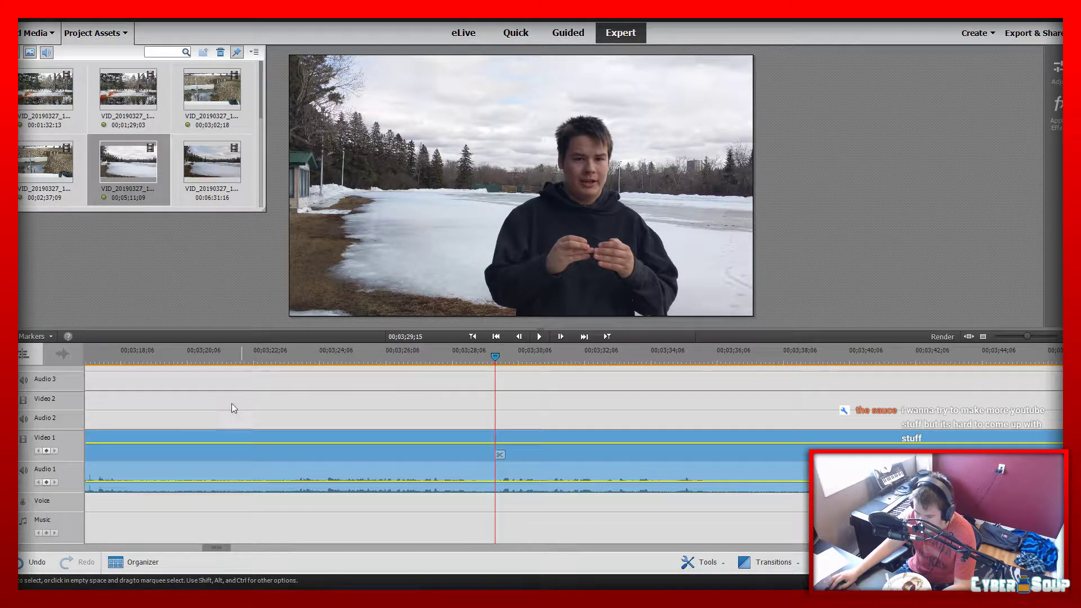
pyautogui.moveTo(167, 358); pyautogui.dragTo(295, 369)
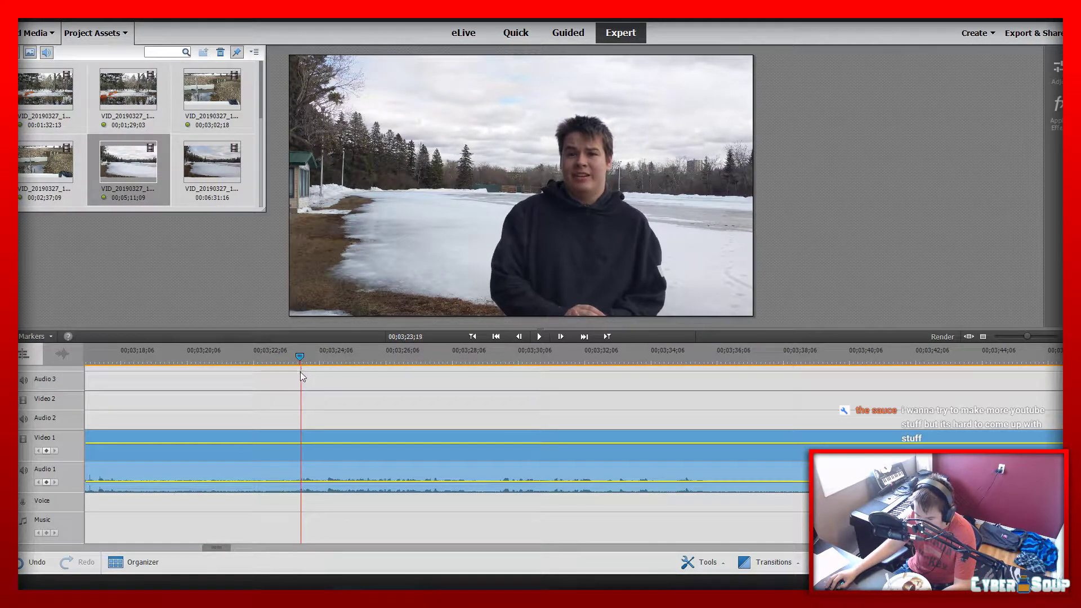
pyautogui.click(300, 455)
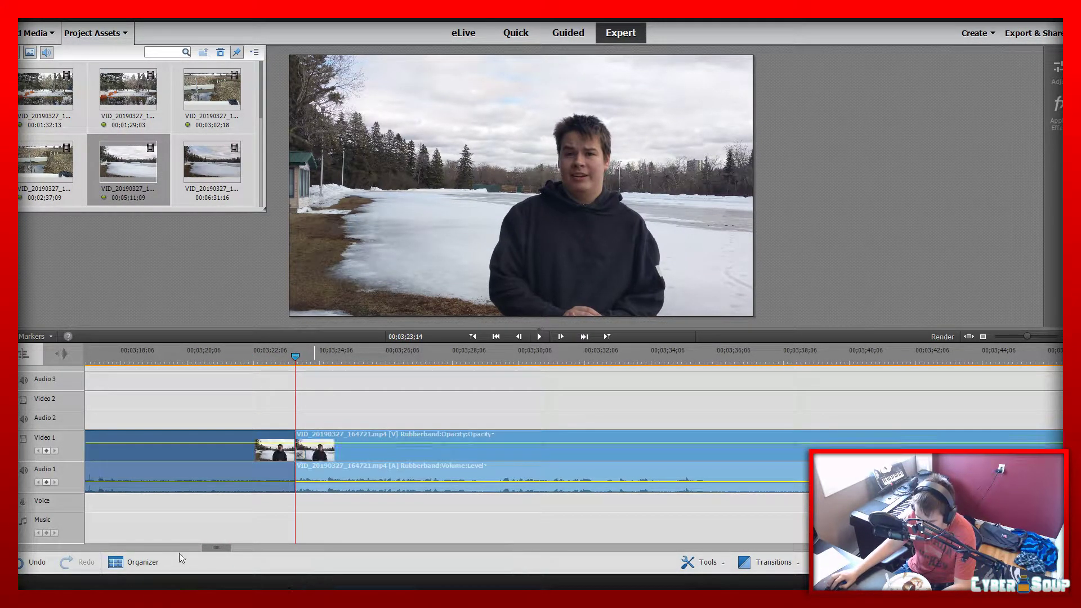
pyautogui.moveTo(217, 548)
pyautogui.mouseDown()
pyautogui.moveTo(192, 546)
pyautogui.moveTo(214, 546)
pyautogui.mouseUp()
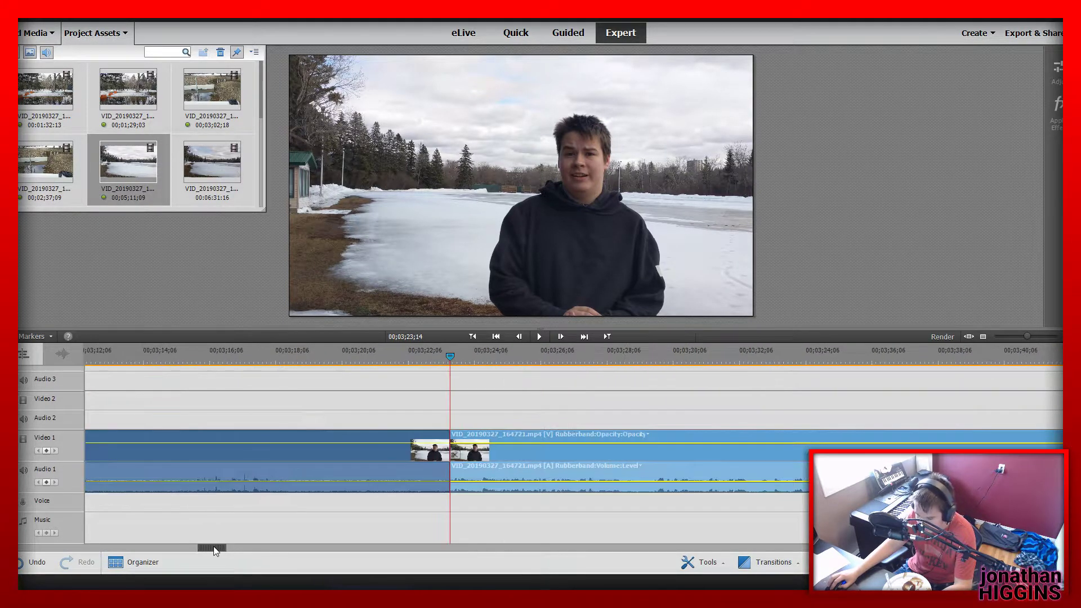
pyautogui.click(337, 450)
pyautogui.press('Delete')
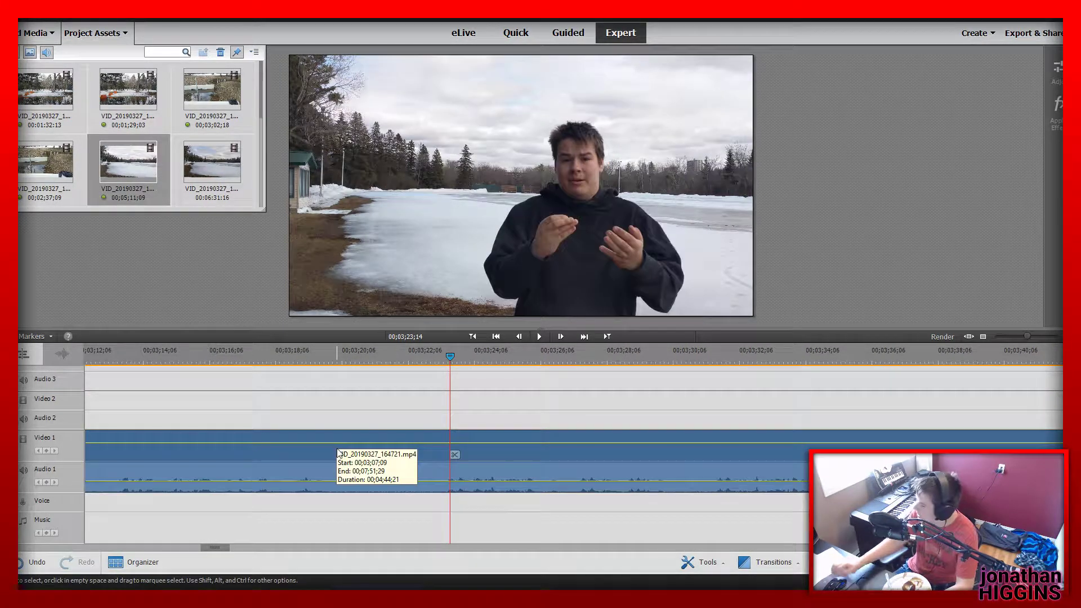
pyautogui.click(473, 336)
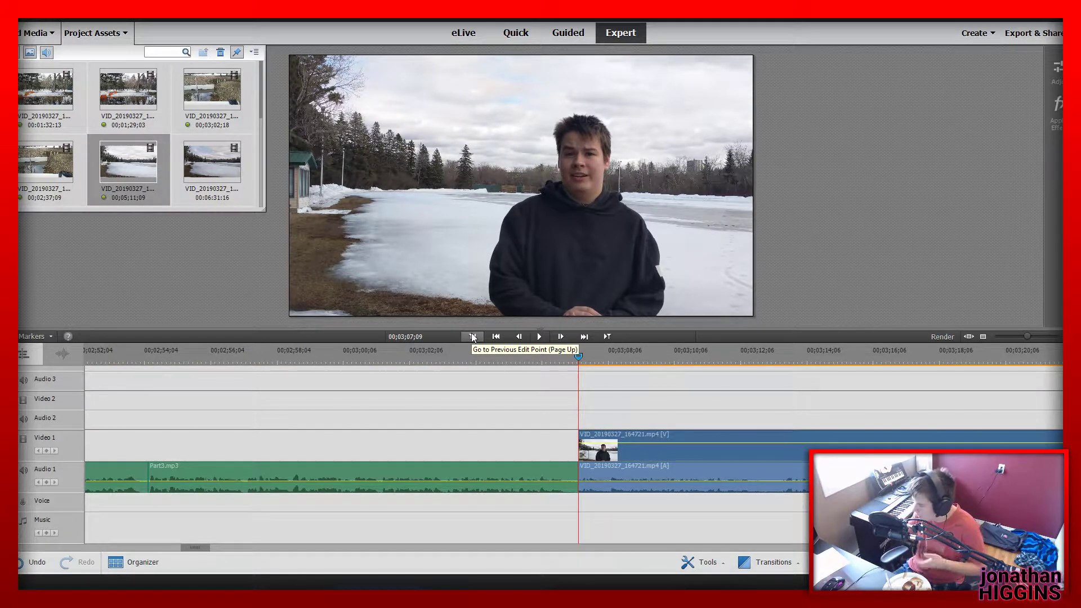
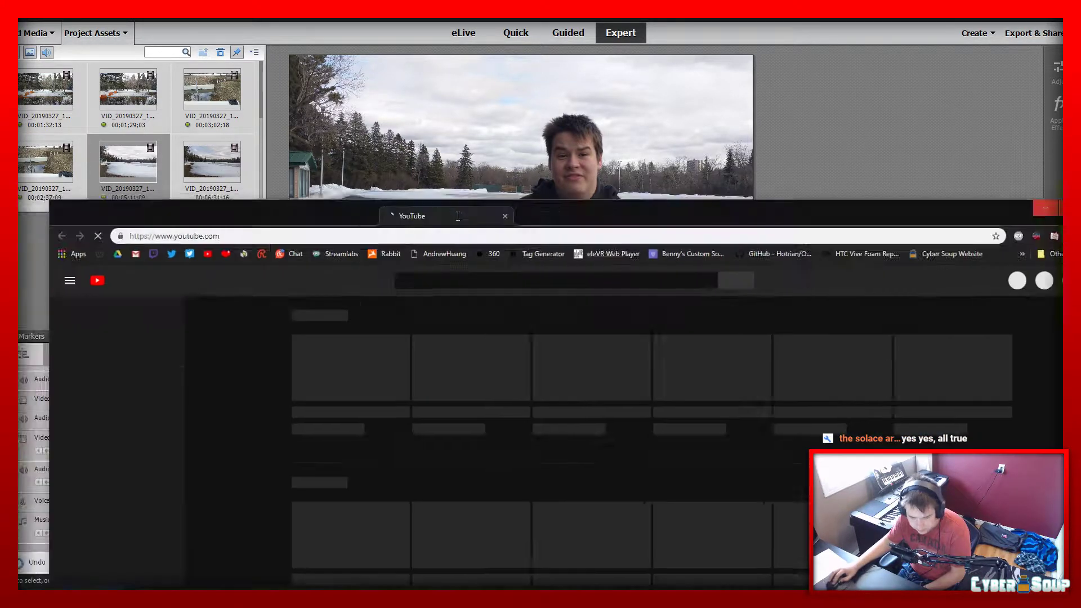
# Switch to YouTube in the browser, search for "werewing" and look through the WereWING channel's uploaded videos
pyautogui.moveTo(458, 214); pyautogui.dragTo(406, 3)
pyautogui.click(390, 74)
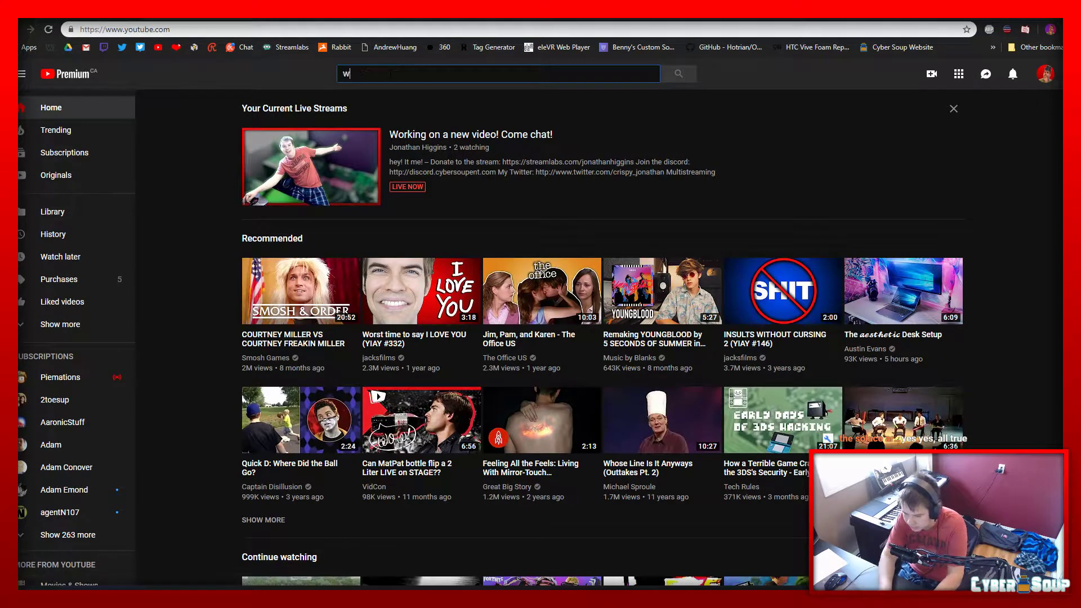
pyautogui.write('werewing')
pyautogui.press('Return')
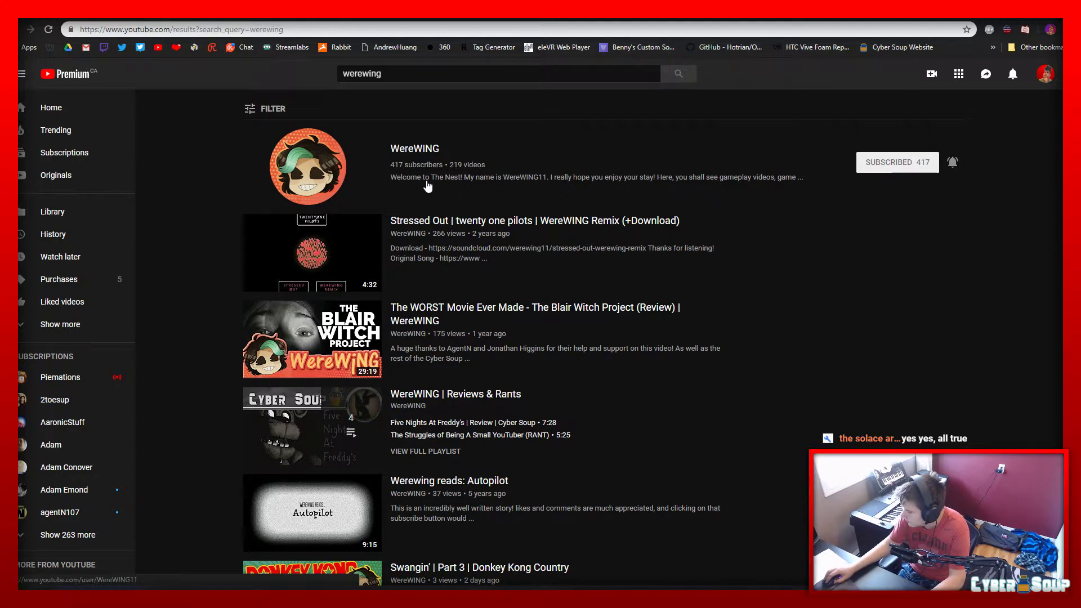
pyautogui.click(322, 180)
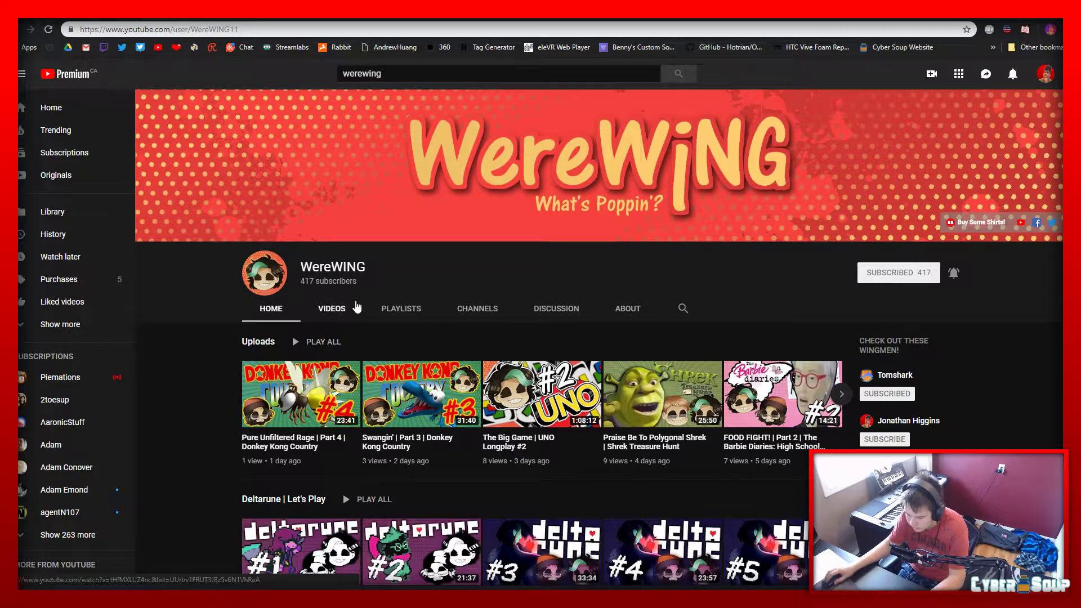
pyautogui.click(332, 310)
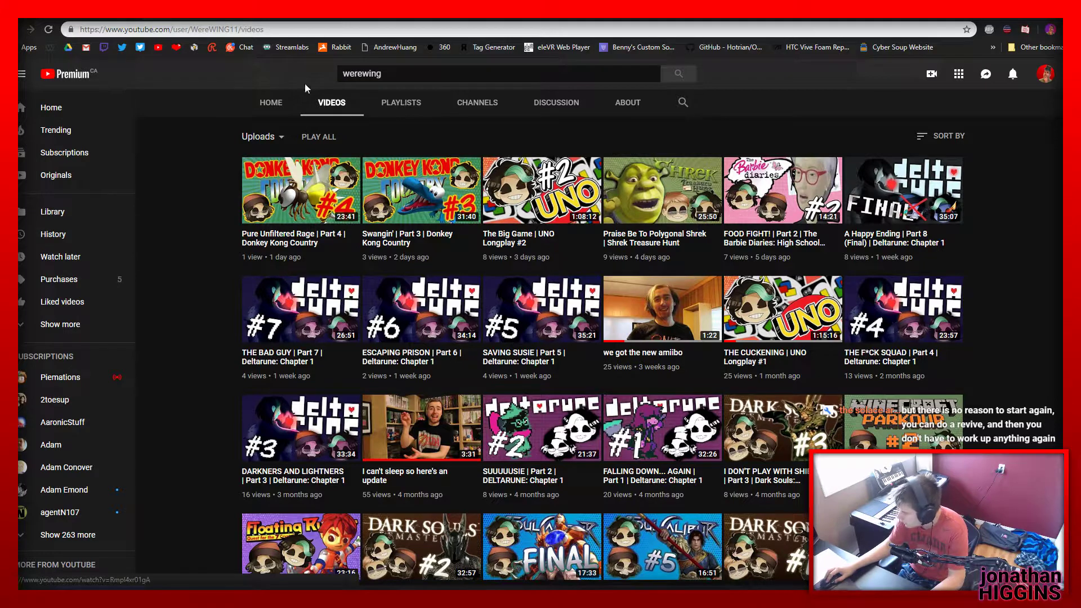
pyautogui.click(270, 103)
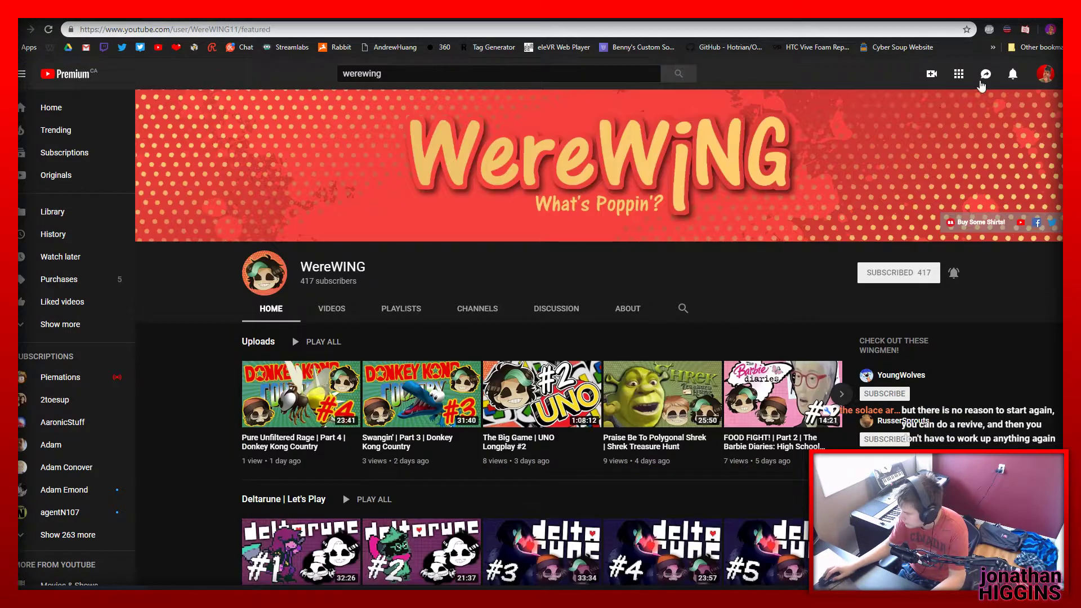
# Open the own YouTube channel and examine its subscriber count and the video shelves on its home page
pyautogui.click(1020, 142)
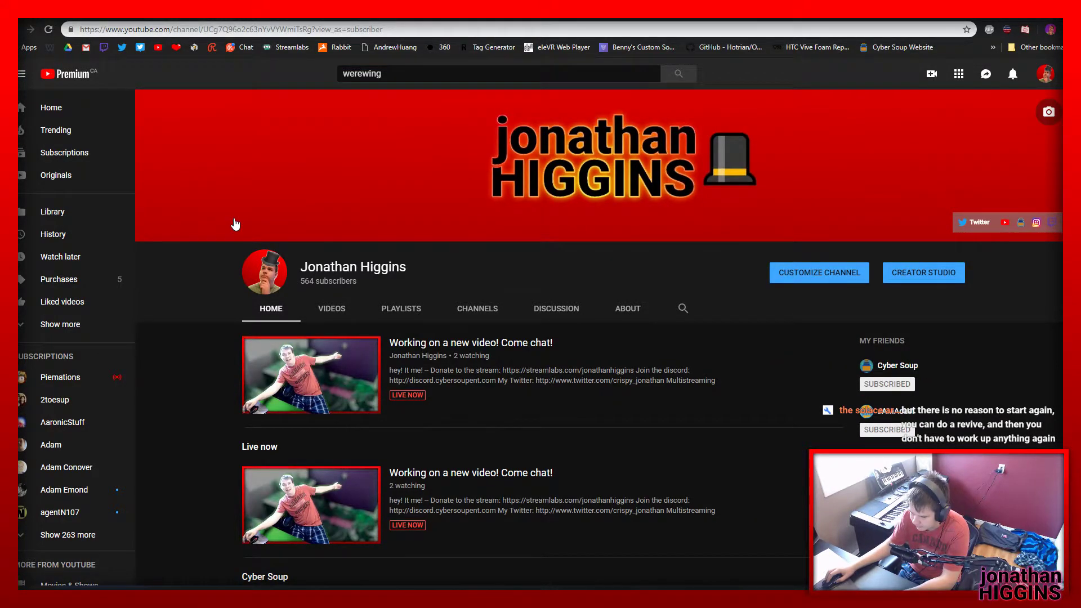
pyautogui.scroll(-5, 237, 224)
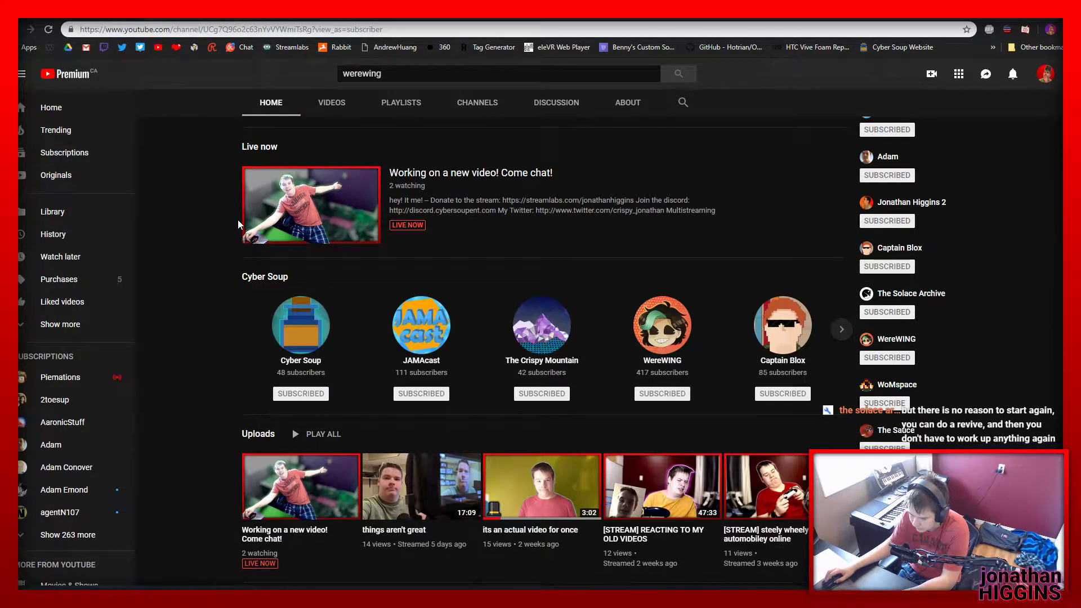
pyautogui.scroll(5, 451, 257)
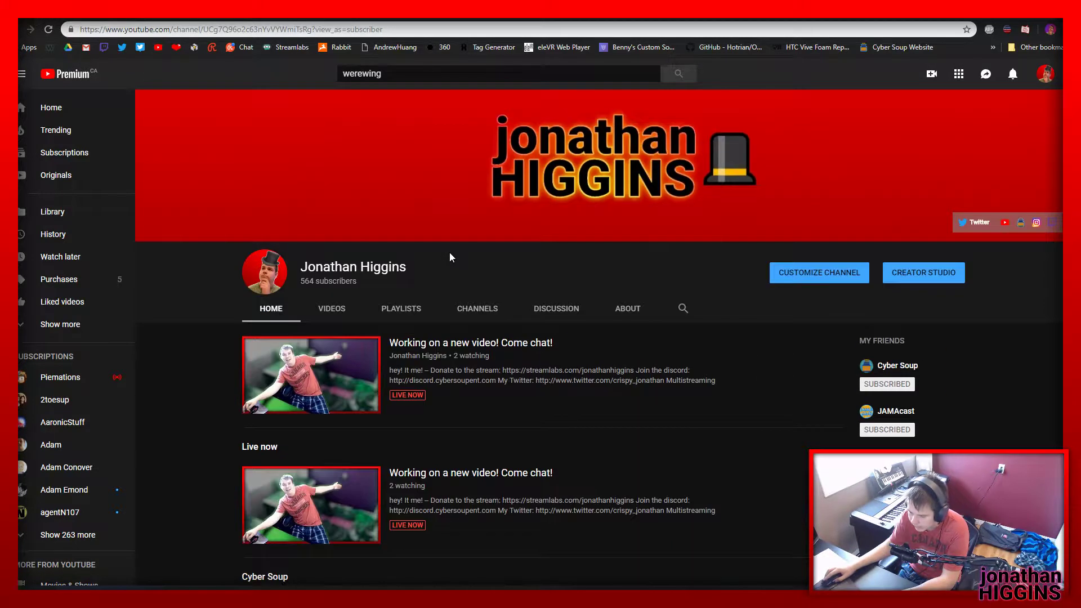
pyautogui.moveTo(357, 281); pyautogui.dragTo(311, 281)
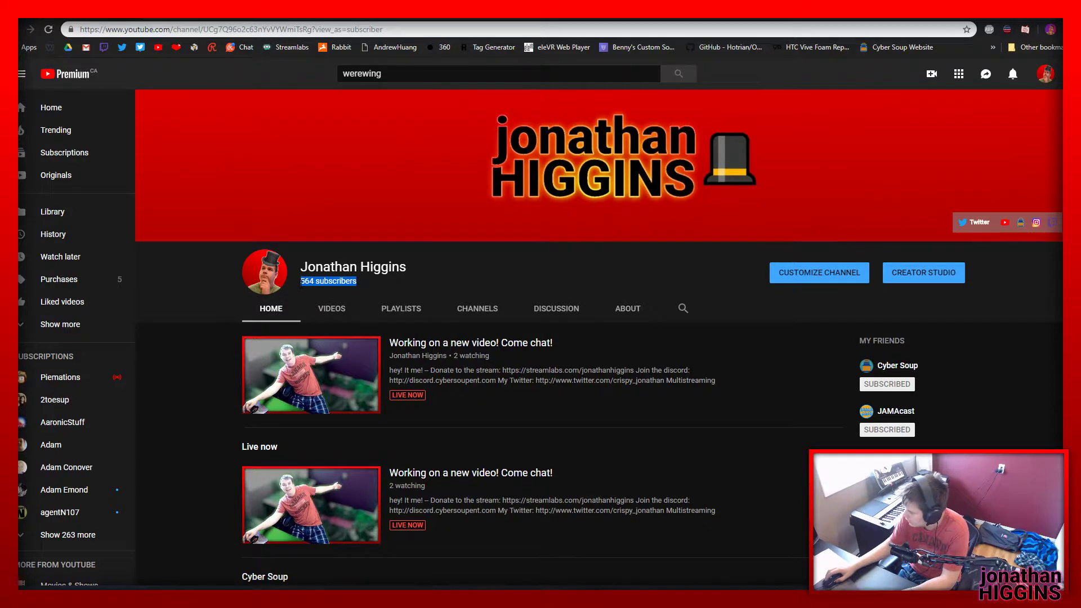
pyautogui.click(300, 283)
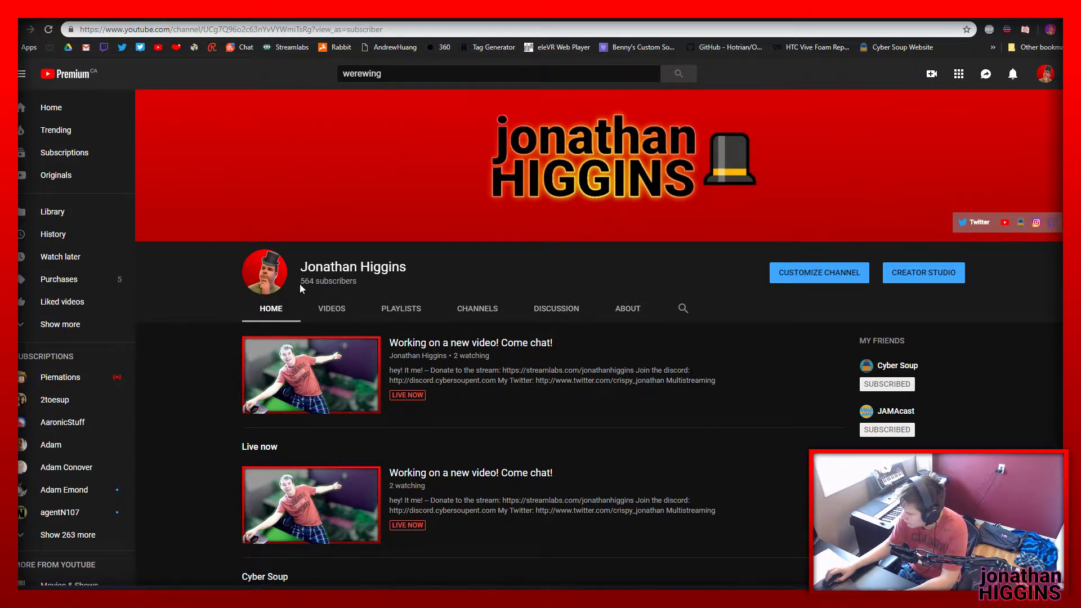
pyautogui.scroll(-10, 357, 291)
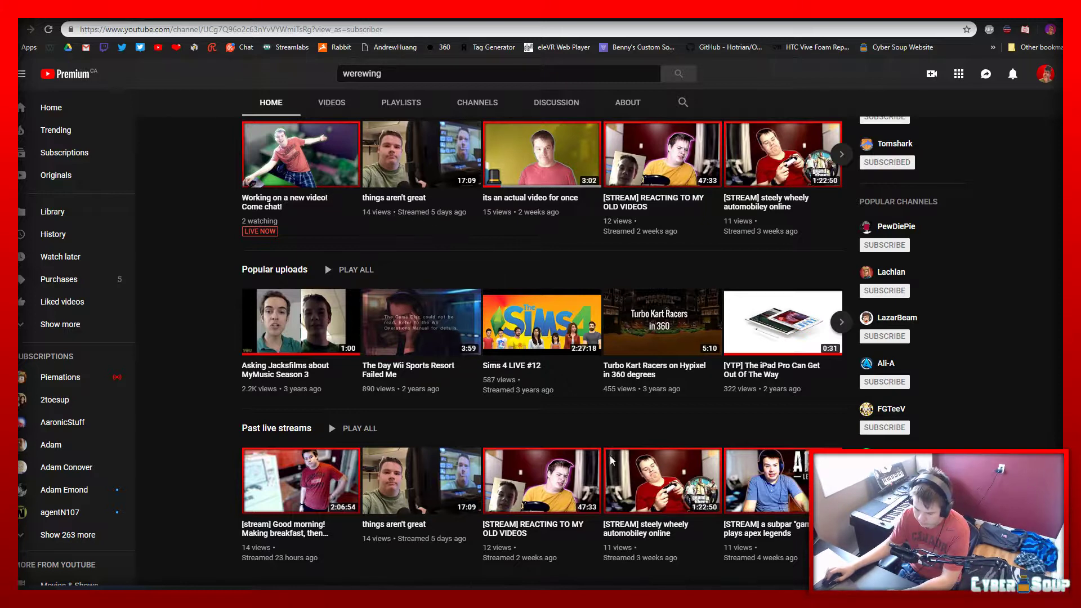
# Open the own channel's full list of past live streams and look through it down to the oldest ones
pyautogui.click(309, 431)
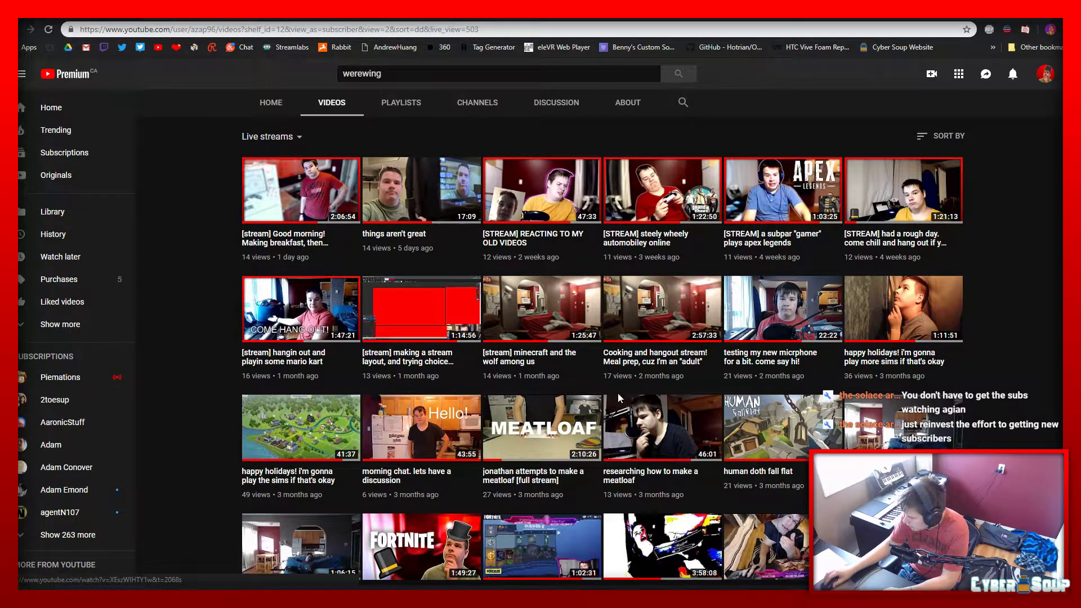
pyautogui.scroll(-2, 617, 393)
pyautogui.scroll(-5, 618, 389)
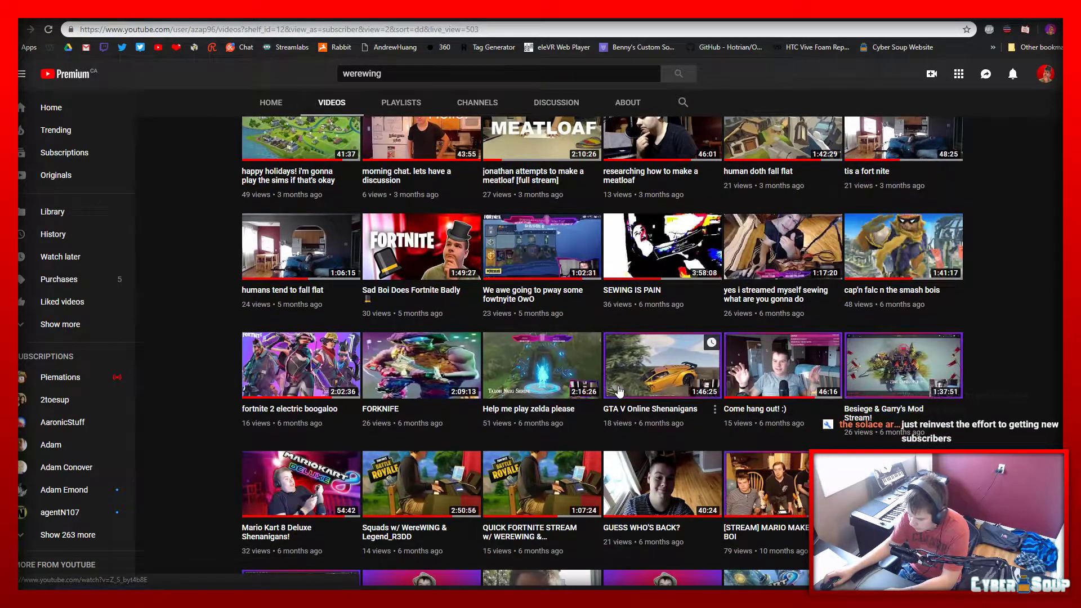
pyautogui.scroll(-12, 619, 392)
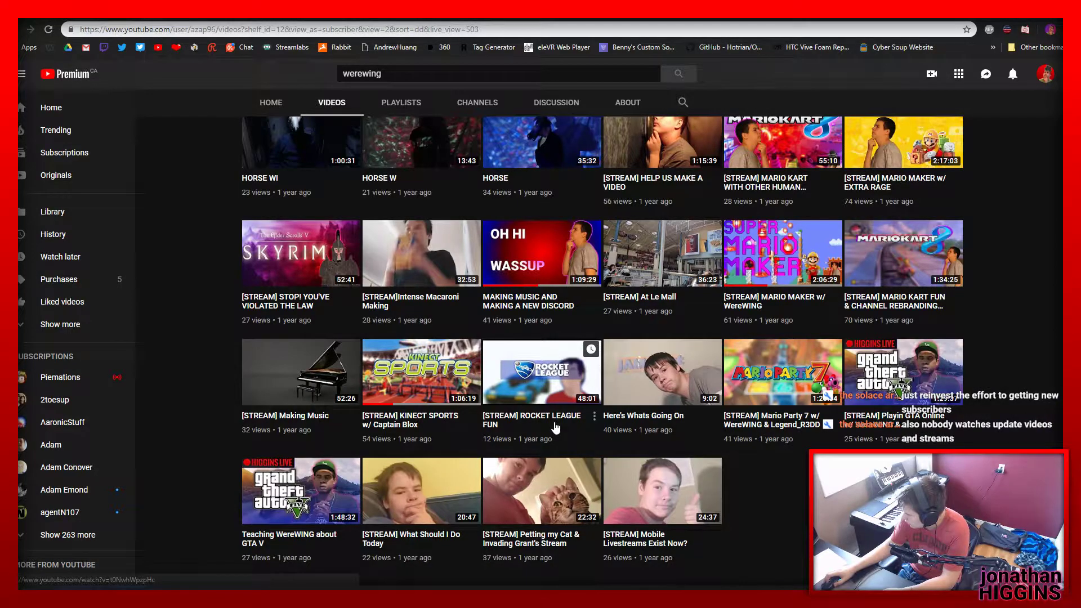
pyautogui.scroll(8, 556, 428)
pyautogui.scroll(11, 554, 423)
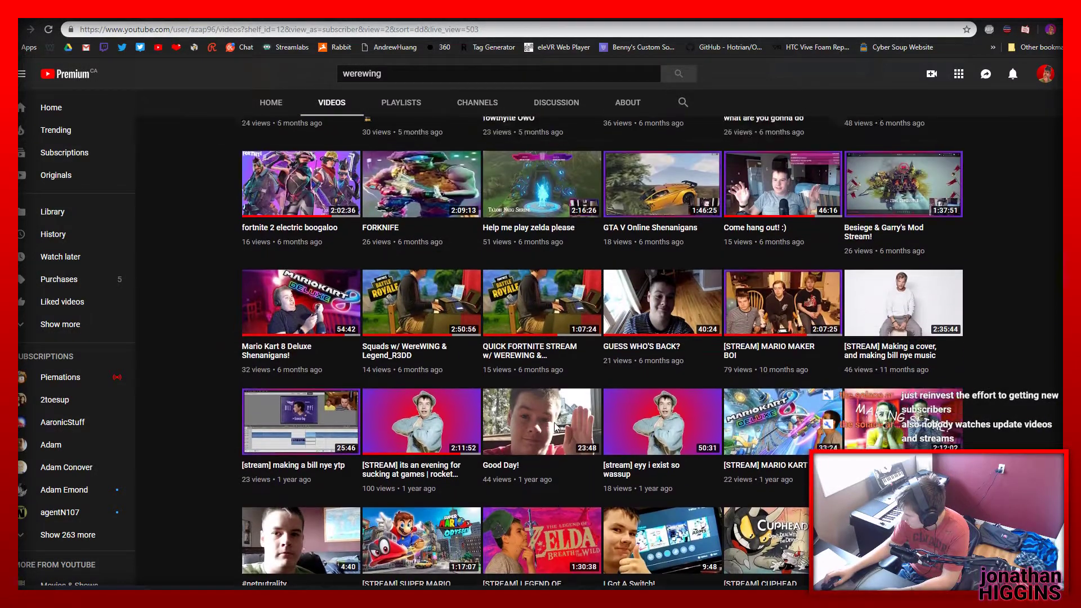
pyautogui.scroll(2, 556, 428)
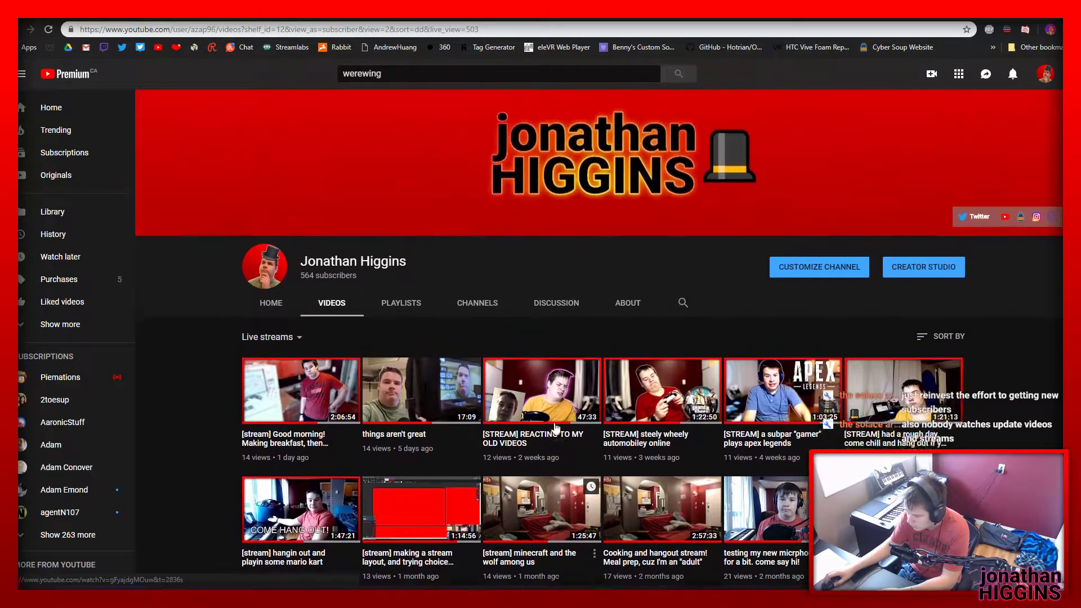
# Return to the own channel's home page and look over its live stream and featured channels
pyautogui.click(279, 316)
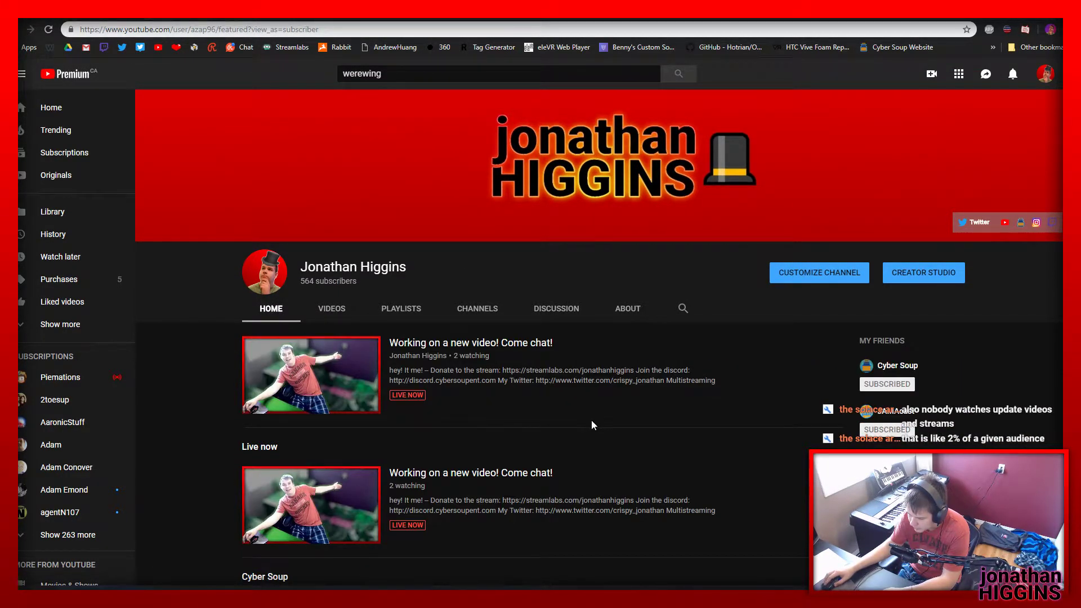
pyautogui.scroll(-3, 591, 421)
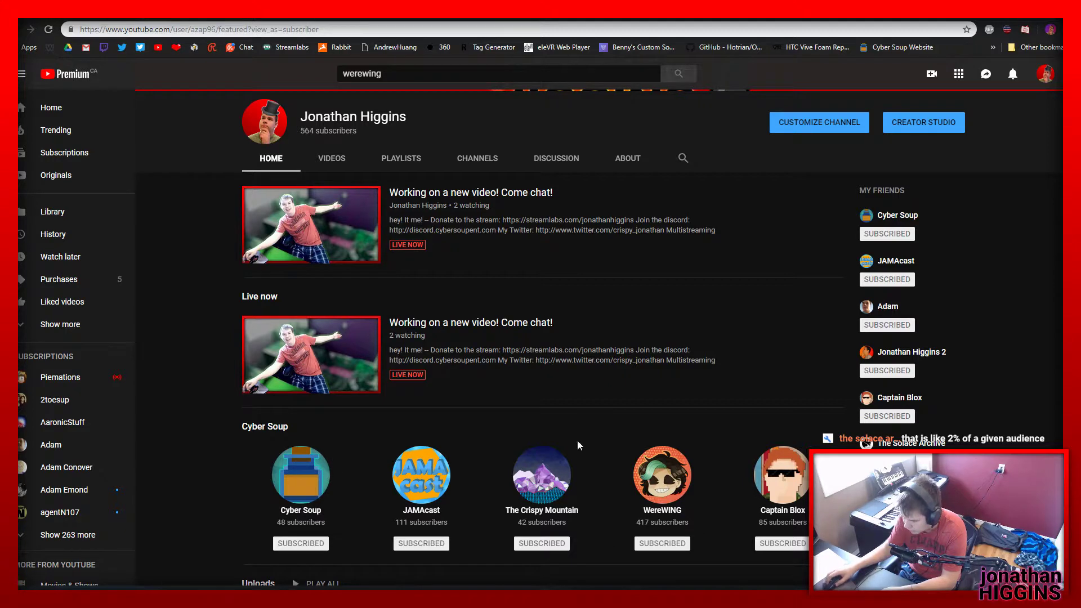
pyautogui.scroll(3, 488, 414)
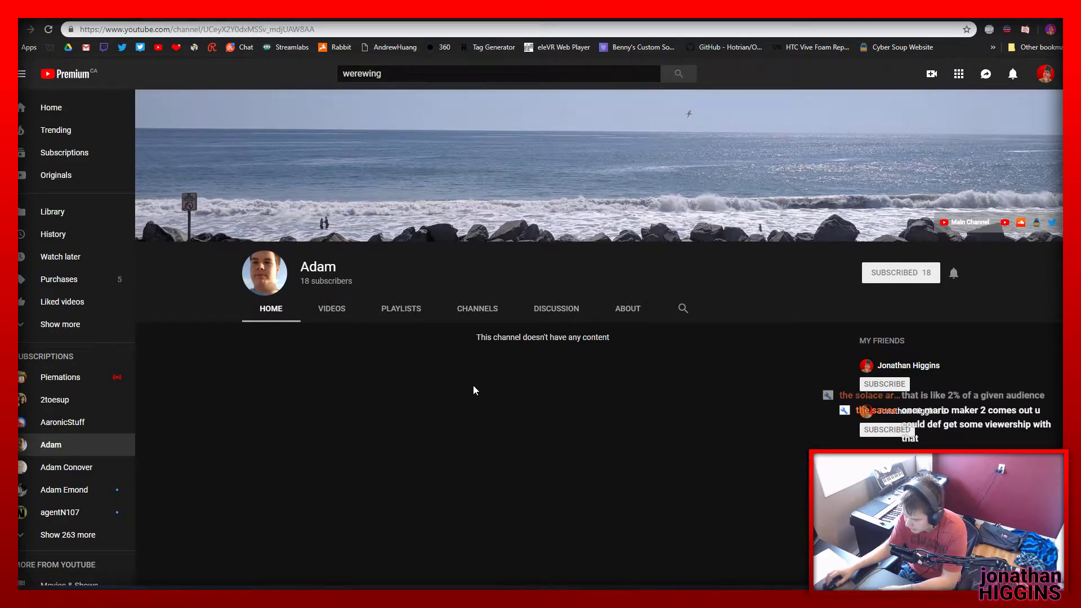
# Check the vlog channel's videos and playlists and start its Vlogs playlist
pyautogui.click(367, 310)
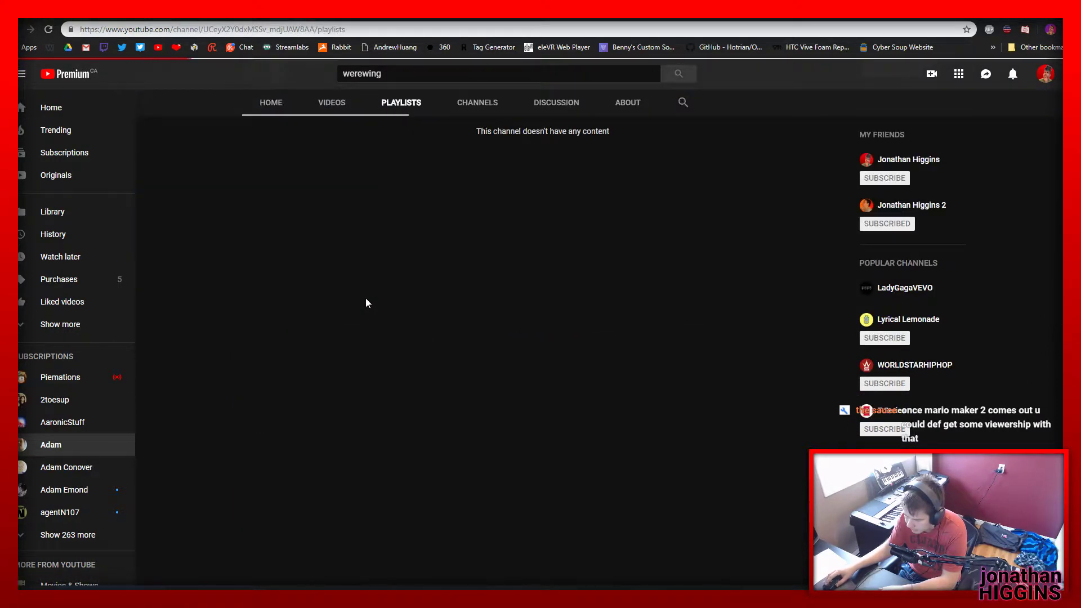
pyautogui.click(333, 108)
pyautogui.click(396, 107)
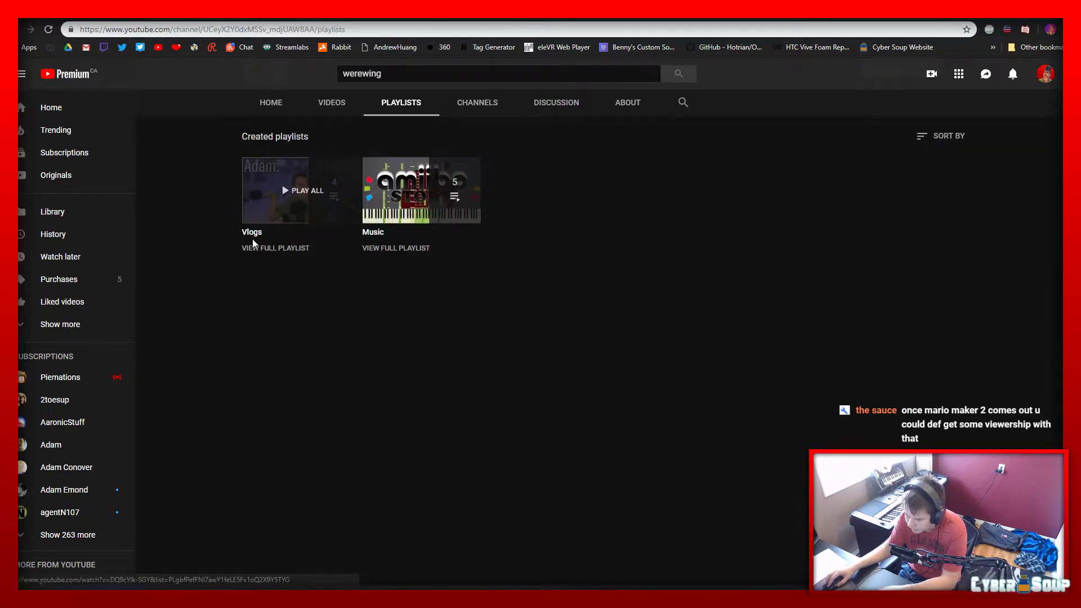
pyautogui.click(253, 233)
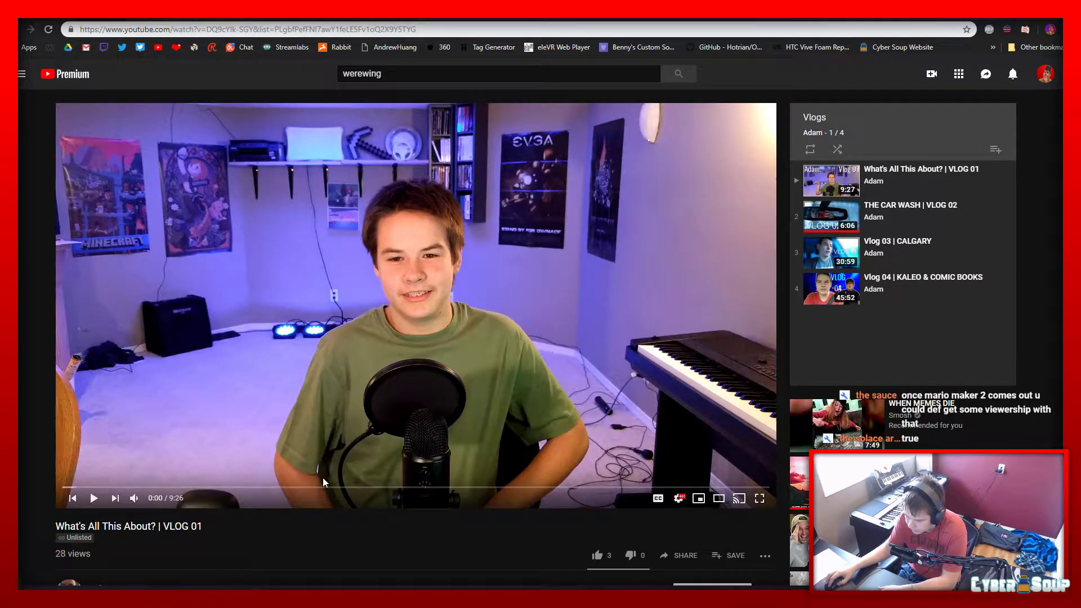
# Skim "What's All This About? | VLOG 01" at 3:32 and 6:14, and play the opening of "Vlog 04 | KALEO & COMIC BOOKS"
pyautogui.click(327, 486)
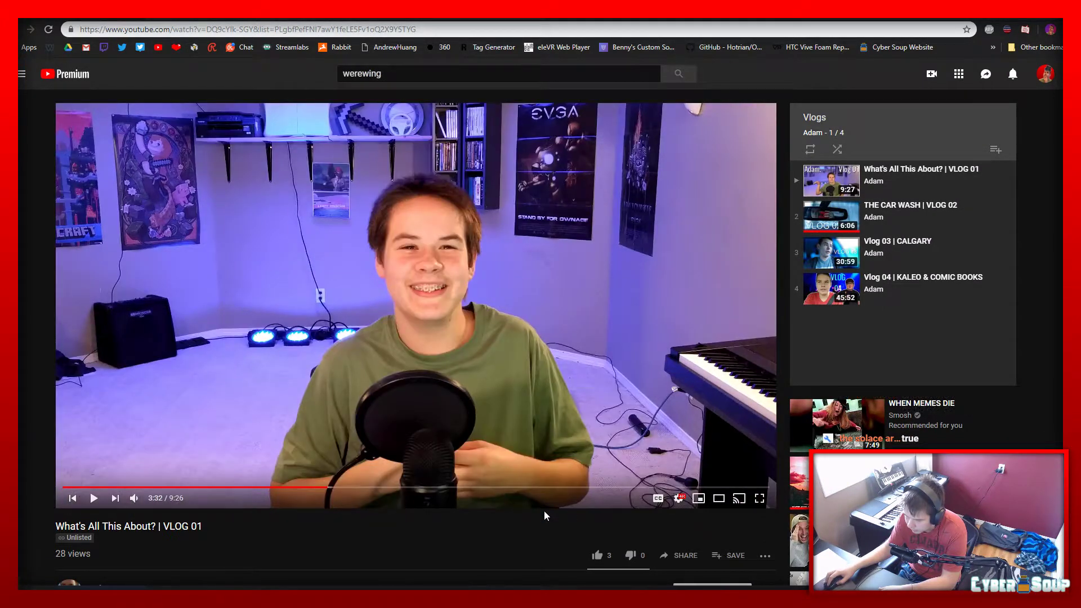
pyautogui.click(530, 487)
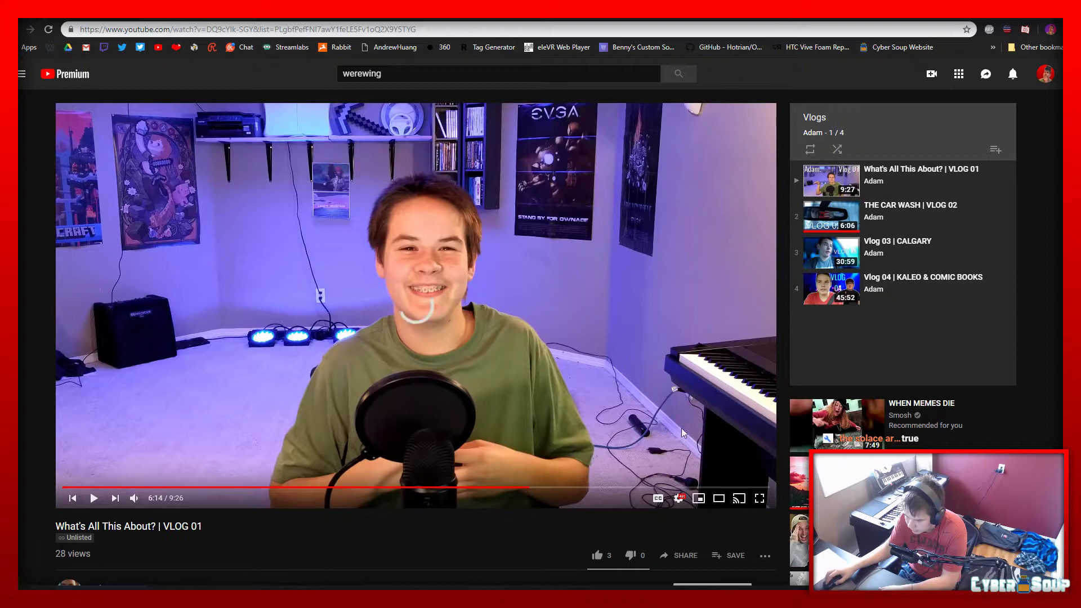
pyautogui.click(376, 297)
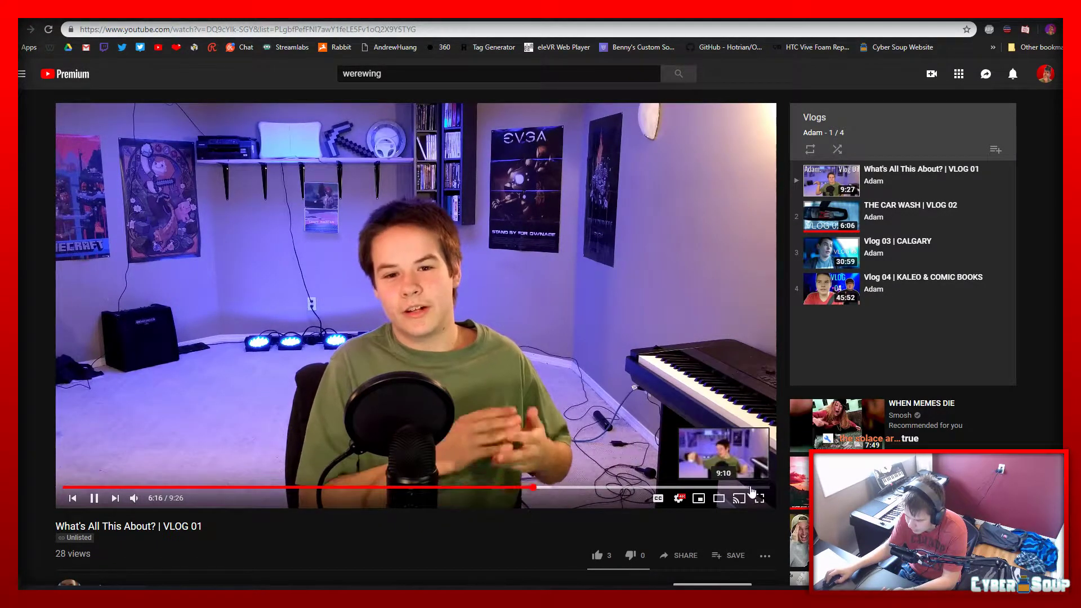
pyautogui.click(709, 352)
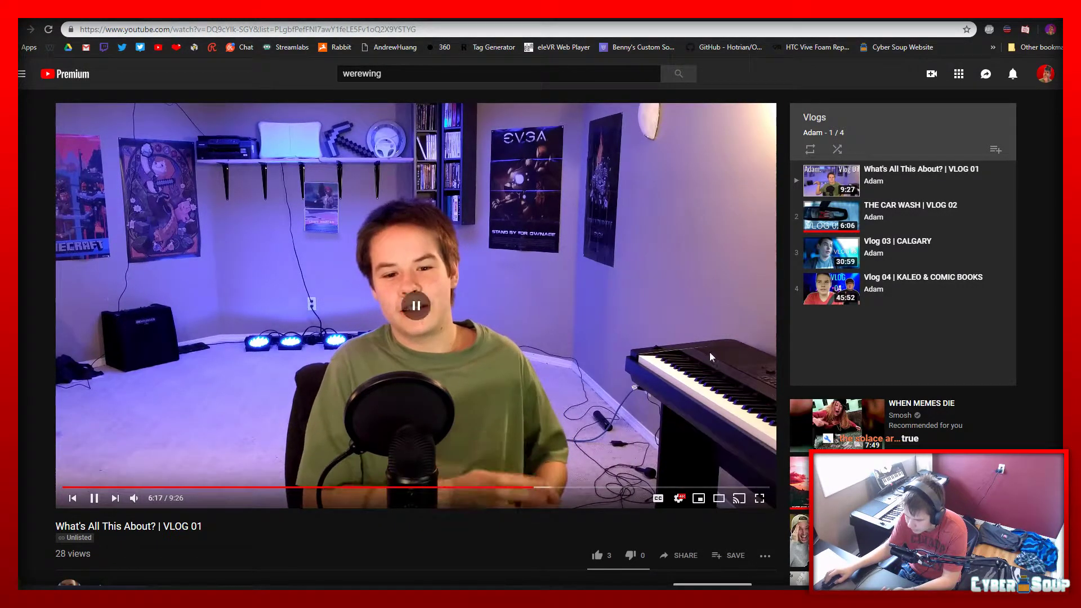
pyautogui.click(944, 296)
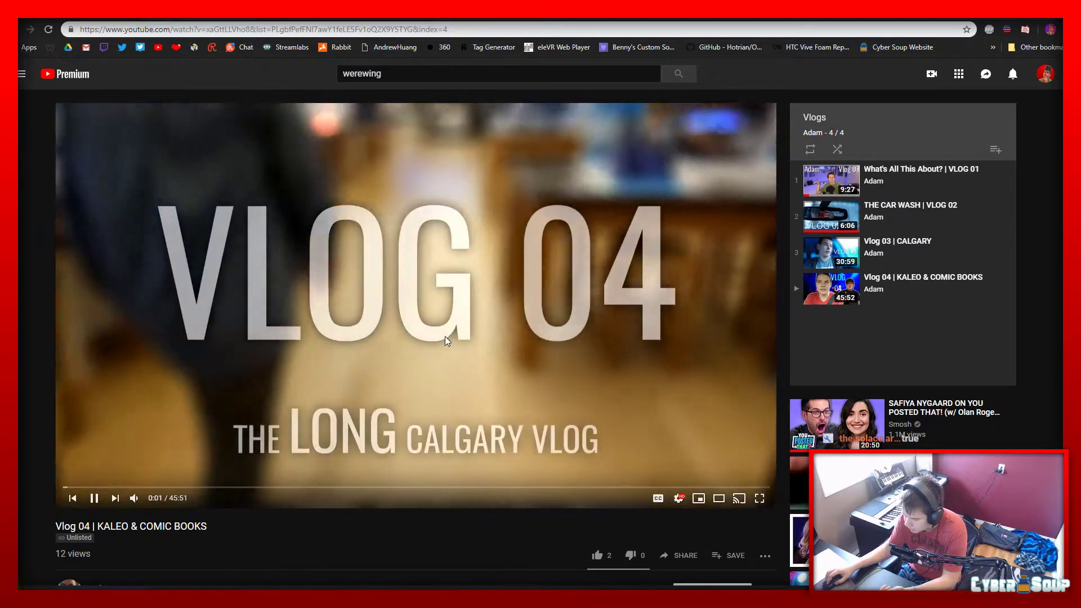
pyautogui.click(445, 336)
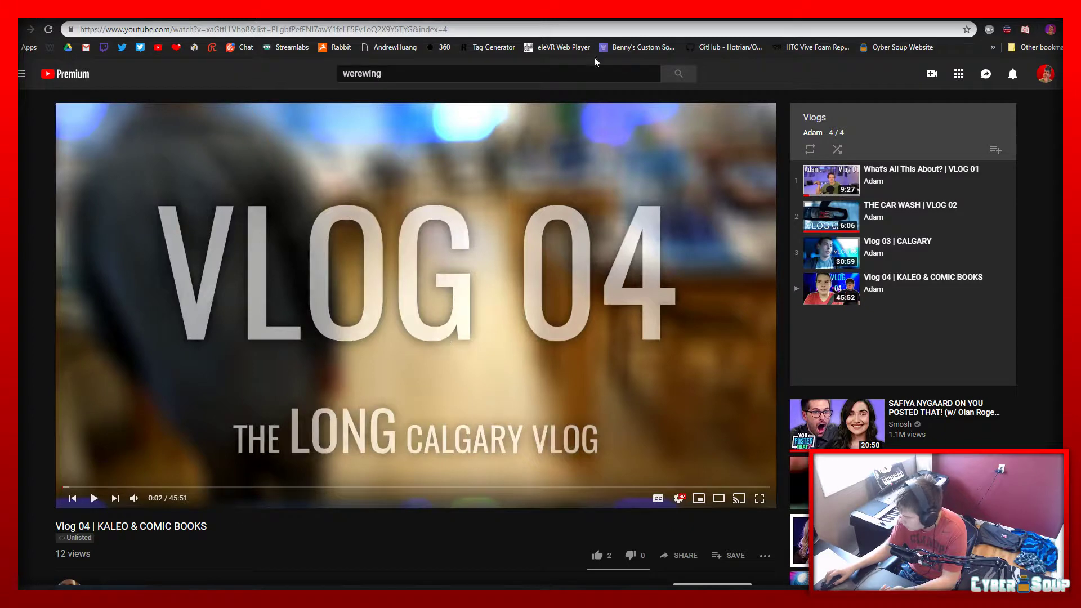
# Go back to the own channel and look through its full list of popular uploads
pyautogui.click(1045, 79)
pyautogui.click(997, 145)
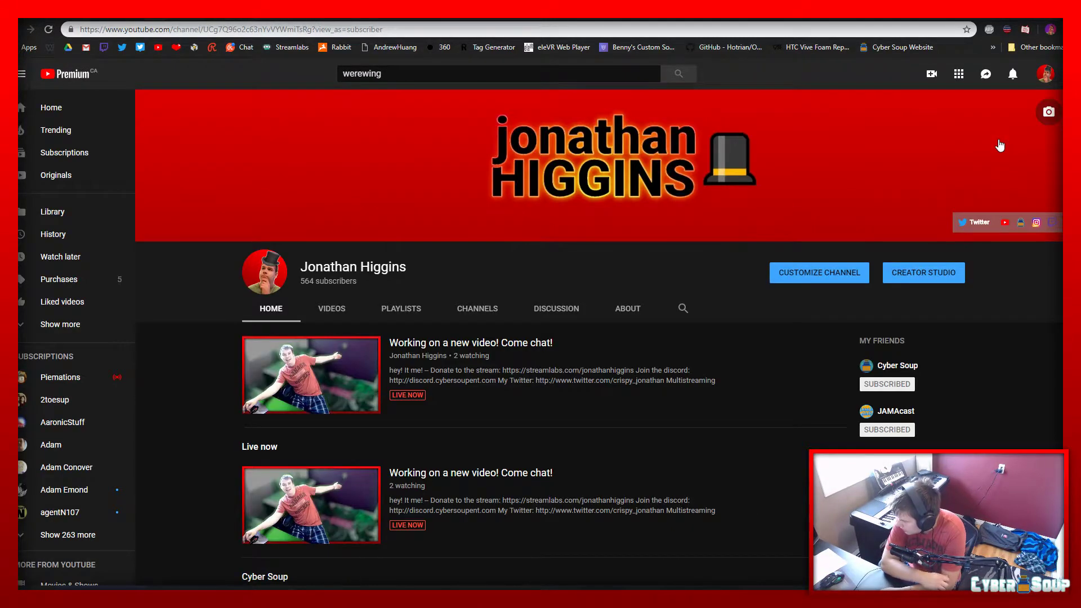
pyautogui.scroll(-10, 714, 290)
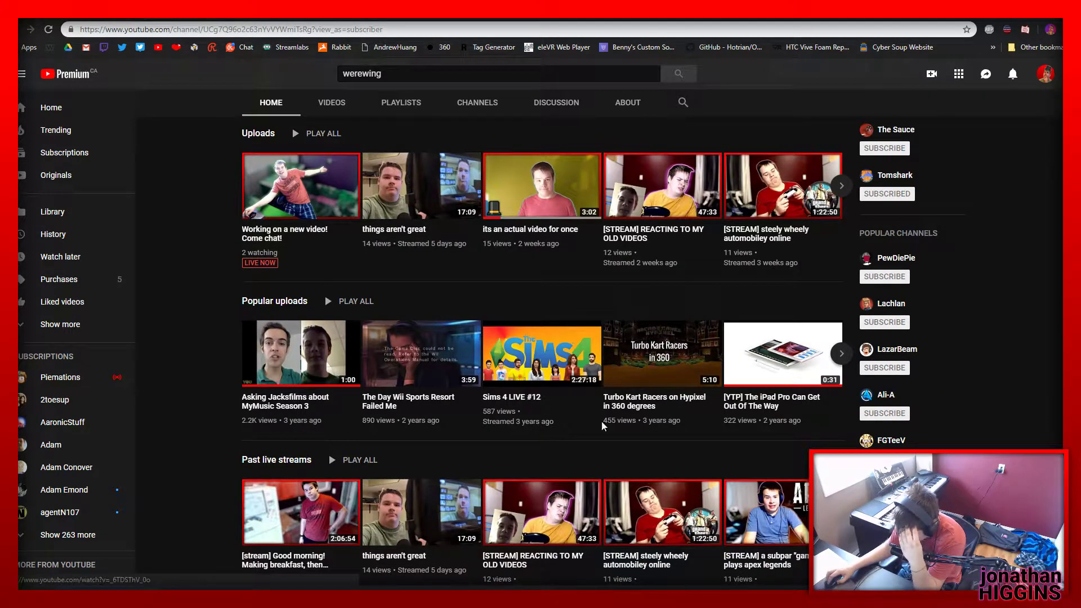
pyautogui.click(276, 304)
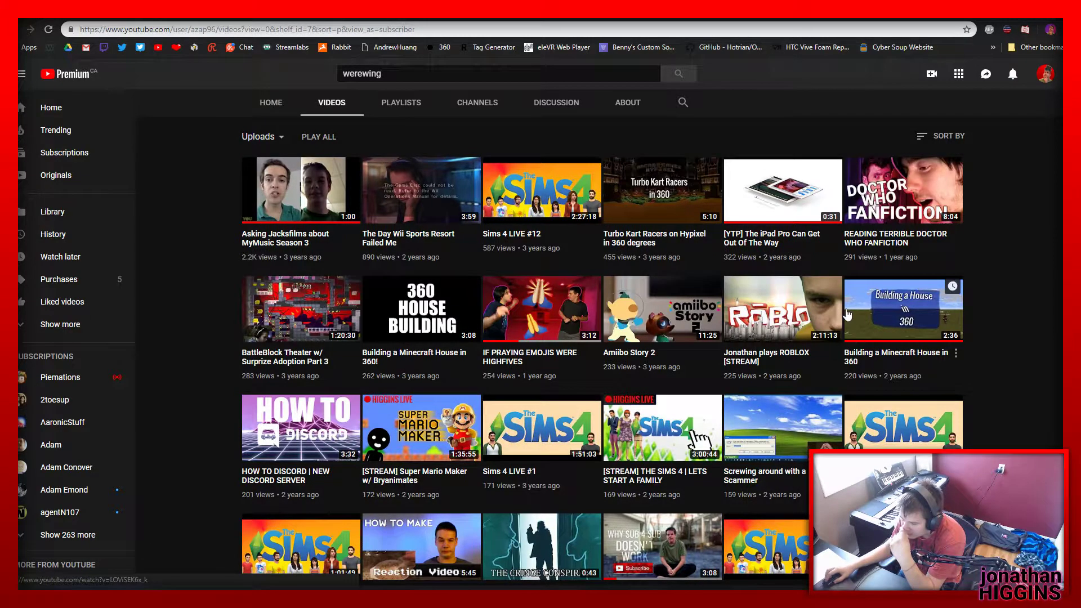
pyautogui.scroll(-4, 589, 316)
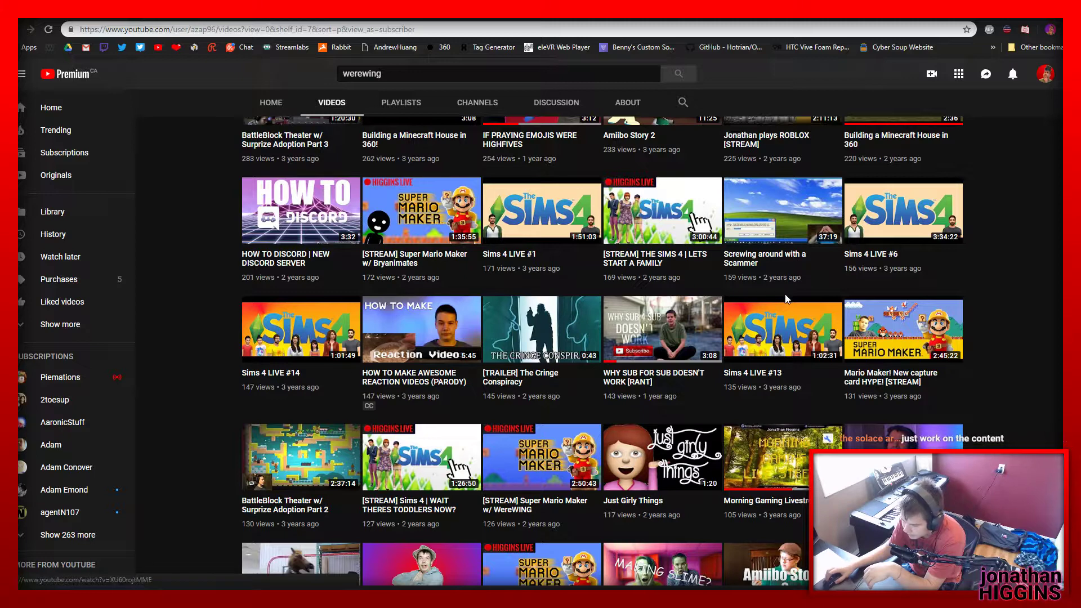
# Play "Mario Maker! New capture card HYPE! [STREAM]" from about a third of the way in and toggle its sound
pyautogui.click(856, 381)
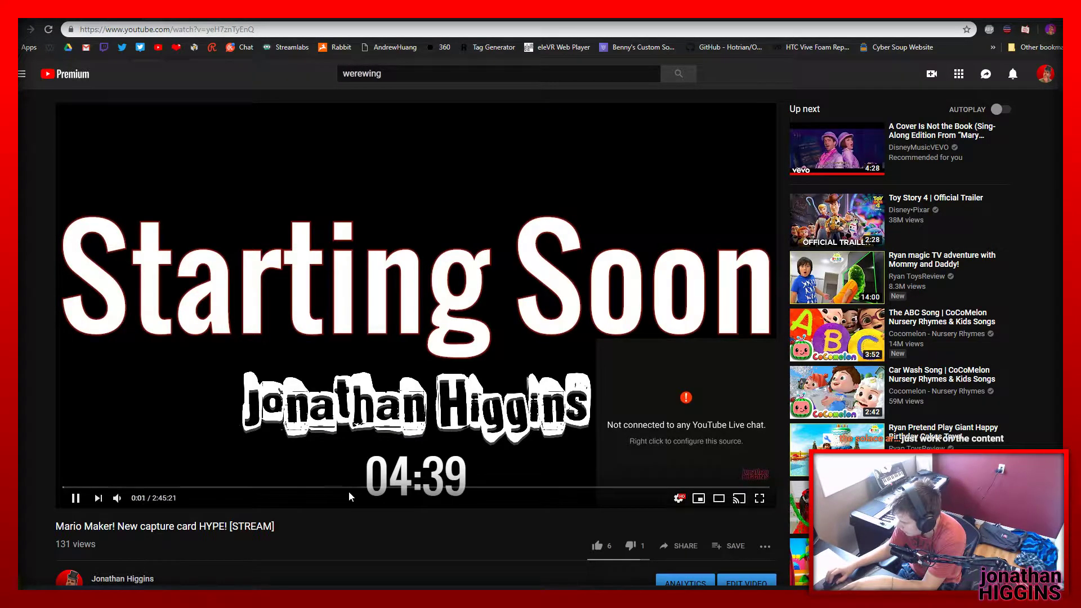
pyautogui.click(298, 487)
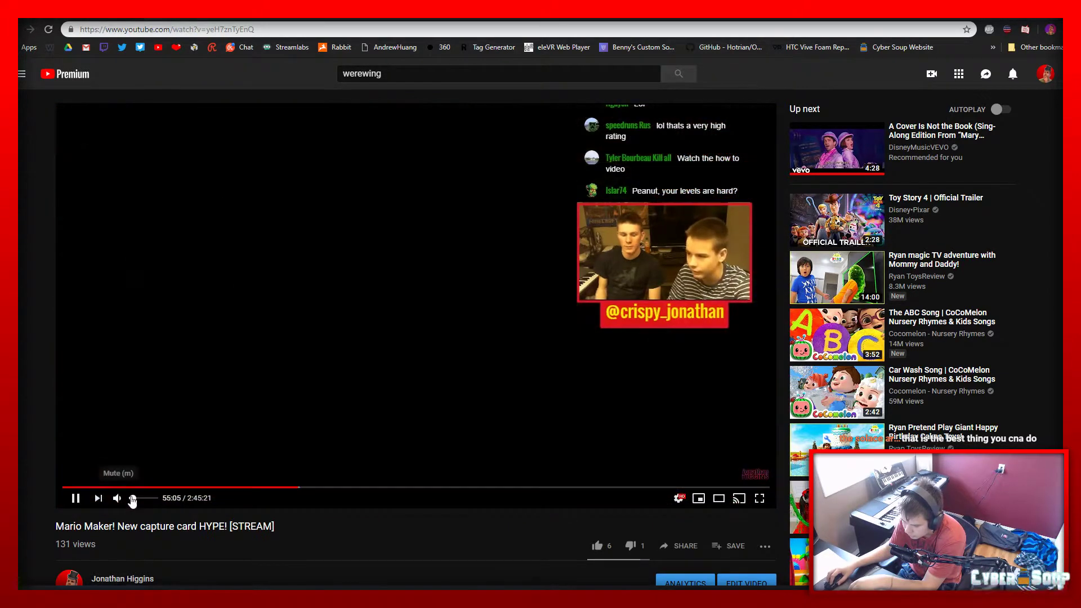
pyautogui.click(120, 498)
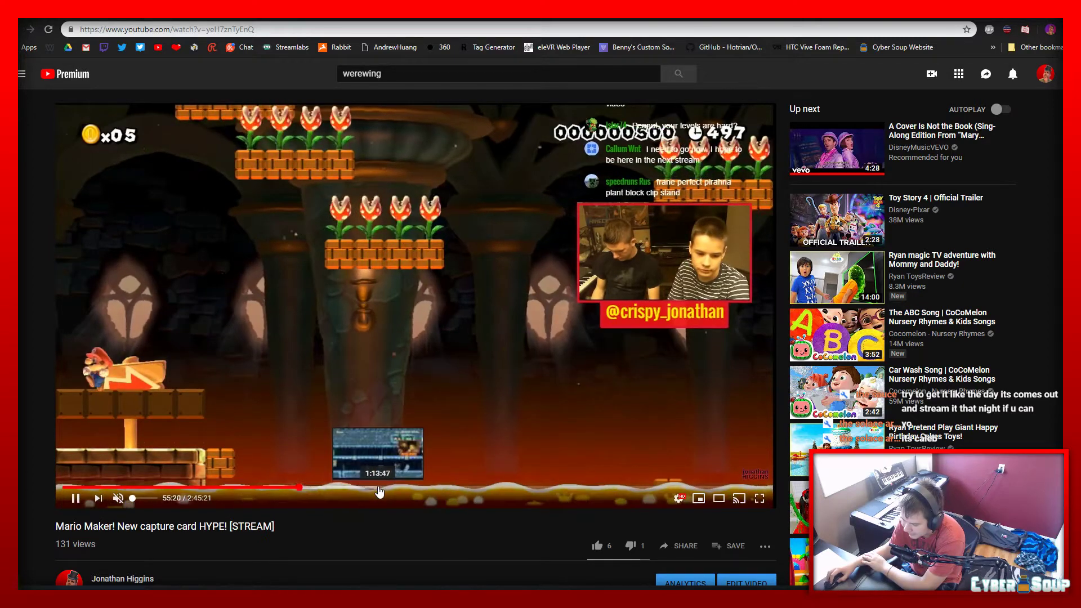
# Skim the Mario Maker capture card stream at about 1:14, 1:46, 1:55 and 2:07 hours, and check its description and comments
pyautogui.click(379, 488)
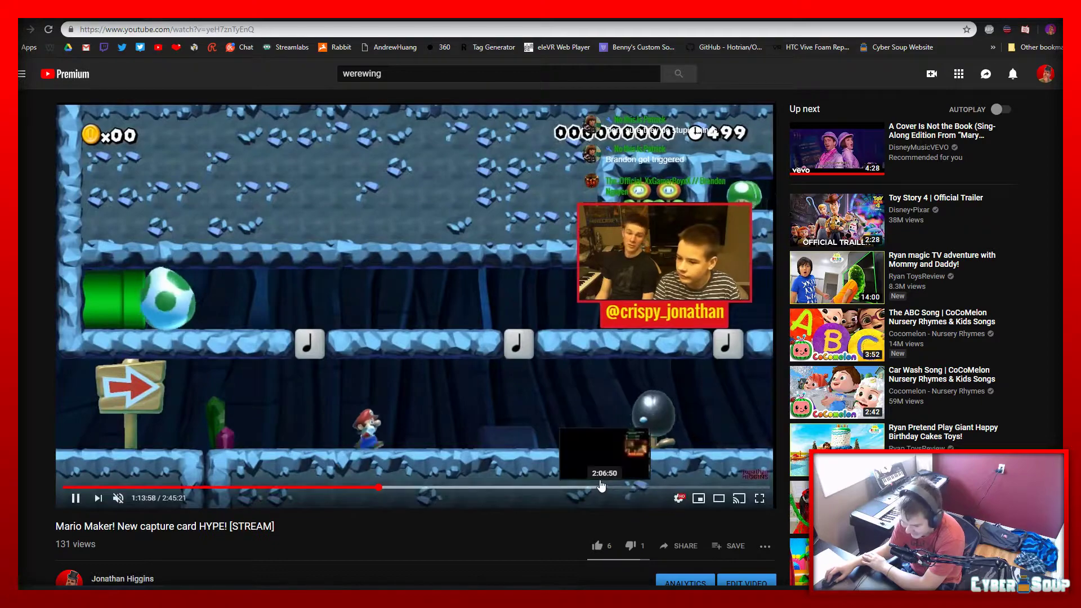
pyautogui.scroll(-5, 552, 480)
pyautogui.scroll(1, 506, 474)
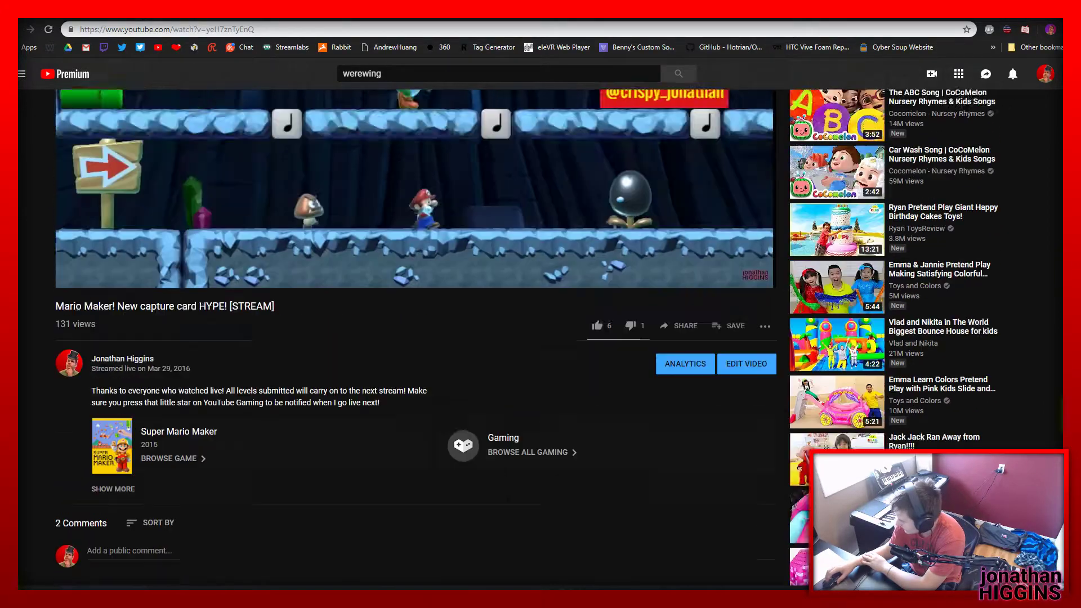
pyautogui.scroll(4, 500, 471)
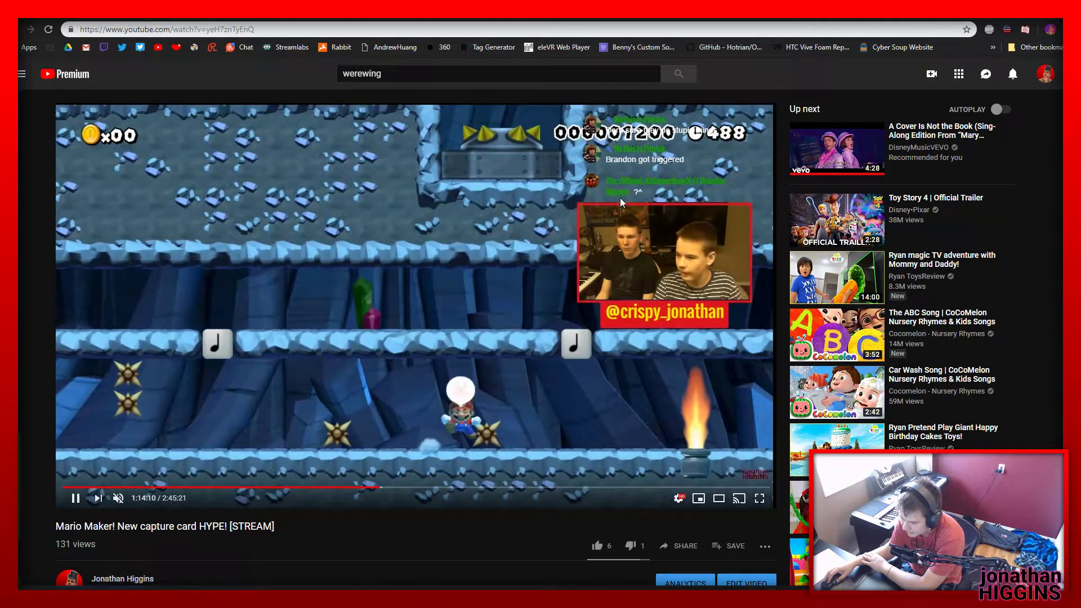
pyautogui.click(517, 488)
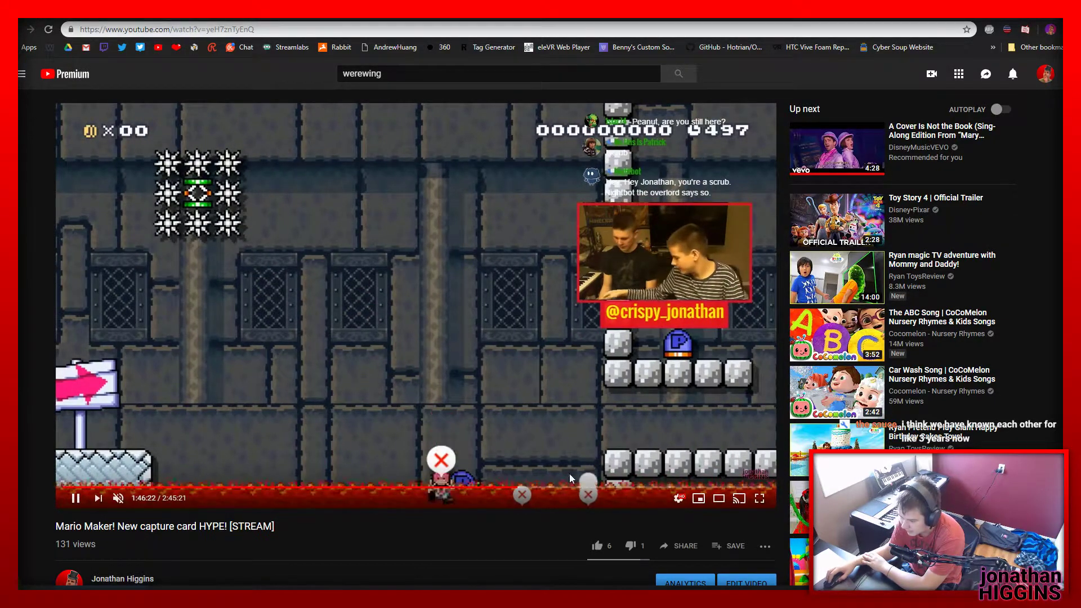
pyautogui.click(557, 489)
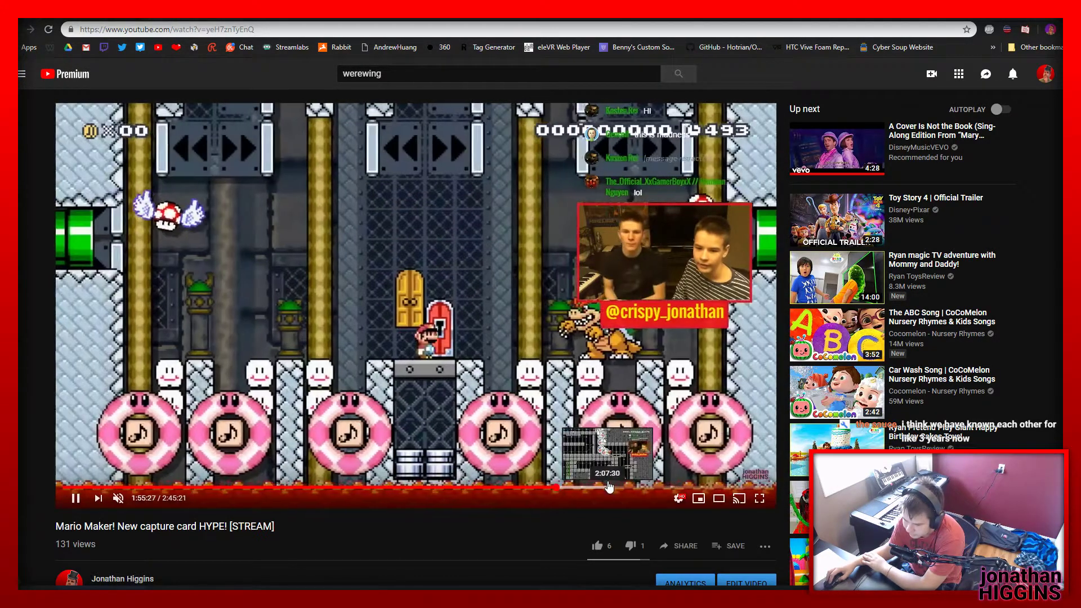
pyautogui.click(608, 487)
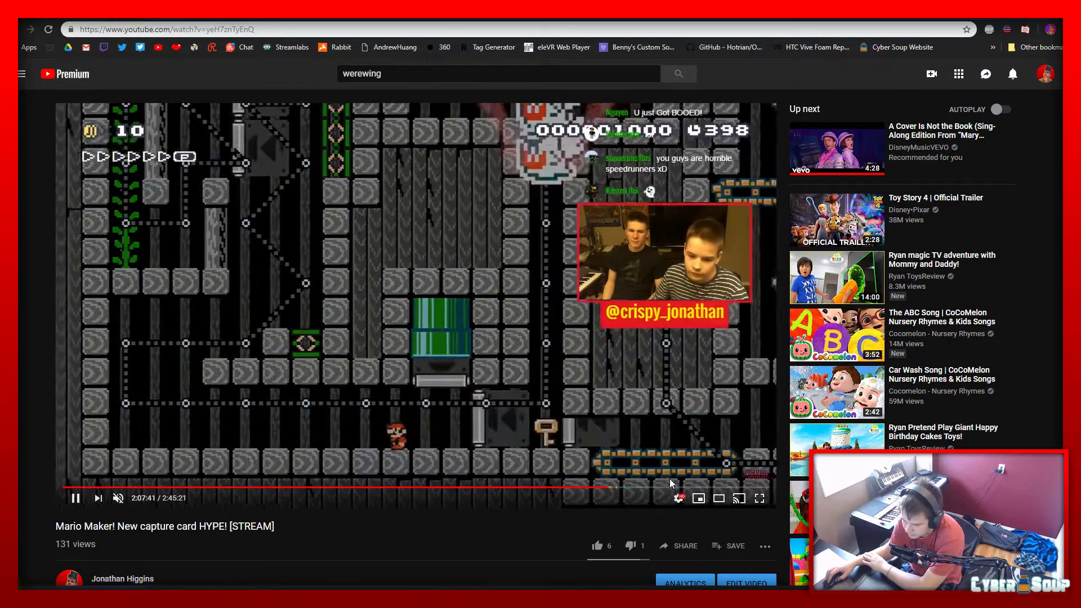
pyautogui.scroll(-5, 397, 463)
pyautogui.scroll(-1, 398, 463)
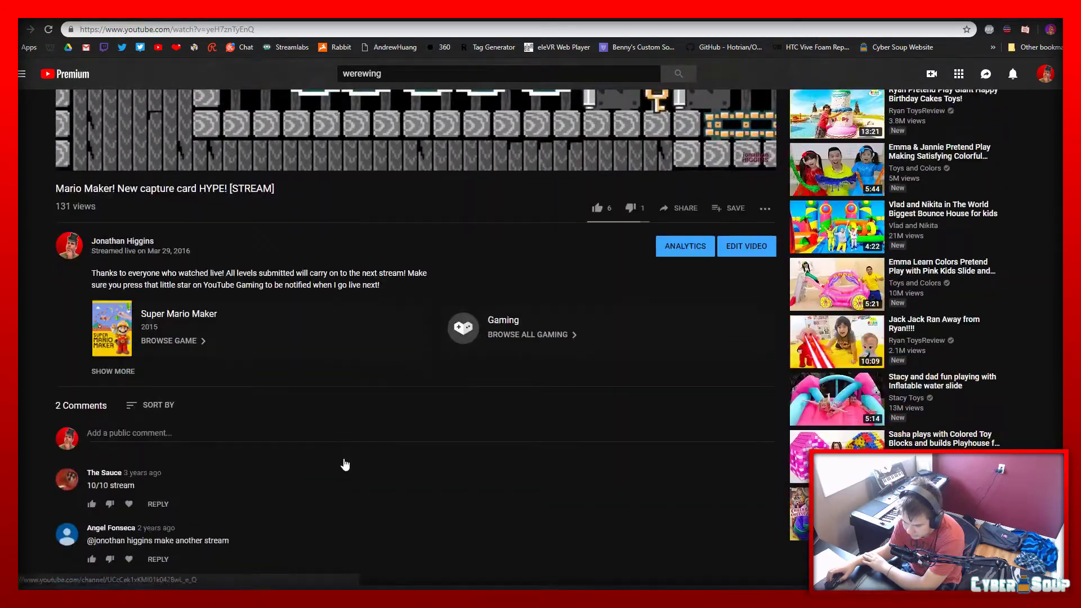
pyautogui.scroll(6, 346, 464)
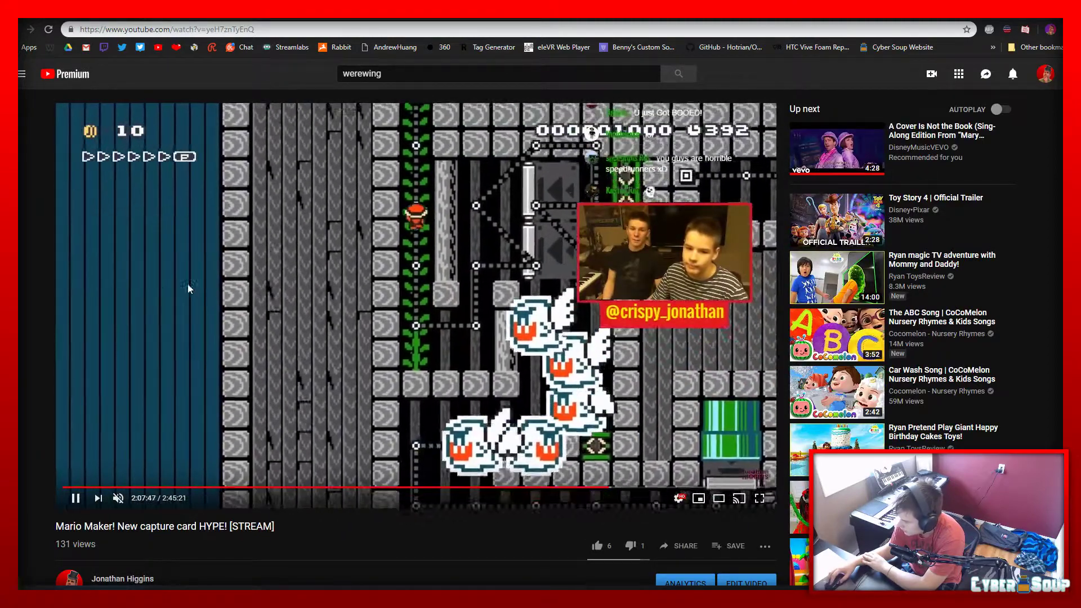
# Return to the channel's popular uploads, browse further down and open "[STREAM] MARIO MAKER w/ LEGEND_R3DD & WEREWING"
pyautogui.click(19, 30)
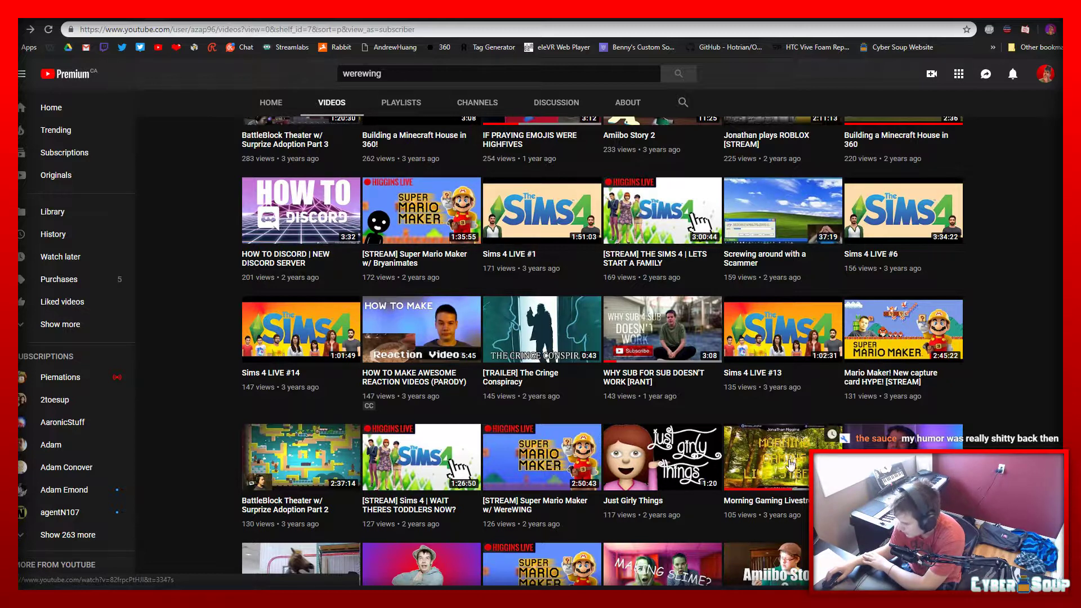
pyautogui.scroll(-5, 565, 472)
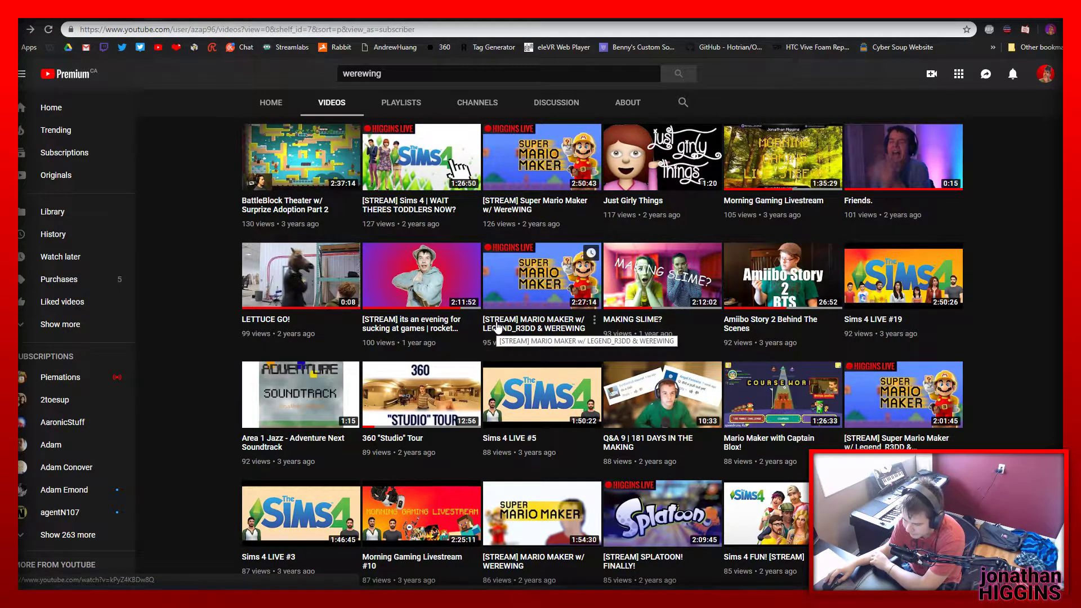
pyautogui.click(498, 326)
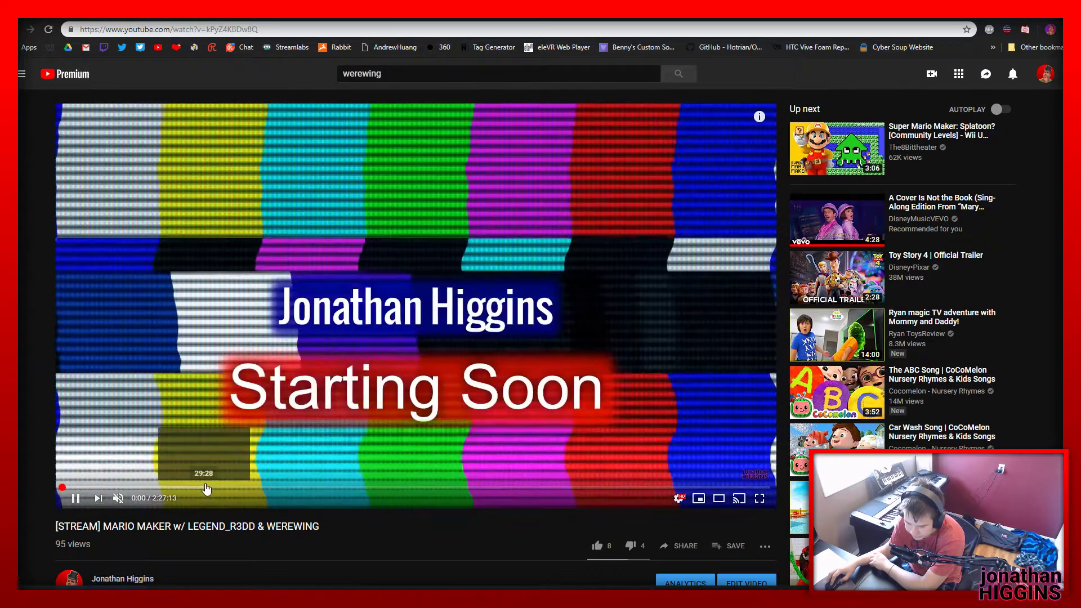
# Skim the LEGEND_R3DD & WEREWING stream at about 29:47, 1:01:20, 1:44:00, 2:16:20 and 2:24:10, glancing at its description
pyautogui.click(206, 488)
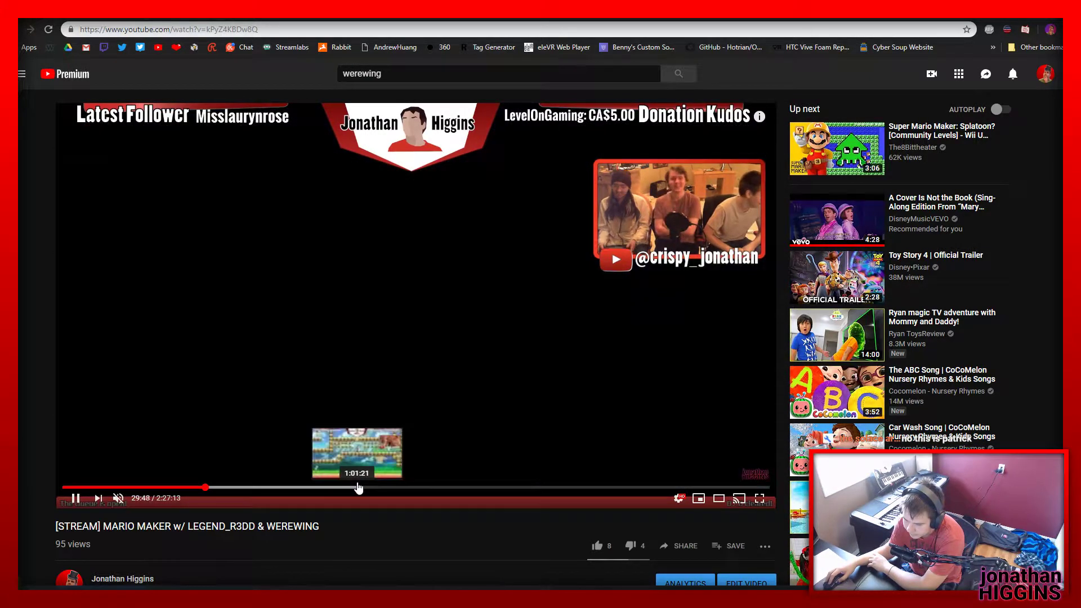
pyautogui.click(358, 487)
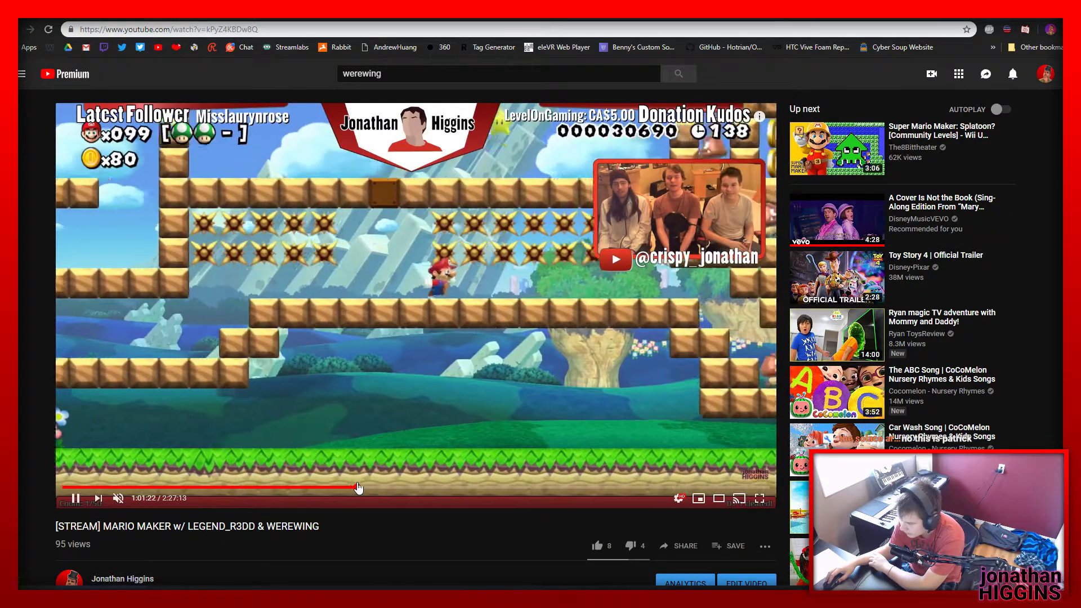
pyautogui.scroll(-6, 356, 481)
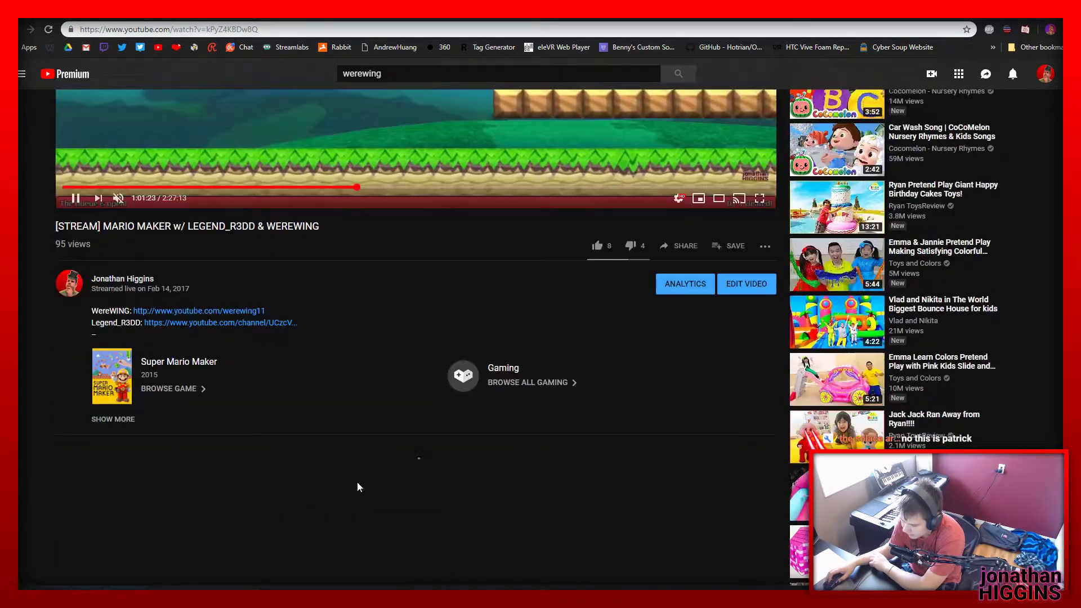
pyautogui.scroll(6, 356, 493)
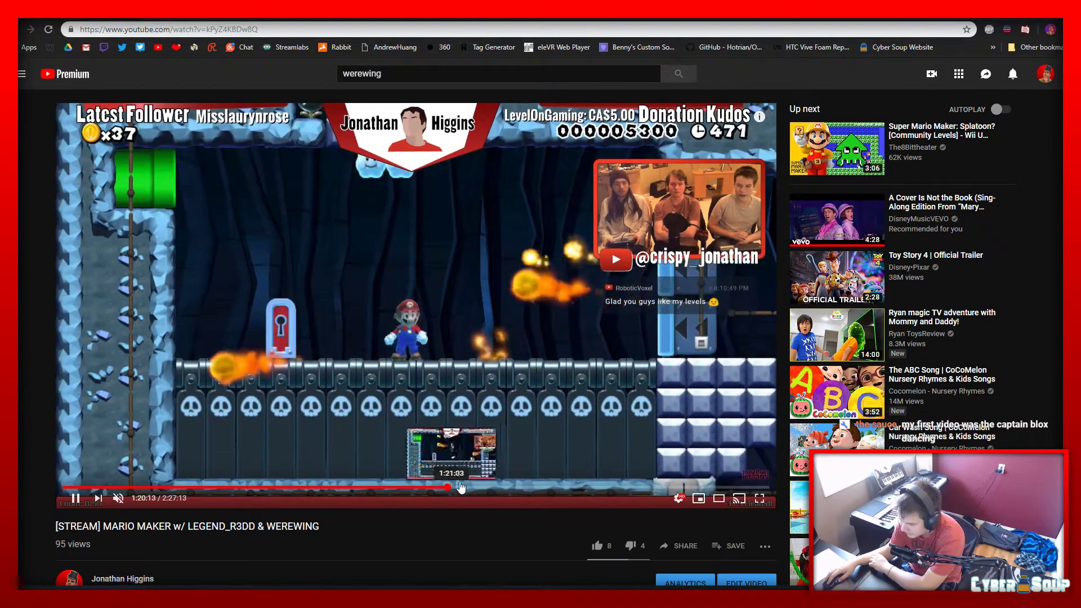
pyautogui.click(562, 489)
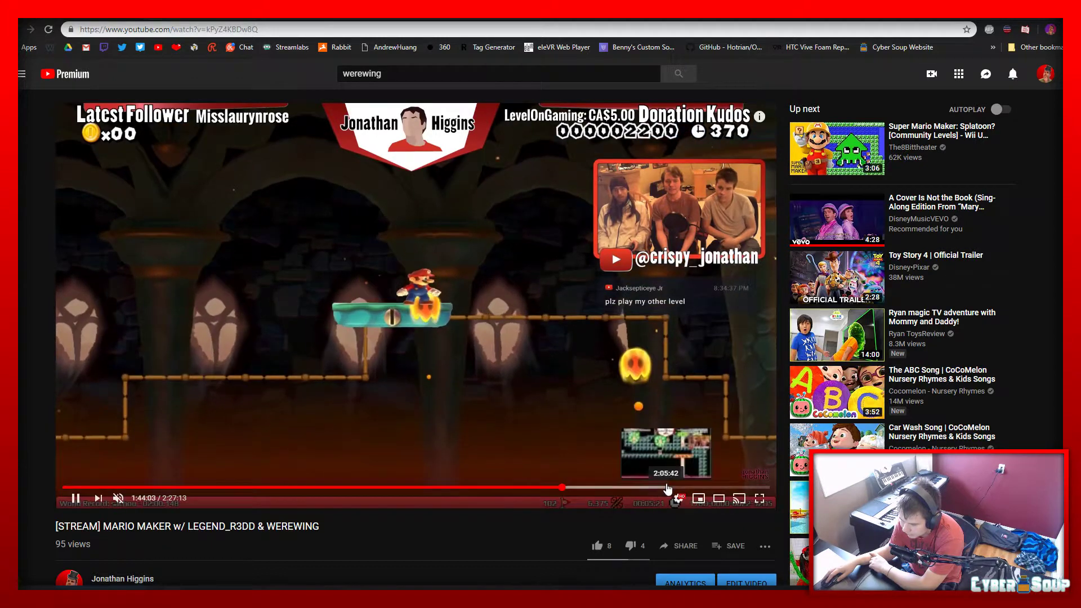
pyautogui.moveTo(676, 488); pyautogui.dragTo(717, 488)
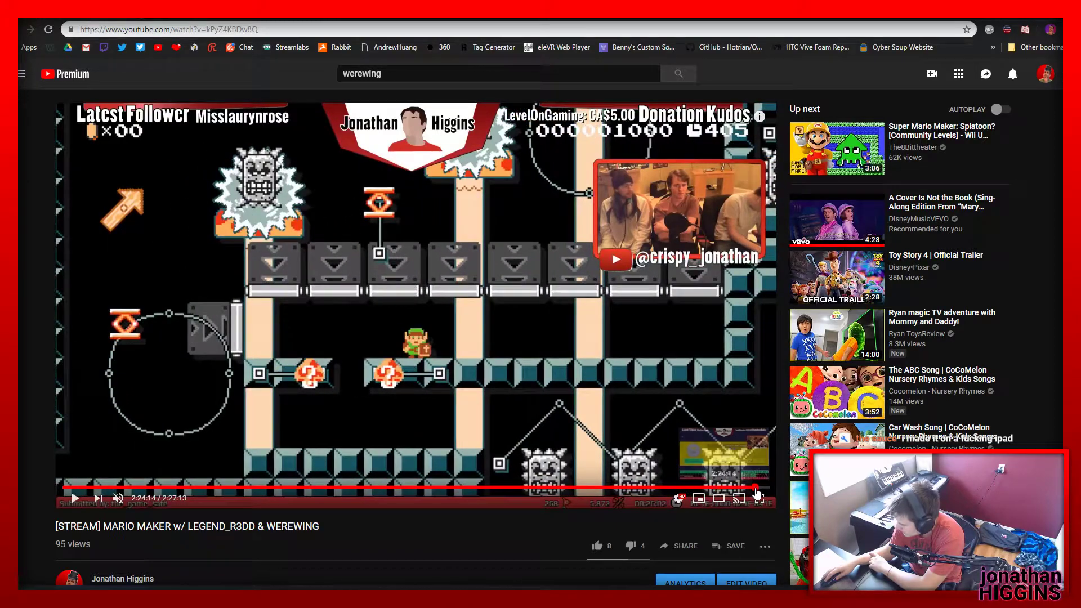
pyautogui.click(757, 491)
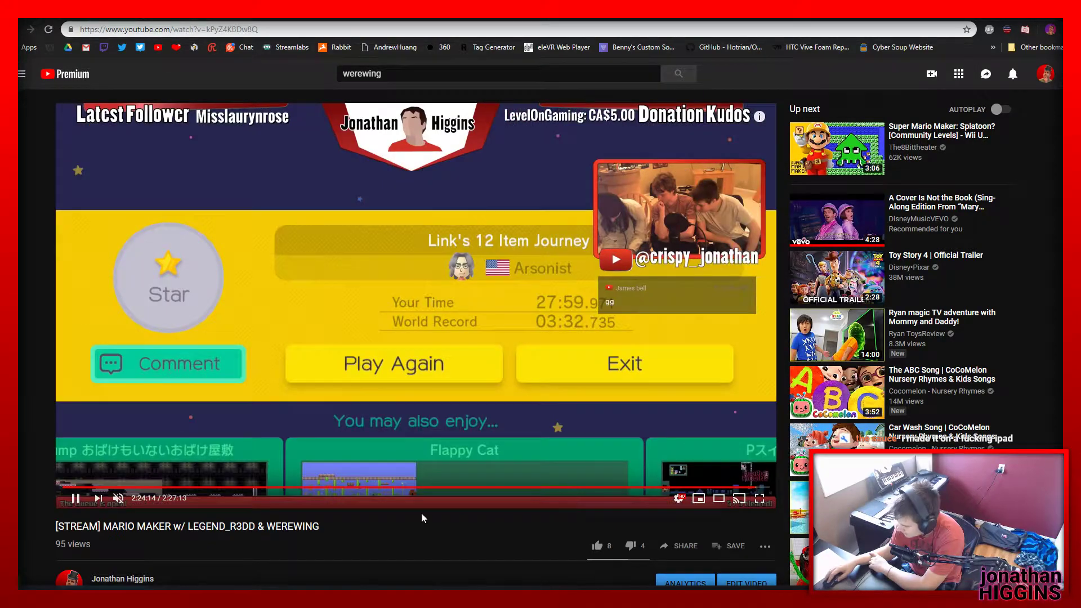
# Look over the description, comments section and suggested videos of the LEGEND_R3DD & WEREWING stream
pyautogui.scroll(-5, 421, 513)
pyautogui.scroll(5, 383, 509)
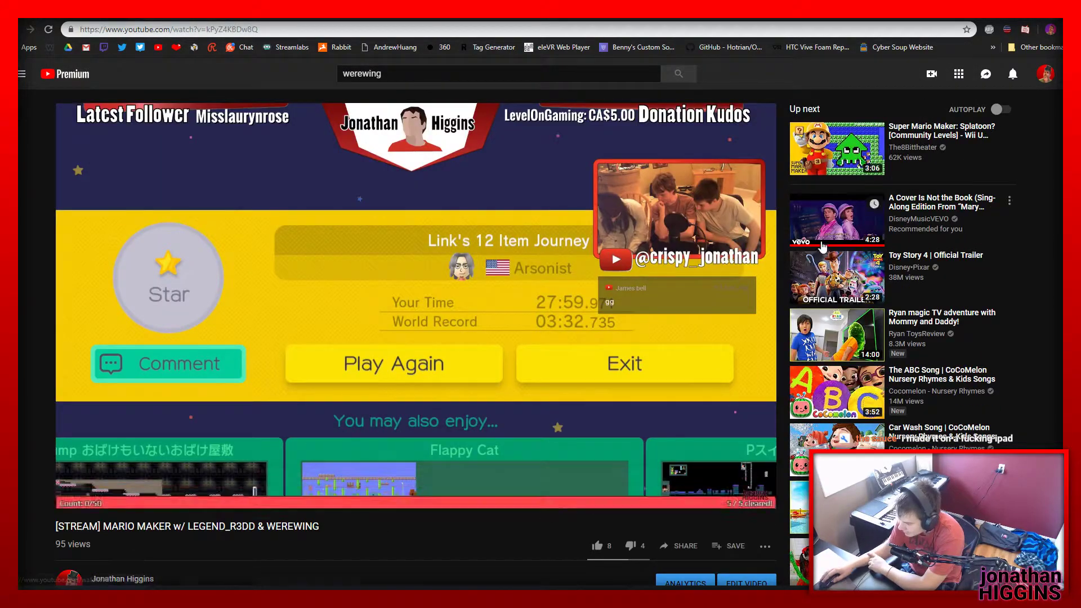
pyautogui.scroll(-6, 806, 262)
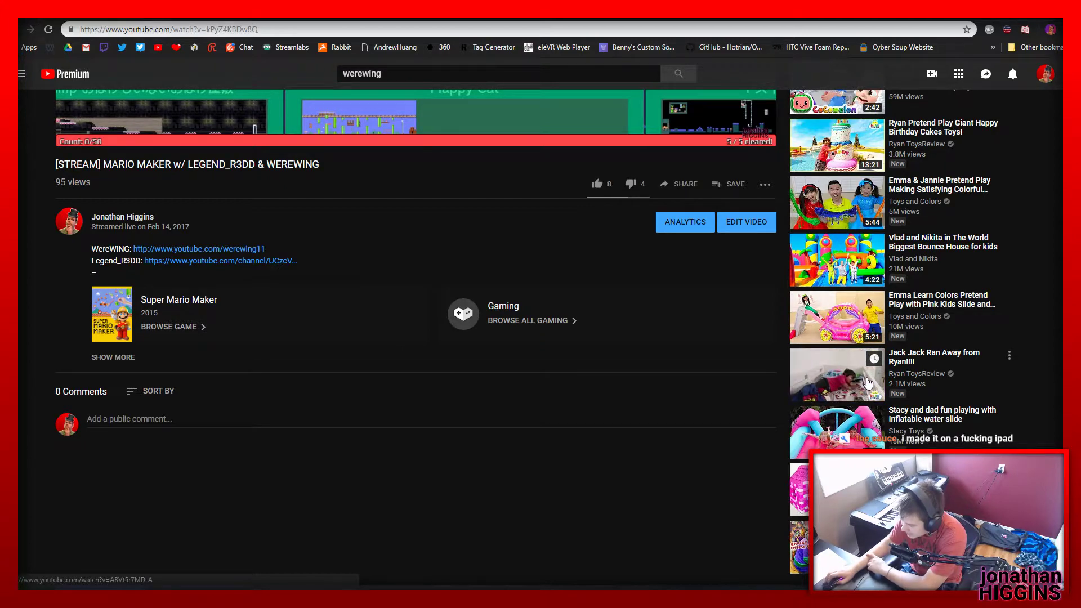
pyautogui.scroll(6, 805, 262)
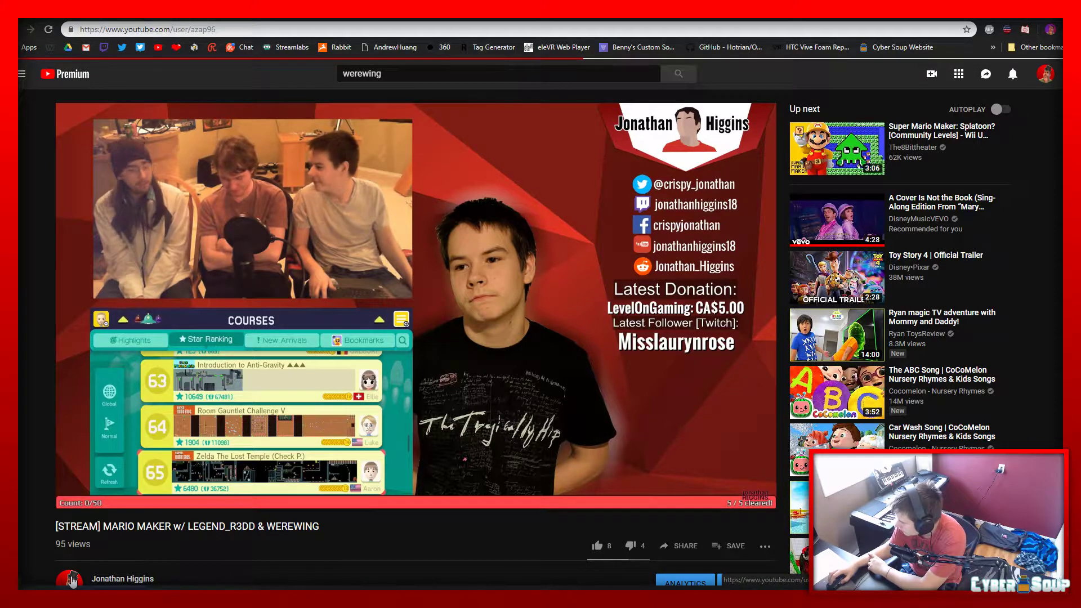
# Look over the own channel's home page and start the two-video Unscripted series from its created playlists
pyautogui.scroll(-12, 268, 434)
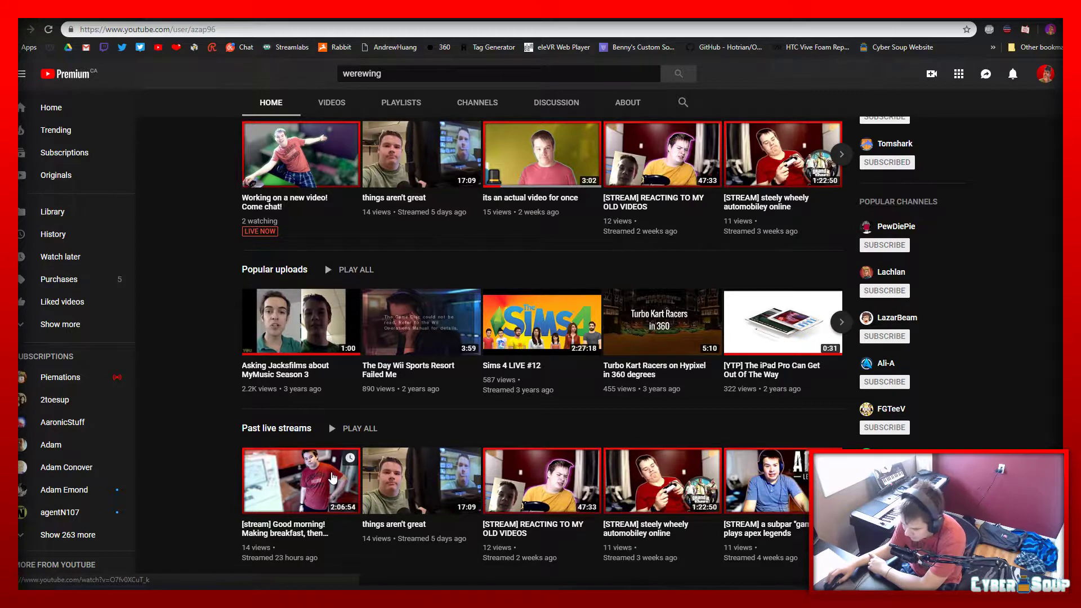
pyautogui.scroll(12, 335, 486)
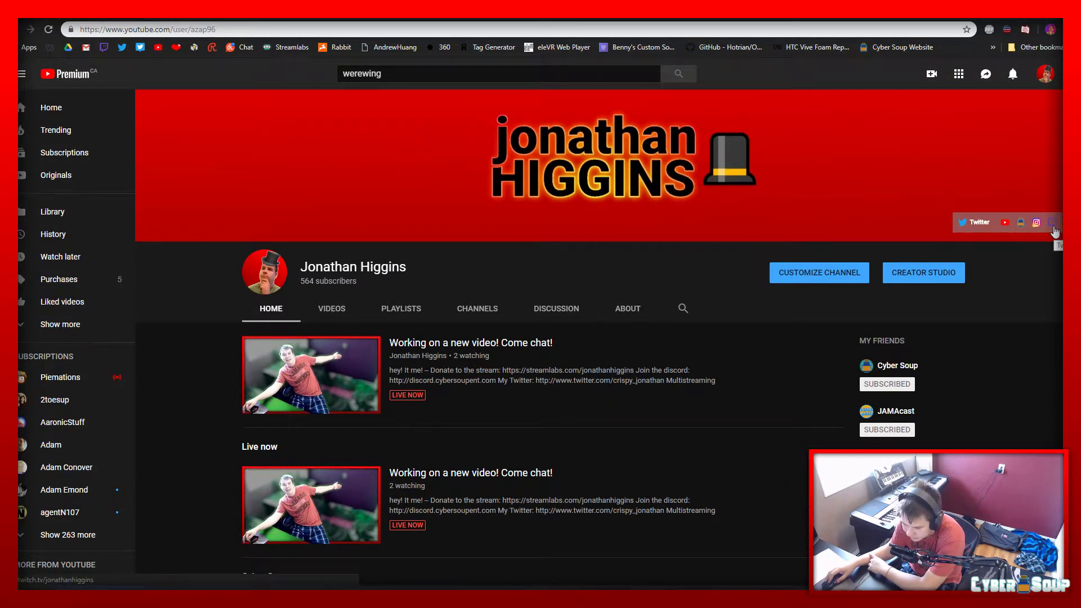
pyautogui.click(401, 310)
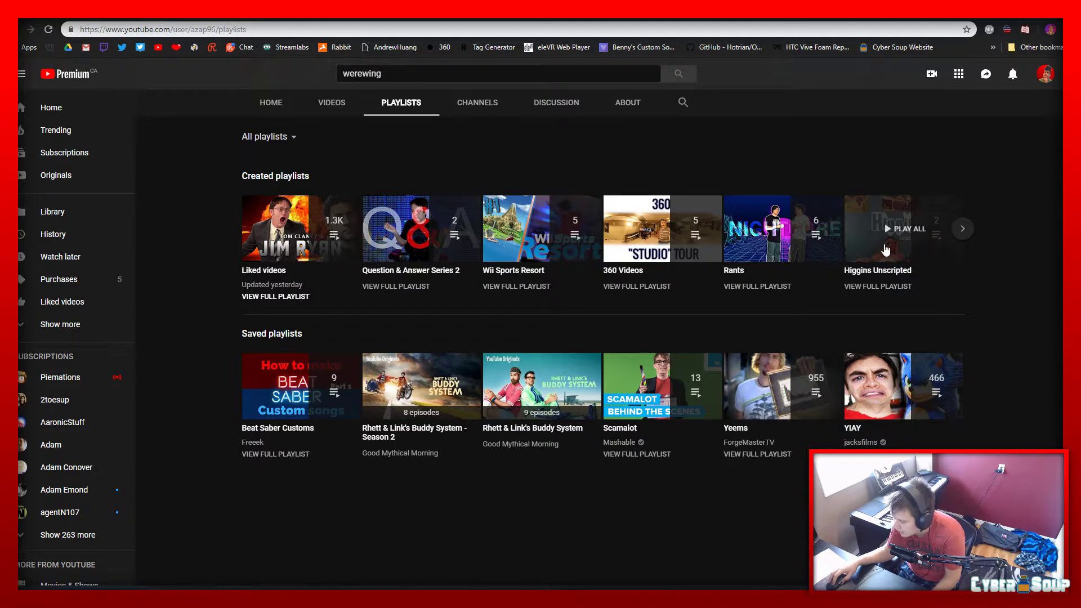
pyautogui.click(885, 245)
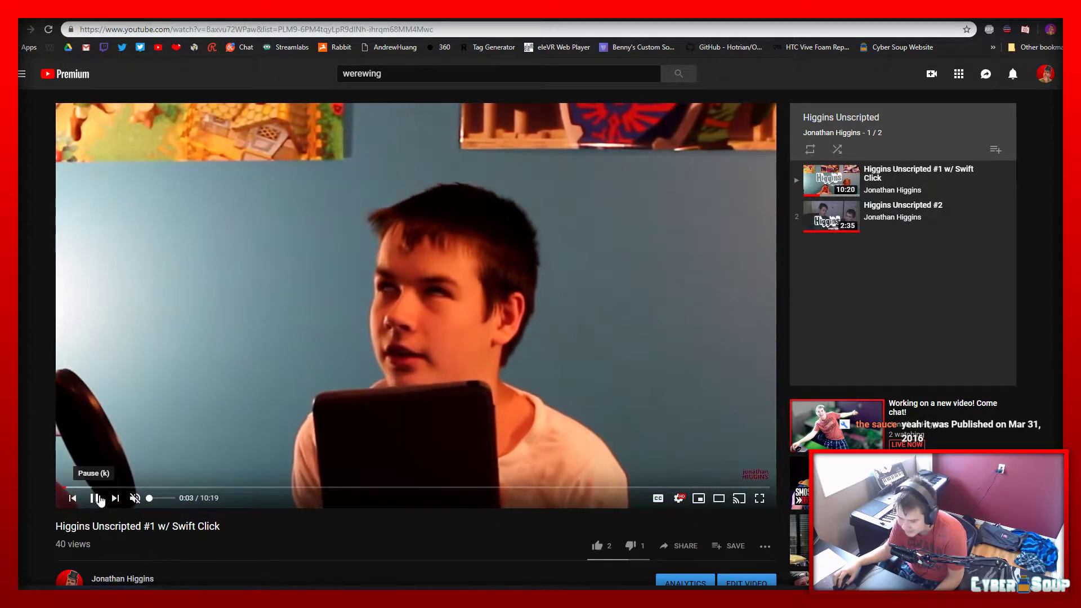
# Skip to 0:38 and further into Unscripted #1 w/ Swift Click, replay the passage before 2:08 with sound, and pause at 2:14
pyautogui.click(106, 487)
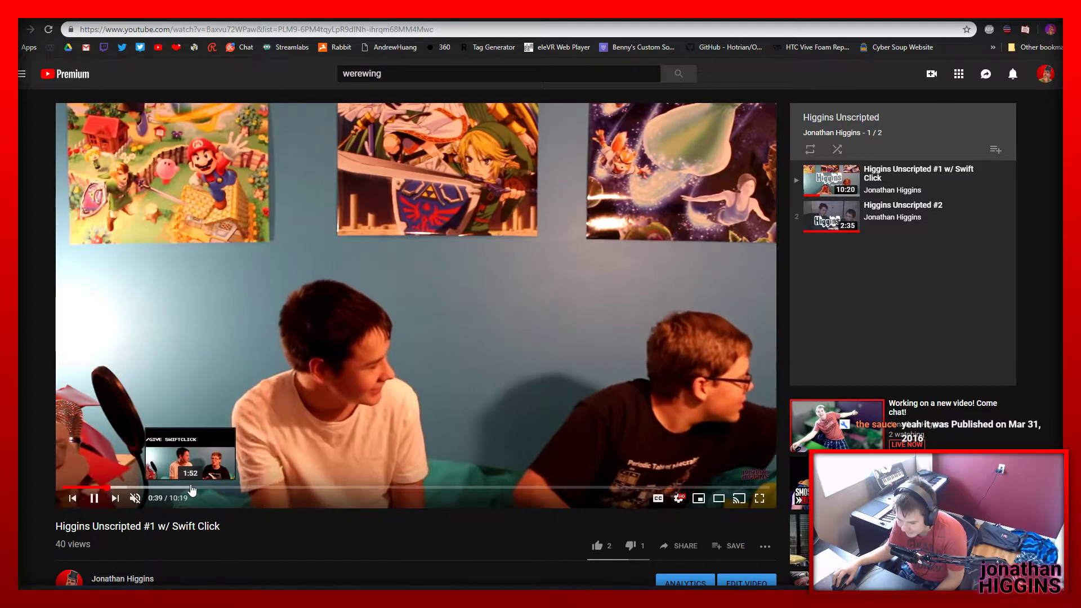
pyautogui.click(191, 488)
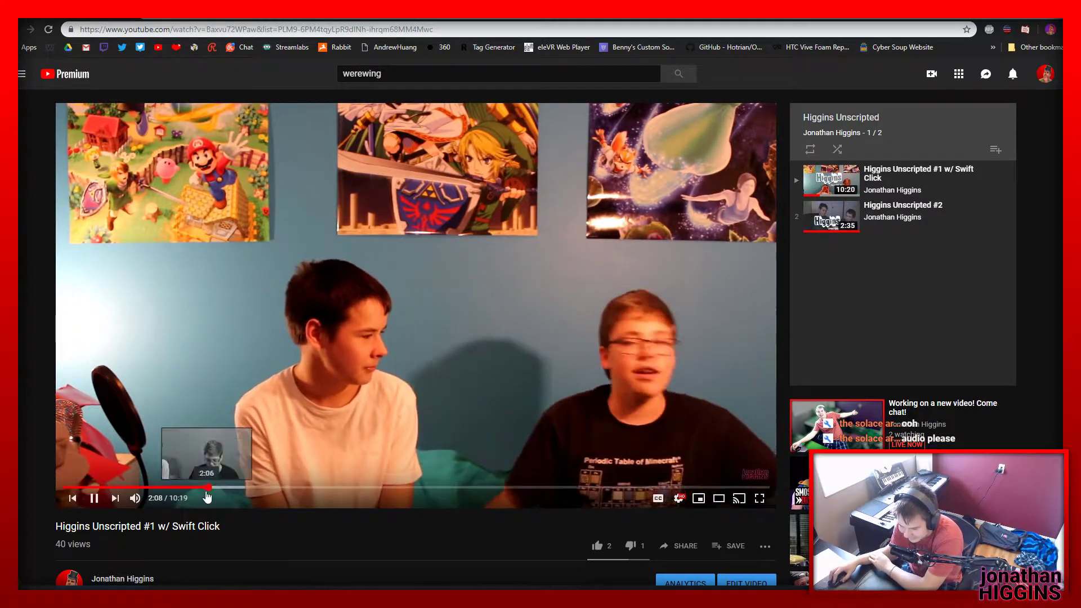
pyautogui.click(194, 487)
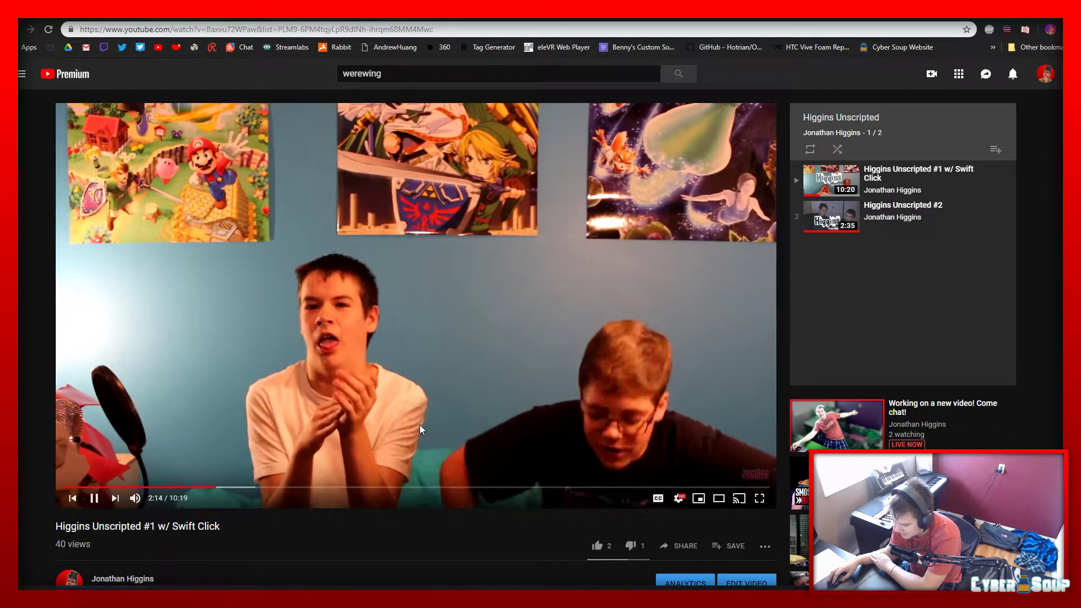
pyautogui.click(420, 424)
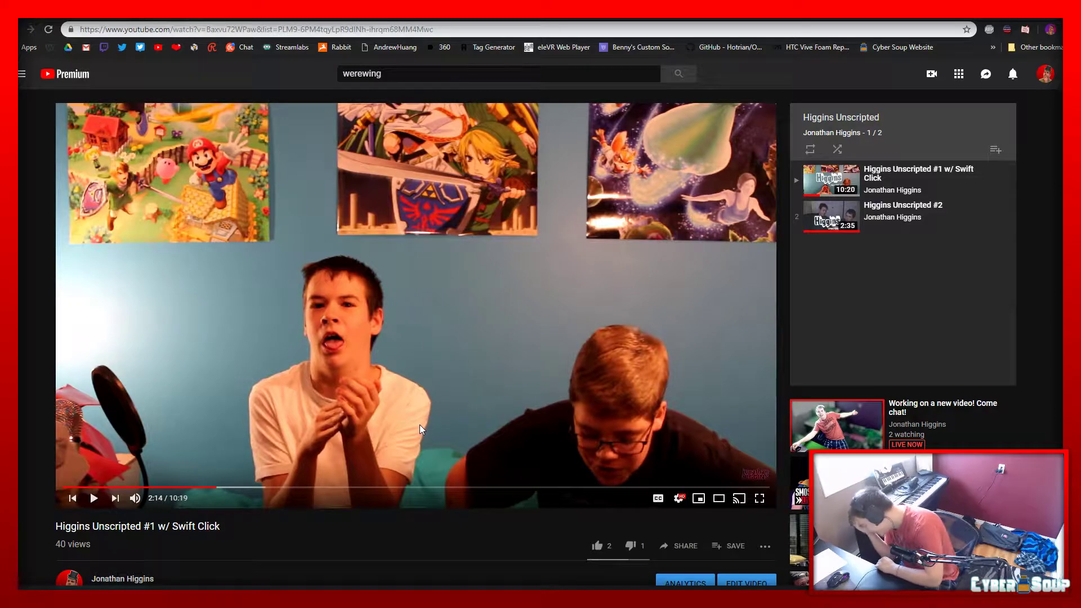
# Read the Unscripted #1 description and comments, show the replies to the second comment, and return to the channel's playlists
pyautogui.scroll(-4, 457, 401)
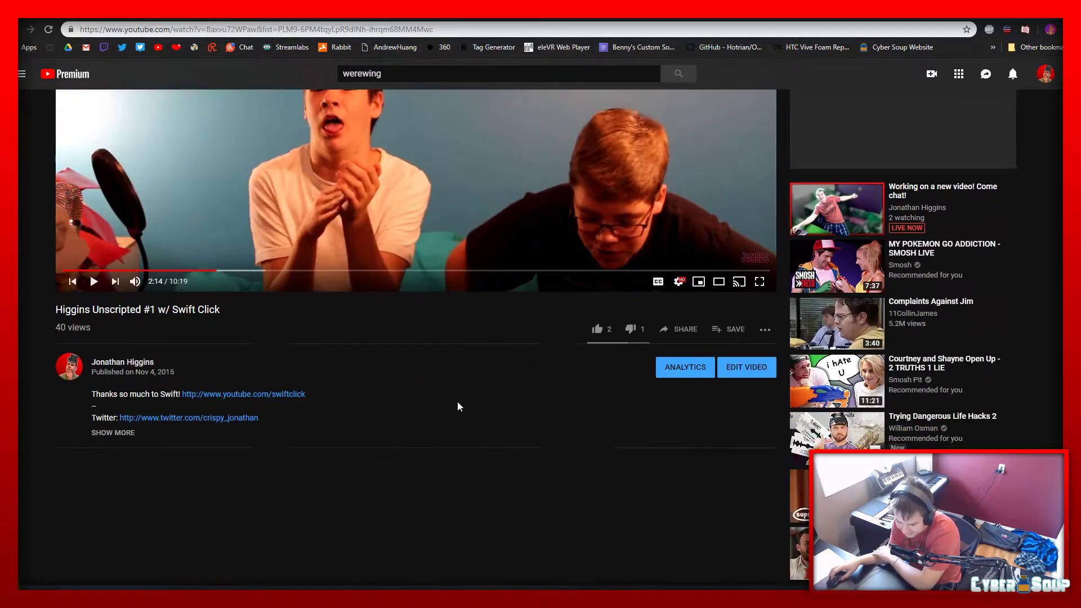
pyautogui.scroll(-4, 197, 489)
pyautogui.rightClick(165, 463)
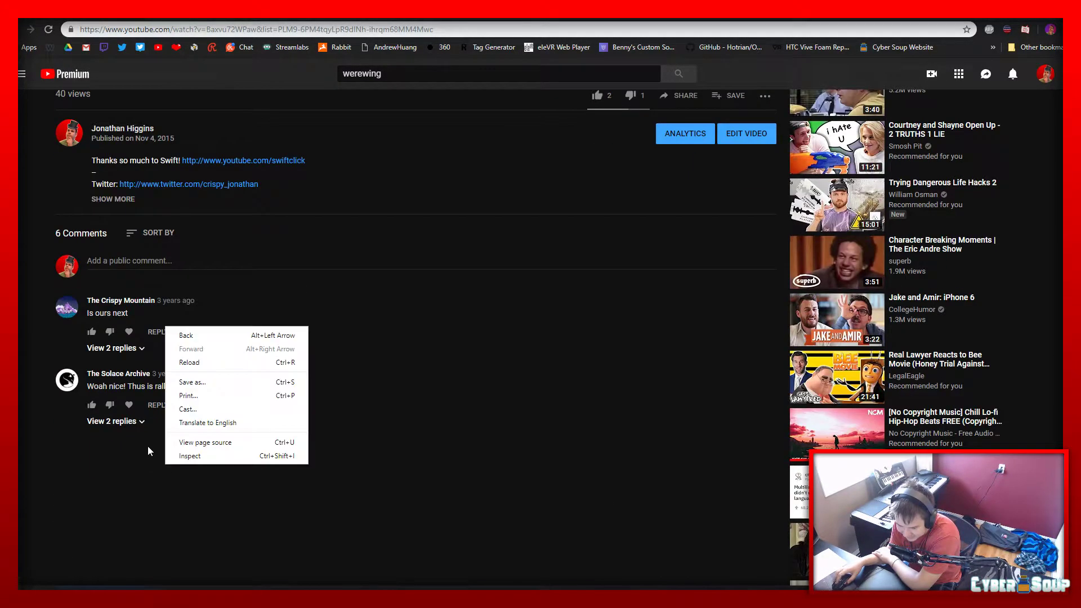
pyautogui.click(103, 439)
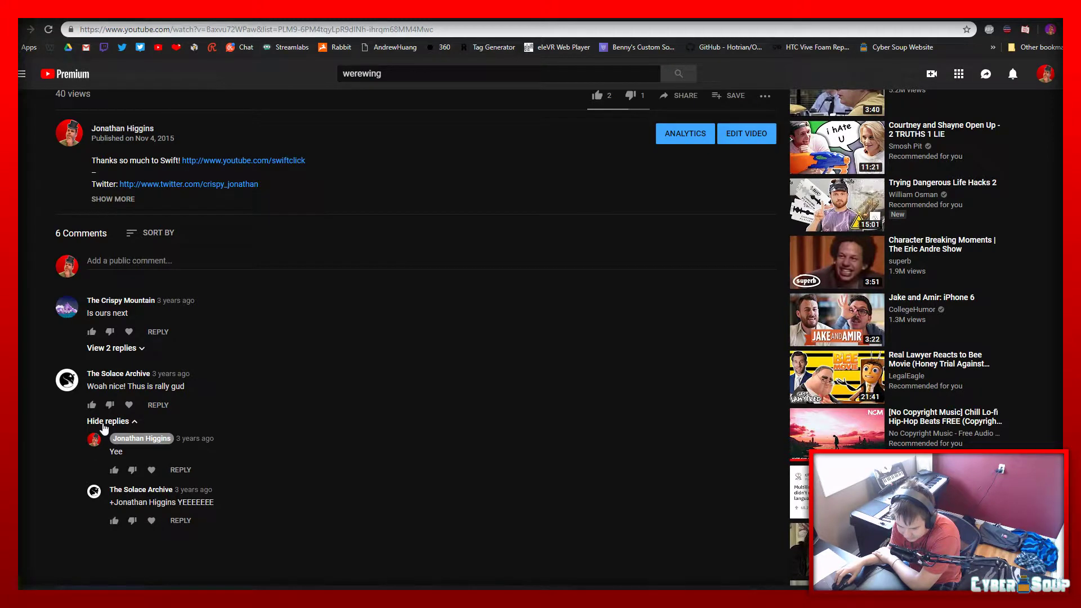
pyautogui.scroll(8, 413, 483)
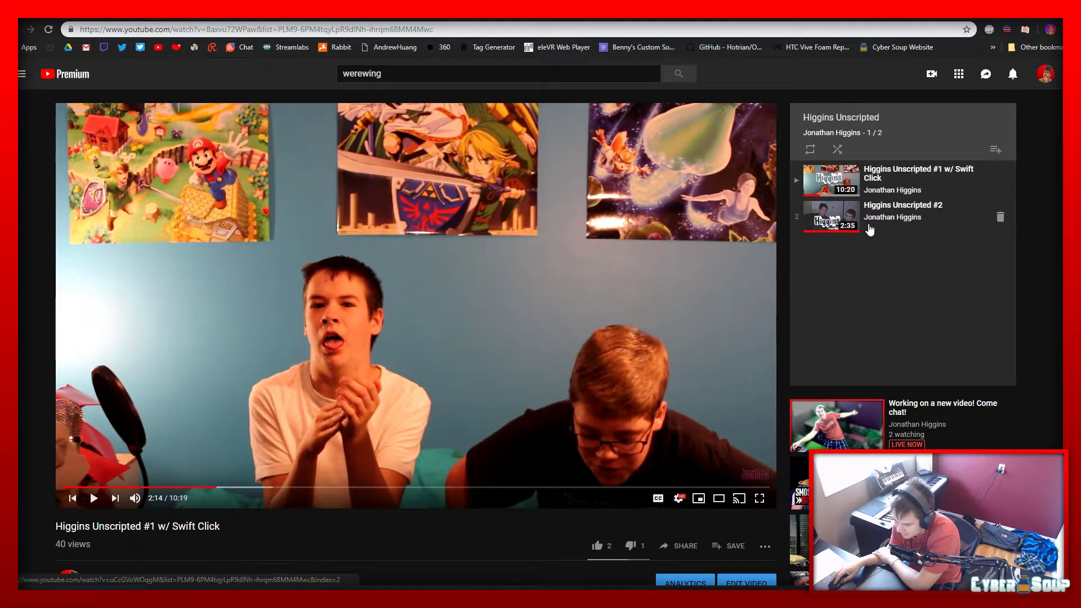
pyautogui.scroll(-5, 265, 467)
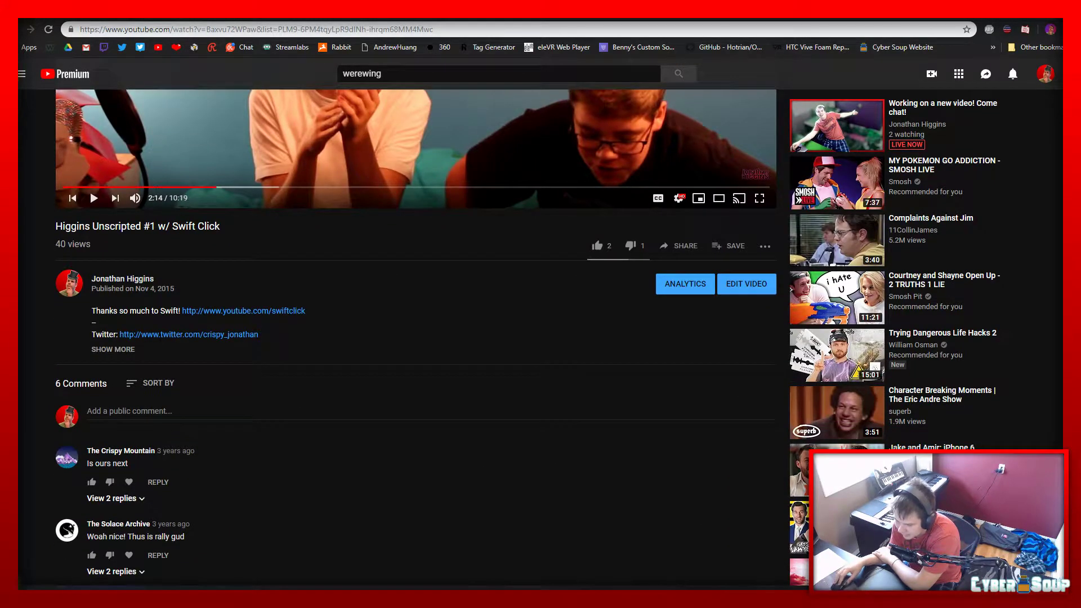
pyautogui.hotkey('alt', 'Left')
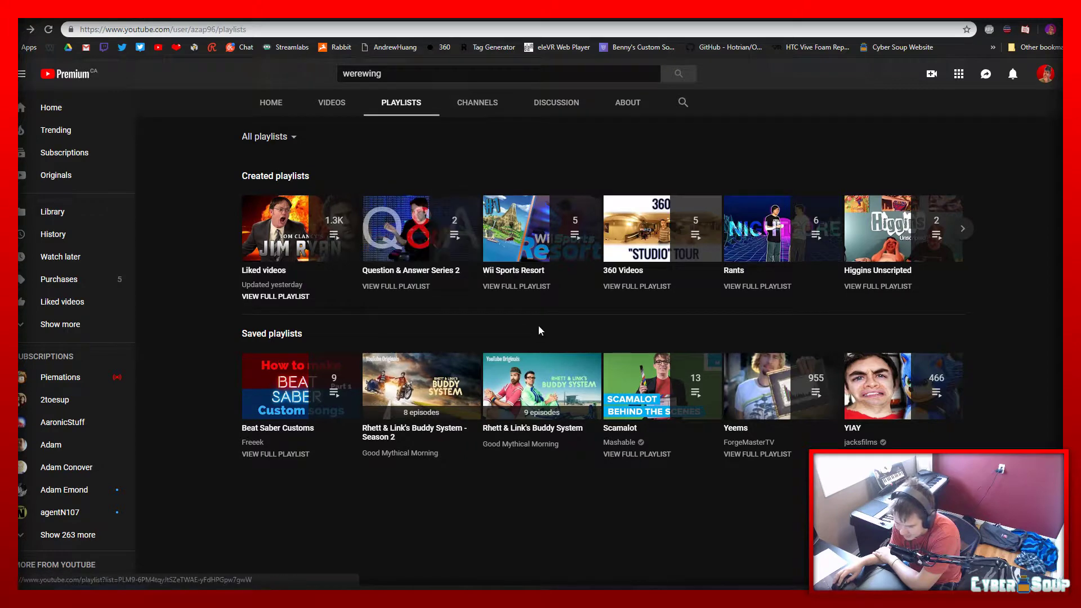
# Start the Wii Sports Resort playlist, watch its first video from 5:24 at a lower volume, skip to 6:55 and pause at 7:08
pyautogui.click(510, 272)
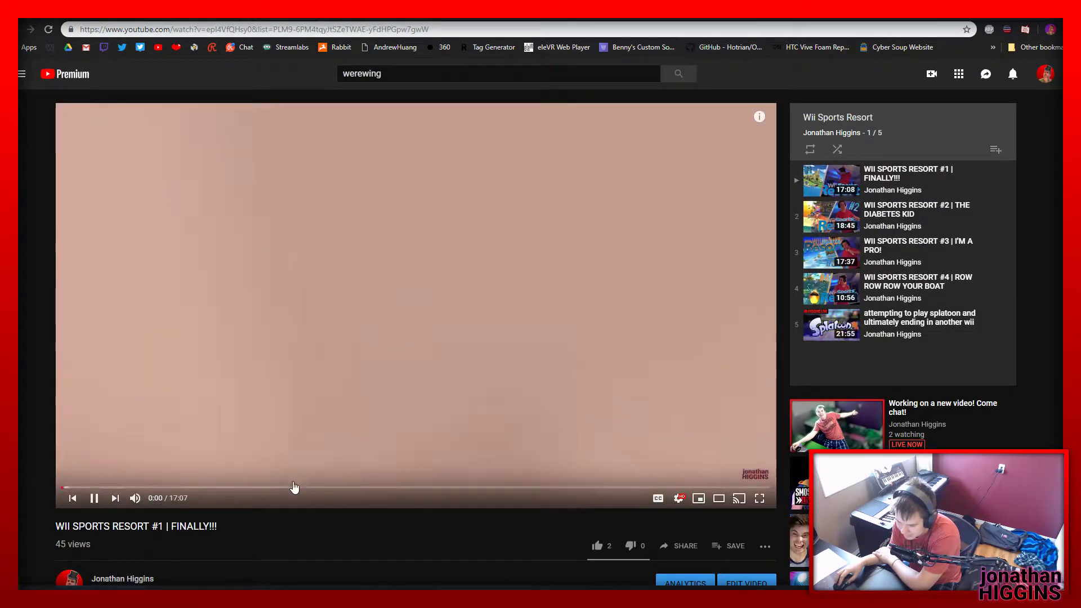
pyautogui.click(300, 426)
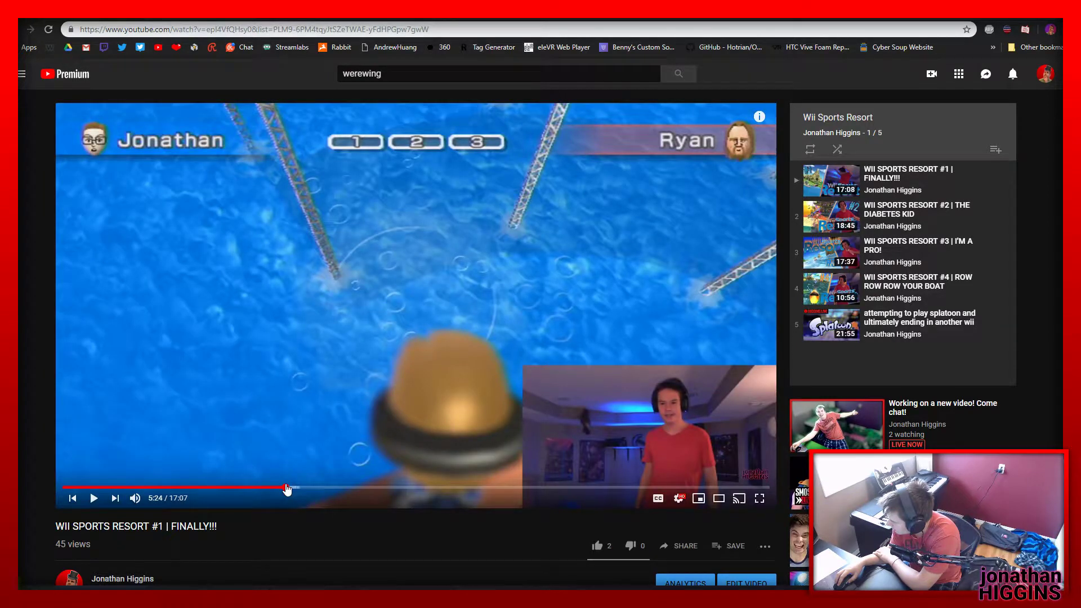
pyautogui.click(285, 439)
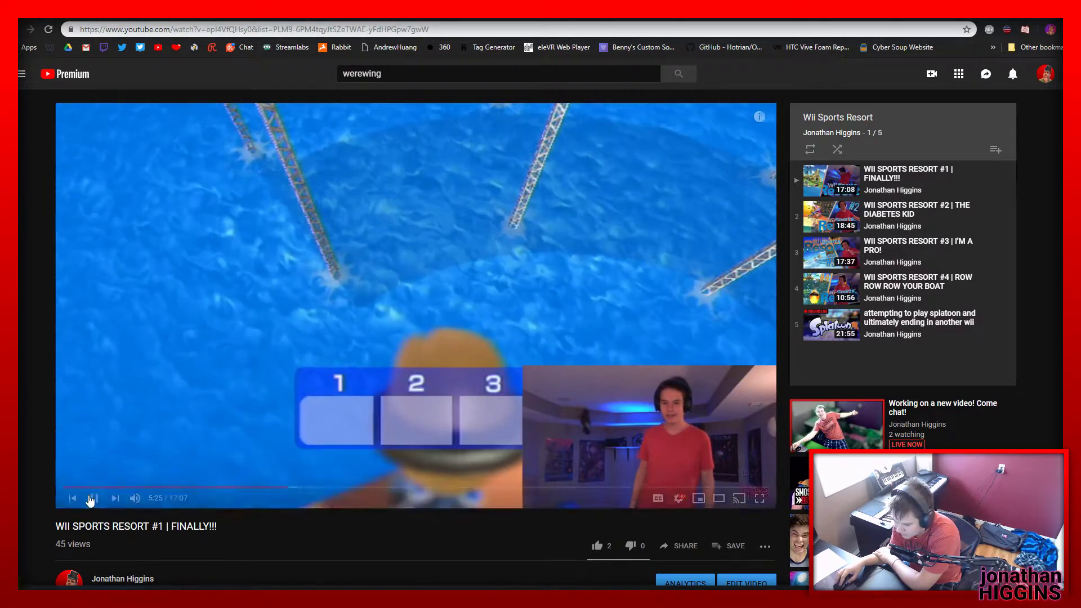
pyautogui.click(161, 498)
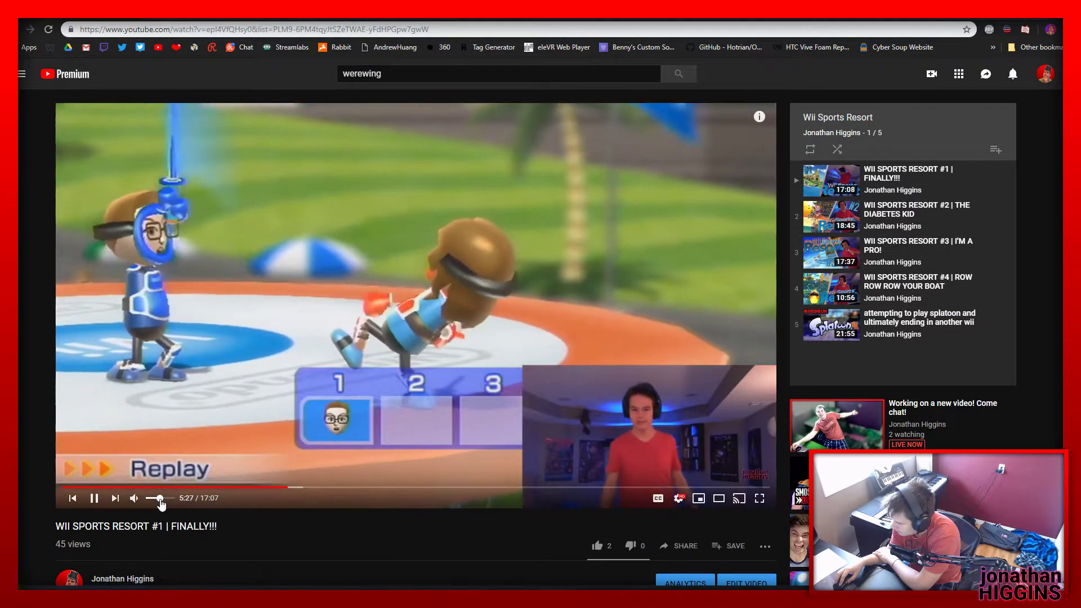
pyautogui.moveTo(161, 500); pyautogui.dragTo(153, 501)
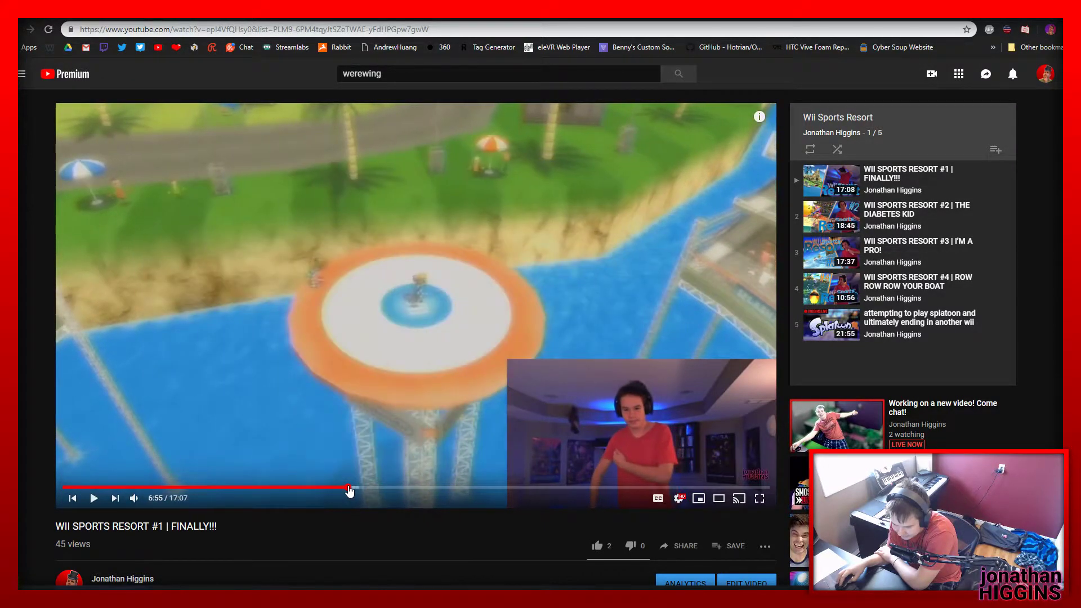
pyautogui.click(348, 487)
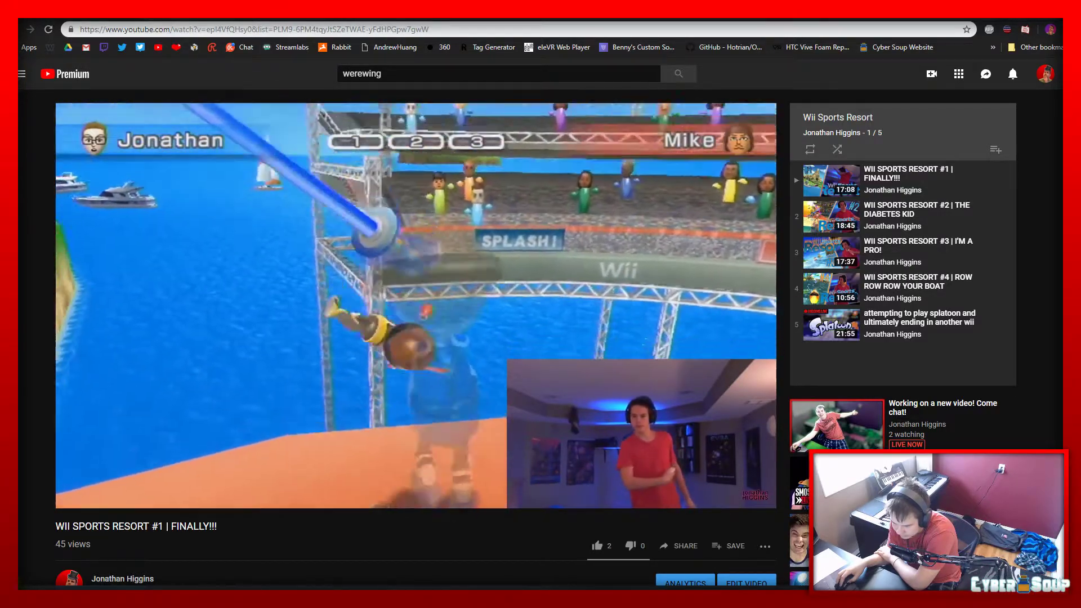
pyautogui.click(566, 321)
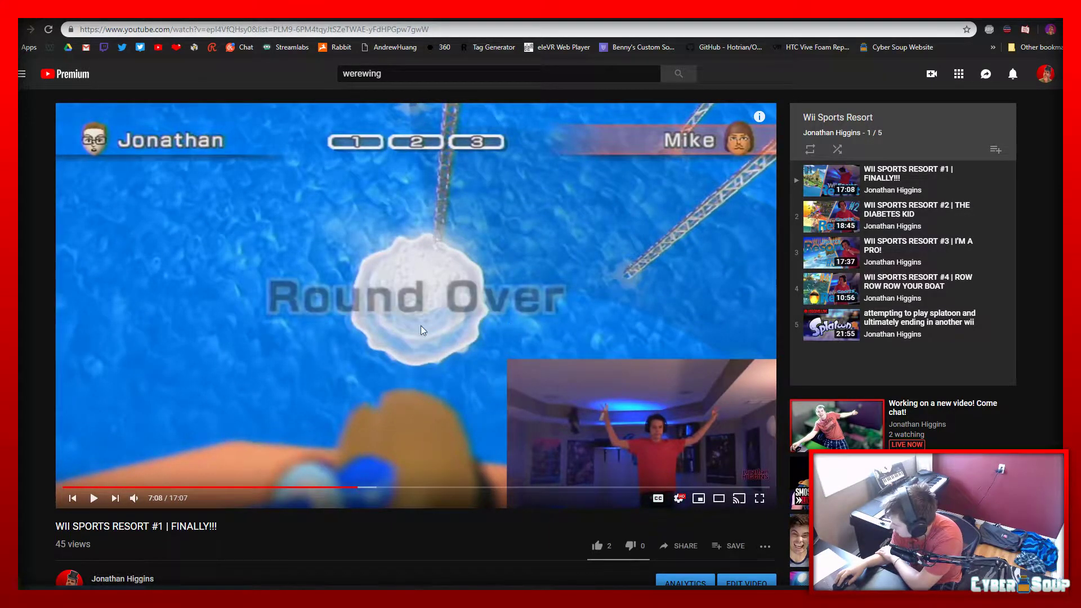
# Read the Wii Sports Resort #1 description and comments section, and return to the own channel's page
pyautogui.scroll(-8, 324, 530)
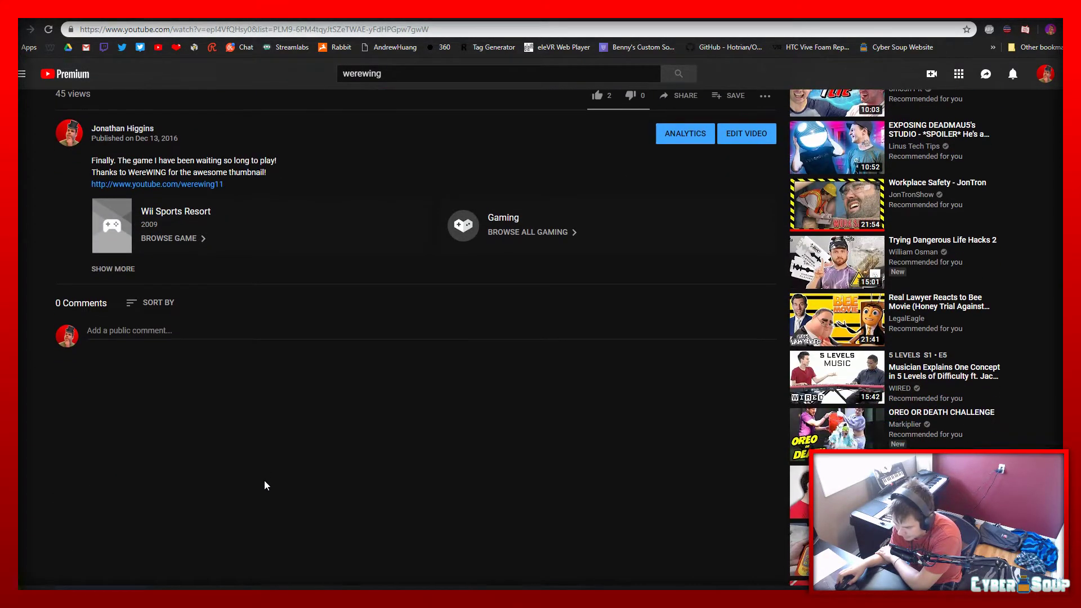
pyautogui.scroll(5, 264, 481)
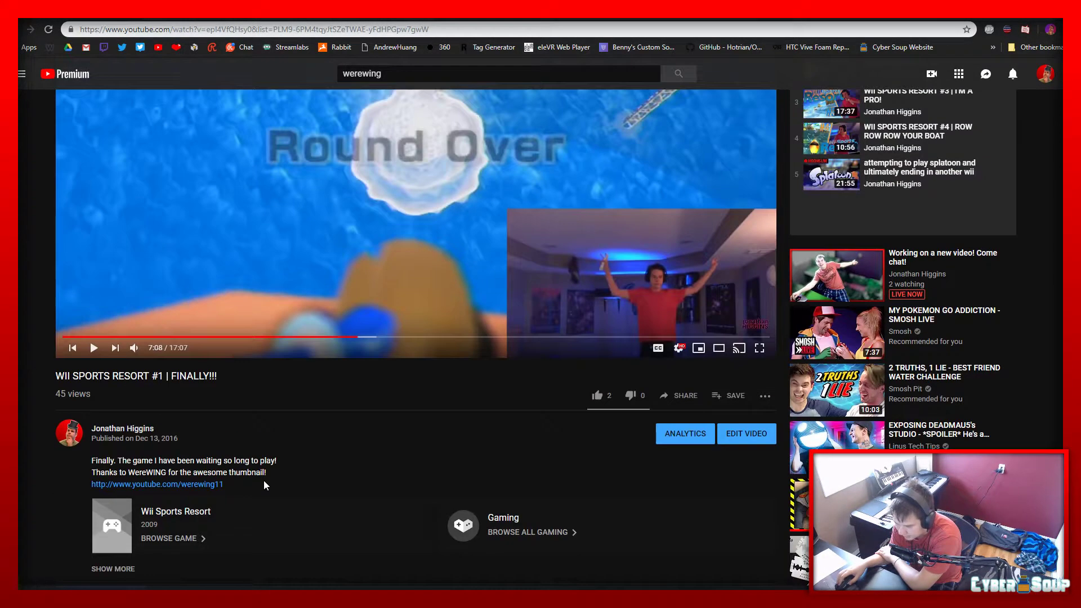
pyautogui.click(74, 434)
# Go to The Solace Archive channel from the own channel's home page and open its Classic Swift playlist
pyautogui.scroll(-5, 688, 426)
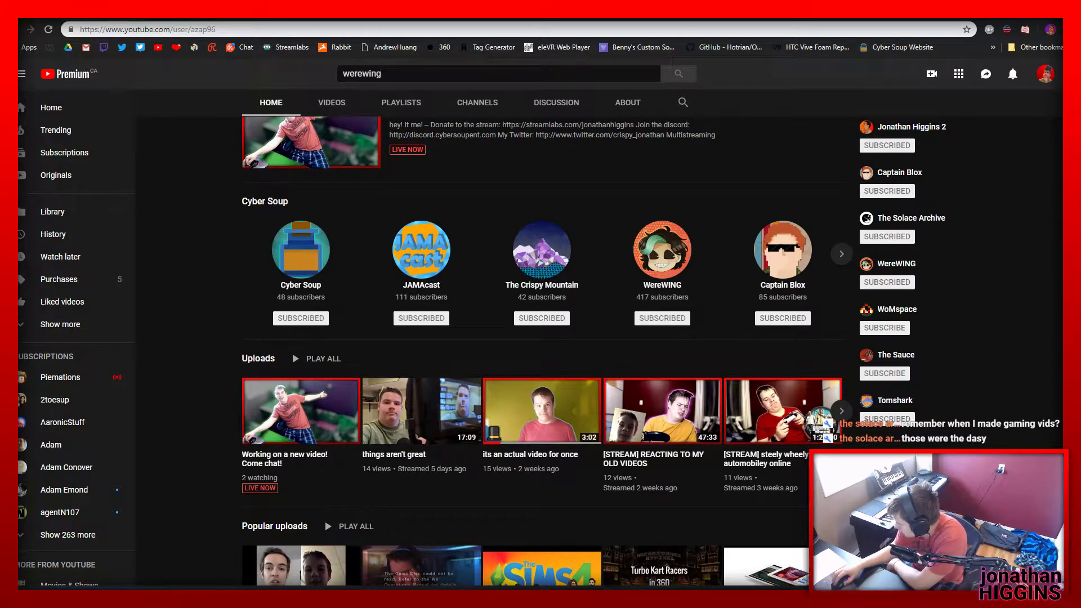
pyautogui.click(895, 223)
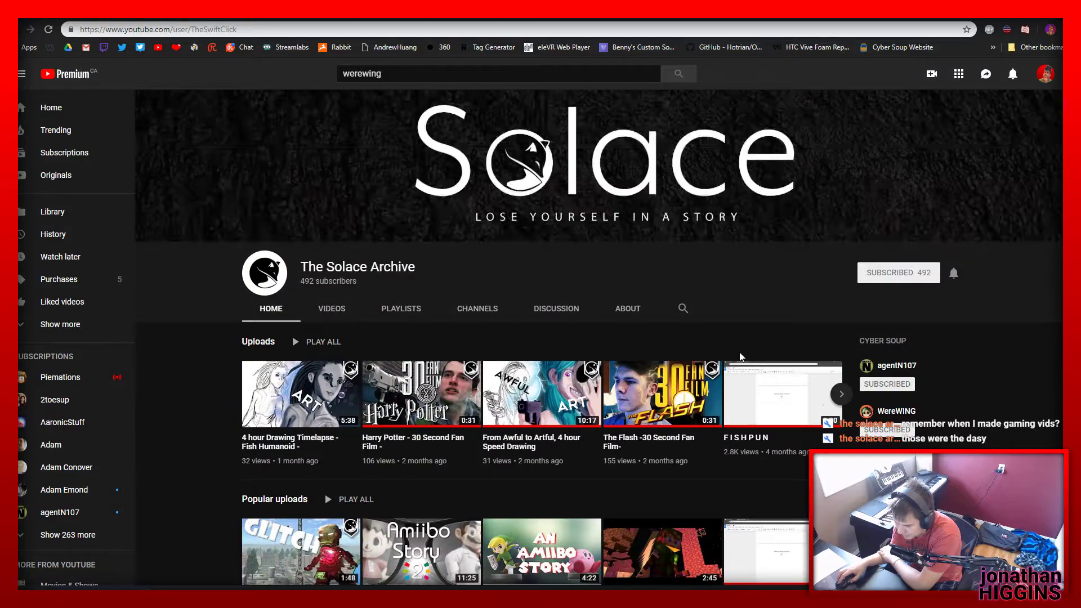
pyautogui.scroll(-4, 698, 363)
pyautogui.rightClick(526, 390)
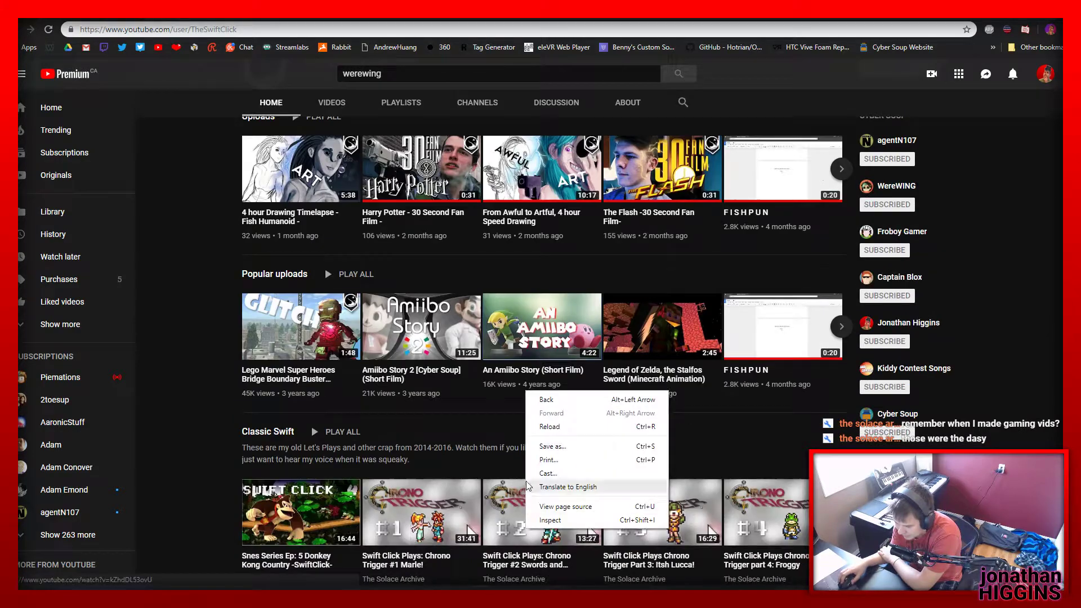
pyautogui.click(194, 385)
pyautogui.scroll(-3, 240, 329)
pyautogui.scroll(-1, 240, 329)
pyautogui.click(267, 285)
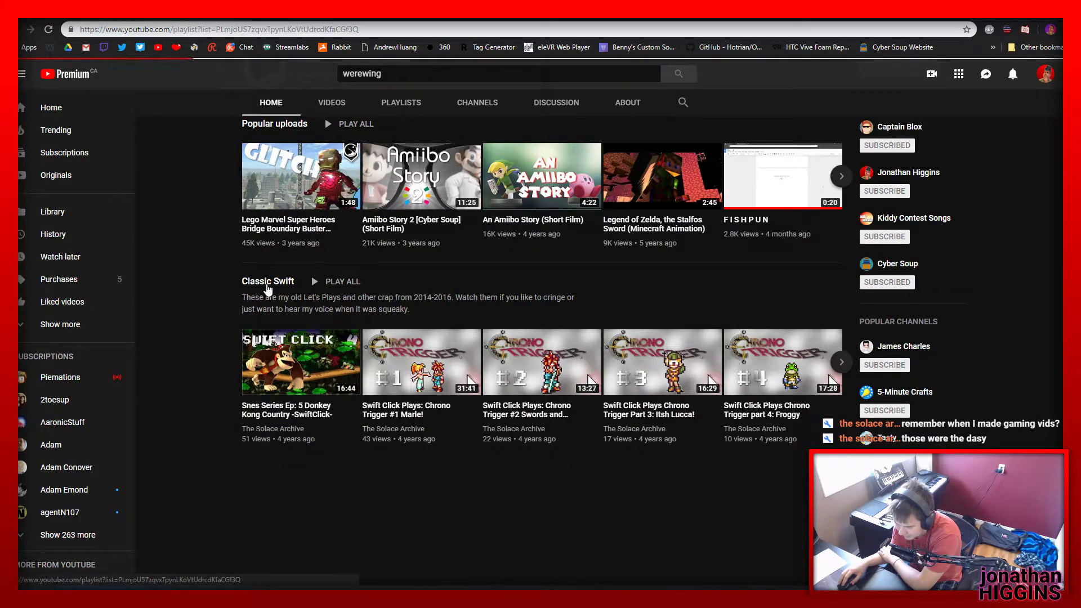
# Look through the videos in the Classic Swift playlist down to the last Twilight Princess HD episode
pyautogui.scroll(-10, 548, 373)
pyautogui.scroll(-12, 548, 374)
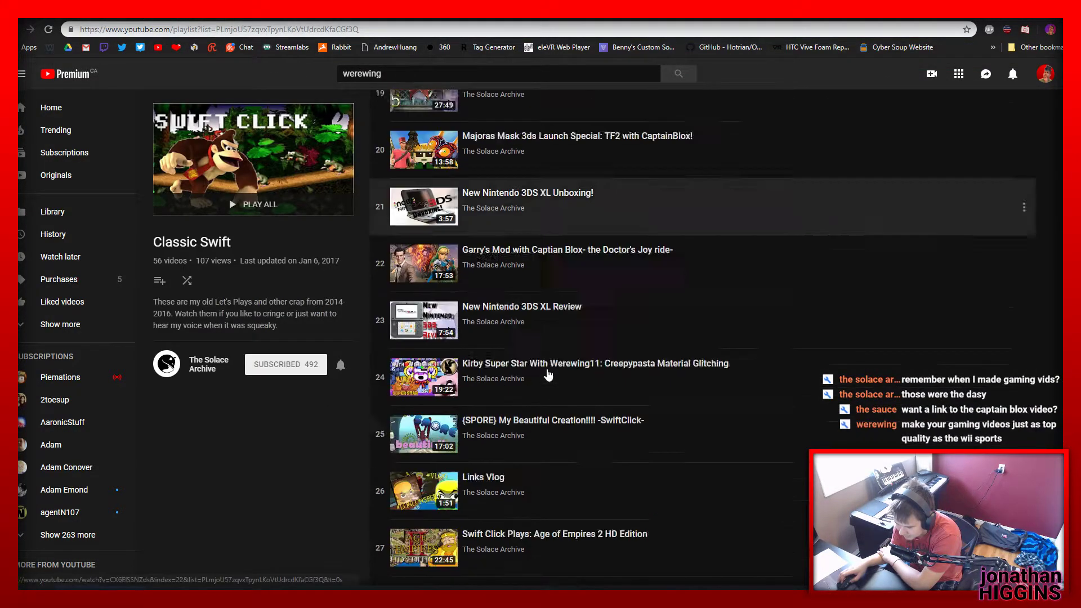
pyautogui.scroll(8, 547, 373)
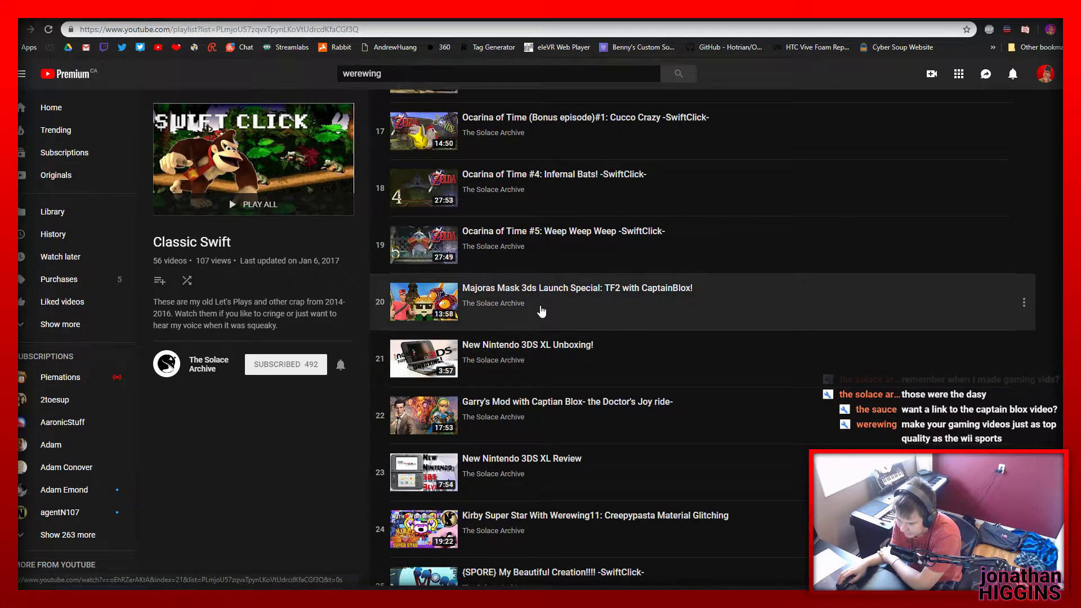
pyautogui.scroll(-6, 541, 311)
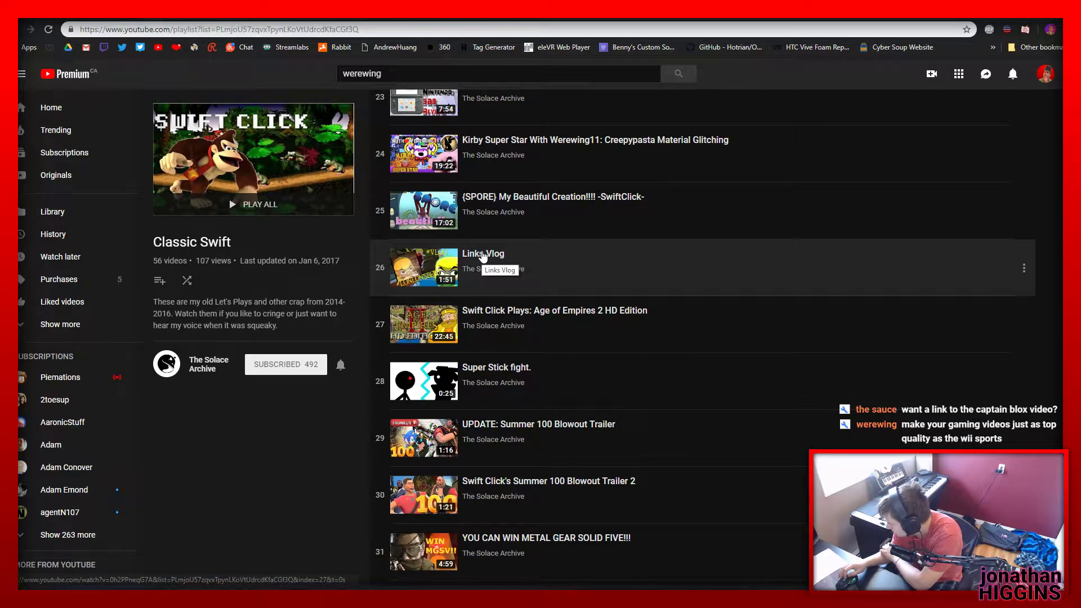
pyautogui.scroll(-11, 482, 256)
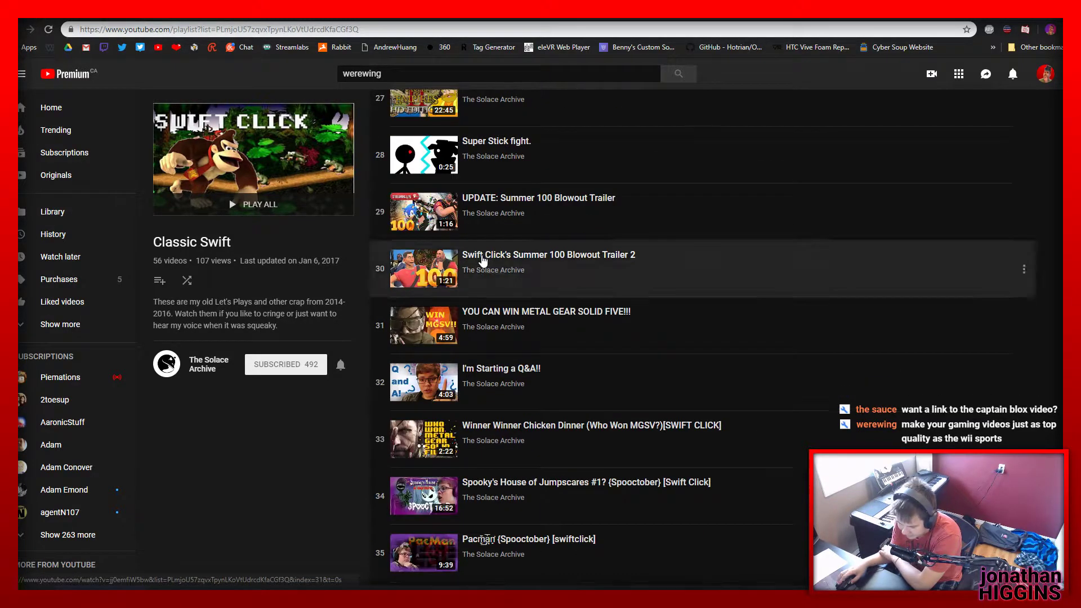
pyautogui.scroll(-10, 481, 284)
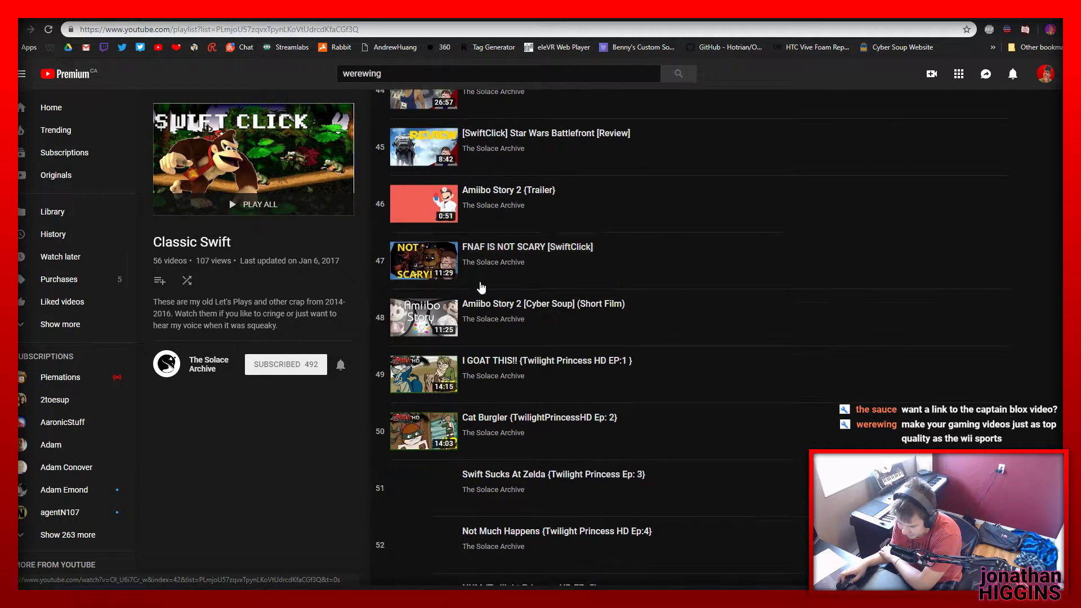
pyautogui.scroll(-4, 473, 281)
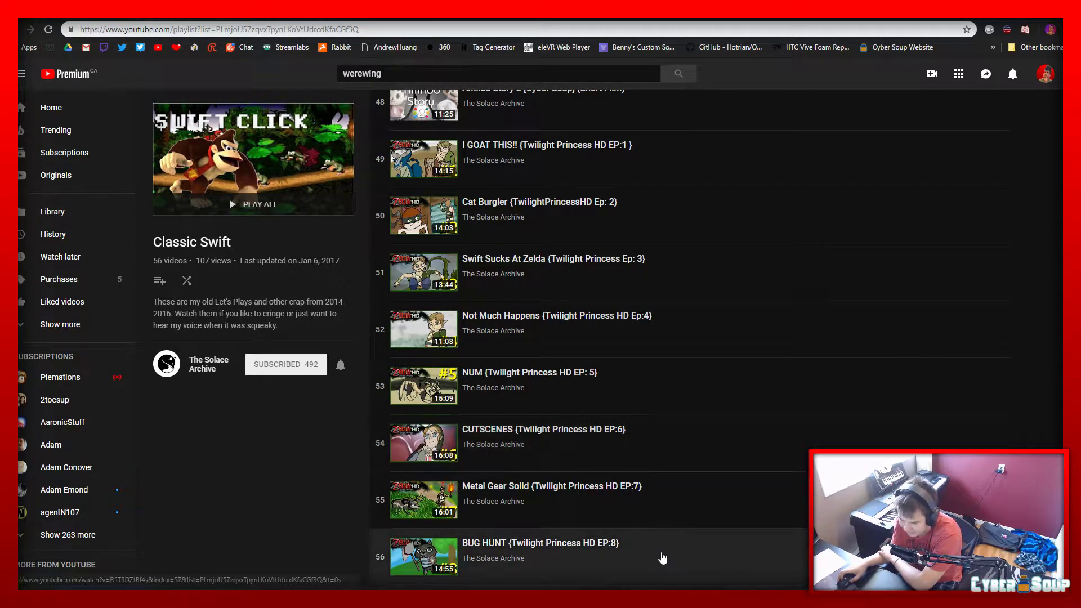
# Play the first Twilight Princess HD episode, I GOAT THIS!!, from the playlist and pause it at 0:08
pyautogui.scroll(4, 664, 535)
pyautogui.click(570, 376)
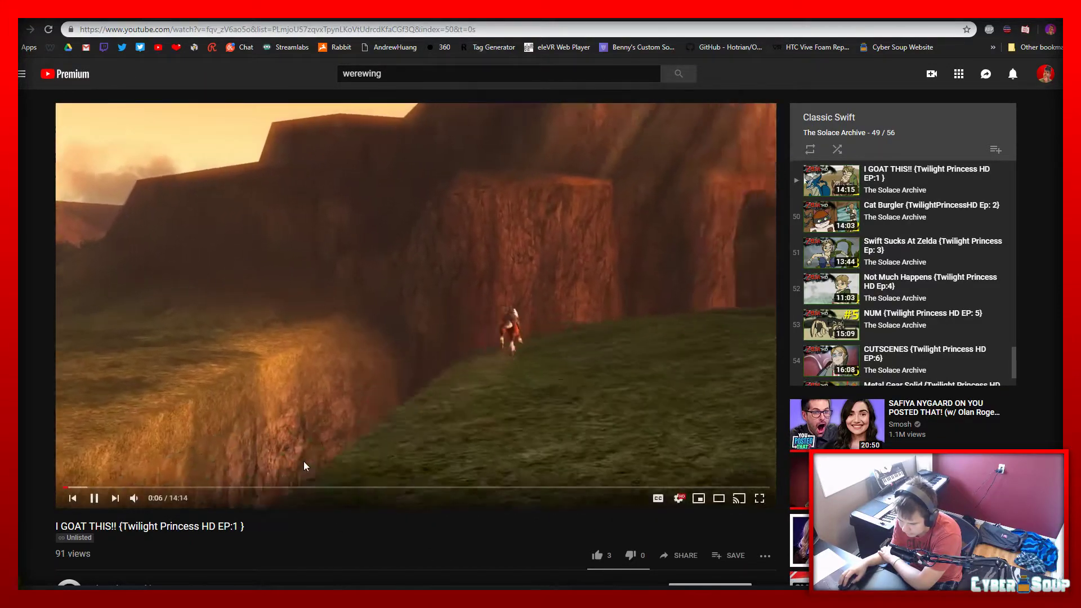
pyautogui.click(352, 386)
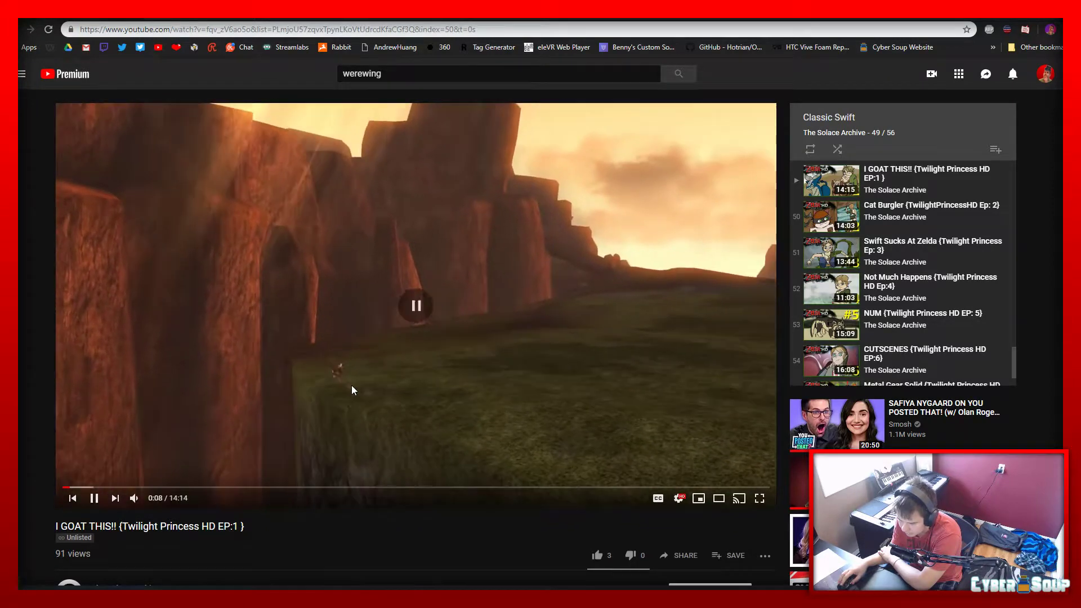
# Read the description and comments of the first Twilight Princess HD episode and show the reply to the second comment
pyautogui.scroll(-2, 902, 288)
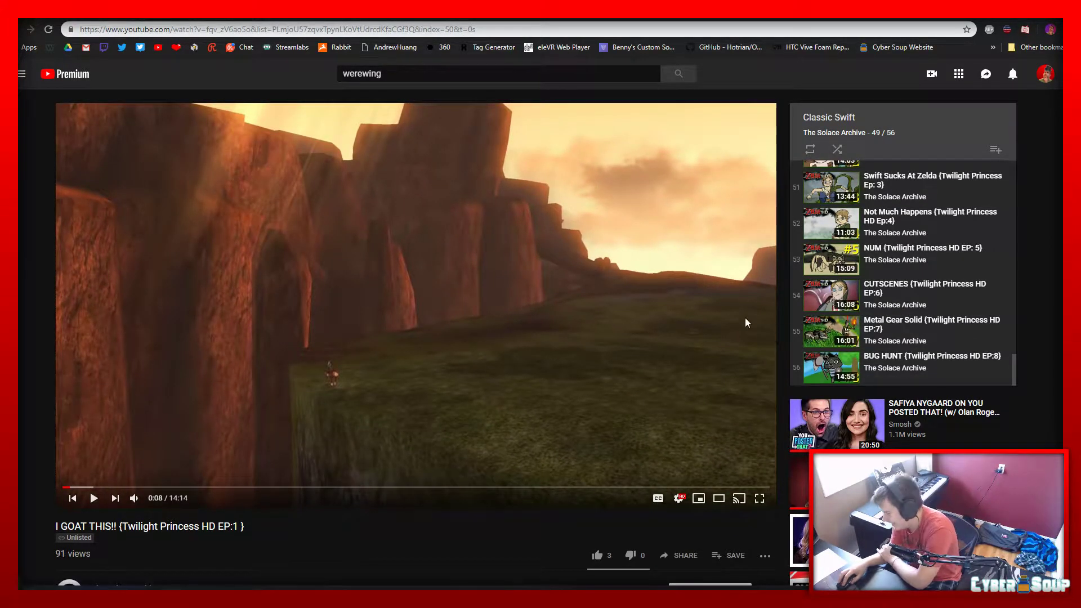
pyautogui.scroll(-6, 397, 349)
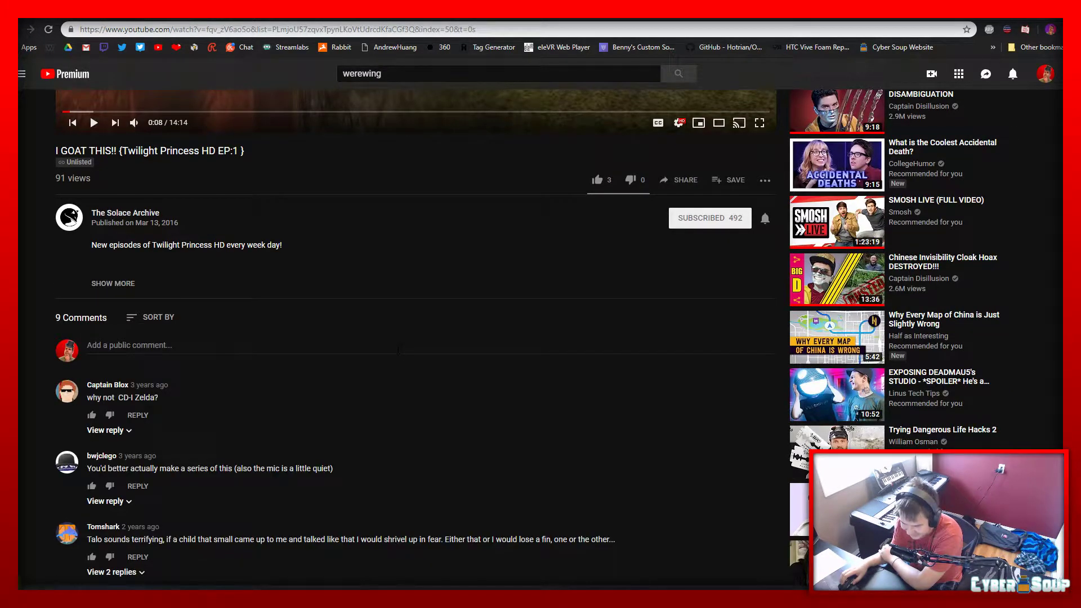
pyautogui.scroll(-4, 399, 349)
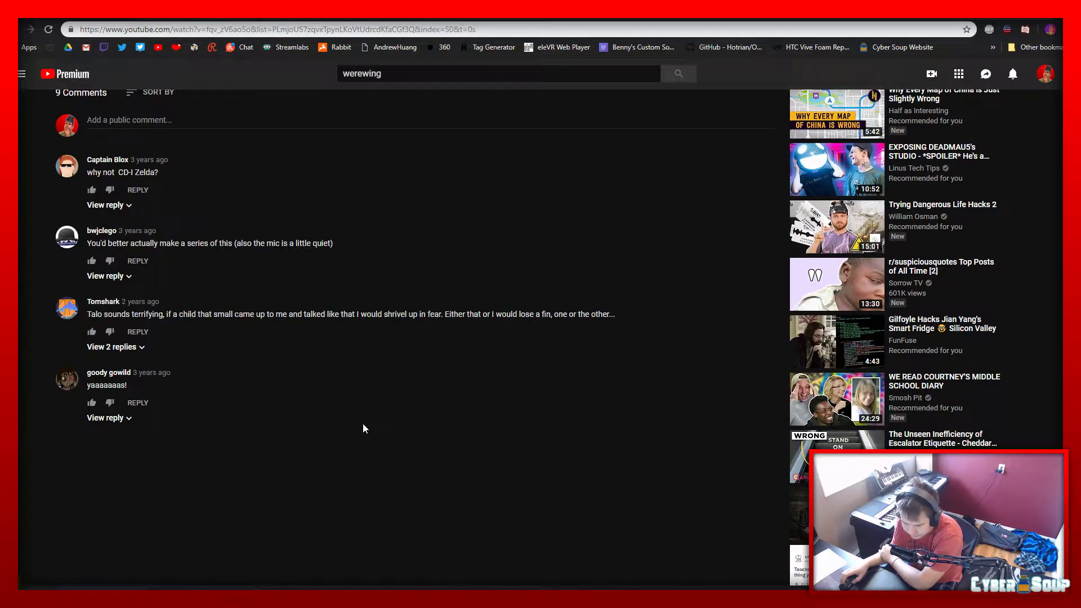
pyautogui.click(105, 276)
pyautogui.scroll(10, 617, 363)
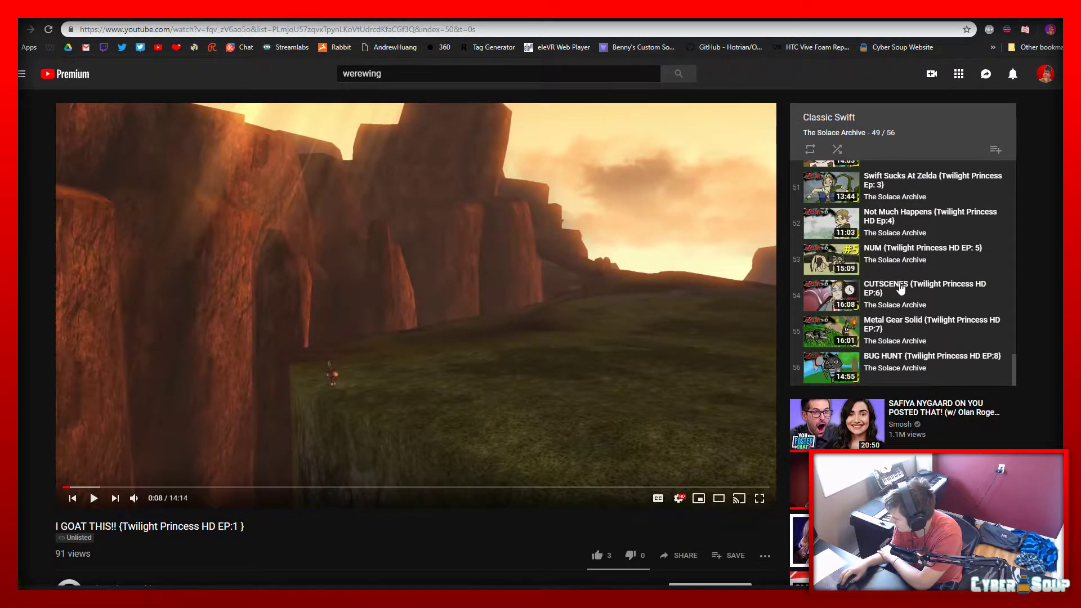
# Look over the remaining Twilight Princess episodes in the playlist queue and recheck the video's comments
pyautogui.scroll(-5, 901, 288)
pyautogui.scroll(5, 897, 316)
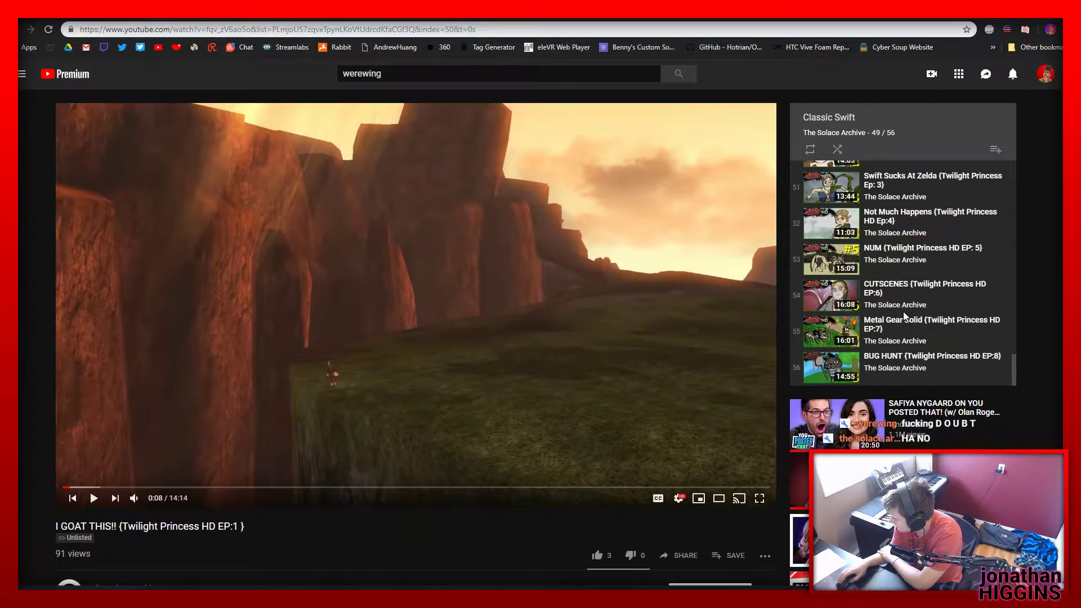
pyautogui.scroll(3, 904, 317)
pyautogui.scroll(-3, 902, 313)
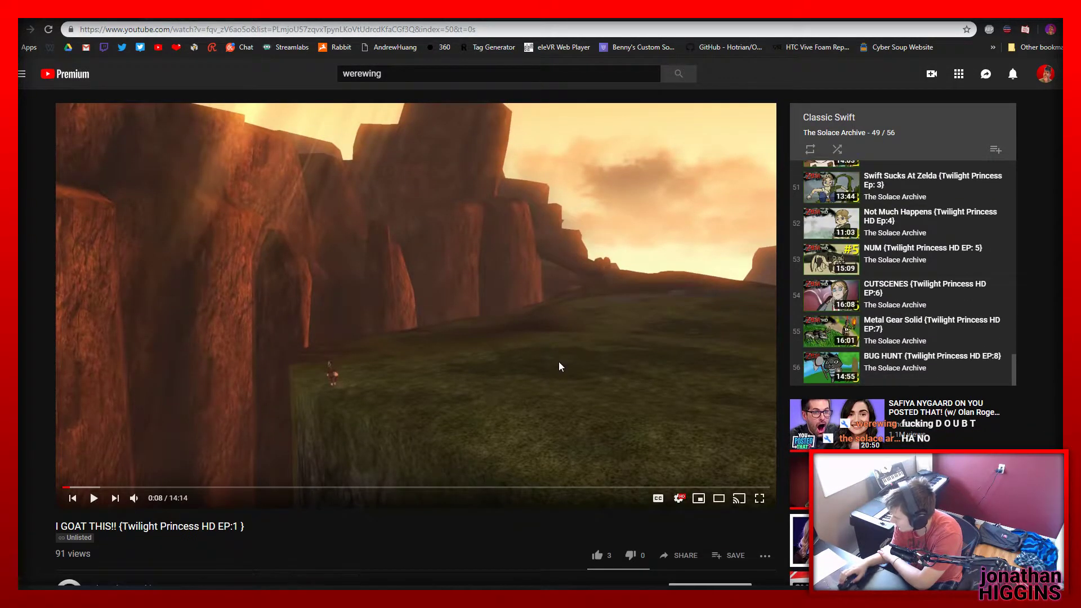
pyautogui.scroll(-6, 558, 362)
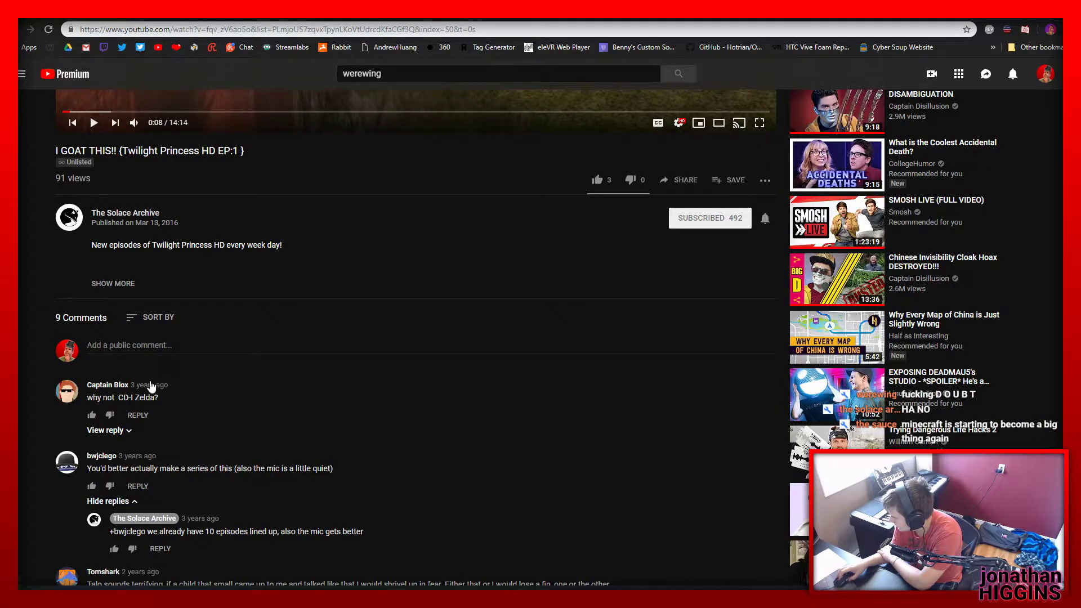
# Look over The Solace Archive channel's home page and go back to the own channel
pyautogui.scroll(6, 143, 422)
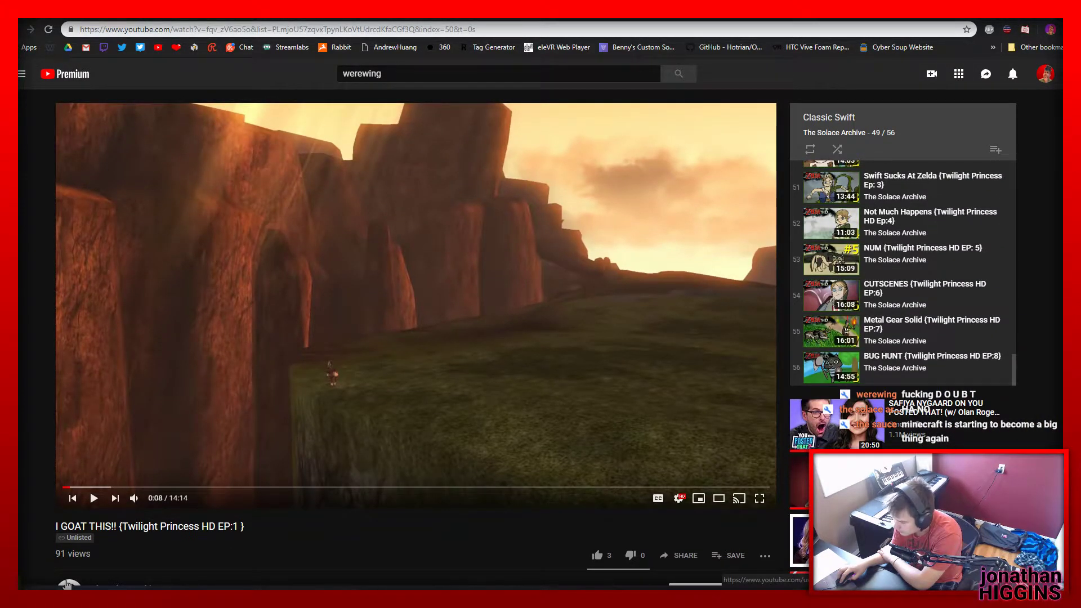
pyautogui.click(66, 584)
pyautogui.scroll(-5, 355, 404)
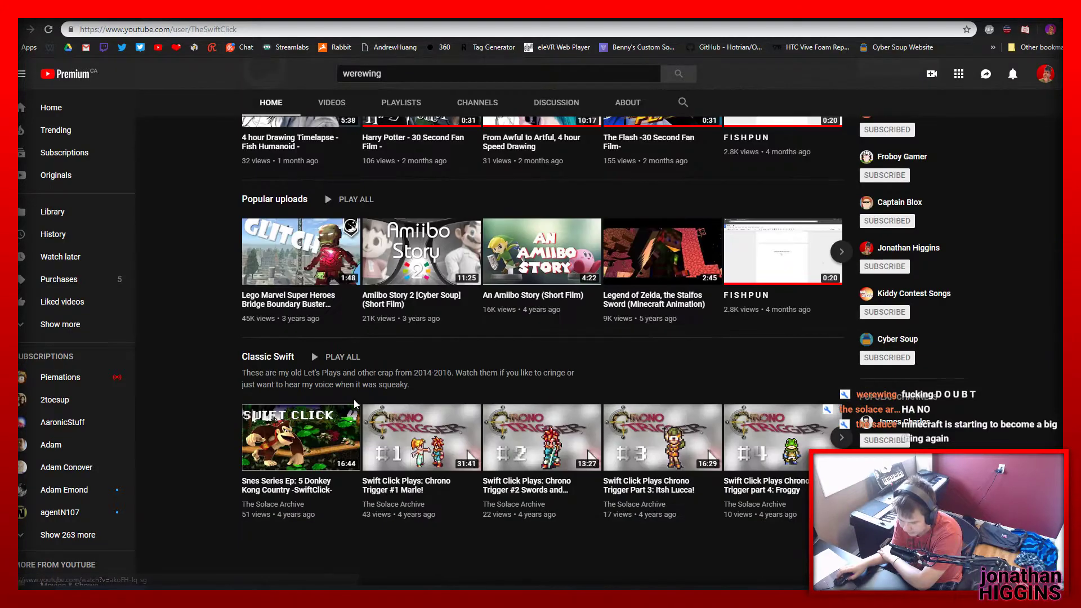
pyautogui.scroll(5, 536, 305)
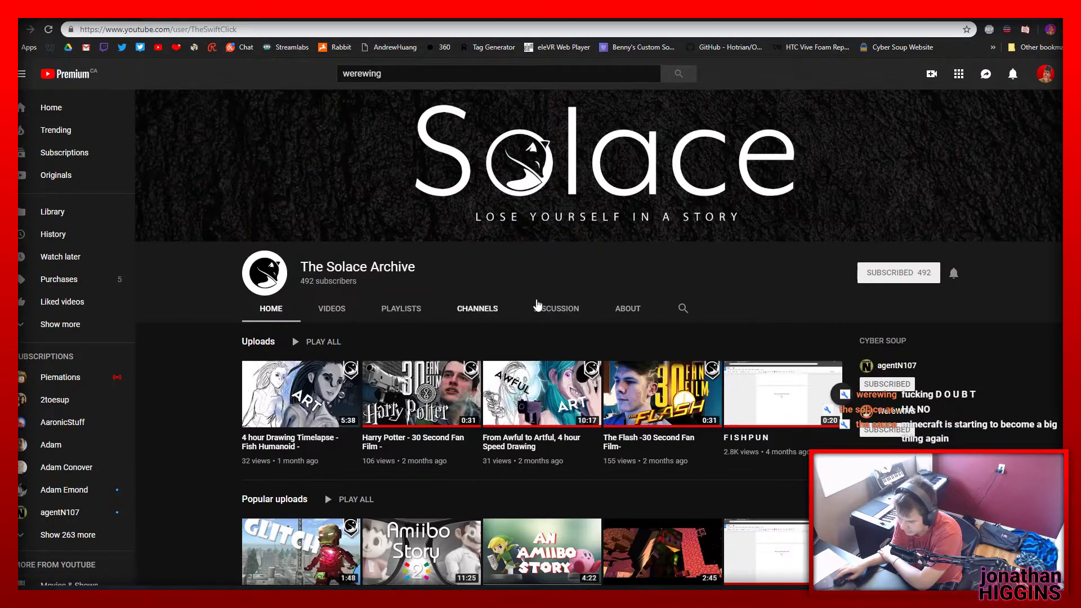
pyautogui.click(1042, 75)
pyautogui.click(1022, 142)
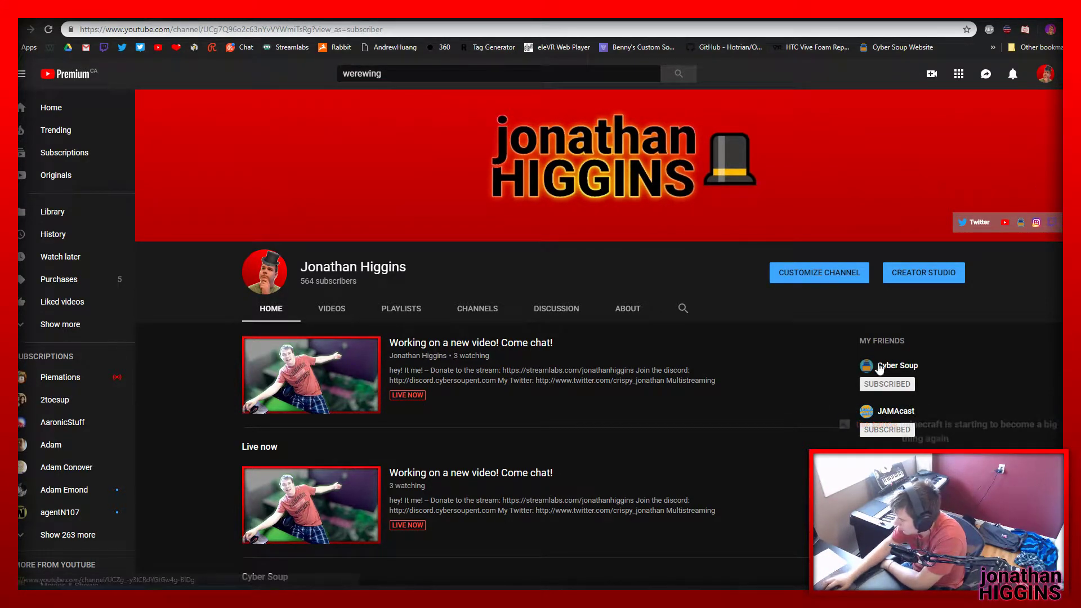
# Switch back to the Premiere Elements project and scrub the start of the snowy lake clip, leaving the playhead at 00;03;08;03
pyautogui.click(1016, 7)
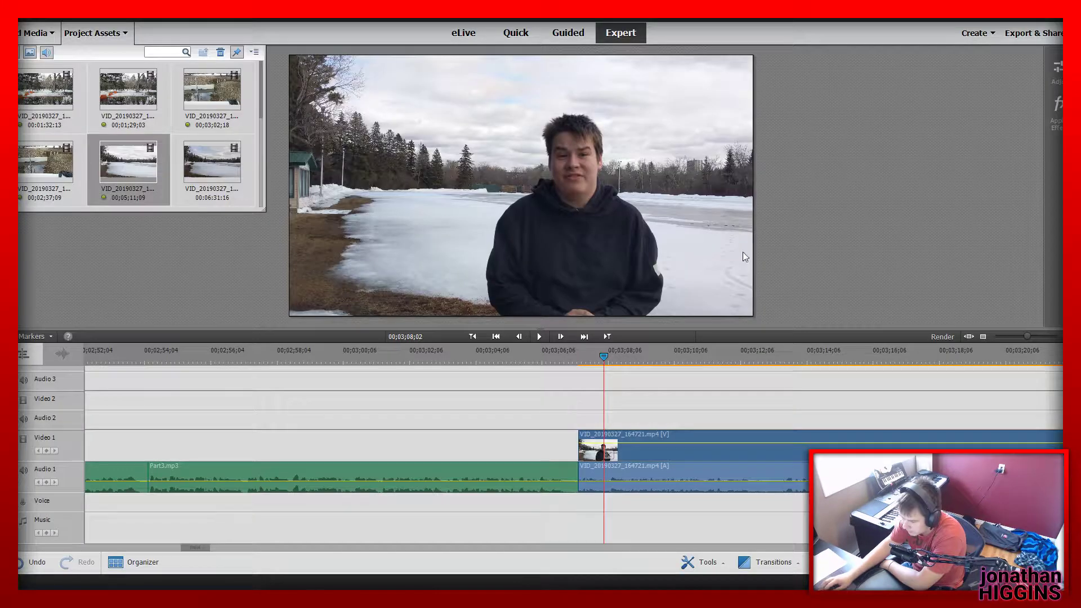
pyautogui.click(587, 357)
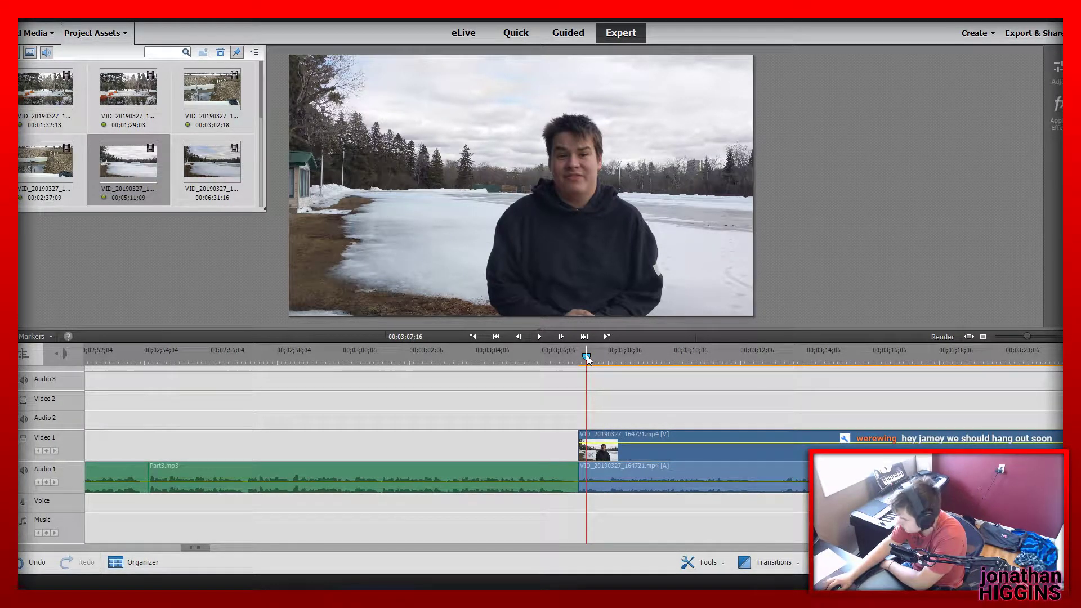
pyautogui.moveTo(586, 356); pyautogui.dragTo(606, 393)
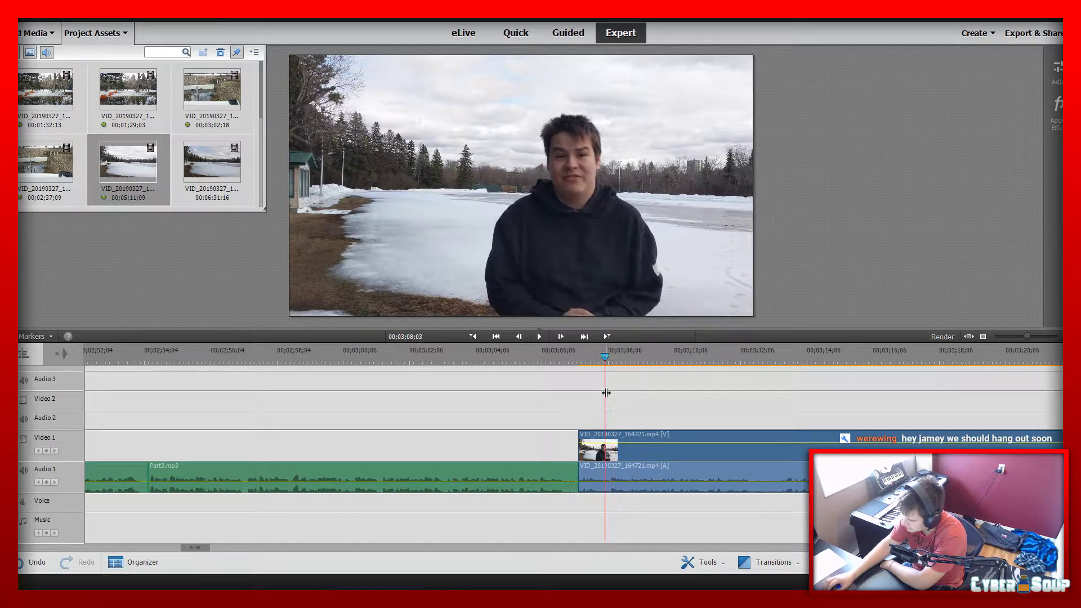
# Play the snowy lake clip from its beginning and split it at 00;03;20;25
pyautogui.click(580, 359)
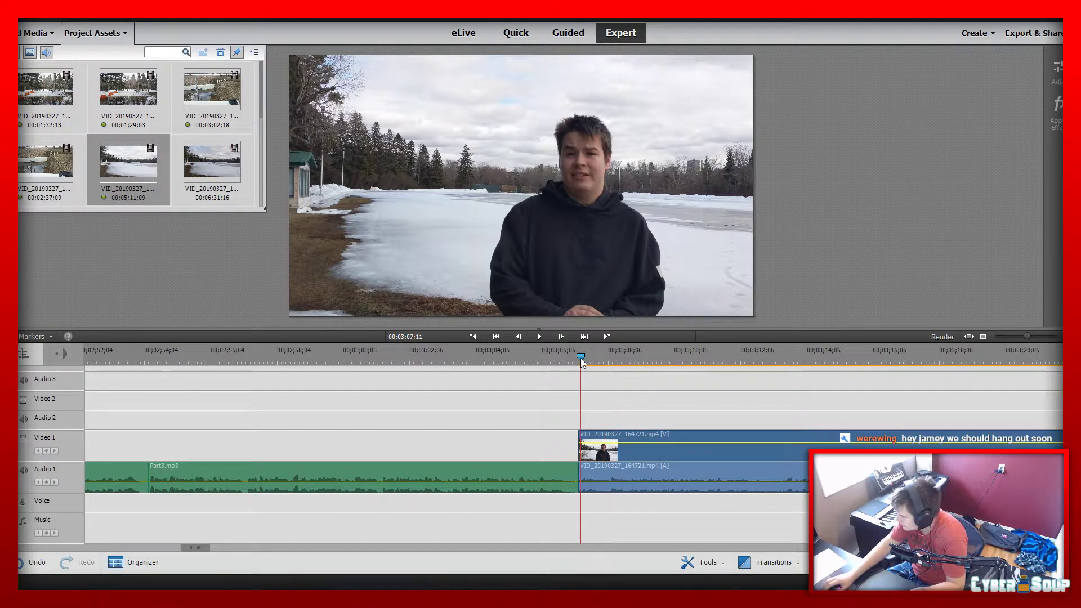
pyautogui.press('space')
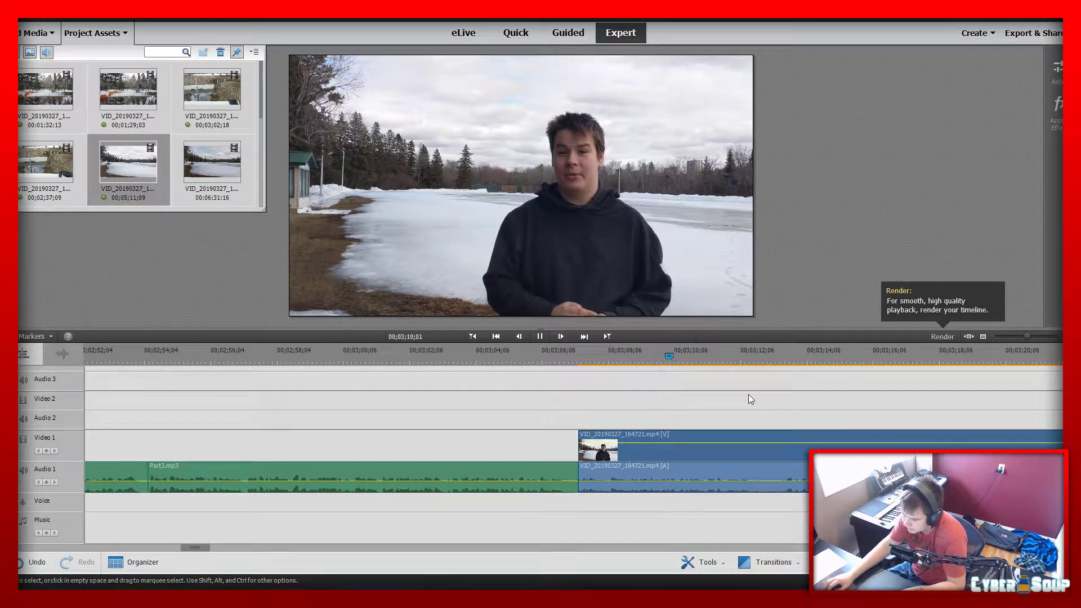
pyautogui.moveTo(1028, 336); pyautogui.dragTo(1039, 340)
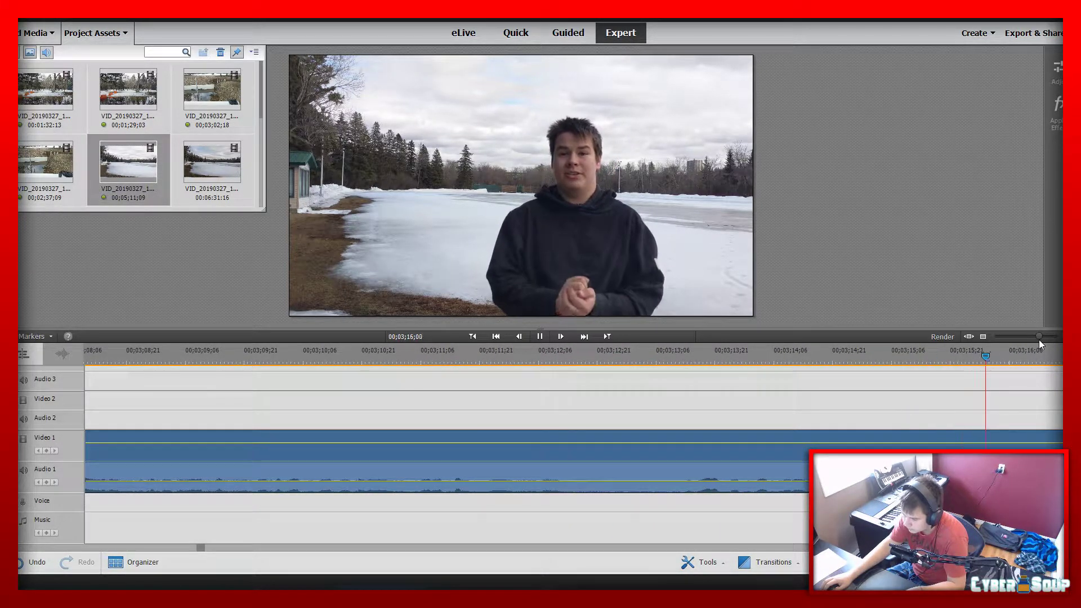
pyautogui.moveTo(1039, 338); pyautogui.dragTo(1036, 339)
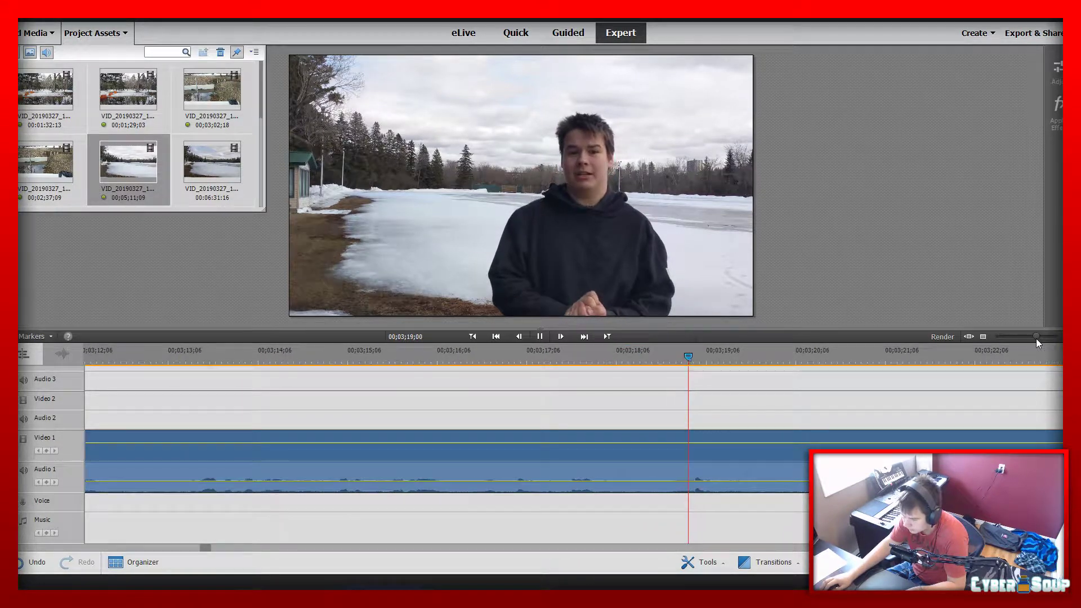
pyautogui.click(541, 336)
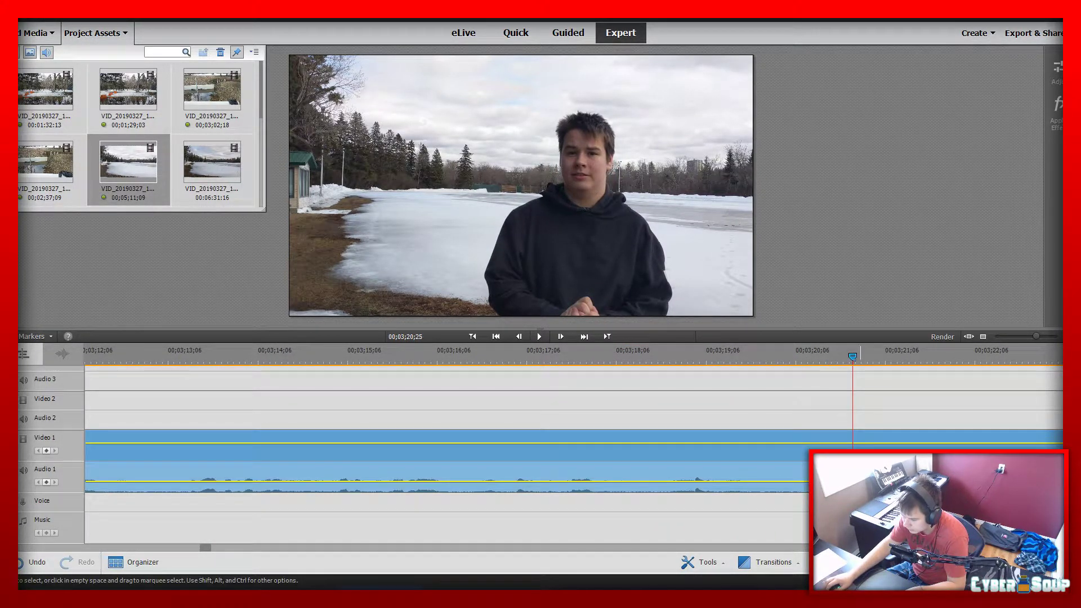
pyautogui.click(860, 463)
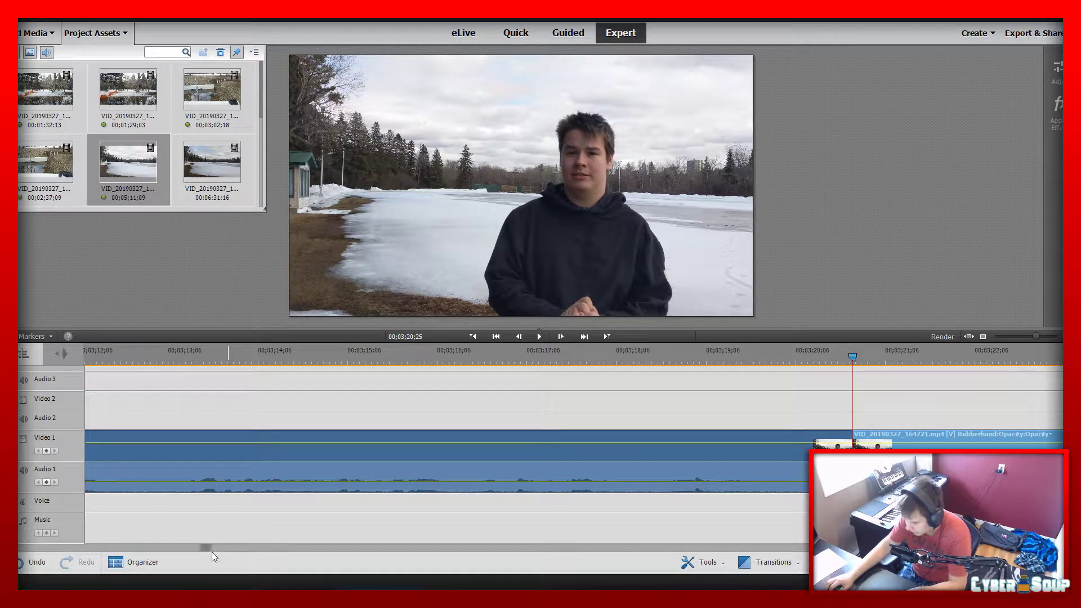
# Play on past the cut, split the lake clip at 00;03;23;09 and delete the short segment between the two cuts
pyautogui.moveTo(206, 548); pyautogui.dragTo(213, 547)
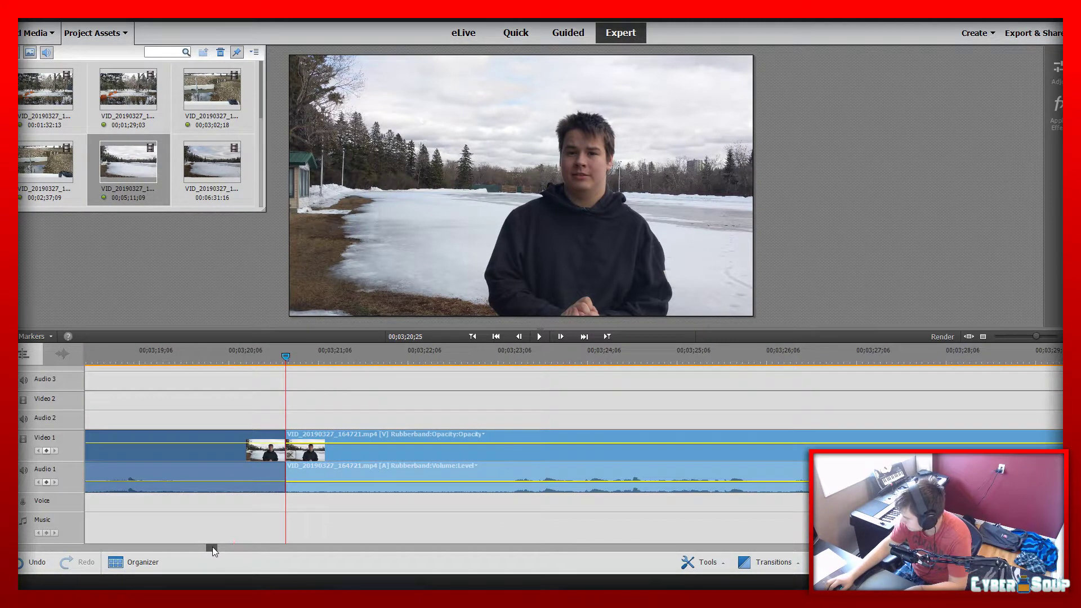
pyautogui.press('space')
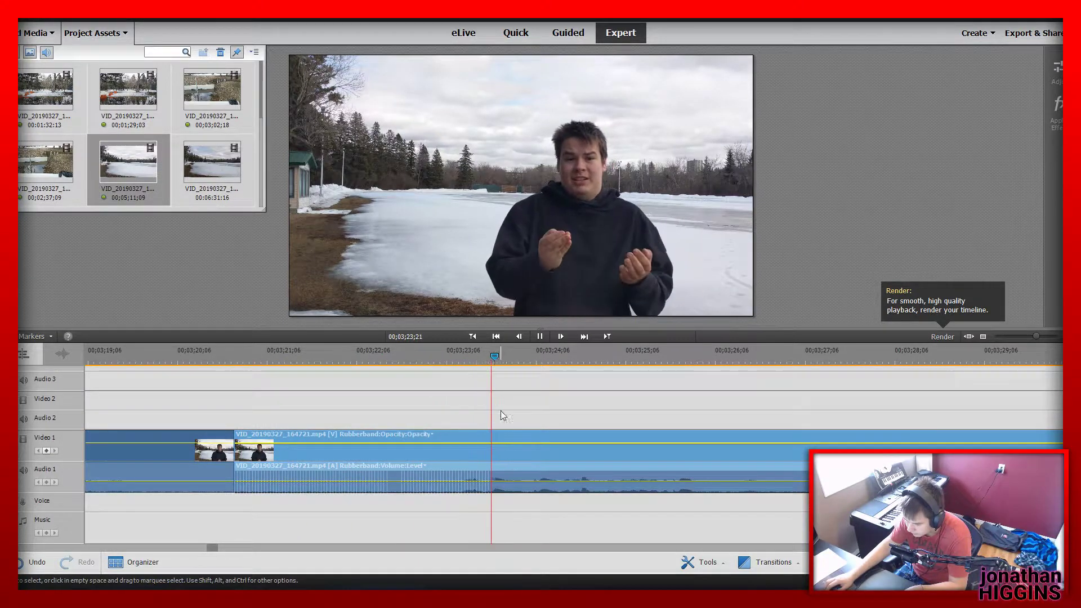
pyautogui.press('space')
pyautogui.moveTo(494, 358); pyautogui.dragTo(455, 356)
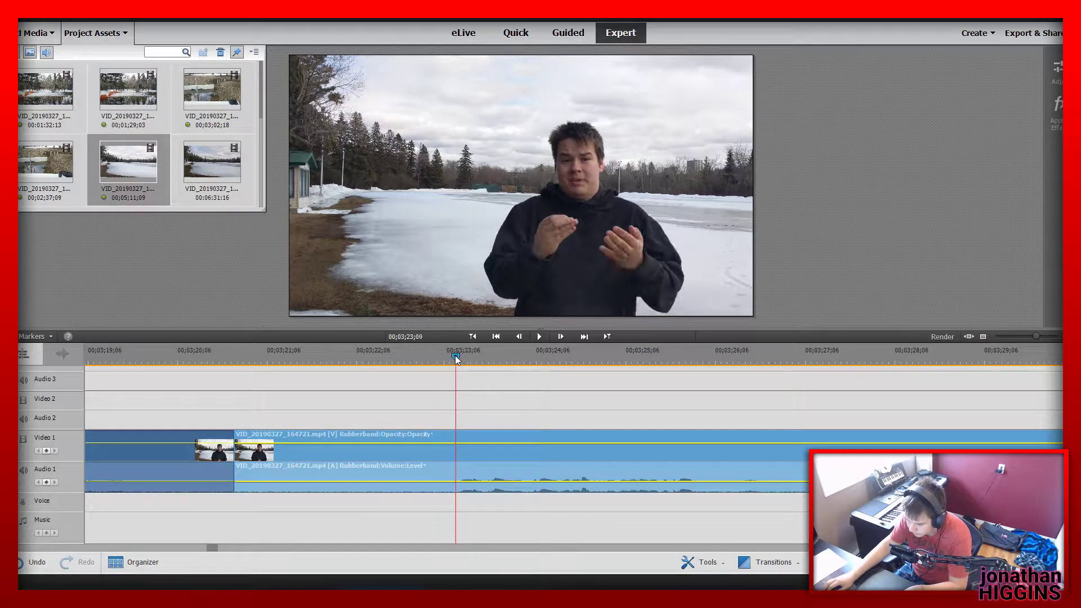
pyautogui.click(461, 454)
pyautogui.click(409, 450)
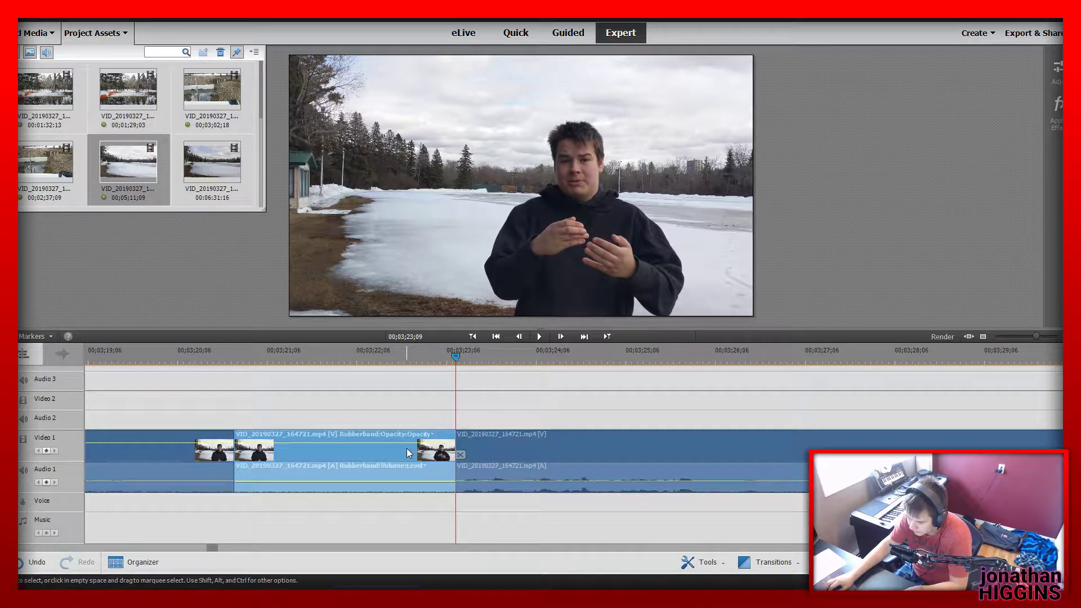
pyautogui.press('Delete')
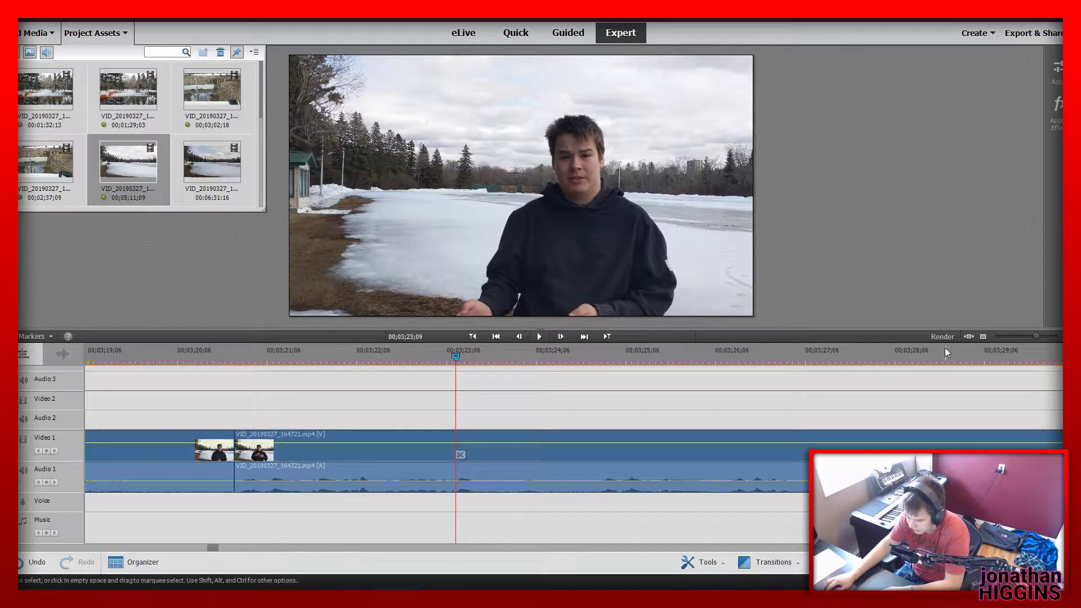
# Check frames of the earlier park clips and the first lake segment across the whole timeline
pyautogui.moveTo(1036, 336); pyautogui.dragTo(1011, 336)
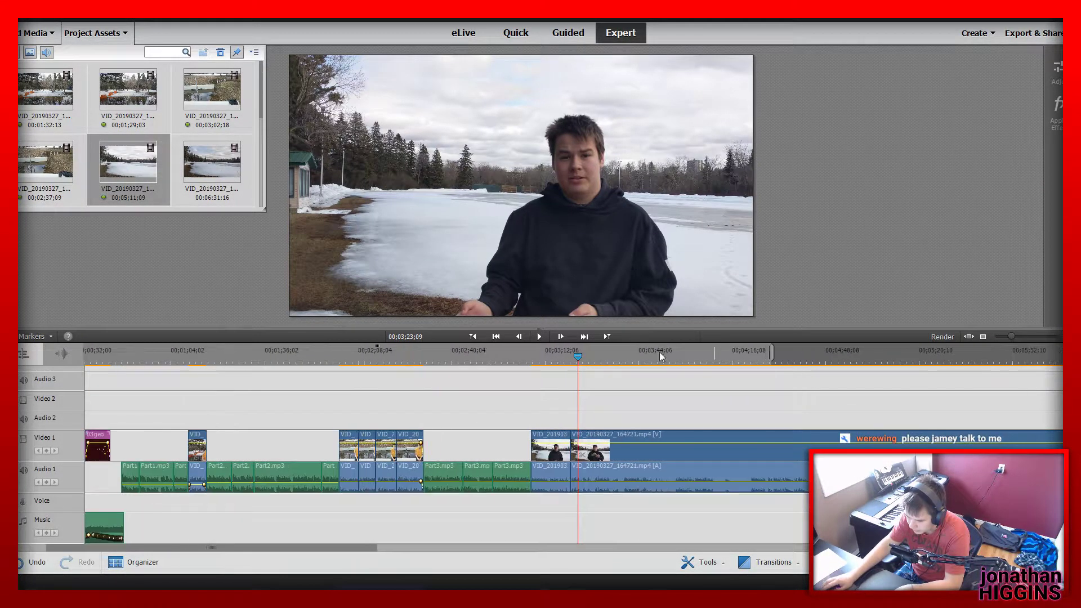
pyautogui.click(411, 366)
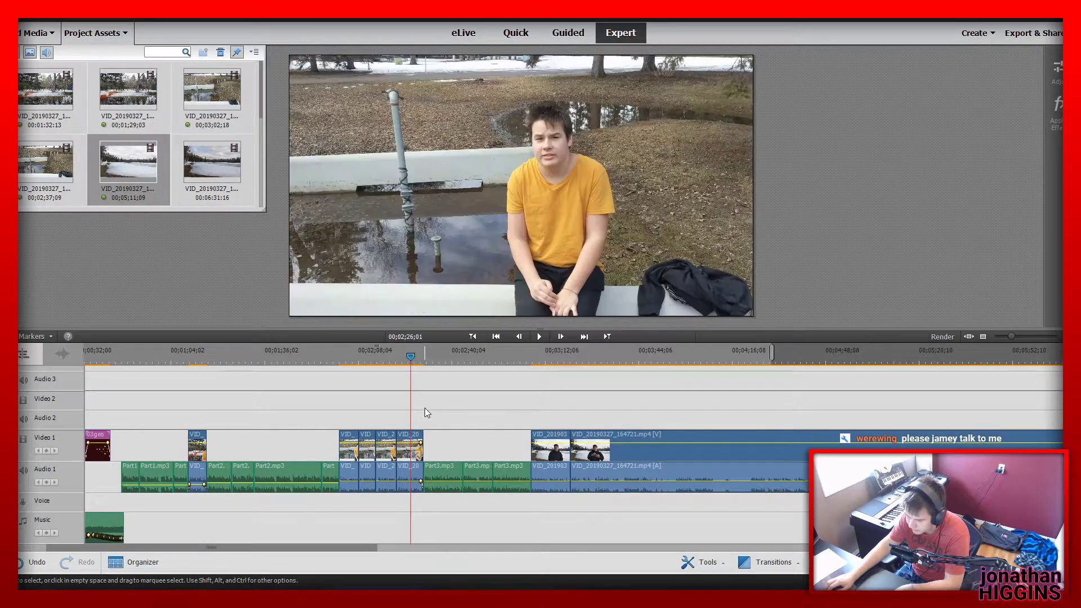
pyautogui.click(199, 356)
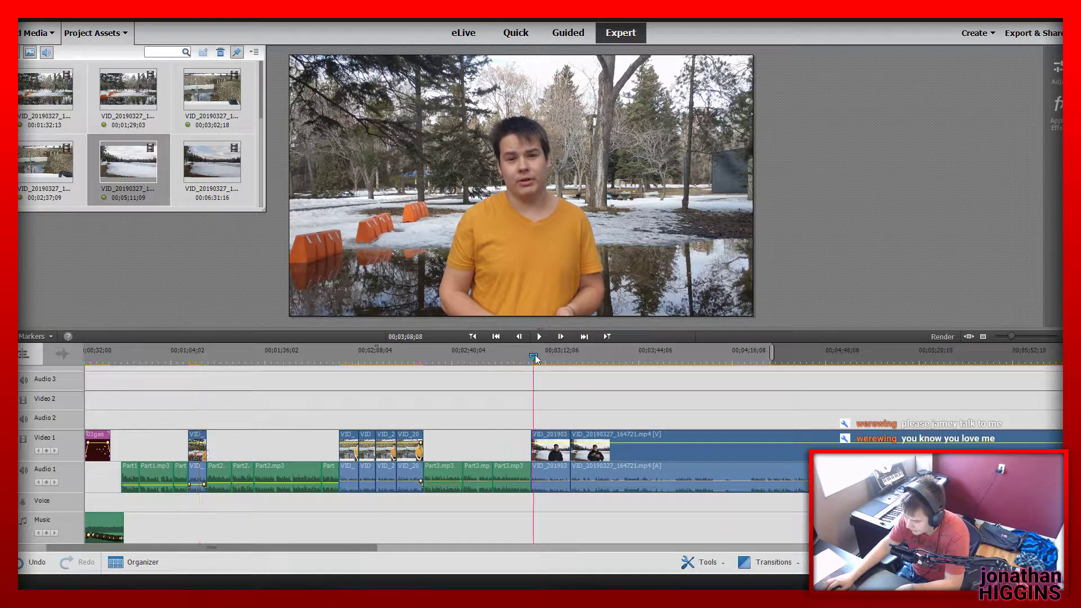
pyautogui.moveTo(535, 354); pyautogui.dragTo(558, 361)
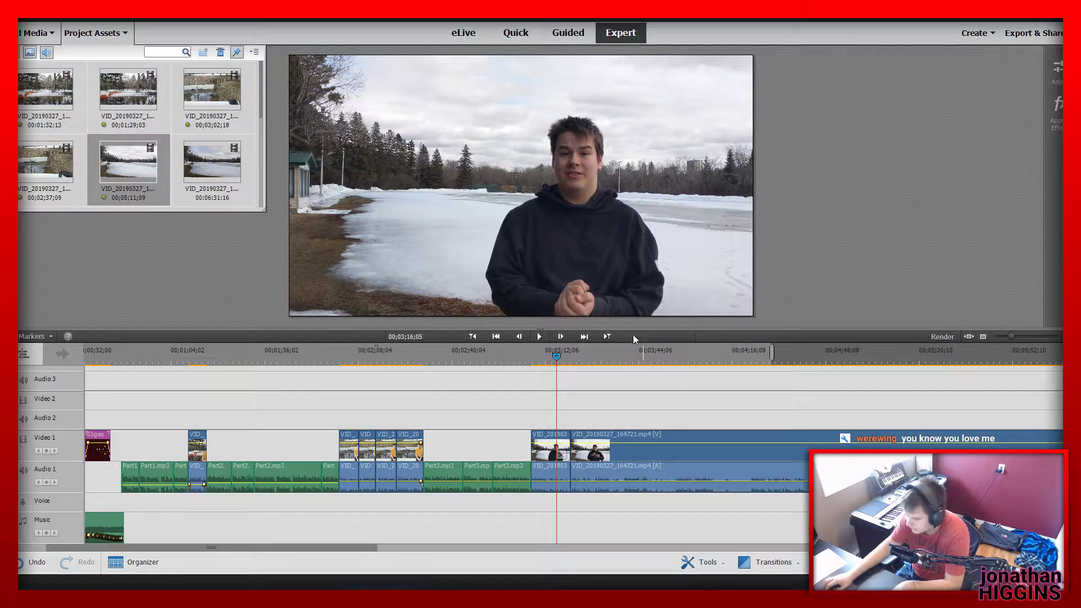
# Play the lake footage past the first cut, split it at 00;03;28;22 and delete the segment between the two cuts
pyautogui.press('space')
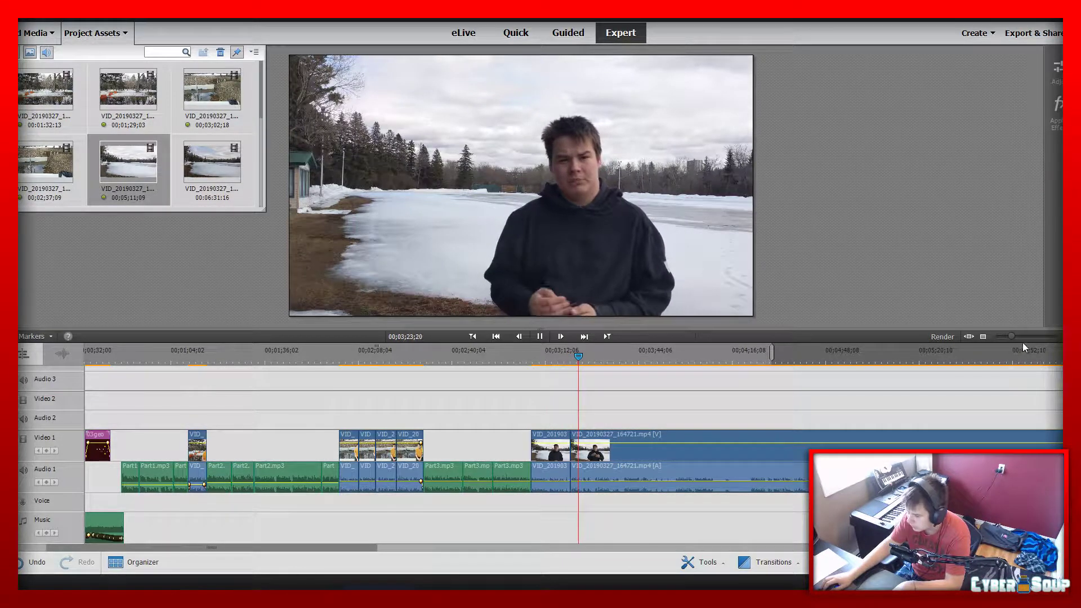
pyautogui.moveTo(1012, 339); pyautogui.dragTo(1026, 339)
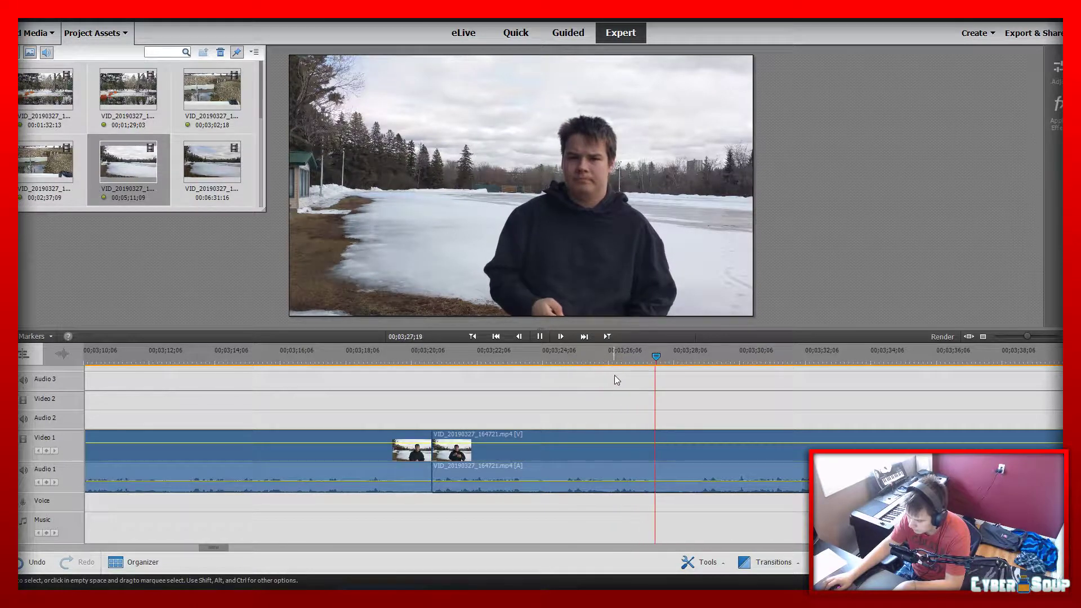
pyautogui.press('space')
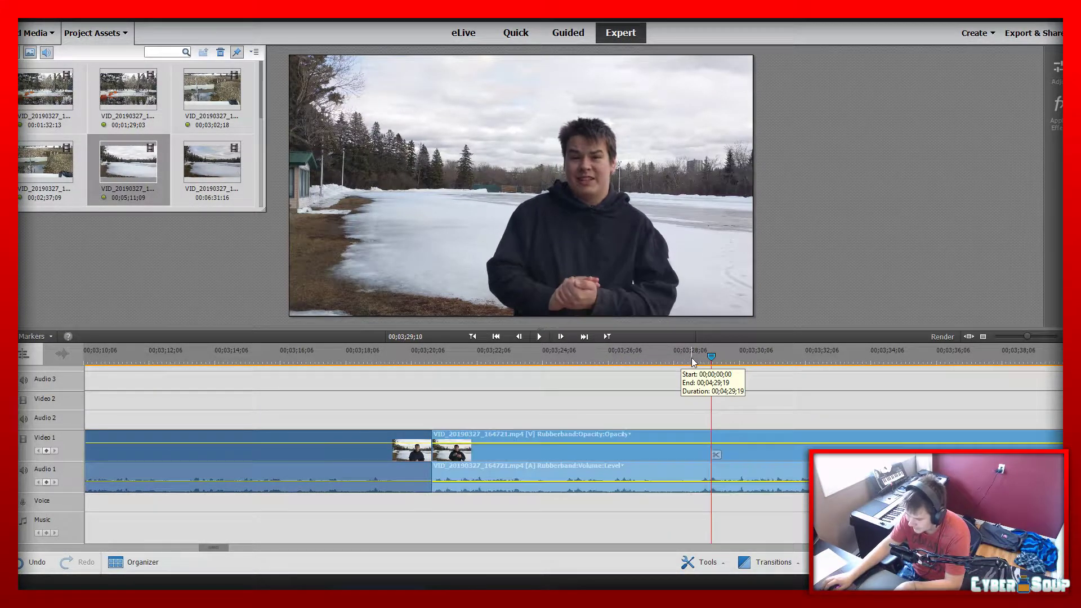
pyautogui.click(692, 357)
pyautogui.click(696, 454)
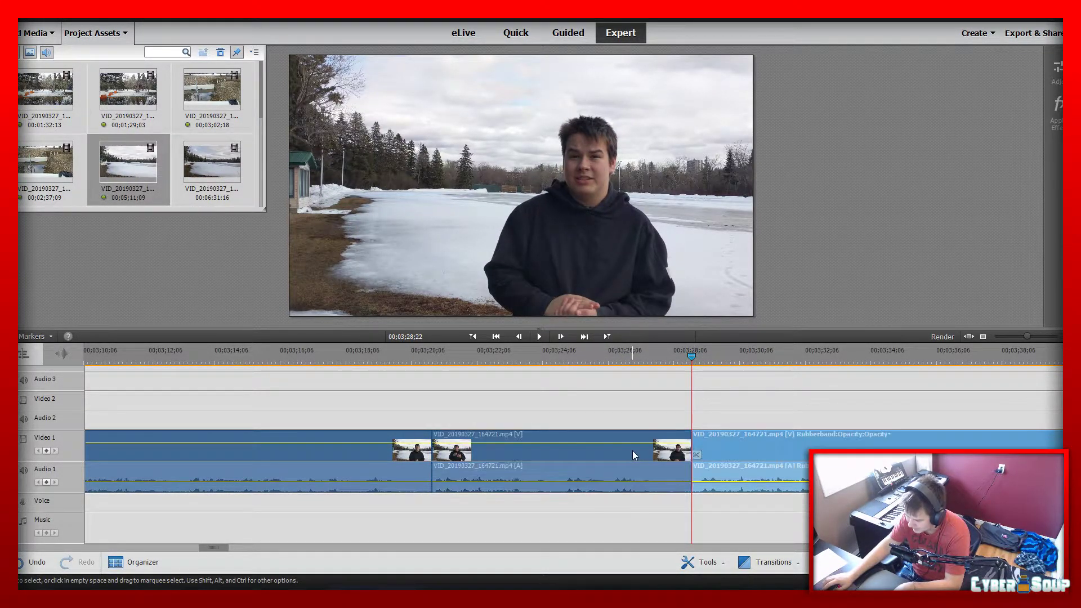
pyautogui.press('Delete')
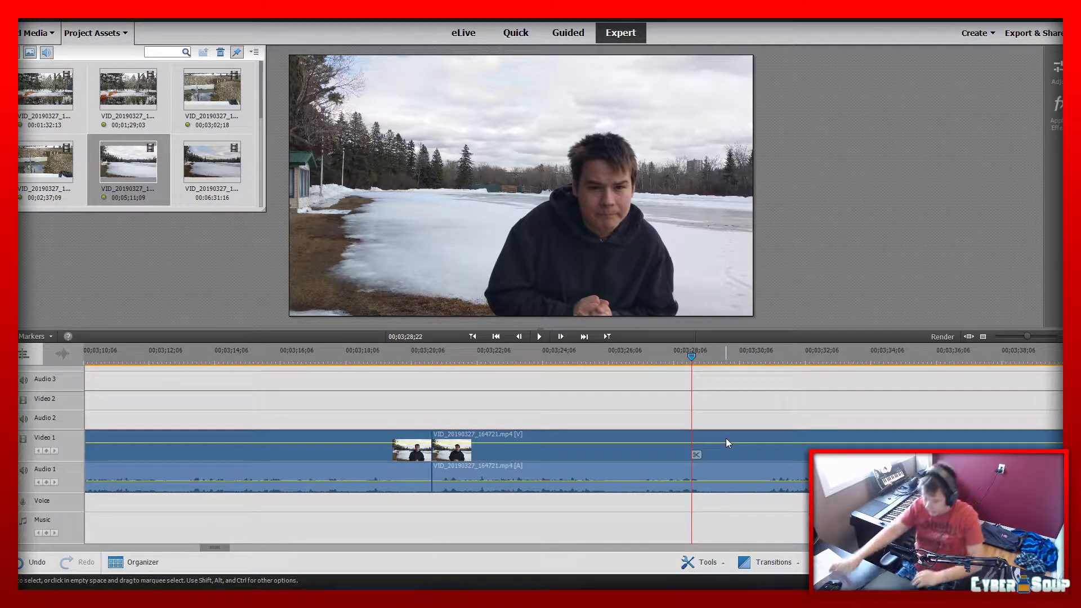
# Replay the lake footage across the cut and trim the end of the first lake segment slightly earlier, closing the gap
pyautogui.click(404, 351)
pyautogui.press('space')
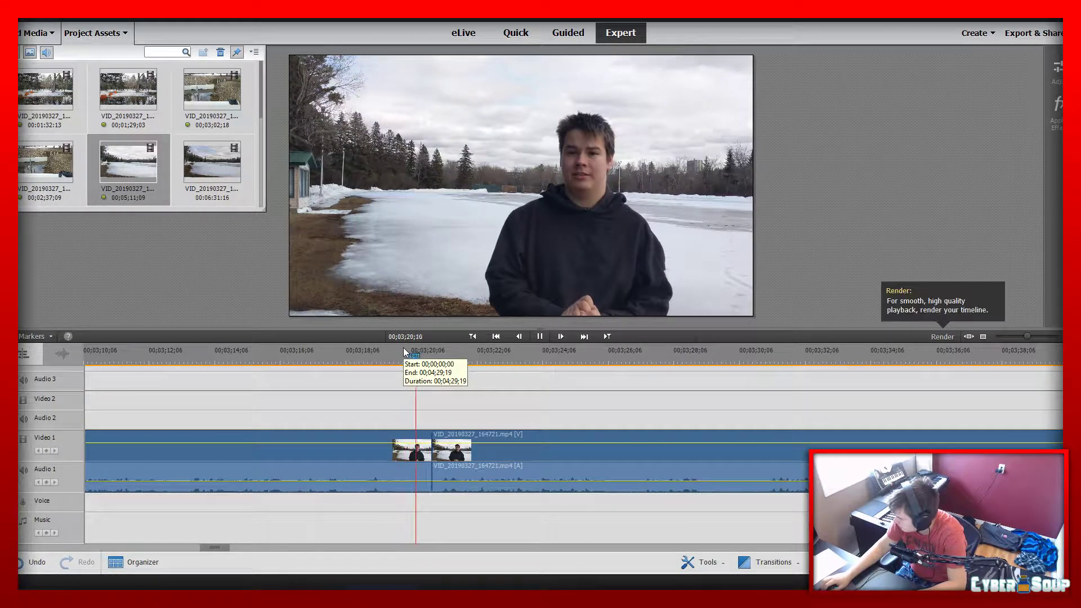
pyautogui.press('space')
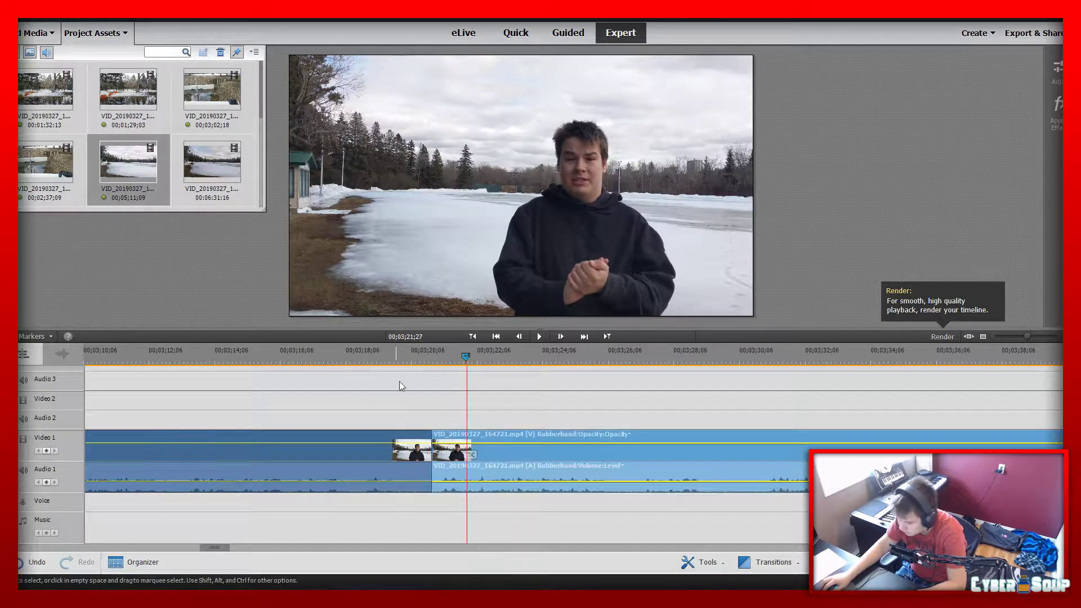
pyautogui.click(382, 355)
pyautogui.click(425, 460)
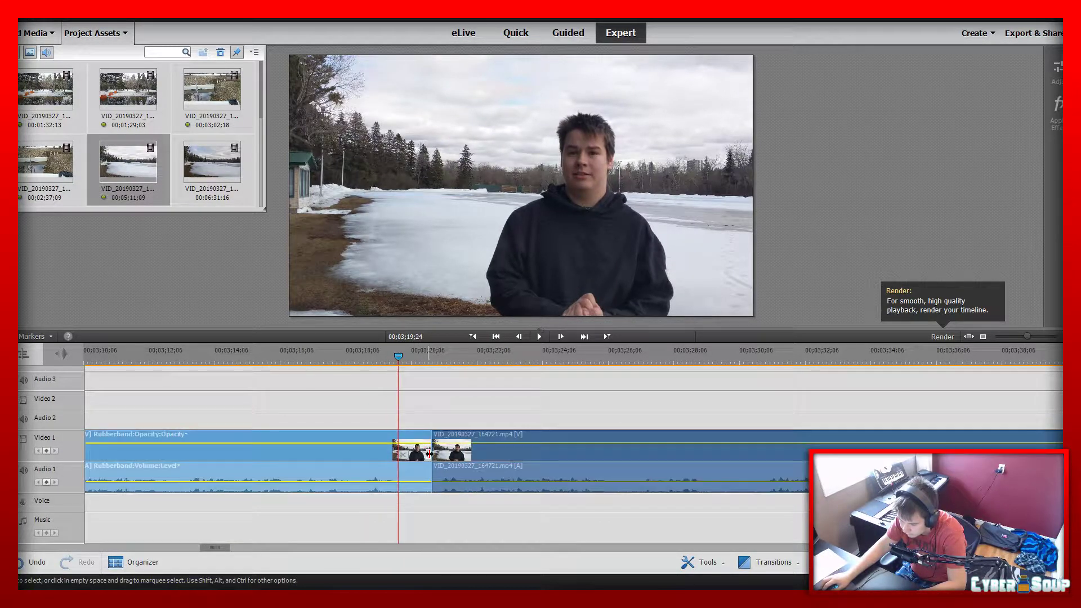
pyautogui.moveTo(425, 457); pyautogui.dragTo(404, 451)
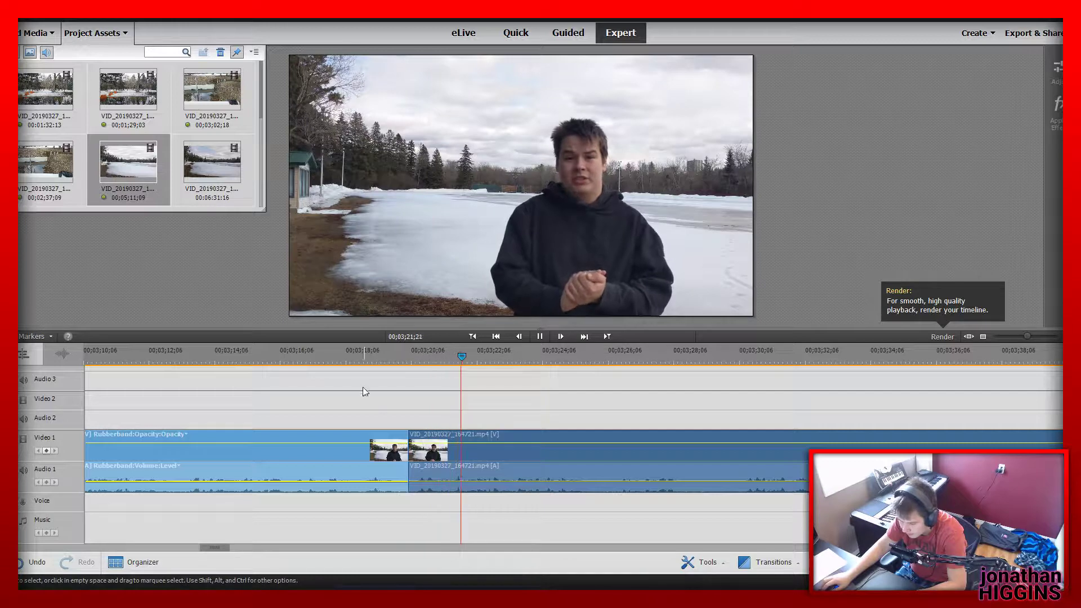
# Play through the trimmed cut, split the second lake segment at 00;03;30;08 and delete the part before the split
pyautogui.click(327, 357)
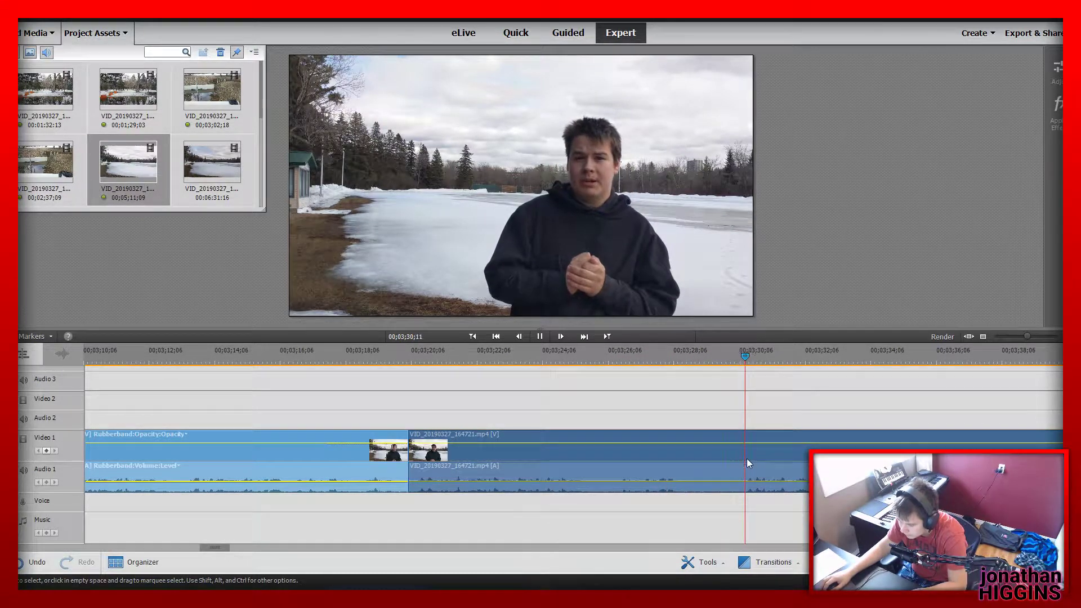
pyautogui.press('space')
pyautogui.moveTo(754, 354); pyautogui.dragTo(742, 355)
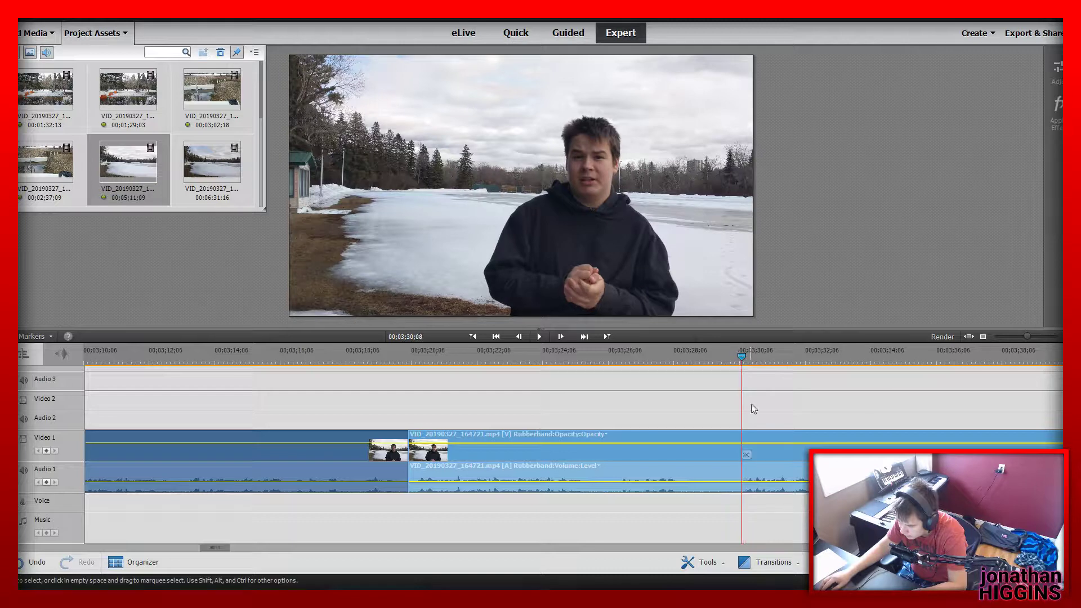
pyautogui.click(747, 454)
pyautogui.click(693, 449)
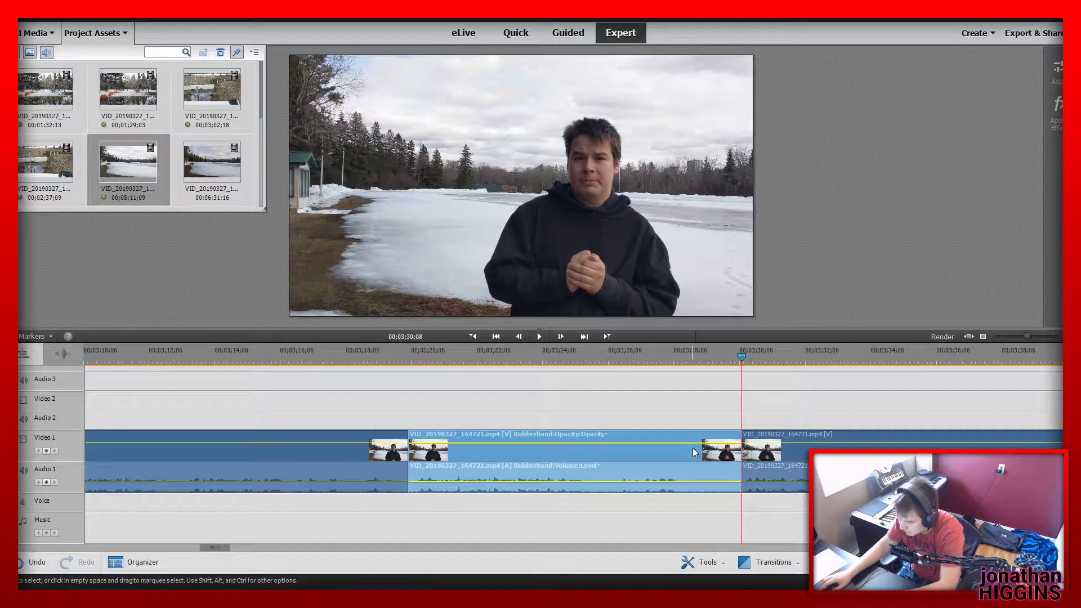
pyautogui.press('Delete')
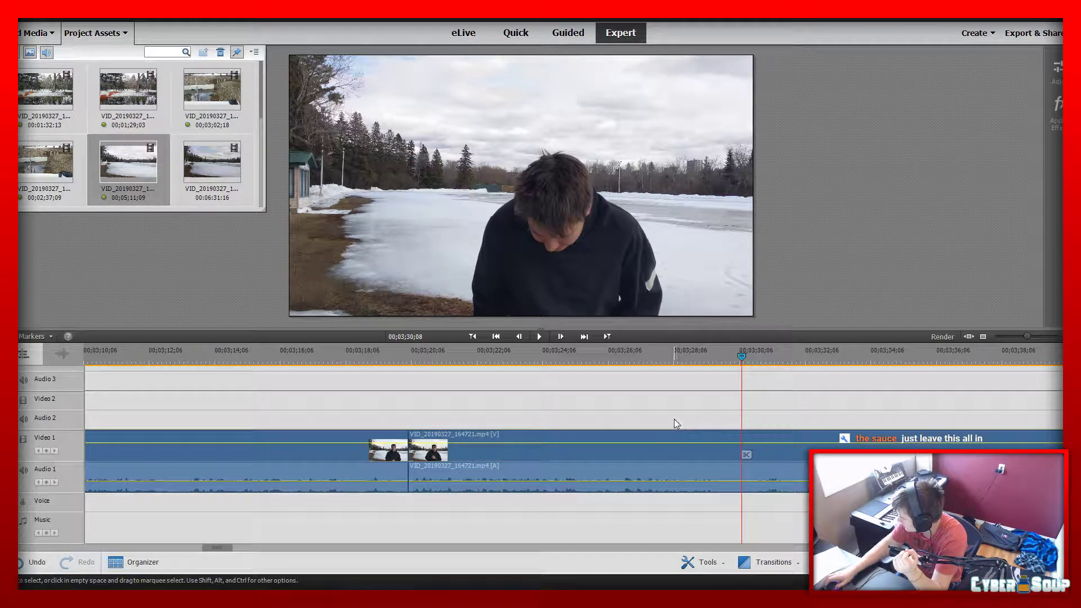
# Play the new join, split the second lake segment at 00;03;37;22 and delete the part before the split
pyautogui.moveTo(419, 353); pyautogui.dragTo(387, 358)
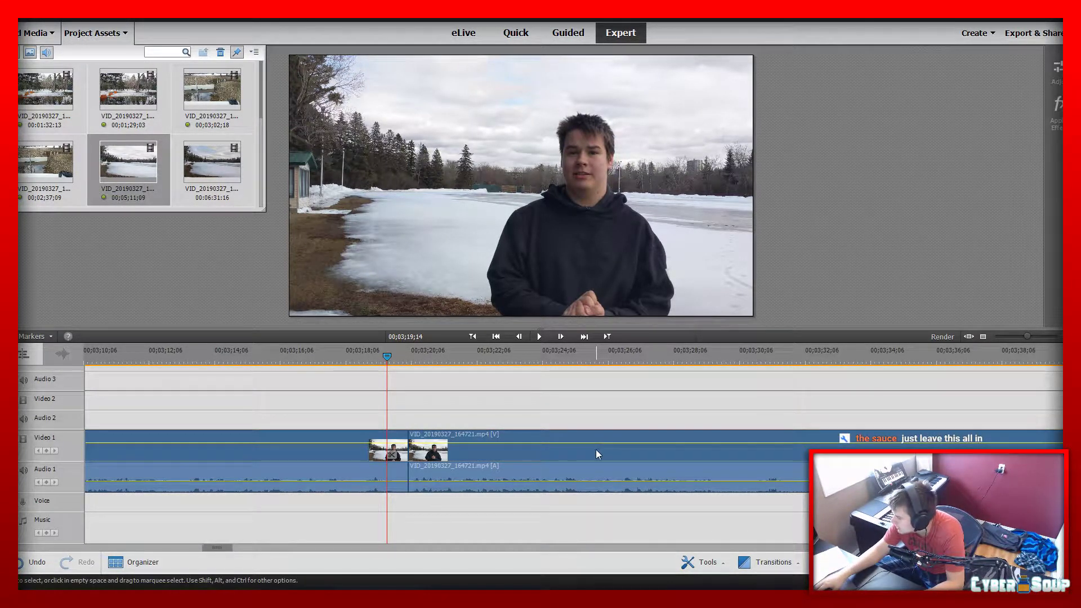
pyautogui.press('space')
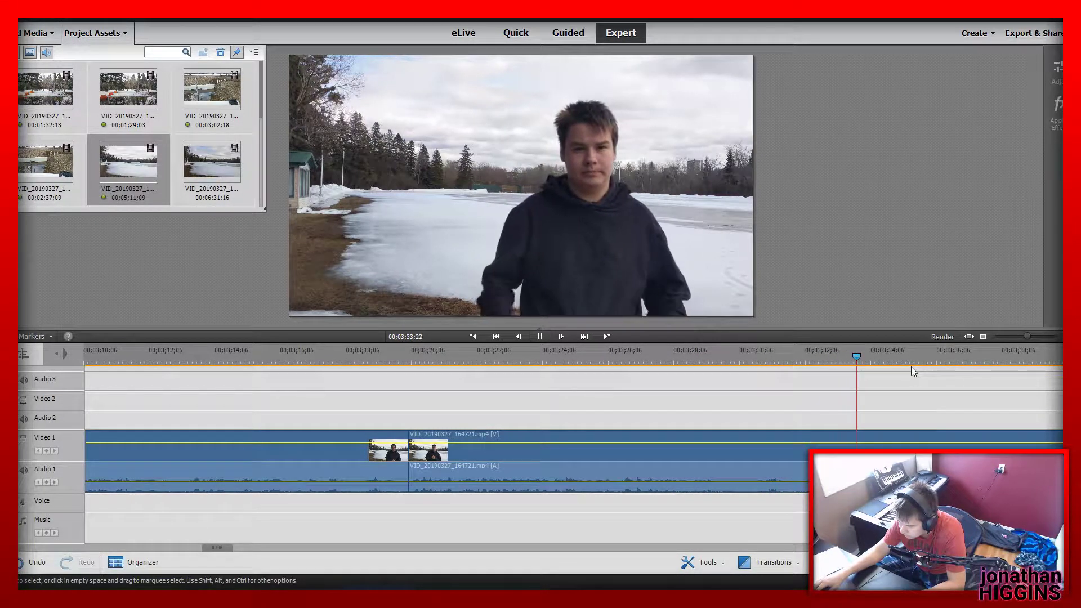
pyautogui.click(540, 336)
pyautogui.moveTo(996, 355); pyautogui.dragTo(987, 357)
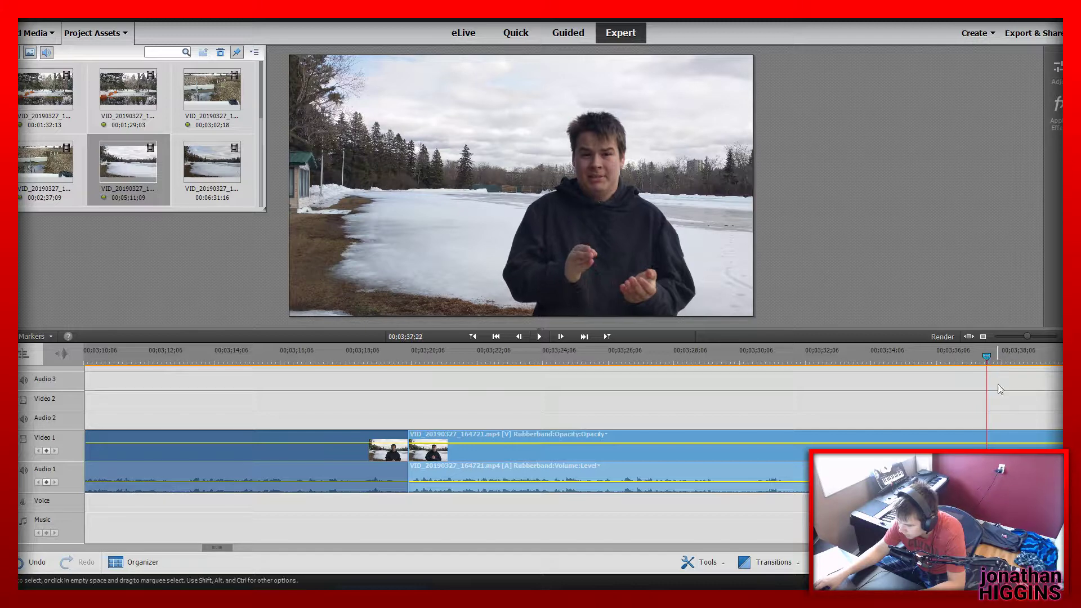
pyautogui.hotkey('ctrl', 'k')
pyautogui.click(894, 467)
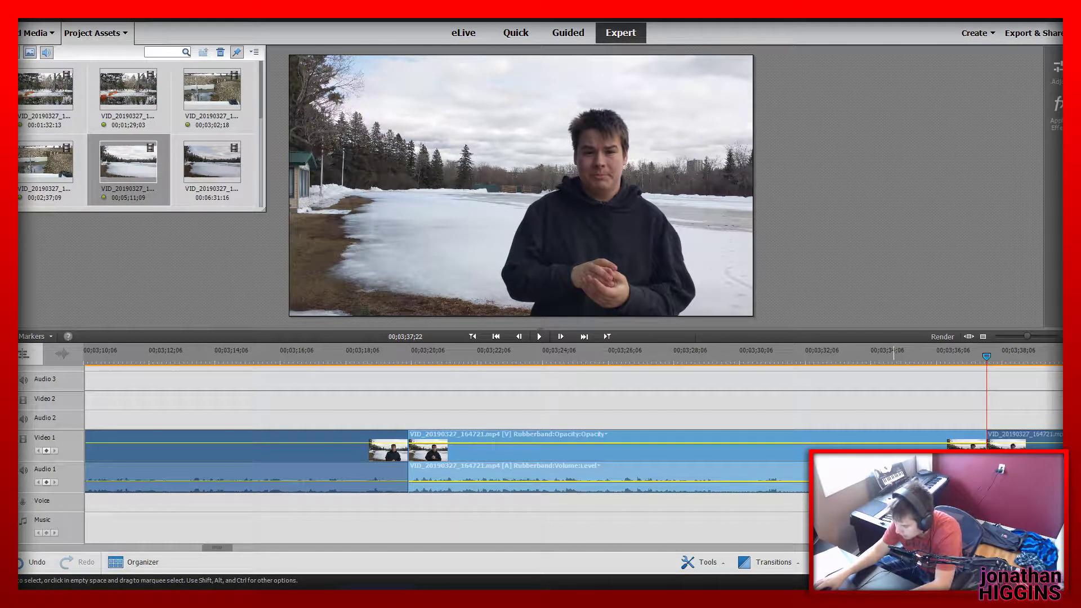
pyautogui.click(499, 419)
# Replay the lake footage across the join after the first segment and split the second segment at 00;03;33;13
pyautogui.click(401, 350)
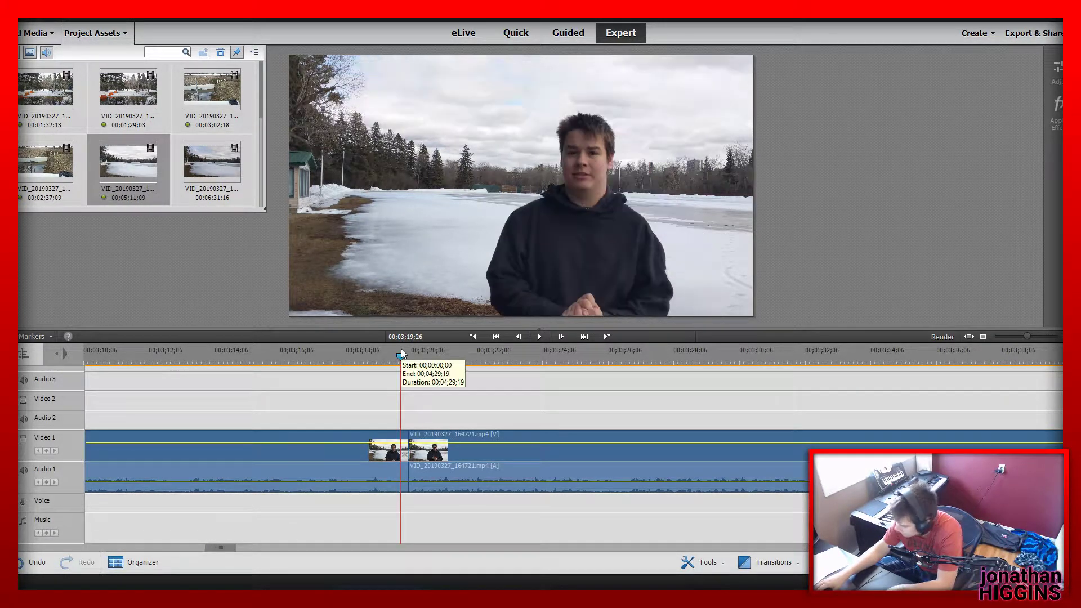
pyautogui.press('space')
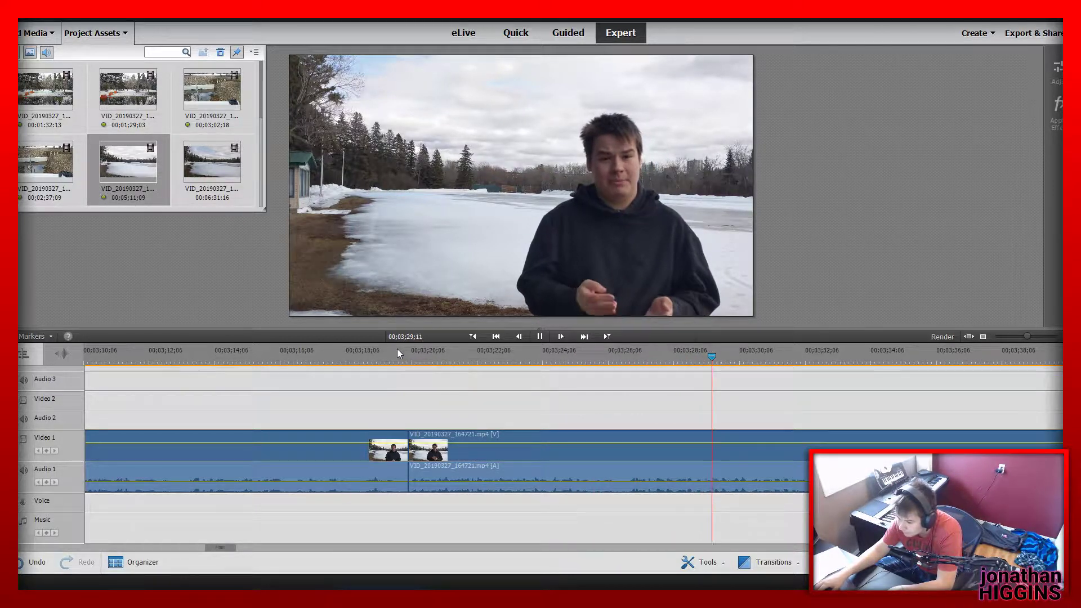
pyautogui.click(539, 338)
pyautogui.click(763, 444)
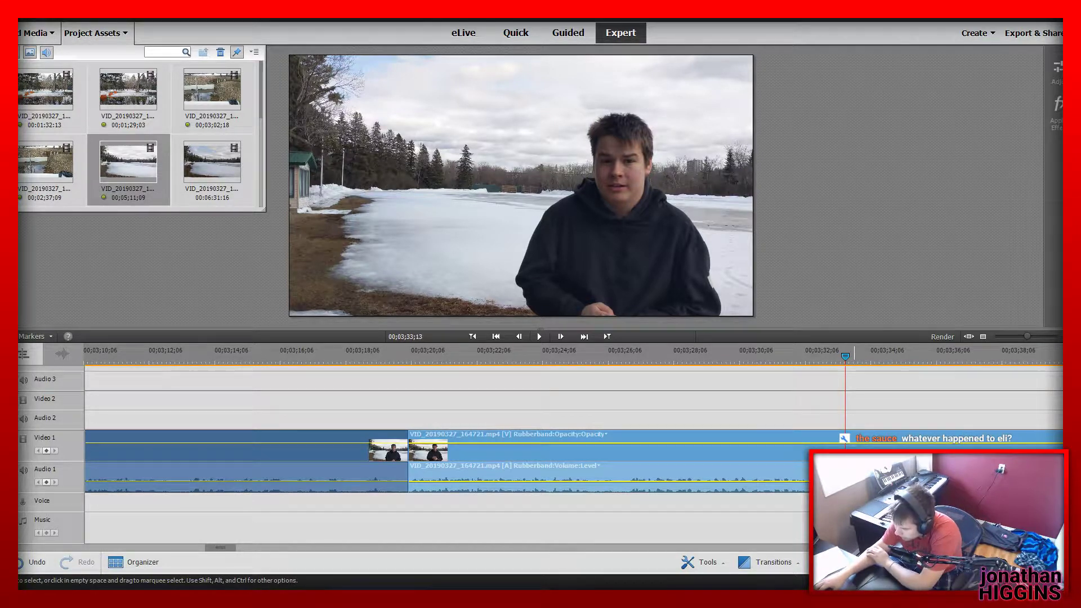
pyautogui.hotkey('ctrl', 'k')
# Preview the lake footage after the new split and delete the segment before the split, closing the gap
pyautogui.click(229, 540)
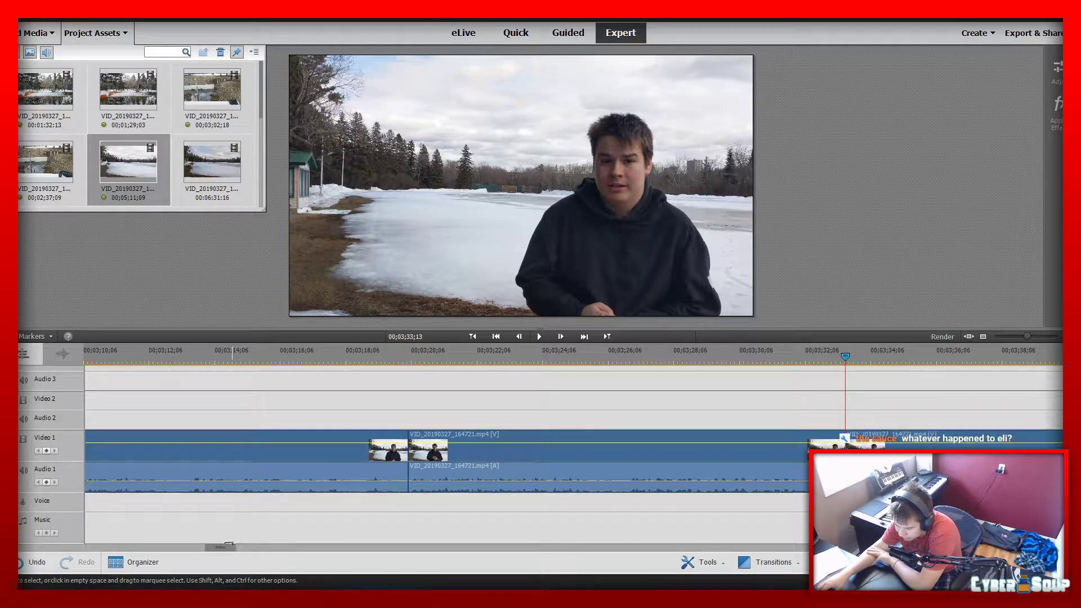
pyautogui.scroll(-5, 235, 545)
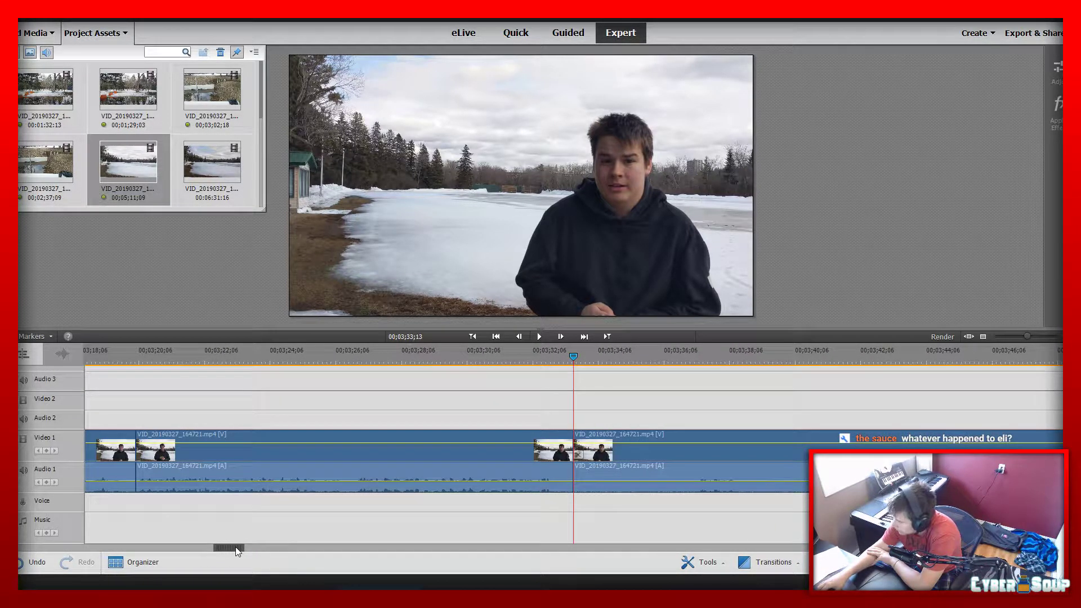
pyautogui.moveTo(236, 549); pyautogui.dragTo(244, 547)
pyautogui.click(369, 355)
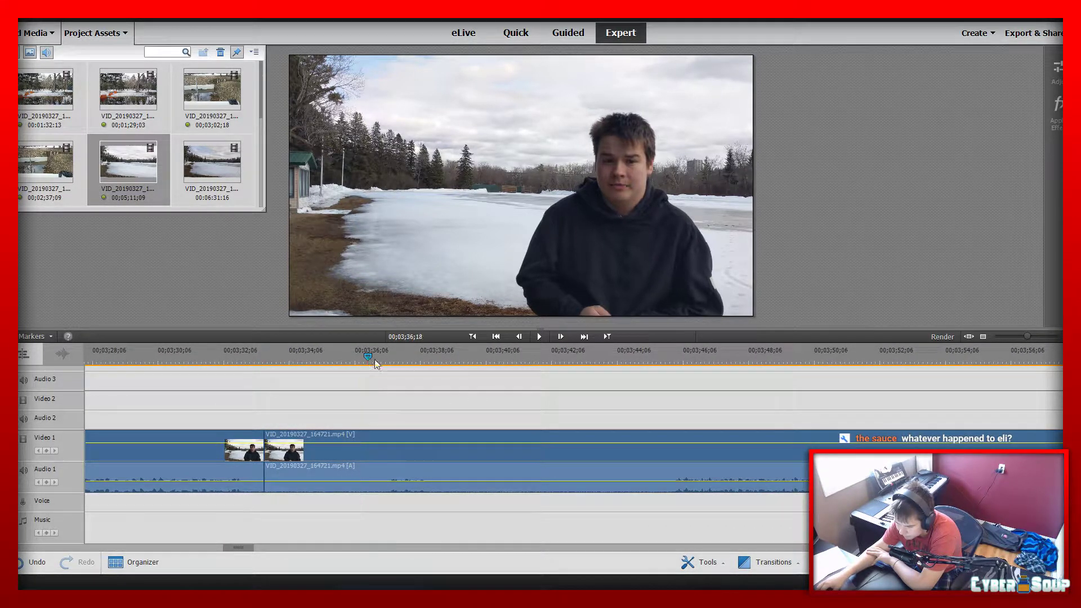
pyautogui.moveTo(375, 363)
pyautogui.mouseDown()
pyautogui.moveTo(429, 362)
pyautogui.moveTo(387, 368)
pyautogui.mouseUp()
pyautogui.press('space')
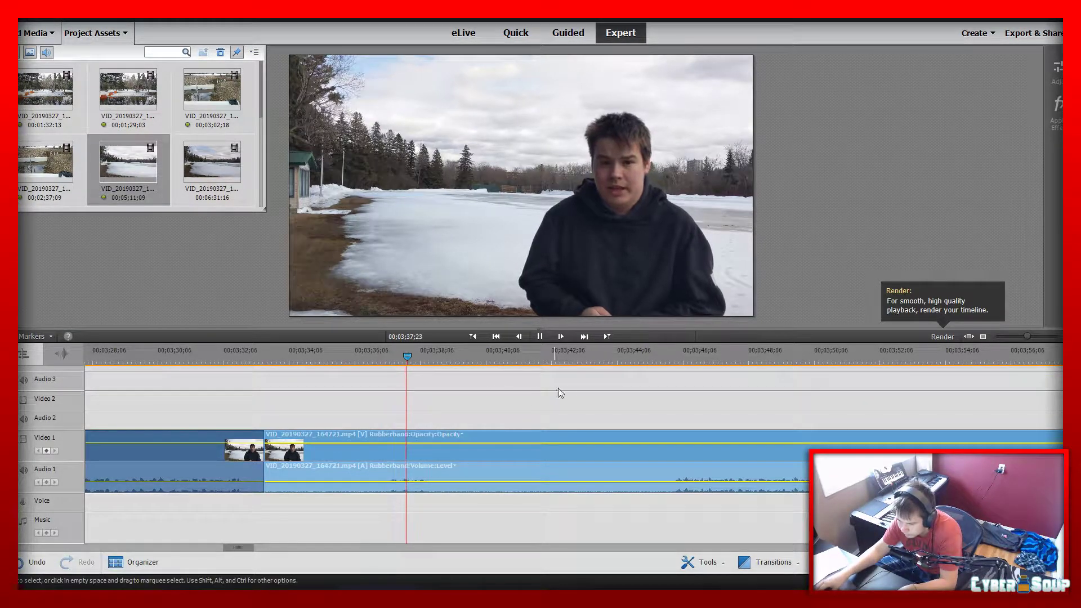
pyautogui.click(225, 453)
pyautogui.press('Delete')
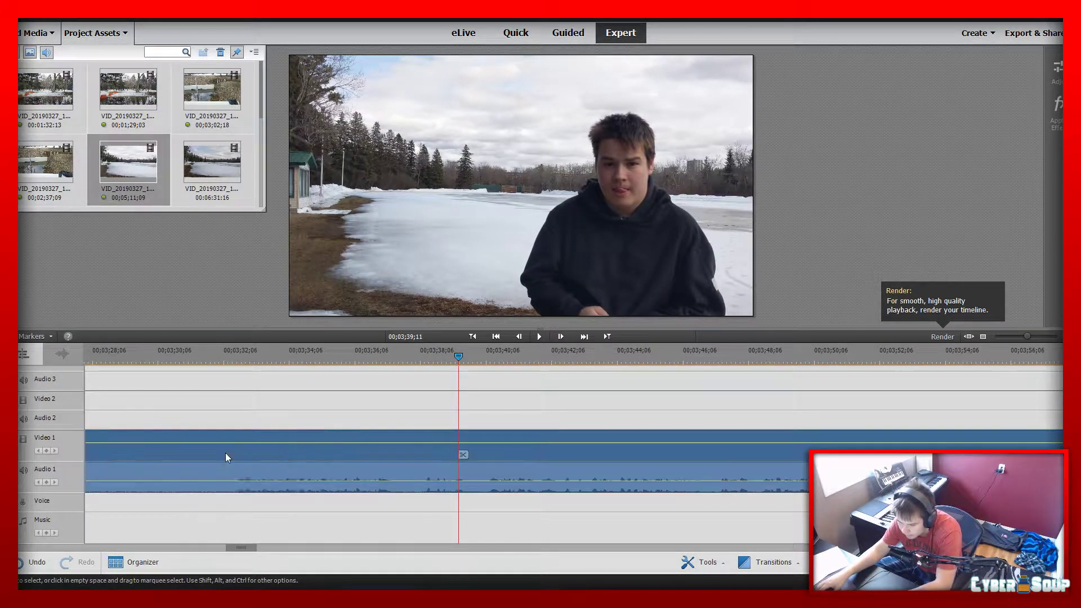
# Split the second lake segment at 00;03;32;15, delete the part before the split and replay the lake footage from its start
pyautogui.moveTo(177, 365); pyautogui.dragTo(234, 381)
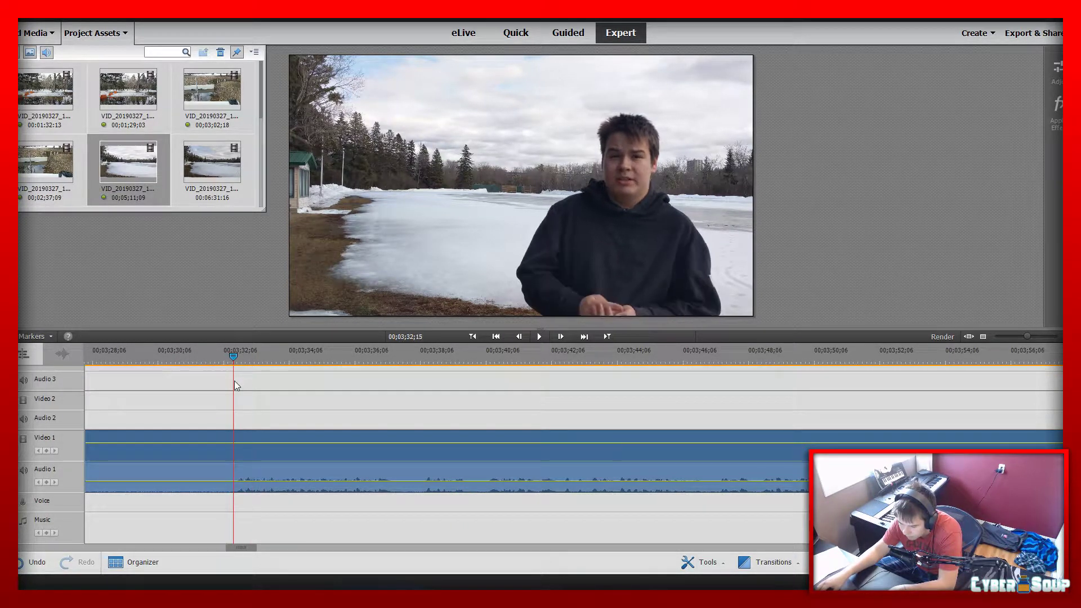
pyautogui.click(238, 453)
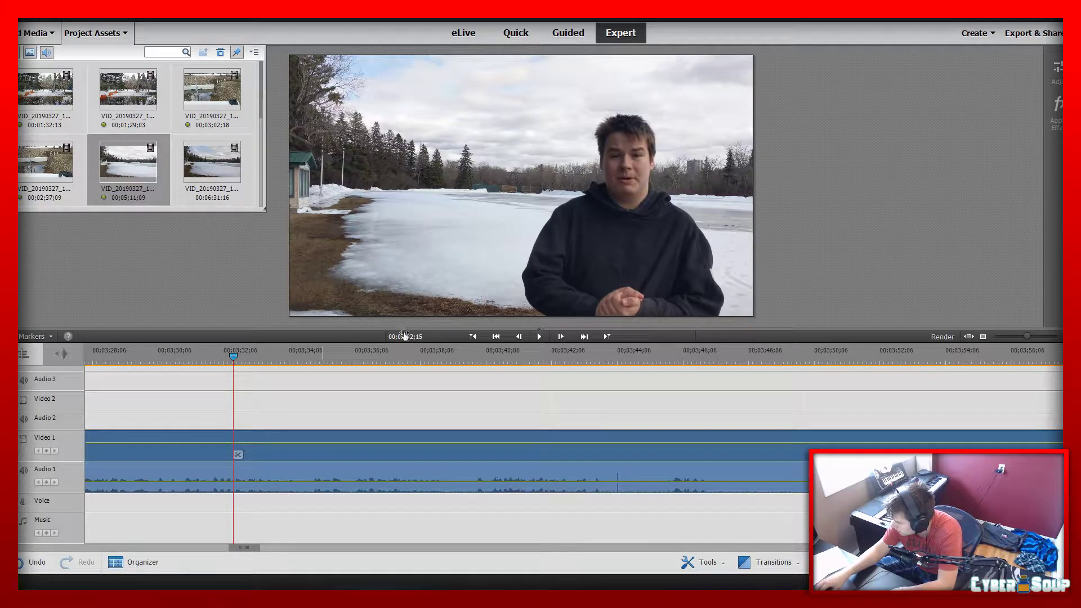
pyautogui.click(479, 338)
pyautogui.click(479, 338)
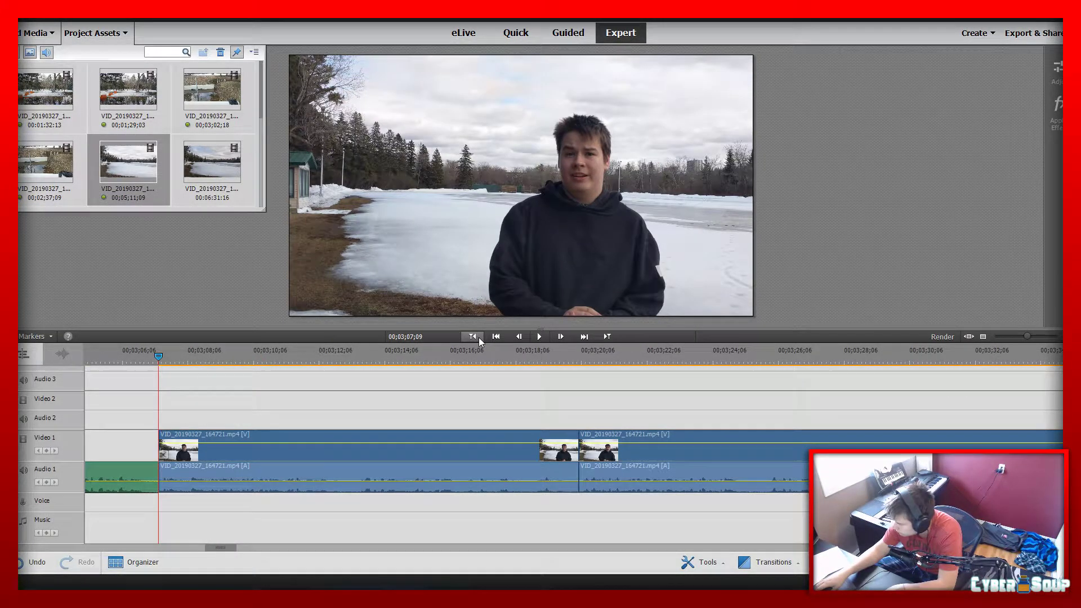
pyautogui.press('space')
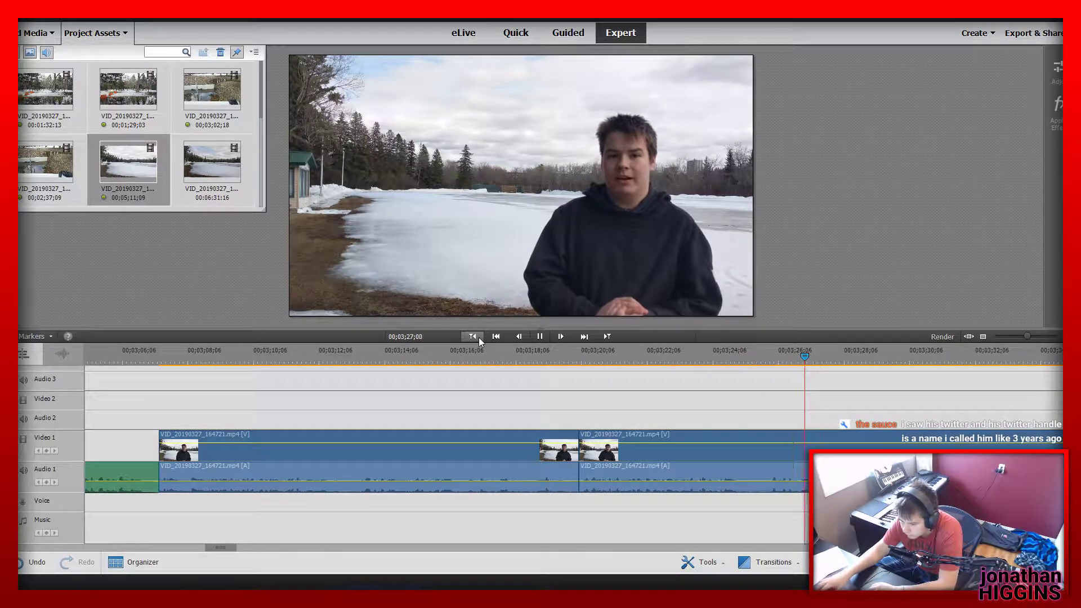
# Split the second lake segment shortly before 00;03;25;24 and again at 00;03;25;24, deleting the short piece between the splits
pyautogui.moveTo(732, 360); pyautogui.dragTo(768, 357)
pyautogui.click(751, 453)
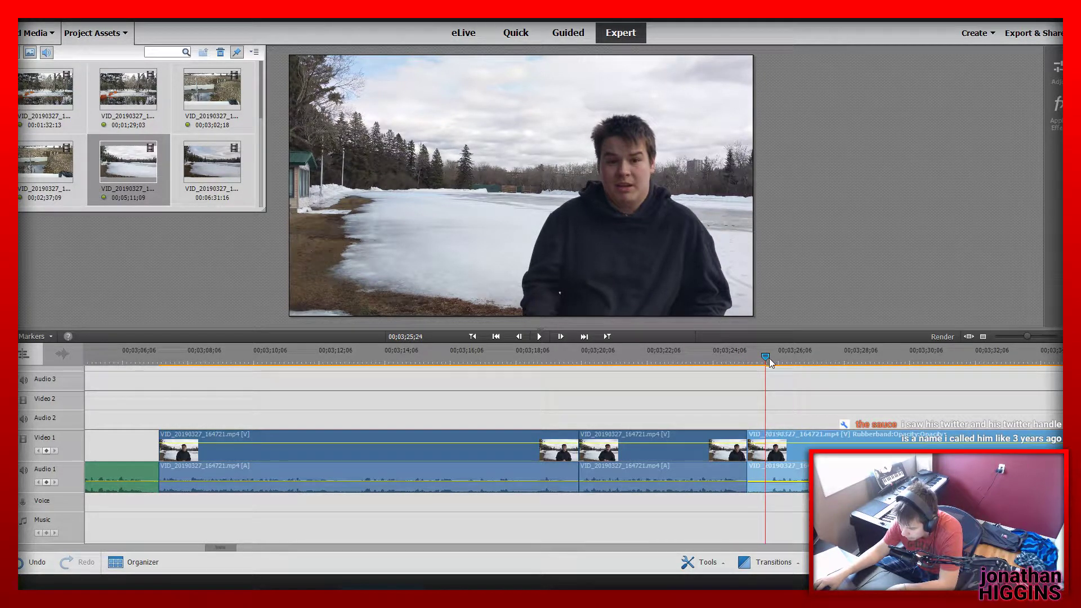
pyautogui.click(773, 452)
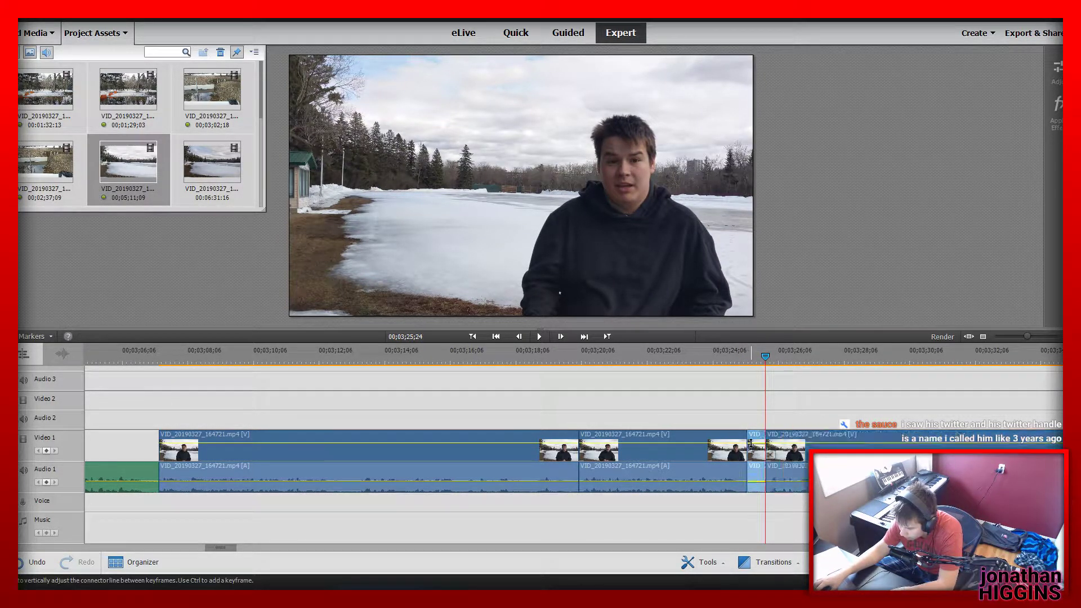
pyautogui.press('Delete')
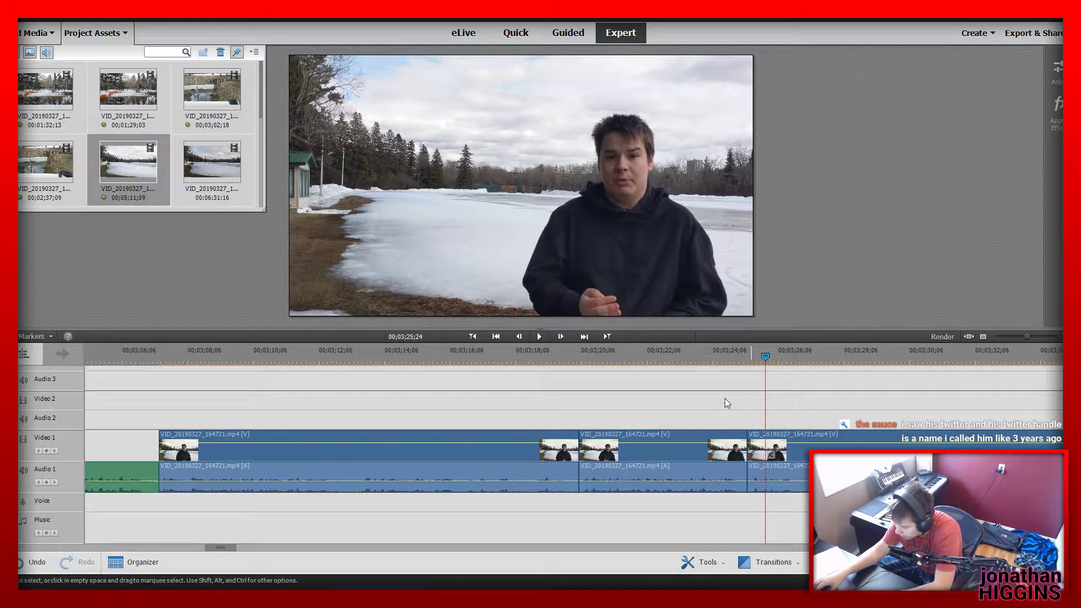
# Replay across the new cut from 00;03;24;07 and split the third lake segment at 00;03;38;14
pyautogui.click(714, 353)
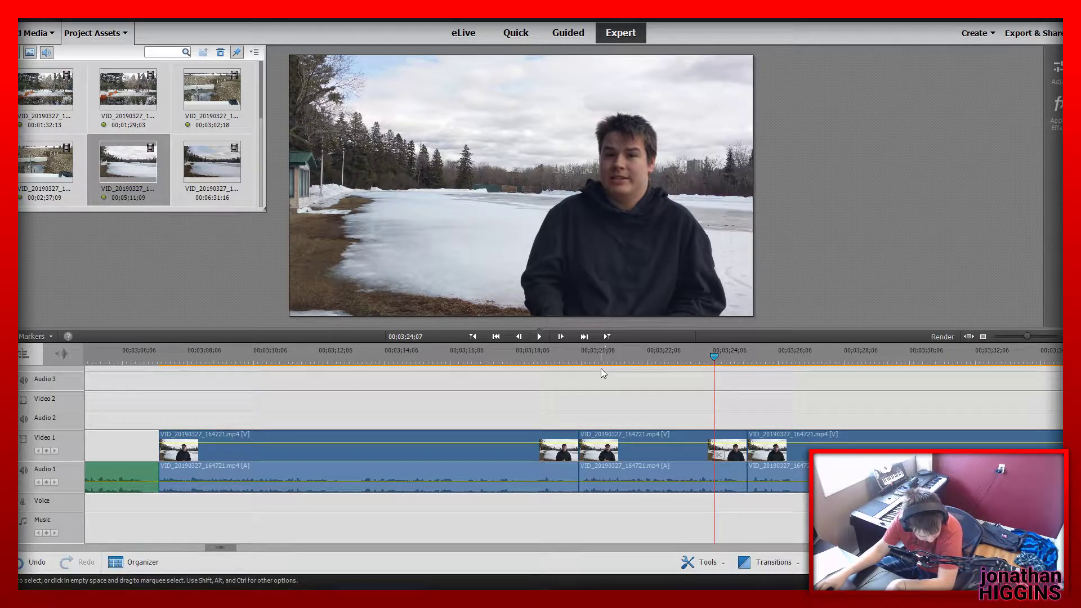
pyautogui.press('space')
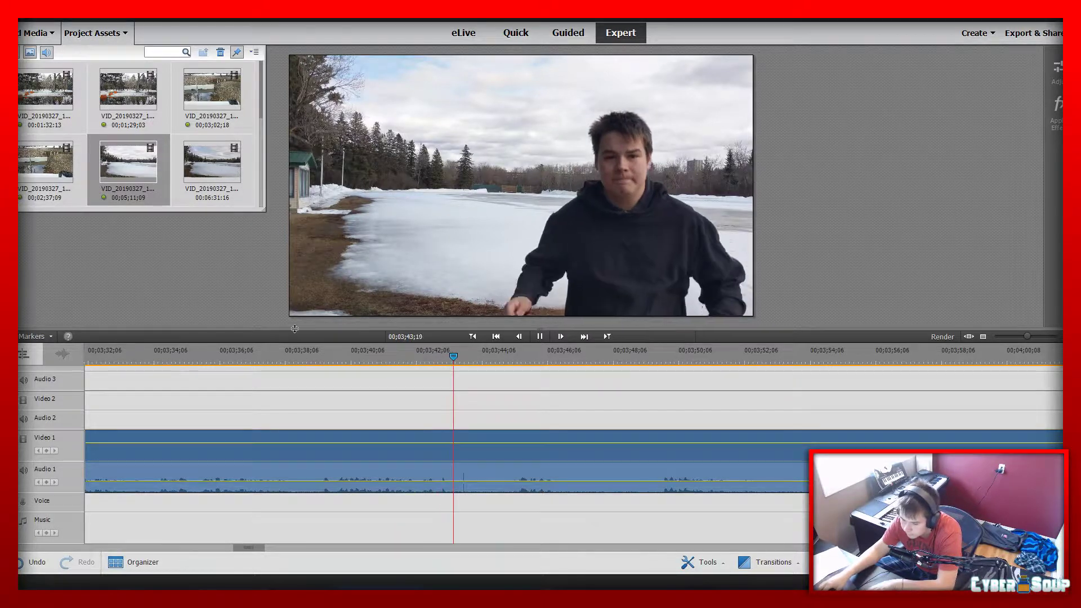
pyautogui.click(230, 362)
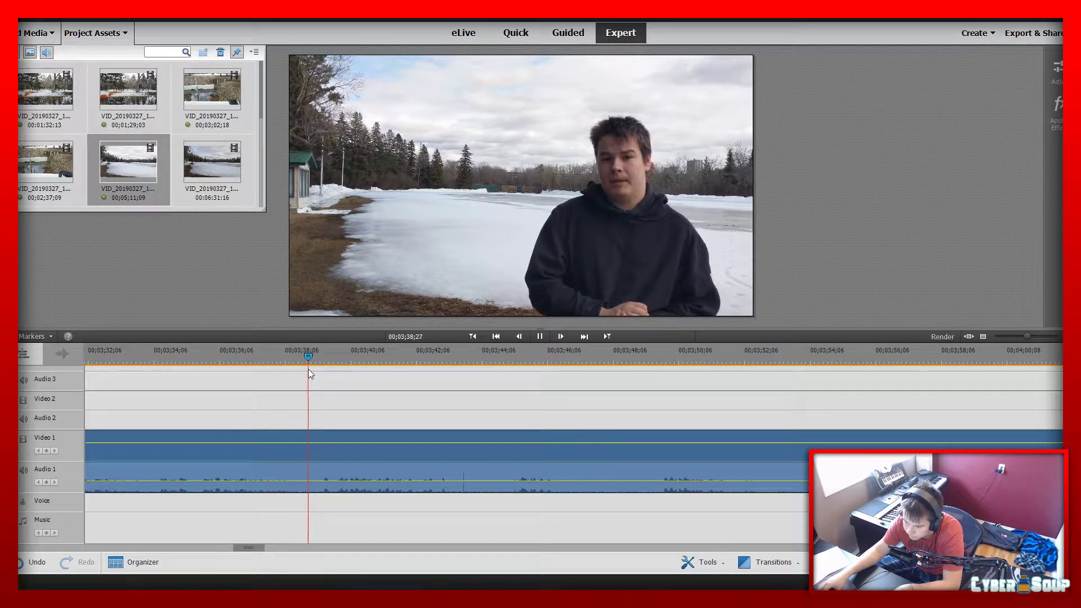
pyautogui.click(294, 365)
pyautogui.click(298, 454)
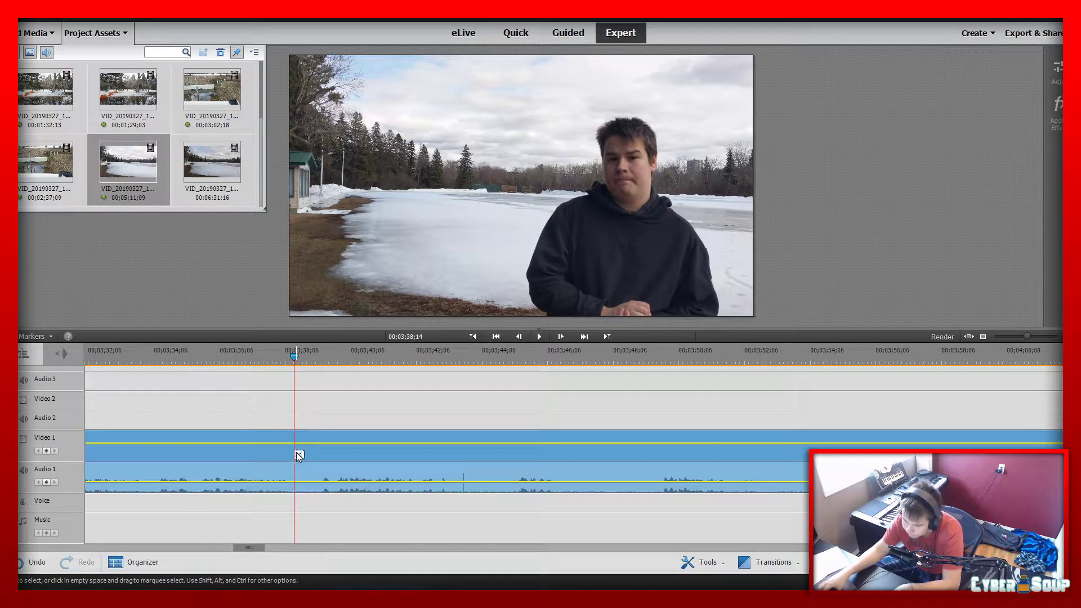
pyautogui.click(298, 456)
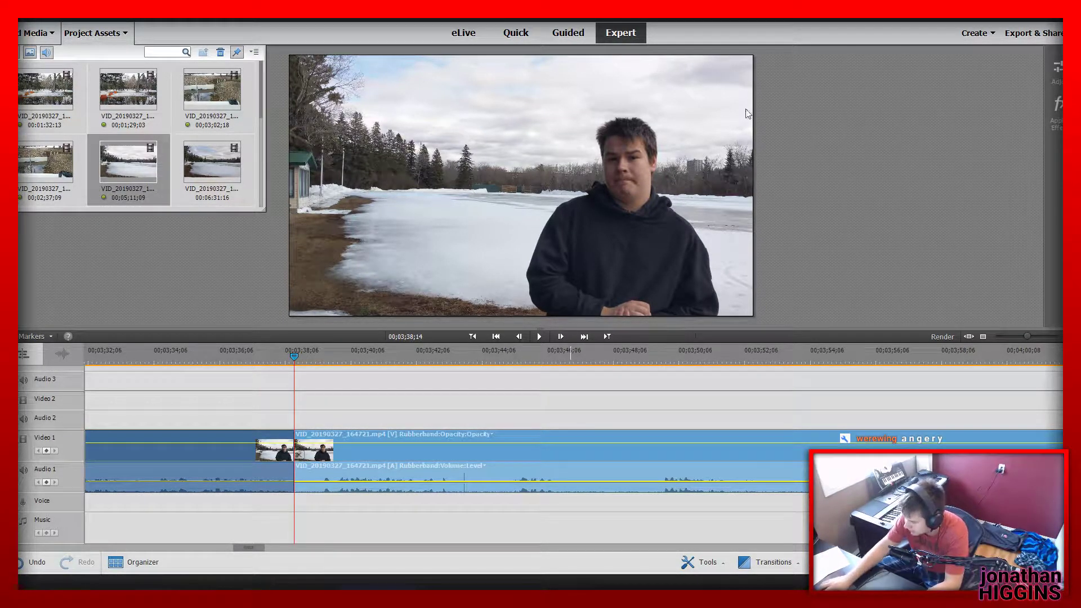
# Play the third lake segment from its start, split it at 00;03;29;14 and 00;03;29;19 and delete the piece between
pyautogui.moveTo(256, 547); pyautogui.dragTo(228, 550)
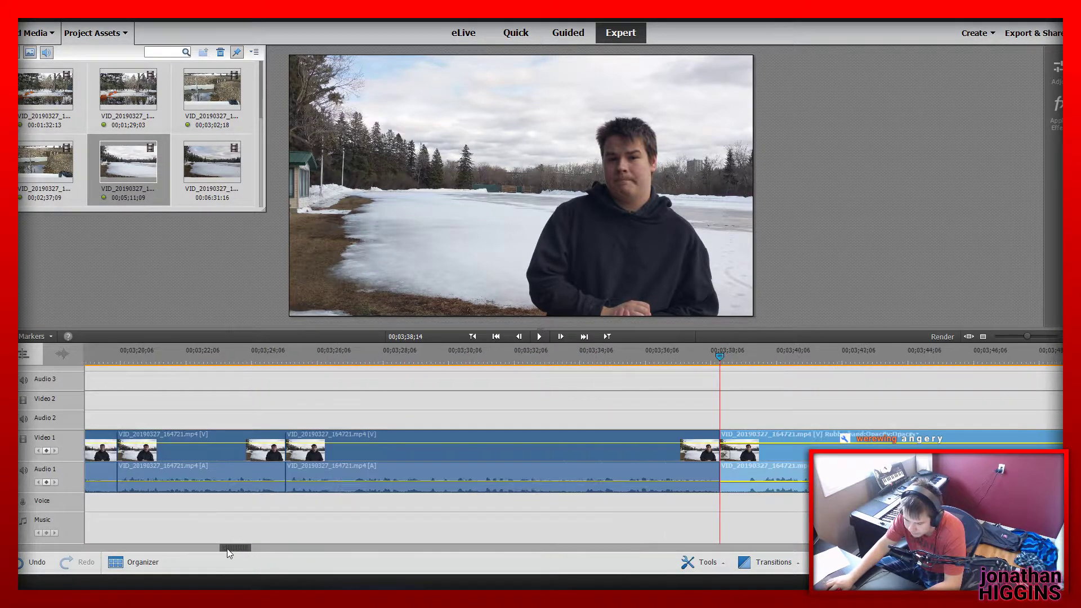
pyautogui.moveTo(434, 363); pyautogui.dragTo(290, 372)
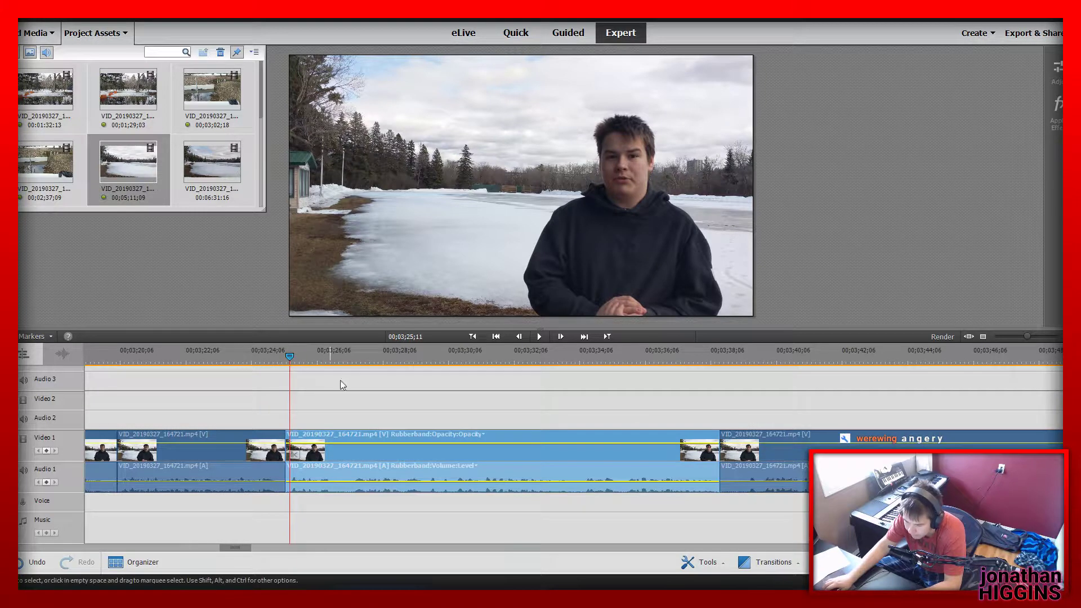
pyautogui.press('space')
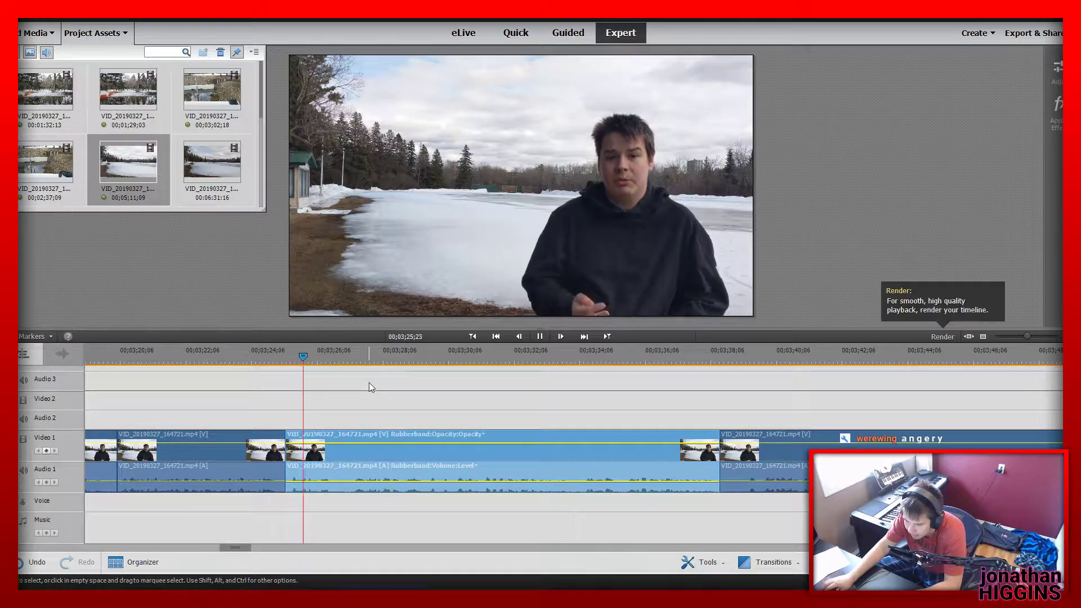
pyautogui.click(539, 337)
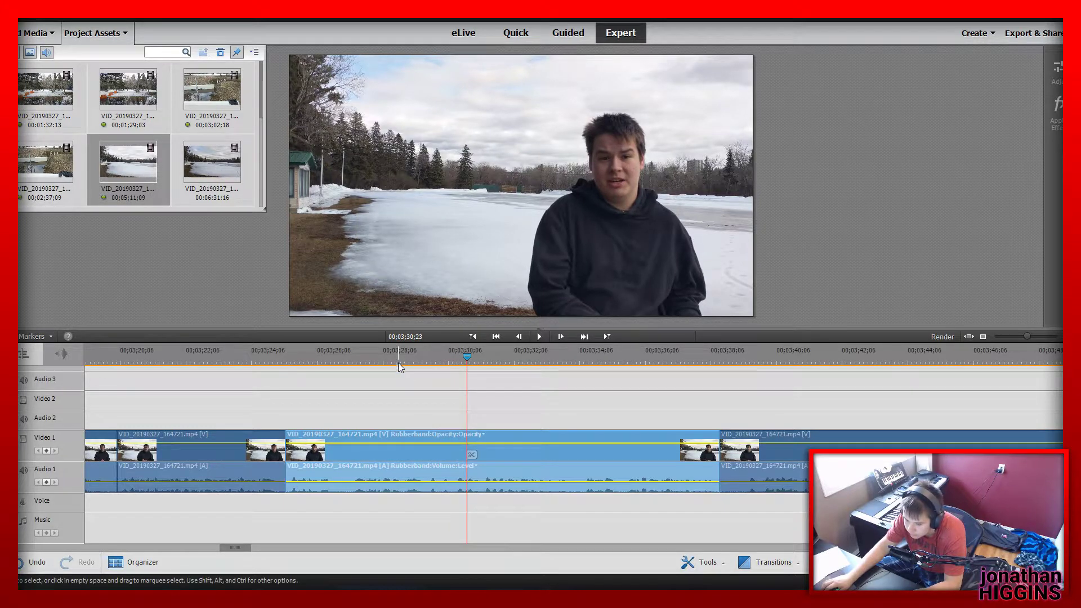
pyautogui.moveTo(398, 364); pyautogui.dragTo(424, 371)
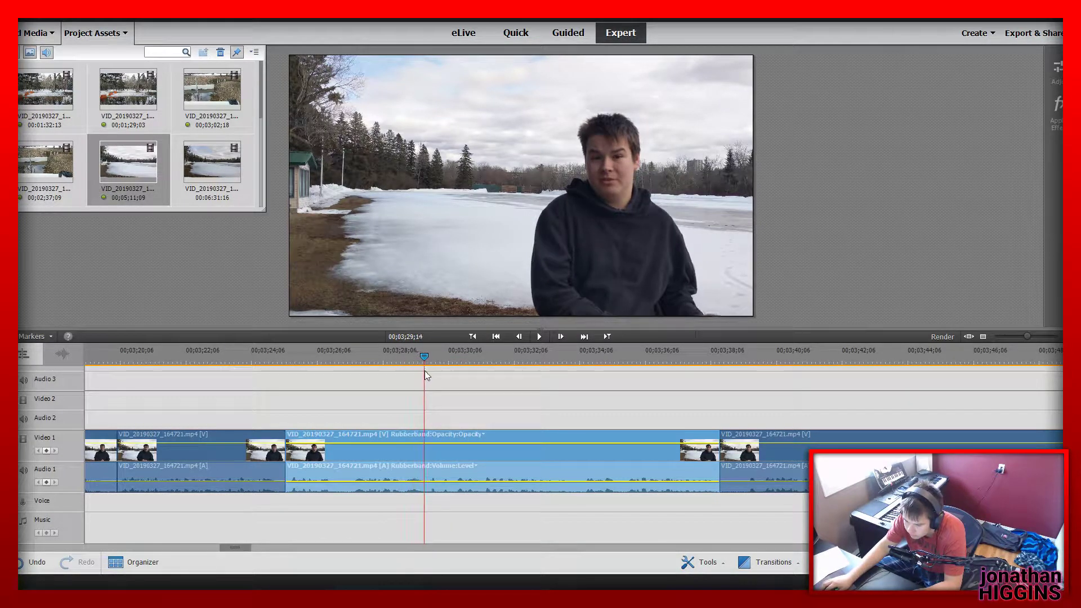
pyautogui.moveTo(1027, 336); pyautogui.dragTo(1037, 336)
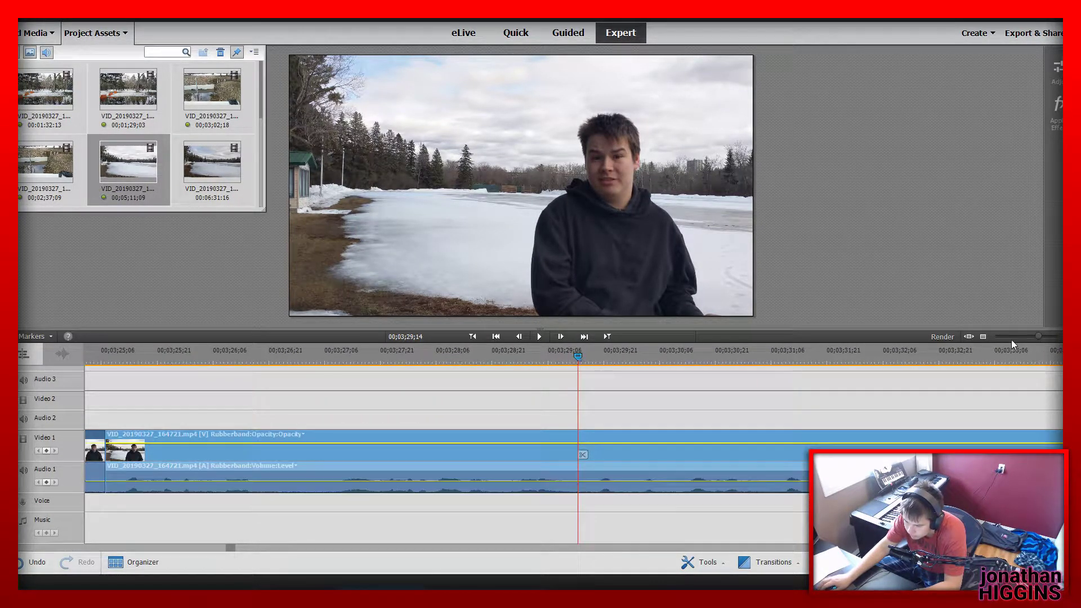
pyautogui.click(582, 455)
pyautogui.click(597, 362)
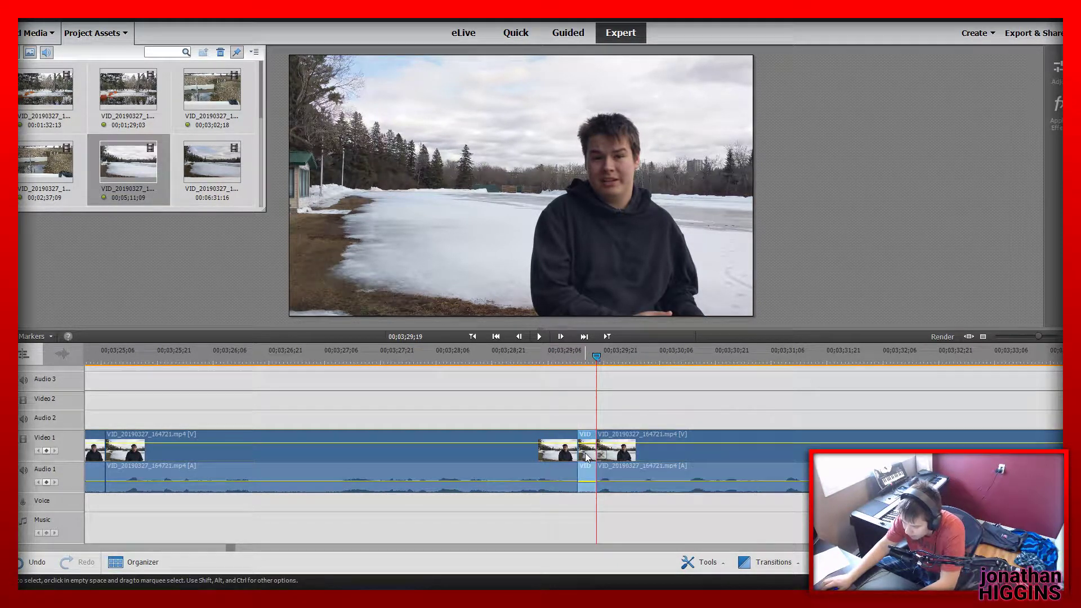
# Play the join at 00;03;29;14, split the following segment at 00;03;30;03 and 00;03;30;08 and delete the piece between
pyautogui.click(522, 356)
pyautogui.press('space')
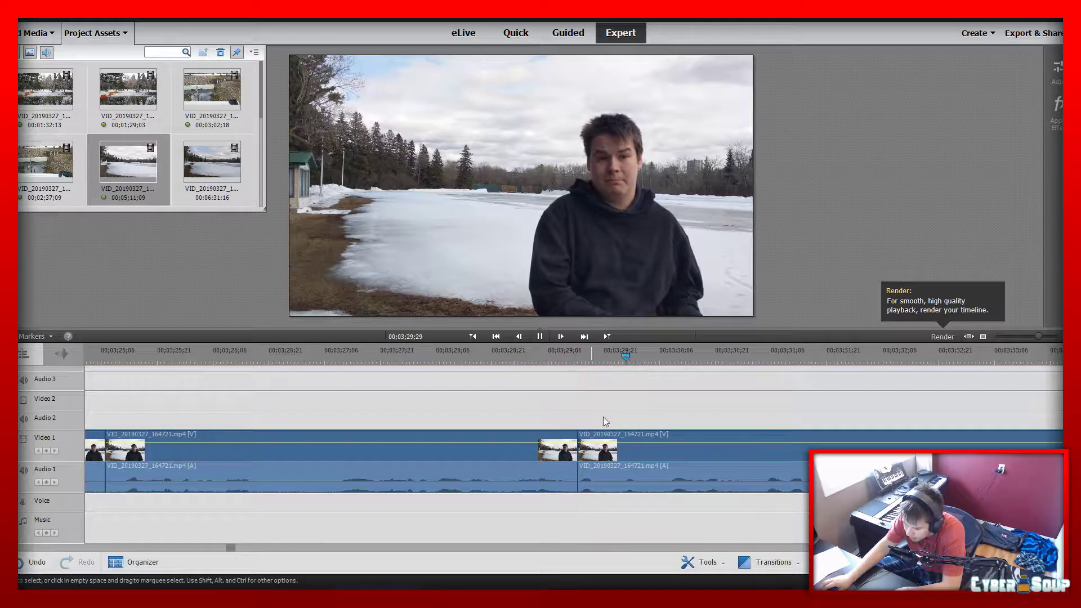
pyautogui.press('space')
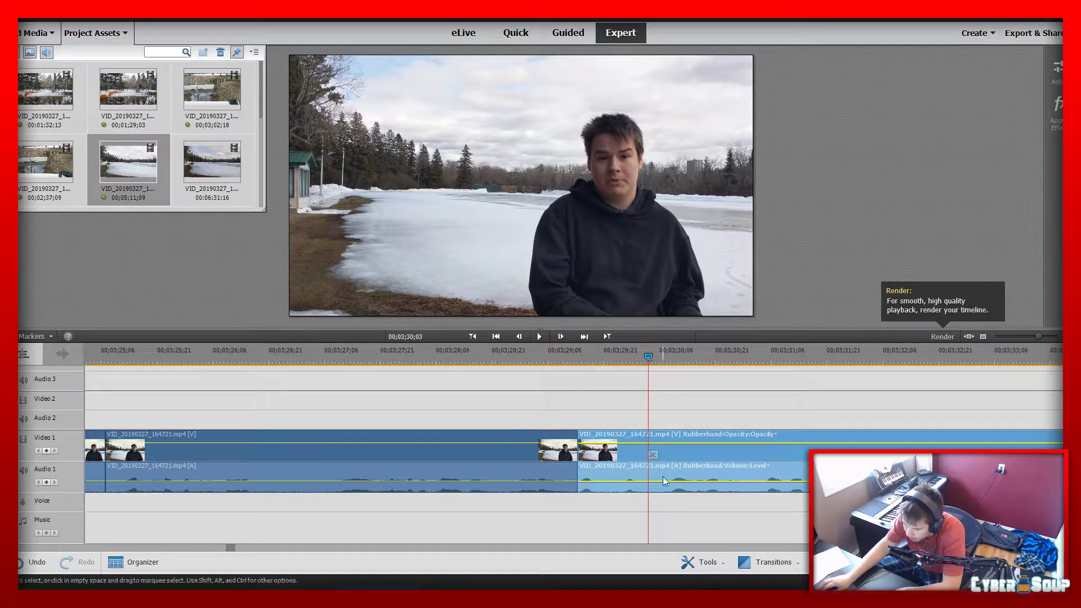
pyautogui.click(651, 454)
pyautogui.click(668, 363)
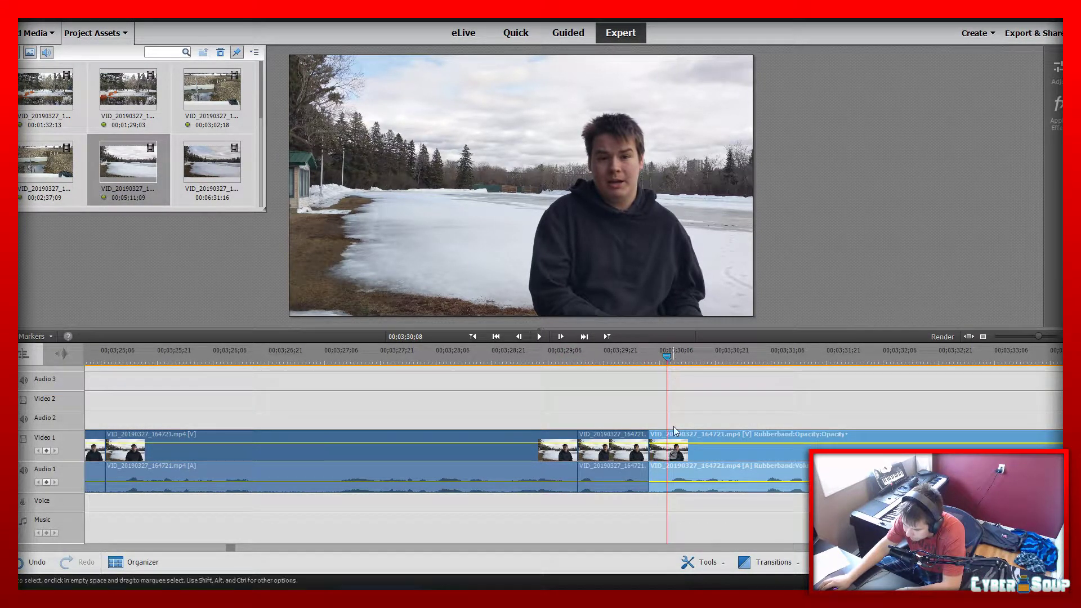
pyautogui.click(670, 454)
pyautogui.press('Delete')
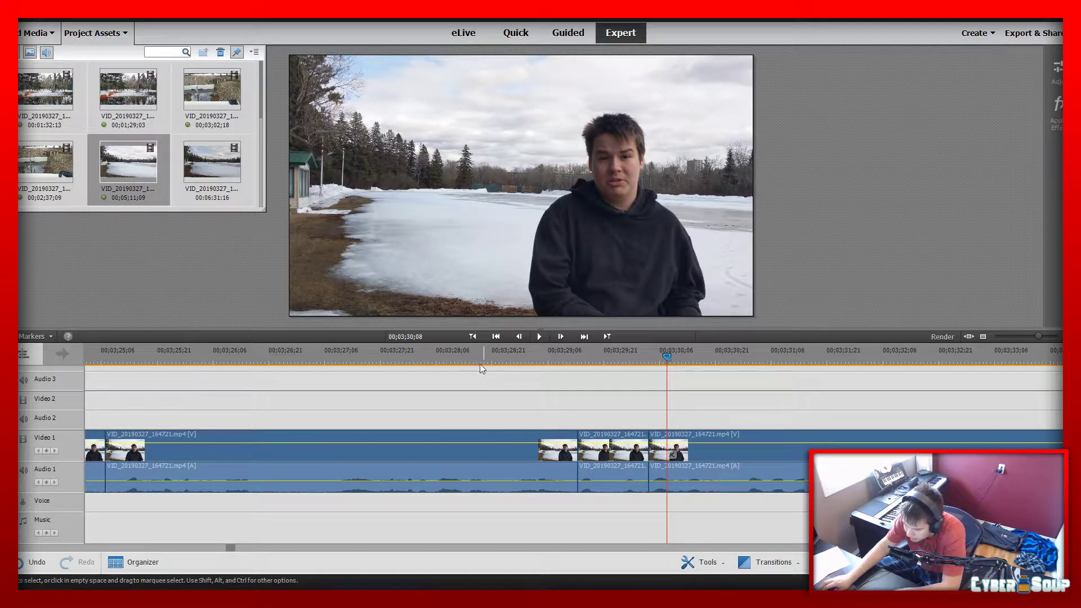
# Play across the recent cuts from 00;03;28;00, split the last lake segment at 00;03;38;28 and delete the short piece before the split
pyautogui.click(414, 356)
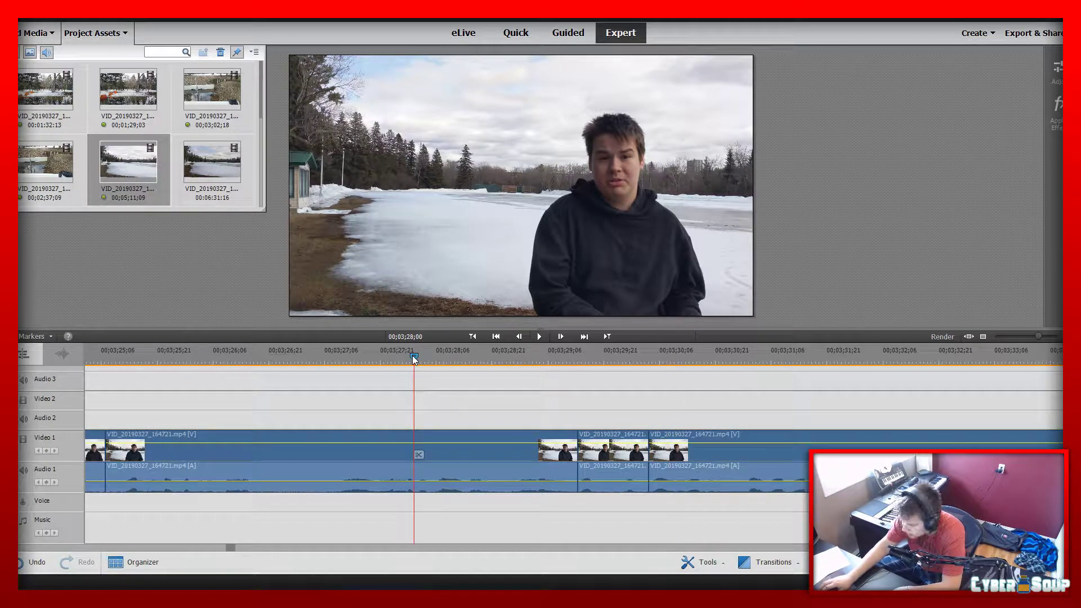
pyautogui.press('space')
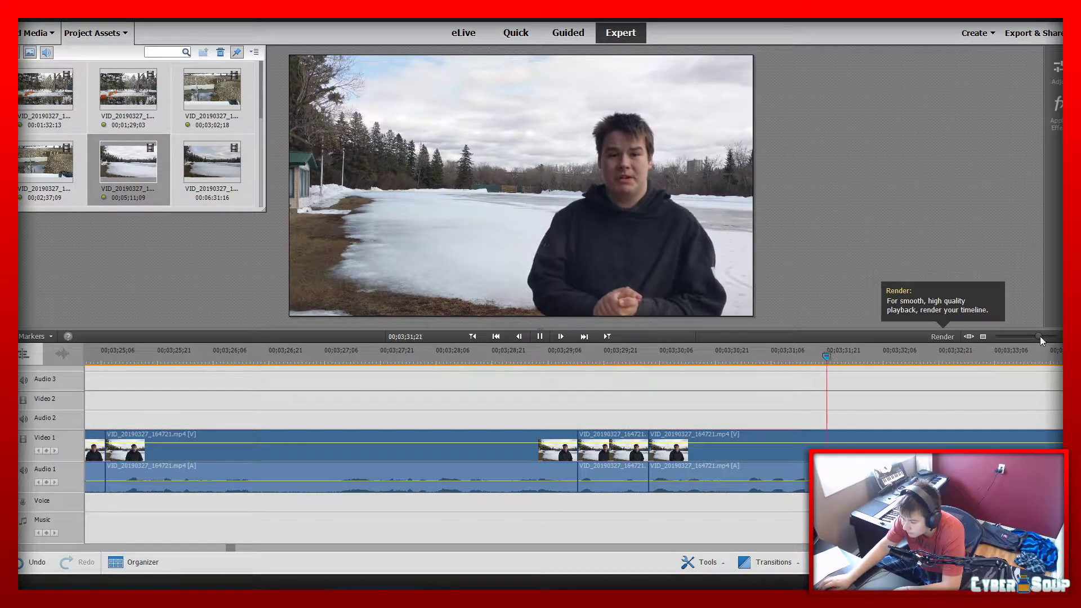
pyautogui.moveTo(1039, 336); pyautogui.dragTo(1035, 337)
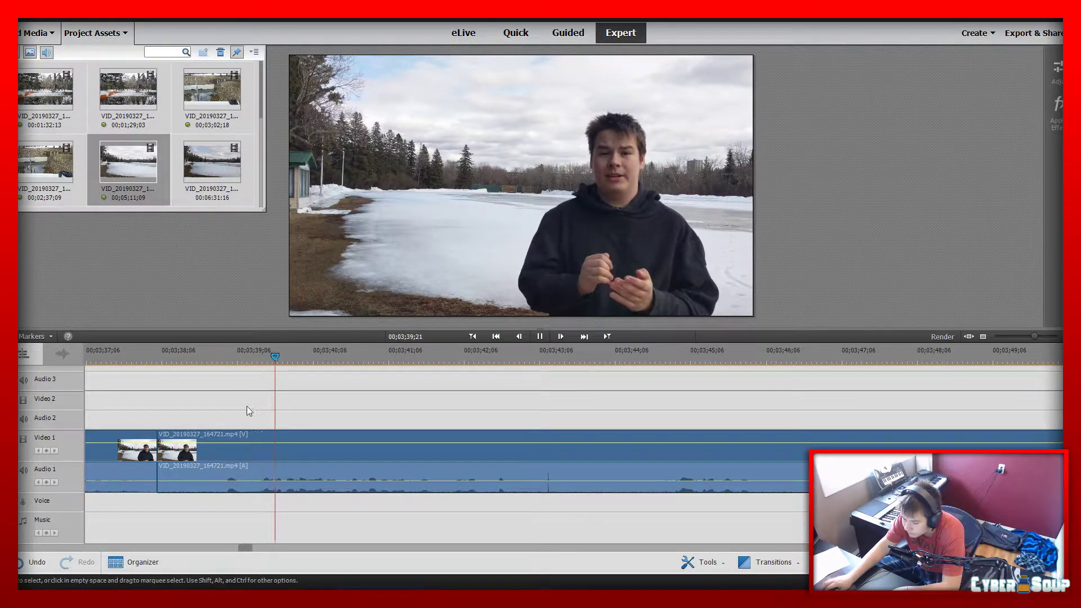
pyautogui.click(218, 354)
pyautogui.click(222, 455)
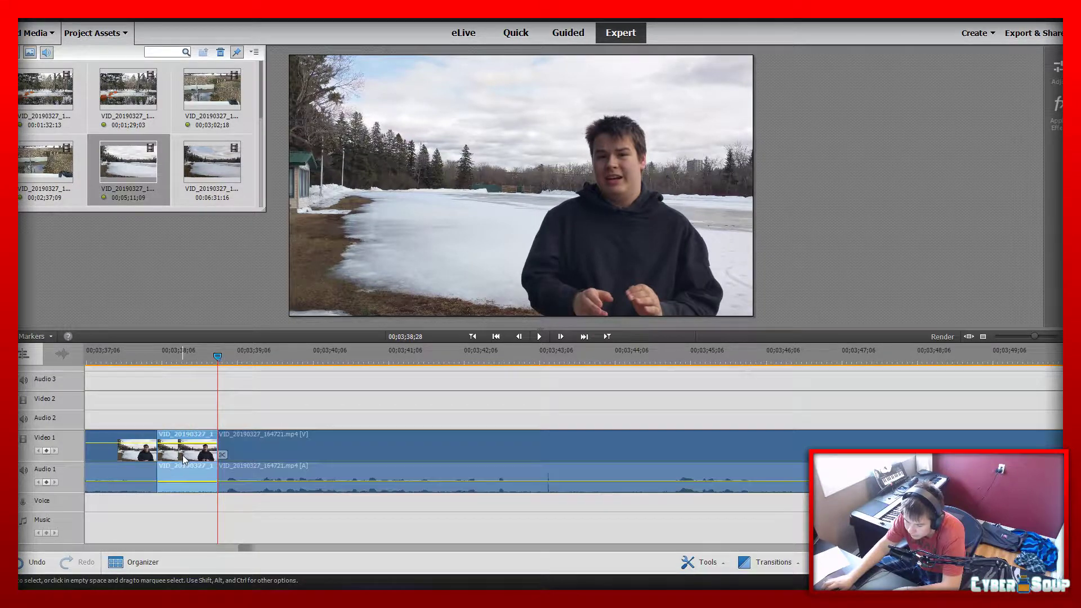
pyautogui.press('Delete')
# Play the last lake segment from 00;03;38;05, split it at 00;03;53;25 and delete the part before the split
pyautogui.click(160, 358)
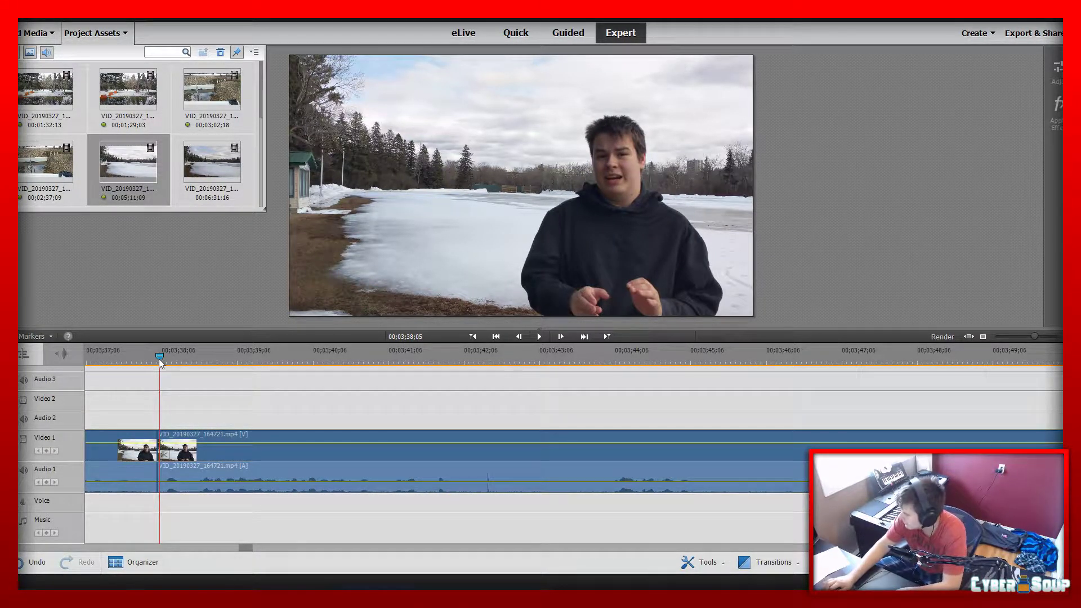
pyautogui.press('space')
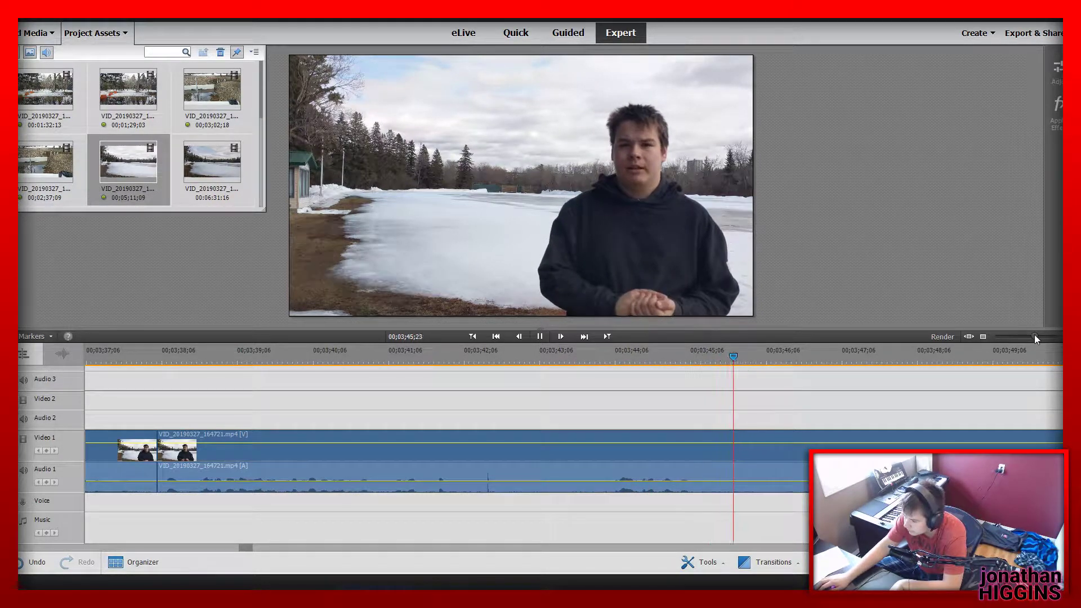
pyautogui.moveTo(1034, 334); pyautogui.dragTo(1022, 339)
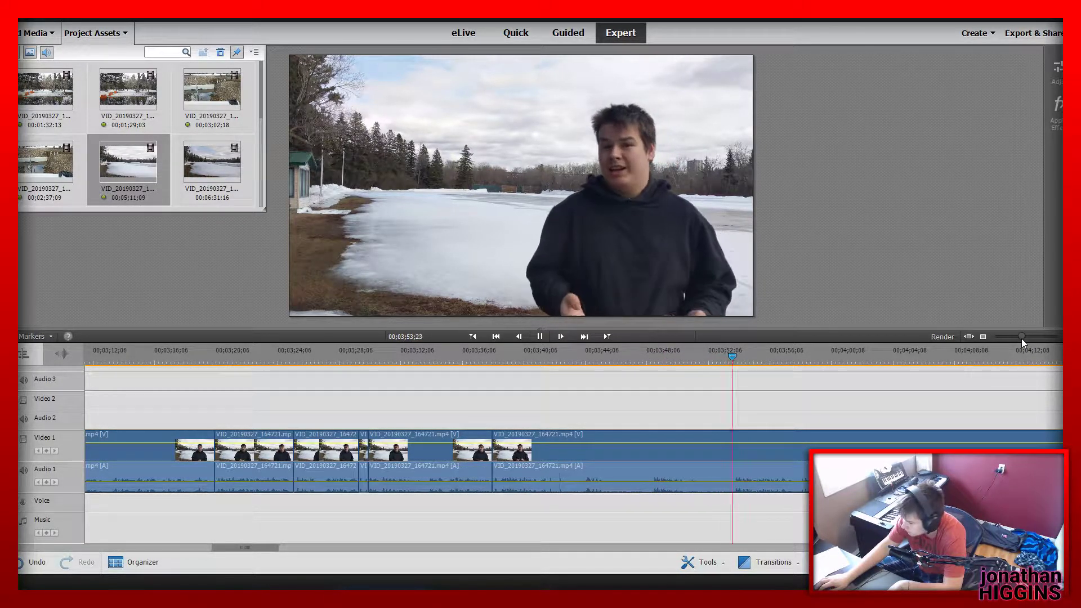
pyautogui.moveTo(1021, 340); pyautogui.dragTo(1026, 340)
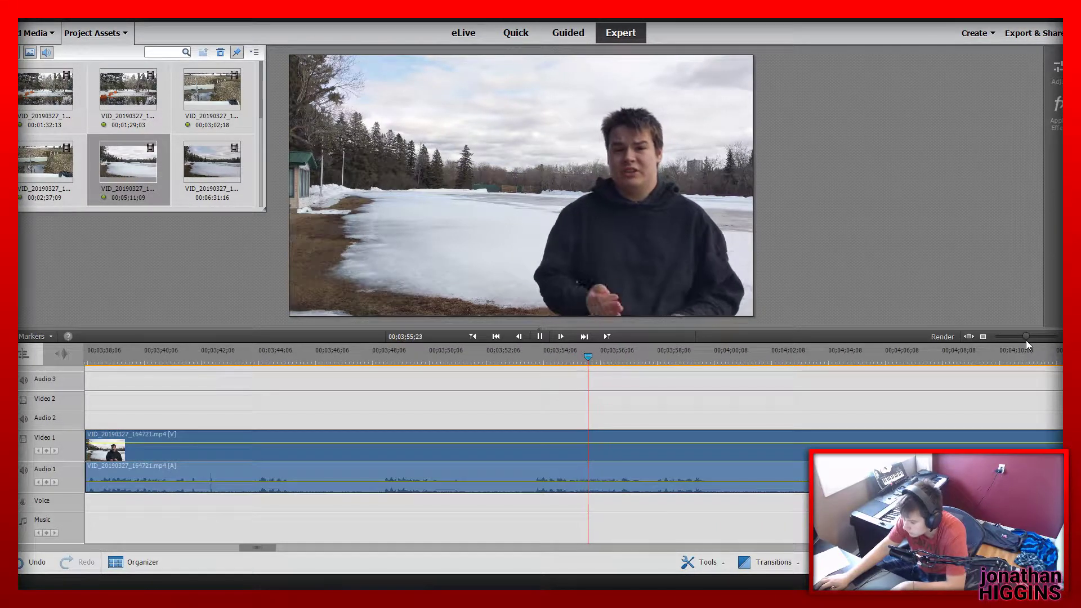
pyautogui.click(538, 362)
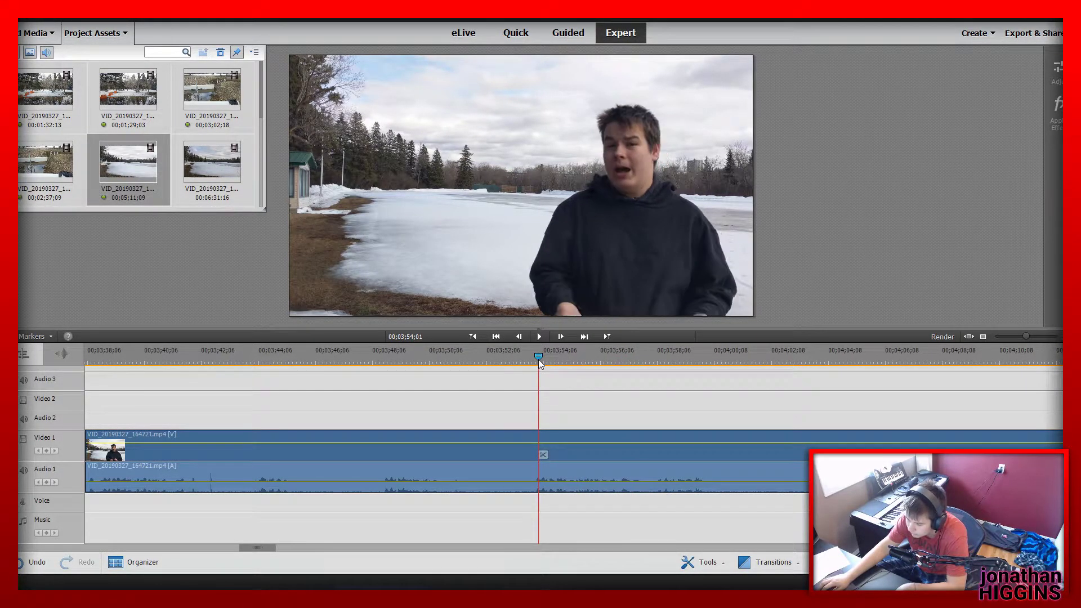
pyautogui.click(530, 354)
pyautogui.moveTo(531, 355); pyautogui.dragTo(535, 357)
pyautogui.click(532, 359)
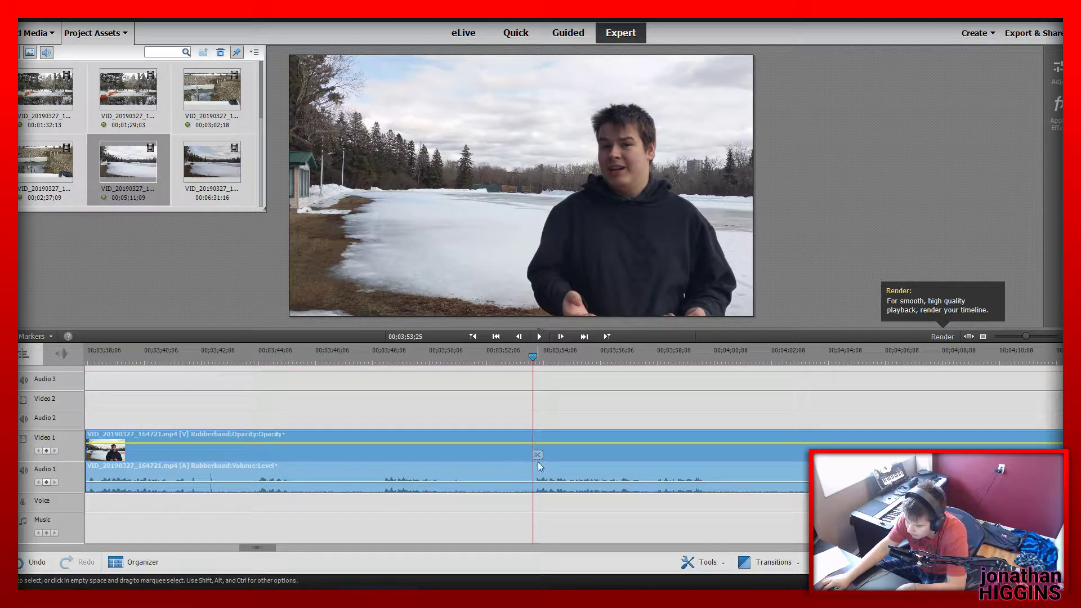
pyautogui.click(538, 455)
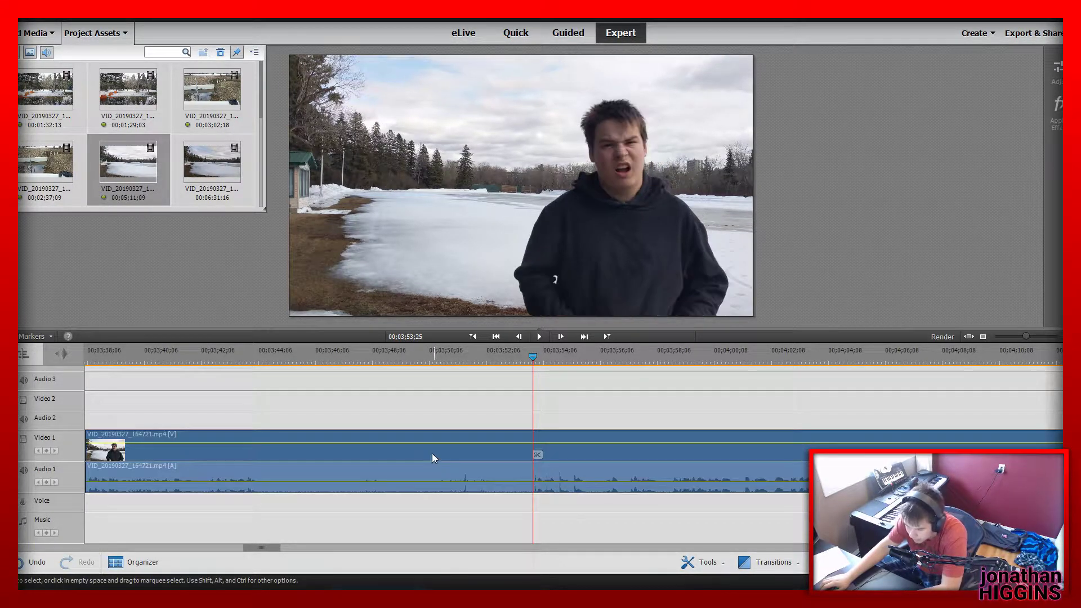
# Play the last lake segment from its start, split it at 00;03;44;28 and play the remainder
pyautogui.click(473, 337)
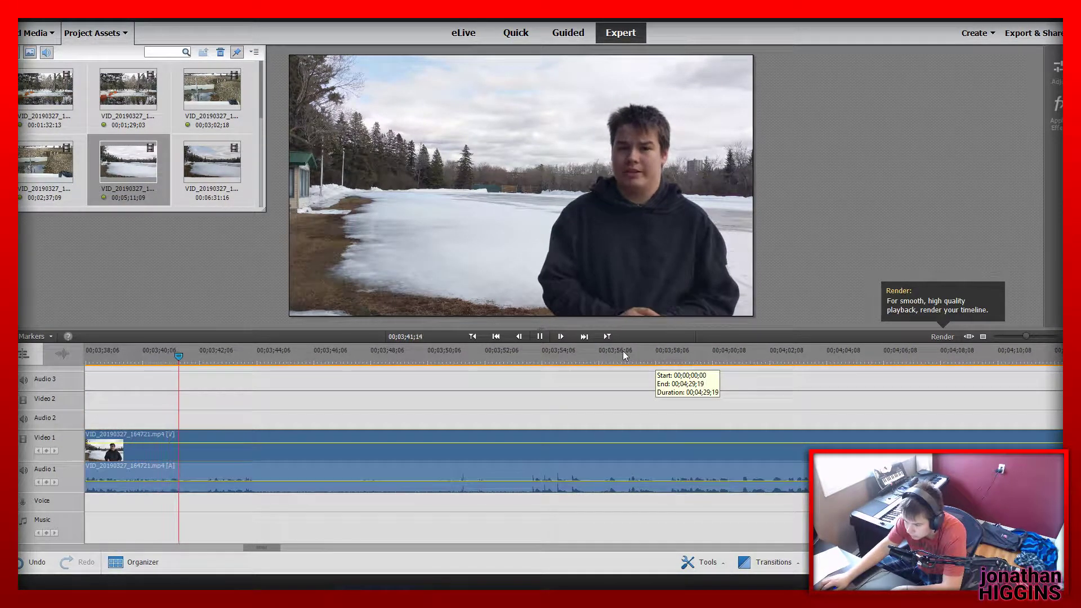
pyautogui.click(540, 336)
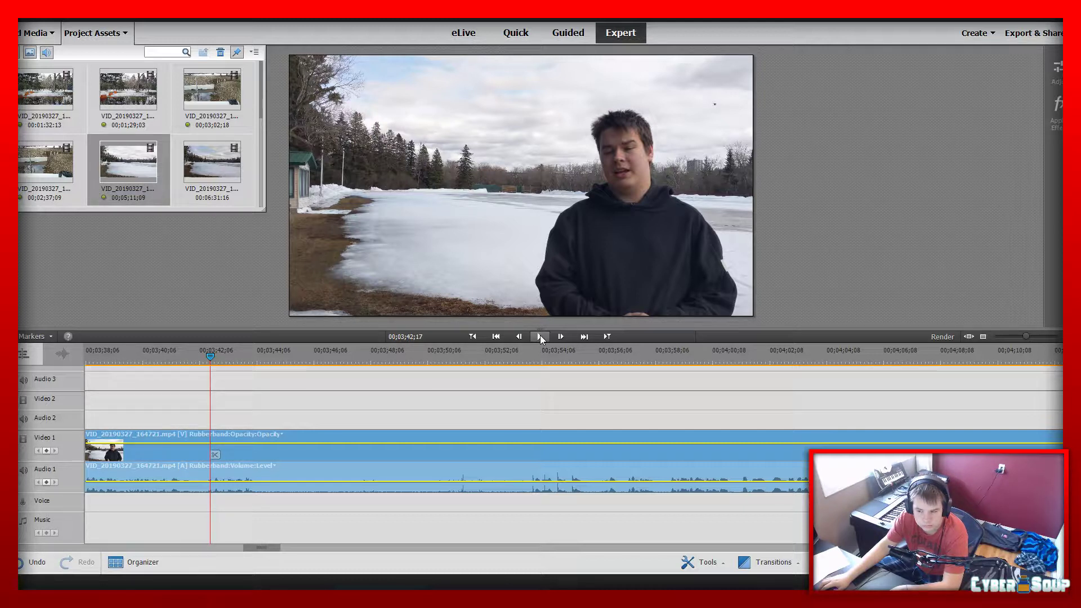
pyautogui.click(539, 336)
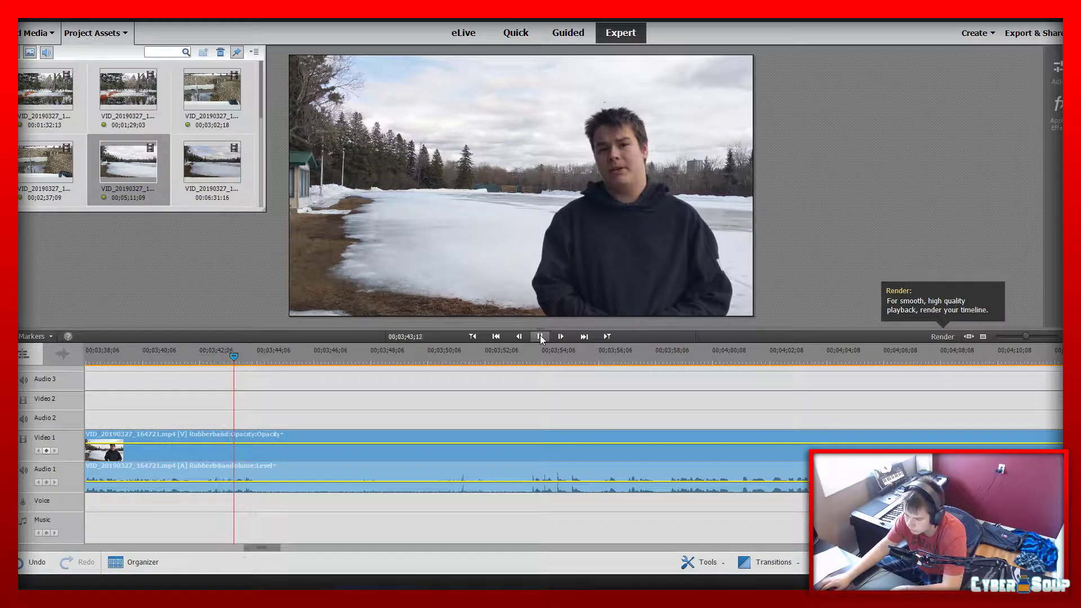
pyautogui.click(539, 336)
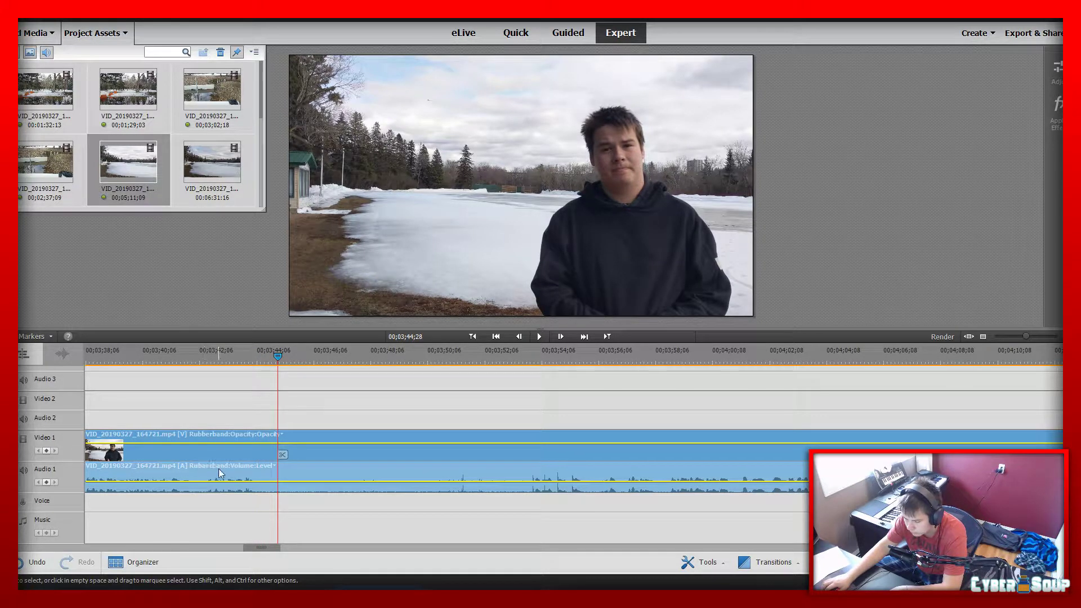
pyautogui.click(280, 455)
pyautogui.press('space')
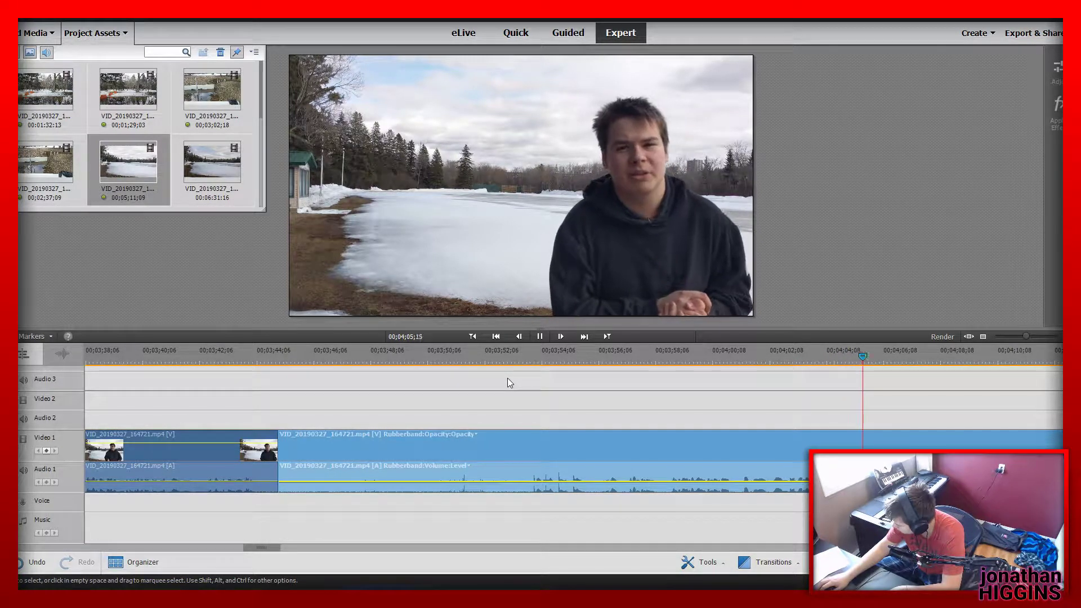
pyautogui.press('space')
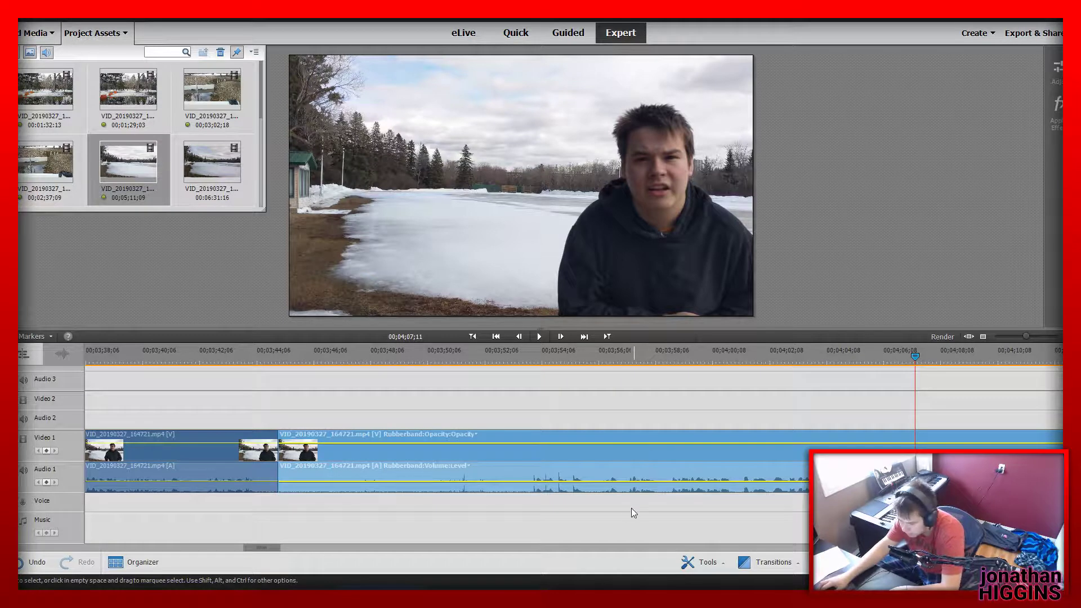
# Review the earlier yellow-shirt footage and delete the VID_20190327_162514.mp4 segment that starts at about 00;02;08;09
pyautogui.moveTo(263, 547); pyautogui.dragTo(135, 548)
pyautogui.click(520, 359)
pyautogui.press('space')
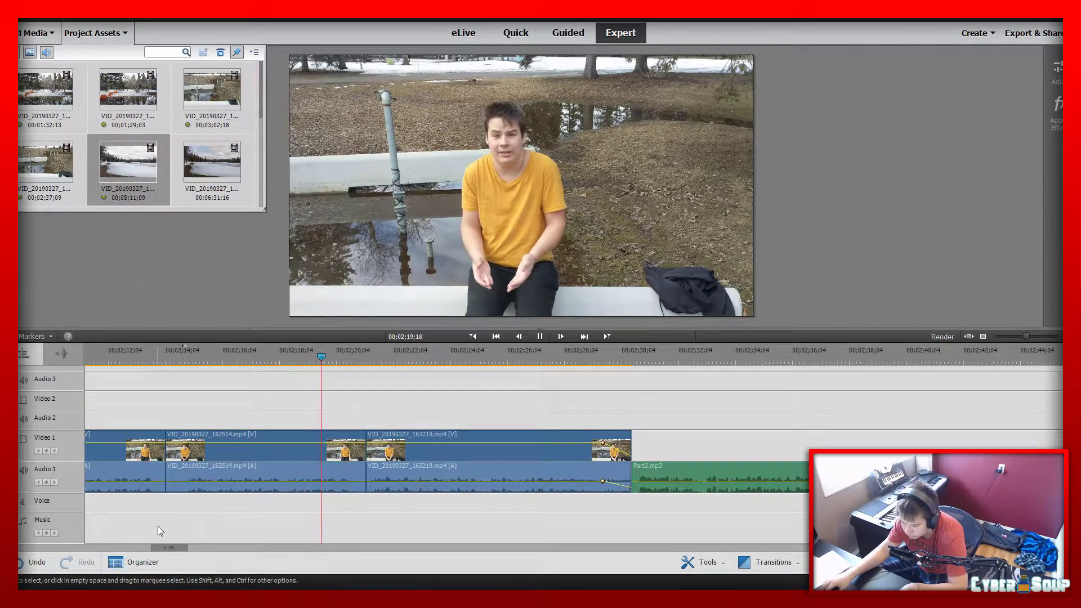
pyautogui.moveTo(166, 548); pyautogui.dragTo(158, 549)
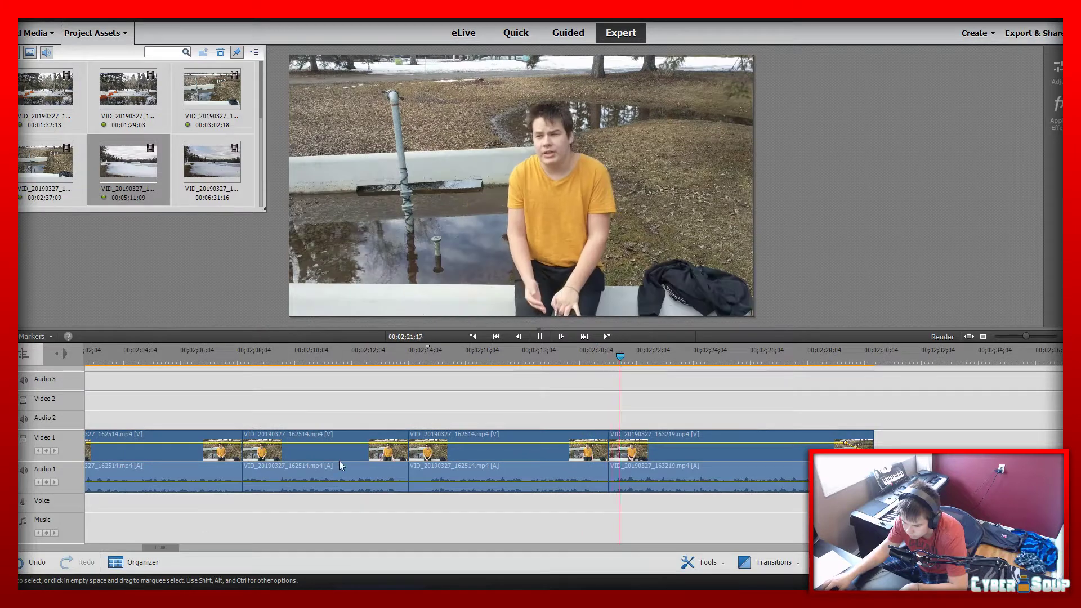
pyautogui.click(344, 451)
pyautogui.press('Delete')
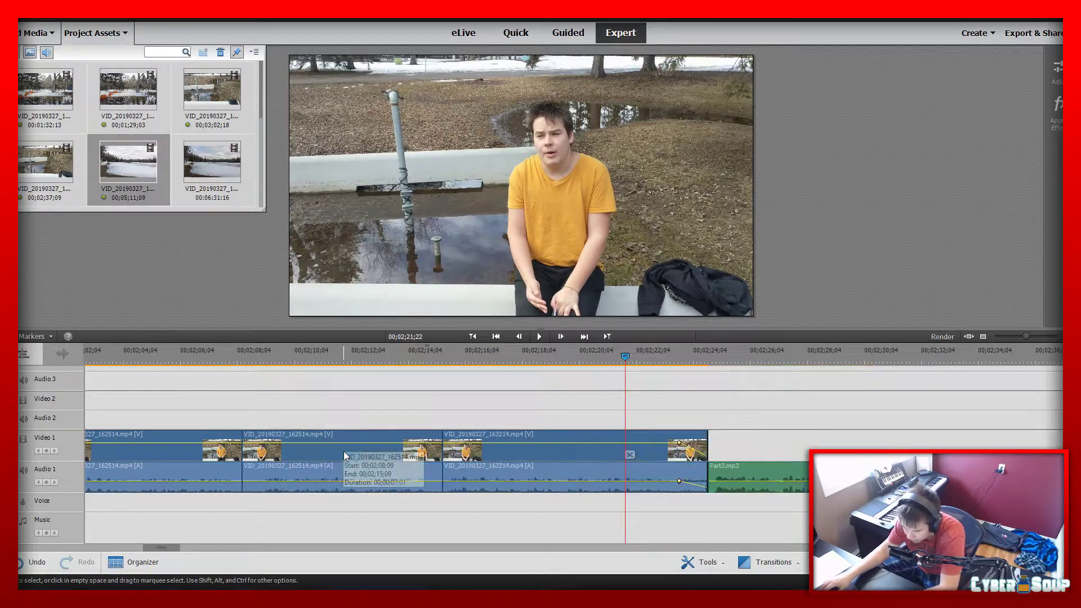
# Play the join near 00;02;08;09, ripple-trim about 20 frames off the start of the following yellow-shirt segment and replay to the end of that section
pyautogui.click(247, 353)
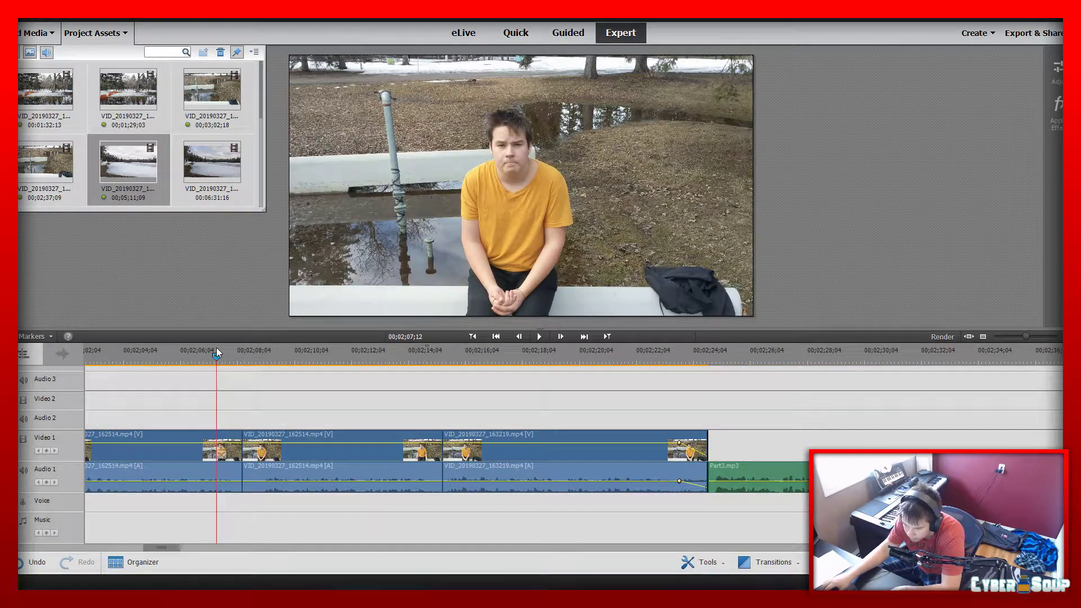
pyautogui.press('space')
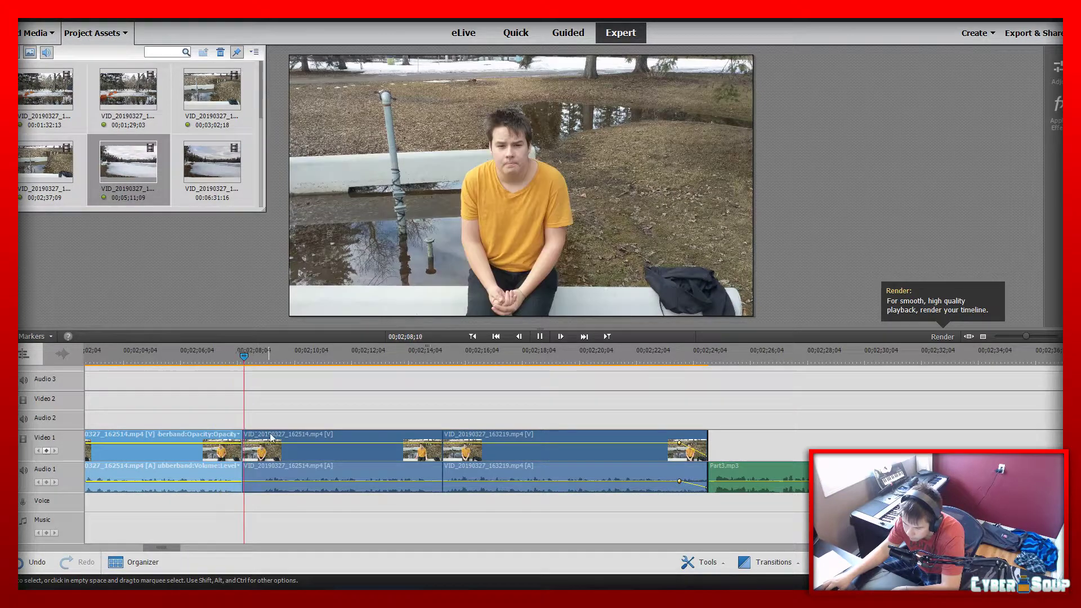
pyautogui.click(259, 453)
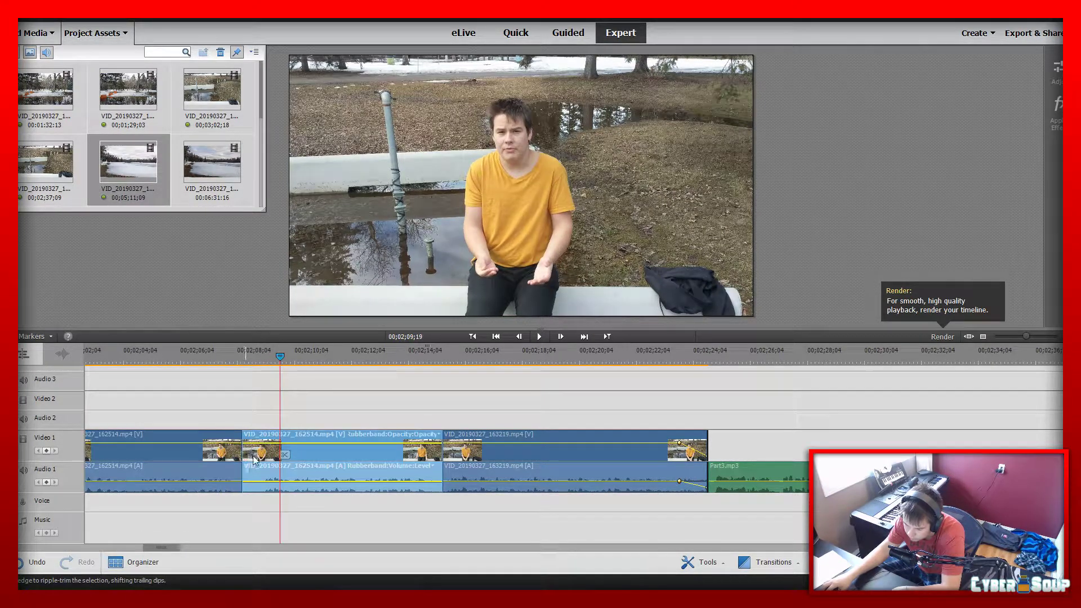
pyautogui.moveTo(246, 458); pyautogui.dragTo(264, 458)
pyautogui.click(221, 355)
pyautogui.press('space')
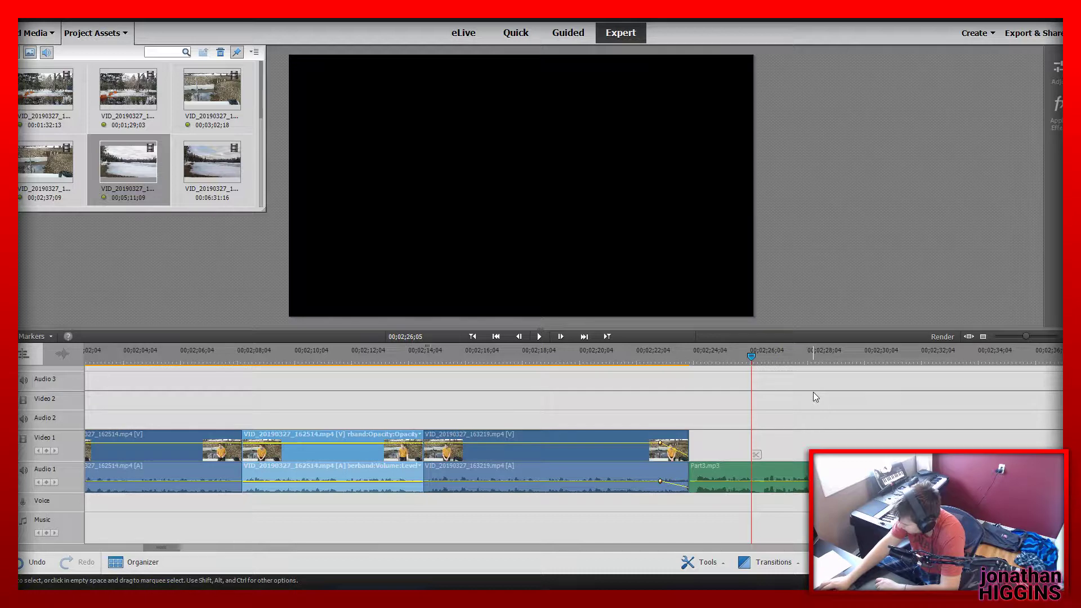
# Move the Part3.mp3 pieces and all lake segments together later on the timeline, starting at about 00;08;22
pyautogui.moveTo(174, 547); pyautogui.dragTo(227, 547)
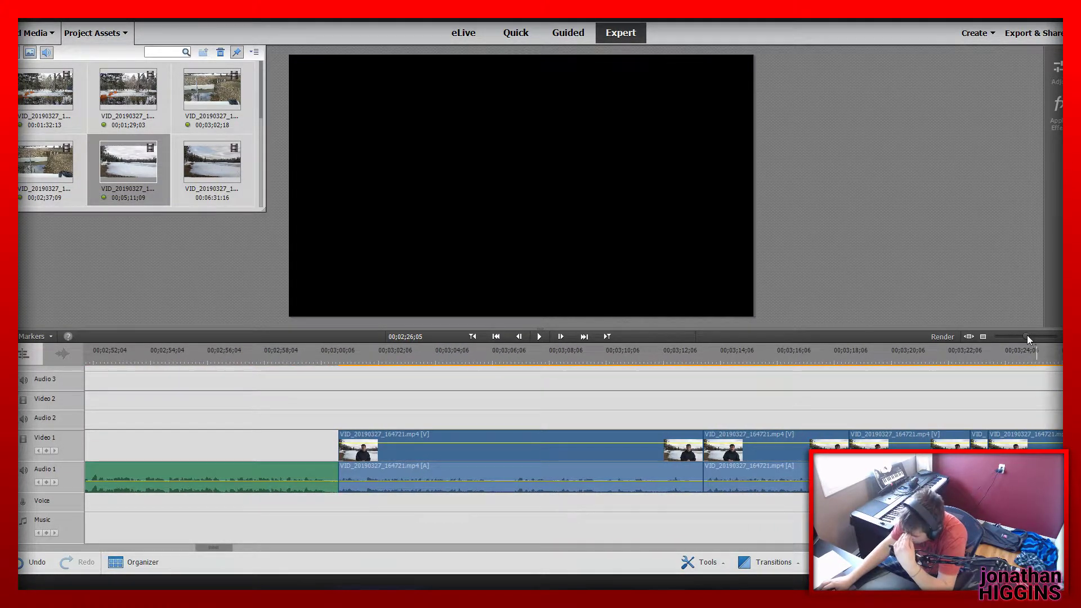
pyautogui.moveTo(1027, 336); pyautogui.dragTo(997, 336)
pyautogui.moveTo(533, 468); pyautogui.dragTo(239, 436)
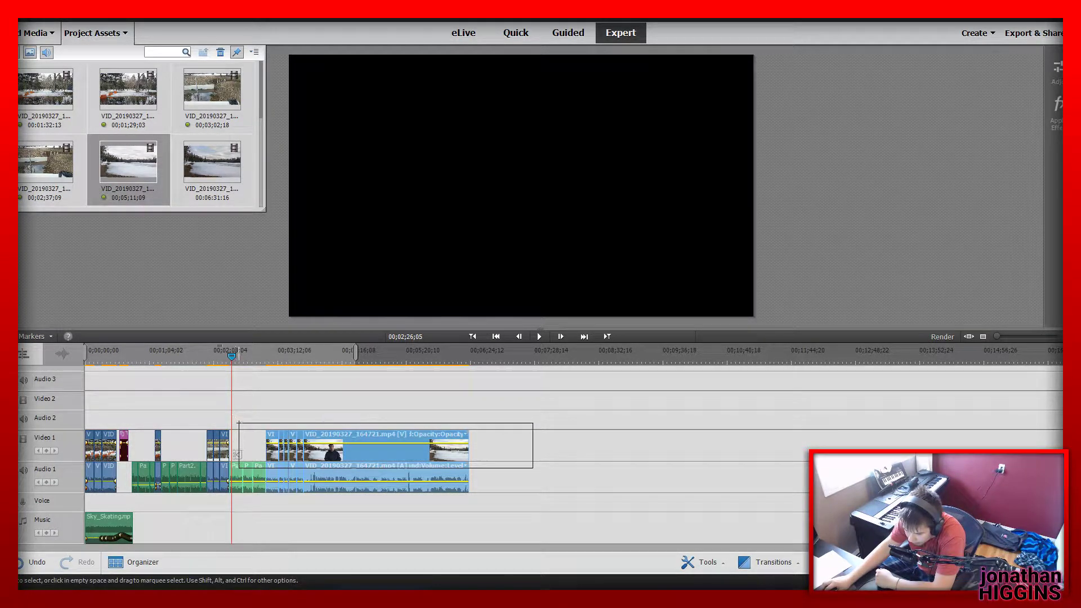
pyautogui.moveTo(236, 477); pyautogui.dragTo(598, 480)
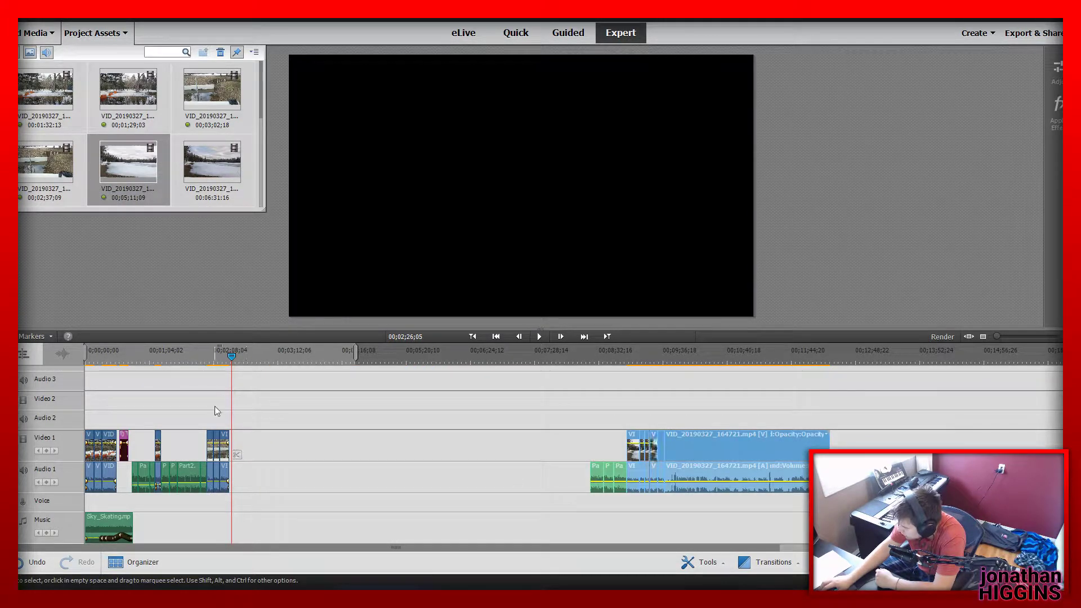
# Locate the last, longest lake segment and play it from its start at 00;09;38;13 to find where the usable take begins
pyautogui.moveTo(235, 359); pyautogui.dragTo(230, 358)
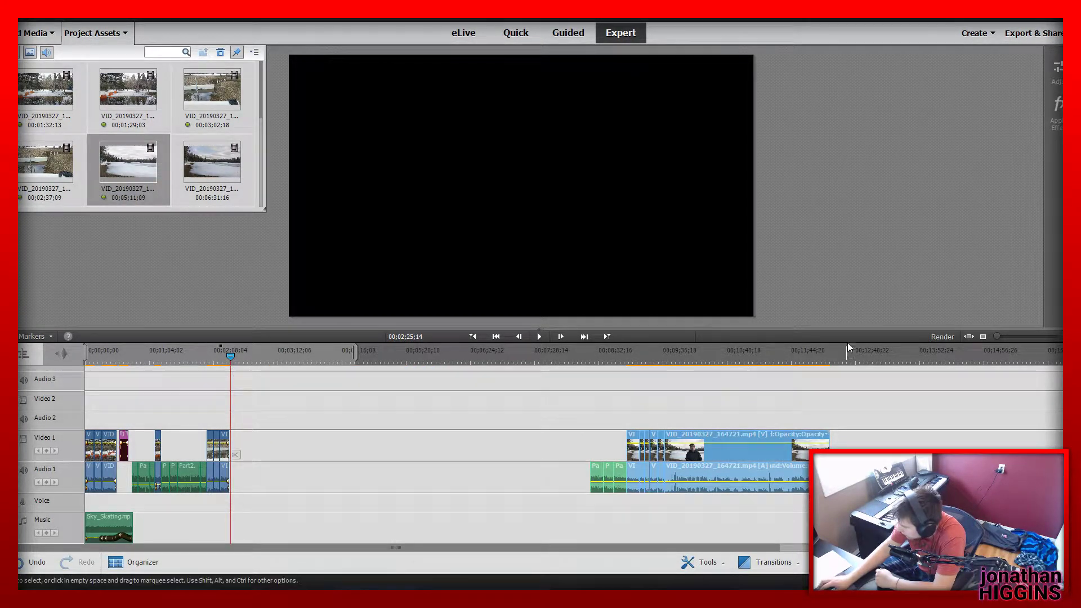
pyautogui.moveTo(996, 336); pyautogui.dragTo(1031, 343)
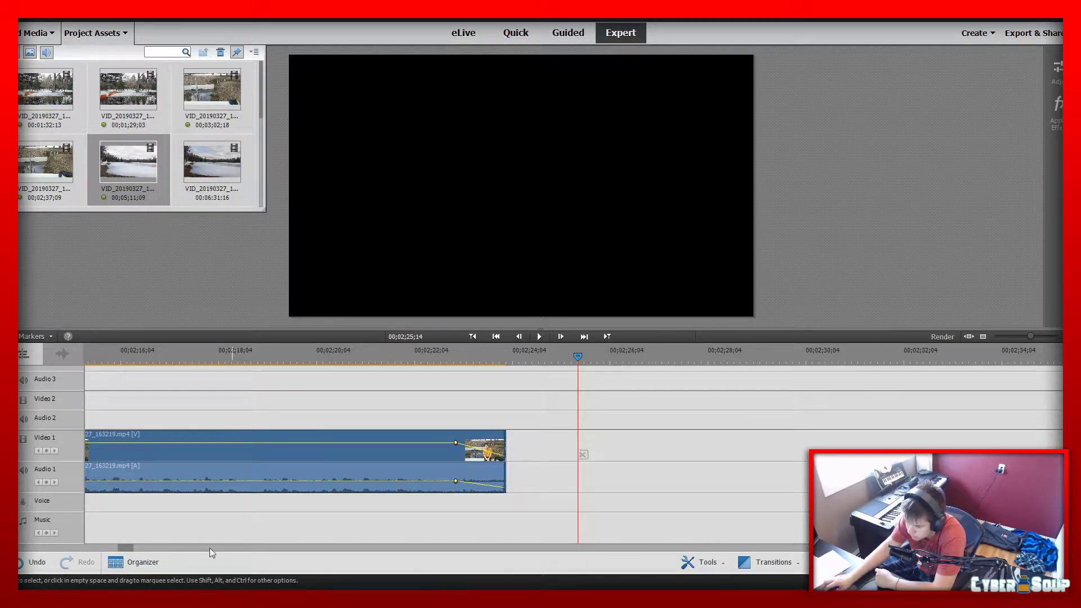
pyautogui.moveTo(125, 547); pyautogui.dragTo(475, 548)
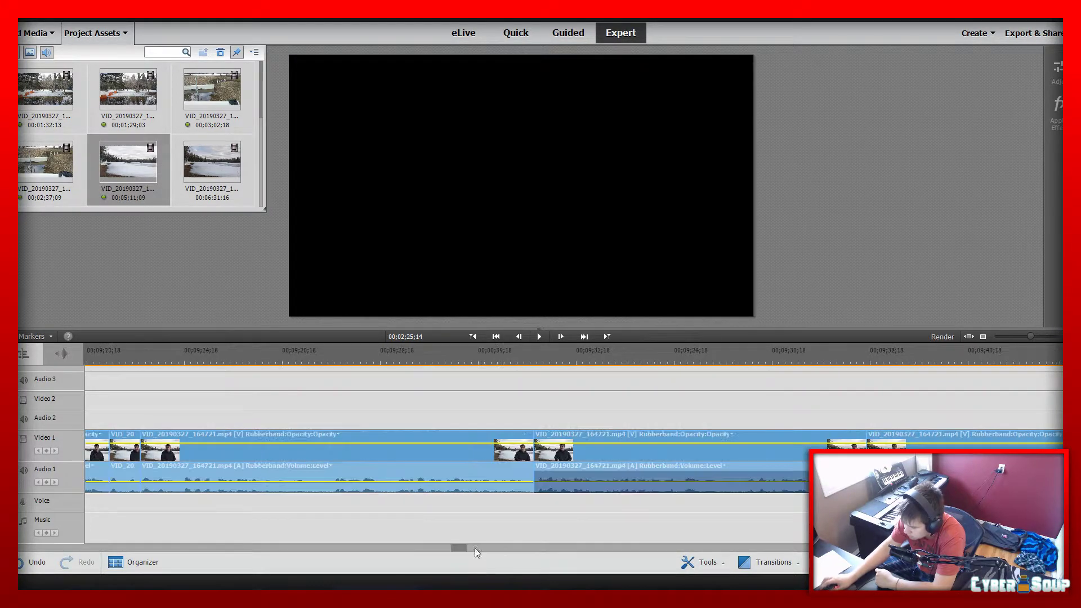
pyautogui.moveTo(1036, 336); pyautogui.dragTo(1004, 342)
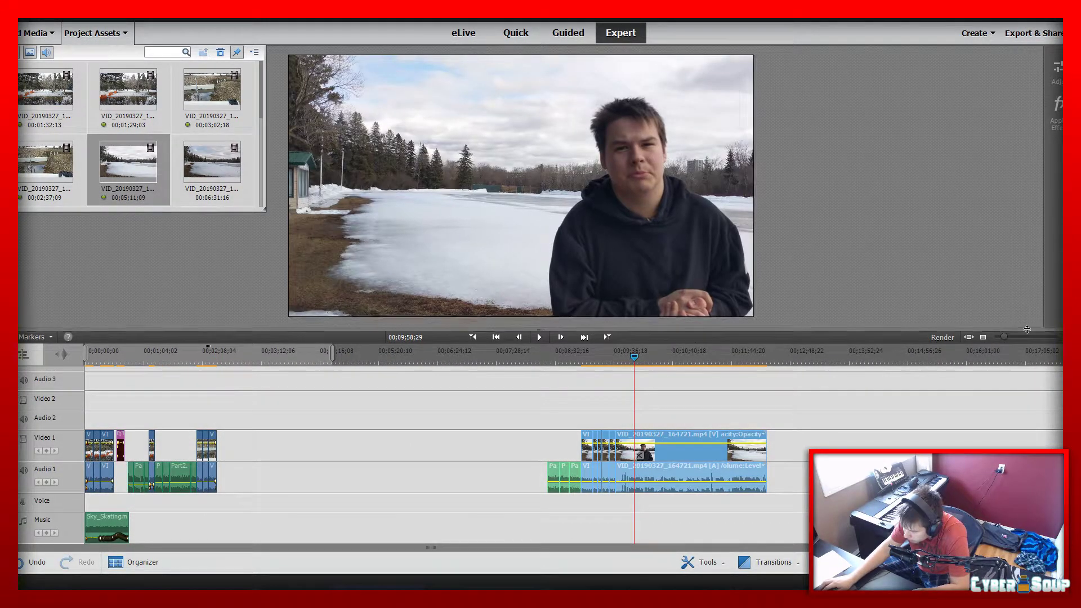
pyautogui.moveTo(1005, 337); pyautogui.dragTo(1018, 347)
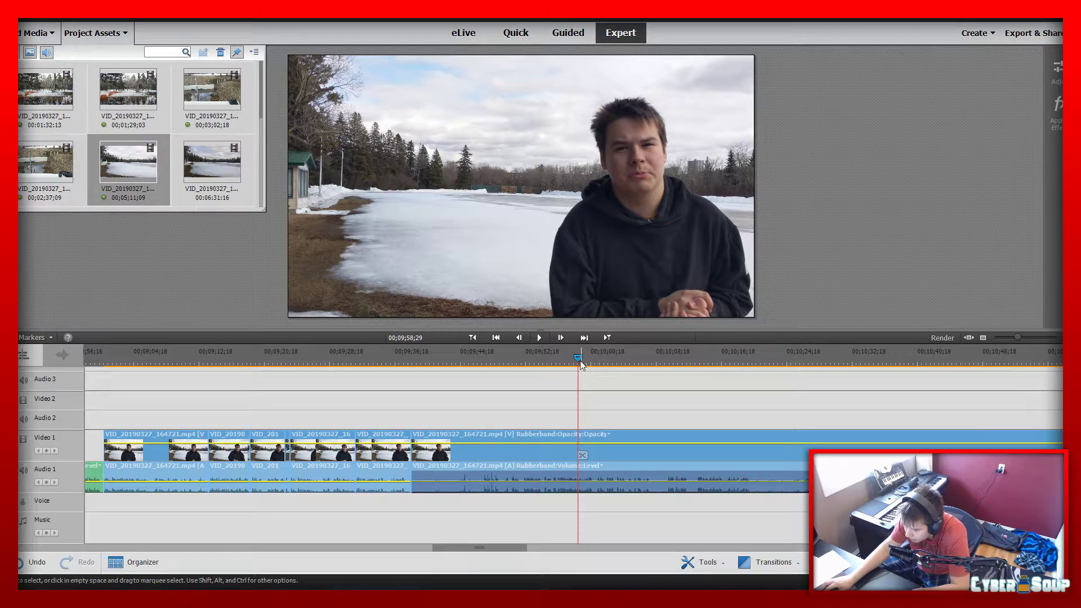
pyautogui.moveTo(581, 361); pyautogui.dragTo(499, 384)
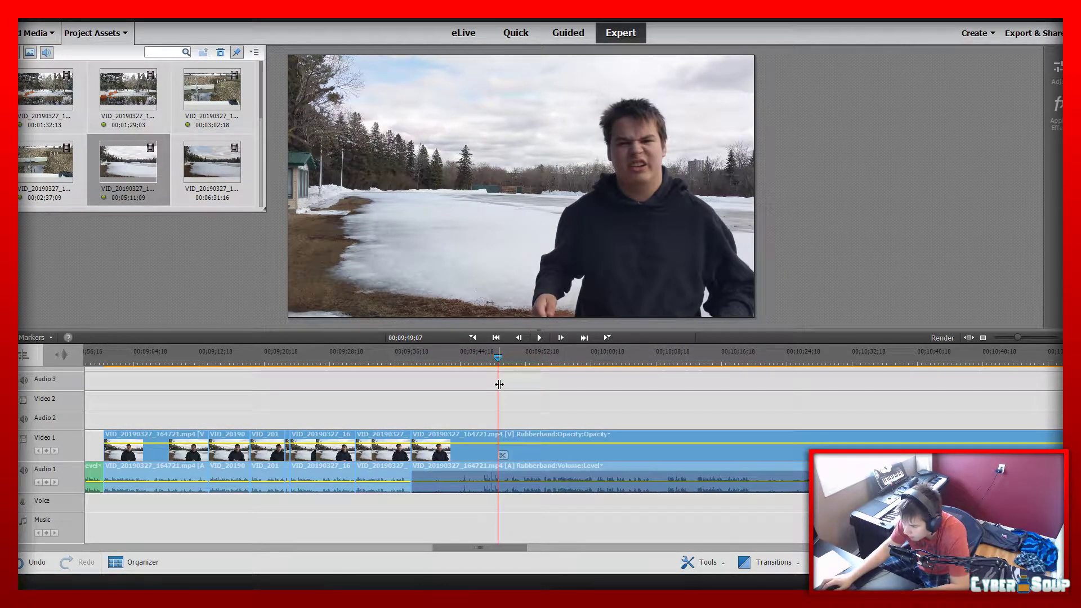
pyautogui.click(411, 356)
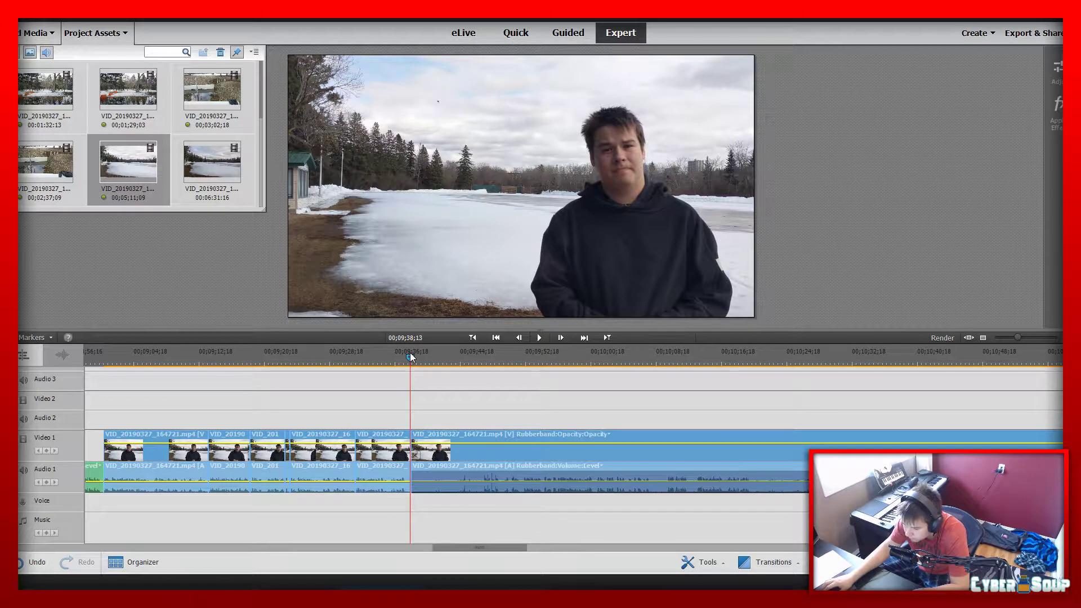
pyautogui.press('space')
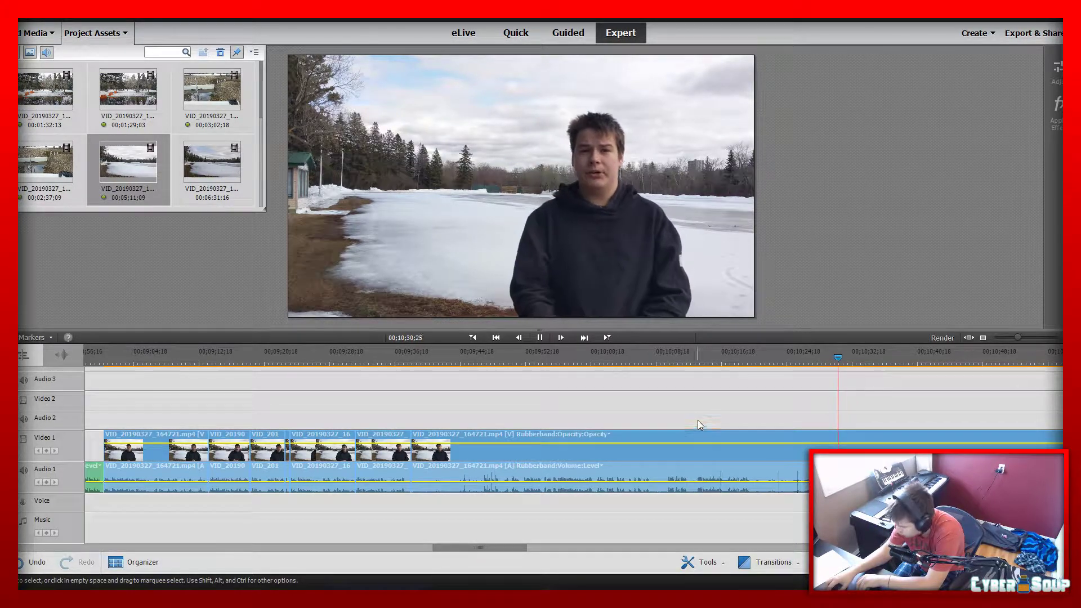
# Split the last lake segment at 00;10;30;10 and delete the part before the cut, closing the gap
pyautogui.click(828, 352)
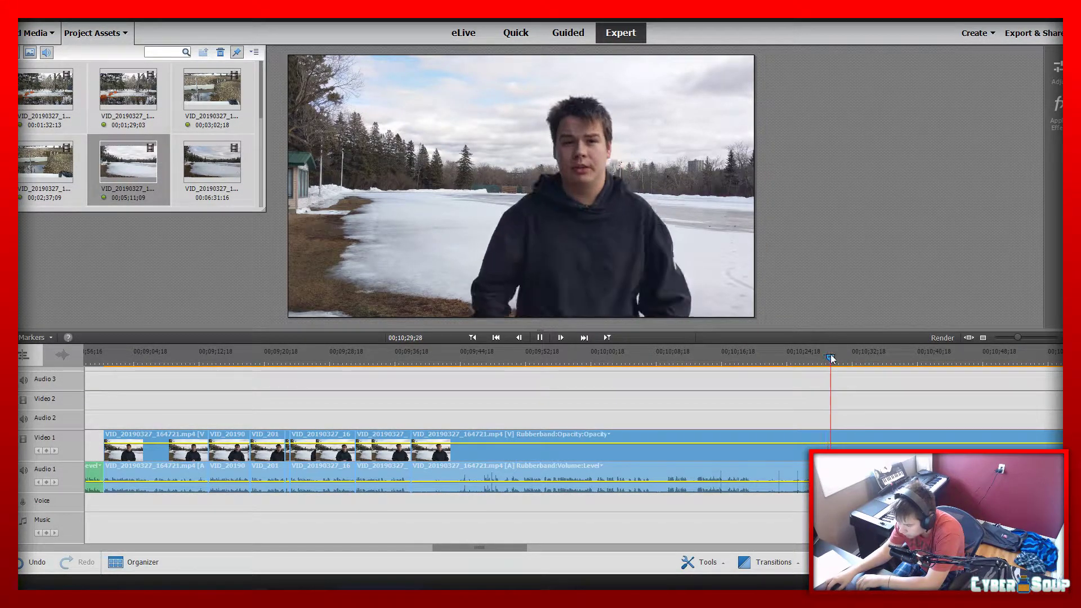
pyautogui.press('space')
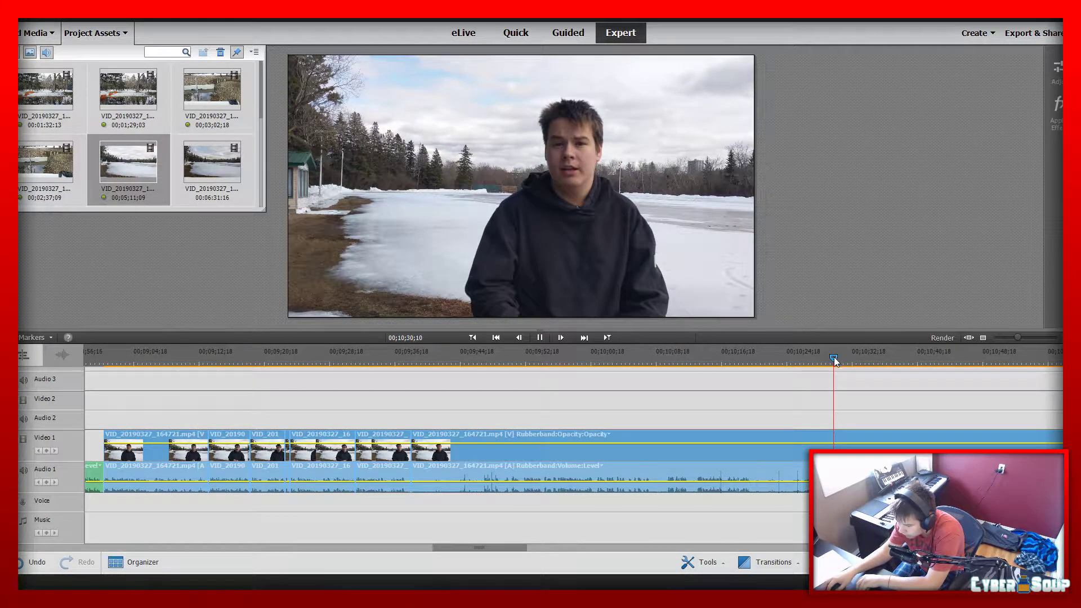
pyautogui.hotkey('ctrl', 'k')
pyautogui.click(636, 451)
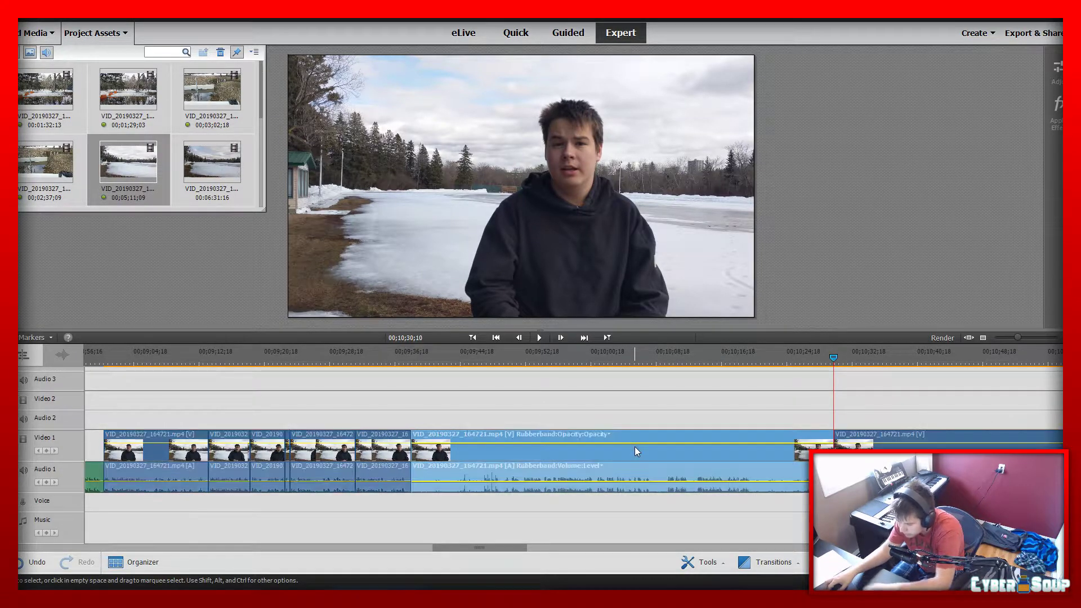
pyautogui.press('Delete')
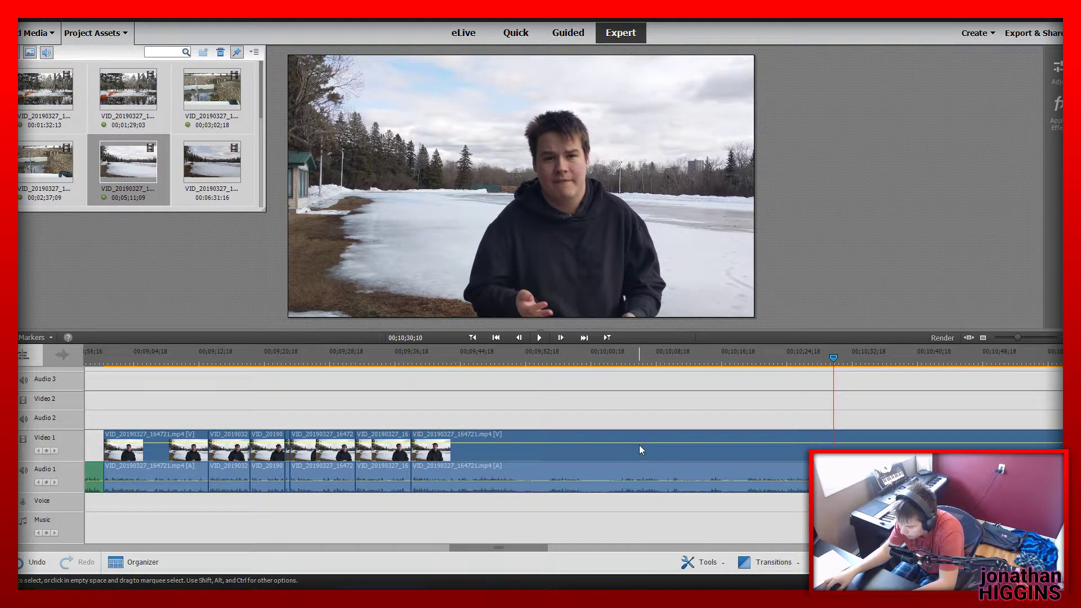
# Move the remaining long lake segment to about 00;02;24;05, directly after the last yellow-shirt segment
pyautogui.press('Delete')
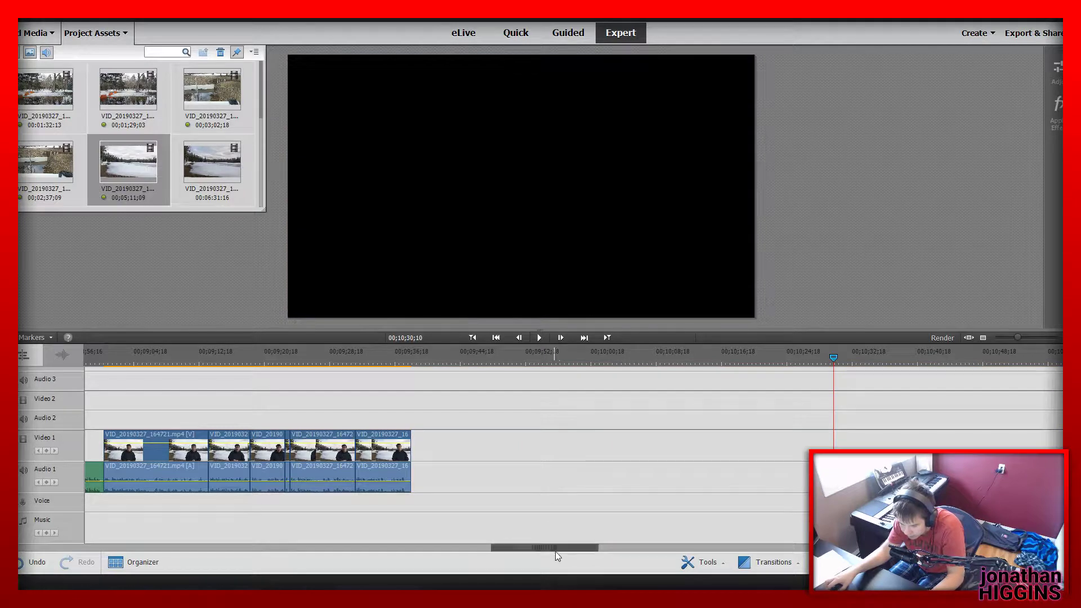
pyautogui.moveTo(549, 539); pyautogui.dragTo(160, 557)
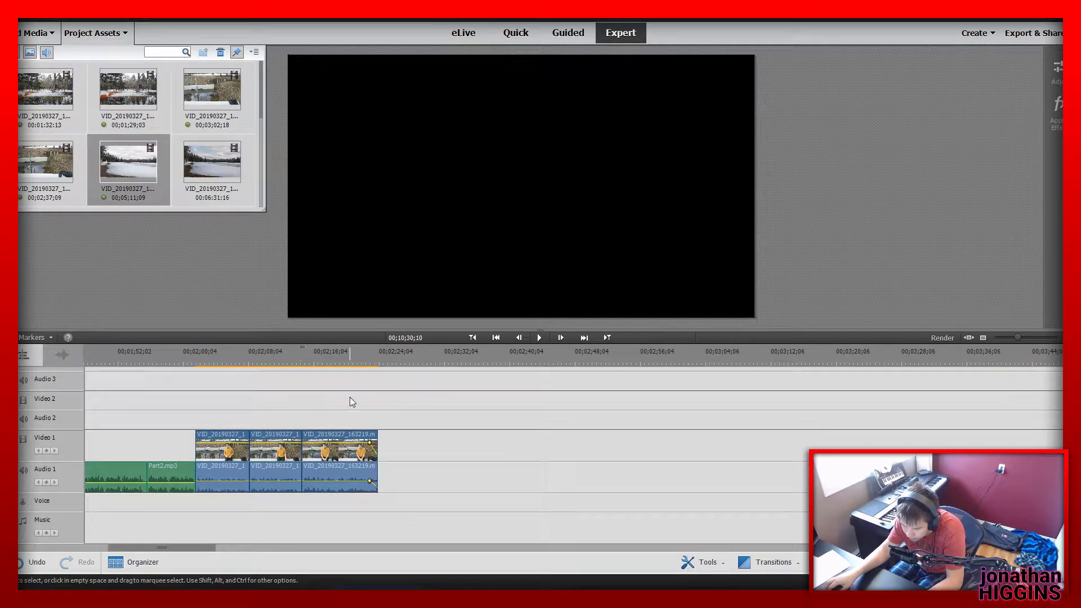
pyautogui.moveTo(388, 352); pyautogui.dragTo(379, 350)
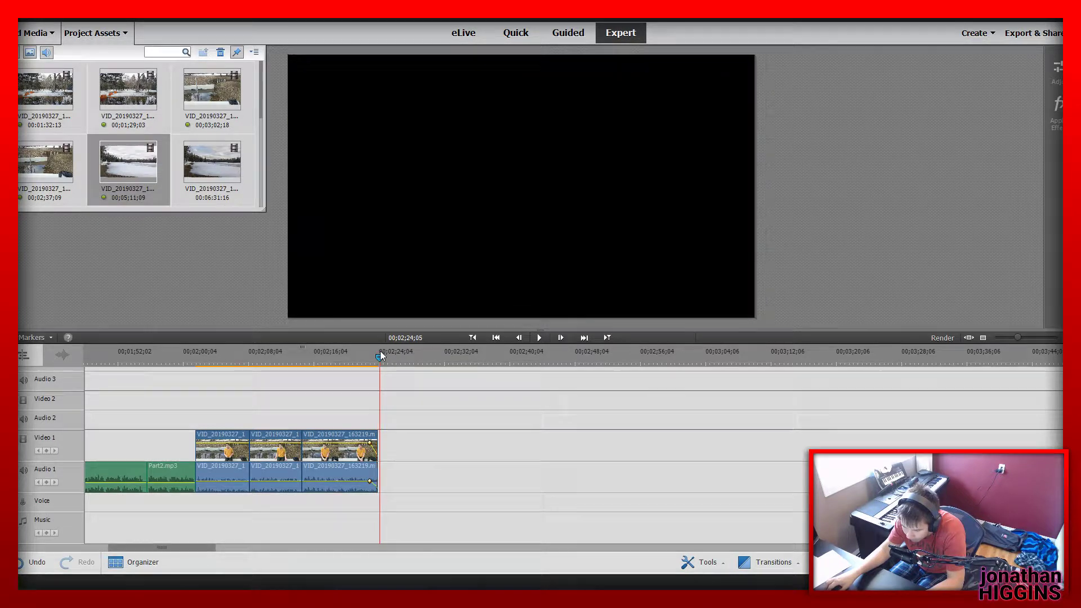
pyautogui.moveTo(461, 454); pyautogui.dragTo(461, 454)
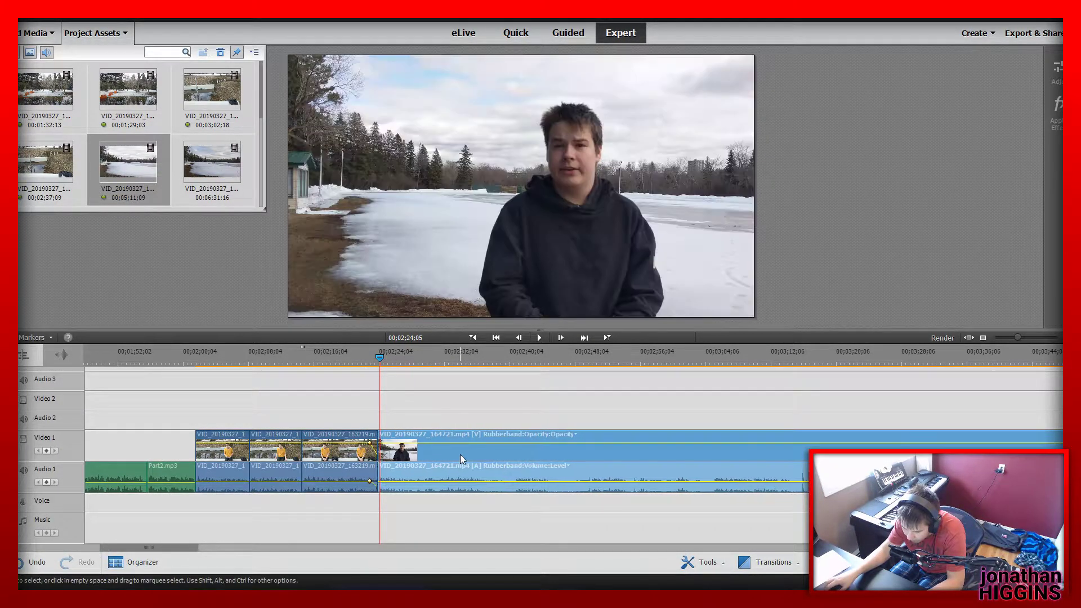
# Apply Fade In Audio and Video to the moved lake segment and play it from just before the join
pyautogui.rightClick(389, 480)
pyautogui.moveTo(458, 353)
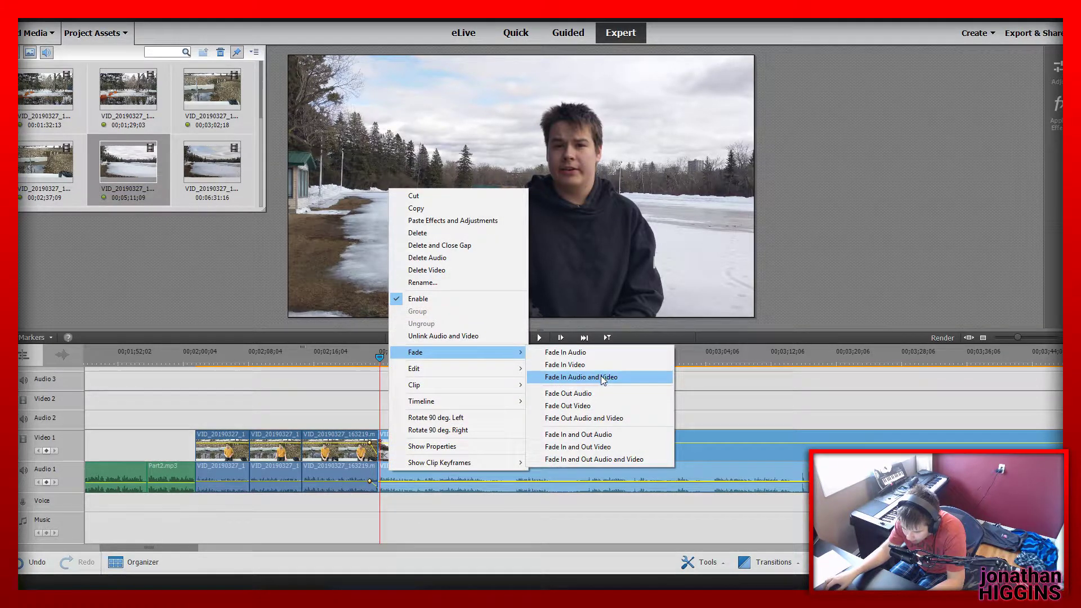
pyautogui.click(558, 378)
pyautogui.click(366, 359)
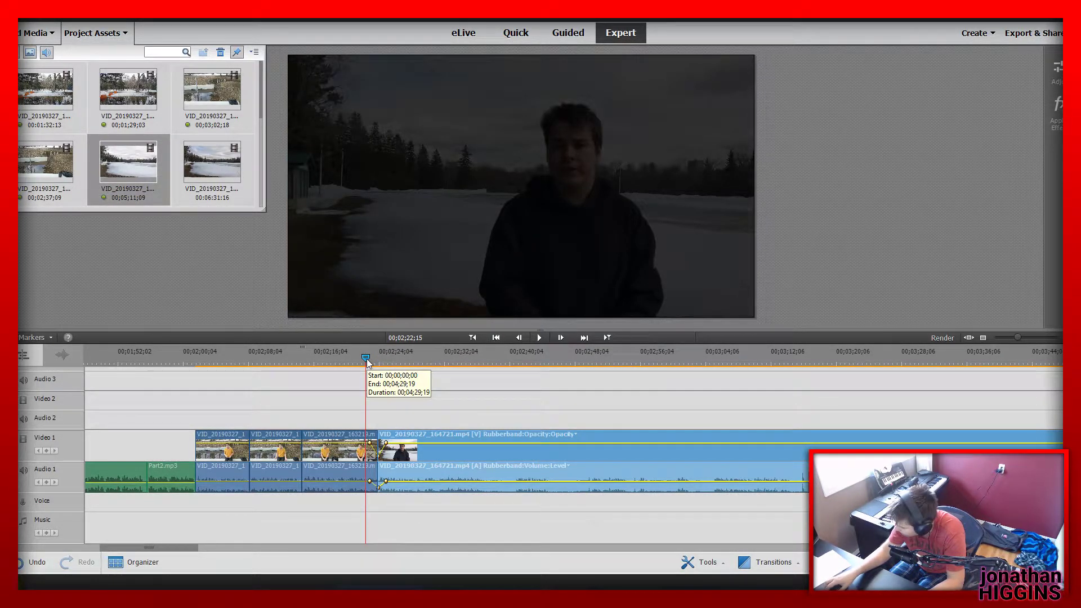
pyautogui.press('space')
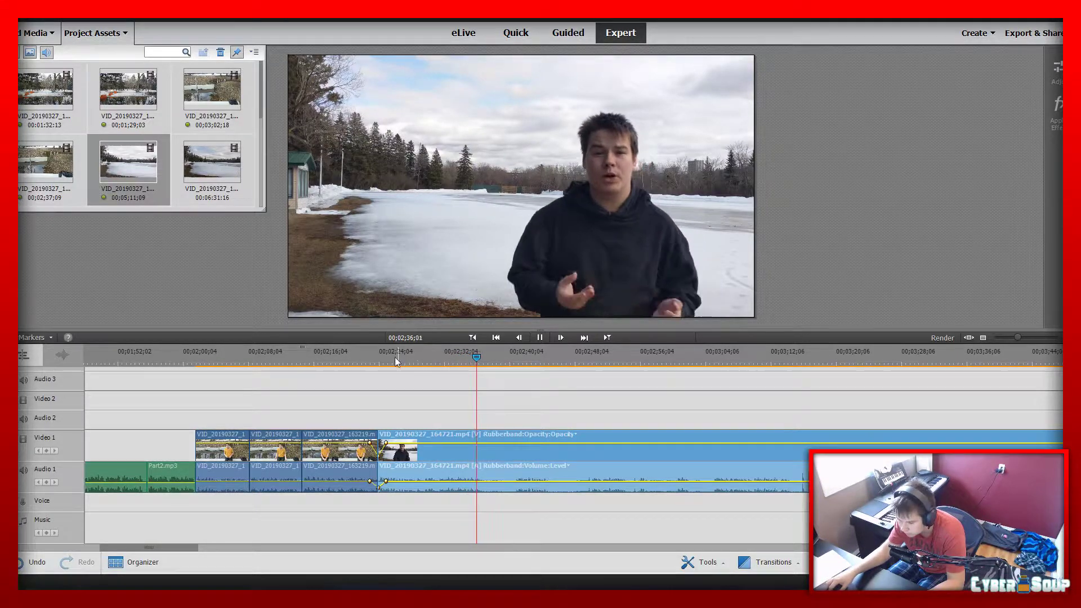
pyautogui.click(378, 357)
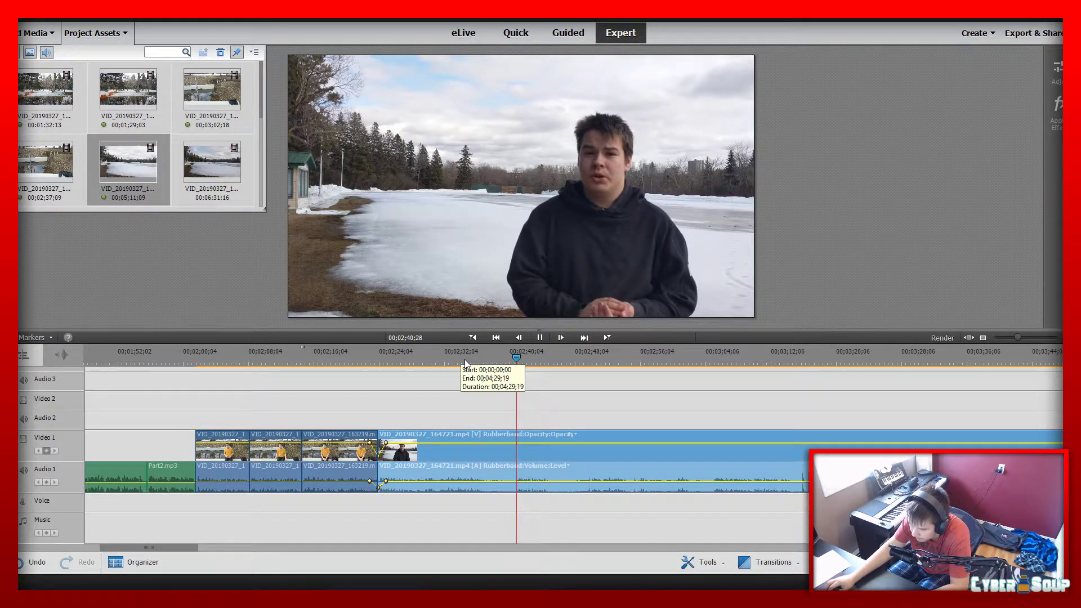
# Split the lake segment at 00;02;37;14 and 00;02;40;20 and delete the piece between the cuts, closing the gap
pyautogui.moveTo(465, 359); pyautogui.dragTo(488, 366)
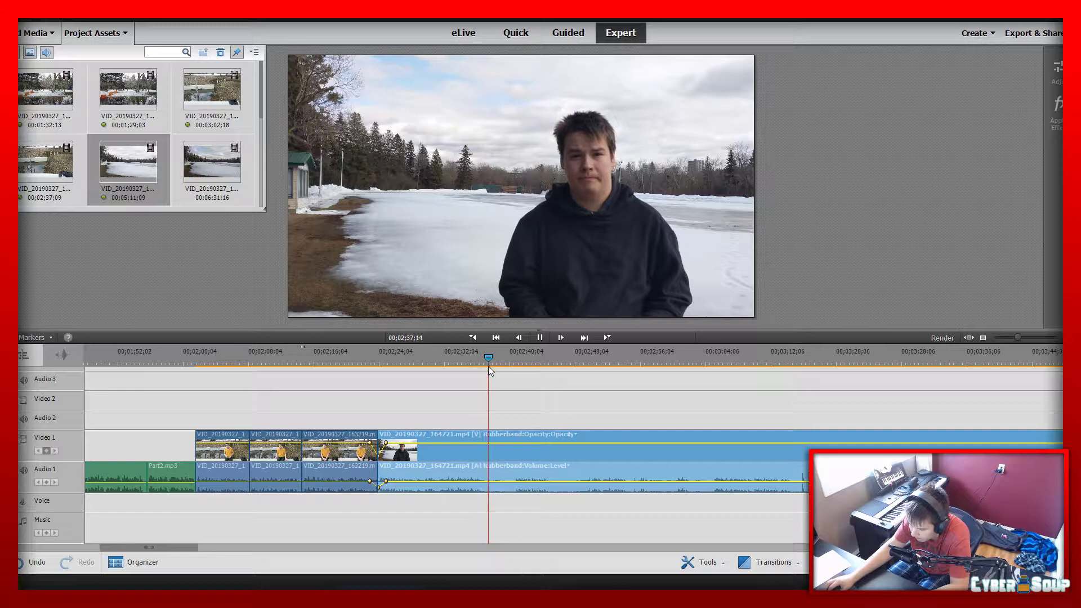
pyautogui.click(493, 454)
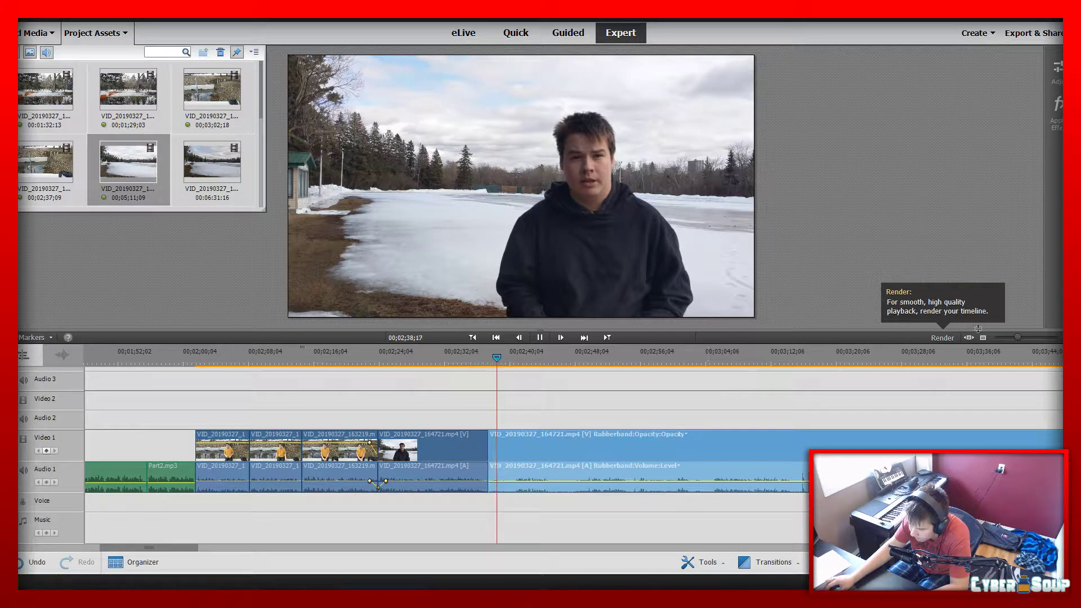
pyautogui.moveTo(1013, 339); pyautogui.dragTo(1021, 339)
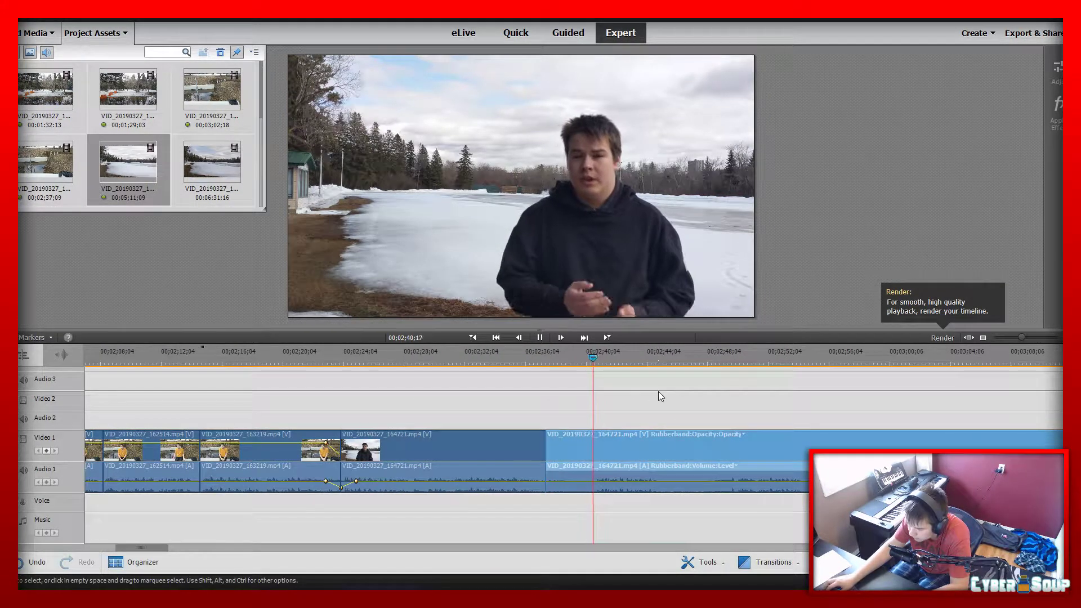
pyautogui.moveTo(600, 354); pyautogui.dragTo(591, 361)
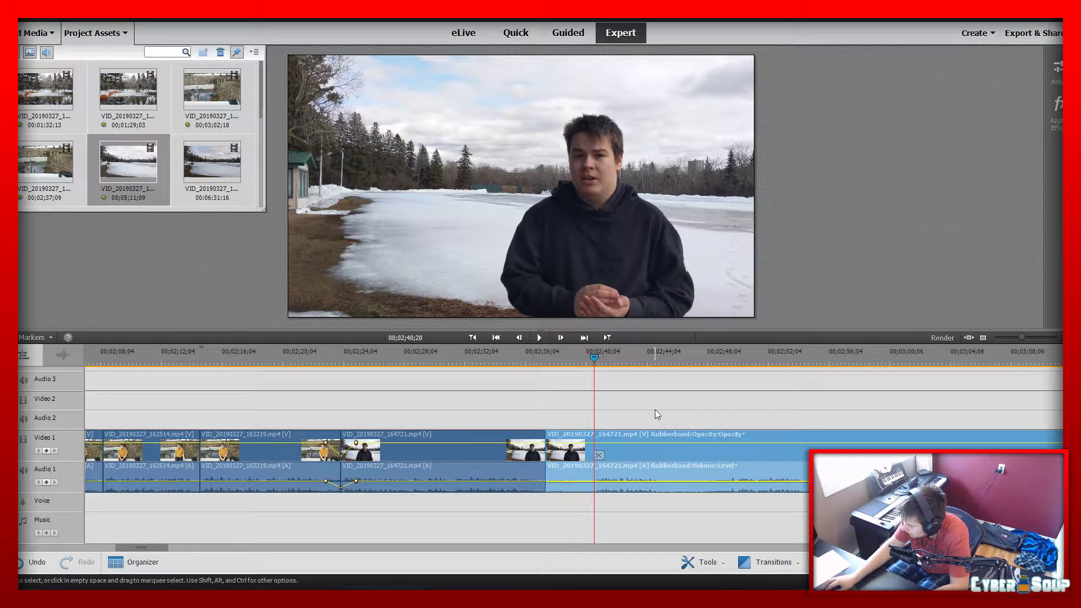
pyautogui.click(599, 455)
pyautogui.click(560, 461)
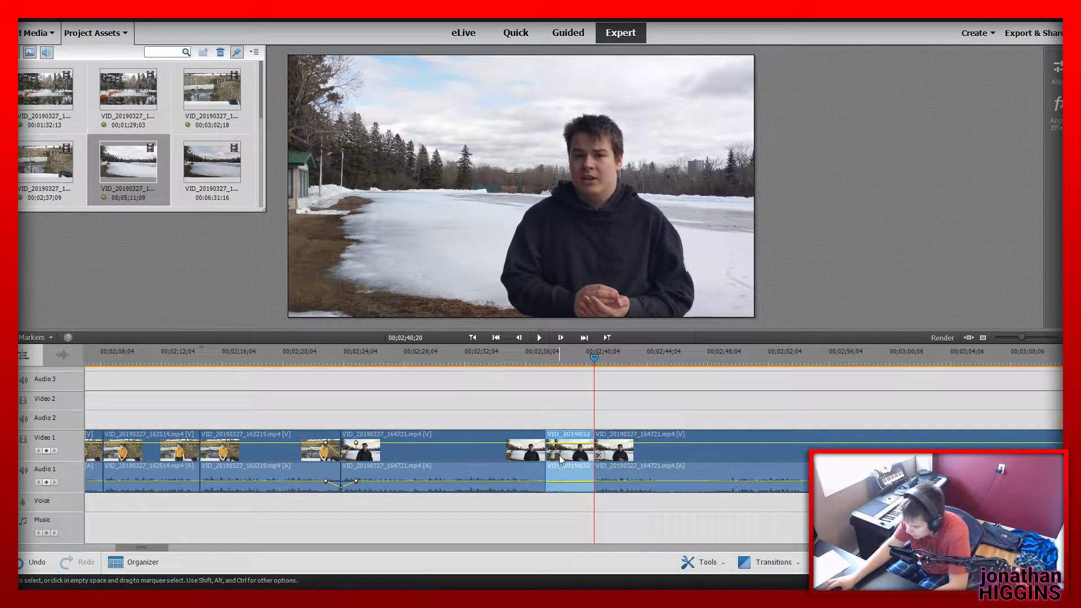
pyautogui.press('Delete')
# Play the join near 00;02;37;14, ripple-trim a few frames off the end of the preceding lake segment and replay the join
pyautogui.click(517, 360)
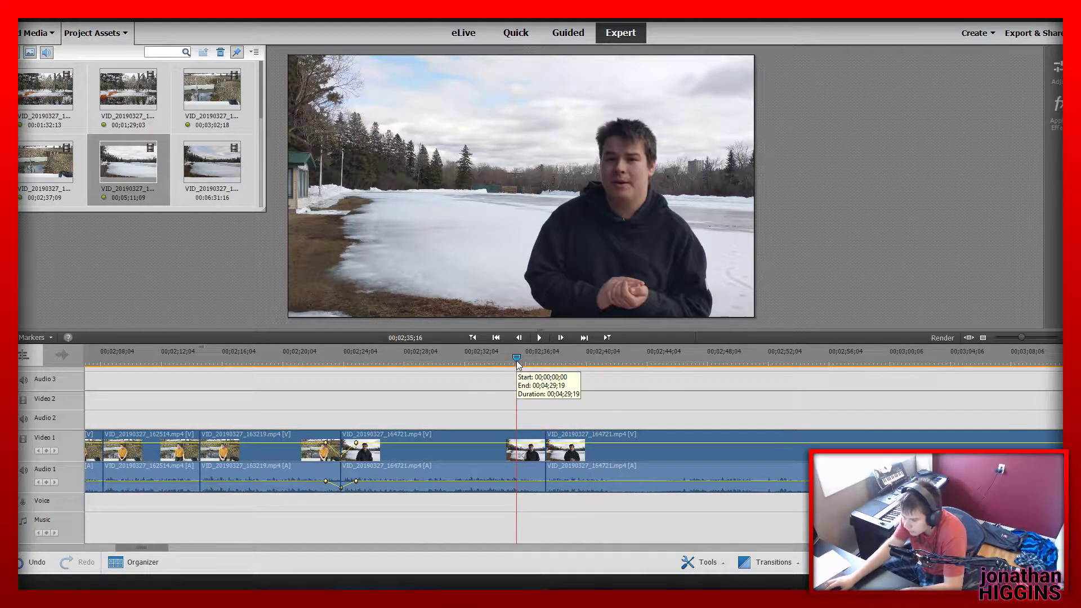
pyautogui.press('space')
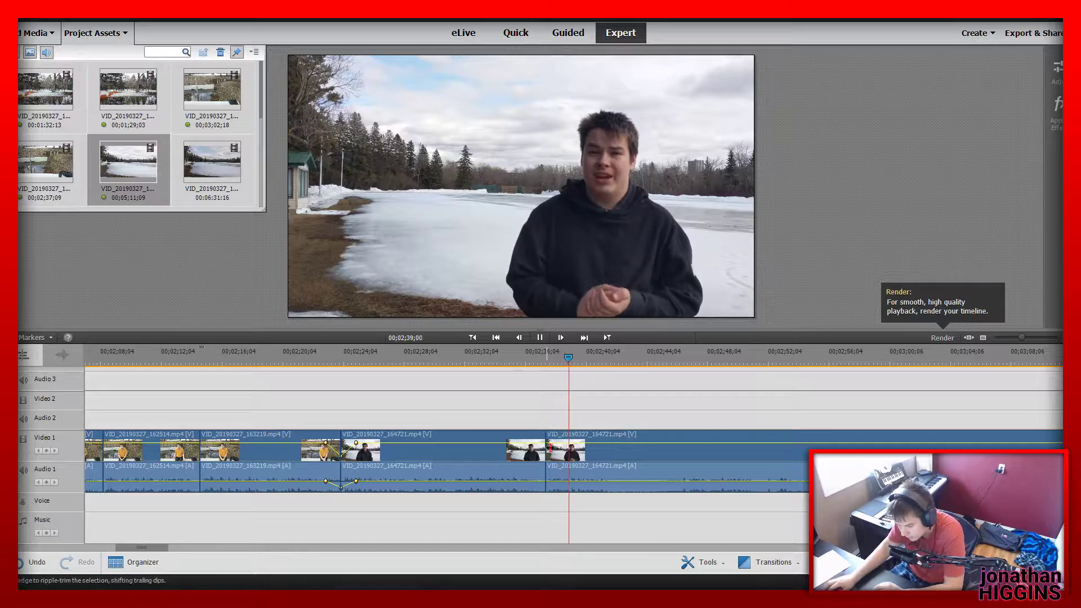
pyautogui.moveTo(546, 445); pyautogui.dragTo(540, 445)
pyautogui.click(524, 356)
pyautogui.press('space')
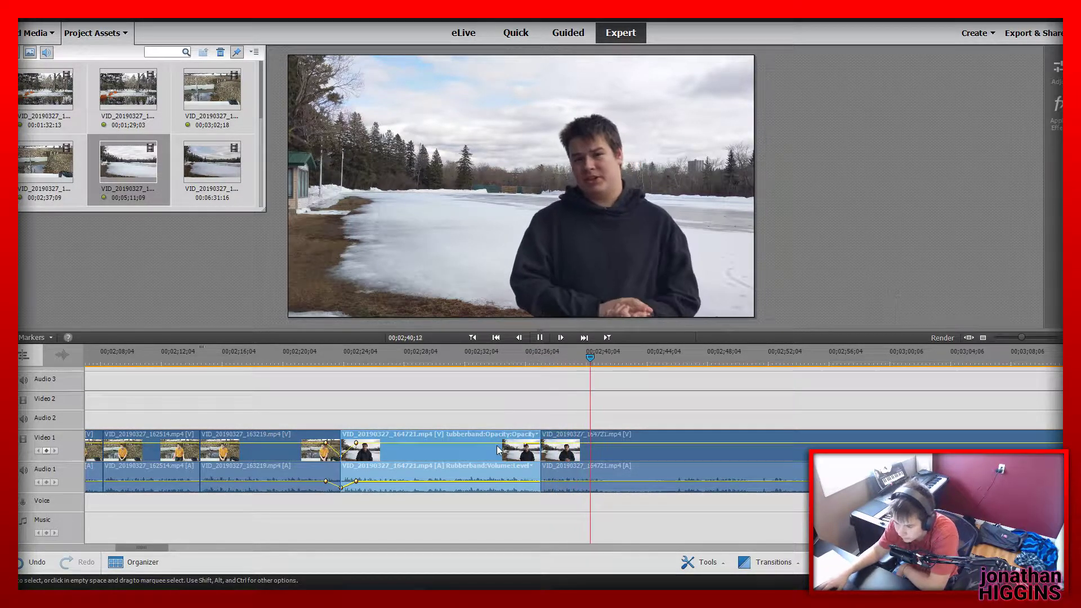
# Split the following lake segment at 00;02;41;24 and 00;02;45;24 and delete the piece between the cuts, closing the gap
pyautogui.click(612, 362)
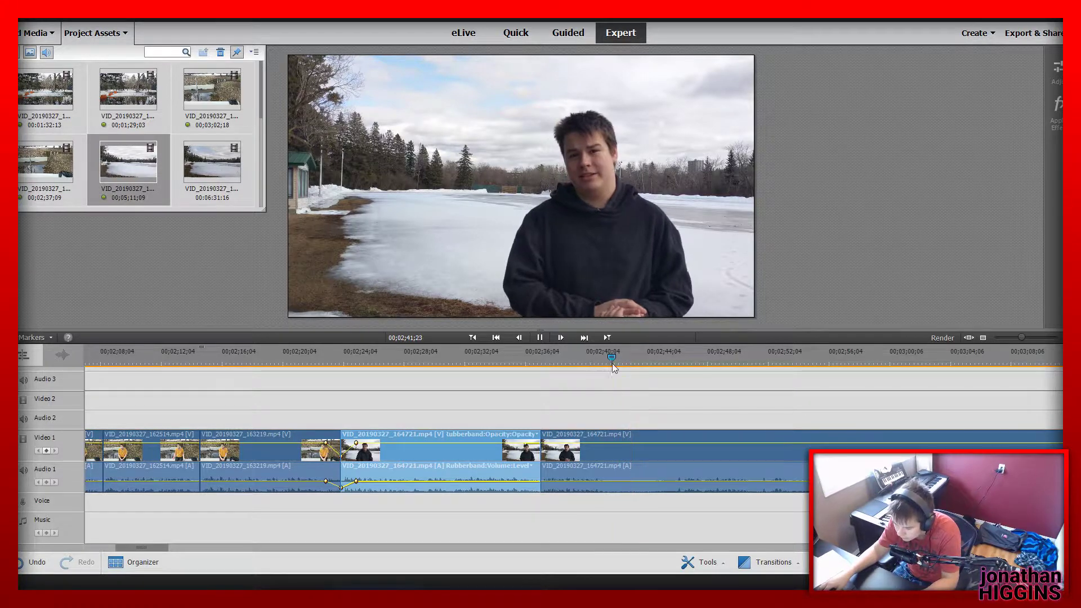
pyautogui.click(617, 455)
pyautogui.press('space')
pyautogui.click(675, 350)
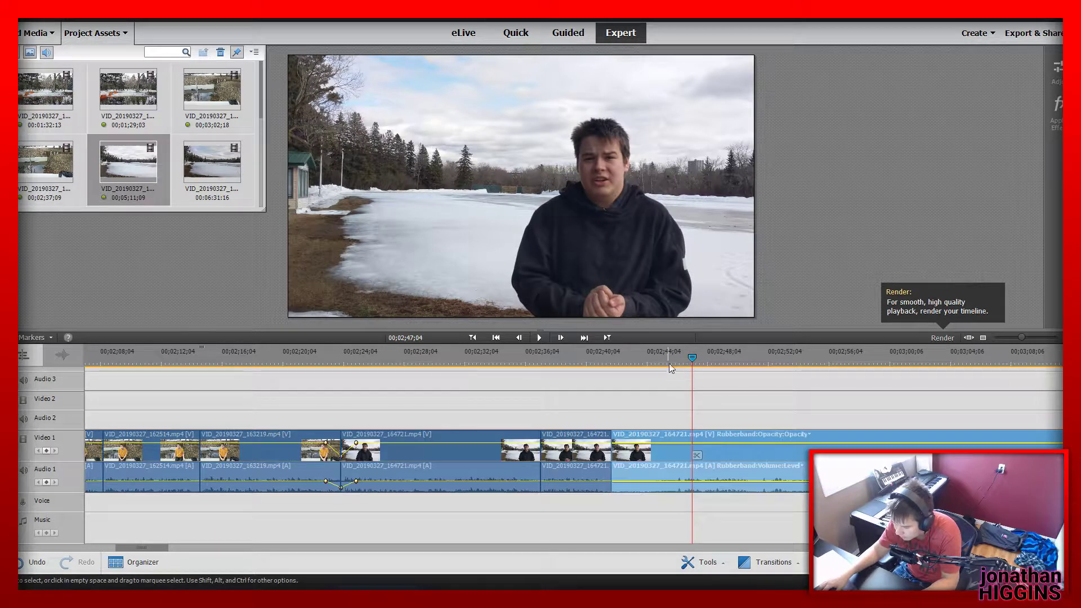
pyautogui.click(674, 353)
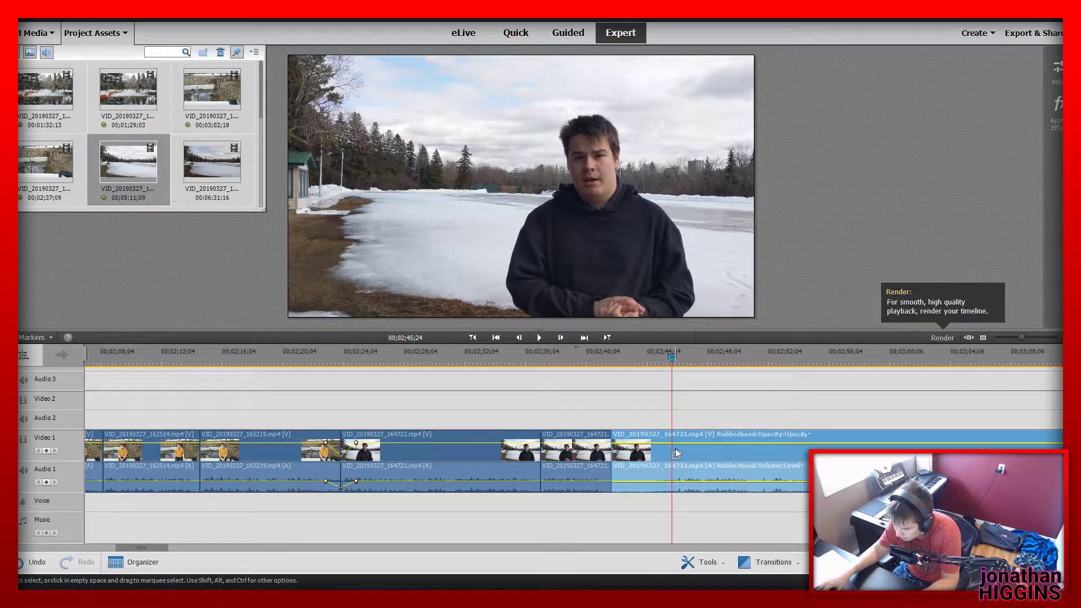
pyautogui.click(676, 454)
pyautogui.press('Delete')
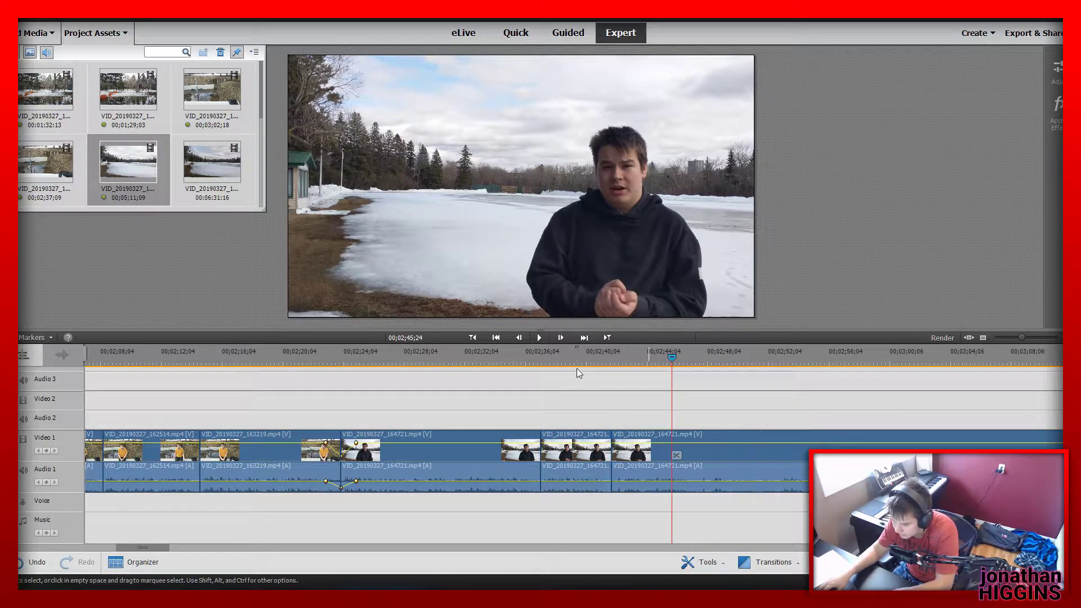
# Play the join near 00;02;41;24, ripple-trim about 11 frames off the end of the preceding lake segment and replay from before the join
pyautogui.click(579, 358)
pyautogui.press('space')
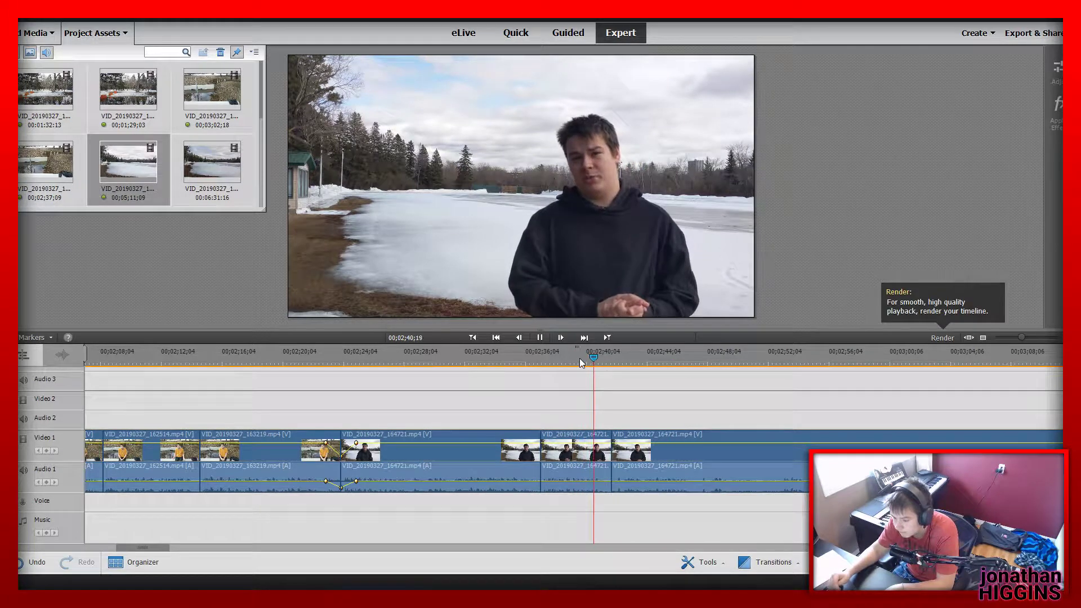
pyautogui.press('space')
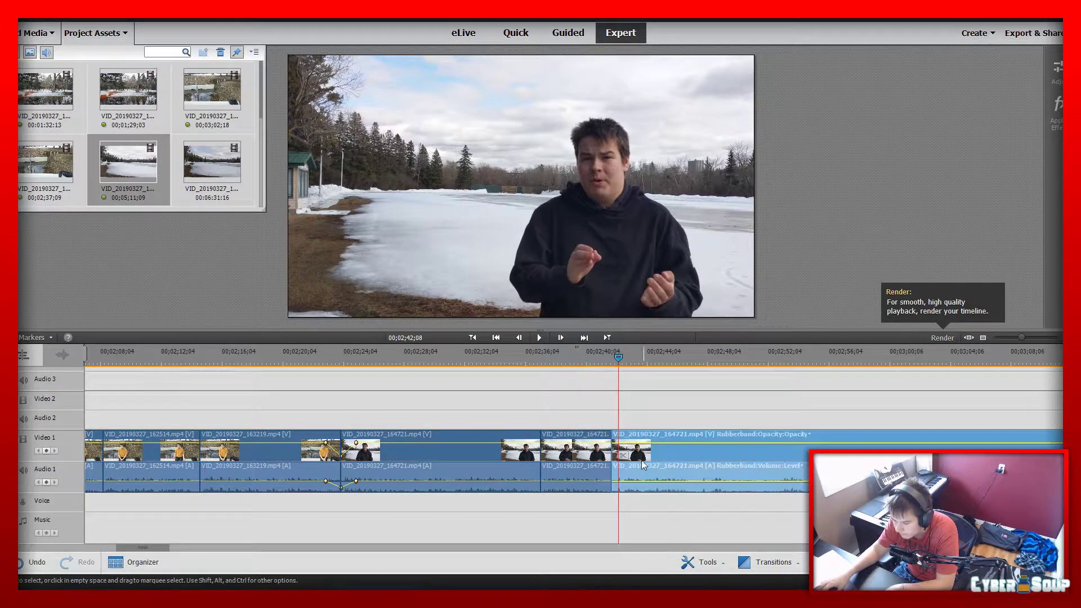
pyautogui.click(607, 449)
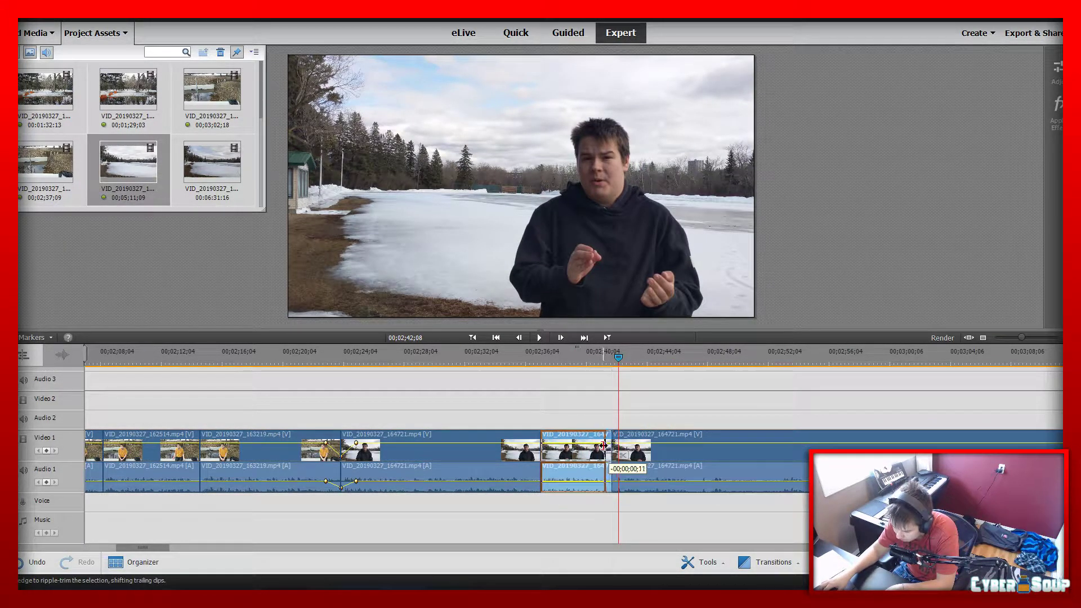
pyautogui.moveTo(608, 449); pyautogui.dragTo(605, 446)
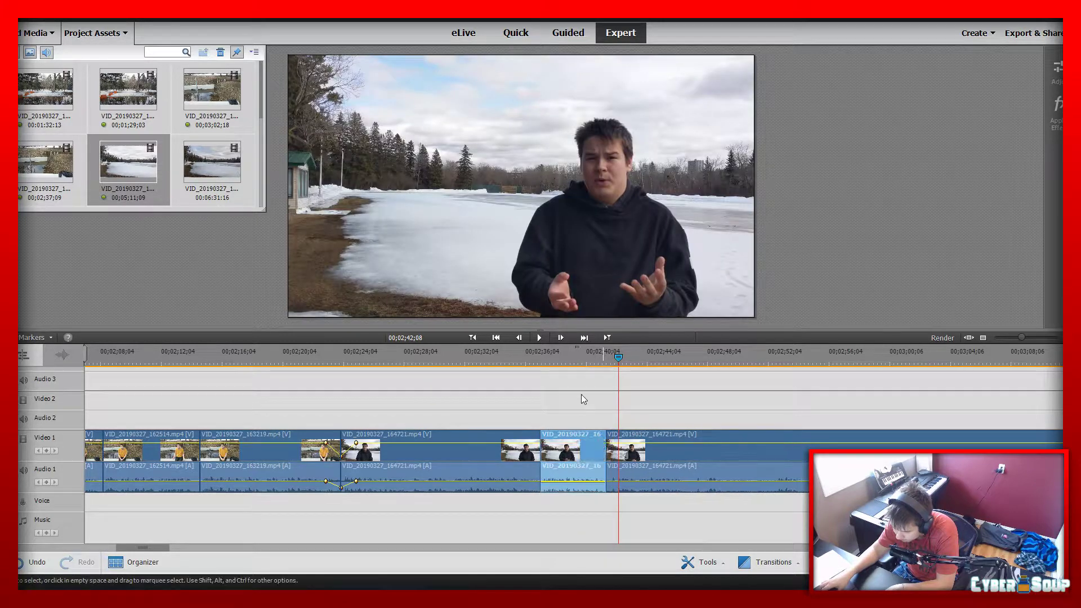
pyautogui.click(582, 354)
pyautogui.press('space')
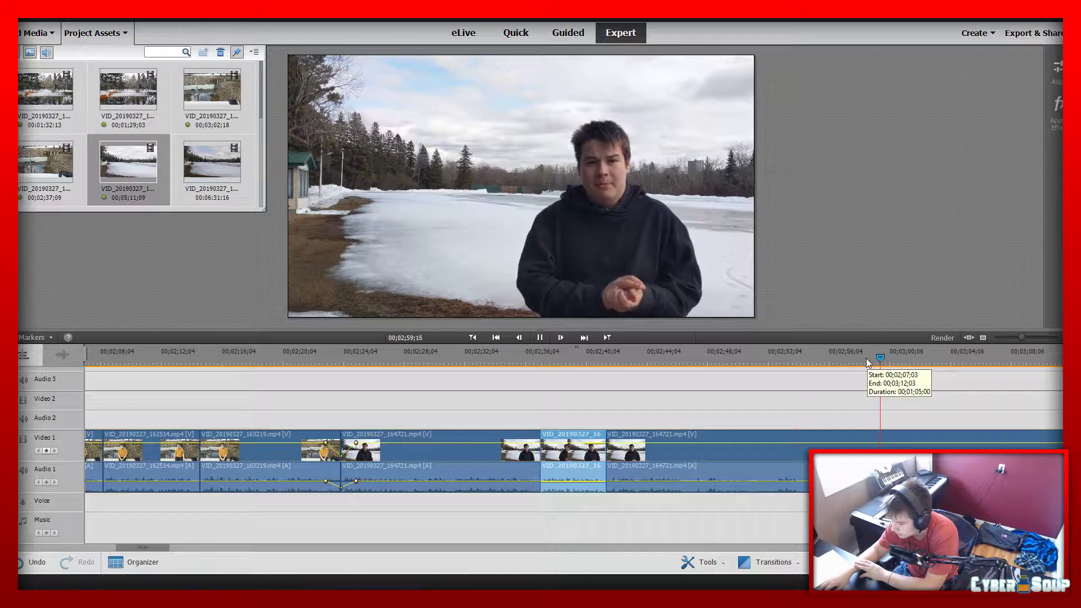
# Split the following lake segment at 00;02;57;04 and delete the piece before the cut, closing the gap
pyautogui.moveTo(866, 358); pyautogui.dragTo(845, 353)
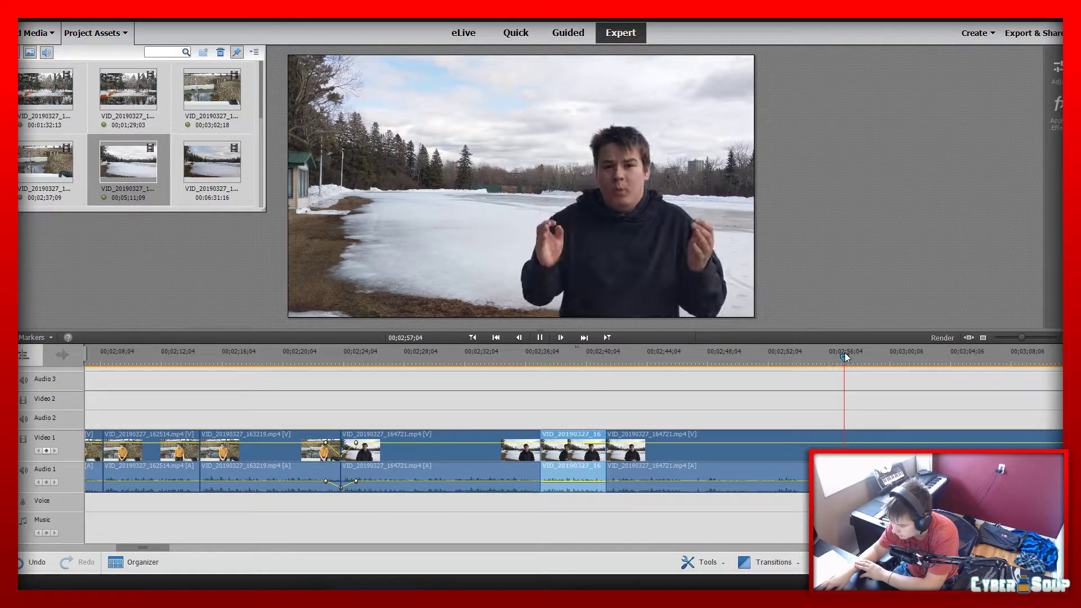
pyautogui.hotkey('ctrl', 'k')
pyautogui.moveTo(755, 472)
pyautogui.mouseDown()
pyautogui.moveTo(746, 452)
pyautogui.moveTo(756, 456)
pyautogui.mouseUp()
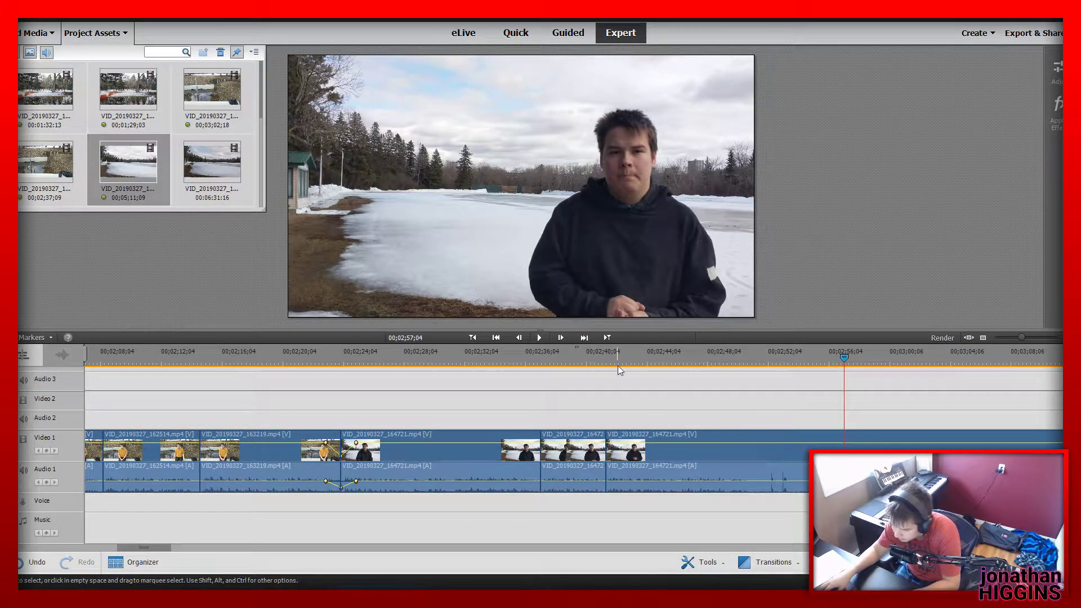
# Play the shifted lake segment, split it at 00;02;57;02 and delete the piece before the cut, closing the gap
pyautogui.click(473, 337)
pyautogui.press('space')
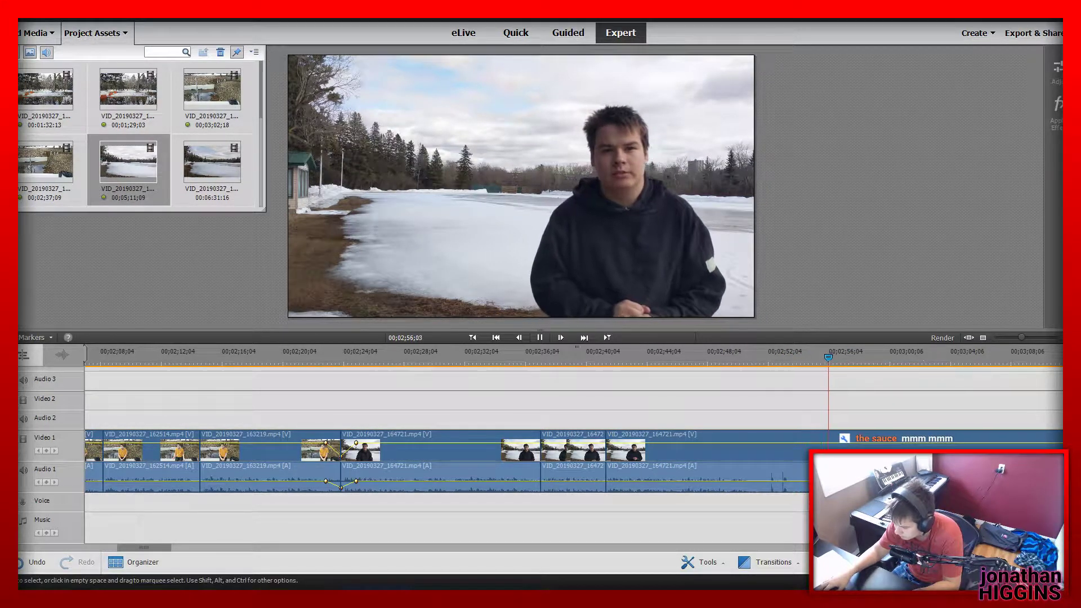
pyautogui.press('space')
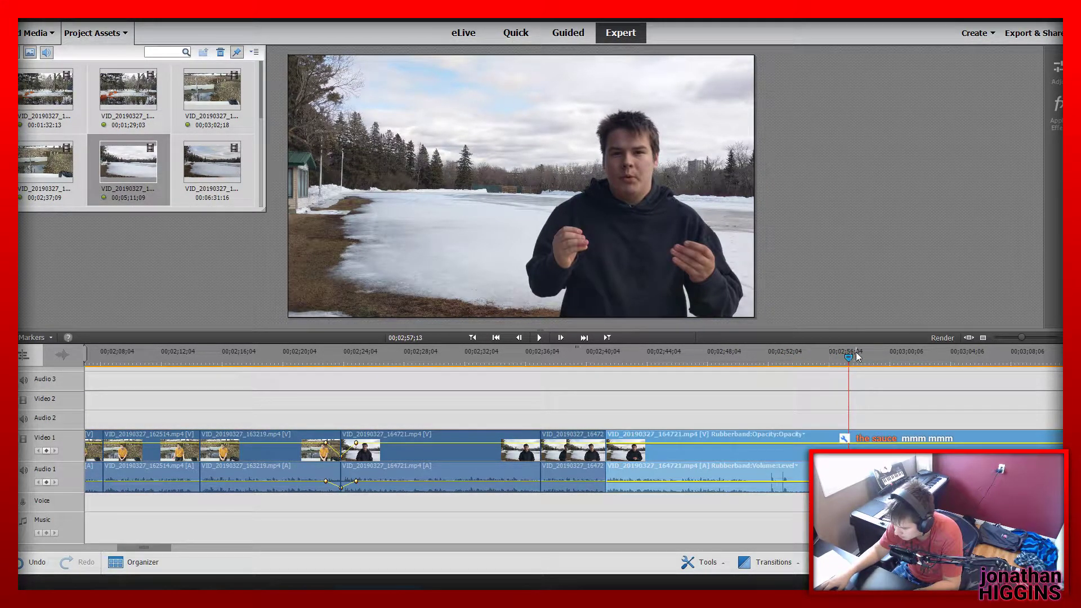
pyautogui.moveTo(852, 353); pyautogui.dragTo(843, 353)
pyautogui.hotkey('ctrl', 'k')
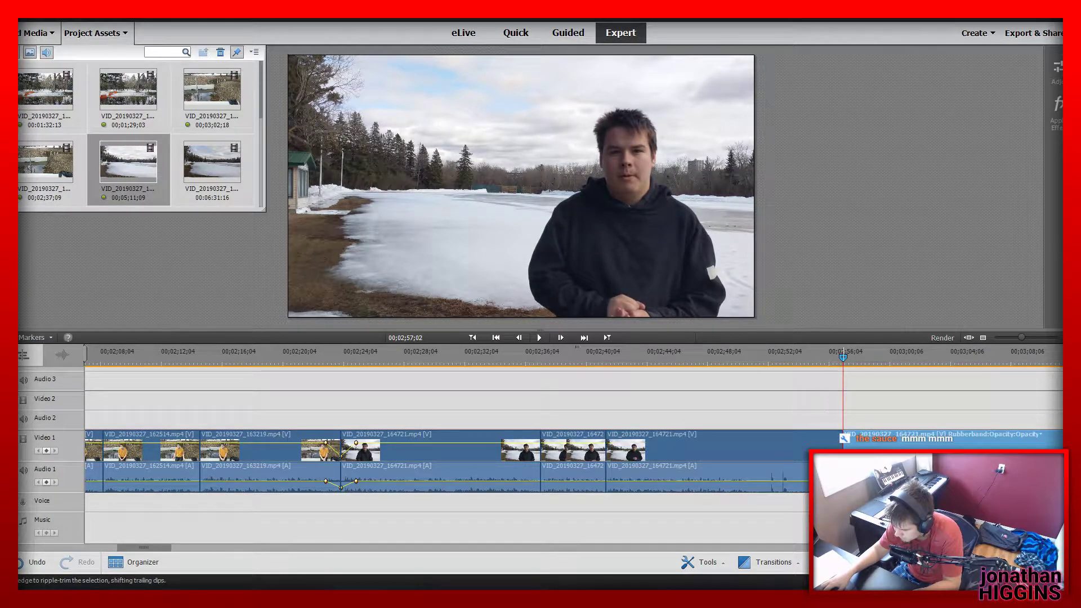
pyautogui.click(802, 443)
pyautogui.hotkey('ctrl', 'z')
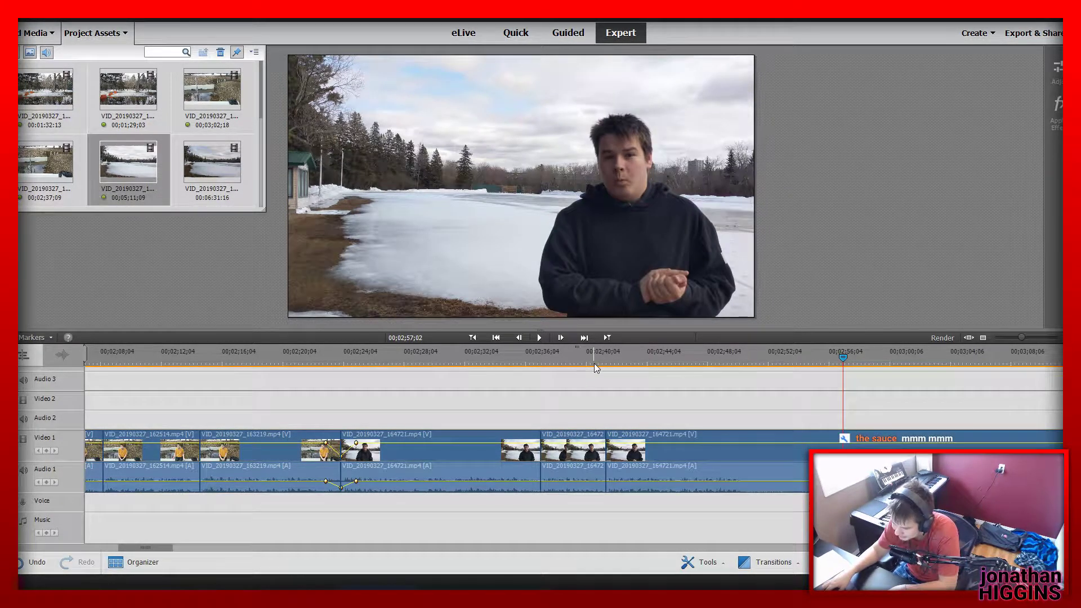
# Split the following lake segment at 00;02;51;06 and 00;02;59;07 and delete the piece between the cuts, closing the gap
pyautogui.click(599, 357)
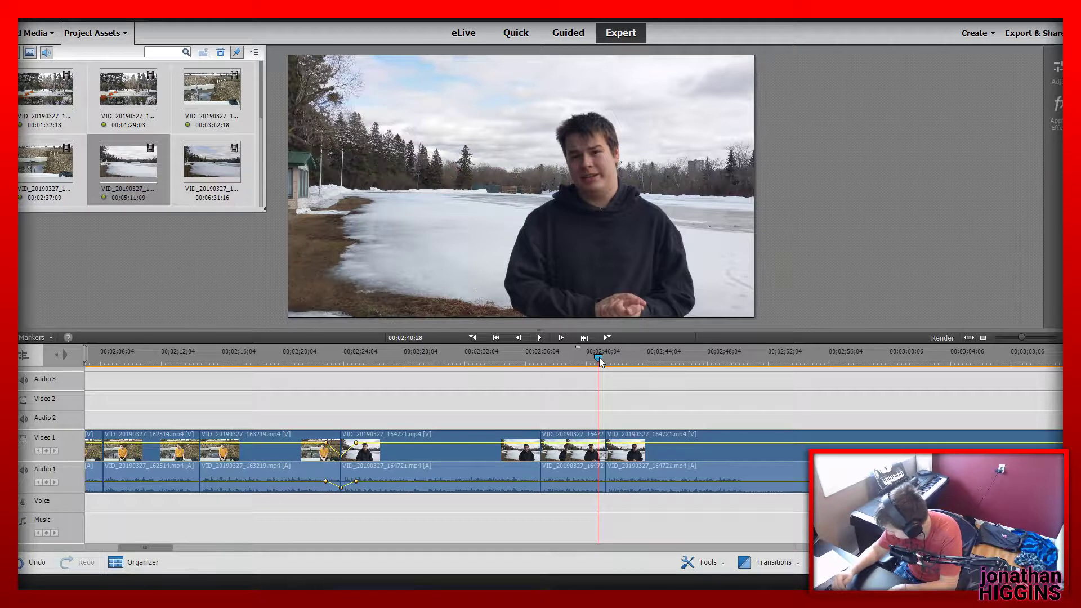
pyautogui.press('space')
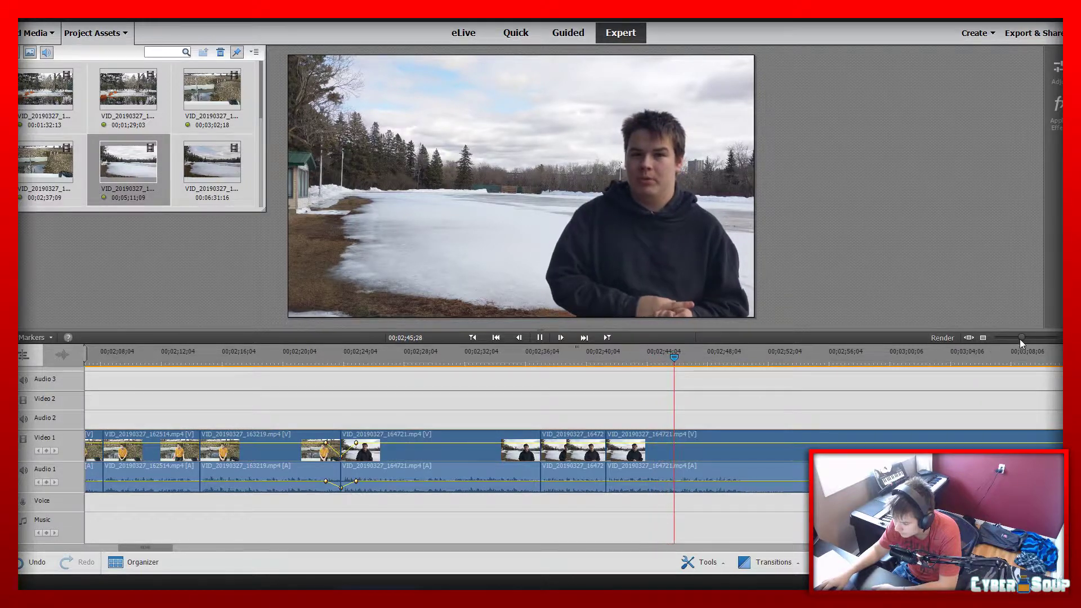
pyautogui.moveTo(1019, 339)
pyautogui.mouseDown()
pyautogui.moveTo(1006, 343)
pyautogui.moveTo(1023, 343)
pyautogui.mouseUp()
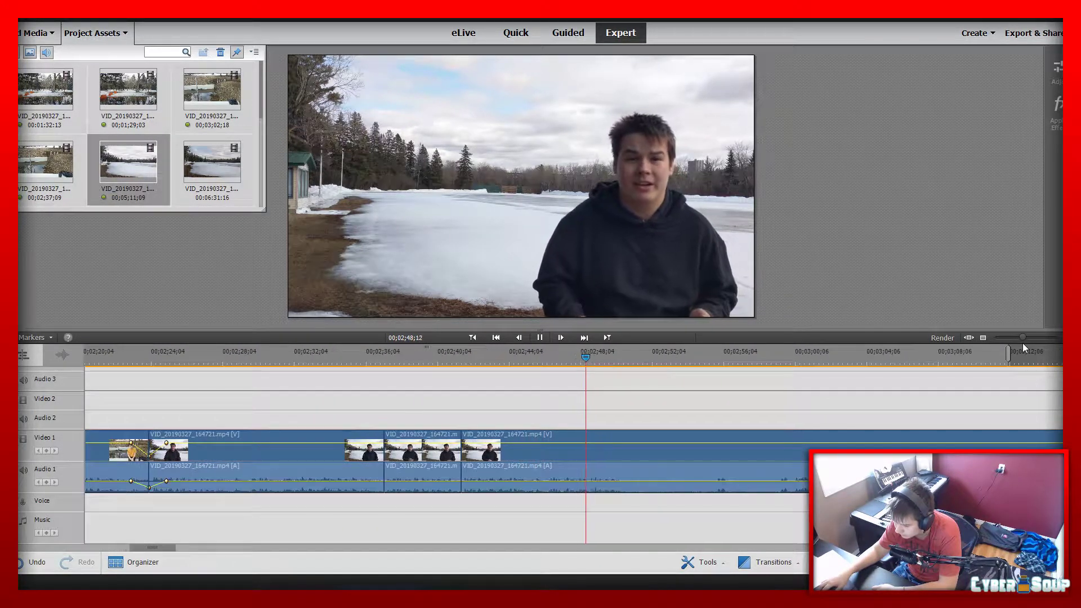
pyautogui.click(546, 338)
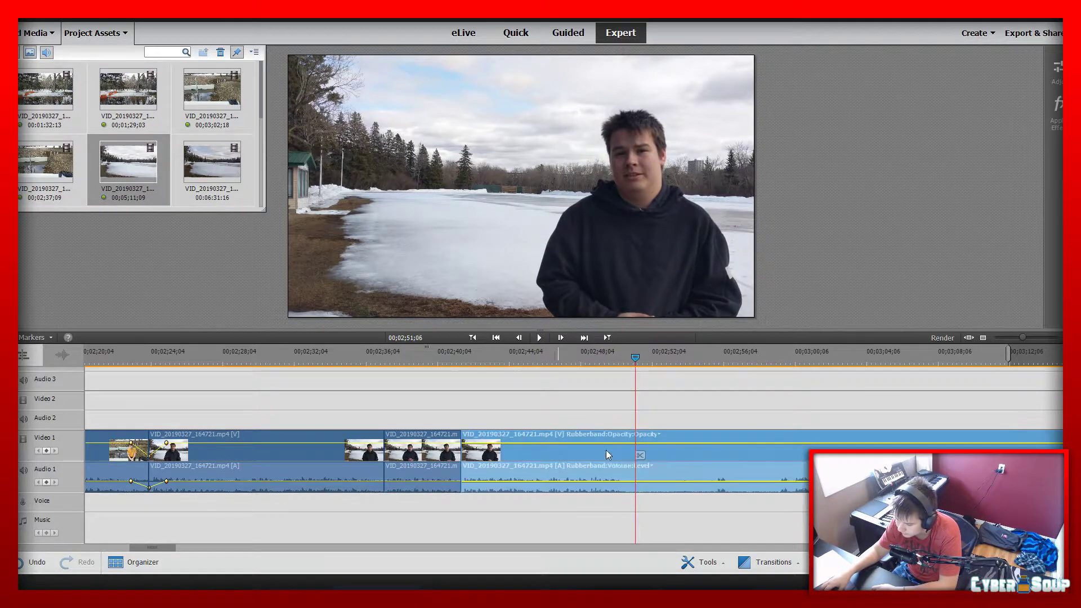
pyautogui.click(640, 456)
pyautogui.press('space')
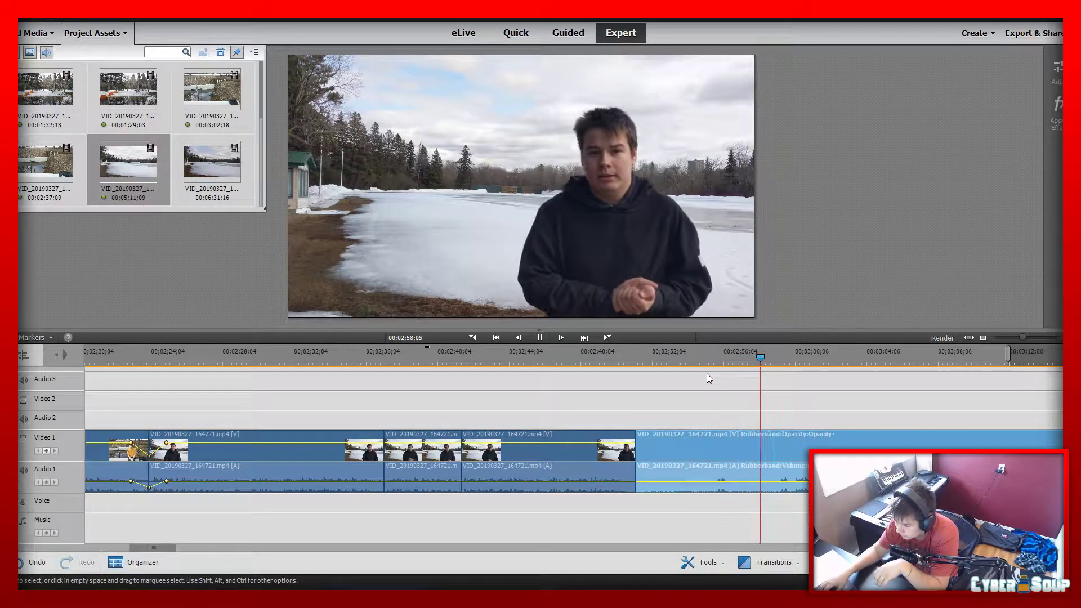
pyautogui.click(779, 356)
pyautogui.moveTo(779, 357); pyautogui.dragTo(781, 357)
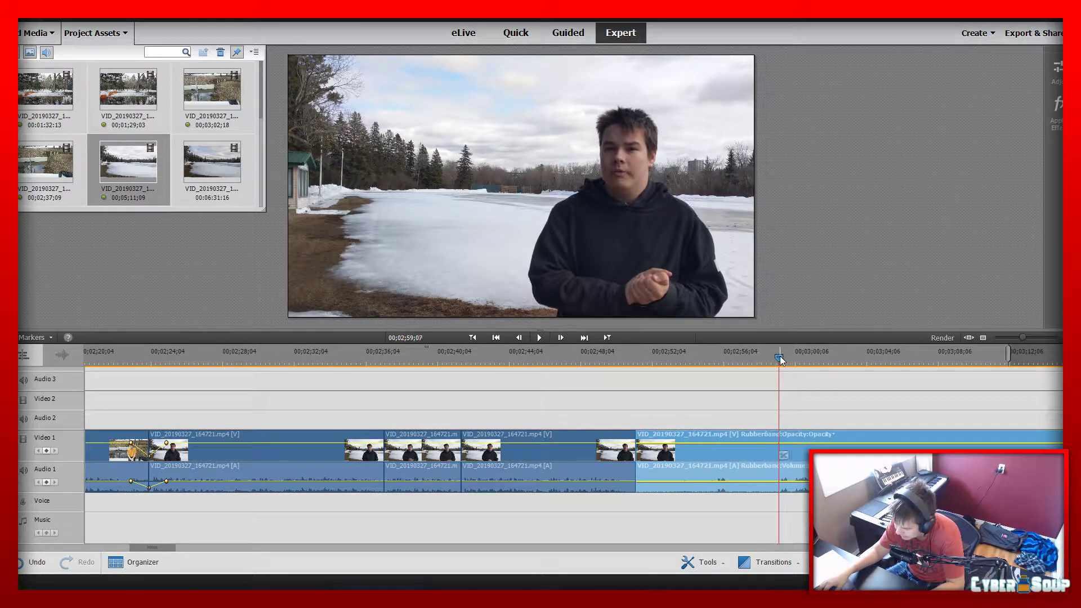
pyautogui.click(780, 456)
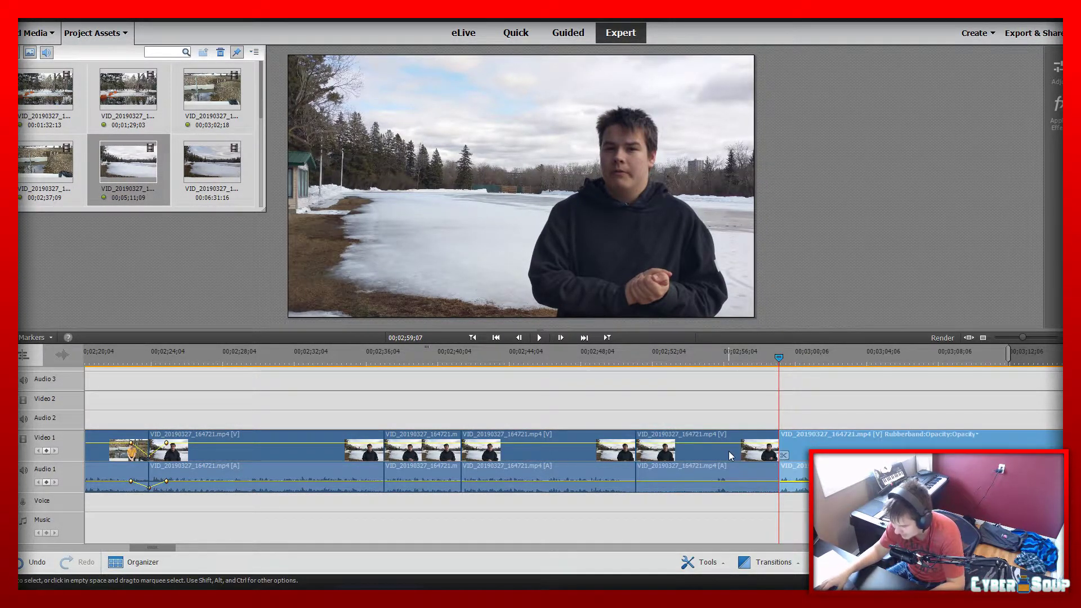
pyautogui.press('Delete')
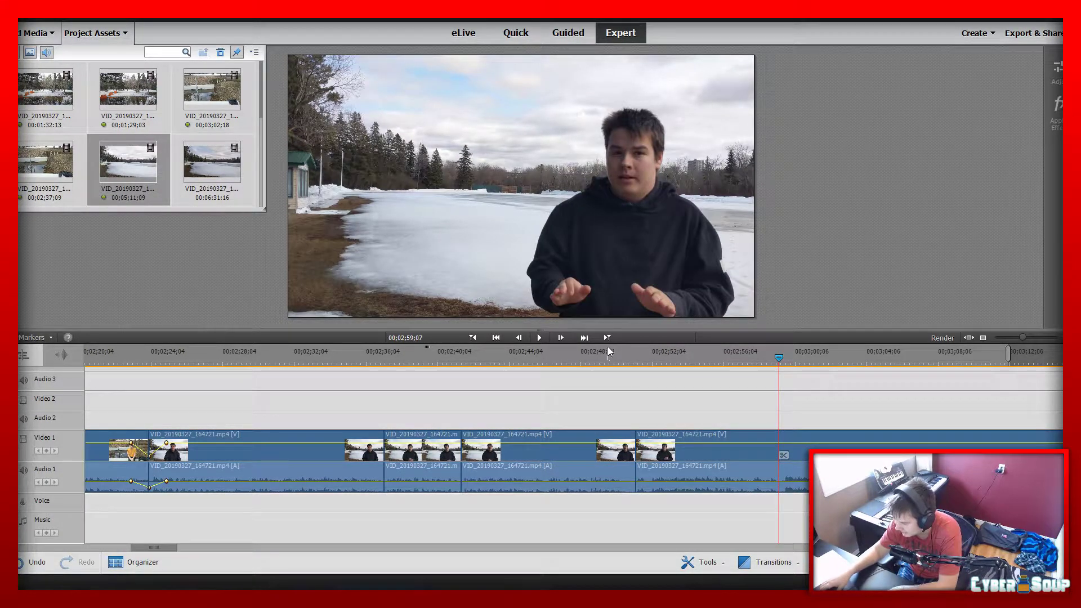
# Play through the joins from 00;02;41;04, ripple-trim a few frames off the end of the segment before the 00;02;51;06 join and replay it
pyautogui.click(564, 361)
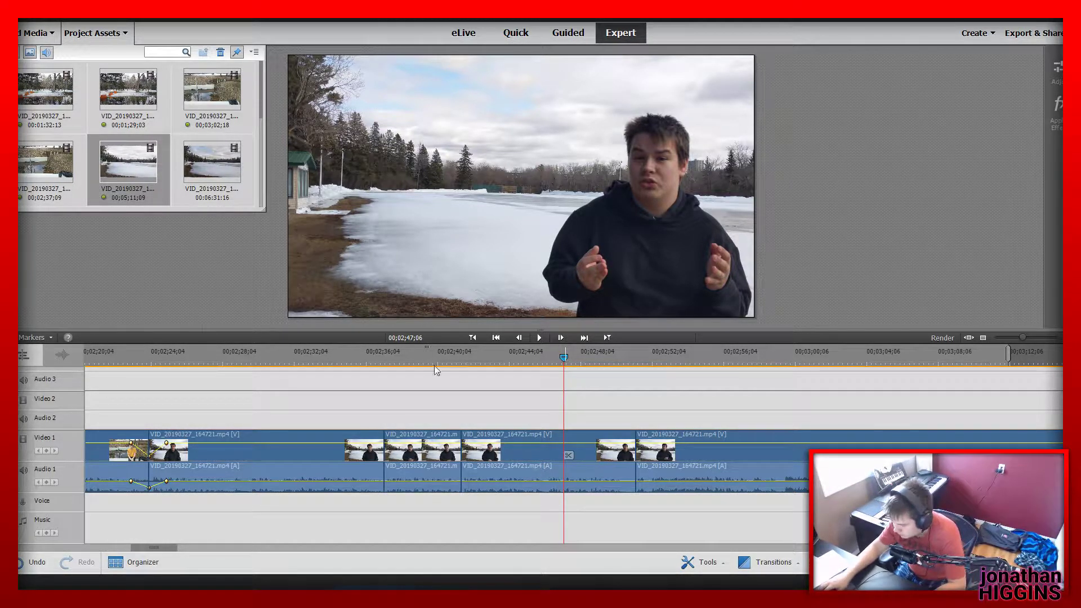
pyautogui.click(455, 352)
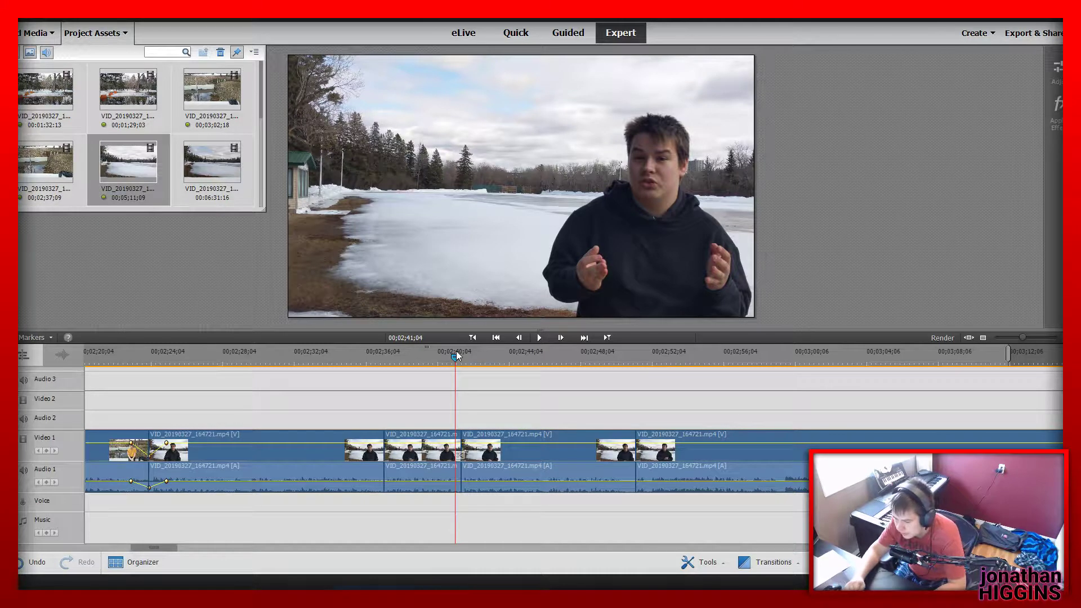
pyautogui.press('space')
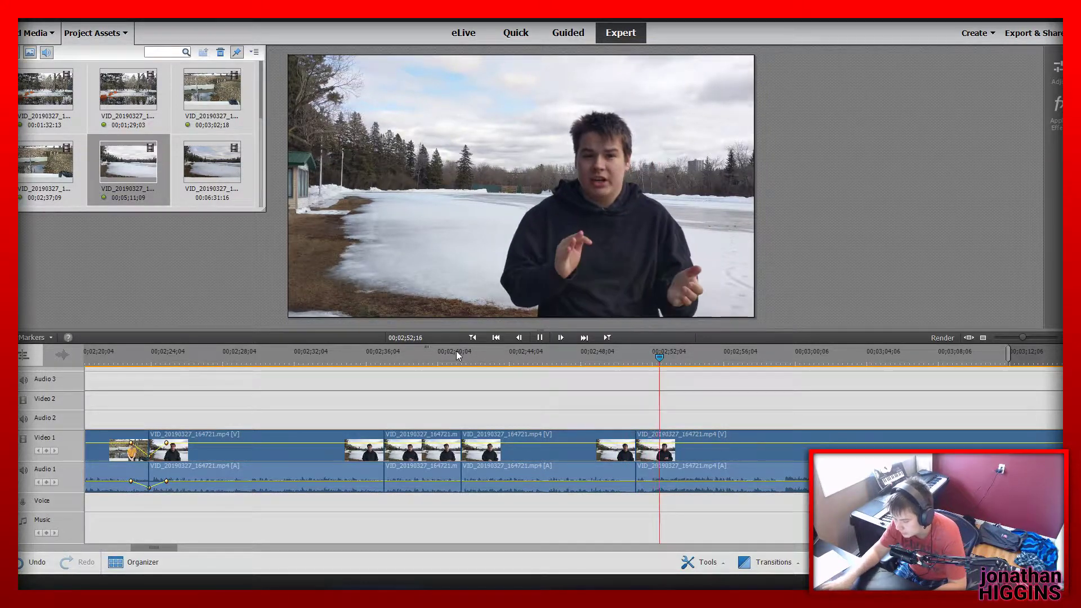
pyautogui.press('space')
pyautogui.moveTo(647, 456); pyautogui.dragTo(639, 399)
pyautogui.moveTo(634, 449); pyautogui.dragTo(628, 449)
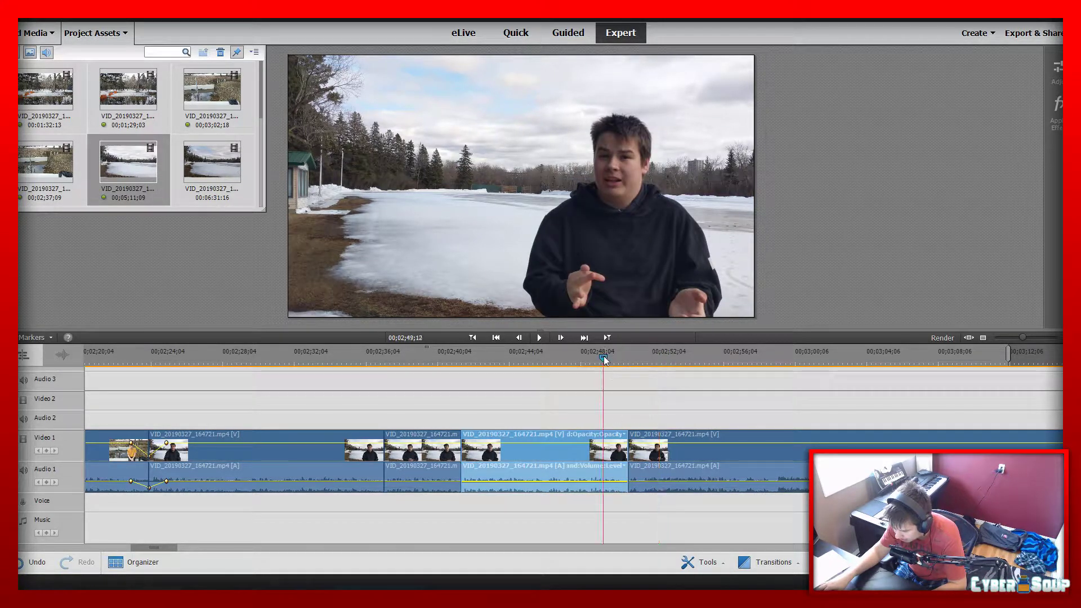
pyautogui.press('space')
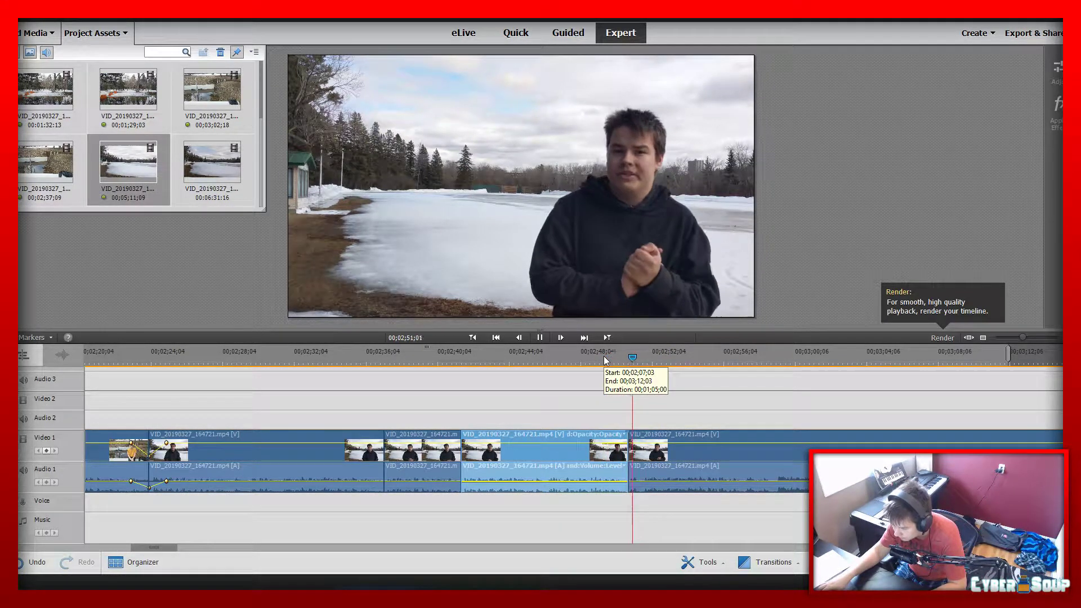
pyautogui.press('space')
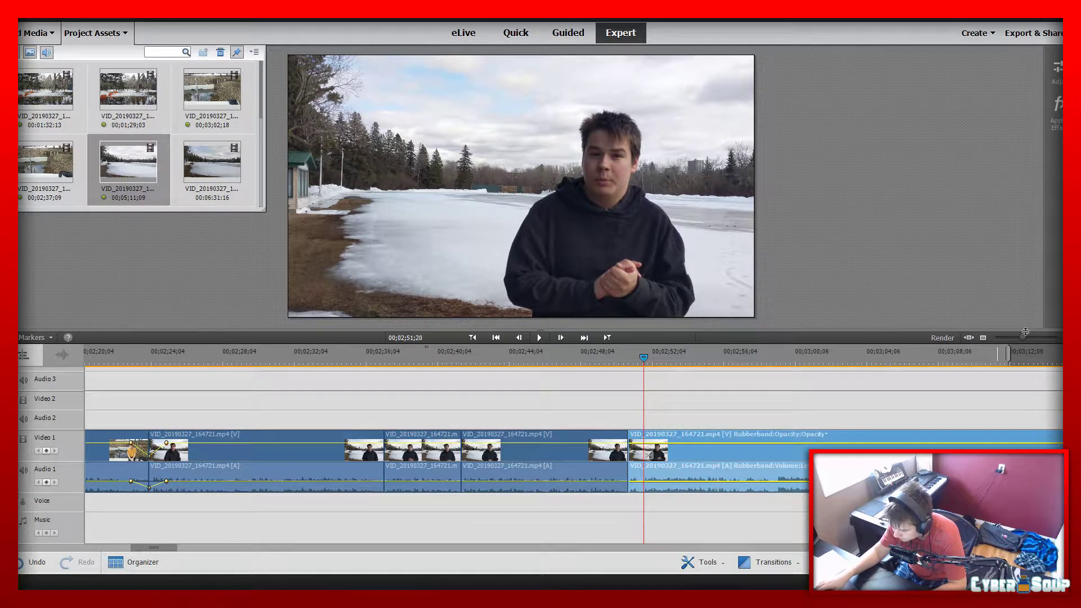
# Move the following lake segment against the preceding one to close the tiny gap near 00;02;50;22, and play the join
pyautogui.moveTo(1021, 338); pyautogui.dragTo(1039, 338)
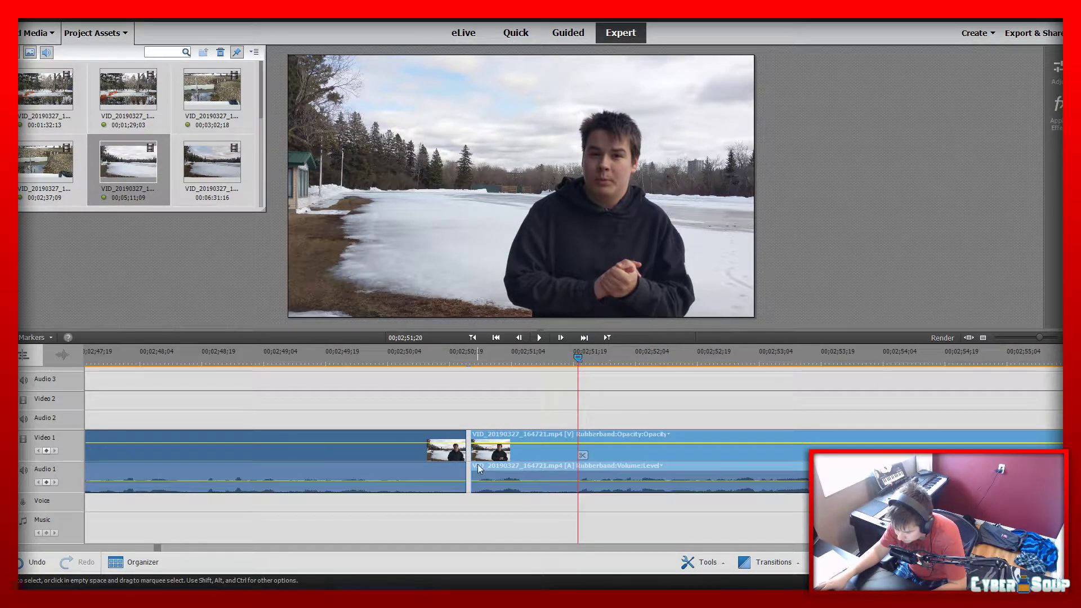
pyautogui.moveTo(478, 464); pyautogui.dragTo(473, 465)
pyautogui.click(447, 362)
pyautogui.press('space')
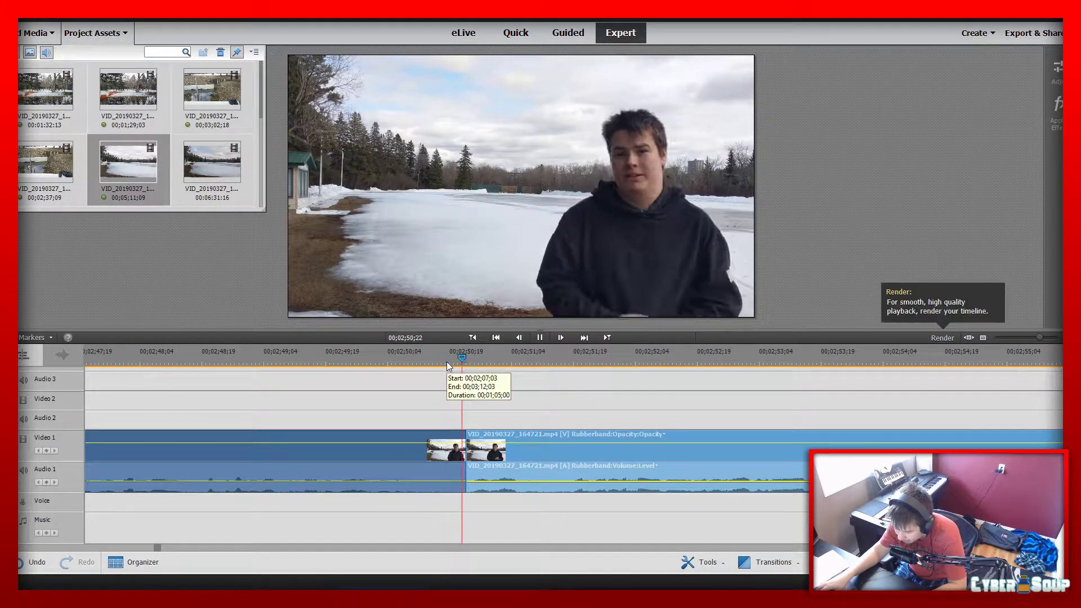
# Replay the last lake segment from 00;02;54;18 and split it at 00;02;57;06
pyautogui.moveTo(1039, 337); pyautogui.dragTo(1021, 346)
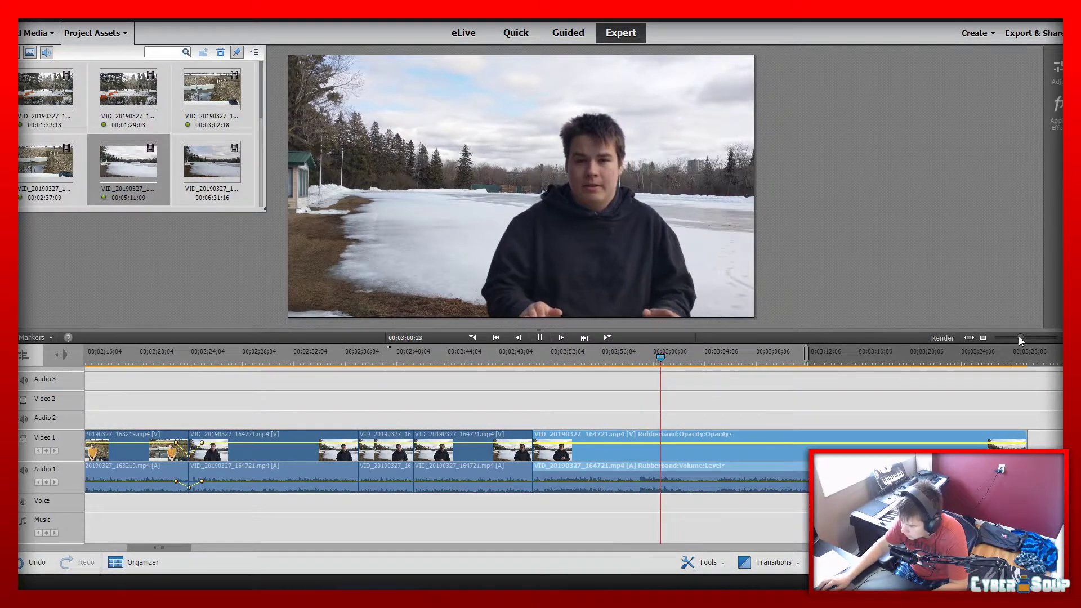
pyautogui.moveTo(1018, 336); pyautogui.dragTo(1023, 336)
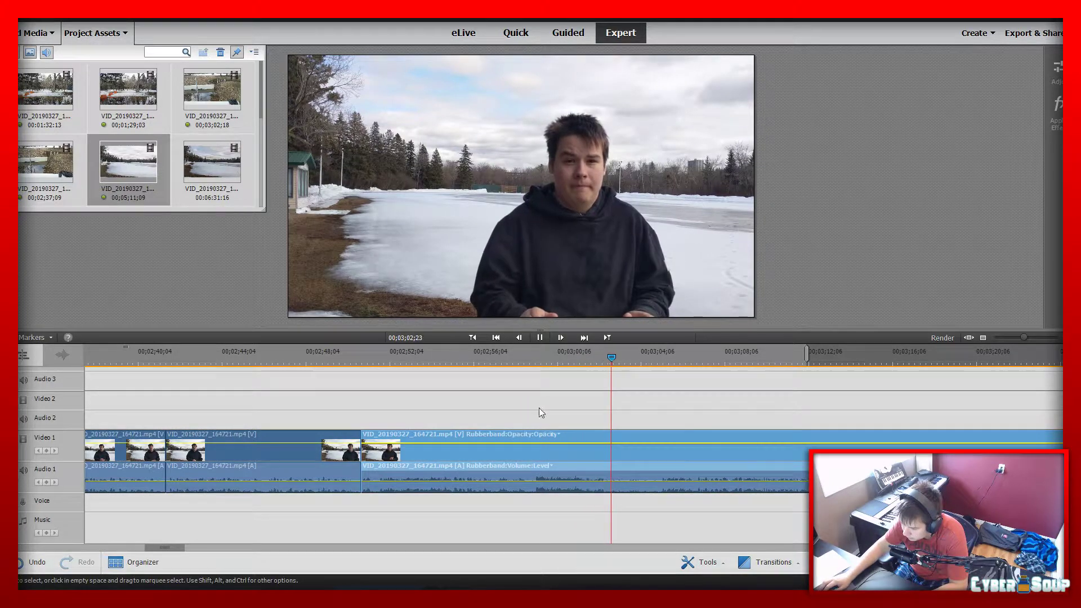
pyautogui.click(442, 359)
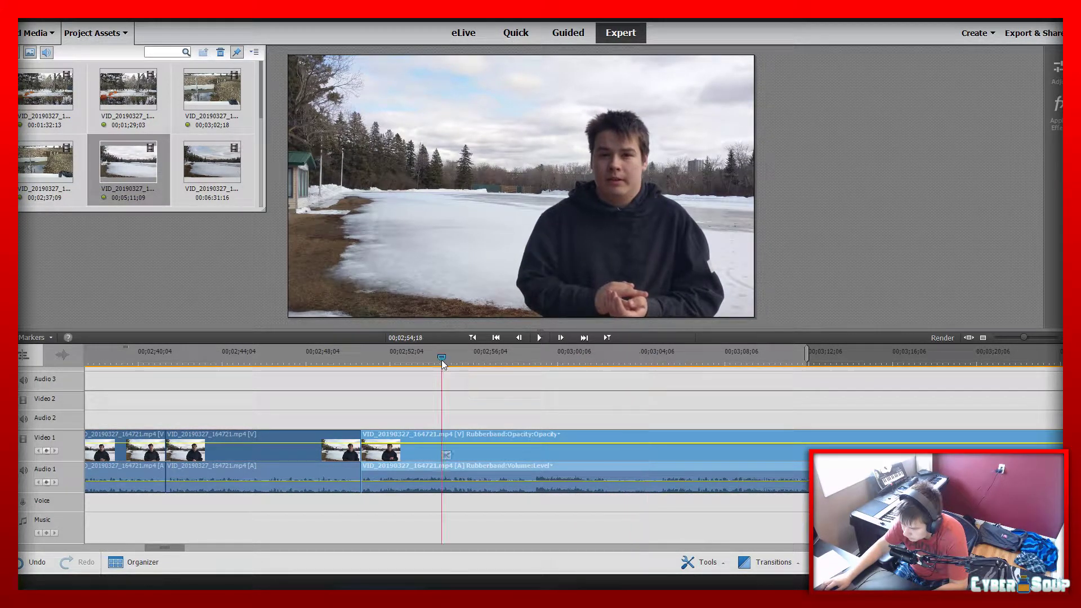
pyautogui.click(539, 337)
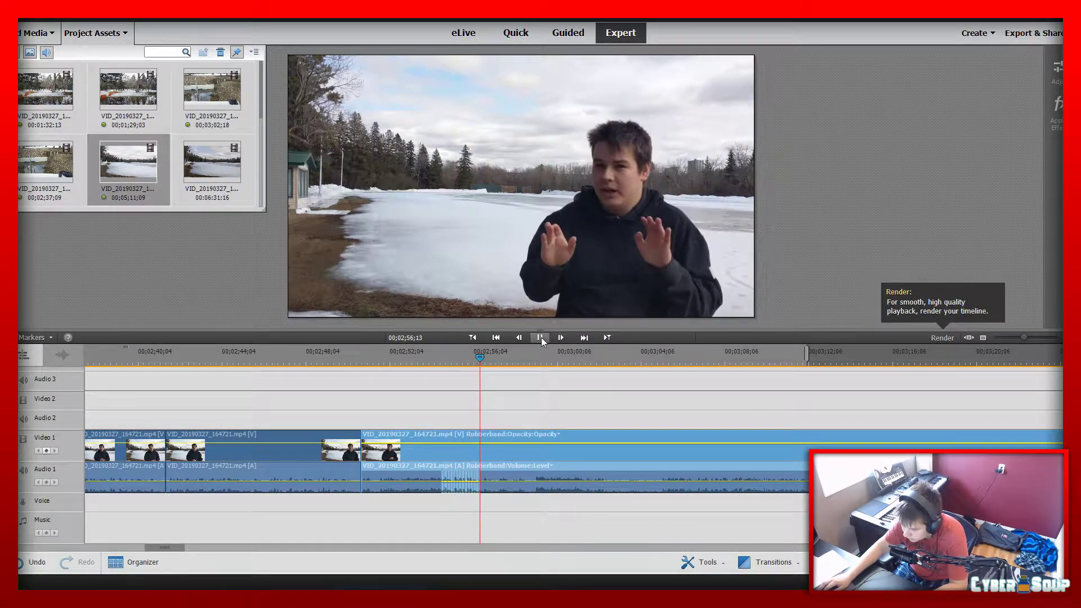
pyautogui.click(540, 337)
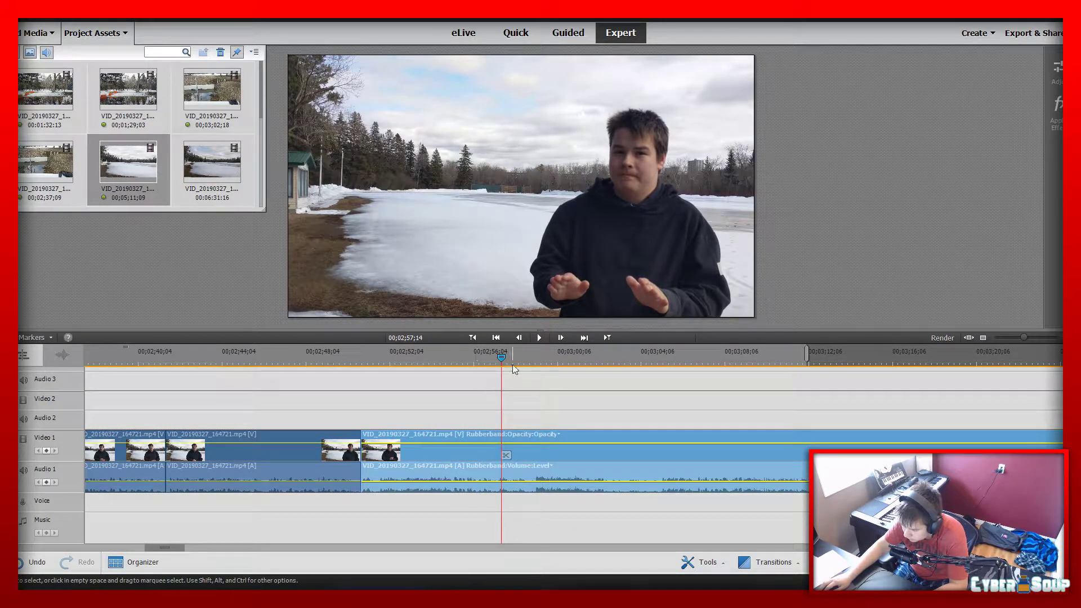
pyautogui.moveTo(500, 359); pyautogui.dragTo(495, 359)
pyautogui.click(501, 453)
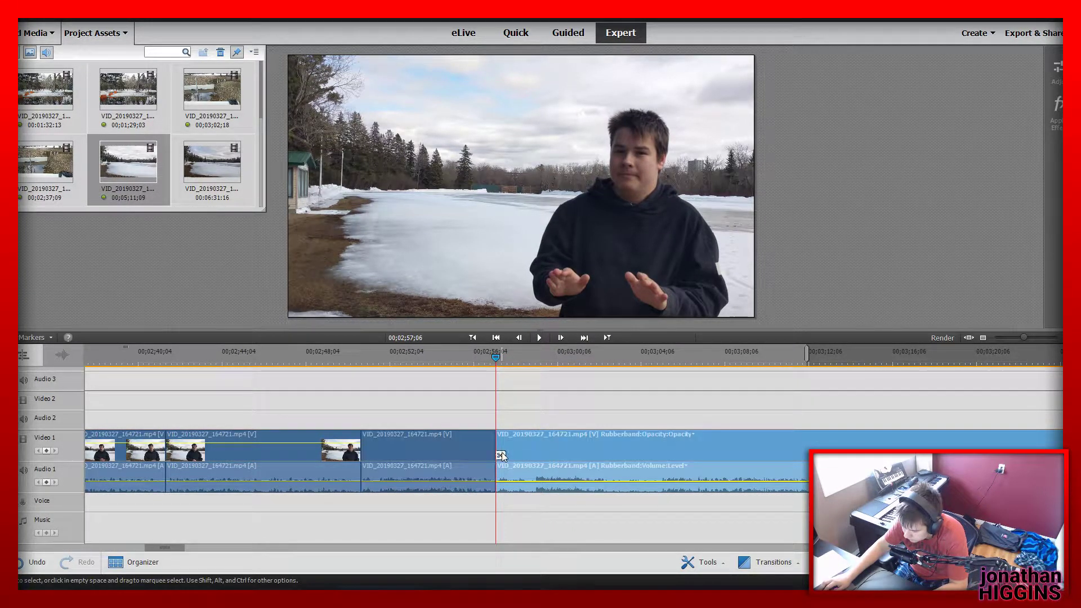
# Play on from the cut, split the lake segment at 00;03;05;04 and delete the piece between the two cuts, closing the gap
pyautogui.press('space')
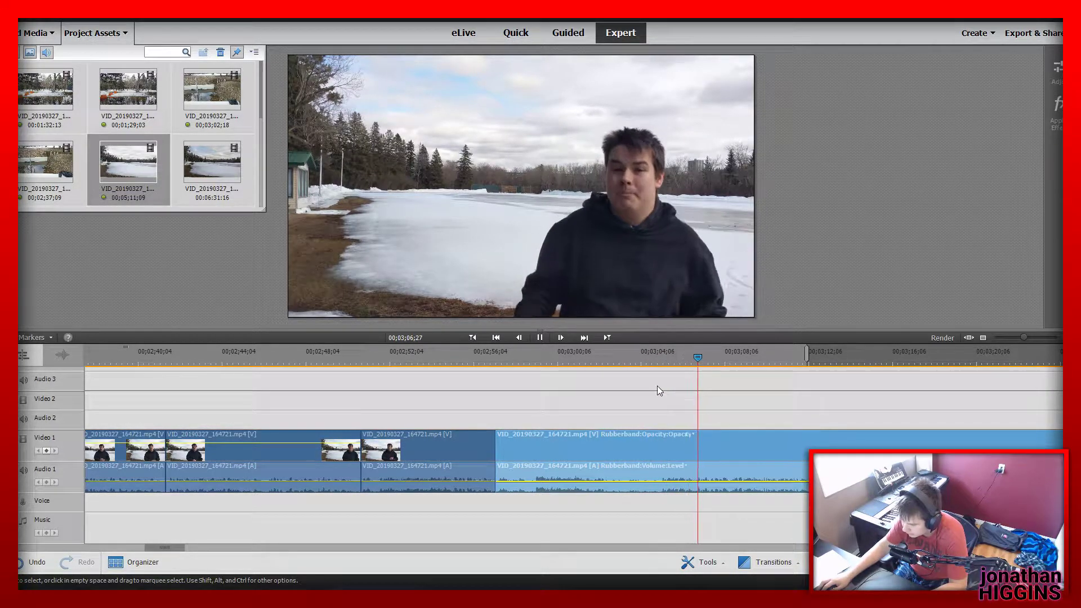
pyautogui.click(659, 352)
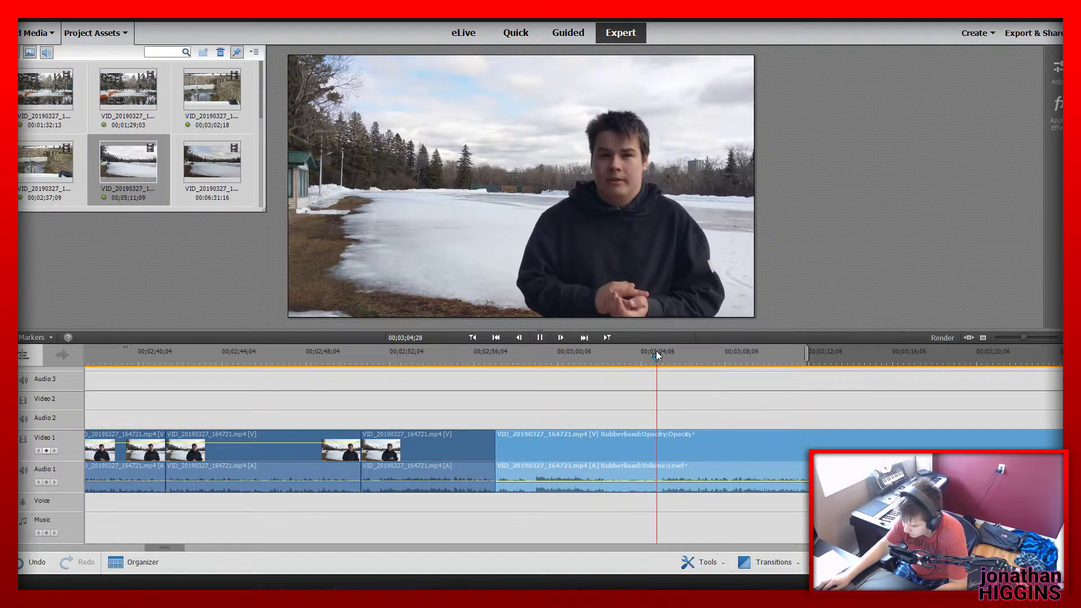
pyautogui.click(665, 453)
pyautogui.click(630, 457)
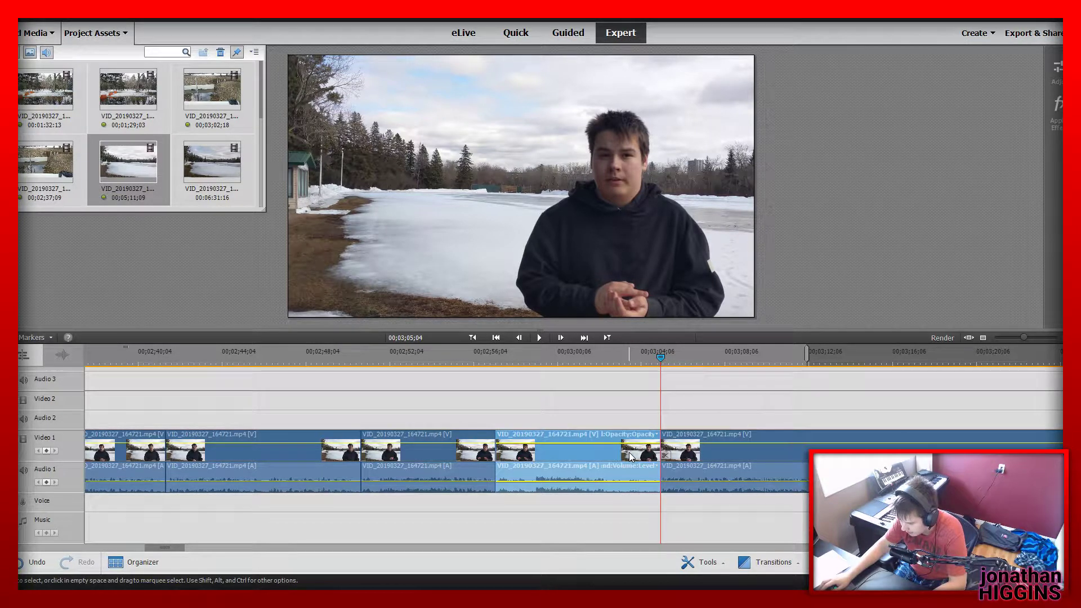
pyautogui.press('Delete')
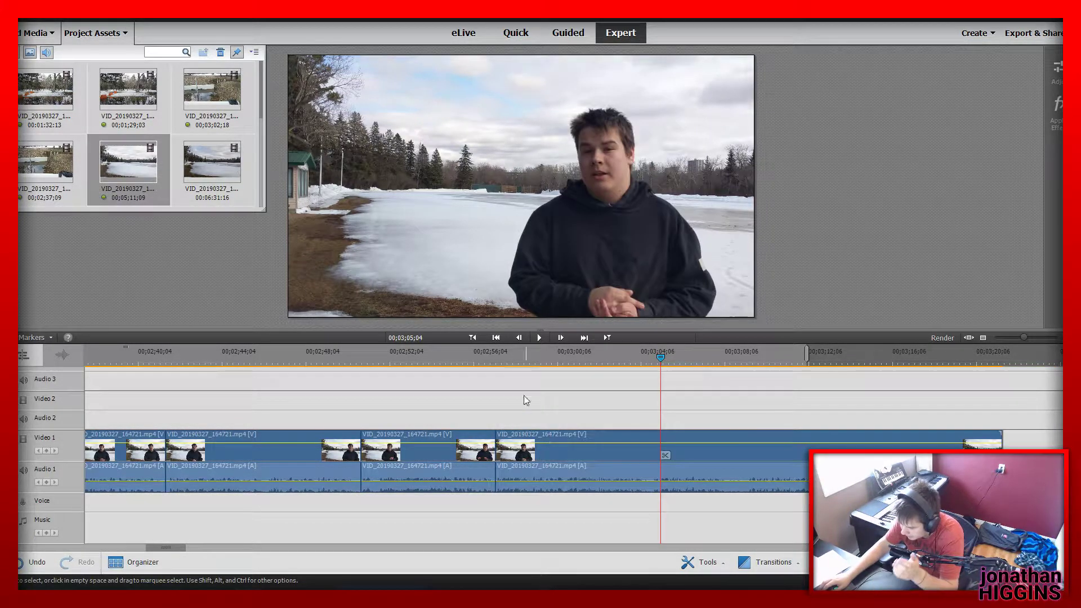
# Play the join from 00;02;56;14 and split the last lake segment at 00;03;02;14
pyautogui.click(481, 358)
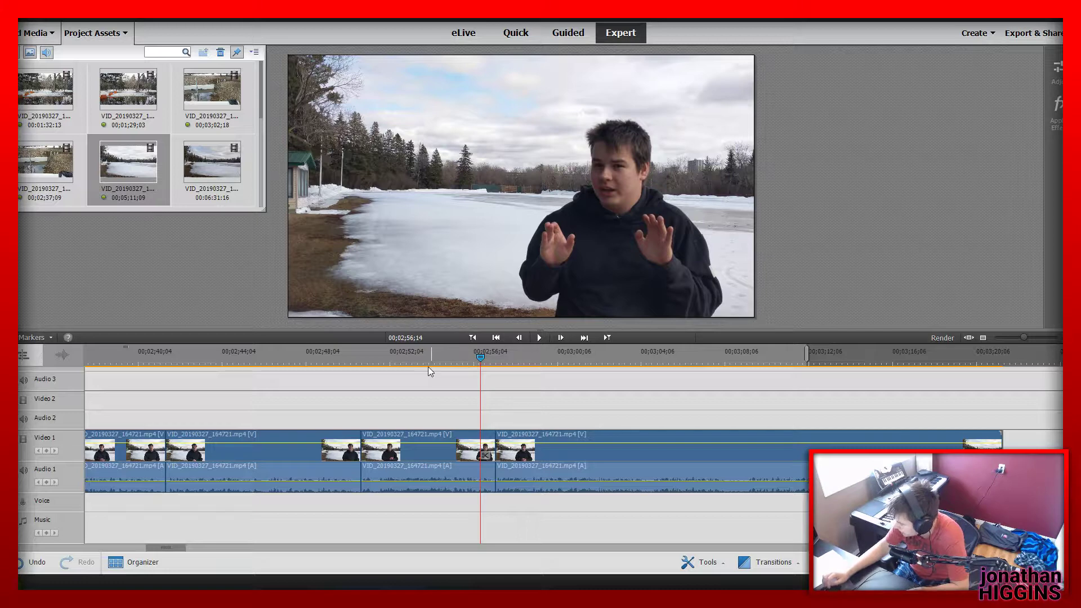
pyautogui.press('space')
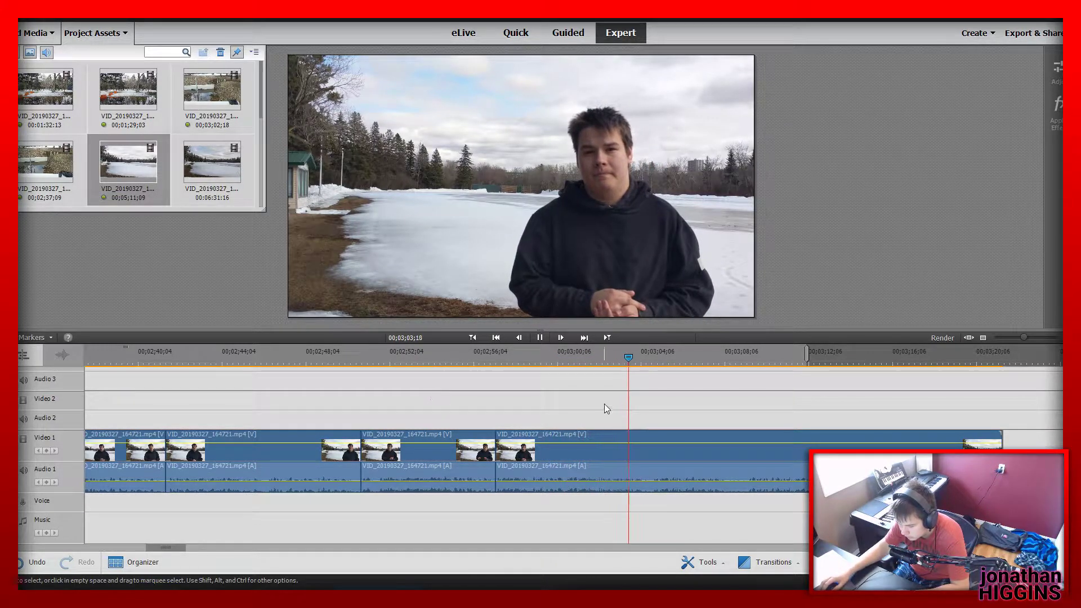
pyautogui.moveTo(557, 360); pyautogui.dragTo(606, 376)
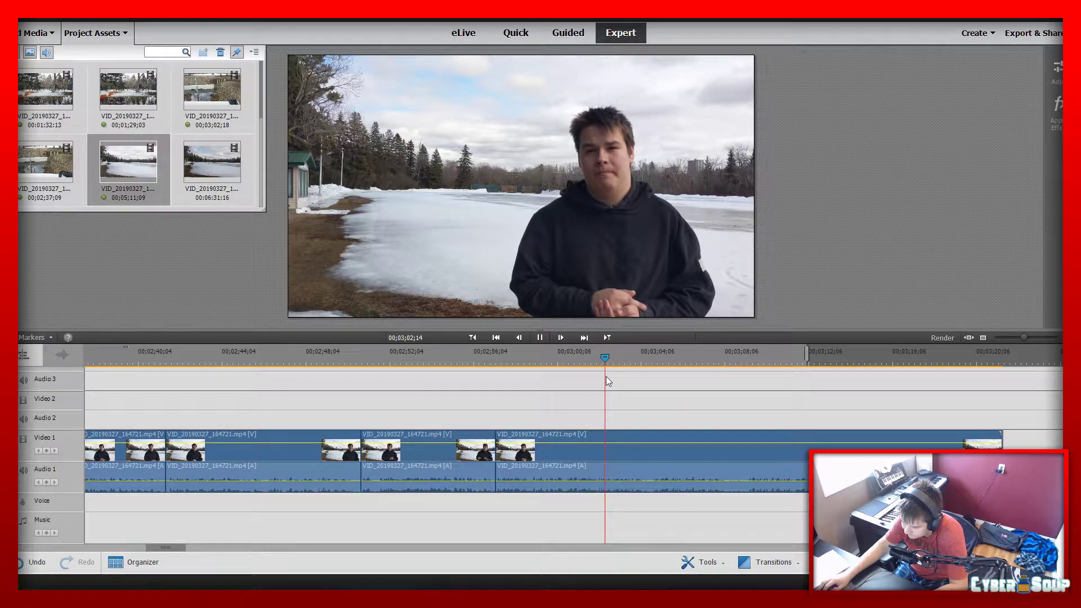
pyautogui.click(609, 455)
pyautogui.press('space')
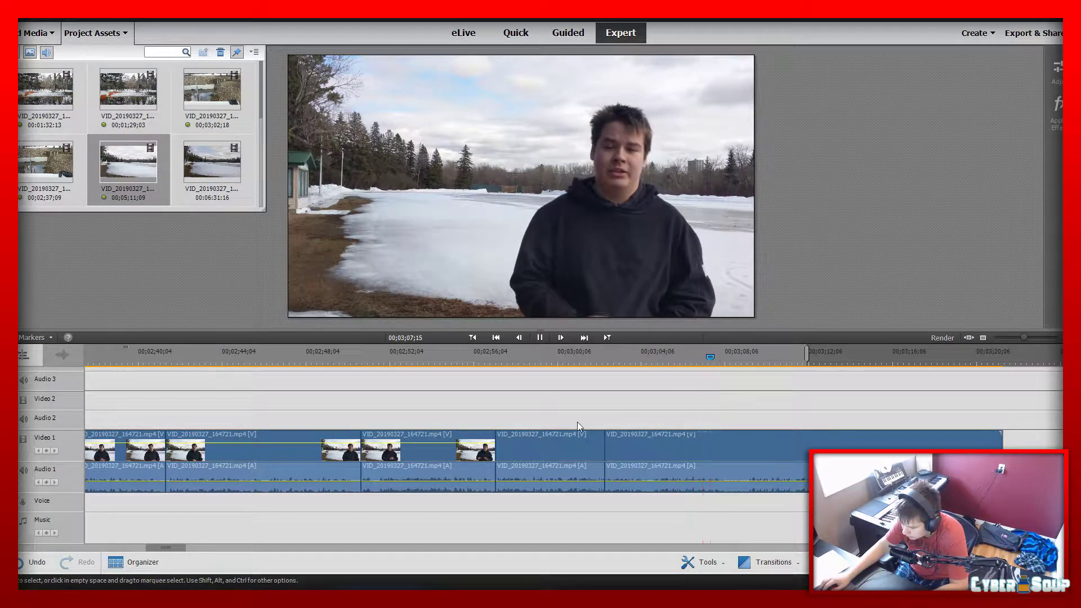
# Replay the segment before the 00;03;02;14 cut, check the remaining footage and delete the lake piece after the cut
pyautogui.click(491, 357)
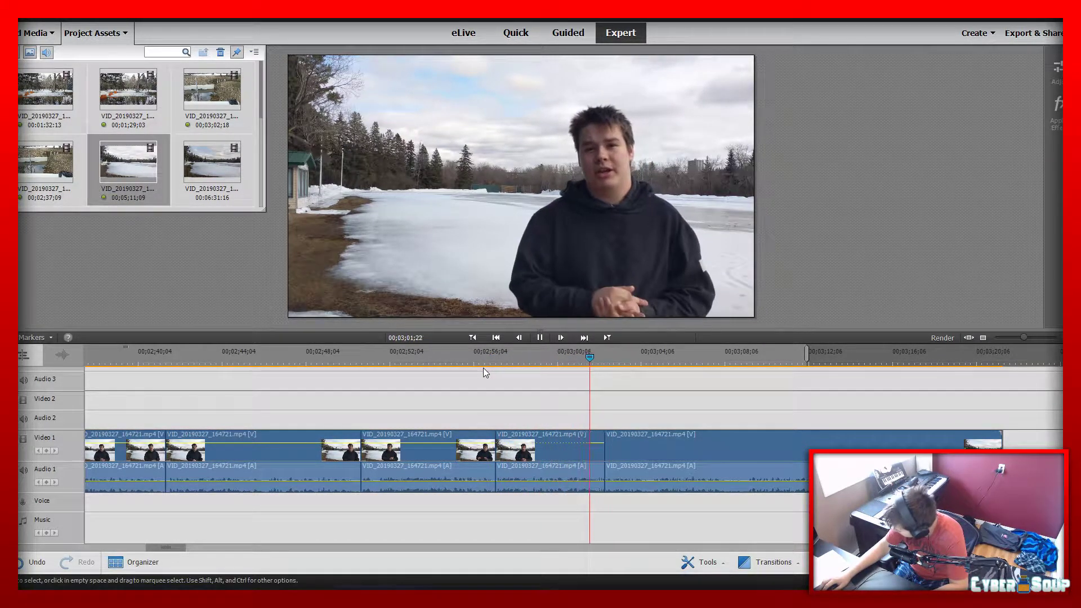
pyautogui.press('space')
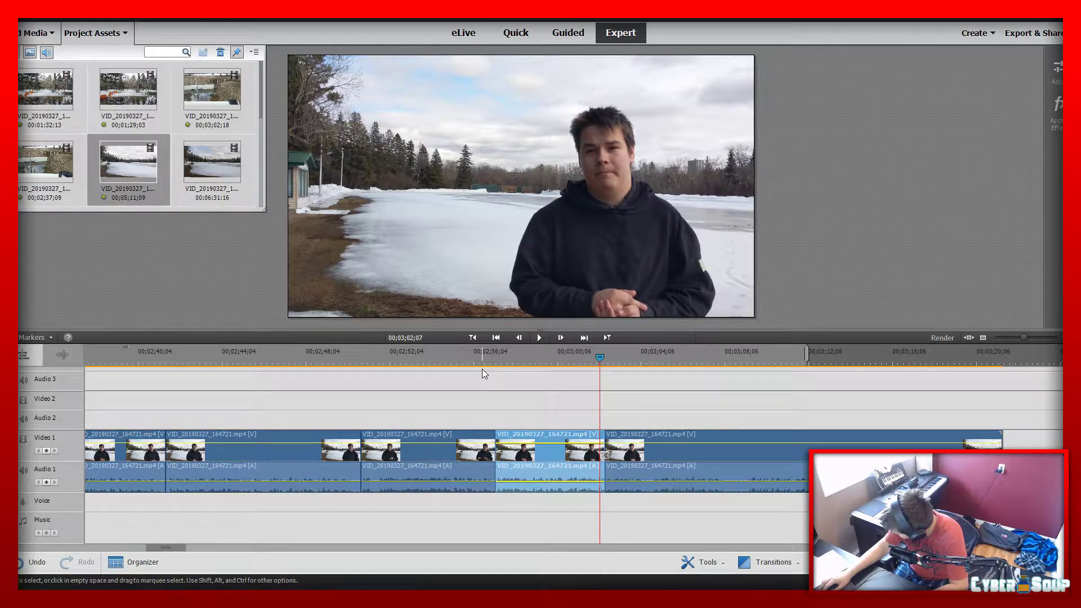
pyautogui.press('space')
pyautogui.click(721, 362)
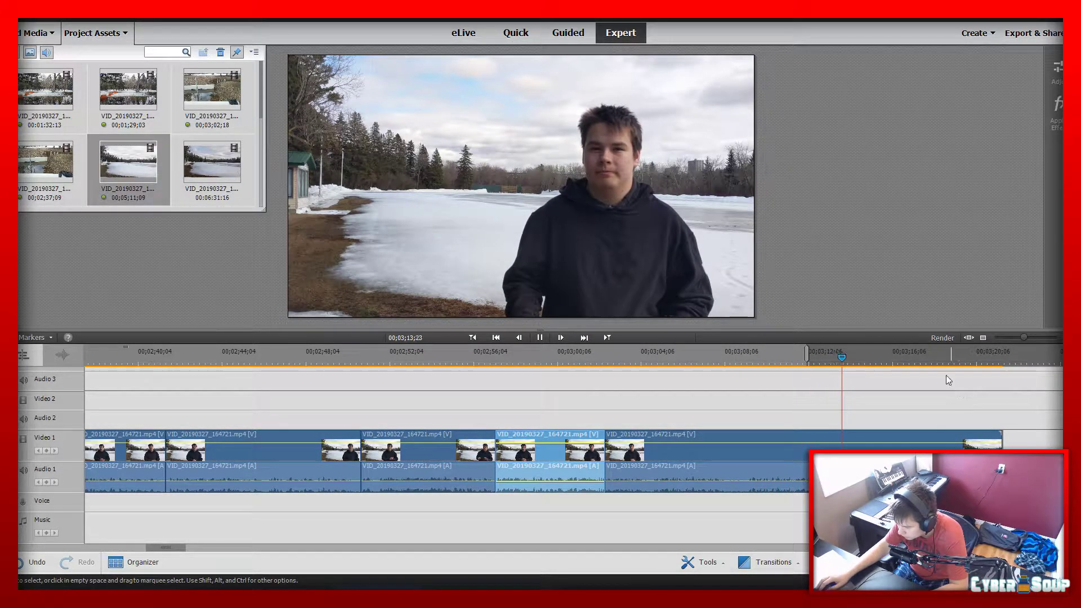
pyautogui.click(820, 447)
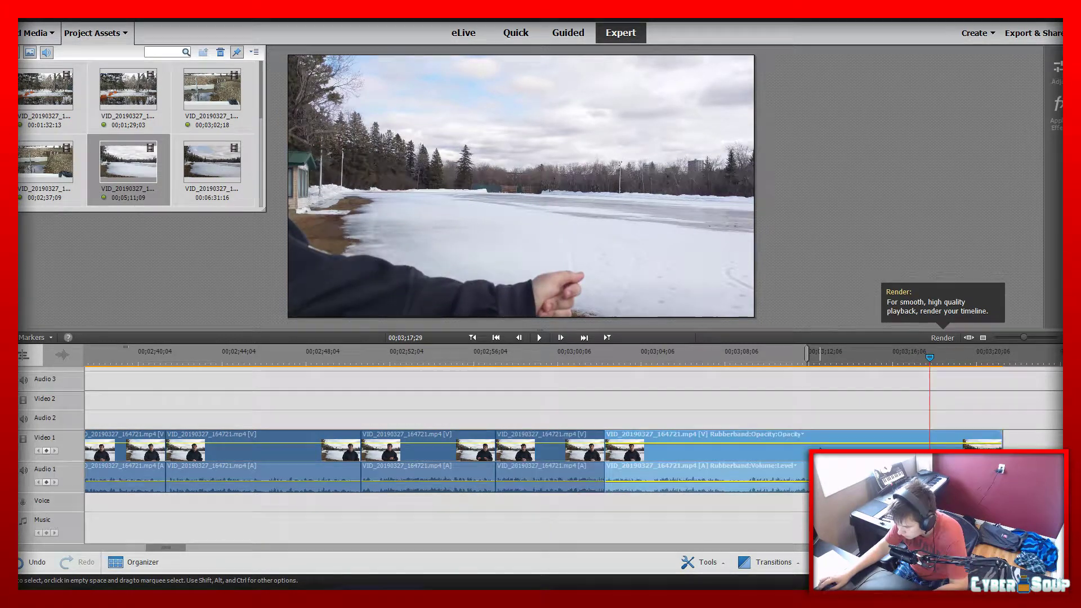
pyautogui.press('Delete')
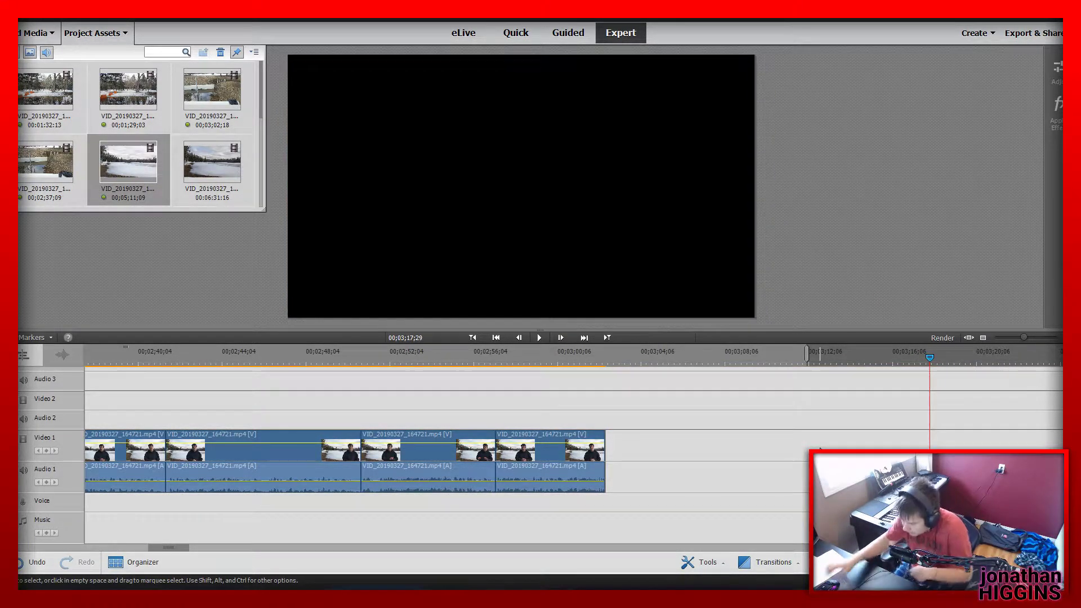
# Select the far group of Part3.mp3 narration and lake clips and move it against the end of the last lake segment
pyautogui.moveTo(1024, 336); pyautogui.dragTo(1003, 341)
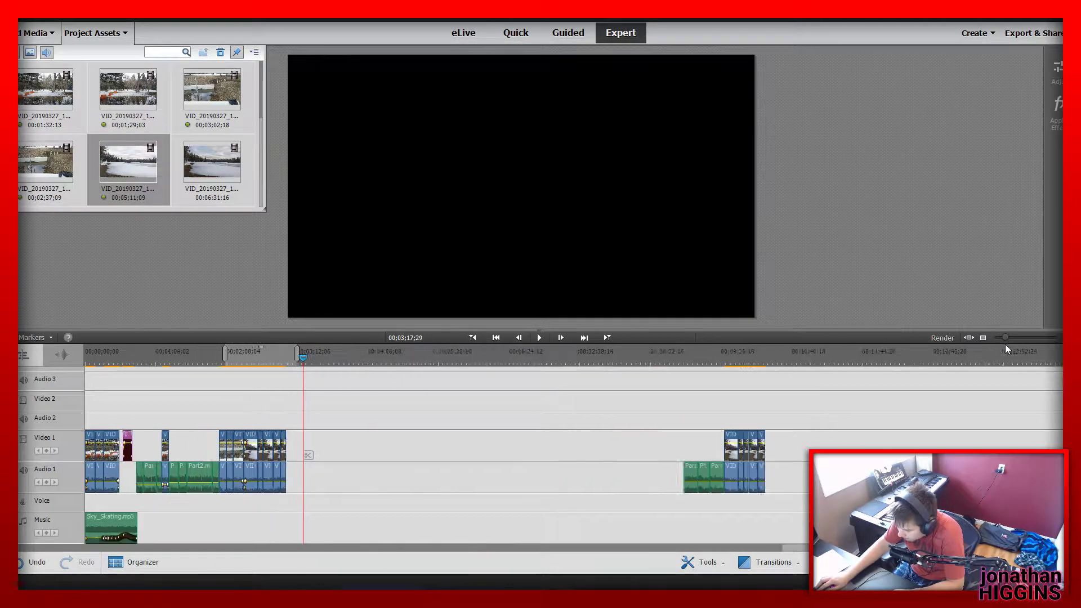
pyautogui.moveTo(729, 444); pyautogui.dragTo(825, 504)
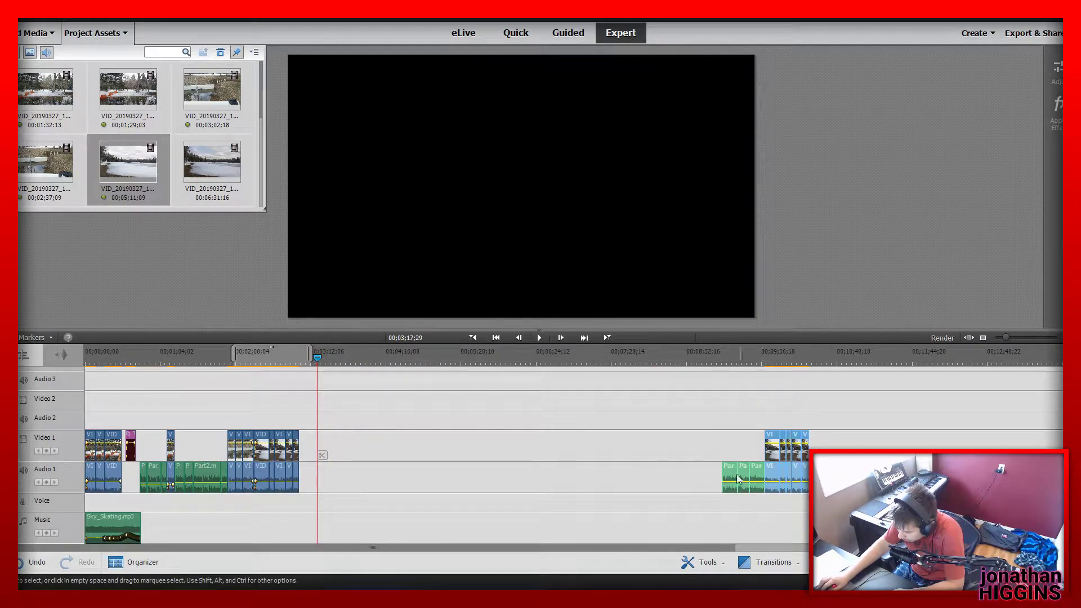
pyautogui.moveTo(719, 473); pyautogui.dragTo(290, 359)
# Play from 00;02;54;17 across the join into the Part3.mp3 narration and stop at 00;03;15;18
pyautogui.click(290, 360)
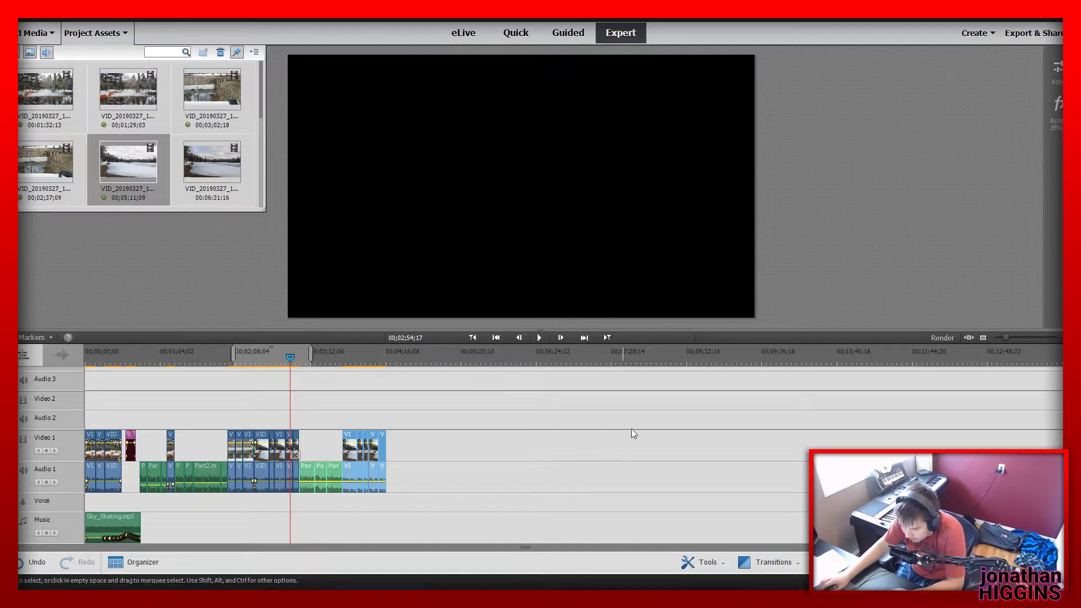
pyautogui.press('space')
pyautogui.moveTo(1010, 337); pyautogui.dragTo(1020, 339)
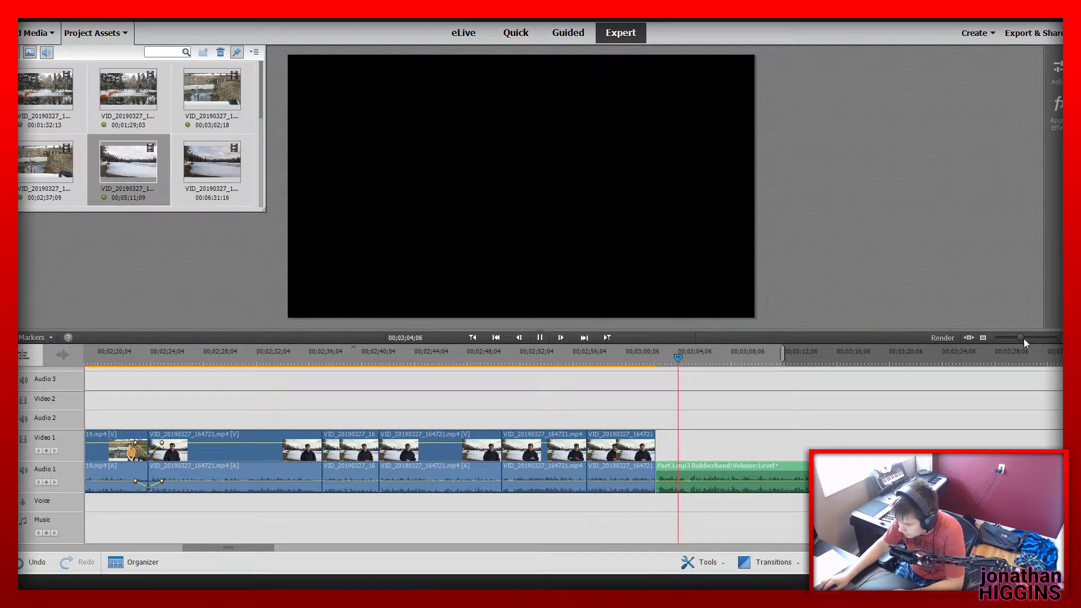
pyautogui.moveTo(1022, 339)
pyautogui.mouseDown()
pyautogui.moveTo(1009, 339)
pyautogui.moveTo(1014, 346)
pyautogui.mouseUp()
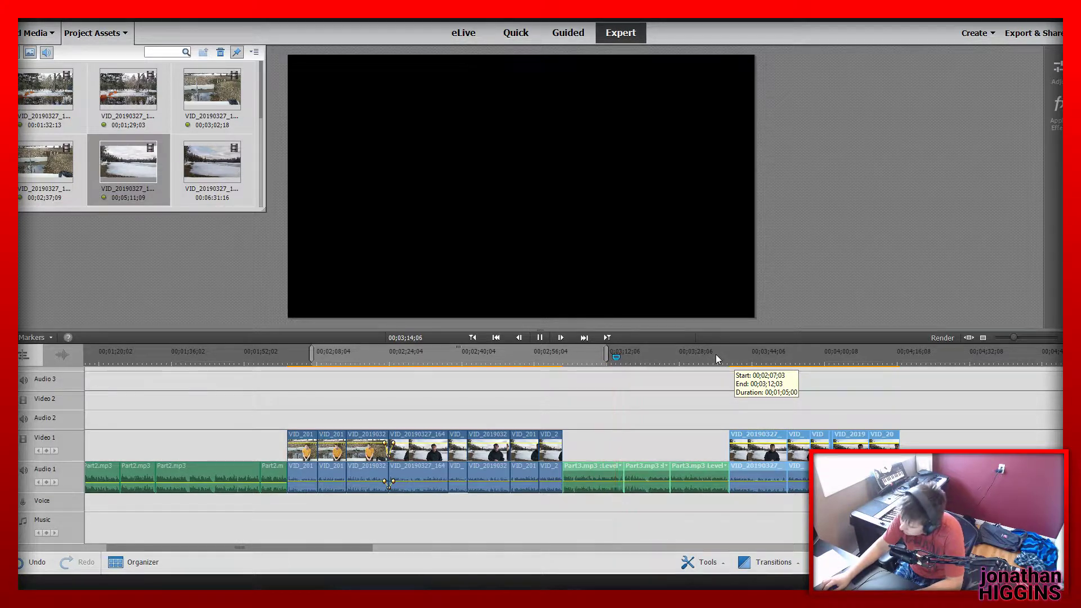
pyautogui.press('space')
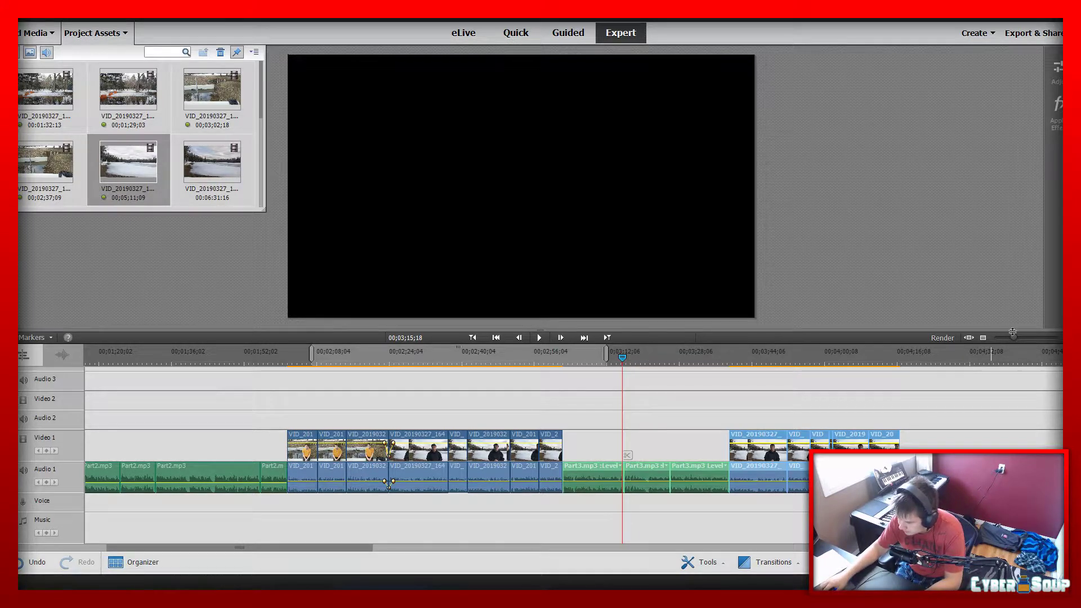
# Play from 00;02;18;27 and move all clips after the yellow-shirt segment about 12 seconds later to open a gap
pyautogui.moveTo(1016, 338); pyautogui.dragTo(1005, 341)
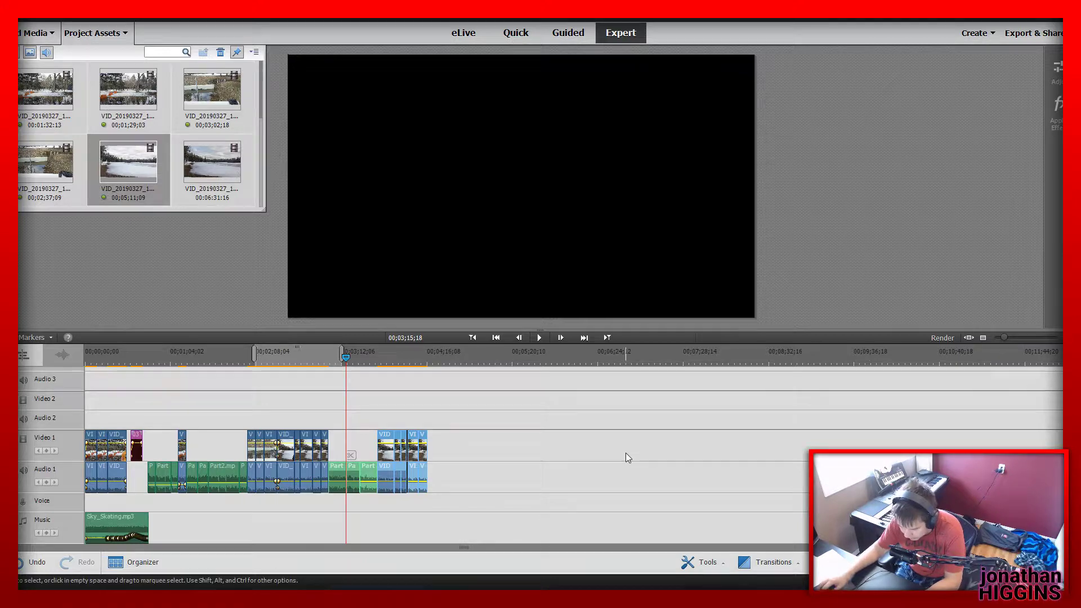
pyautogui.moveTo(260, 357); pyautogui.dragTo(272, 357)
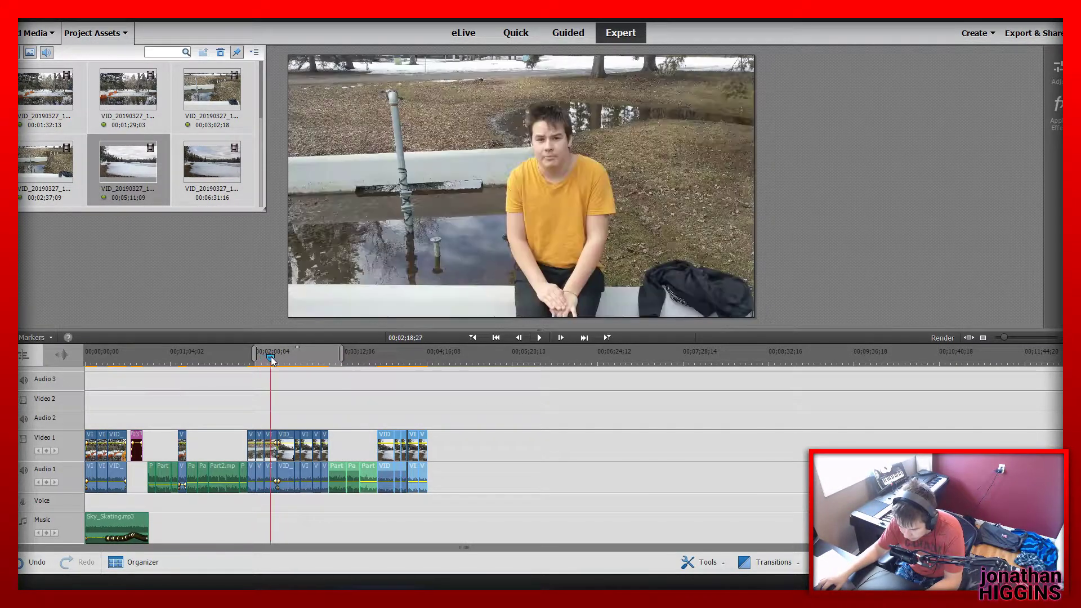
pyautogui.press('space')
pyautogui.moveTo(1005, 337); pyautogui.dragTo(1011, 336)
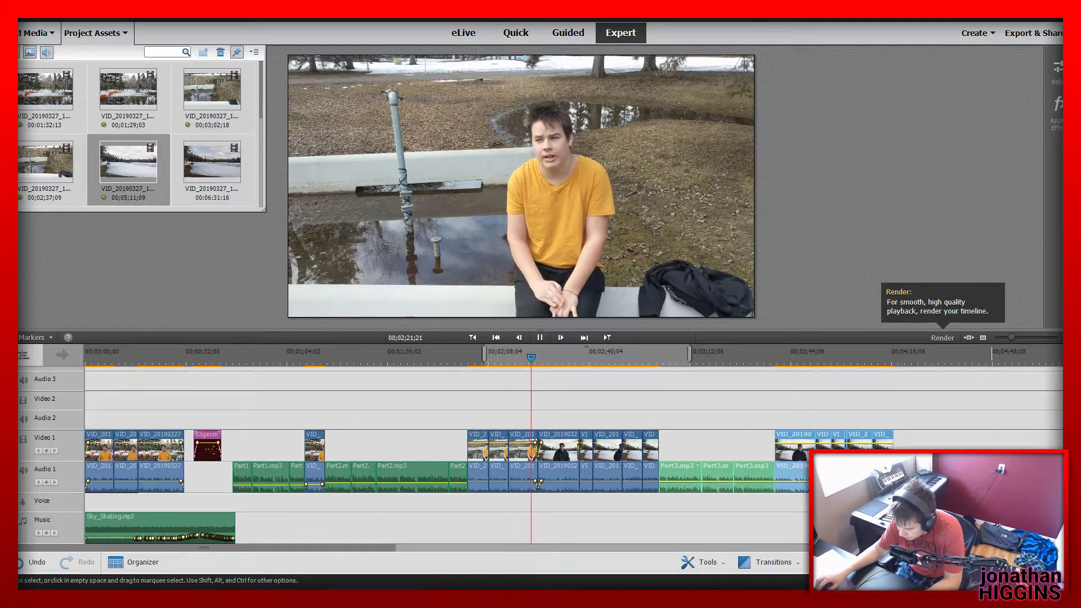
pyautogui.moveTo(945, 529); pyautogui.dragTo(575, 431)
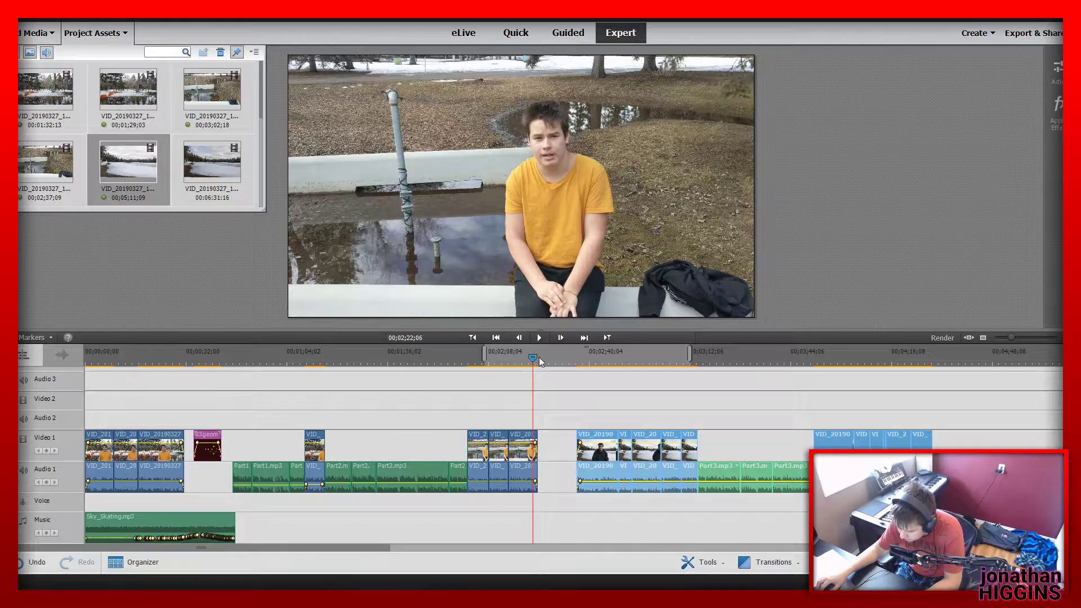
# Browse all motion titles and add one to Video 1 directly after the yellow-shirt segment
pyautogui.click(539, 357)
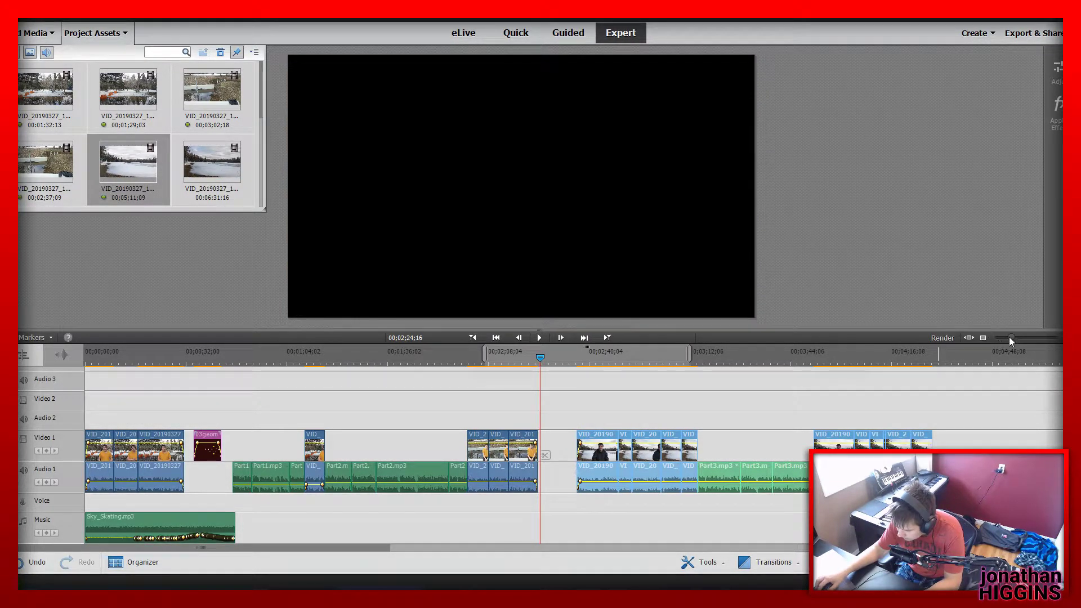
pyautogui.moveTo(1009, 337); pyautogui.dragTo(1028, 338)
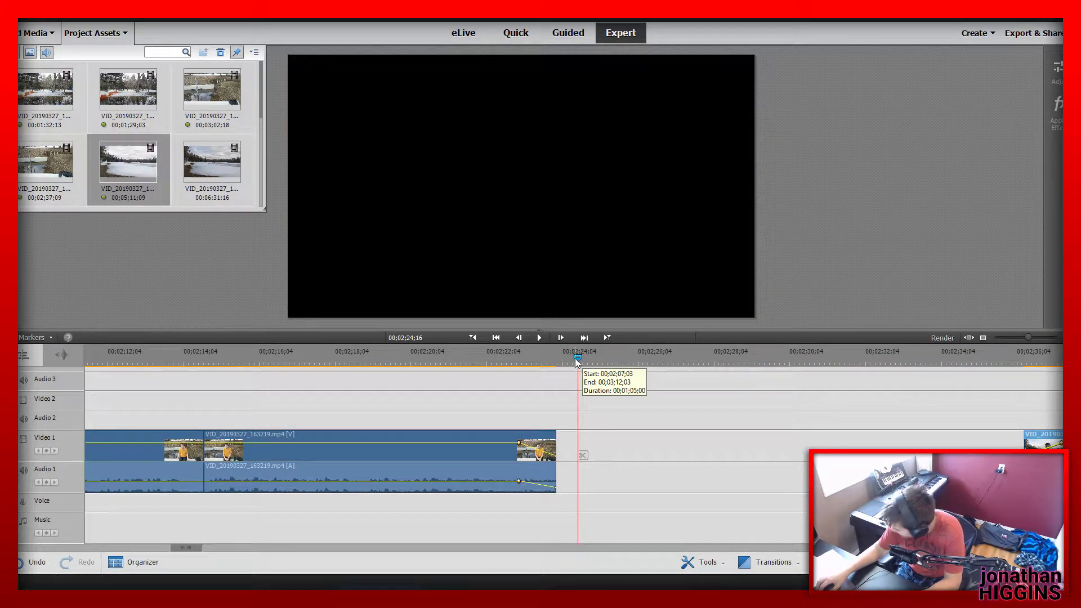
pyautogui.click(842, 562)
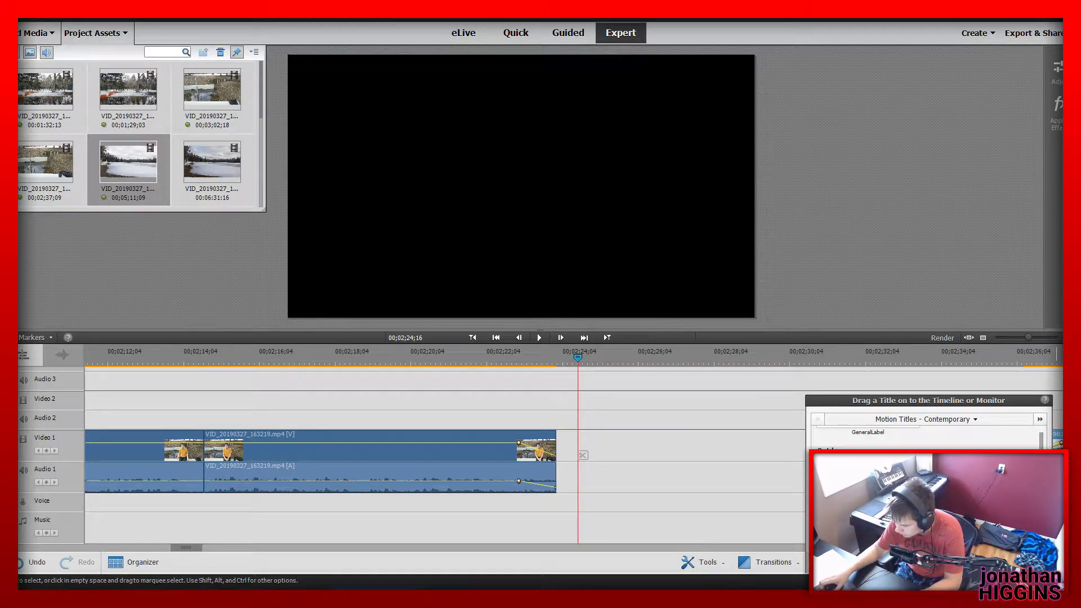
pyautogui.click(915, 420)
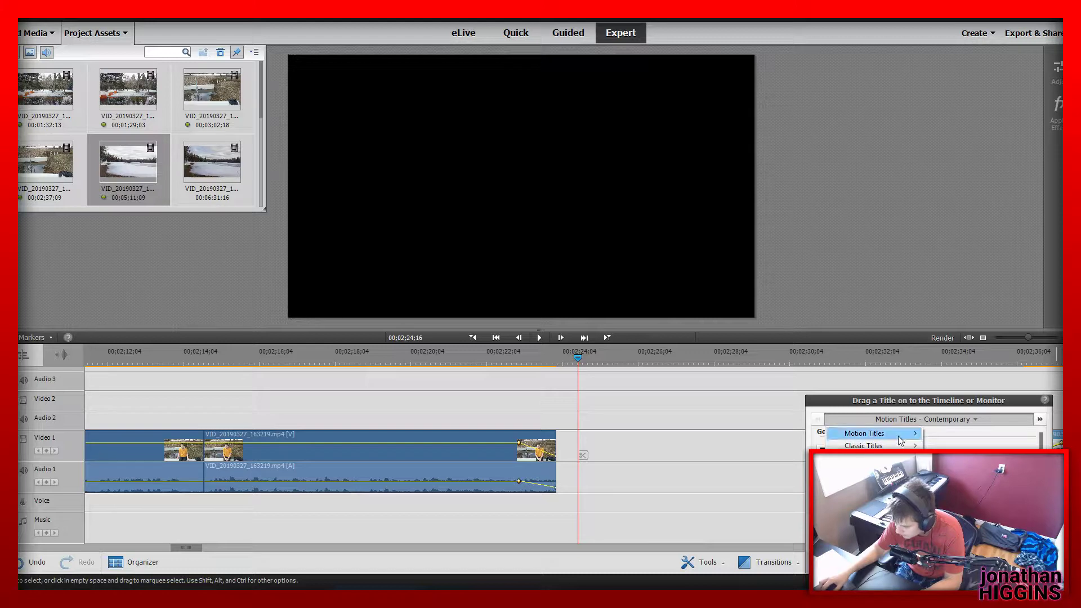
pyautogui.moveTo(899, 437)
pyautogui.click(951, 485)
pyautogui.scroll(-5, 951, 487)
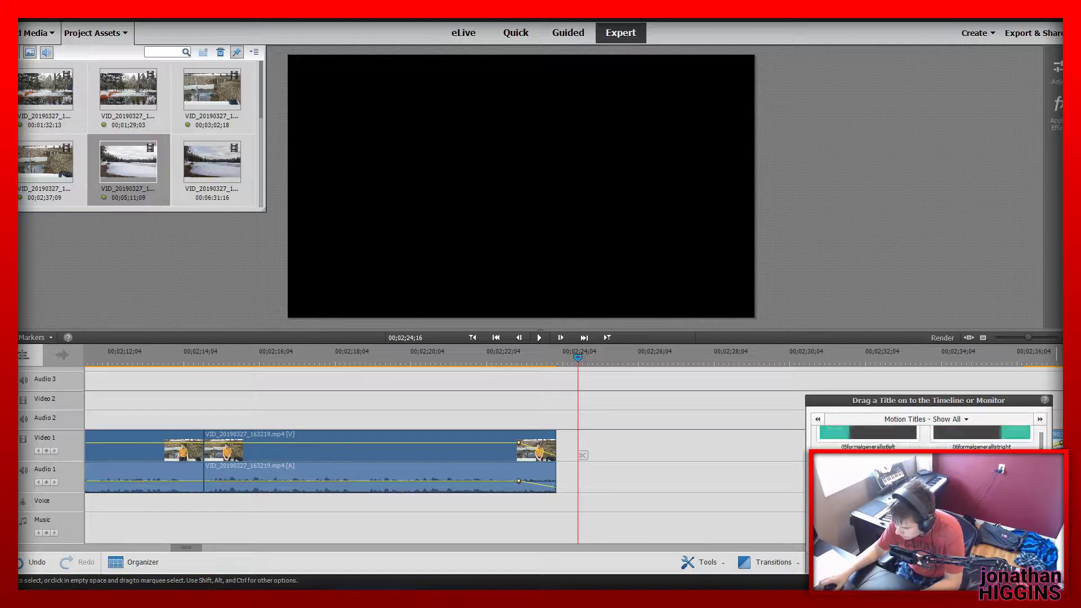
pyautogui.scroll(-10, 952, 487)
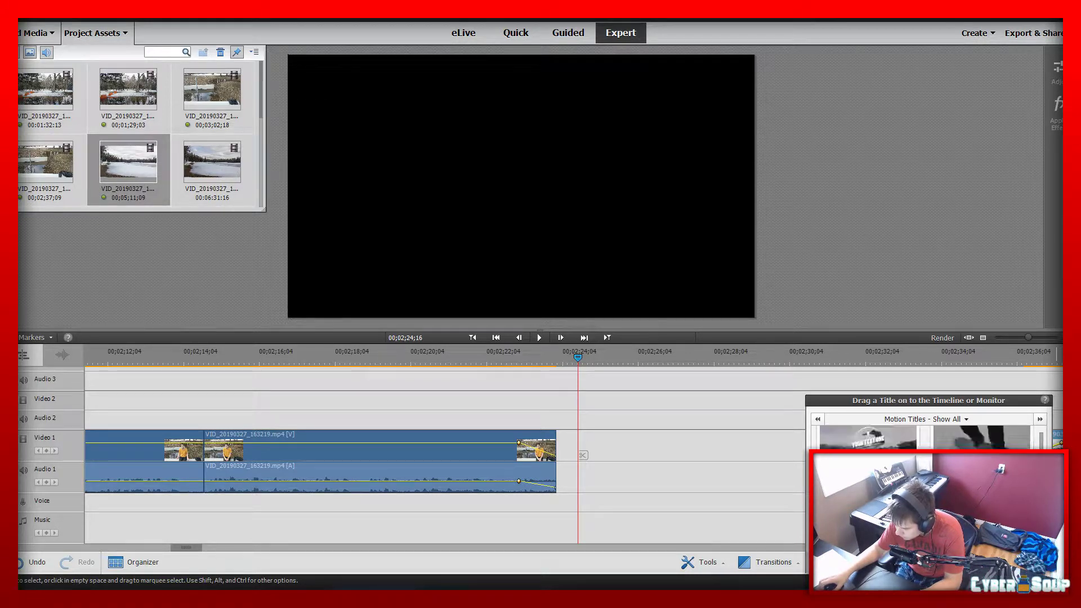
pyautogui.scroll(-3, 952, 487)
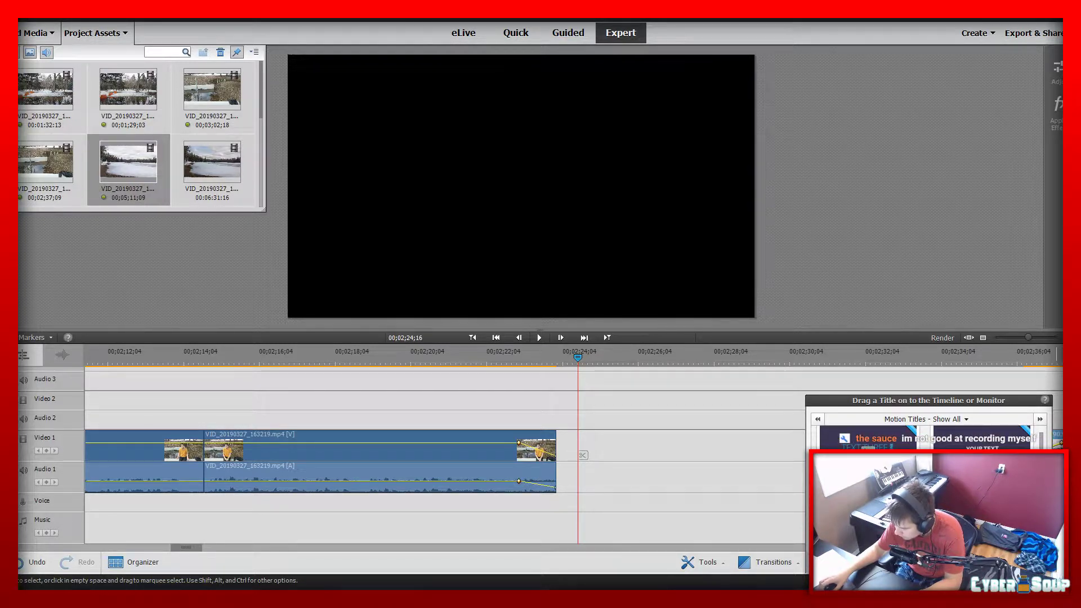
pyautogui.moveTo(918, 439); pyautogui.dragTo(560, 455)
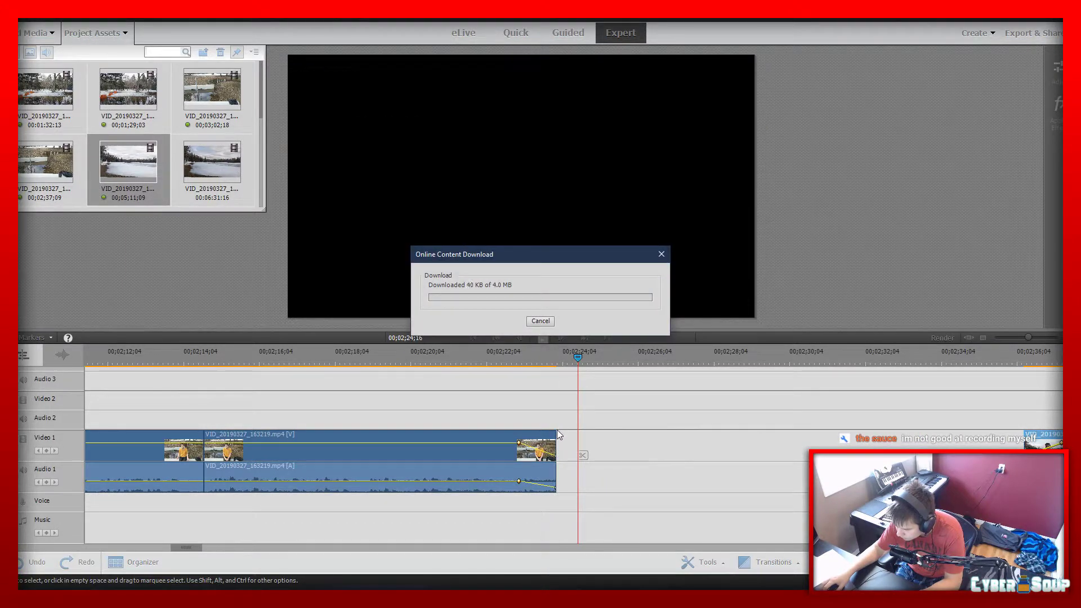
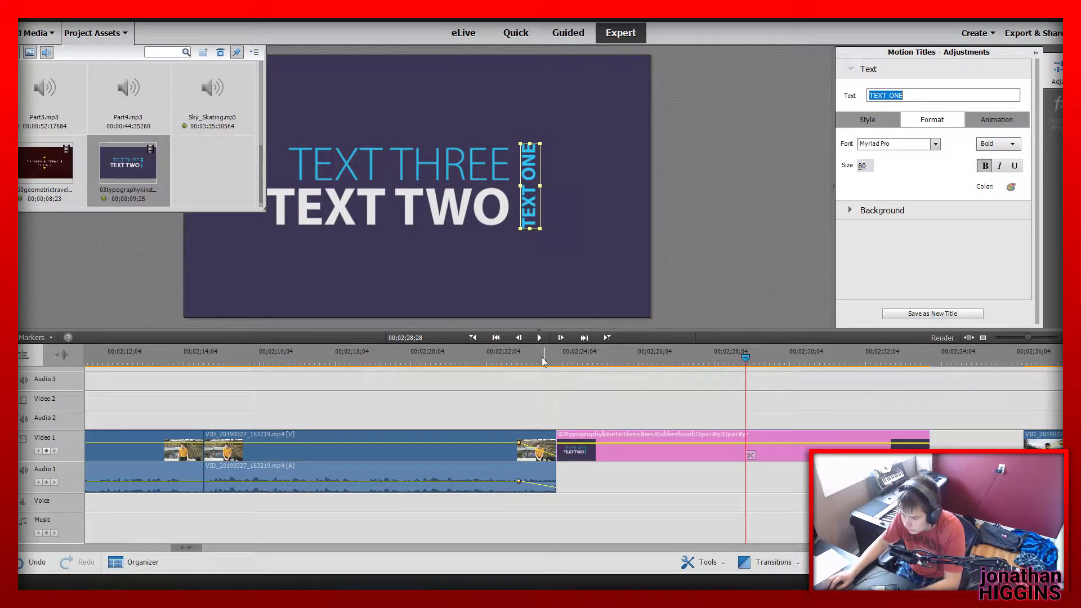
# Open the motion title on Video 1 for editing and change its vertical text line to PART TWO
pyautogui.click(545, 377)
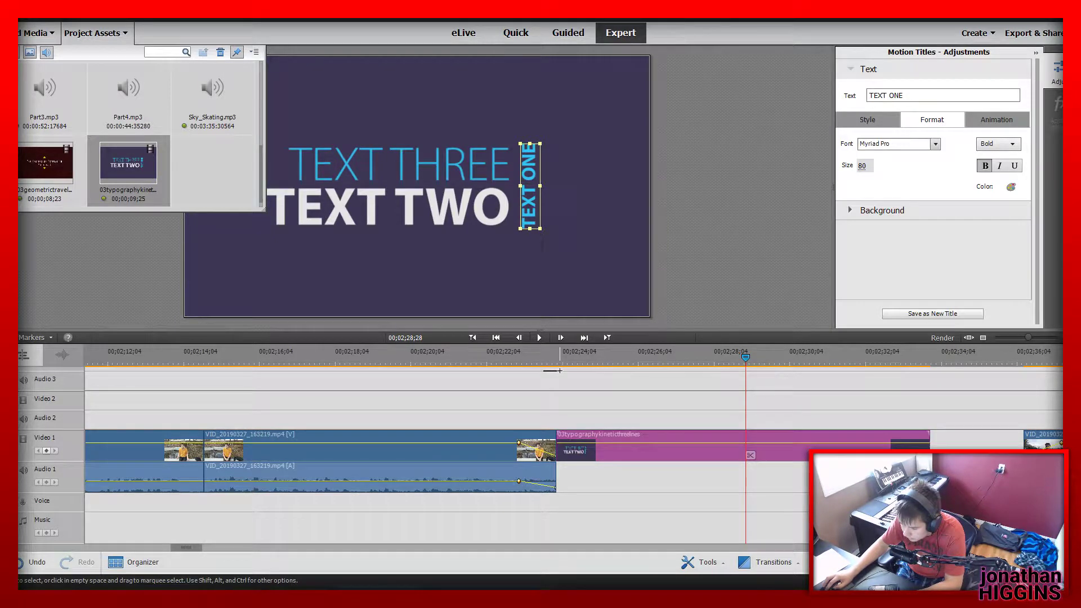
pyautogui.moveTo(548, 355); pyautogui.dragTo(729, 366)
pyautogui.click(731, 450)
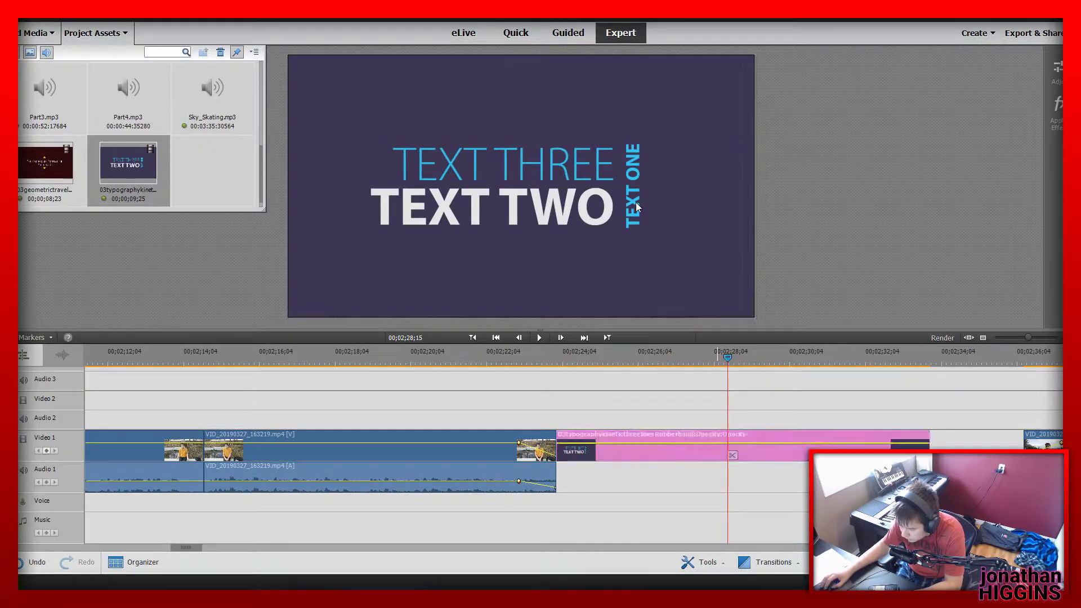
pyautogui.click(1059, 78)
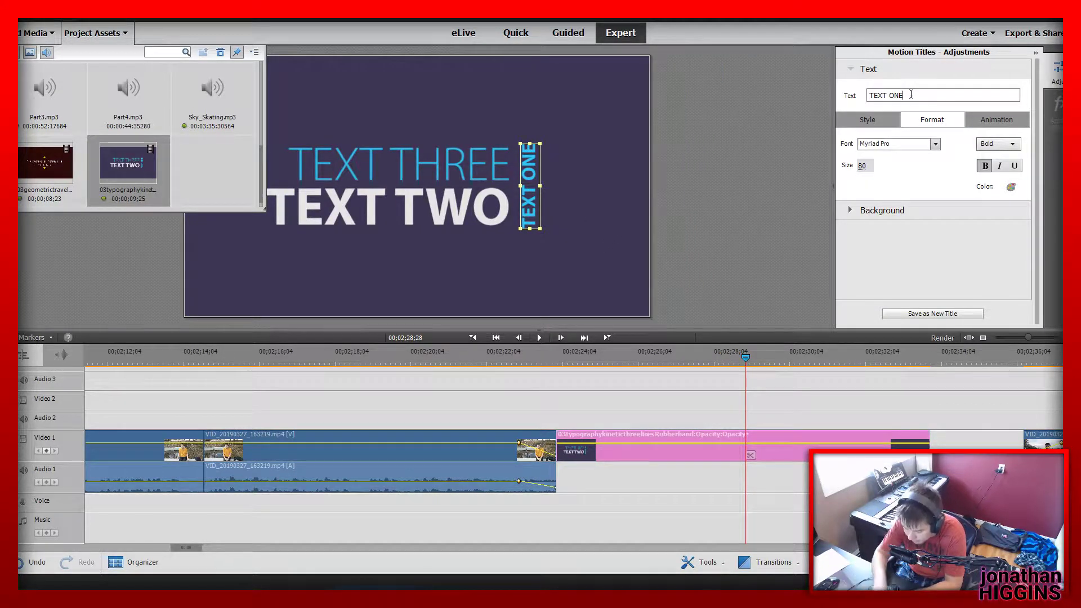
pyautogui.write('PART TWO')
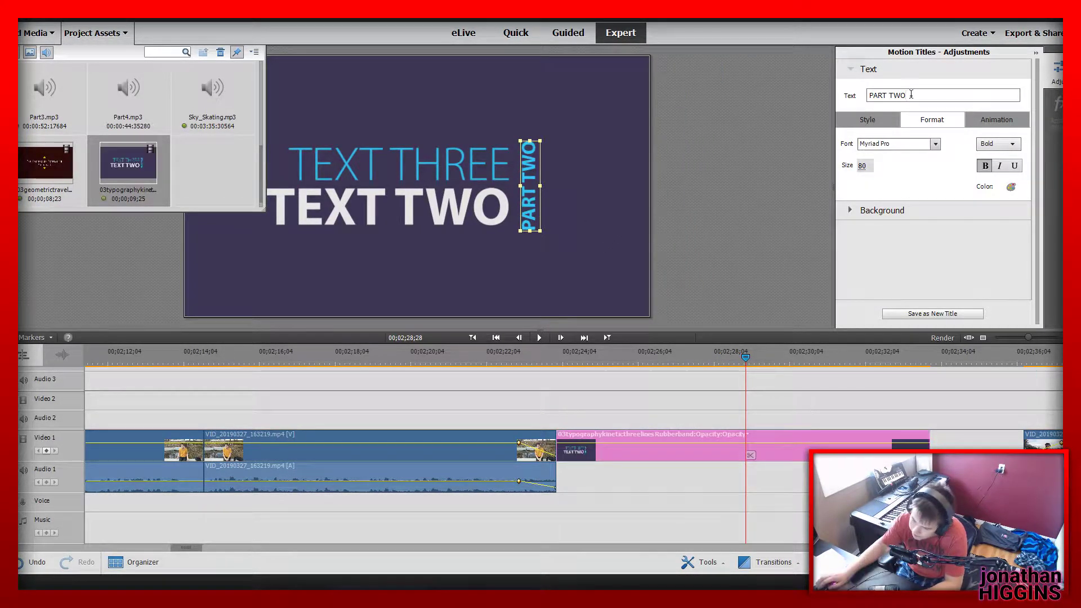
# Change the title's upper line to "The Difficulties" and its large bold line to "of adaptation"
pyautogui.click(475, 188)
pyautogui.click(915, 95)
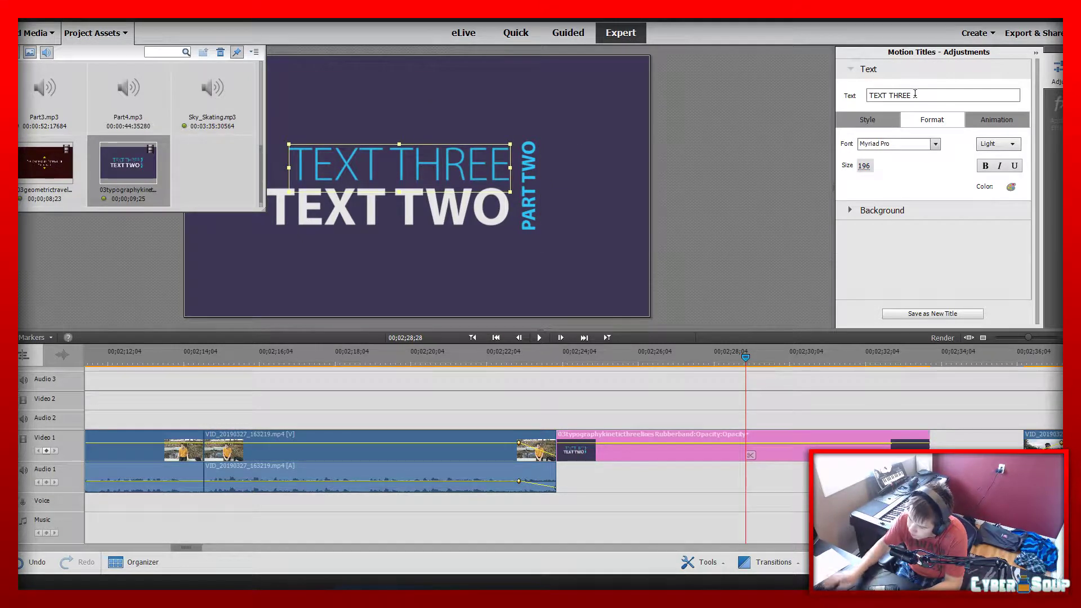
pyautogui.write('The Diffic')
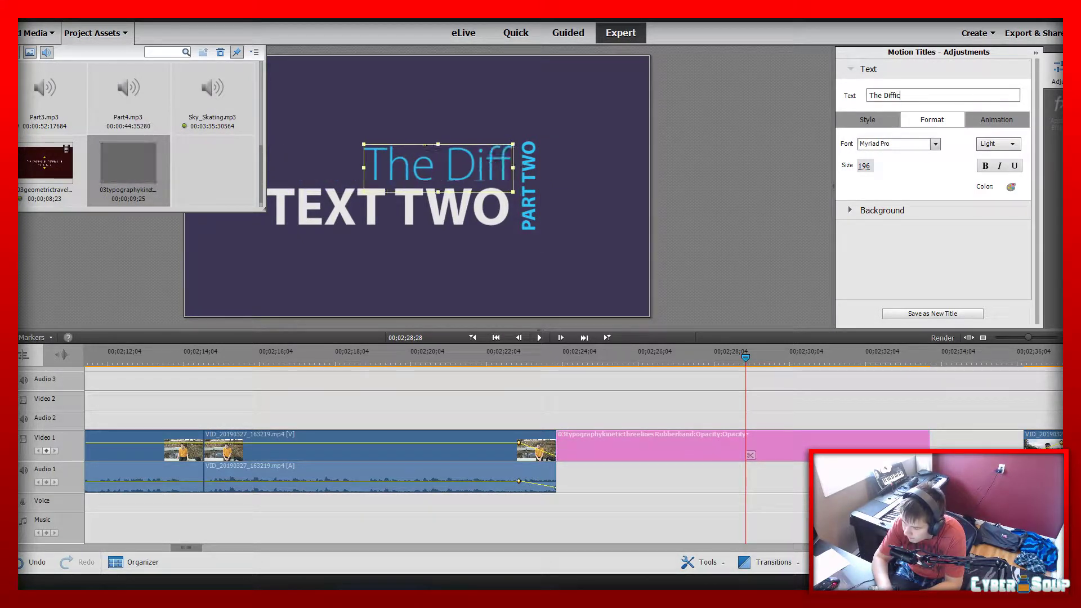
pyautogui.write('ulties')
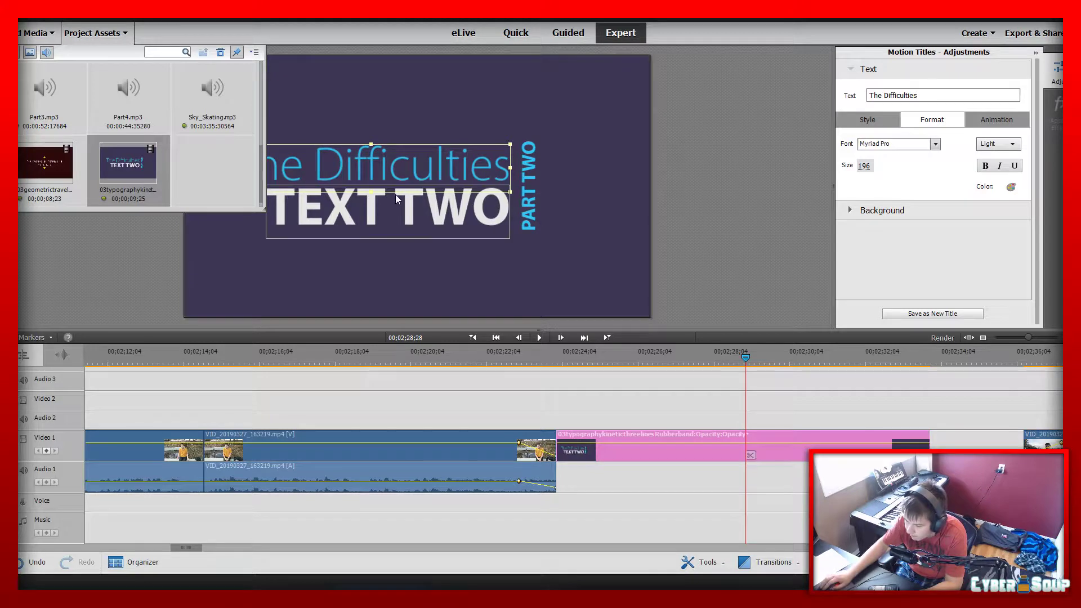
pyautogui.click(396, 196)
pyautogui.write('of ')
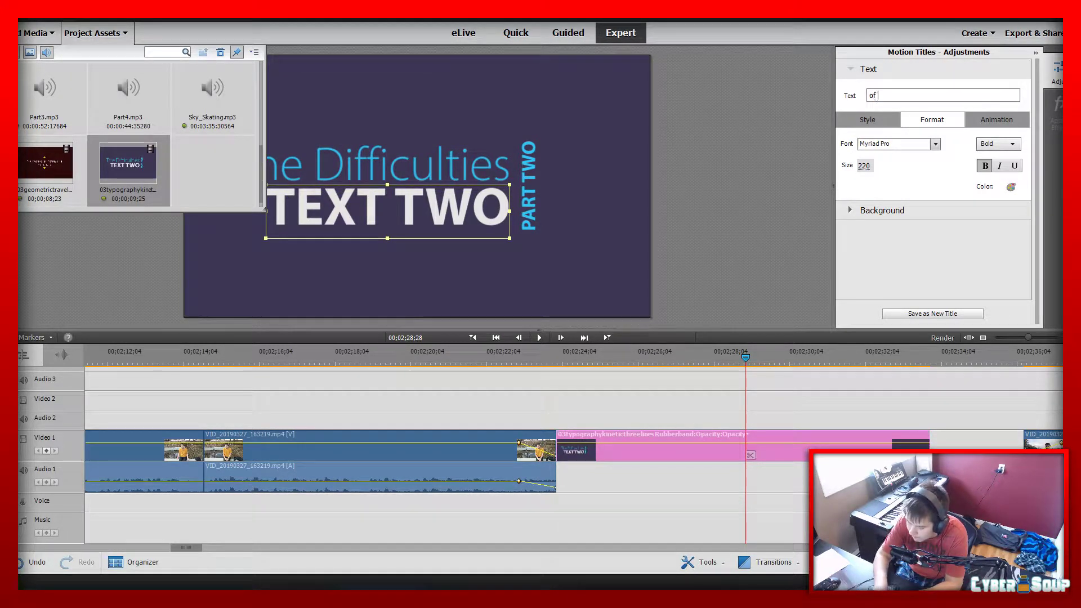
pyautogui.write('adaptation')
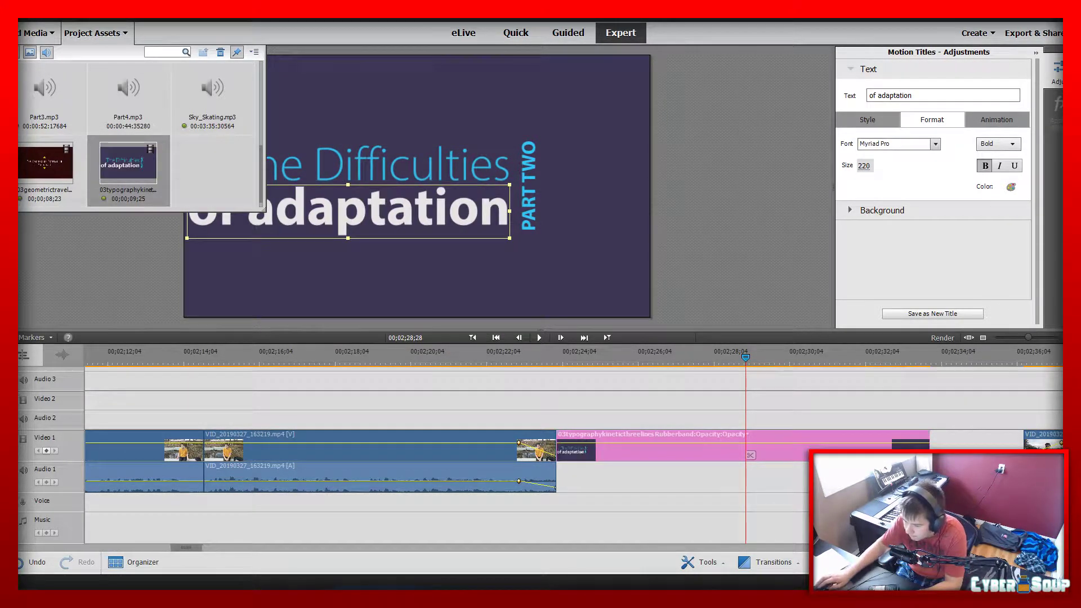
pyautogui.click(100, 34)
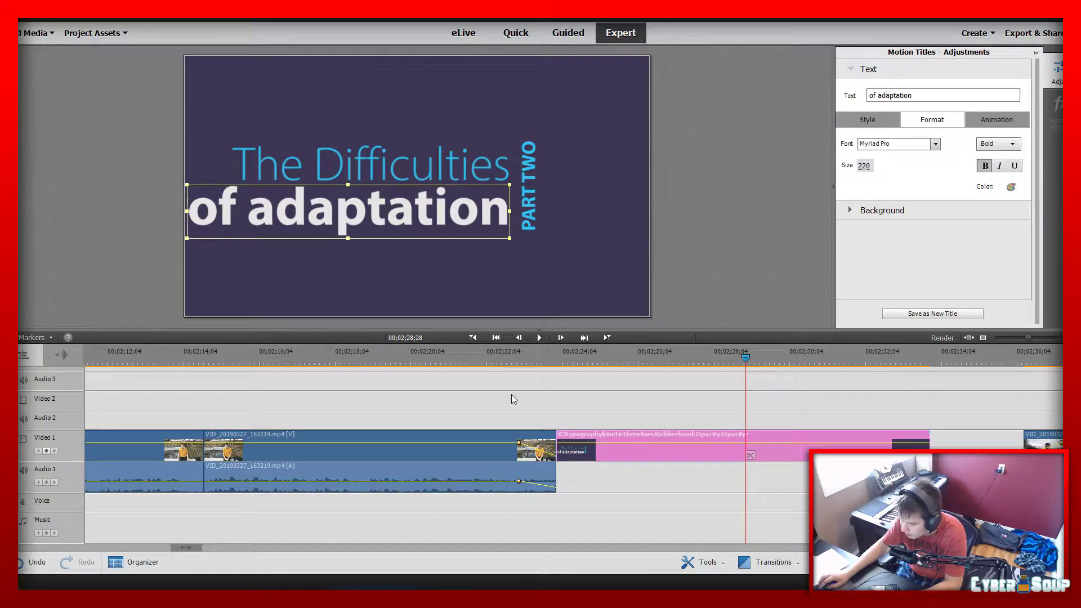
# Play the edited title from 00;02;23;20 to 00;02;34;03 and save the project
pyautogui.click(545, 357)
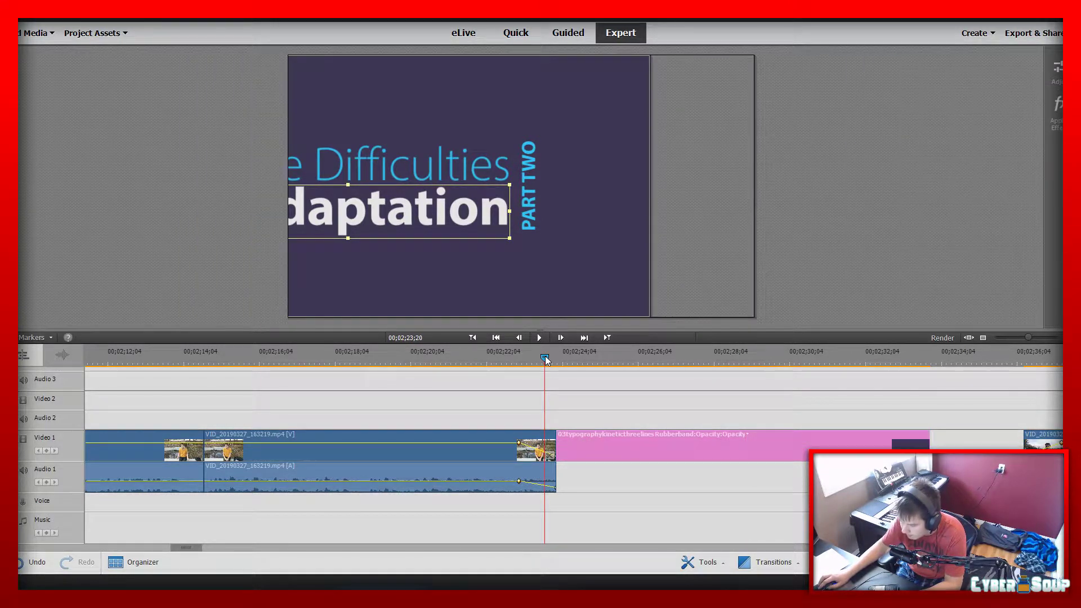
pyautogui.press('space')
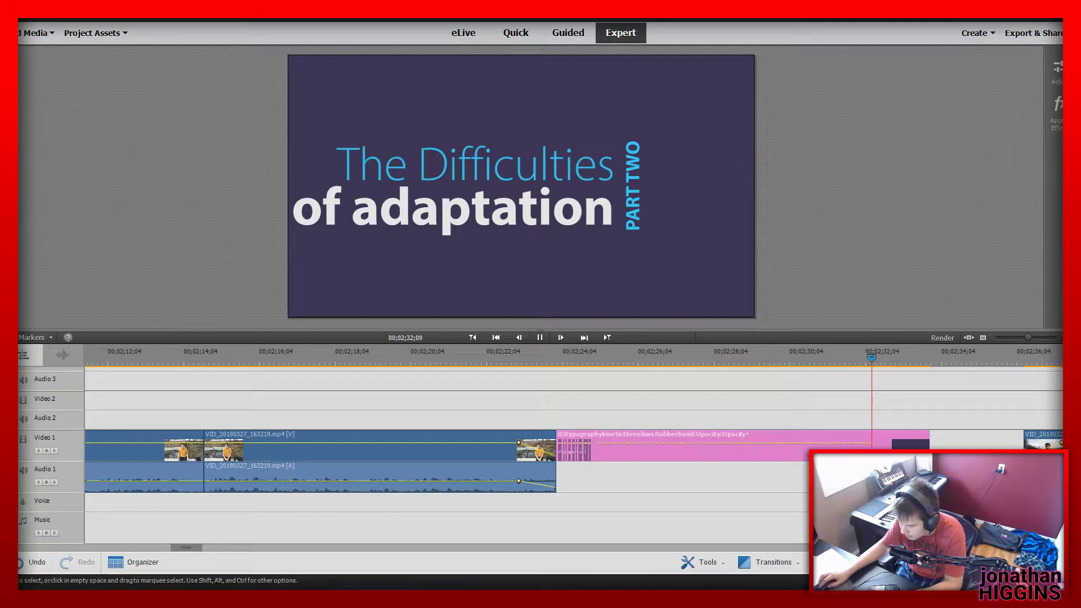
pyautogui.press('space')
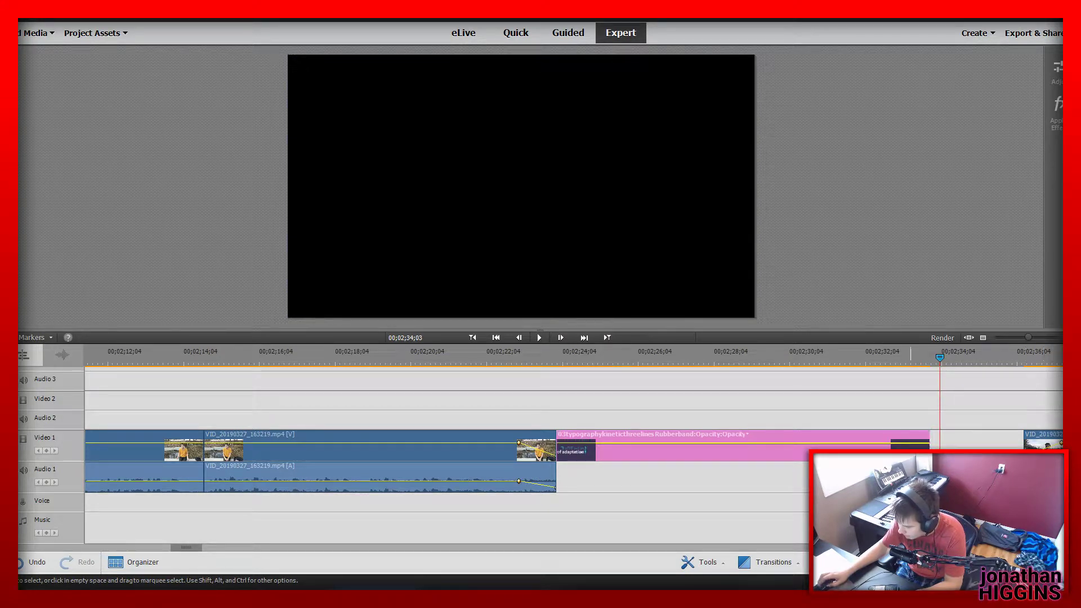
pyautogui.moveTo(1027, 338)
pyautogui.mouseDown()
pyautogui.moveTo(1004, 341)
pyautogui.moveTo(1015, 361)
pyautogui.moveTo(1007, 338)
pyautogui.mouseUp()
pyautogui.hotkey('ctrl', 's')
# Move all clips after the title against its end and scrub across the join into the lake clip
pyautogui.moveTo(732, 500); pyautogui.dragTo(436, 412)
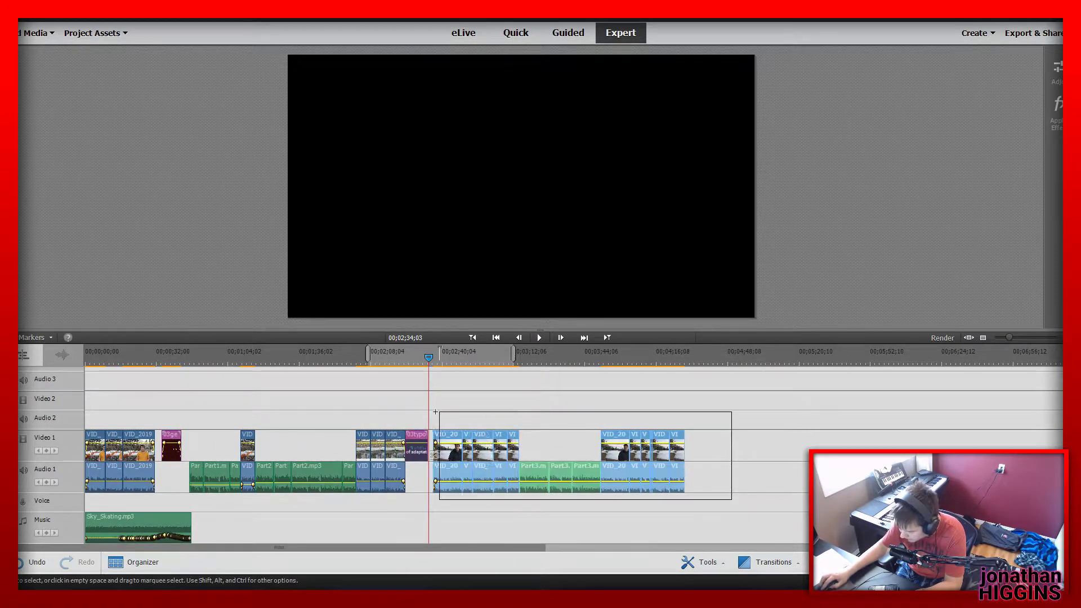
pyautogui.moveTo(1005, 336)
pyautogui.mouseDown()
pyautogui.moveTo(1035, 340)
pyautogui.moveTo(1025, 338)
pyautogui.mouseUp()
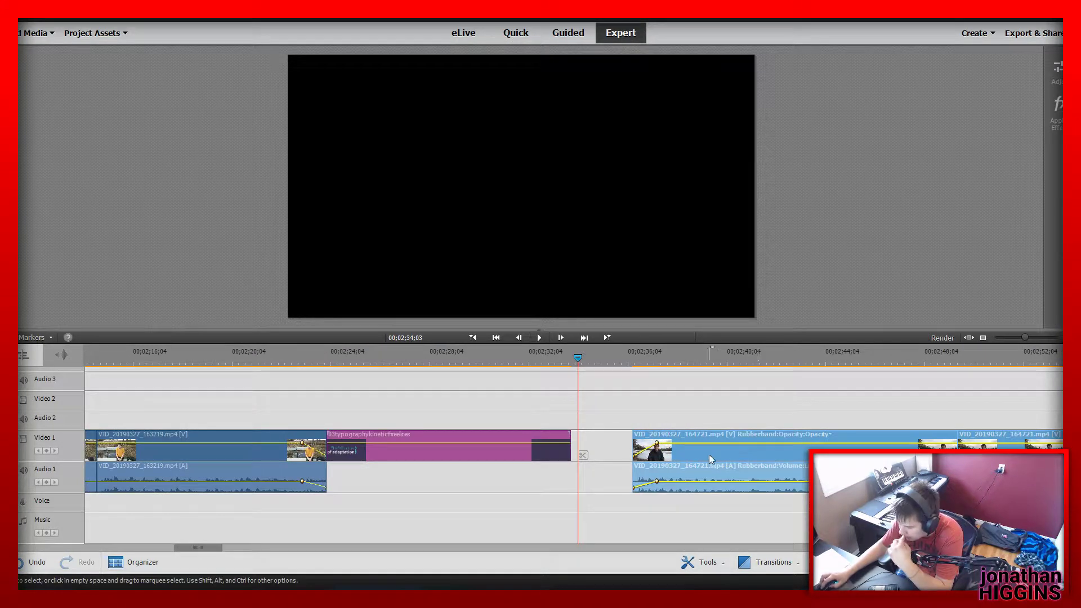
pyautogui.moveTo(708, 455); pyautogui.dragTo(647, 454)
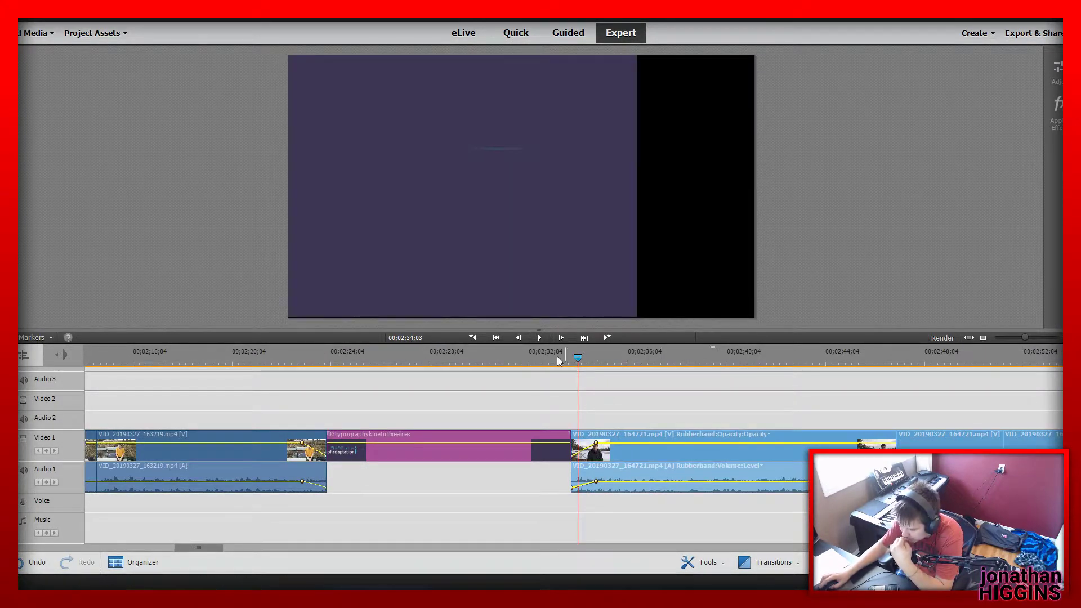
pyautogui.moveTo(559, 361); pyautogui.dragTo(445, 401)
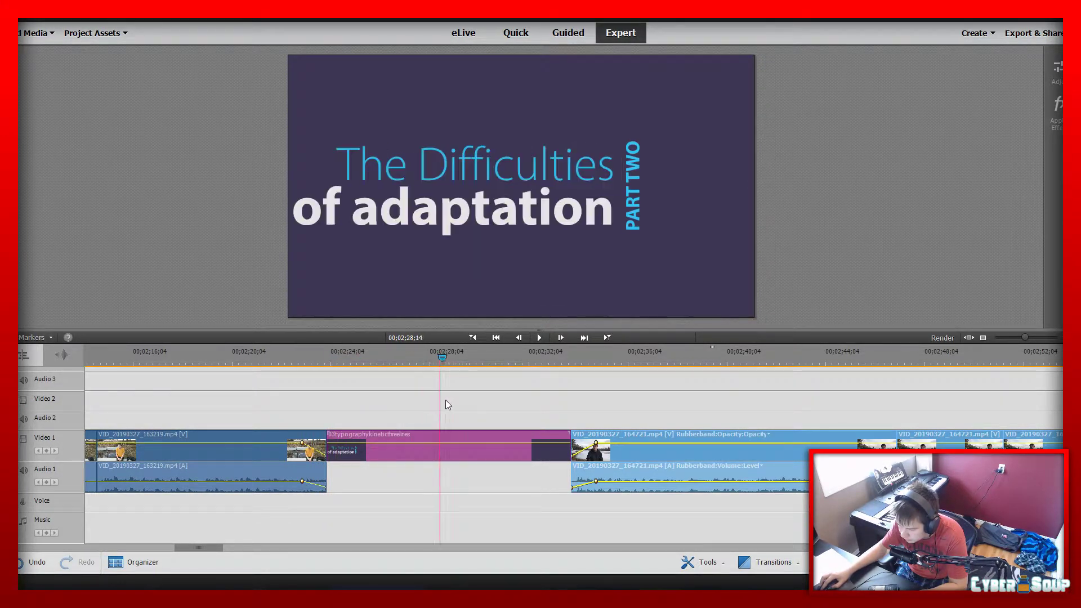
pyautogui.moveTo(573, 417); pyautogui.dragTo(900, 414)
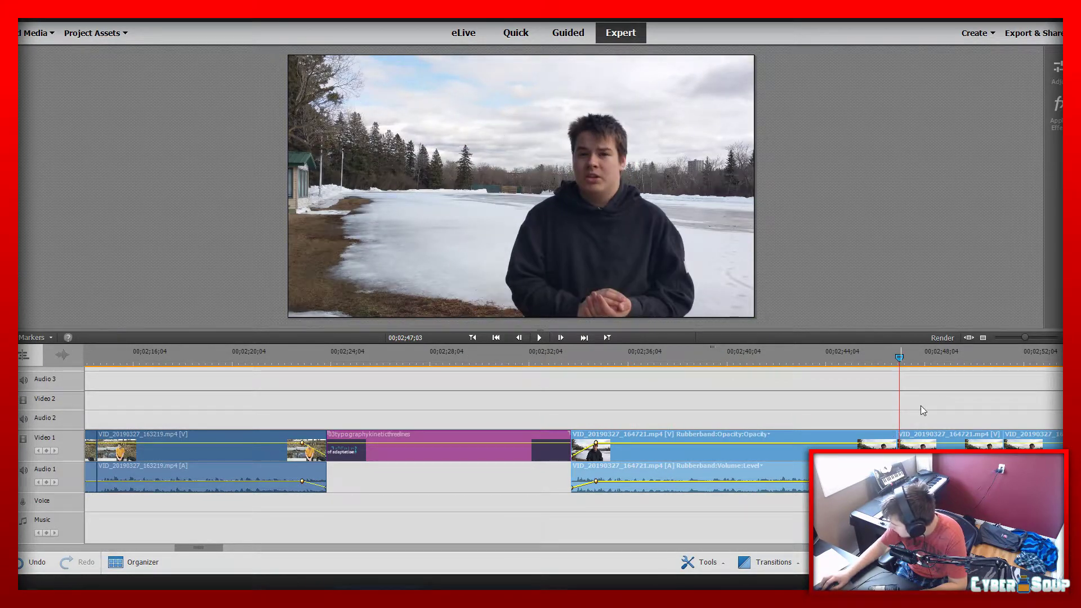
# Change the motion title's background colour matte to a bright crimson red
pyautogui.click(447, 361)
pyautogui.click(485, 455)
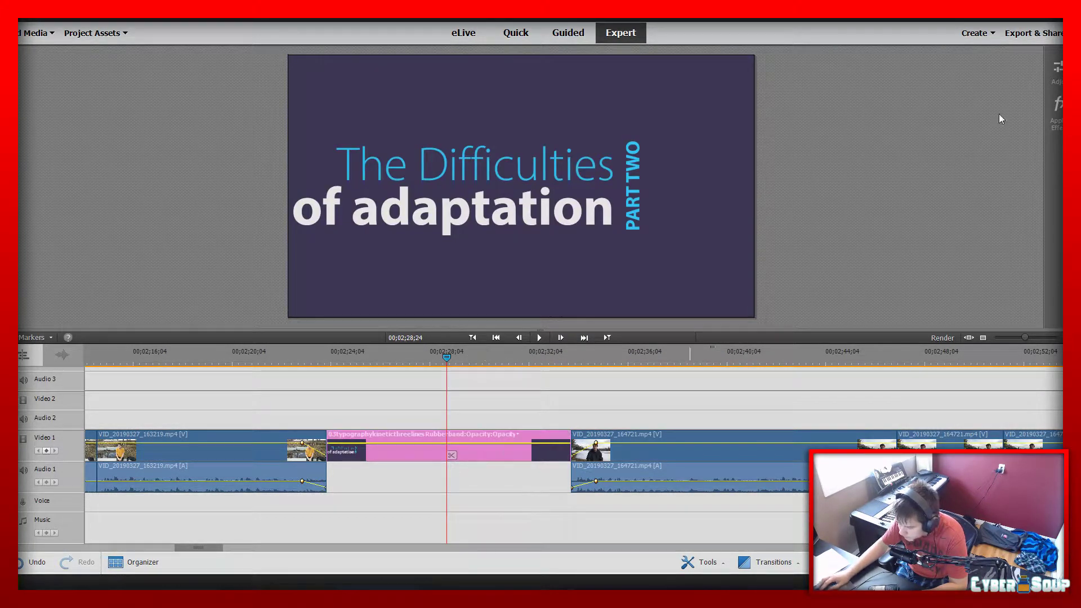
pyautogui.click(1057, 70)
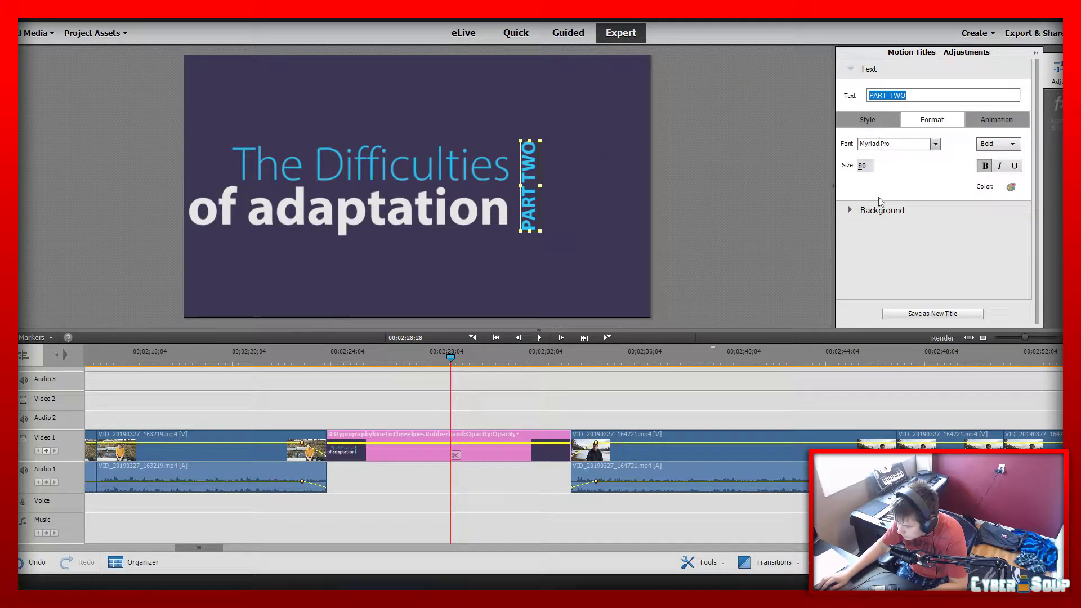
pyautogui.click(851, 211)
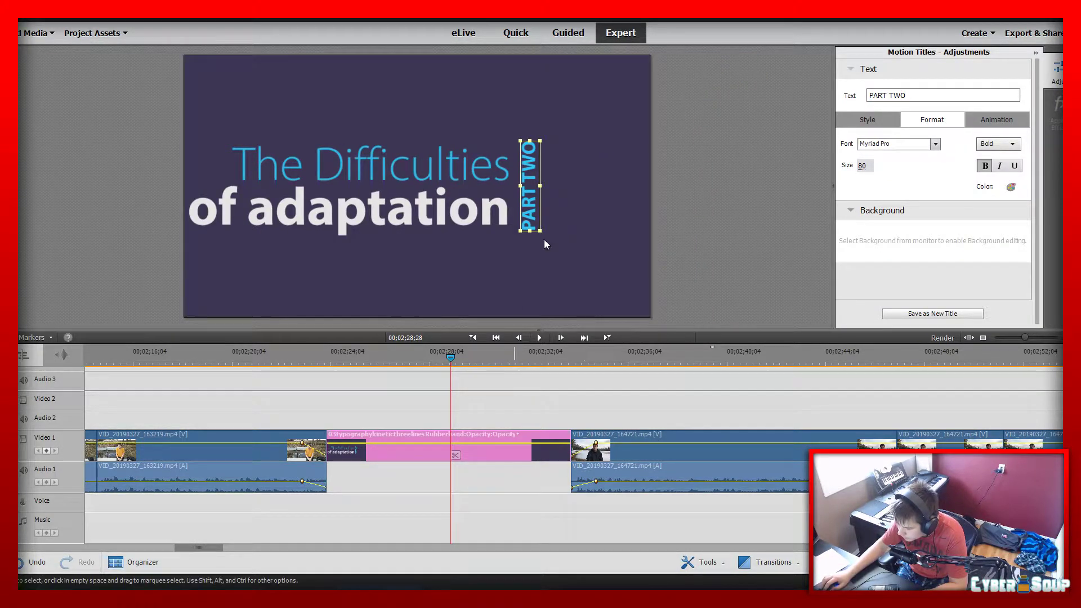
pyautogui.click(630, 218)
pyautogui.click(889, 145)
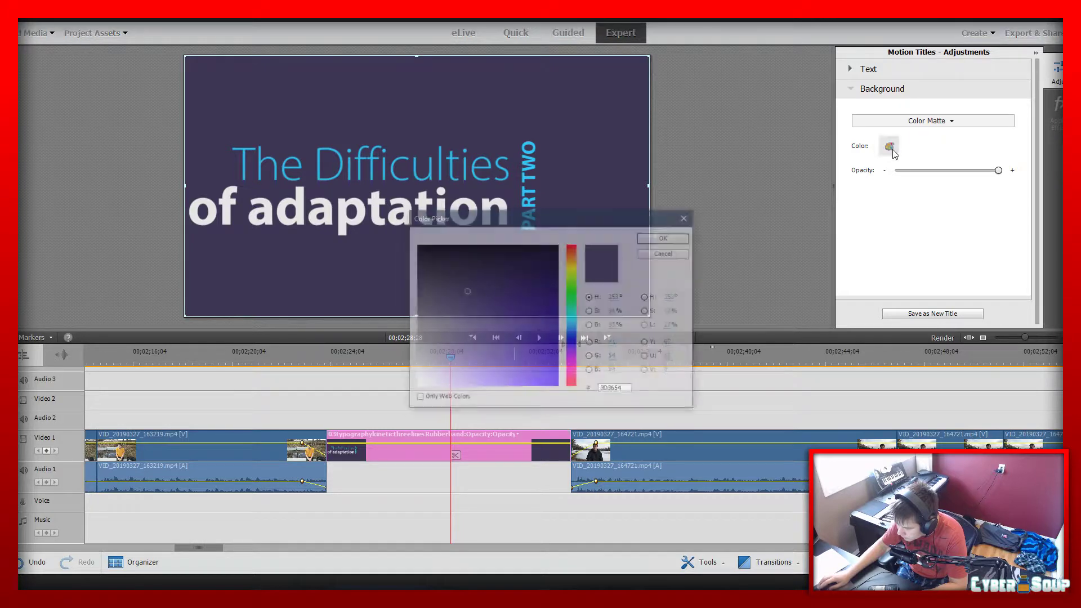
pyautogui.click(573, 381)
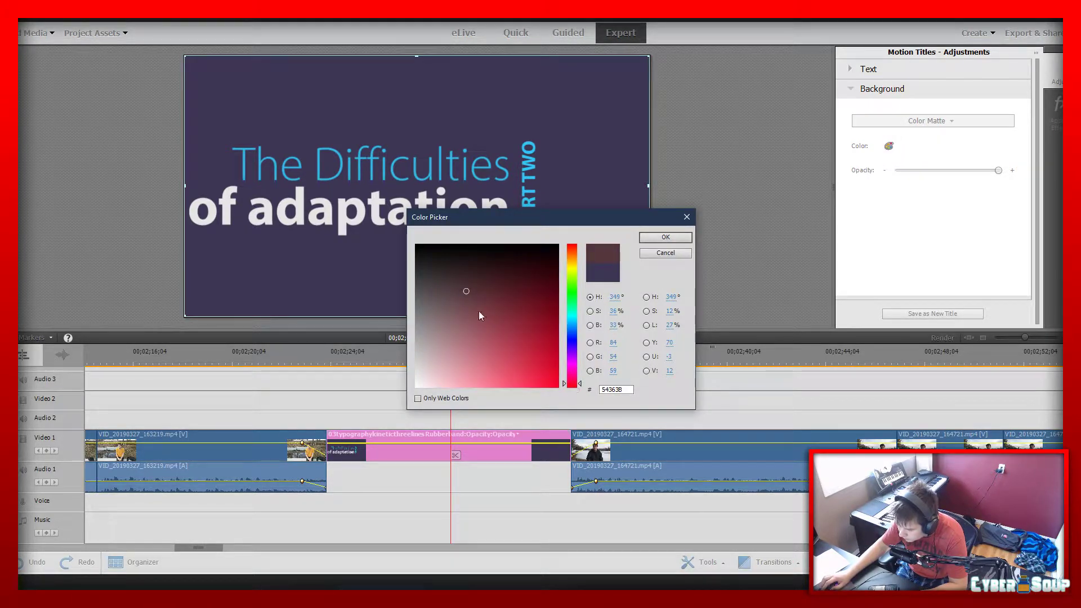
pyautogui.click(437, 326)
pyautogui.moveTo(481, 357); pyautogui.dragTo(518, 360)
pyautogui.click(666, 237)
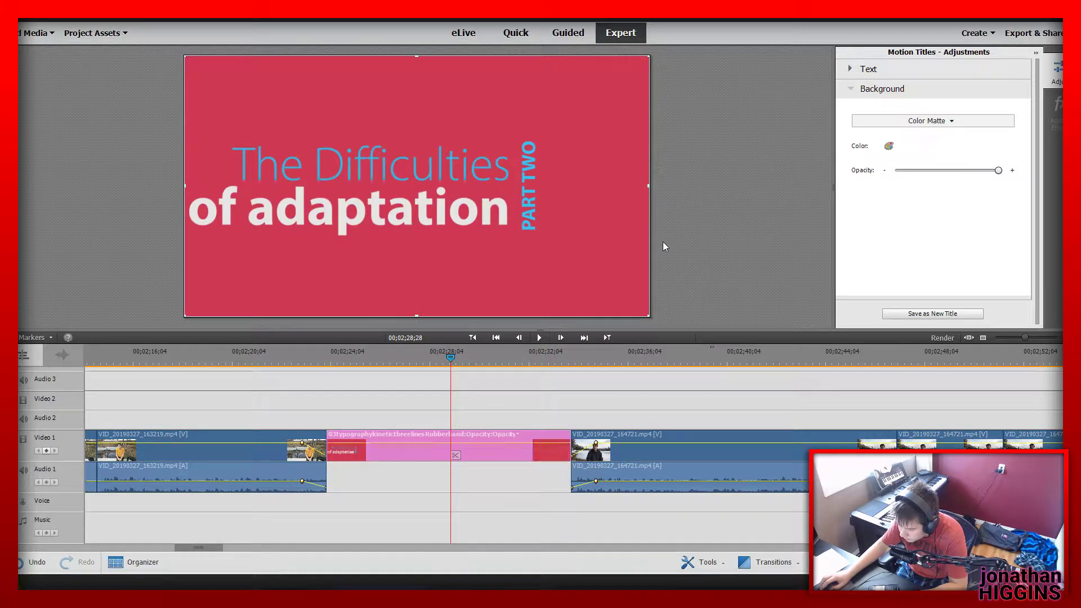
# Set the "The Difficulties" line to solid white, RGB 255, 255, 255, with a drop shadow
pyautogui.click(851, 70)
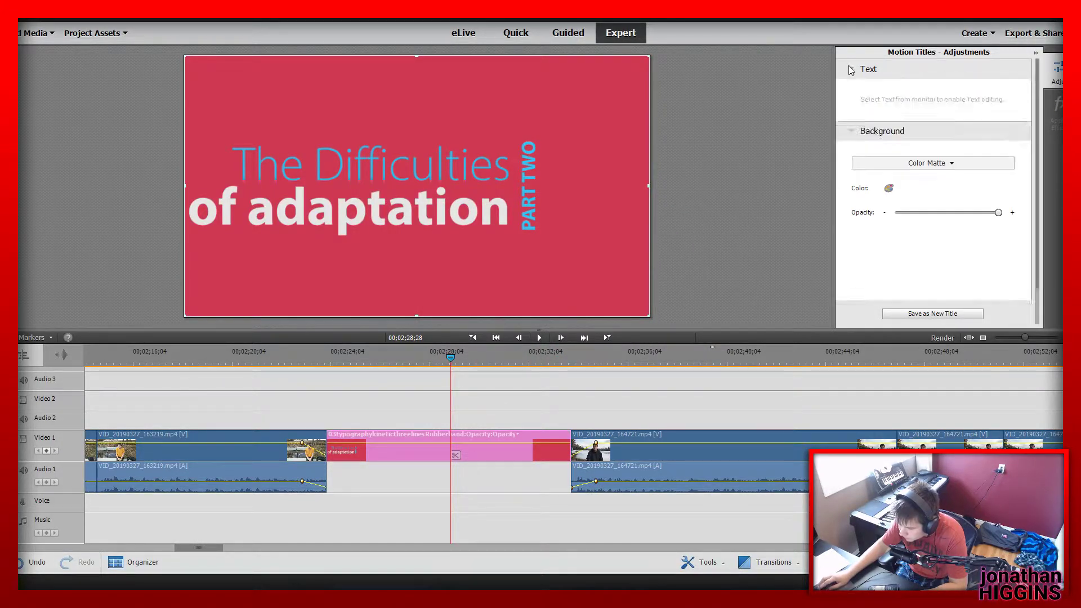
pyautogui.click(851, 70)
pyautogui.click(851, 71)
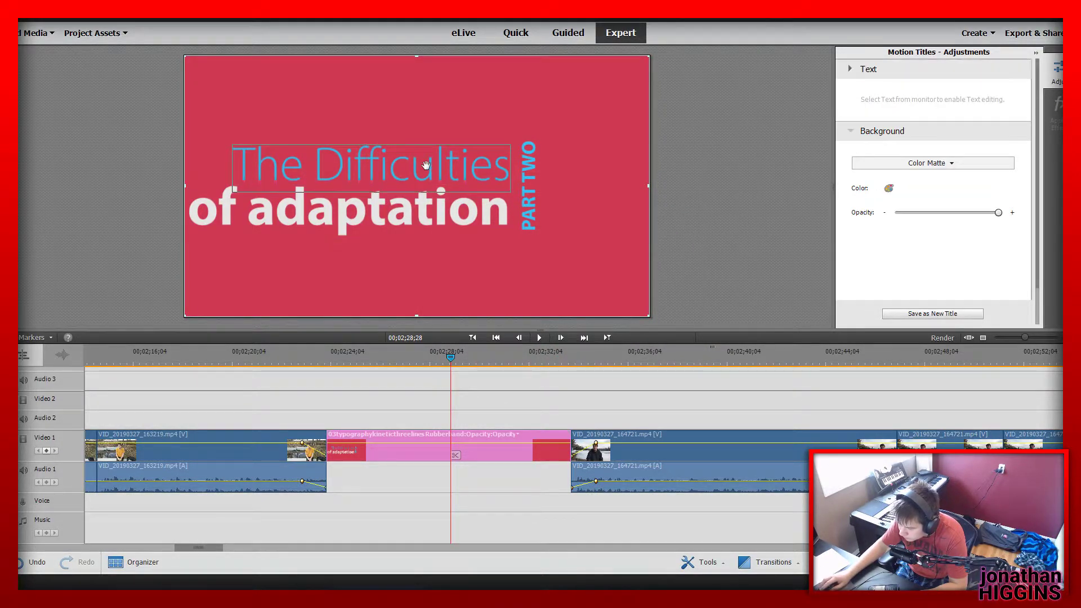
pyautogui.click(427, 167)
pyautogui.click(1012, 188)
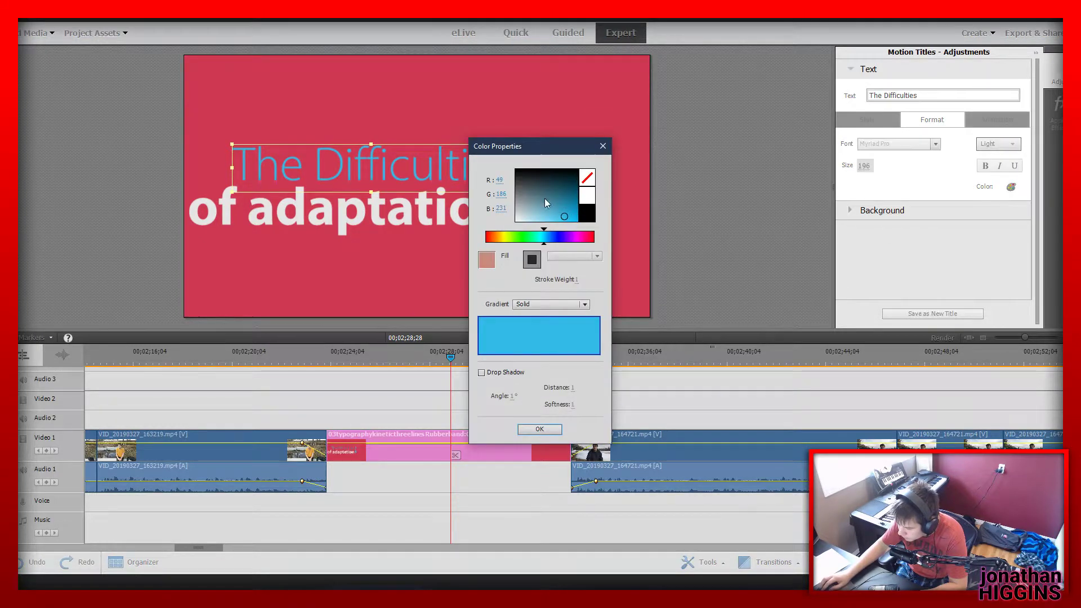
pyautogui.click(516, 191)
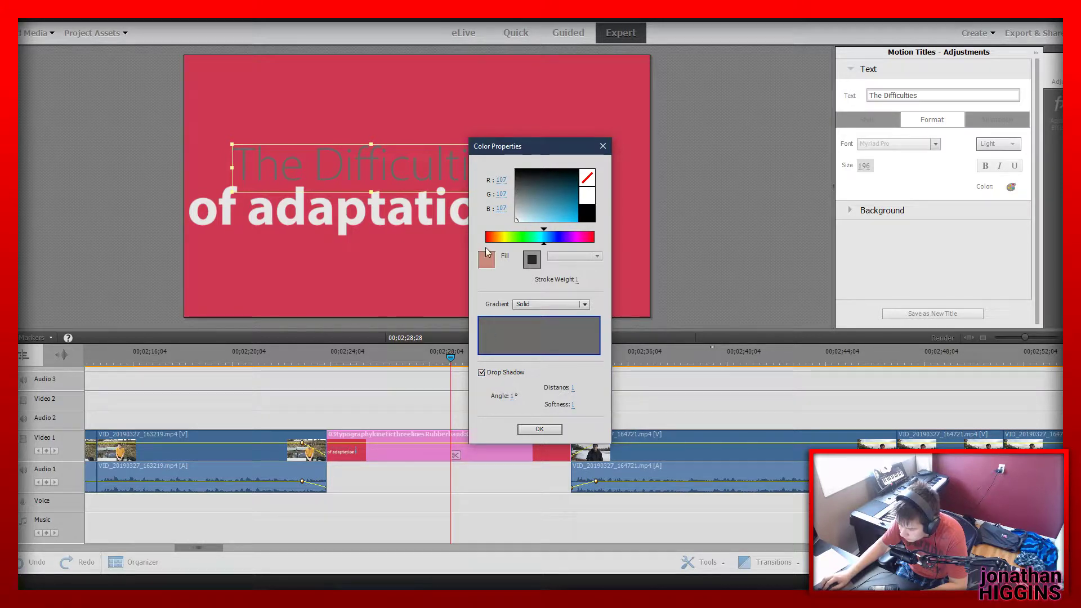
pyautogui.moveTo(488, 252); pyautogui.dragTo(488, 254)
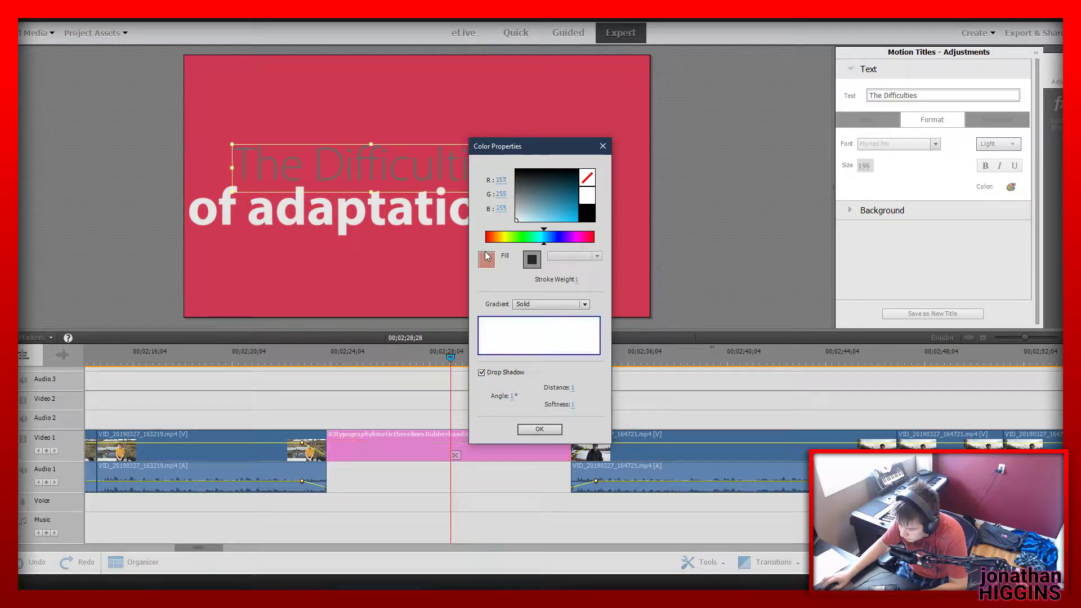
pyautogui.click(541, 427)
# Set the vertical PART TWO text to solid white, RGB 255, 255, 255, with a drop shadow
pyautogui.click(534, 191)
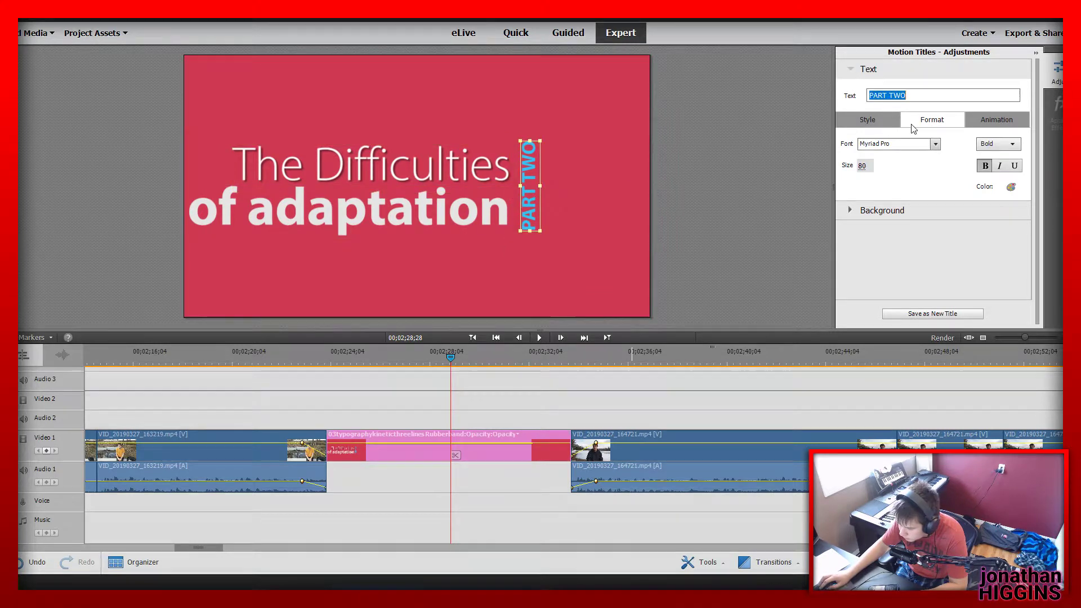
pyautogui.click(1011, 186)
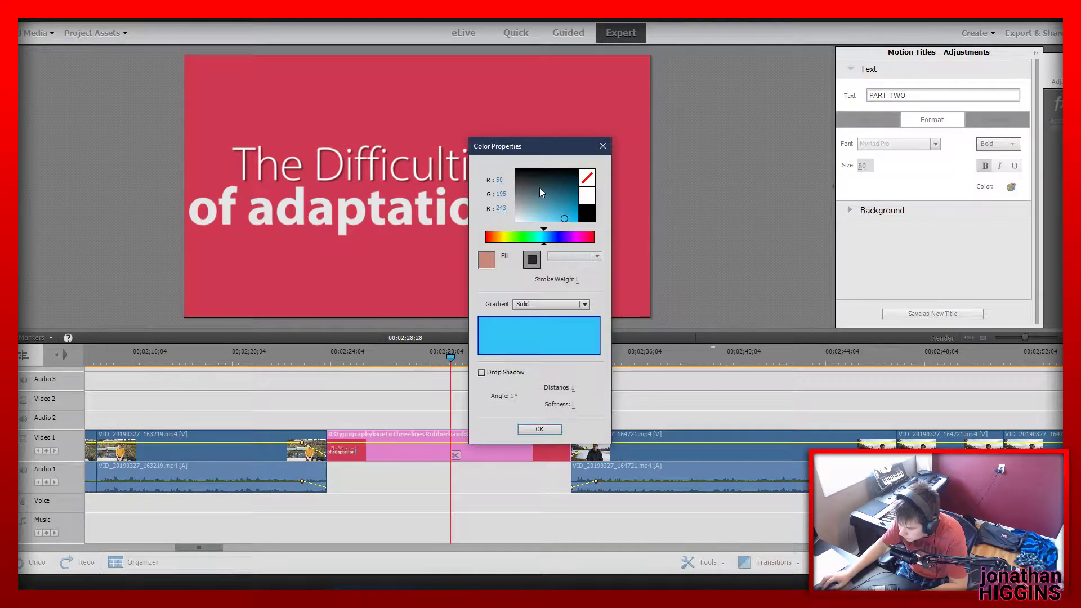
pyautogui.moveTo(466, 263); pyautogui.dragTo(467, 266)
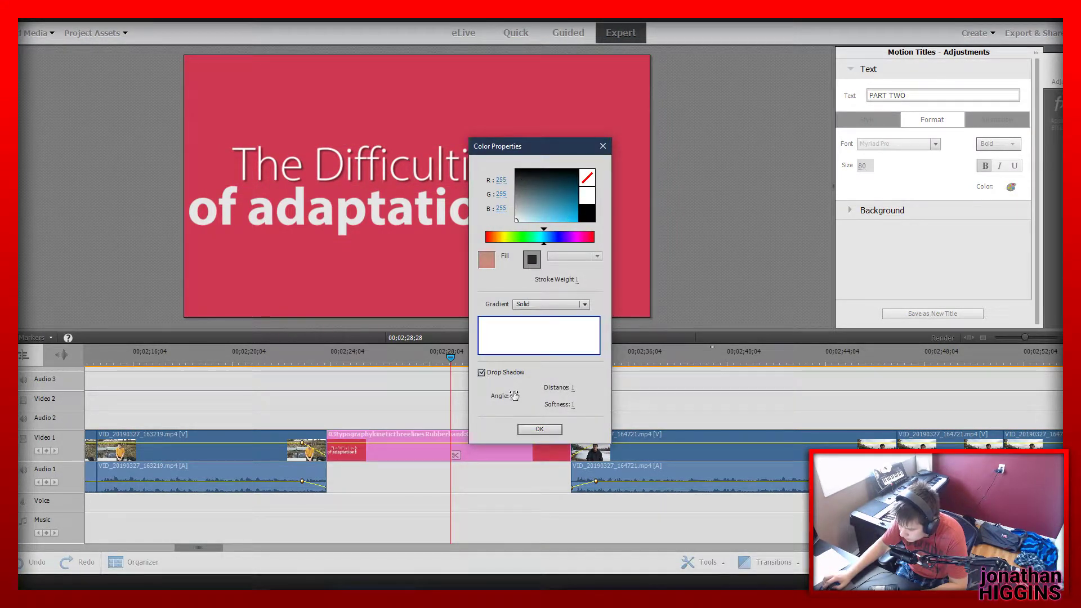
pyautogui.click(536, 430)
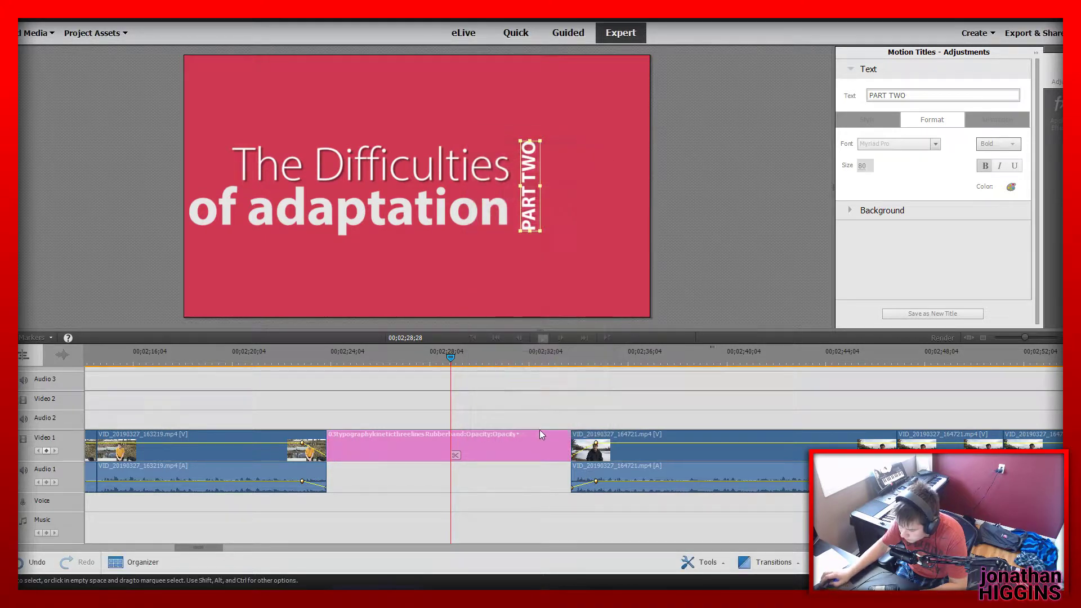
# Play the motion title from its start at 00;02;23;29 to check the recoloured text
pyautogui.click(327, 359)
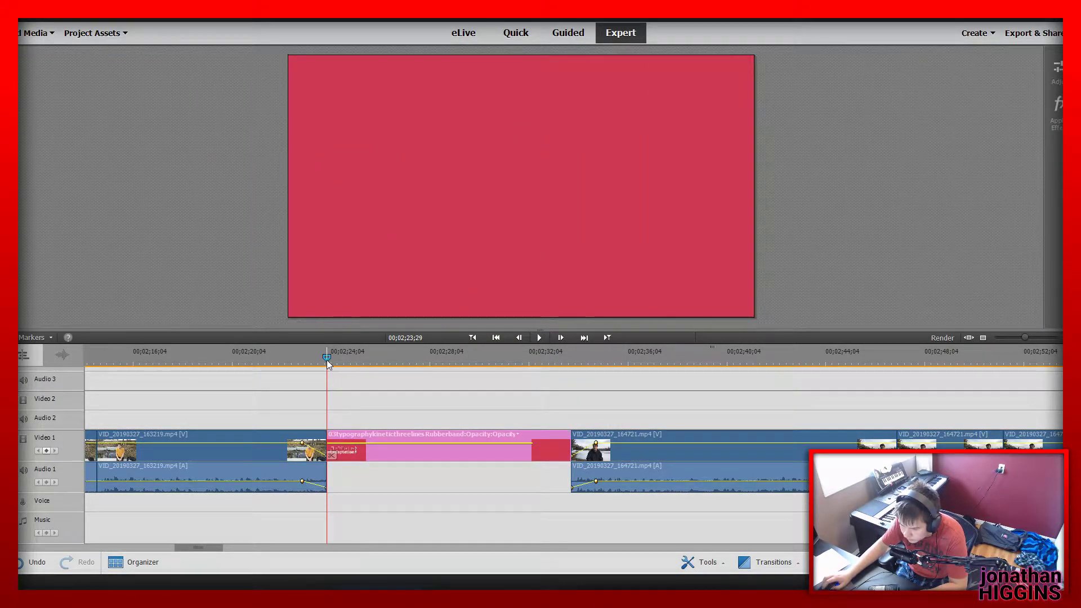
pyautogui.press('space')
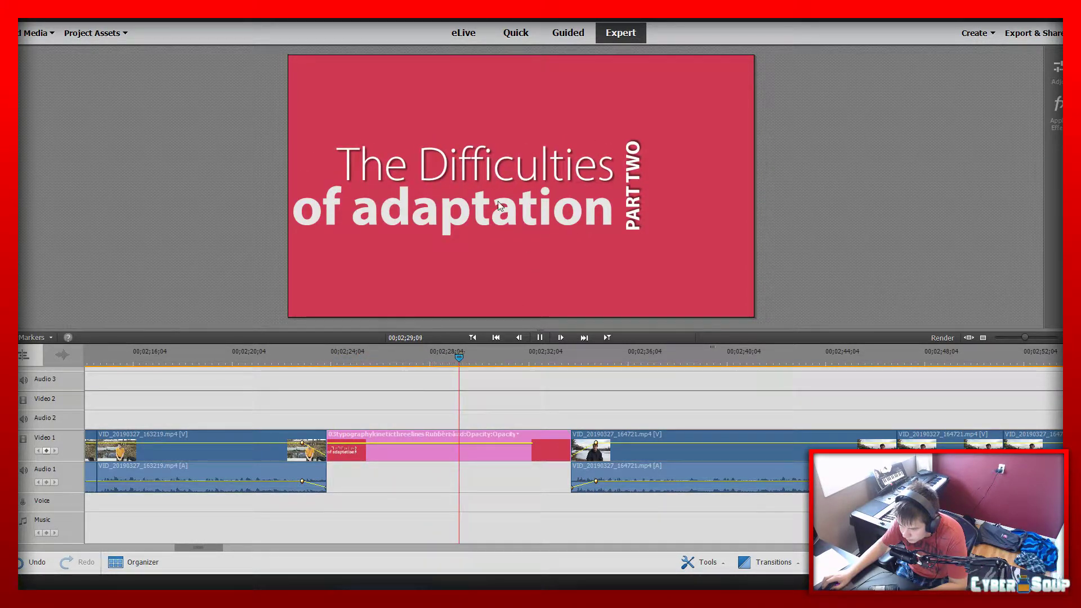
pyautogui.press('space')
# Shift PART TWO, "of adaptation" and "The Difficulties" rightward so the three title texts sit together near the frame's centre
pyautogui.doubleClick(633, 180)
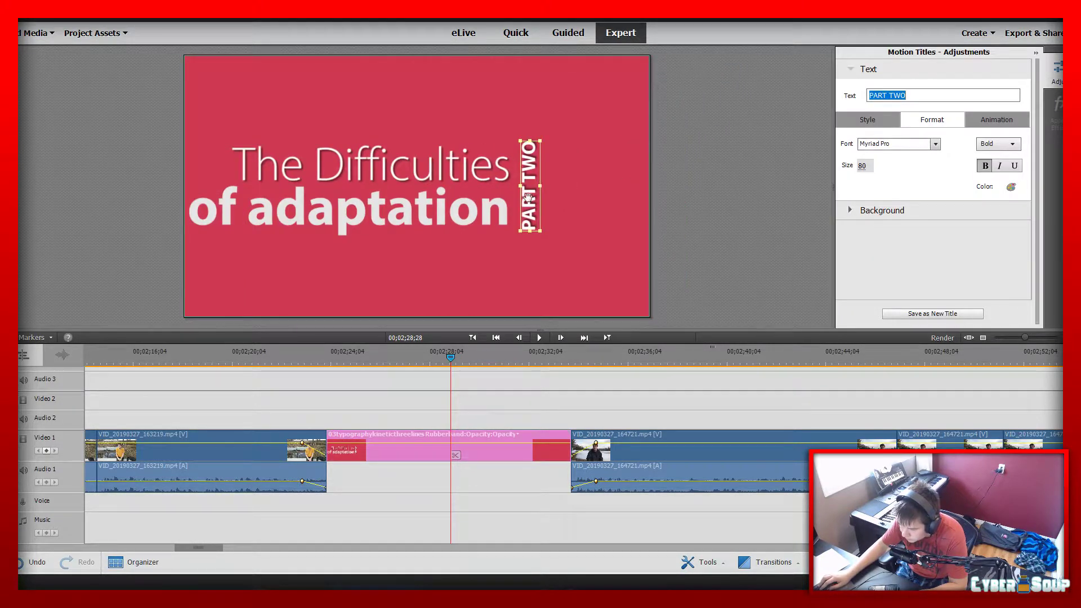
pyautogui.moveTo(528, 197); pyautogui.dragTo(590, 197)
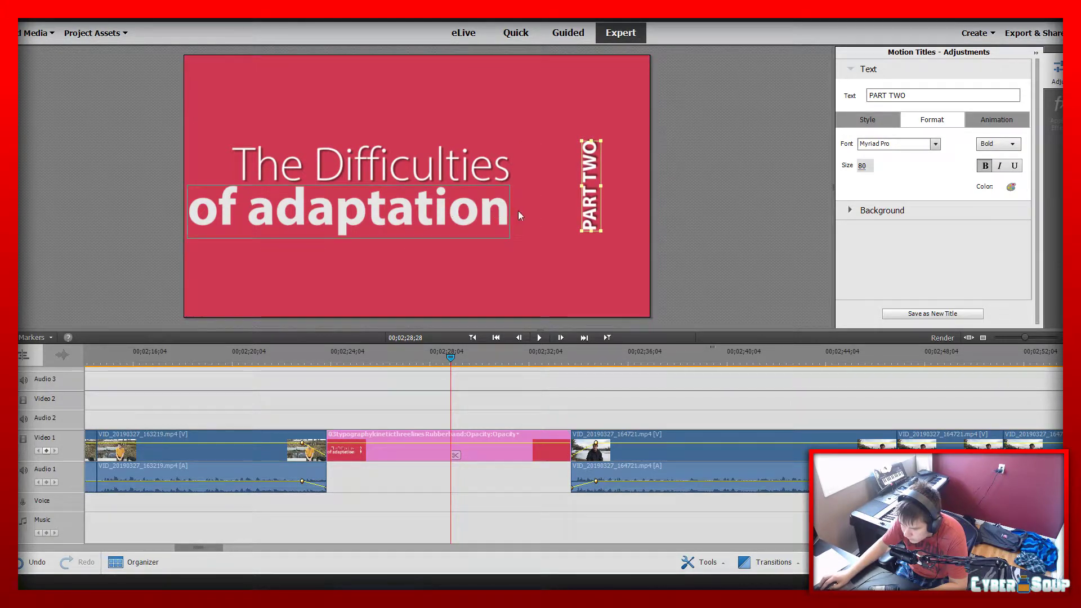
pyautogui.click(442, 211)
pyautogui.moveTo(442, 211); pyautogui.dragTo(512, 216)
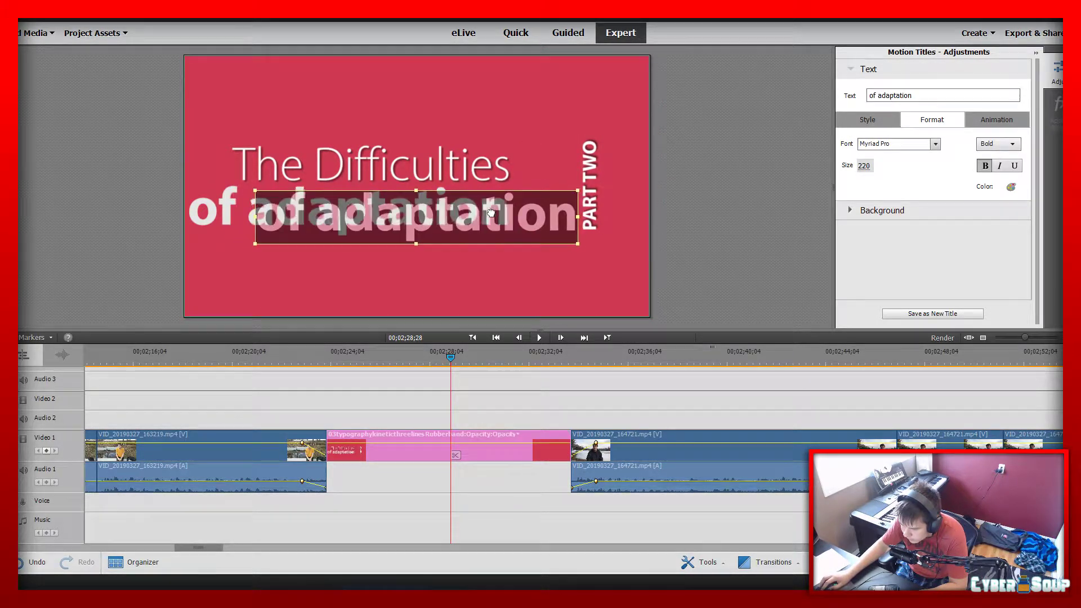
pyautogui.click(445, 168)
pyautogui.moveTo(445, 168); pyautogui.dragTo(507, 169)
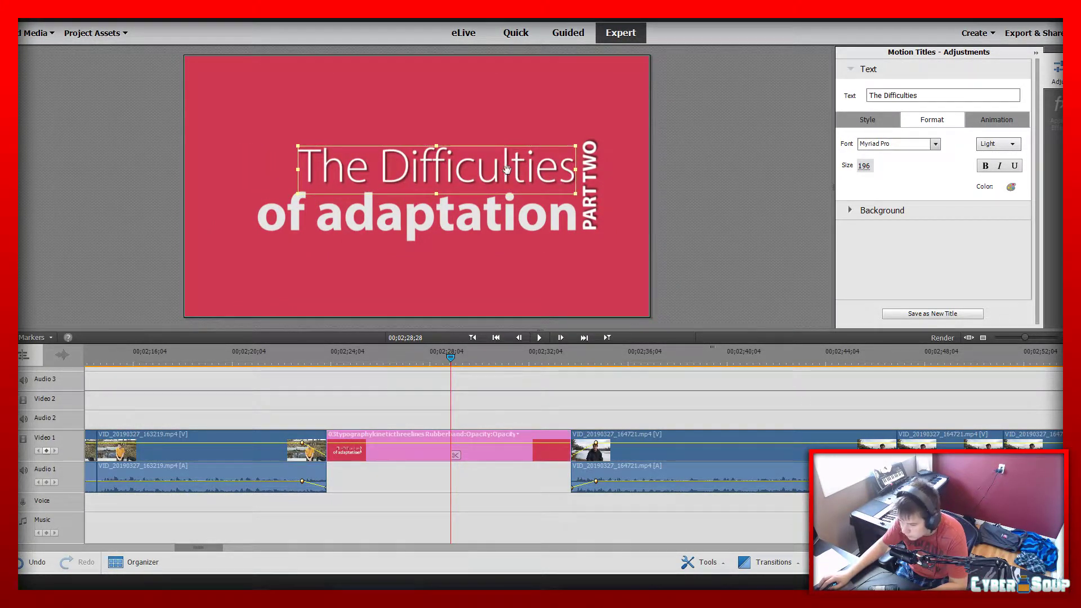
# Play from just before the motion title at 00;02;23;12 through the lake section and into the Part3.mp3 narration
pyautogui.click(313, 355)
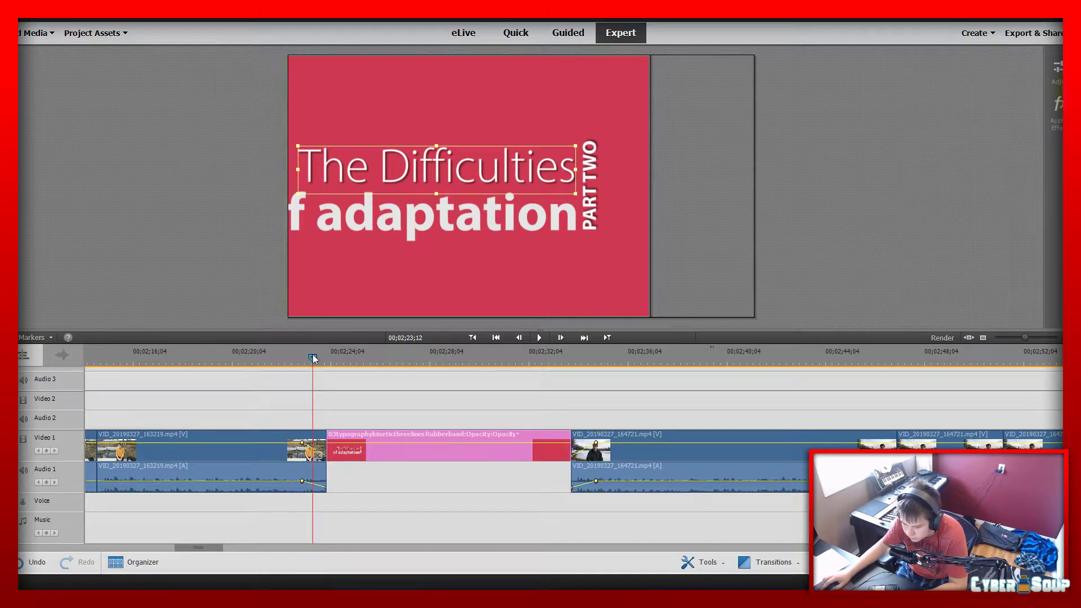
pyautogui.press('space')
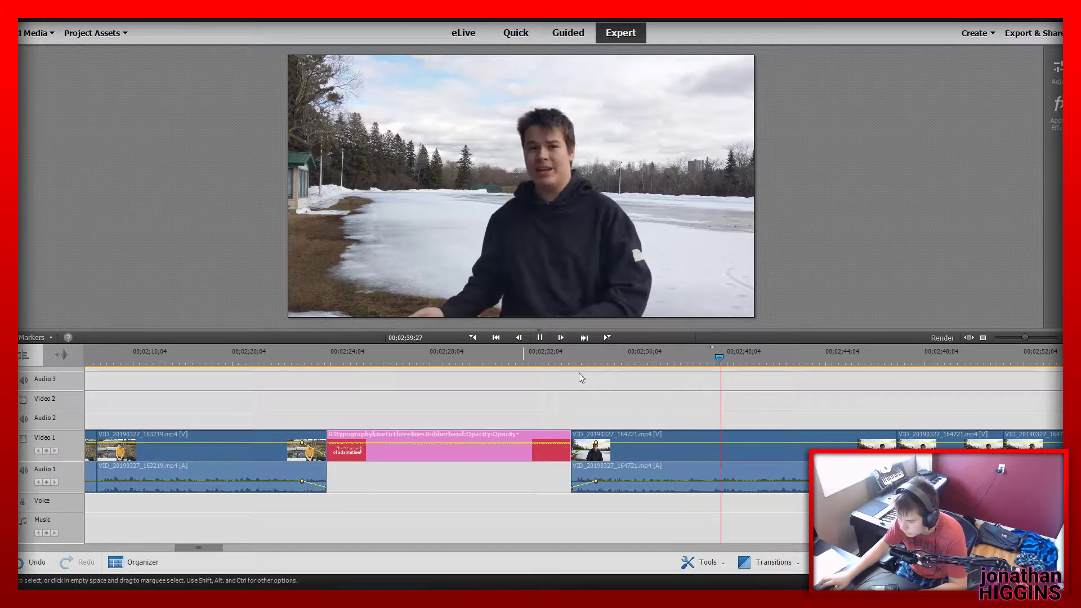
pyautogui.moveTo(1021, 338); pyautogui.dragTo(1015, 346)
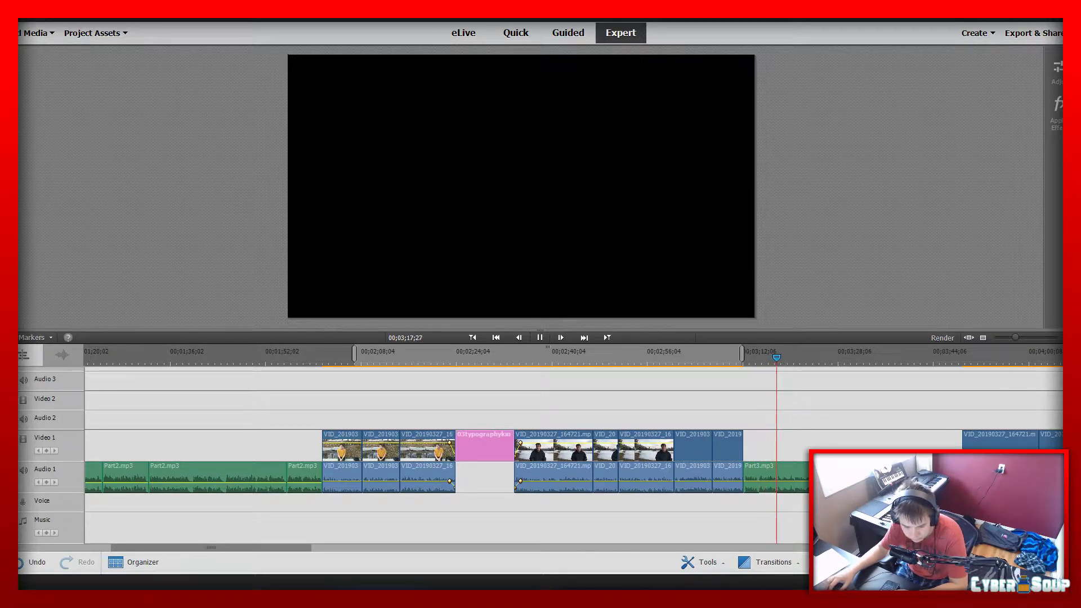
pyautogui.press('space')
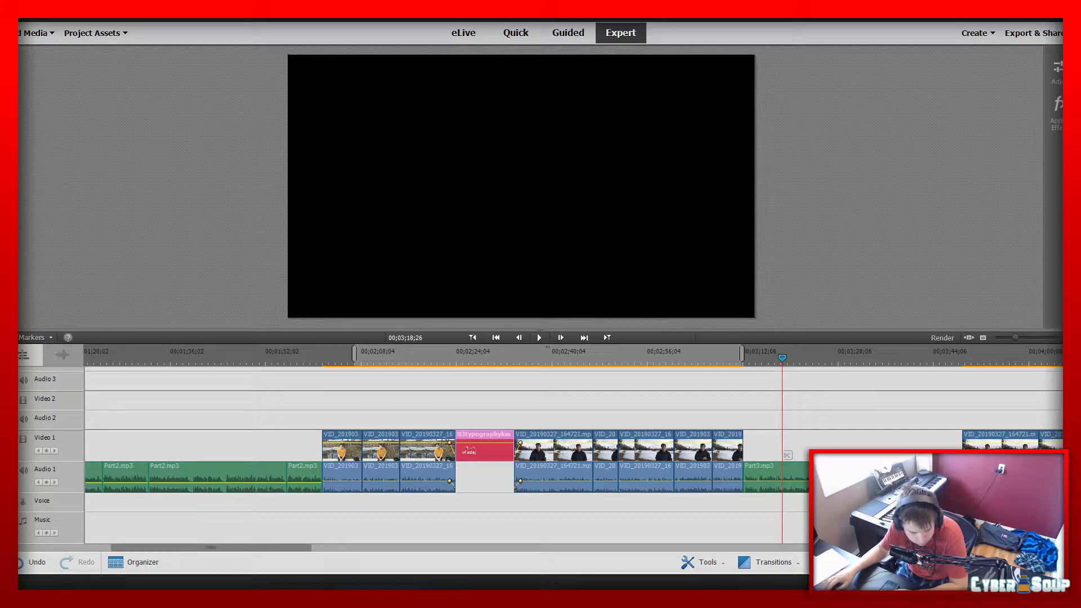
# Skip to the lake clips after the Part3.mp3 narration at 00;03;48;25 and play them to their end
pyautogui.press('space')
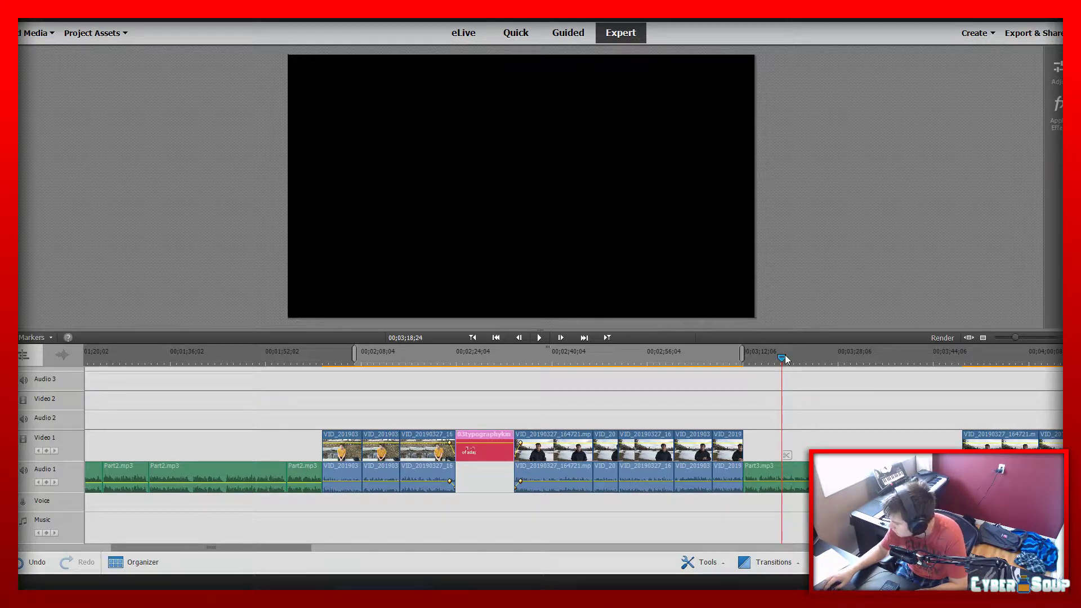
pyautogui.click(961, 353)
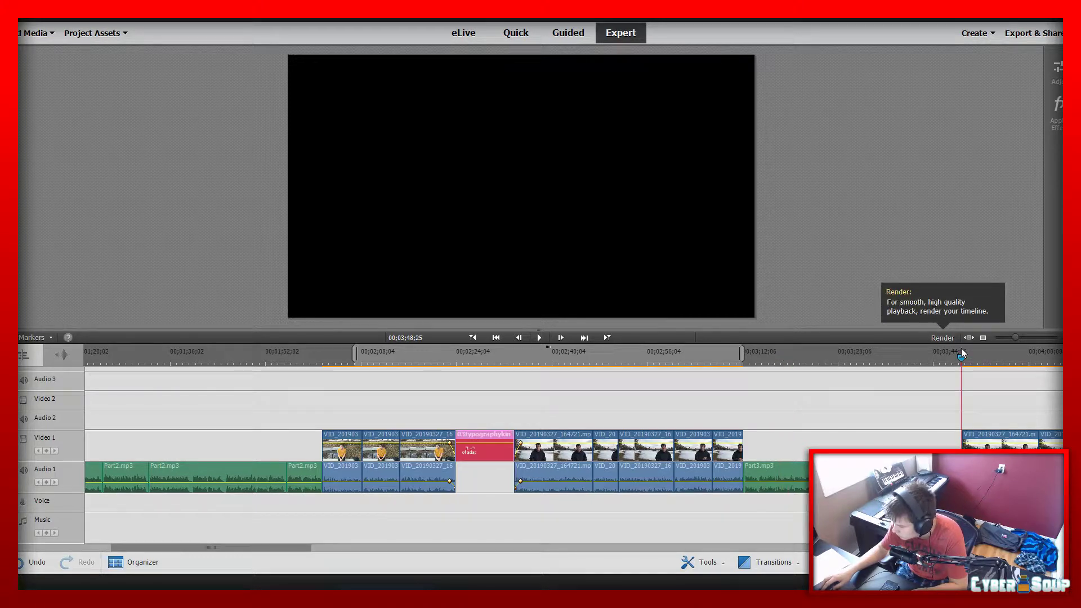
pyautogui.press('space')
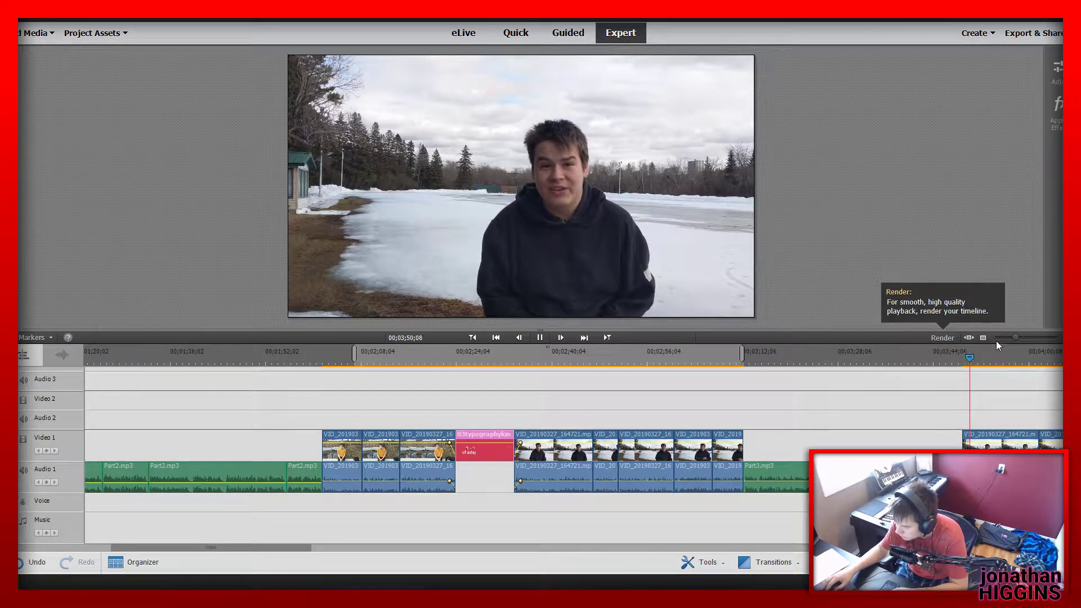
pyautogui.moveTo(1016, 338); pyautogui.dragTo(1017, 340)
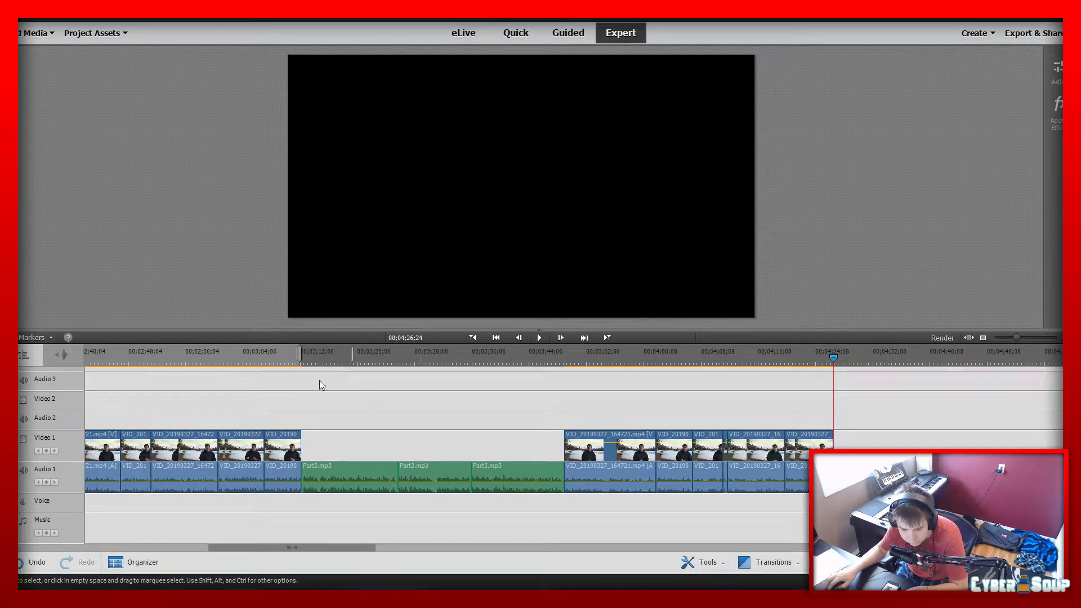
# Place Part4.mp3 from the project assets on Audio 1 after the last lake clip and play it
pyautogui.click(105, 35)
pyautogui.scroll(3, 163, 149)
pyautogui.scroll(-4, 164, 150)
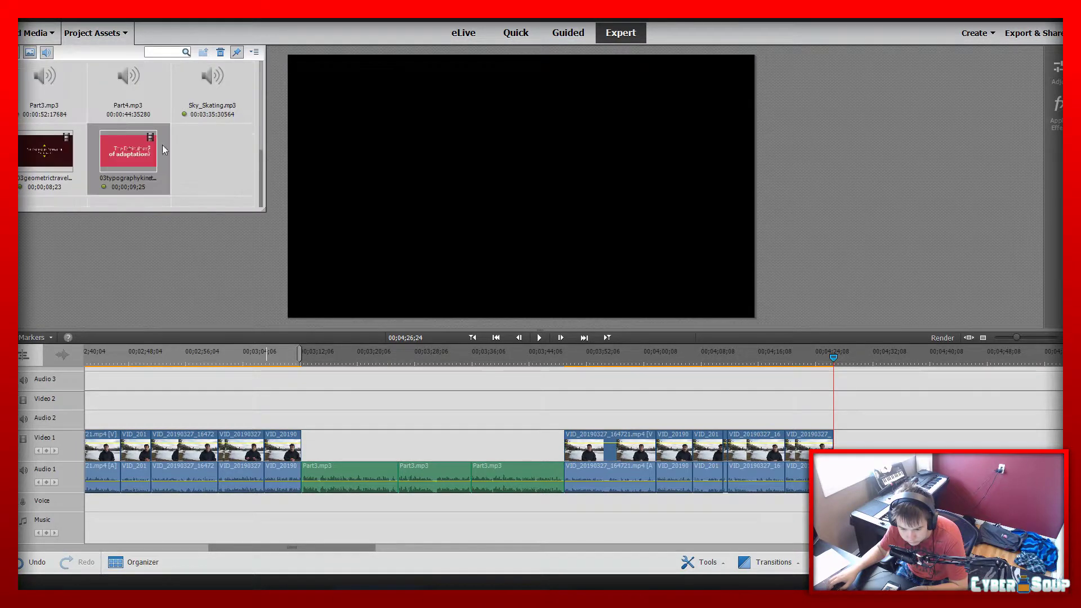
pyautogui.click(93, 99)
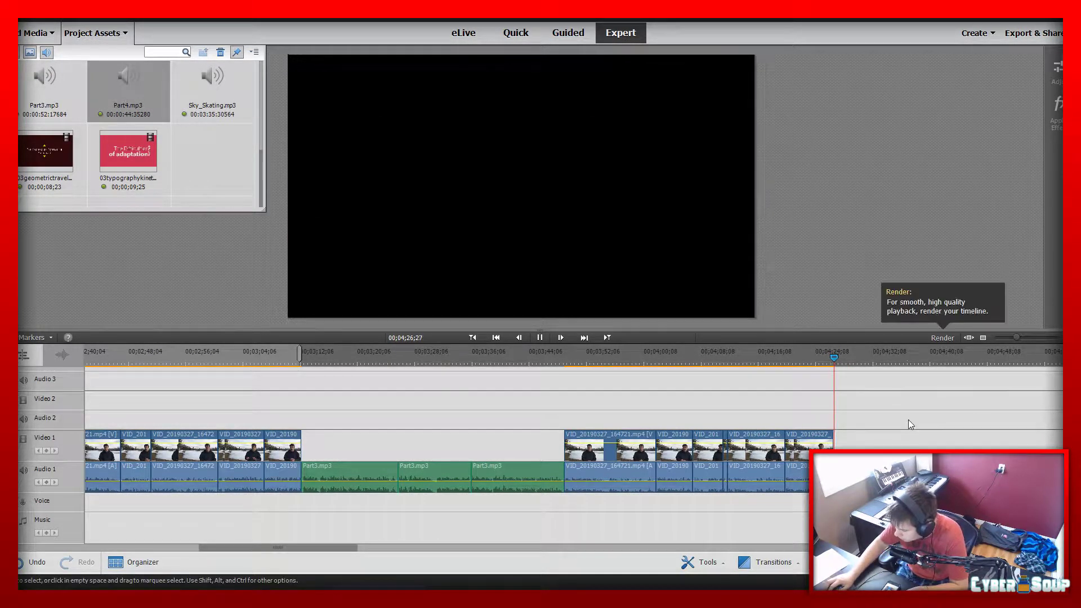
pyautogui.press('space')
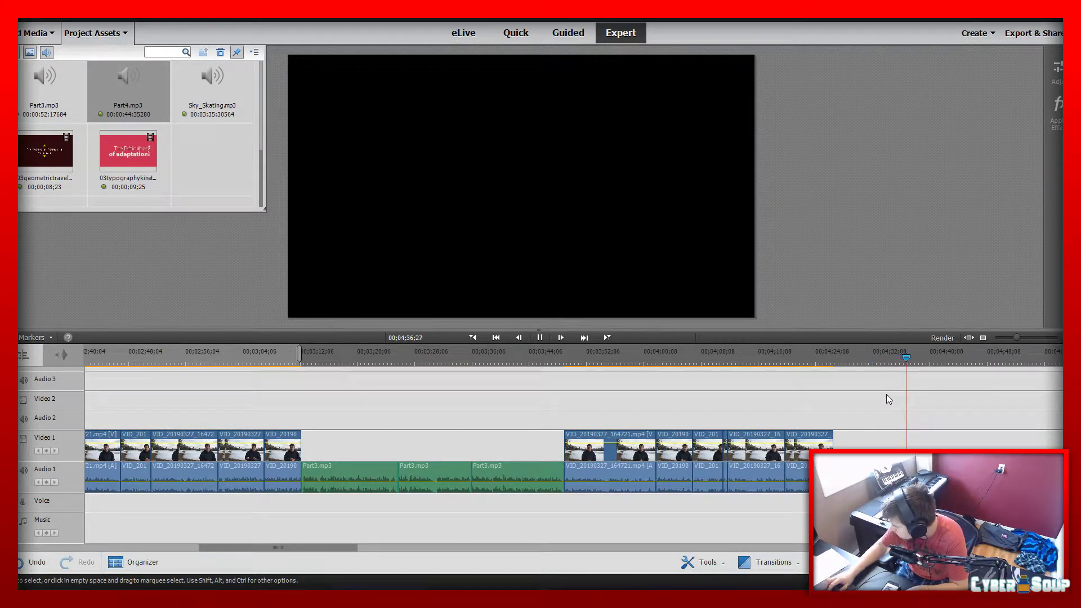
# Locate the pause in the Part4.mp3 narration and split the audio at 00;04;36;17
pyautogui.click(917, 348)
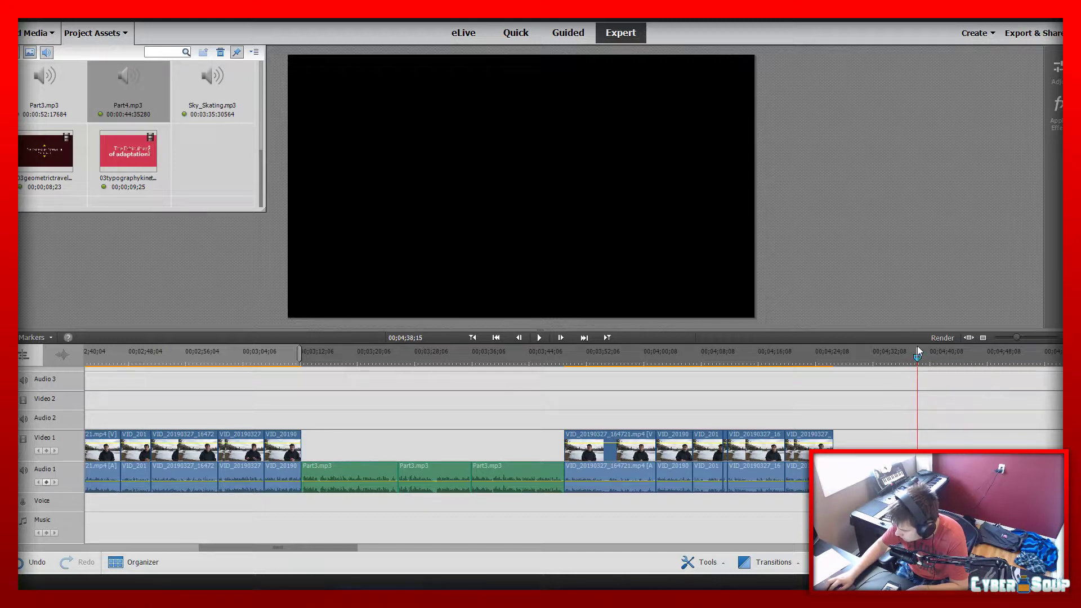
pyautogui.moveTo(908, 356); pyautogui.dragTo(911, 356)
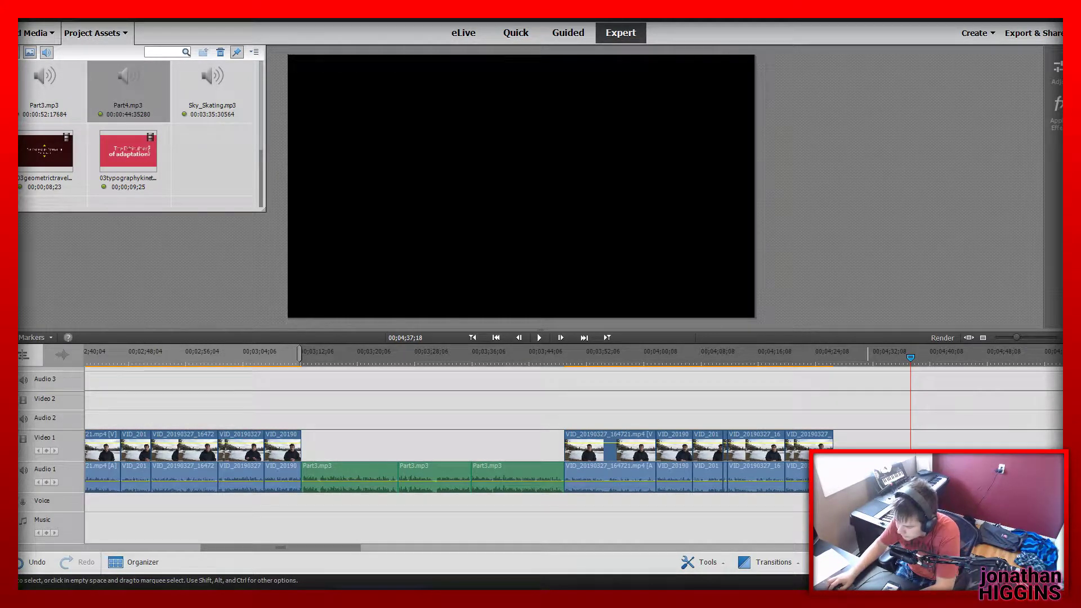
pyautogui.click(792, 357)
pyautogui.press('space')
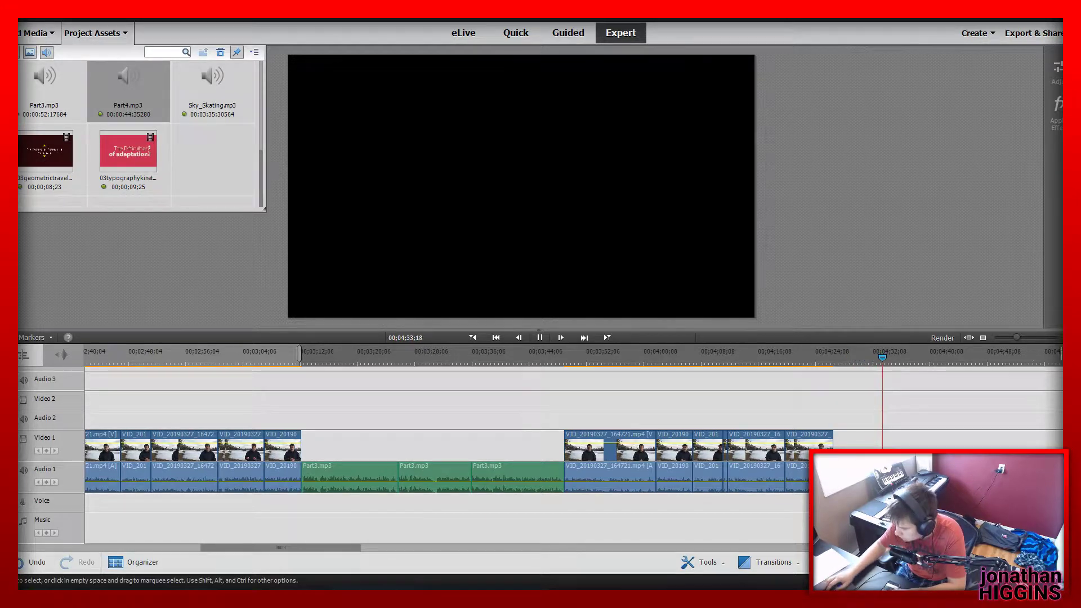
pyautogui.moveTo(1017, 336); pyautogui.dragTo(1032, 340)
pyautogui.press('space')
pyautogui.click(618, 458)
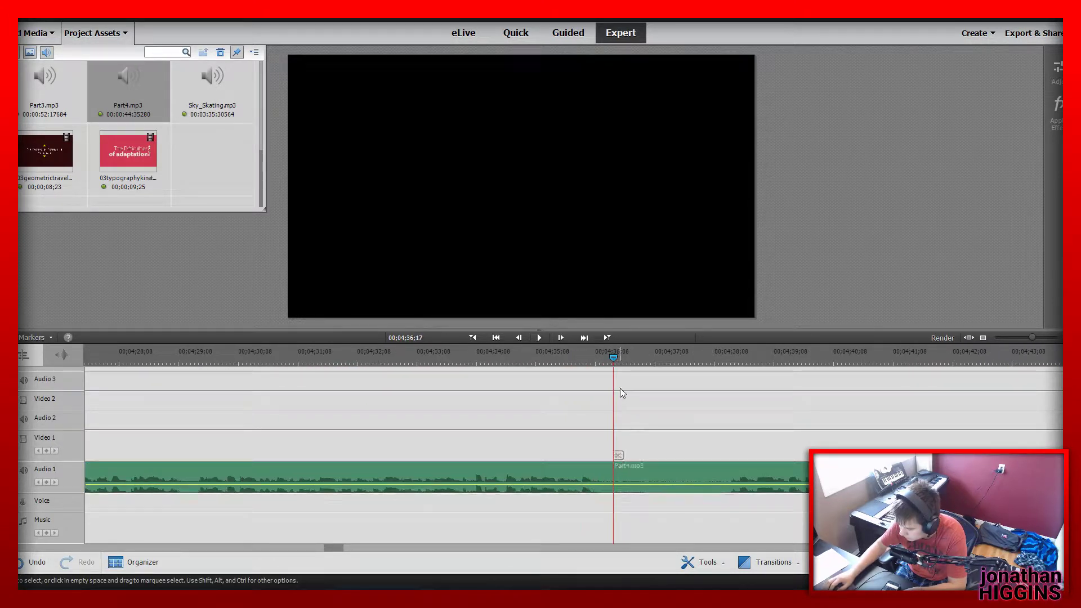
# Split Part4.mp3 again at 00;04;38;14, delete the silent piece between the cuts and play across the join
pyautogui.moveTo(614, 356); pyautogui.dragTo(729, 373)
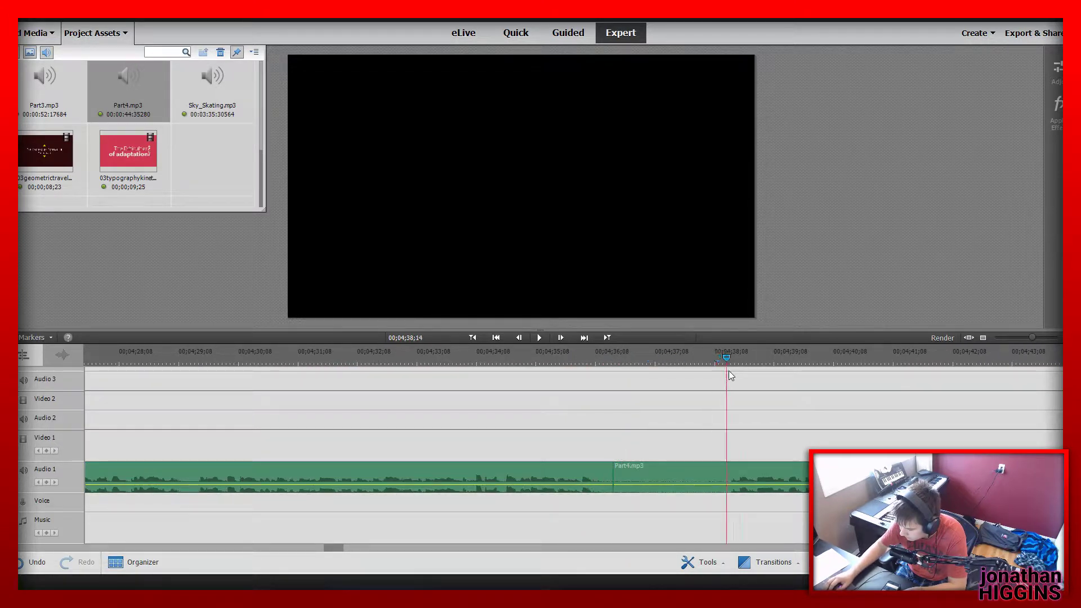
pyautogui.click(732, 455)
pyautogui.click(679, 481)
pyautogui.press('Delete')
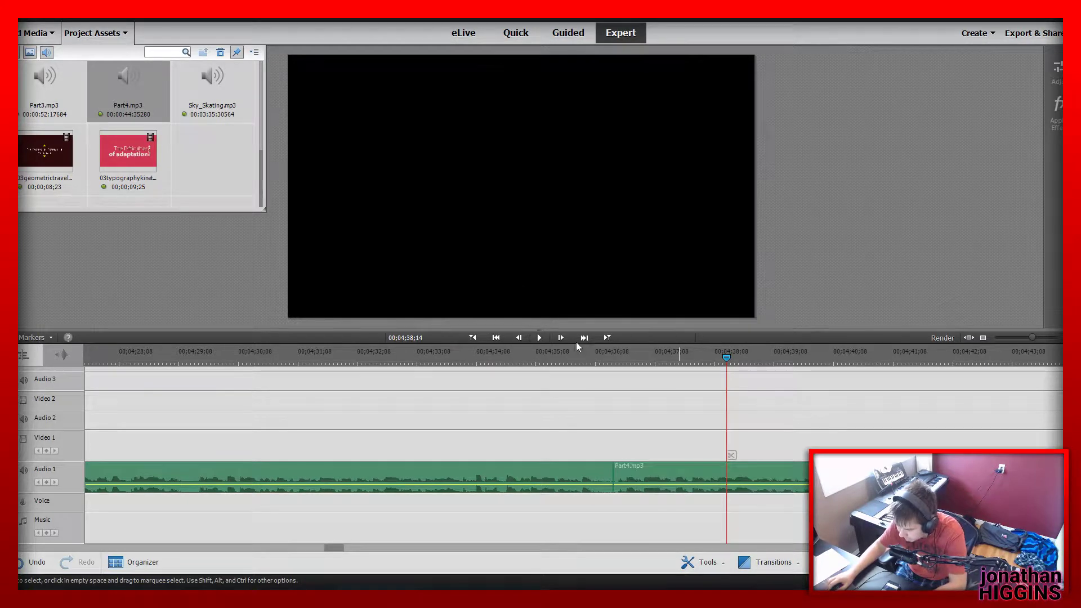
pyautogui.click(580, 354)
pyautogui.press('space')
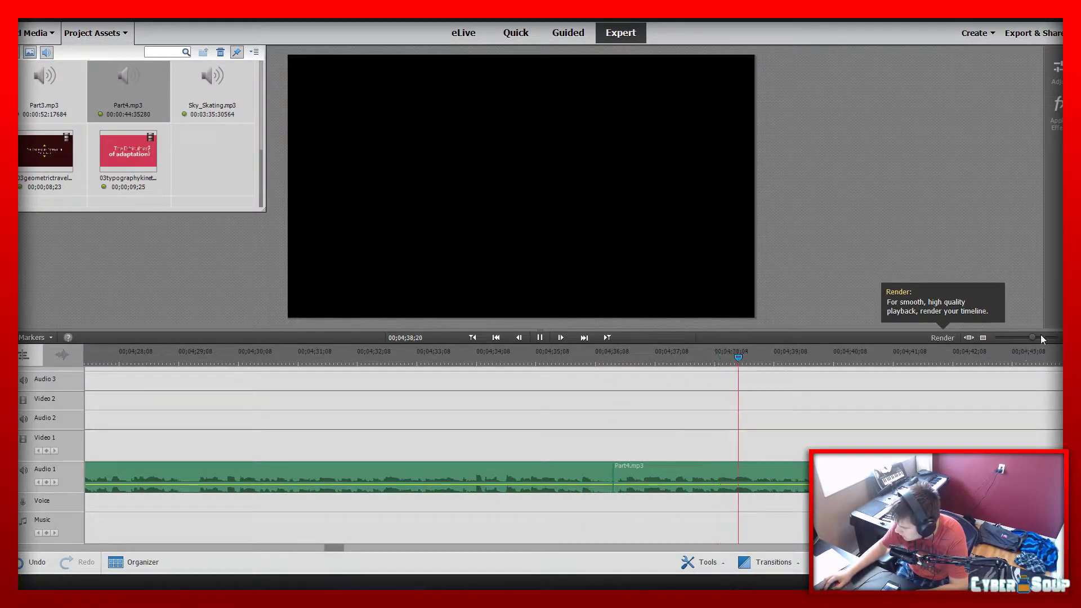
# Clear the leftover after the narration's end at 00;04;54;23, including the tiny yellow-shirt clip fragment
pyautogui.moveTo(1032, 337); pyautogui.dragTo(1025, 337)
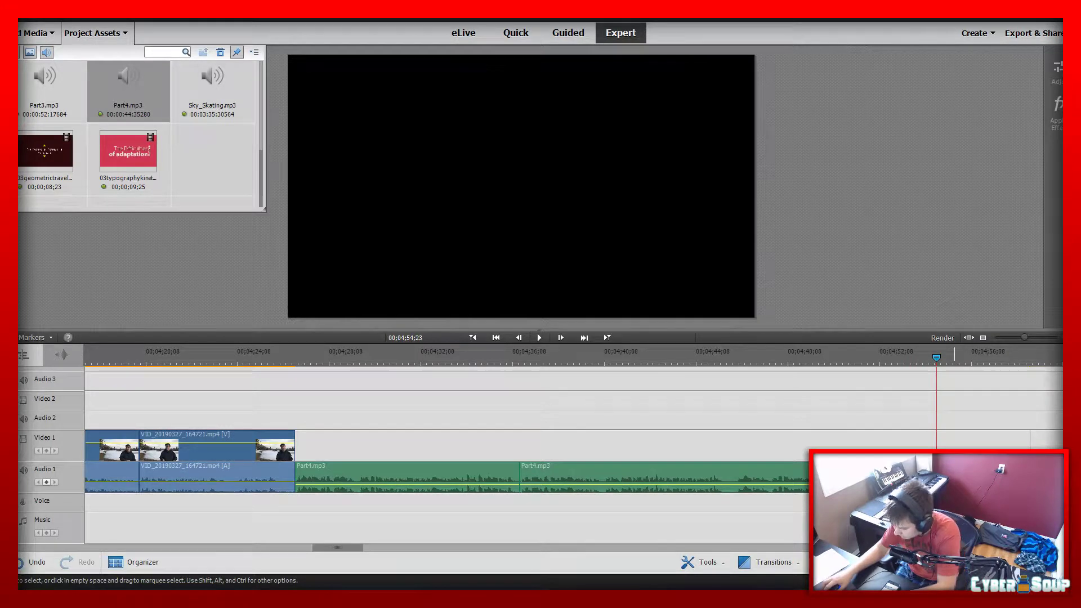
pyautogui.press('Delete')
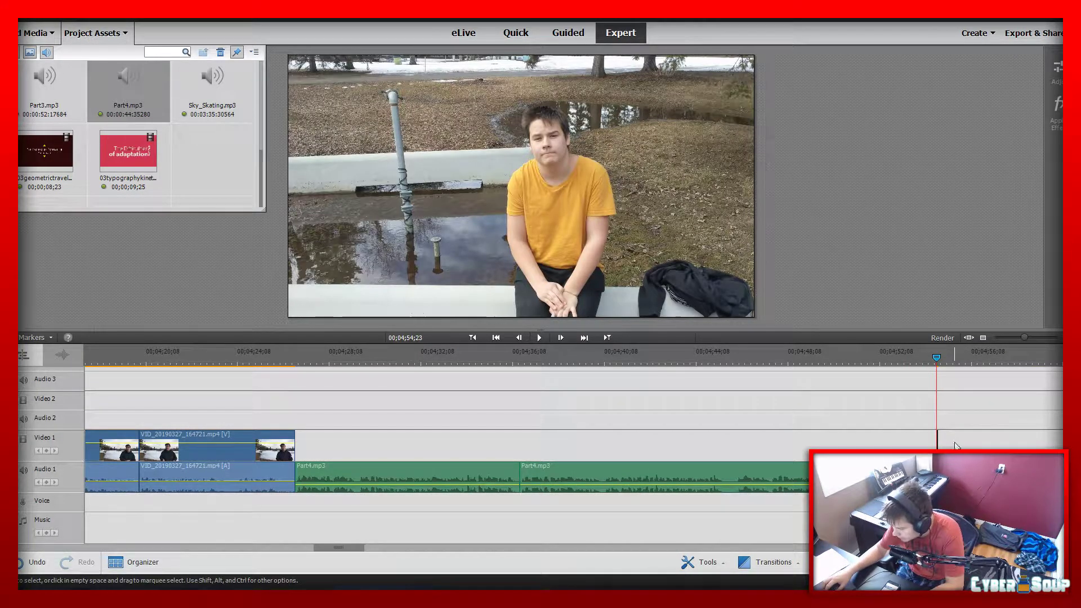
pyautogui.moveTo(1023, 337); pyautogui.dragTo(1059, 337)
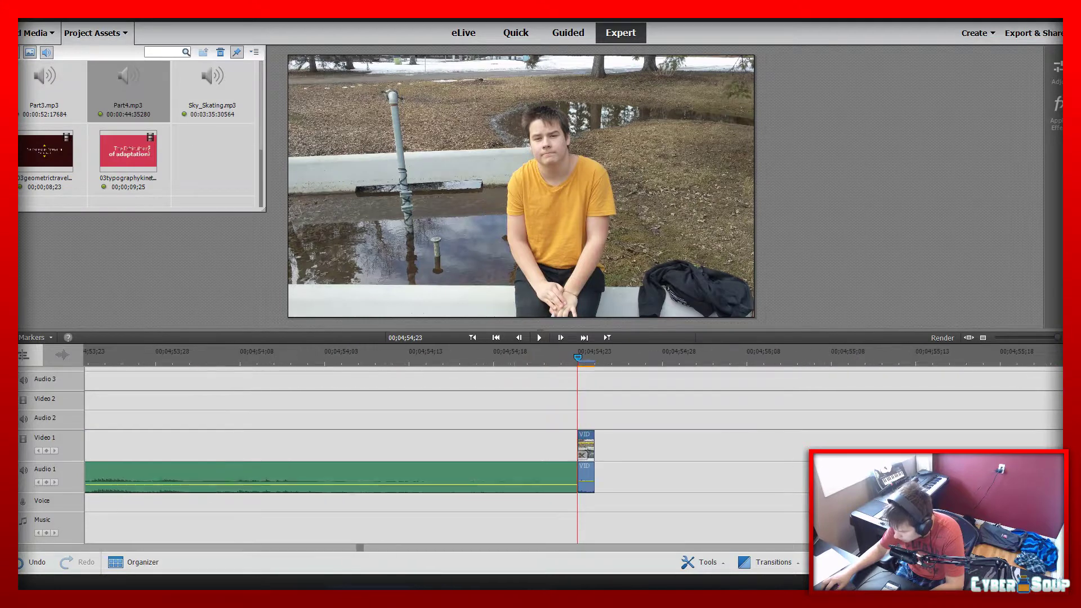
pyautogui.click(589, 446)
pyautogui.press('Delete')
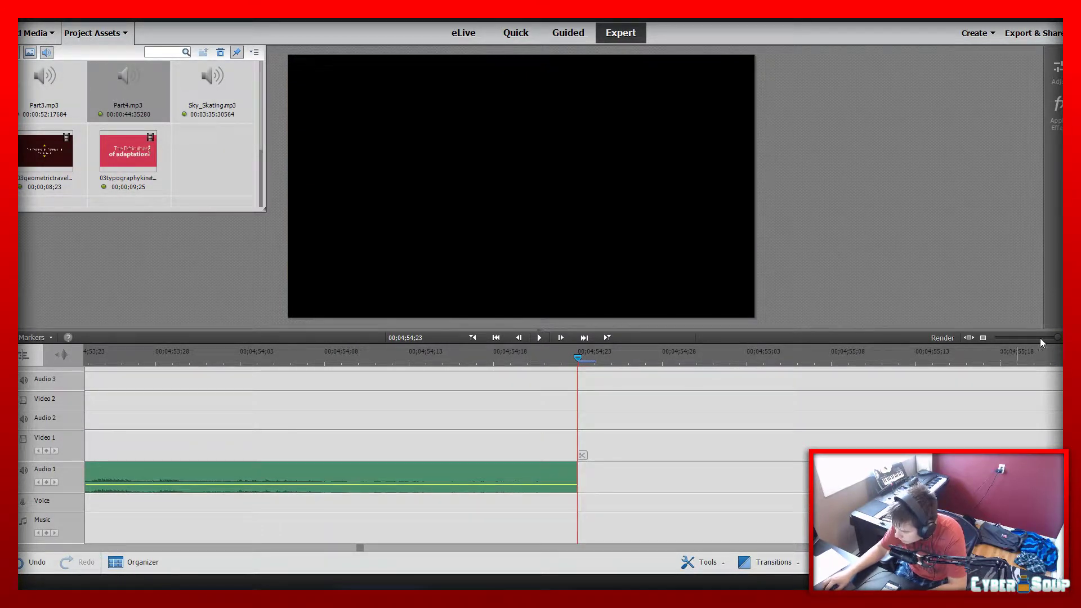
# Add the empty lake clip VID_20190327_165550.mp4 from the project assets directly after the Part4.mp3 narration at 00;04;54;23
pyautogui.moveTo(1058, 338); pyautogui.dragTo(1006, 349)
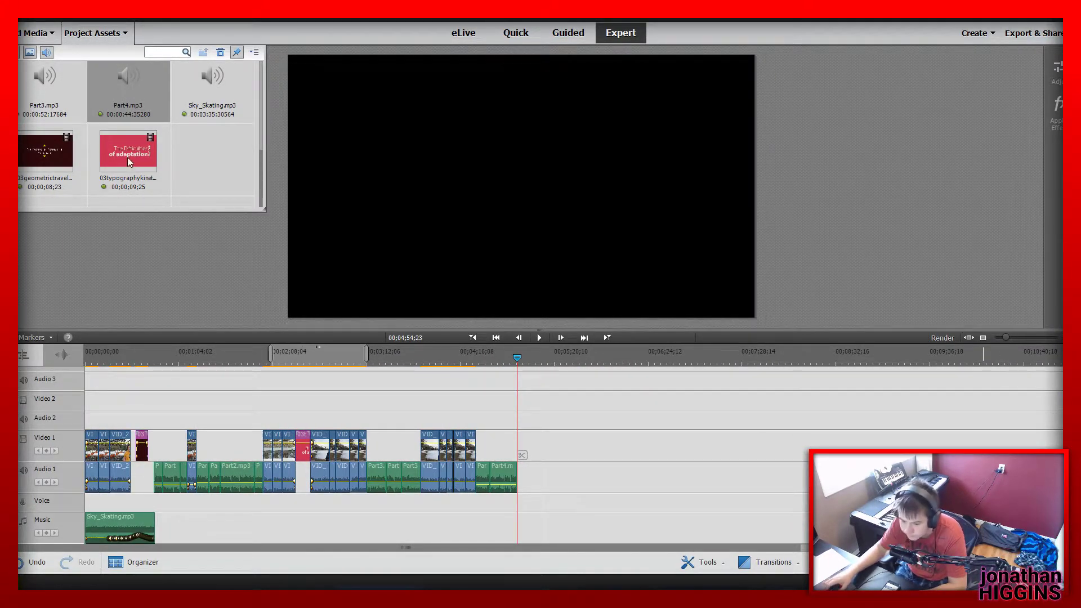
pyautogui.scroll(5, 128, 157)
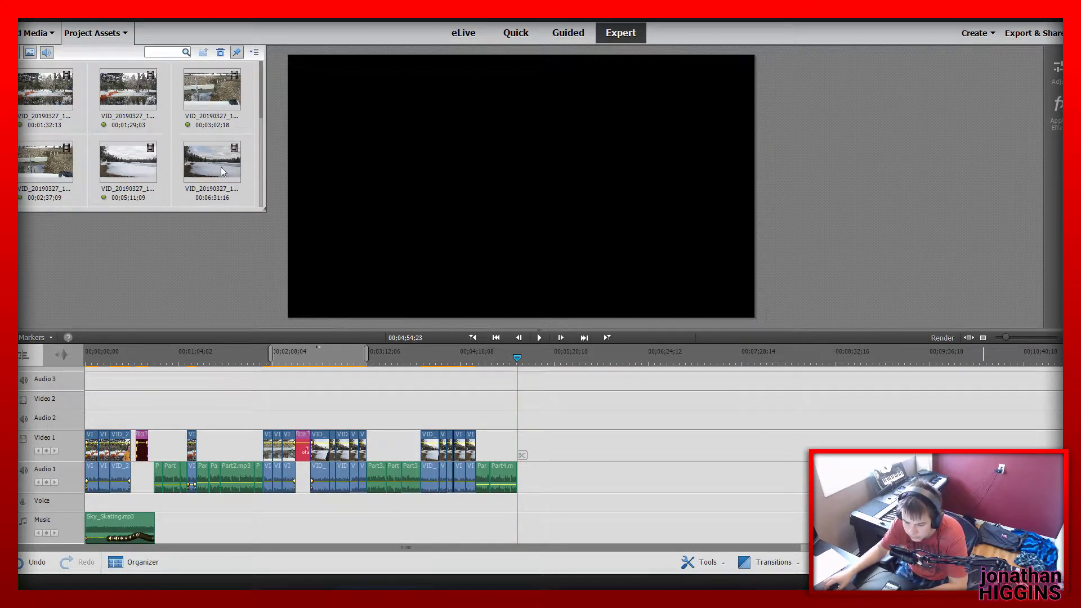
pyautogui.moveTo(218, 167); pyautogui.dragTo(521, 447)
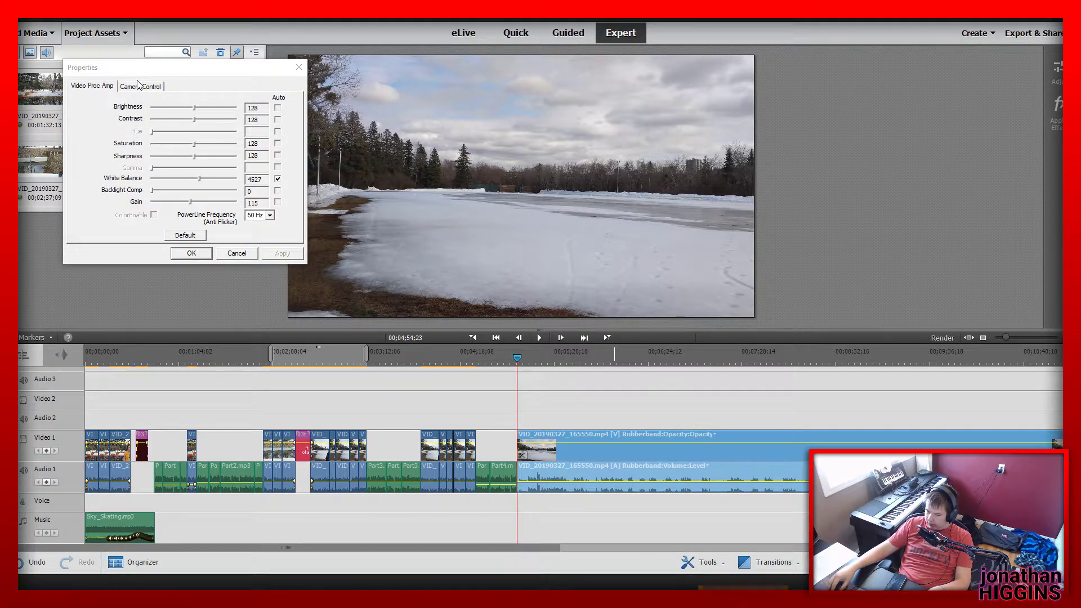
# Raise the webcam's zoom to 500 in its camera control properties and accept the settings
pyautogui.click(140, 85)
pyautogui.click(151, 115)
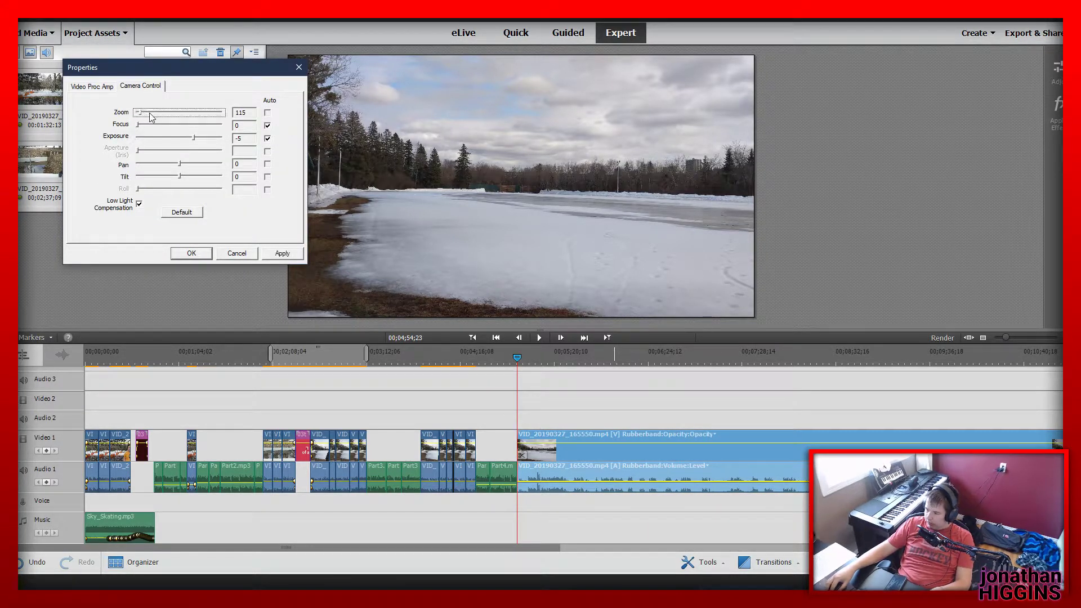
pyautogui.moveTo(150, 114); pyautogui.dragTo(155, 114)
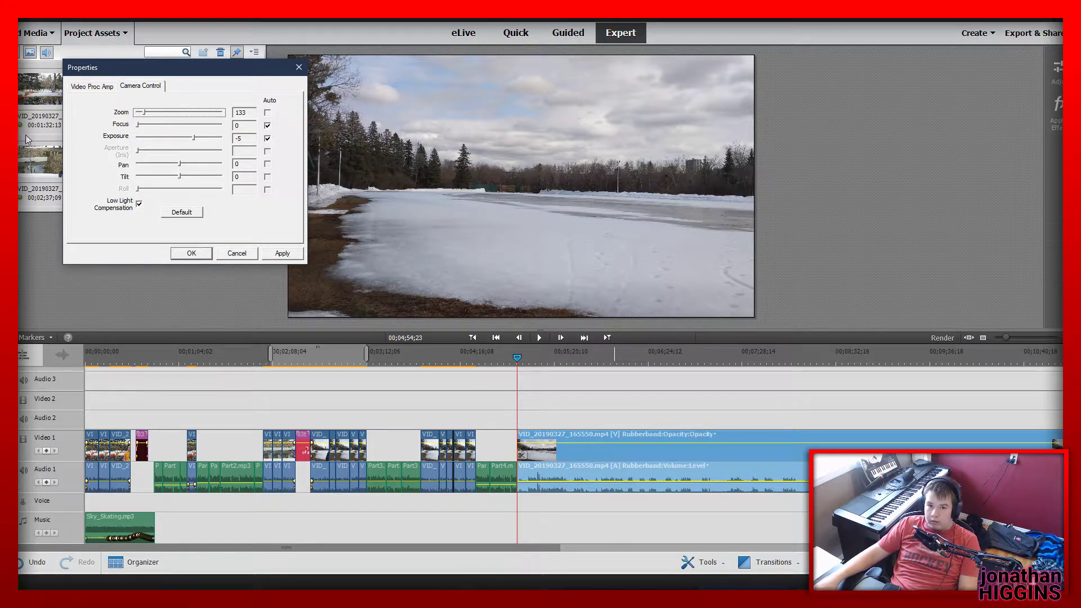
pyautogui.moveTo(144, 113); pyautogui.dragTo(231, 147)
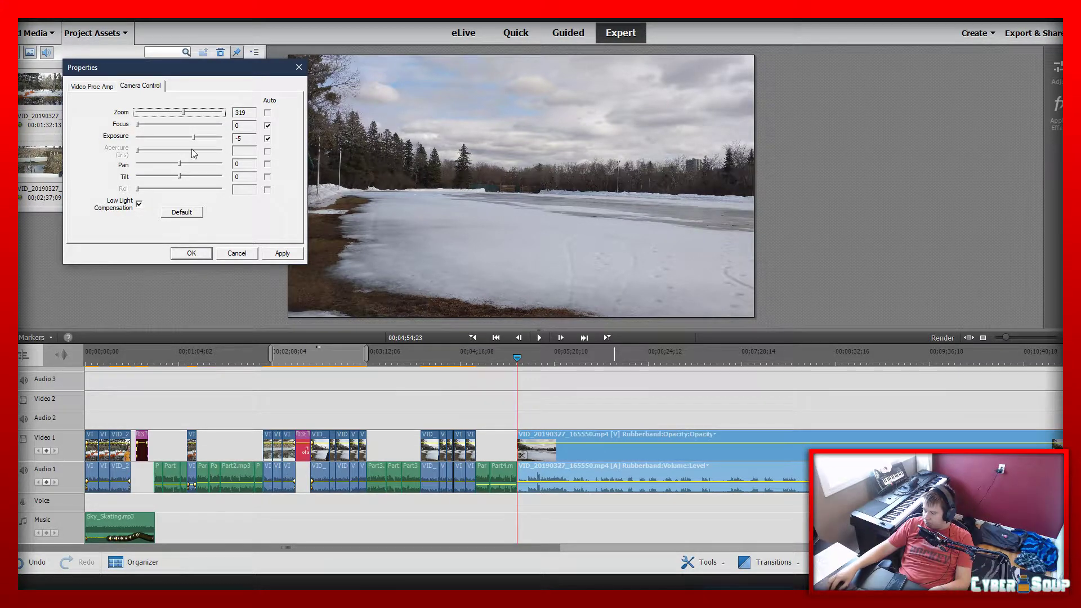
pyautogui.moveTo(228, 143); pyautogui.dragTo(347, 145)
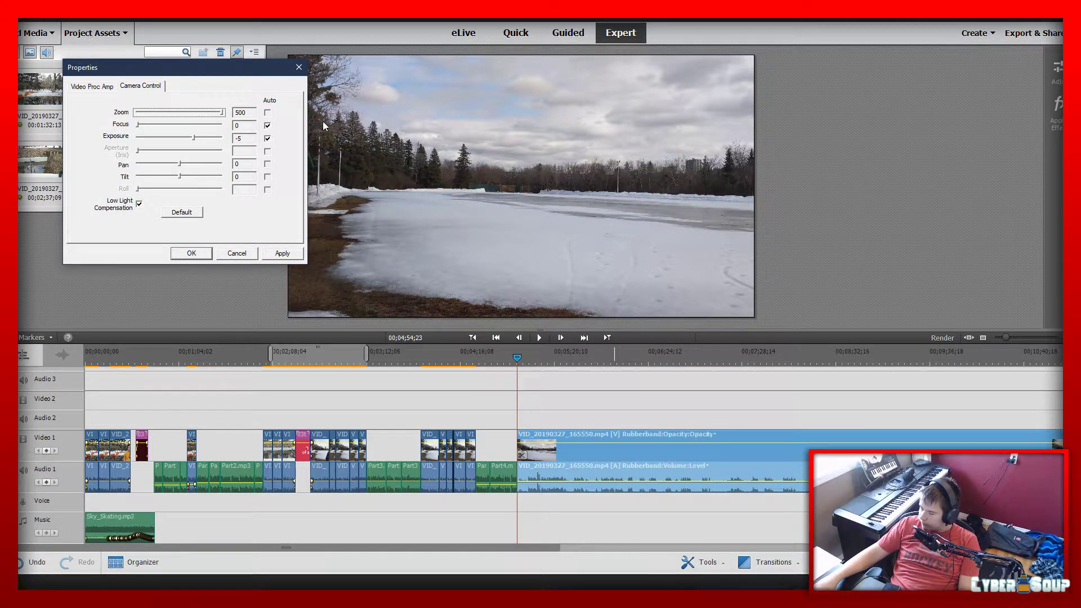
pyautogui.click(189, 252)
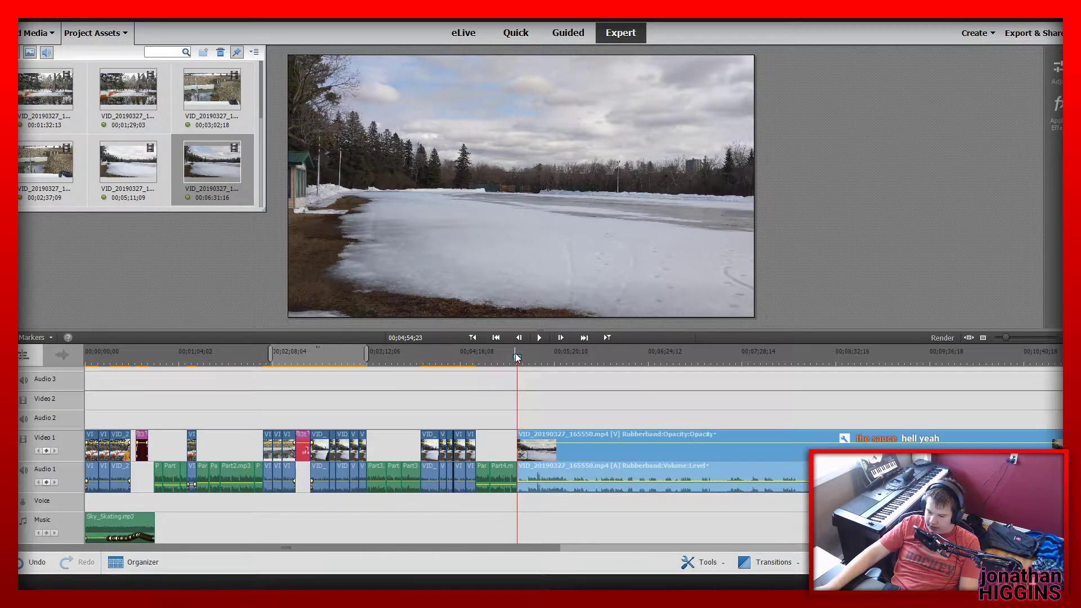
# Play the VID_20190327_165550.mp4 lake clip, split it at 00;05;16;05 and delete the piece before the cut
pyautogui.press('space')
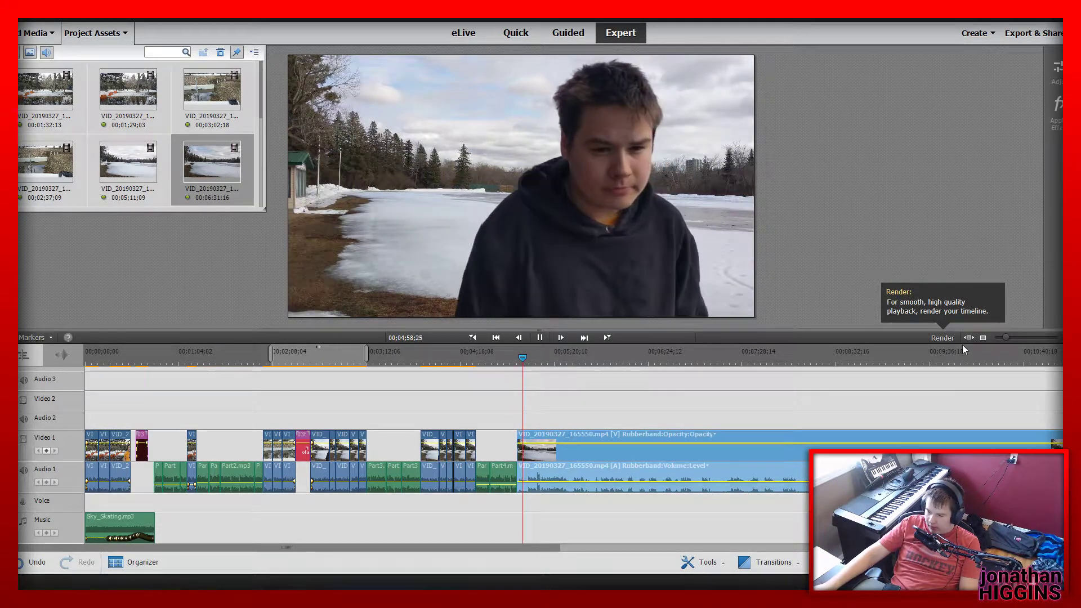
pyautogui.moveTo(1004, 337); pyautogui.dragTo(1012, 337)
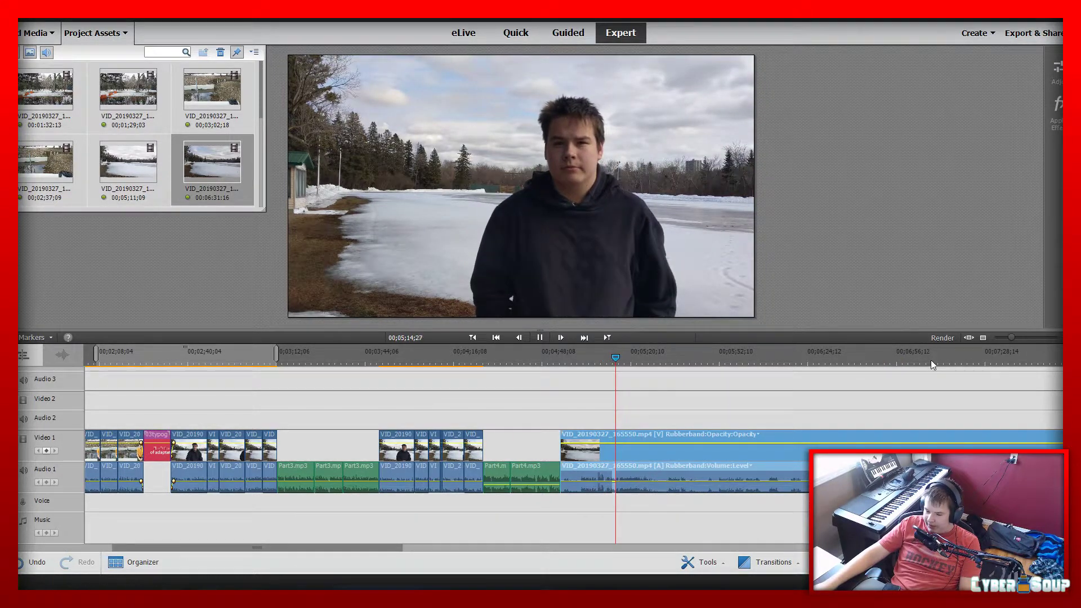
pyautogui.moveTo(1013, 339); pyautogui.dragTo(1025, 342)
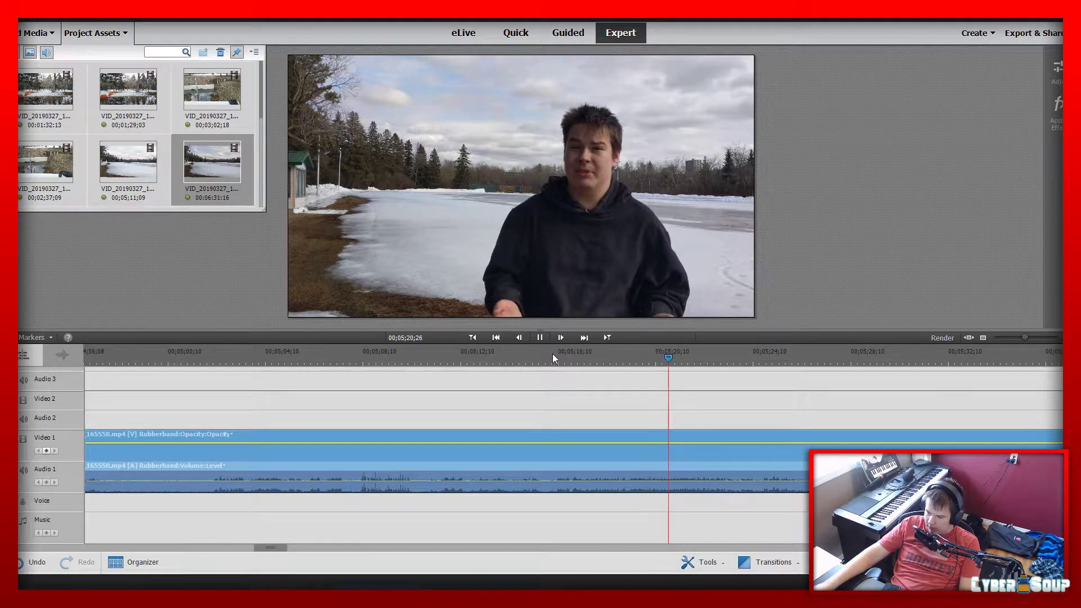
pyautogui.moveTo(553, 354); pyautogui.dragTo(554, 353)
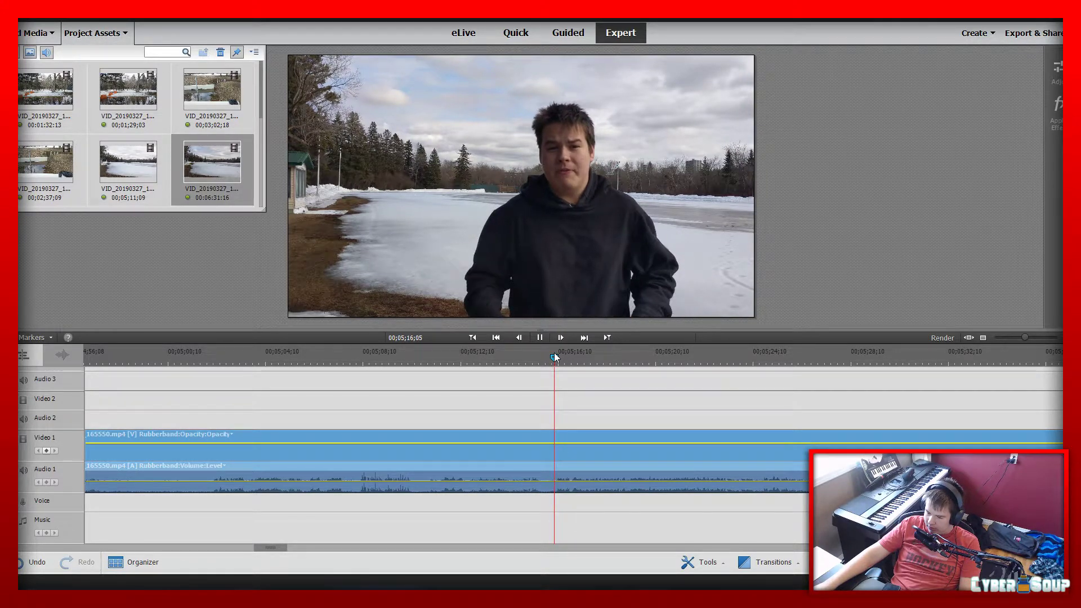
pyautogui.click(559, 455)
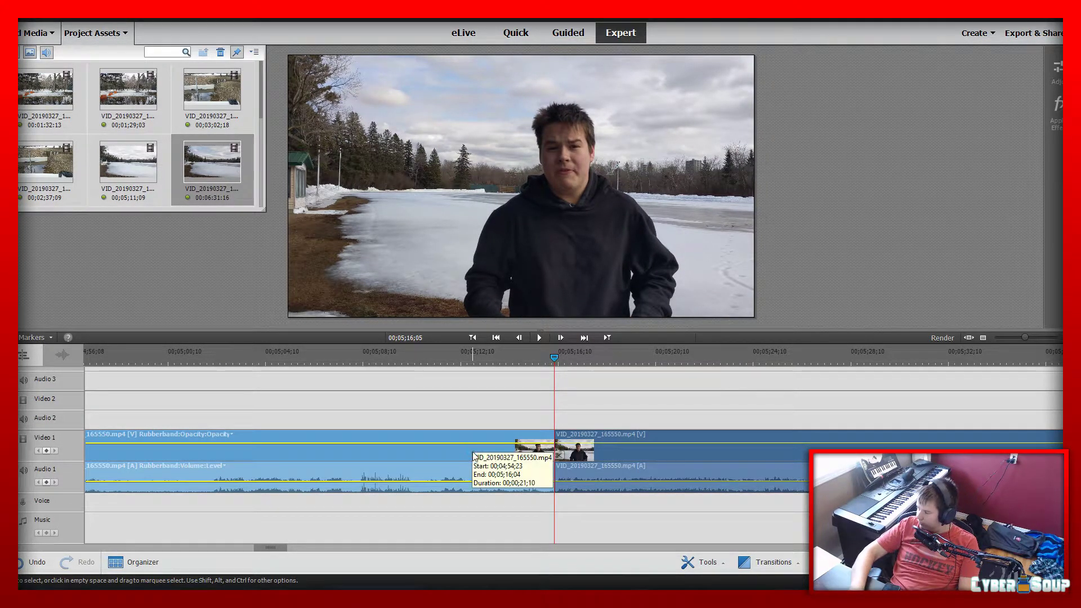
pyautogui.press('Delete')
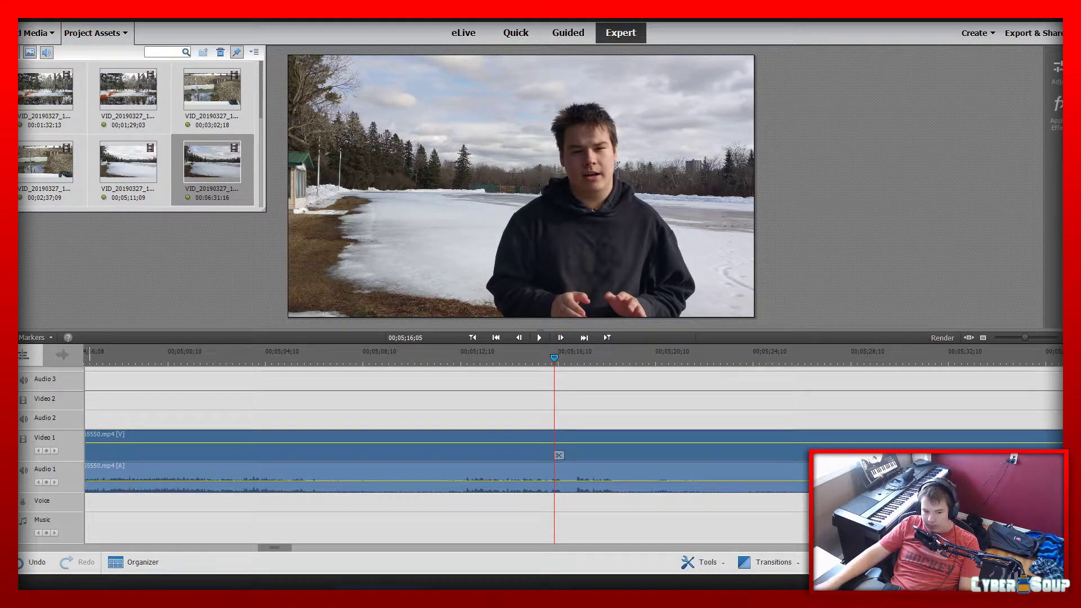
# Switch to the browser to check the YouTube lofi hip hop video and return to the video editor
pyautogui.moveTo(19, 141); pyautogui.dragTo(316, 20)
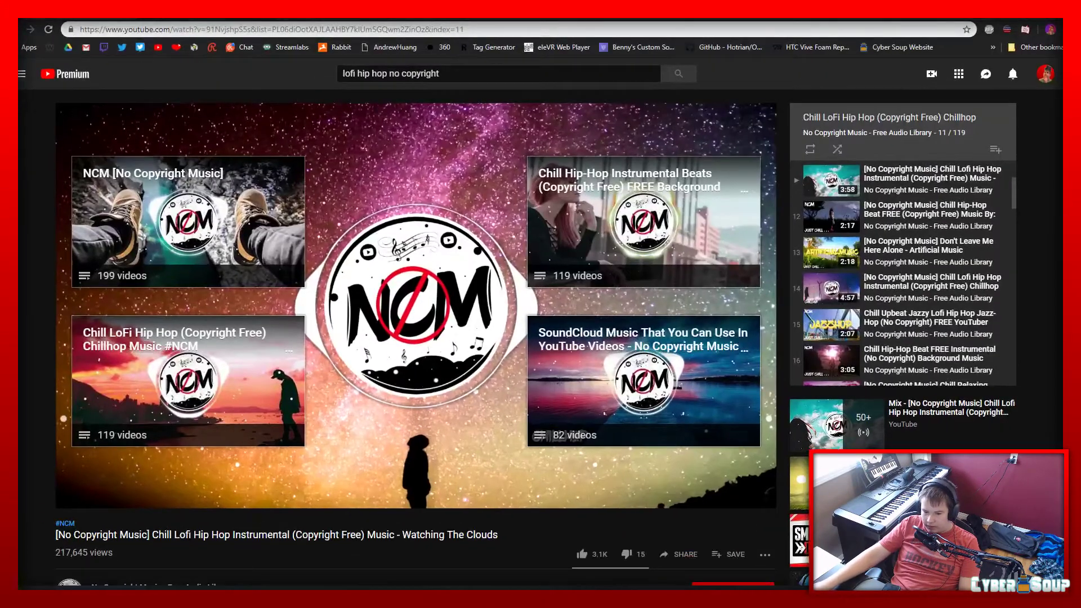
pyautogui.hotkey('ctrl', 'Tab')
pyautogui.click(158, 7)
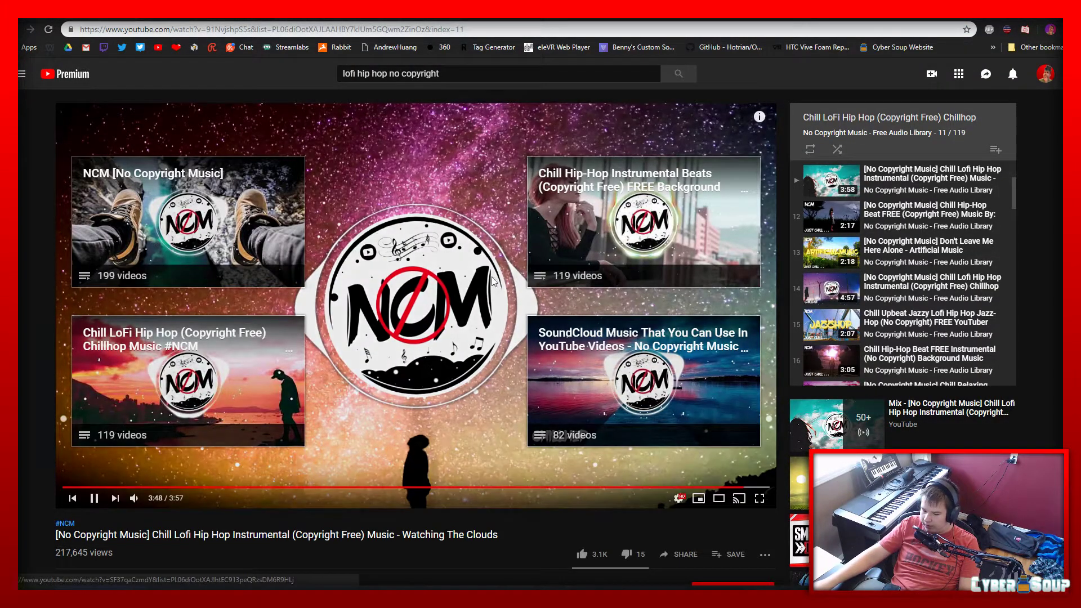
pyautogui.moveTo(390, 7); pyautogui.dragTo(0, 107)
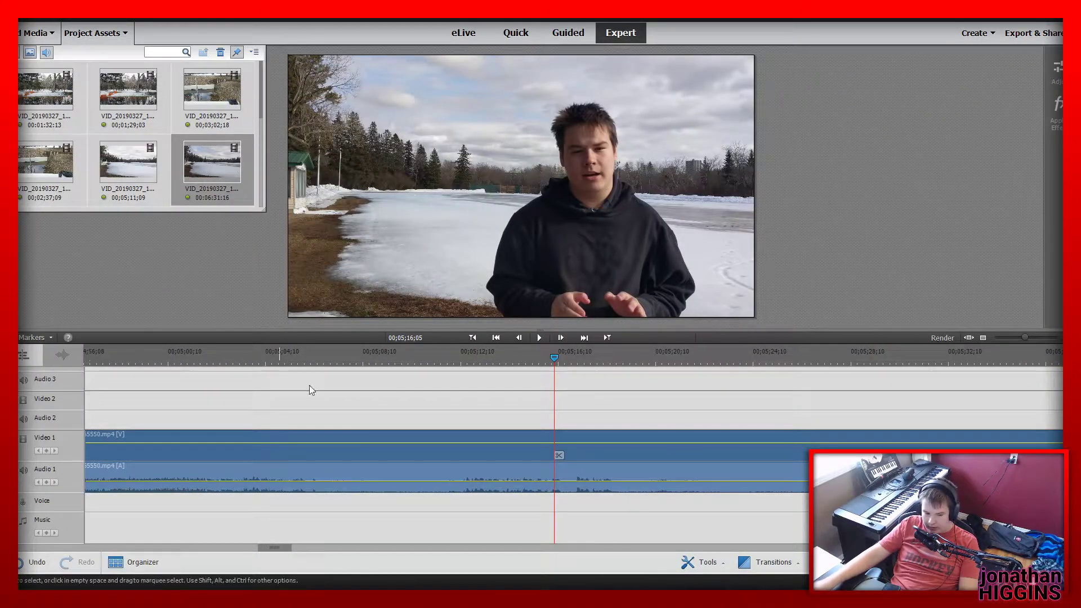
# Play the trimmed lake clip from its start at 00;04;54;23 and split it at 00;05;02;05
pyautogui.click(472, 338)
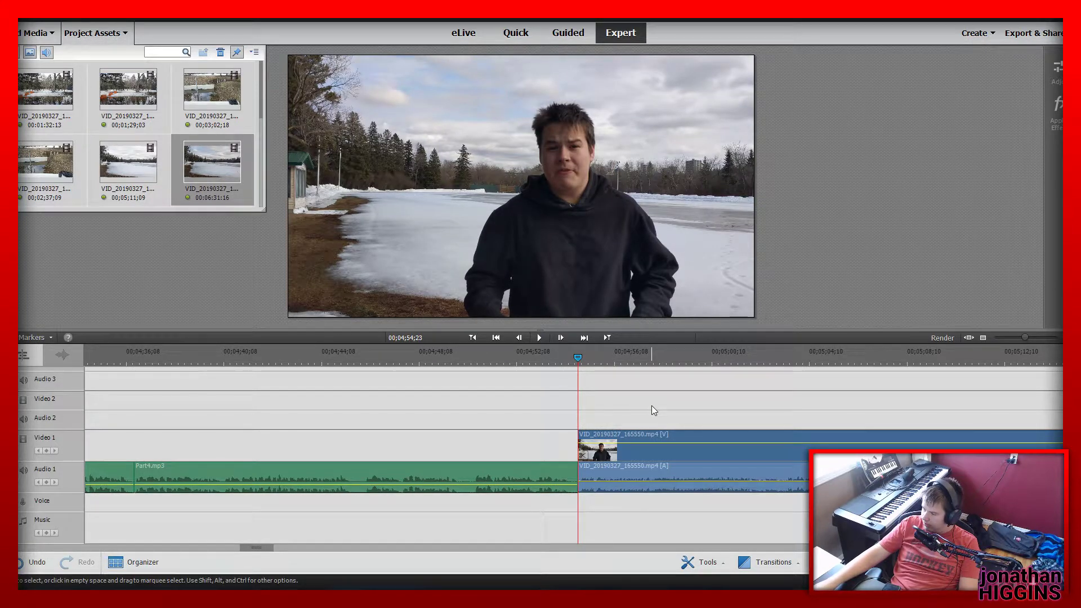
pyautogui.press('space')
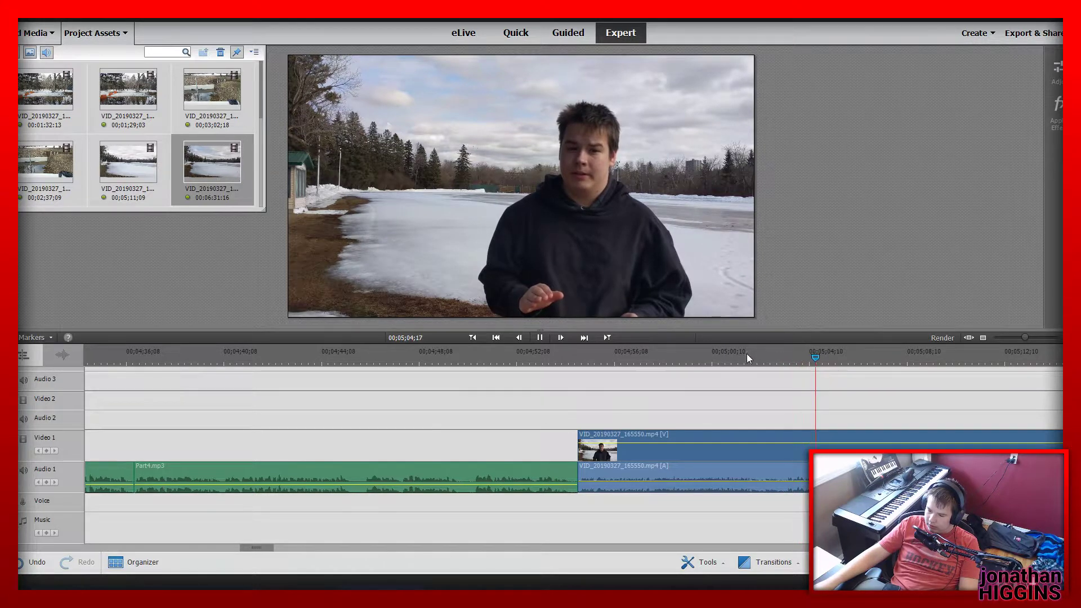
pyautogui.moveTo(746, 355)
pyautogui.mouseDown()
pyautogui.moveTo(768, 357)
pyautogui.moveTo(714, 354)
pyautogui.moveTo(757, 354)
pyautogui.mouseUp()
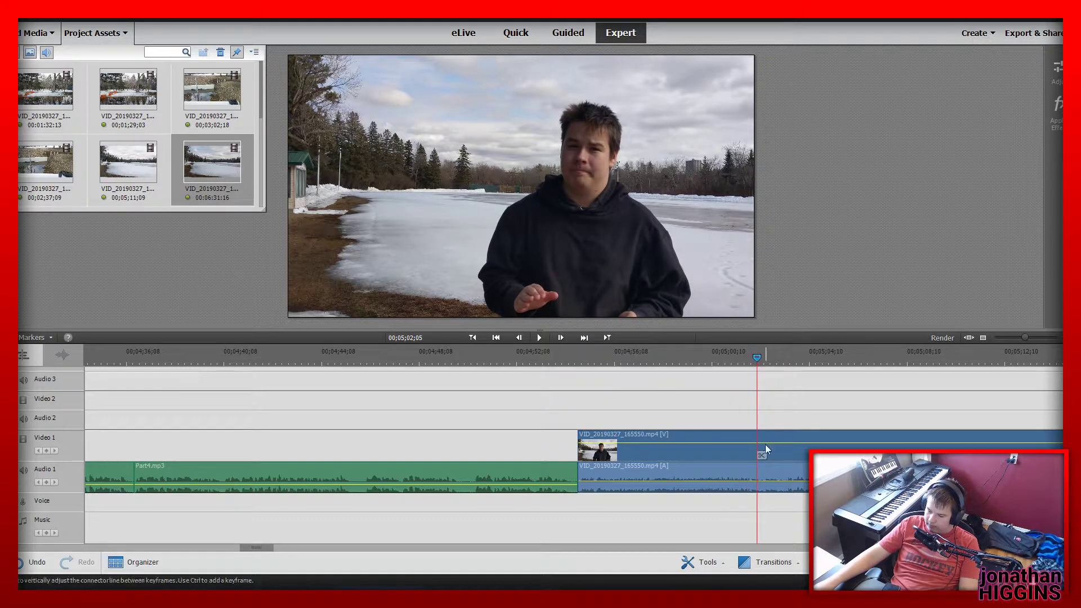
pyautogui.click(762, 454)
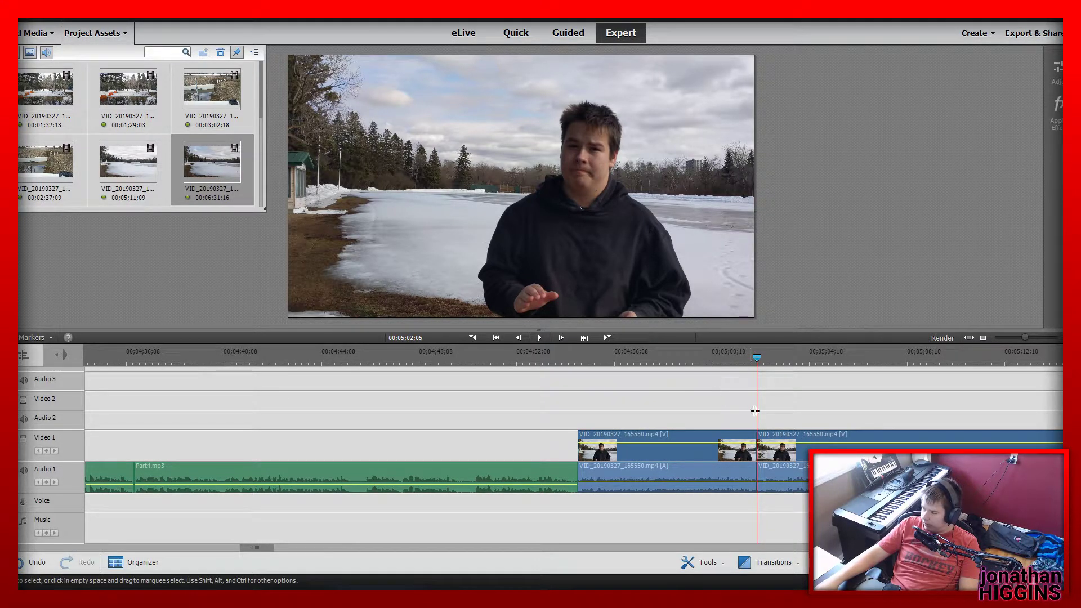
# Review the lake clip from its start, split it at 00;05;12;04 and delete the piece between the two cuts
pyautogui.click(575, 359)
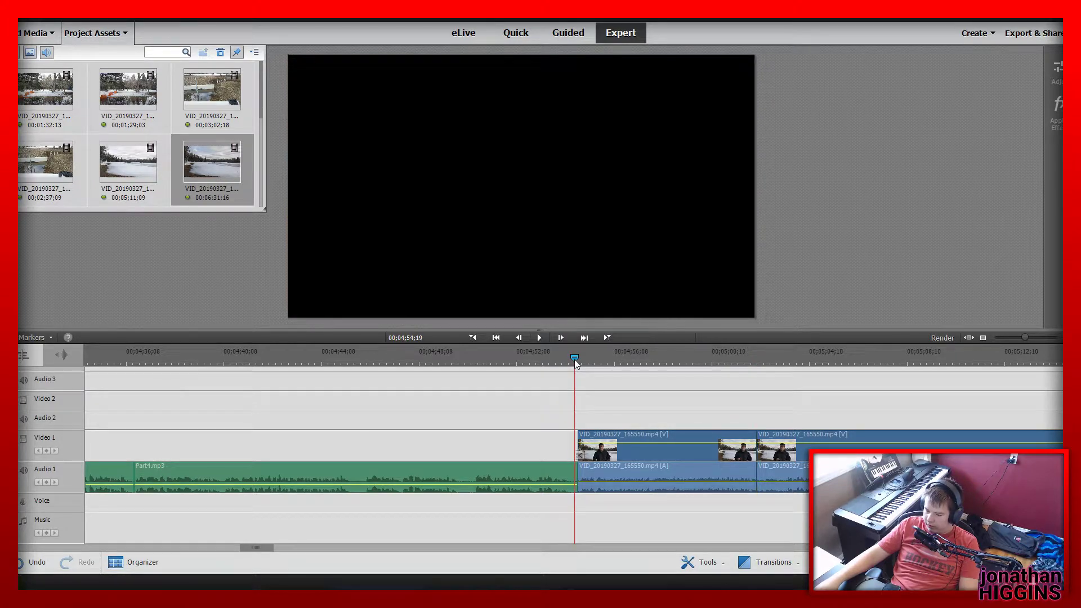
pyautogui.press('space')
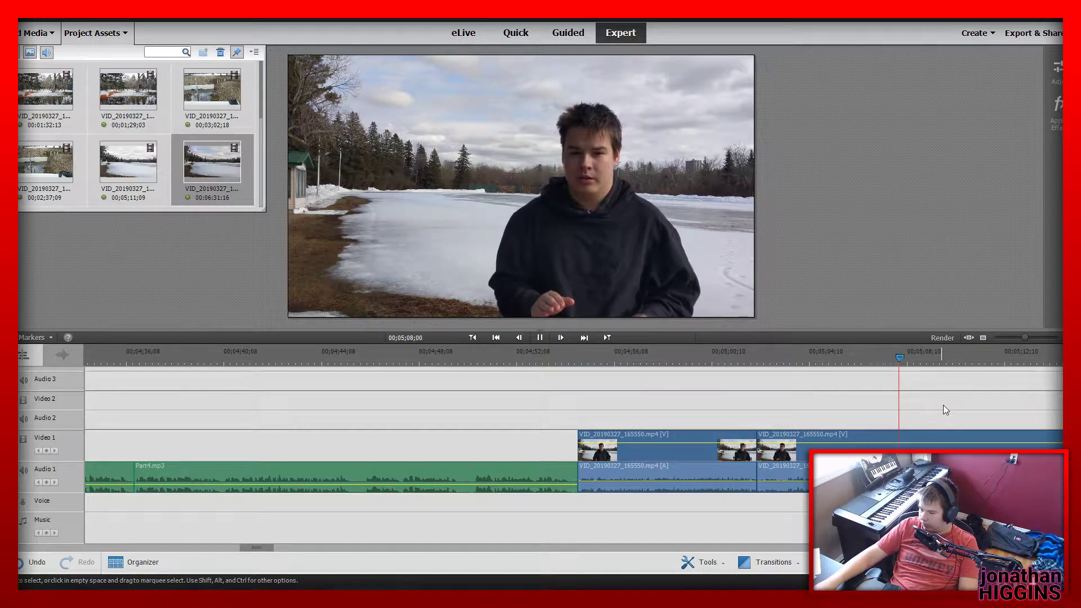
pyautogui.click(982, 359)
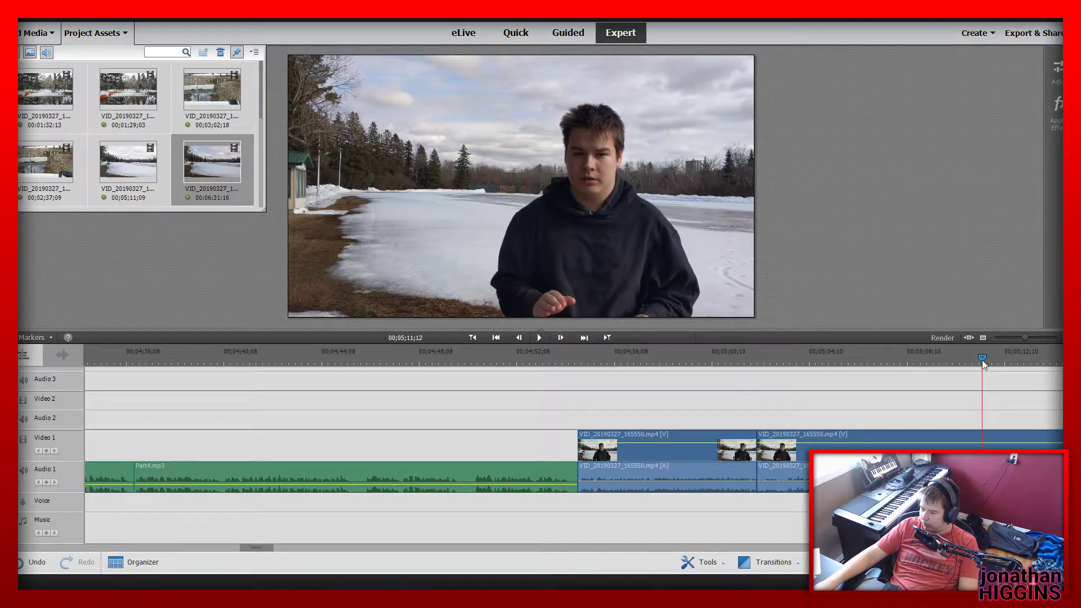
pyautogui.press('space')
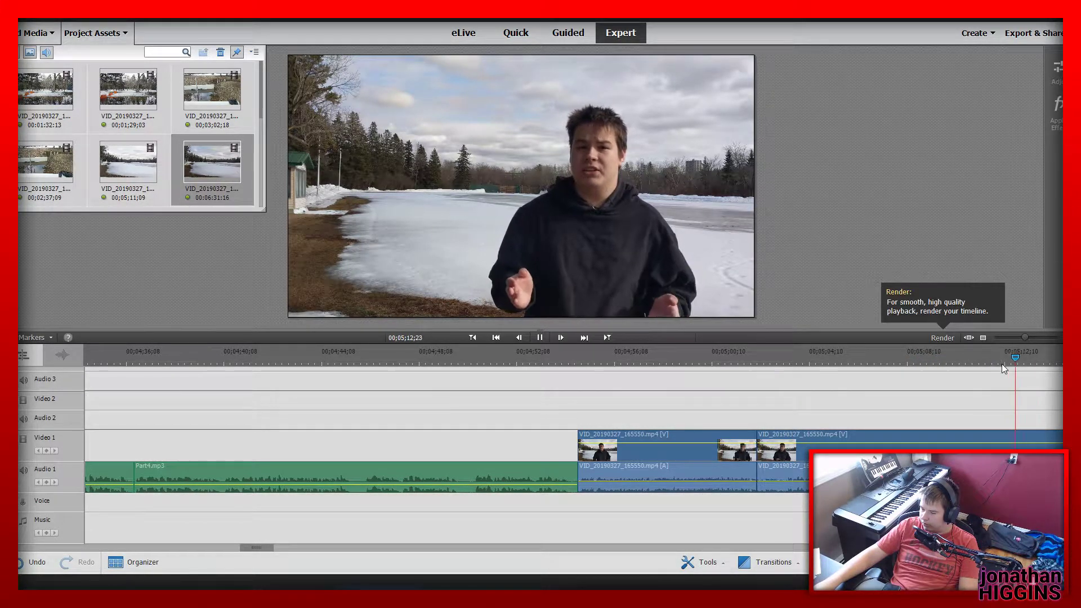
pyautogui.click(1003, 358)
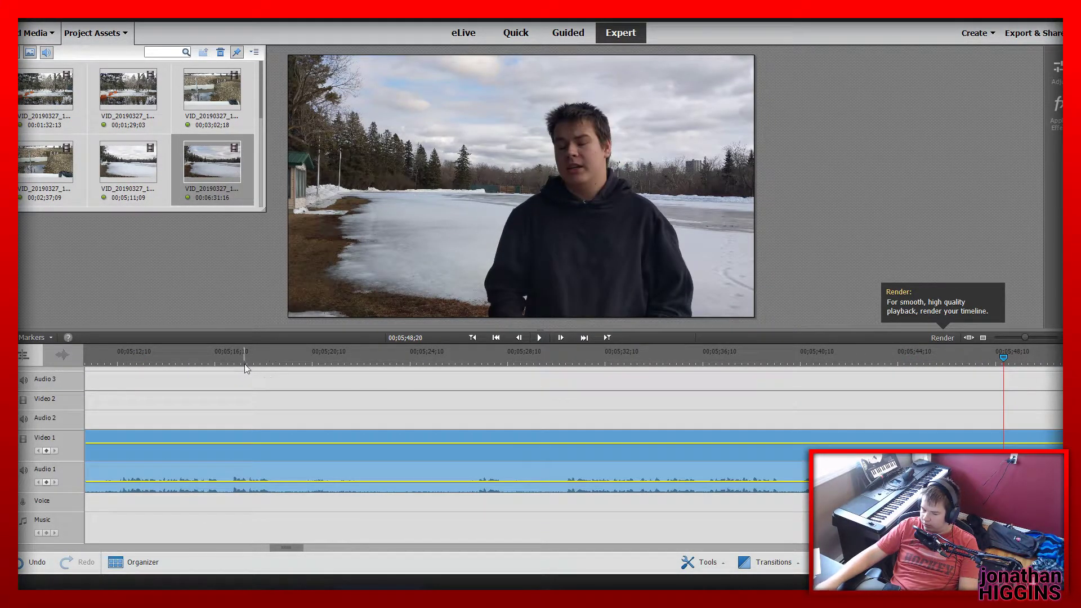
pyautogui.click(103, 359)
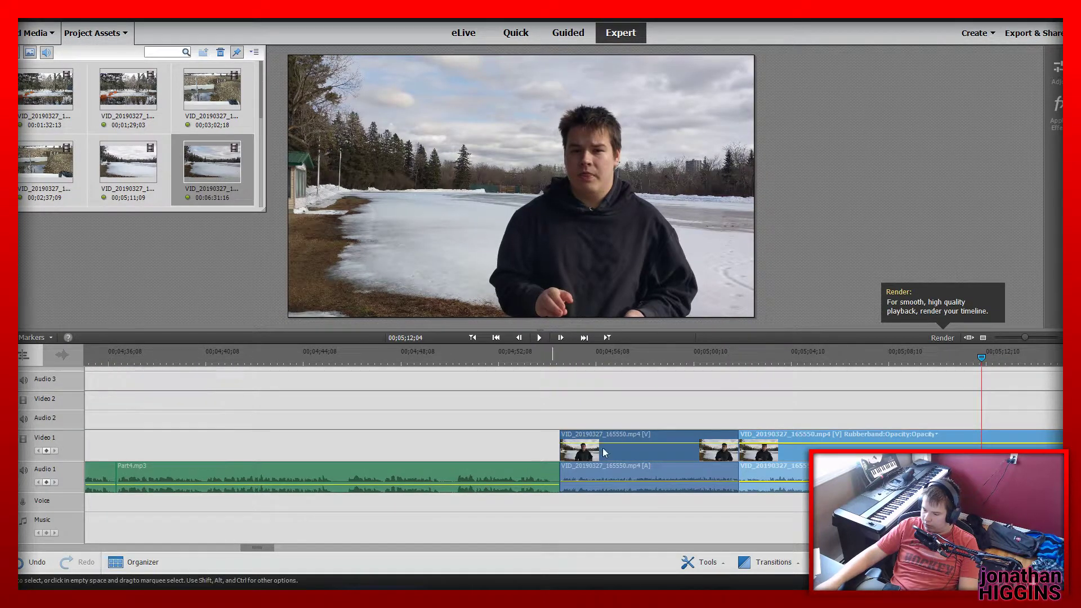
pyautogui.click(988, 463)
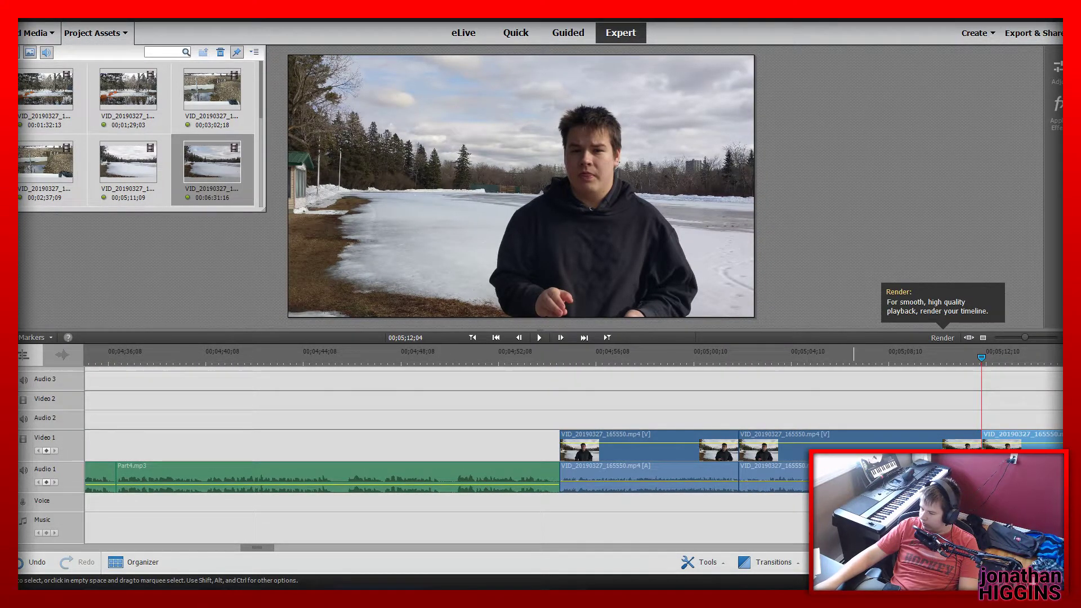
pyautogui.click(848, 471)
pyautogui.press('Delete')
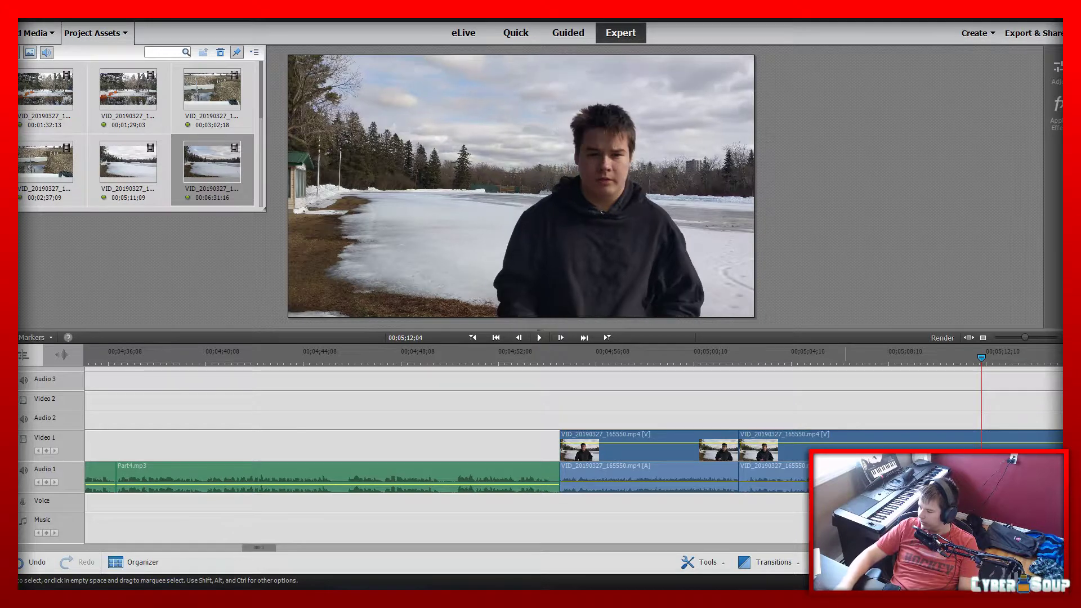
# Play across the join at 00;05;02;05 and split the lake clip at 00;05;09;02
pyautogui.click(729, 357)
pyautogui.press('space')
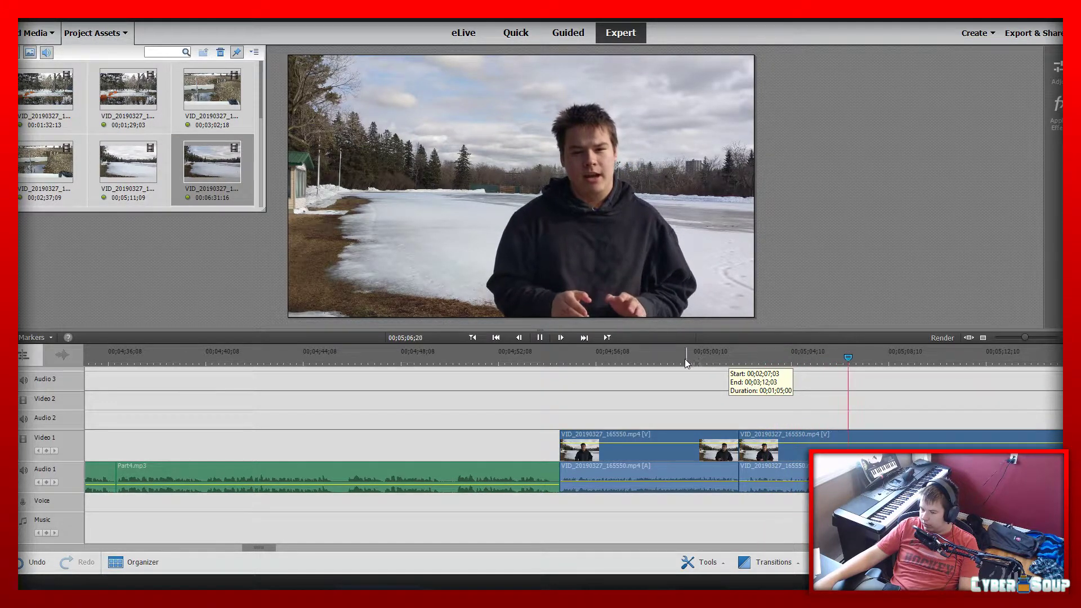
pyautogui.click(540, 338)
pyautogui.hotkey('ctrl', 'k')
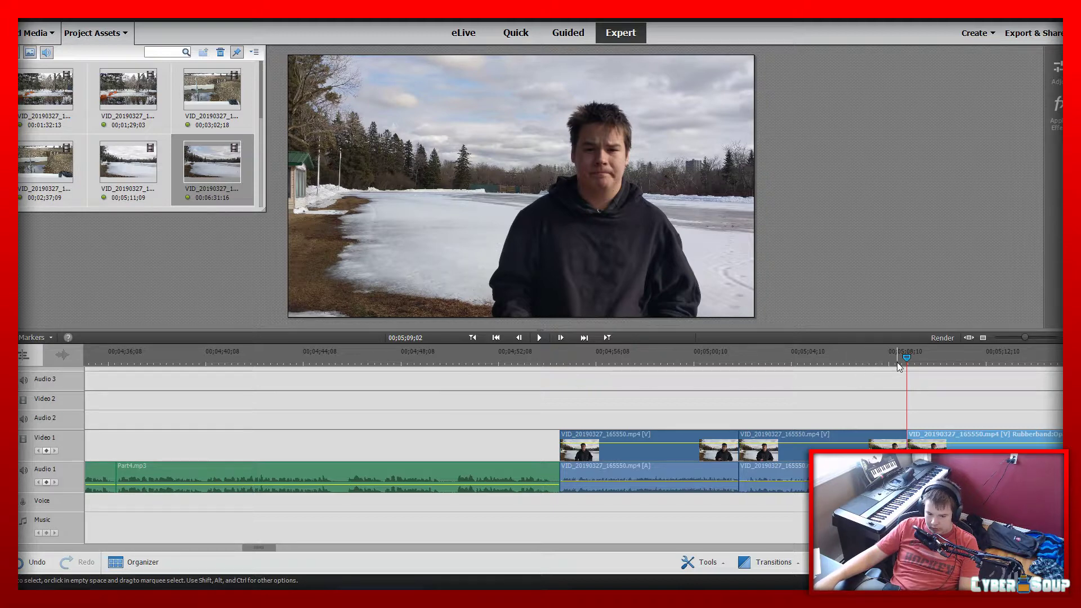
# Split the lake clip at 00;05;20;15, delete the piece between 00;05;09;02 and that cut, and play across the join
pyautogui.click(540, 337)
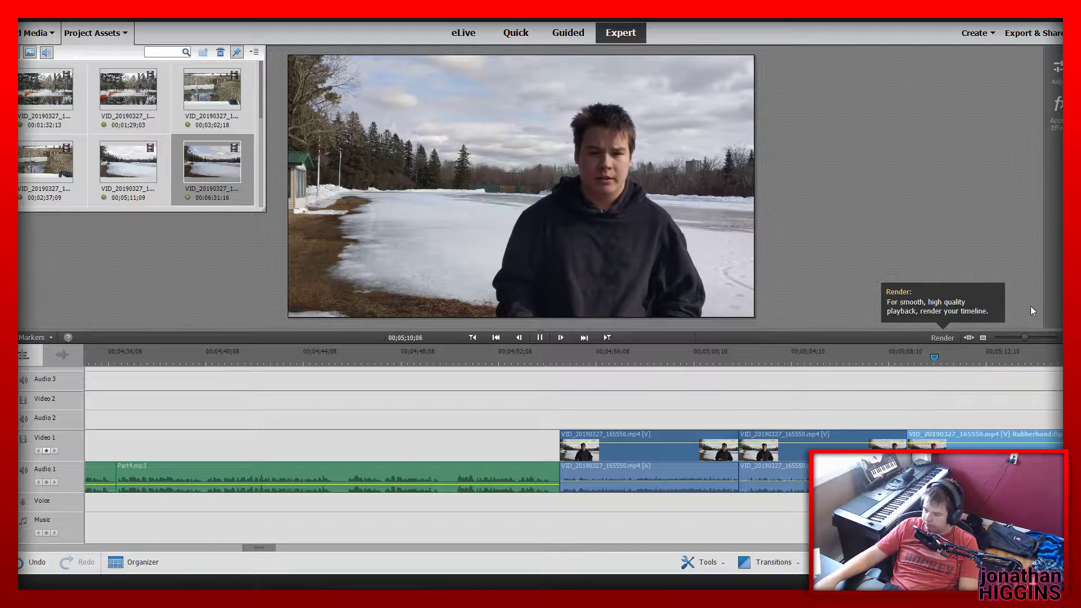
pyautogui.moveTo(1027, 337); pyautogui.dragTo(1025, 338)
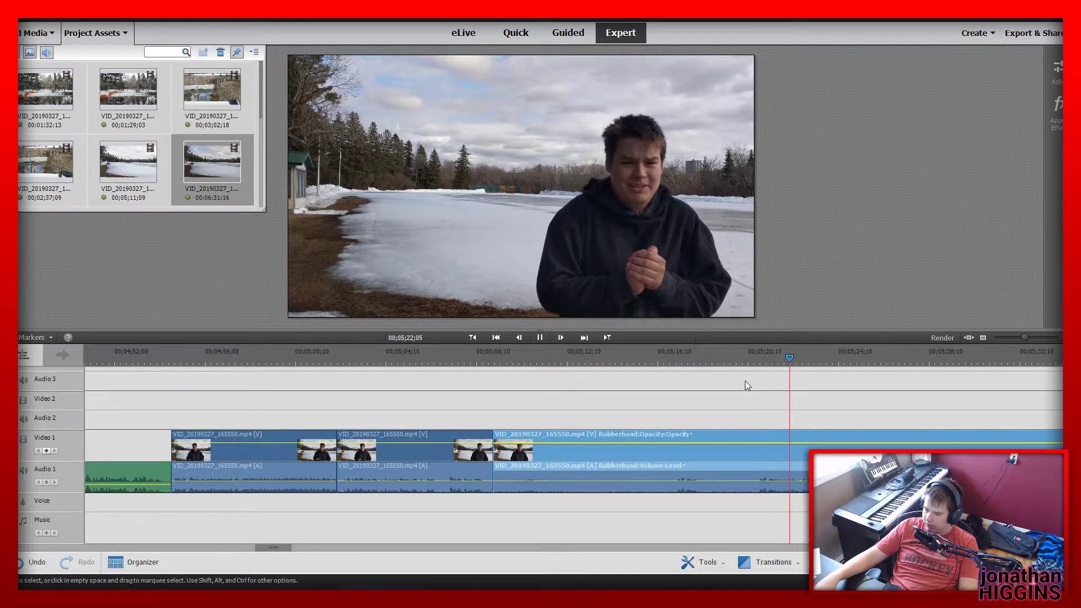
pyautogui.press('space')
pyautogui.click(757, 353)
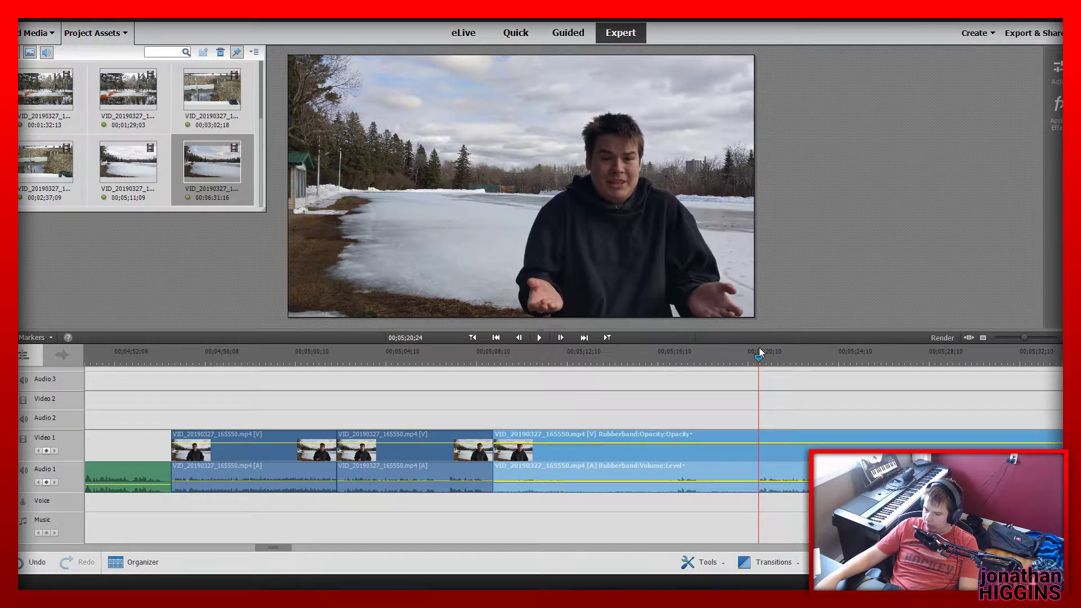
pyautogui.moveTo(755, 347); pyautogui.dragTo(752, 354)
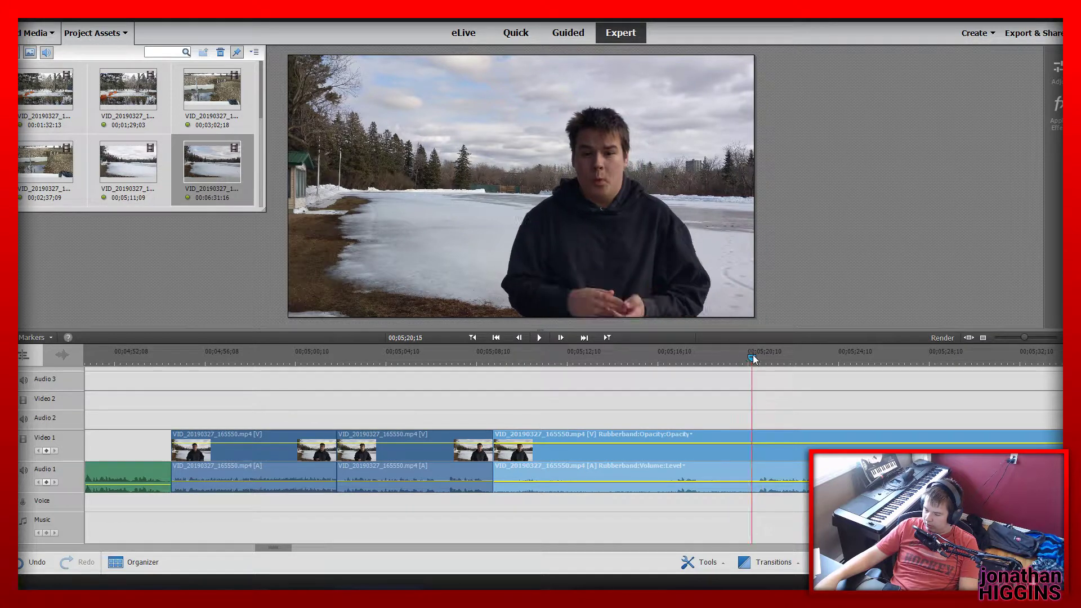
pyautogui.click(756, 454)
pyautogui.click(691, 455)
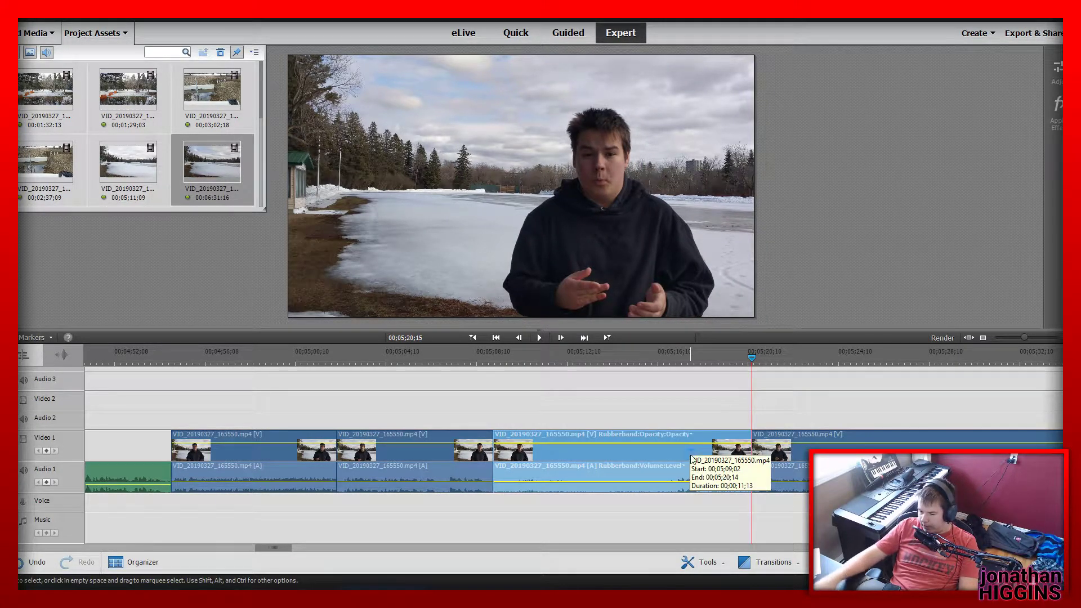
pyautogui.press('Delete')
pyautogui.click(494, 360)
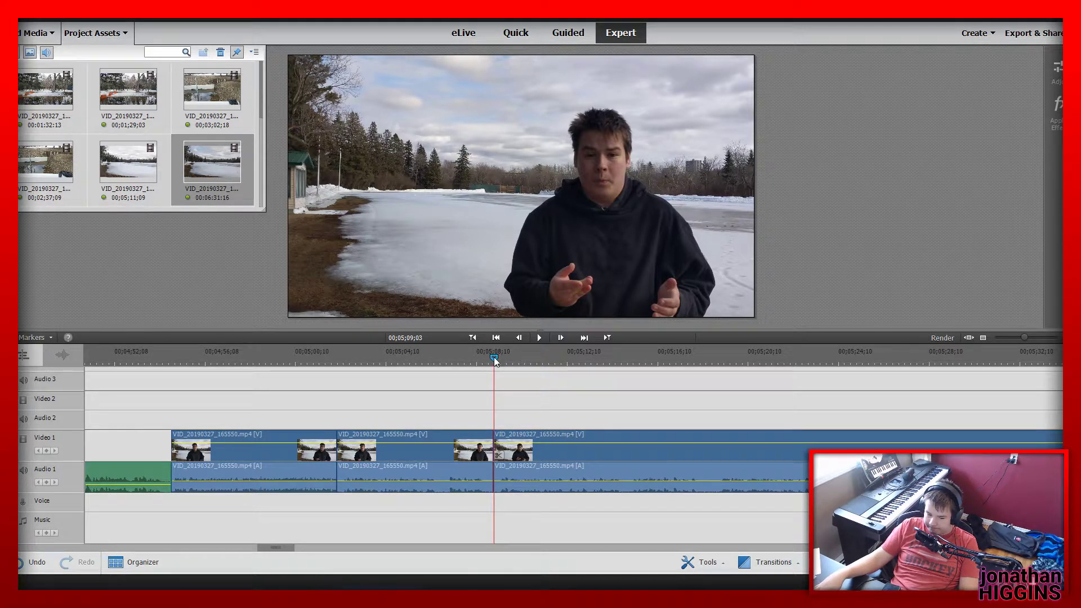
pyautogui.press('space')
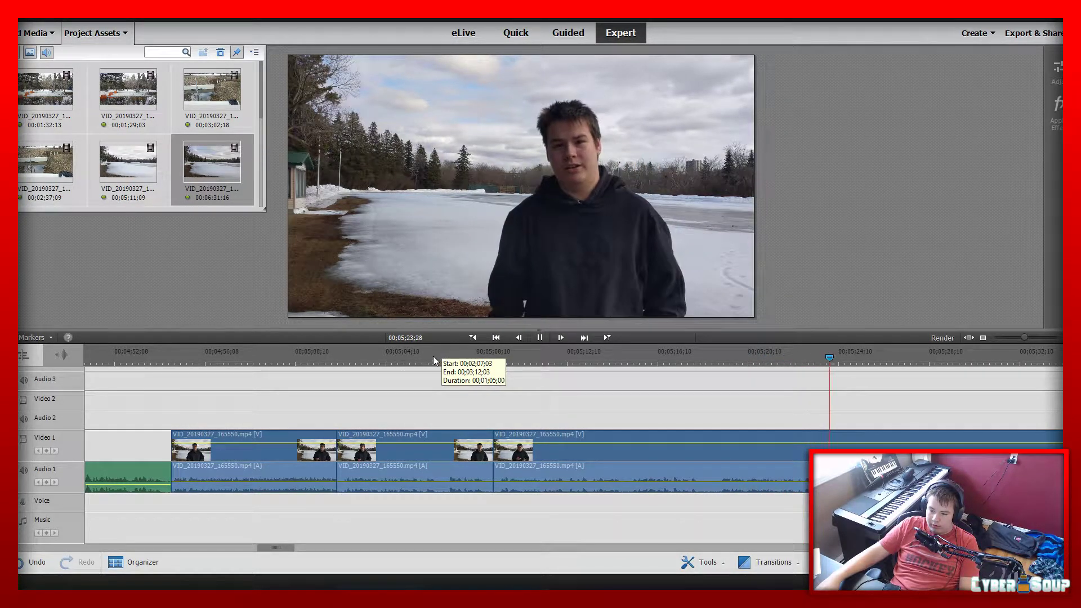
# Split the lake clip at 00;05;24;19 and trim the silent start off the piece after the cut, closing the gap
pyautogui.click(755, 429)
pyautogui.click(854, 465)
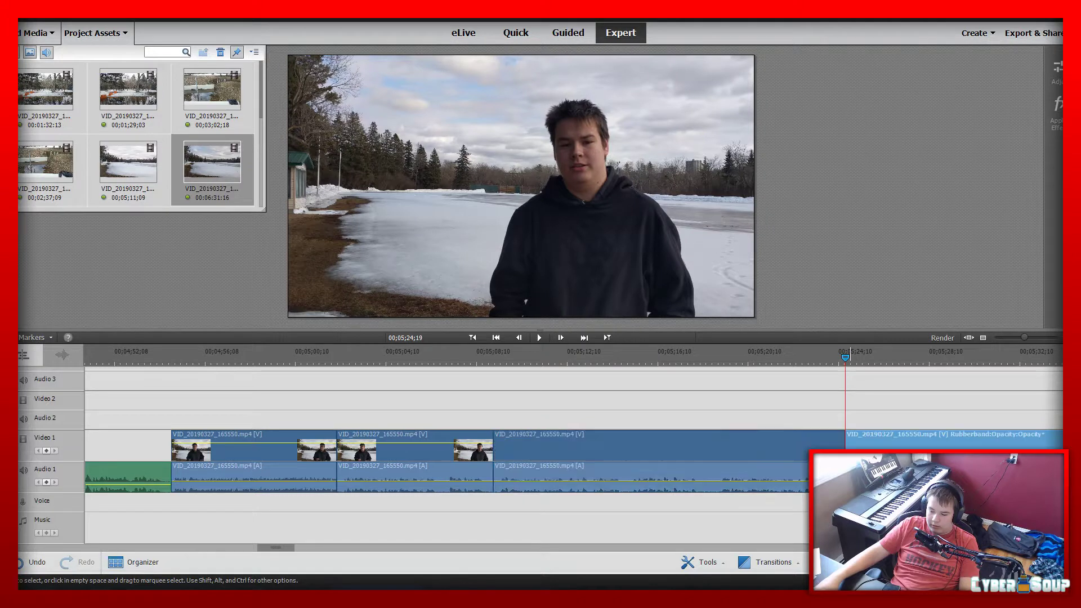
pyautogui.click(510, 444)
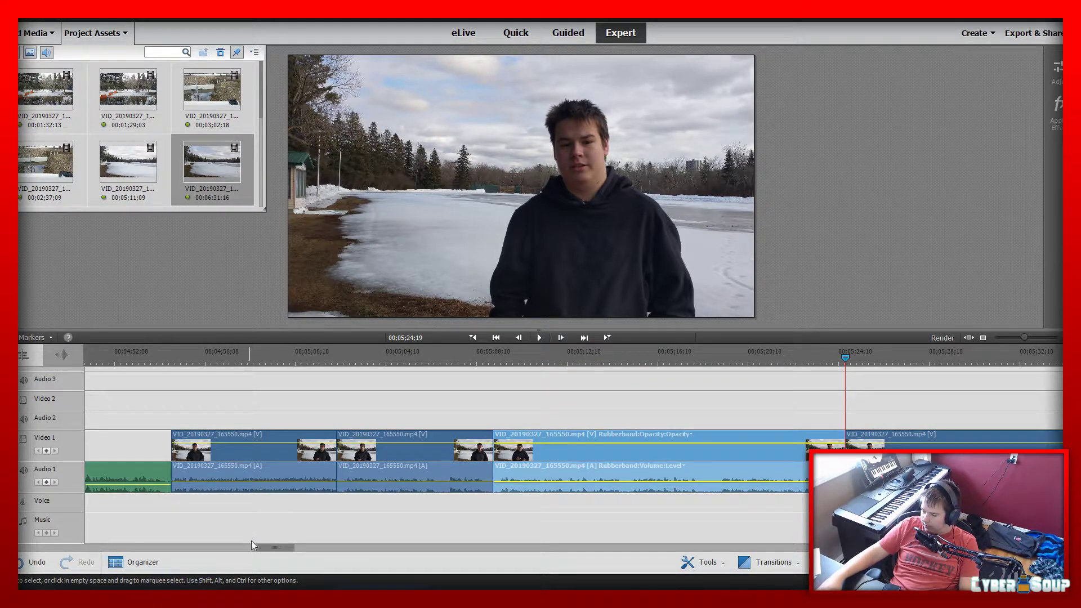
pyautogui.moveTo(263, 546); pyautogui.dragTo(277, 546)
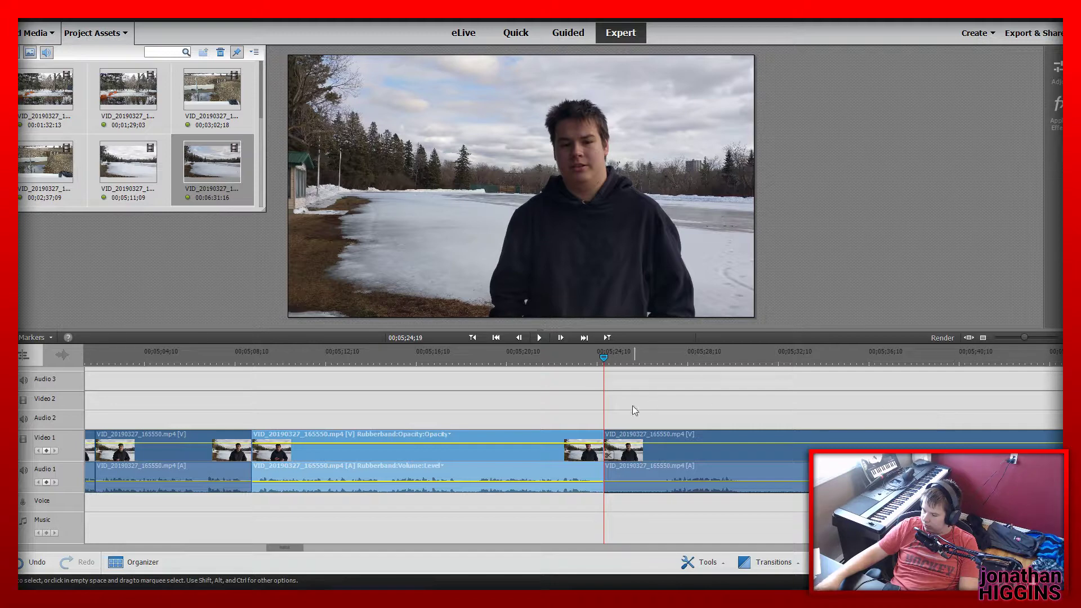
pyautogui.click(595, 360)
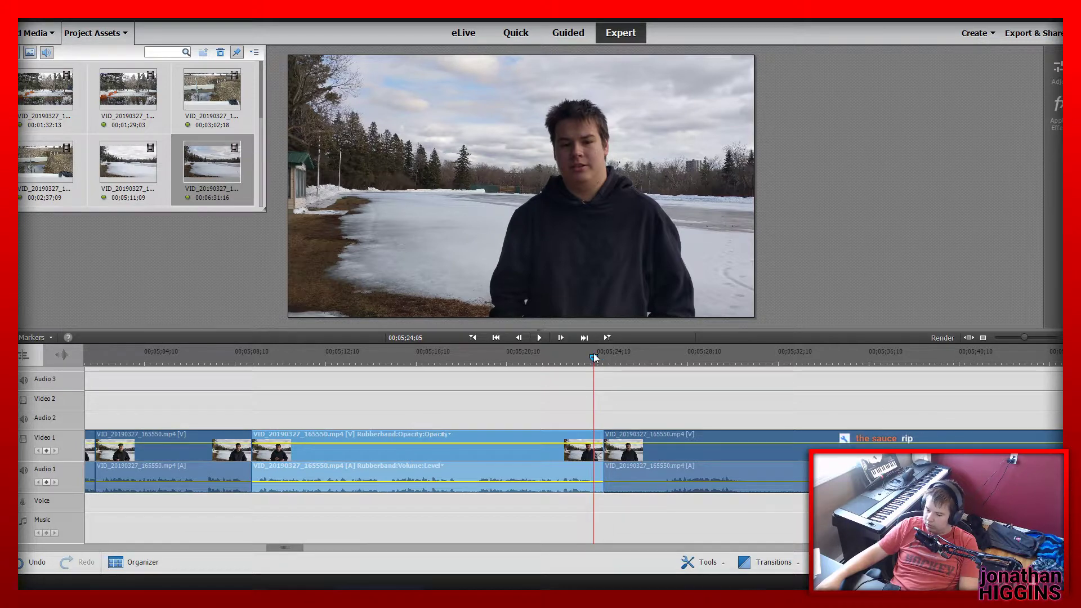
pyautogui.click(607, 451)
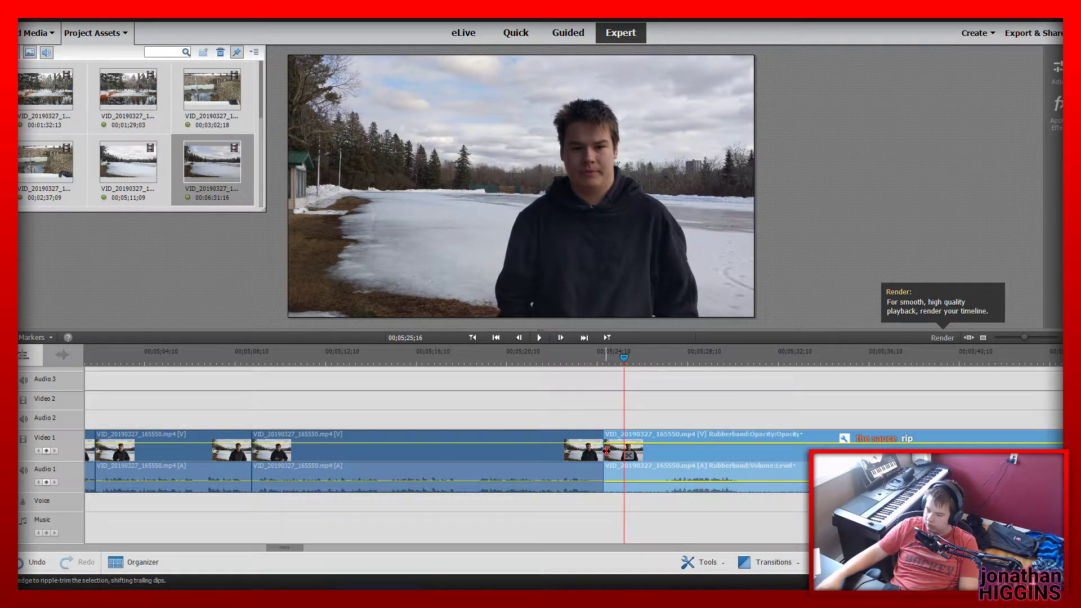
pyautogui.moveTo(607, 450); pyautogui.dragTo(661, 452)
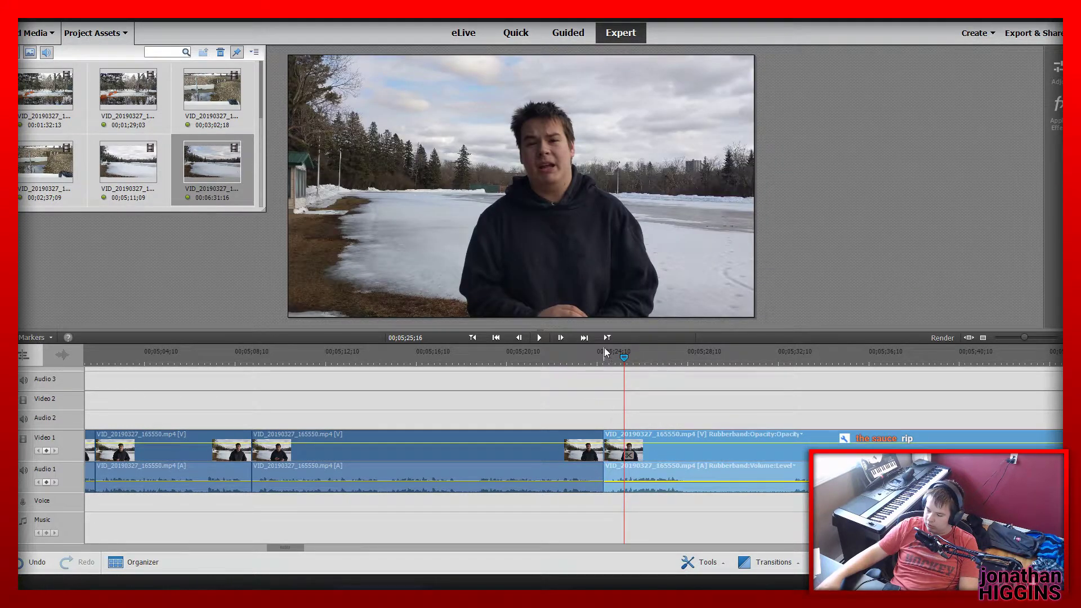
# Play across the join at 00;05;24;19 and split the lake clip at 00;05;28;16
pyautogui.click(605, 352)
pyautogui.press('space')
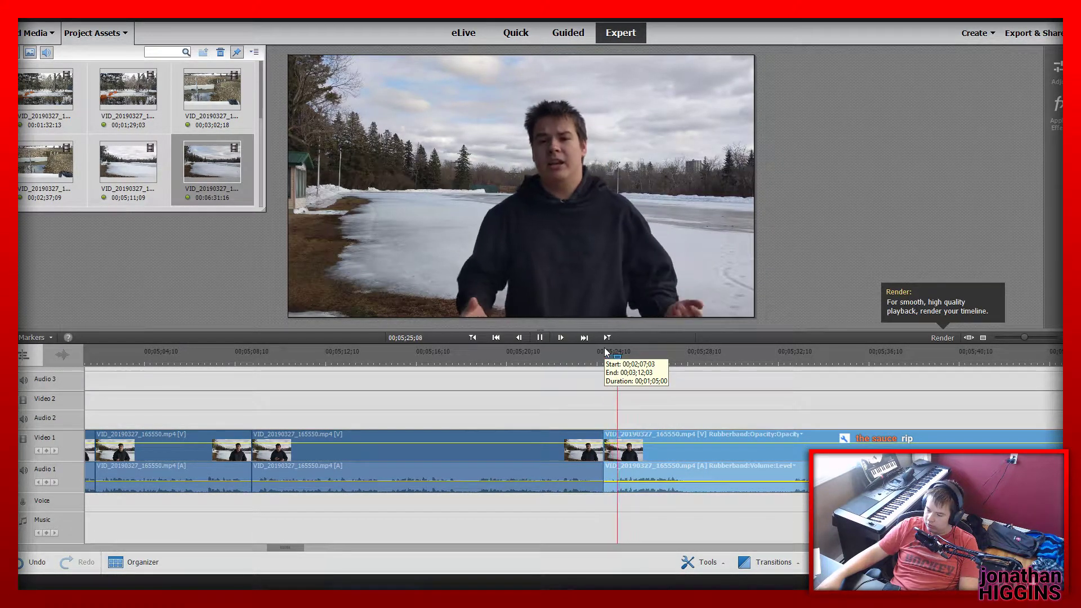
pyautogui.click(539, 338)
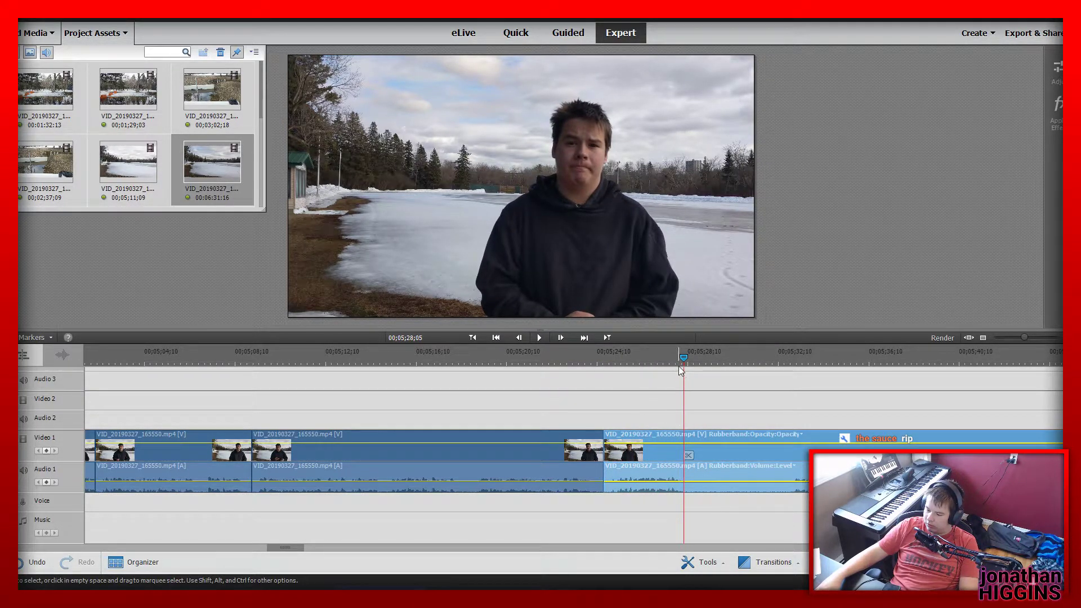
pyautogui.moveTo(685, 360); pyautogui.dragTo(692, 360)
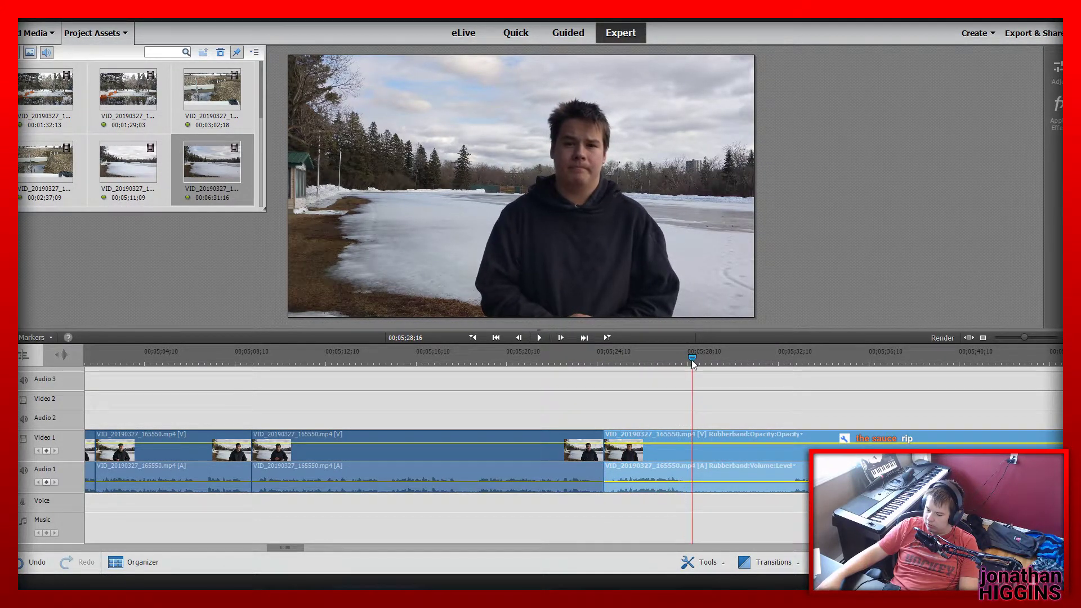
pyautogui.click(700, 455)
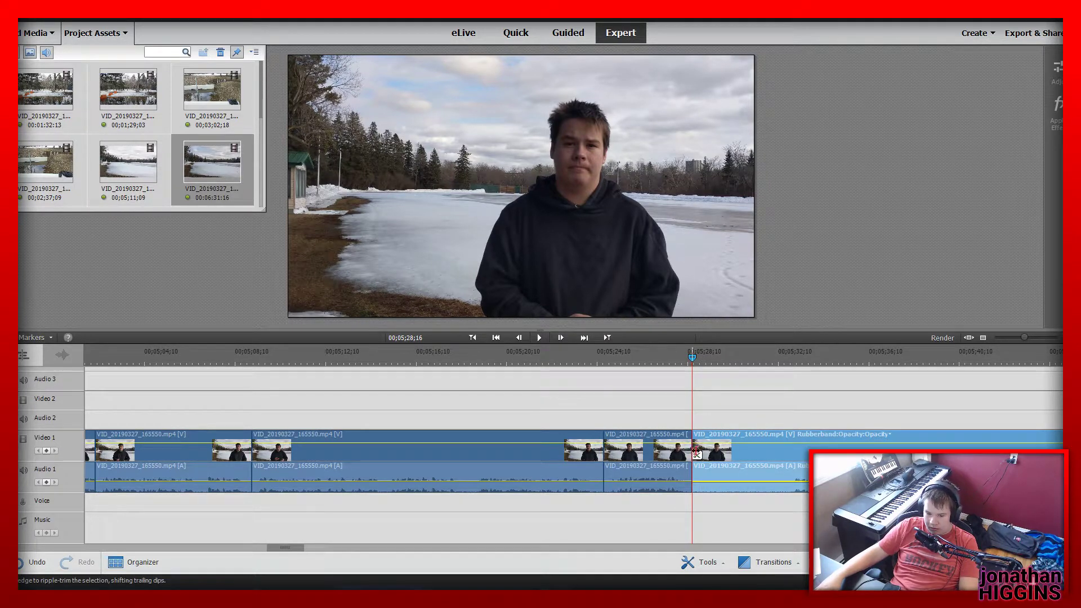
# Play on from 00;05;28;16, split the lake clip at 00;05;32;25 and delete the piece between the two cuts
pyautogui.press('space')
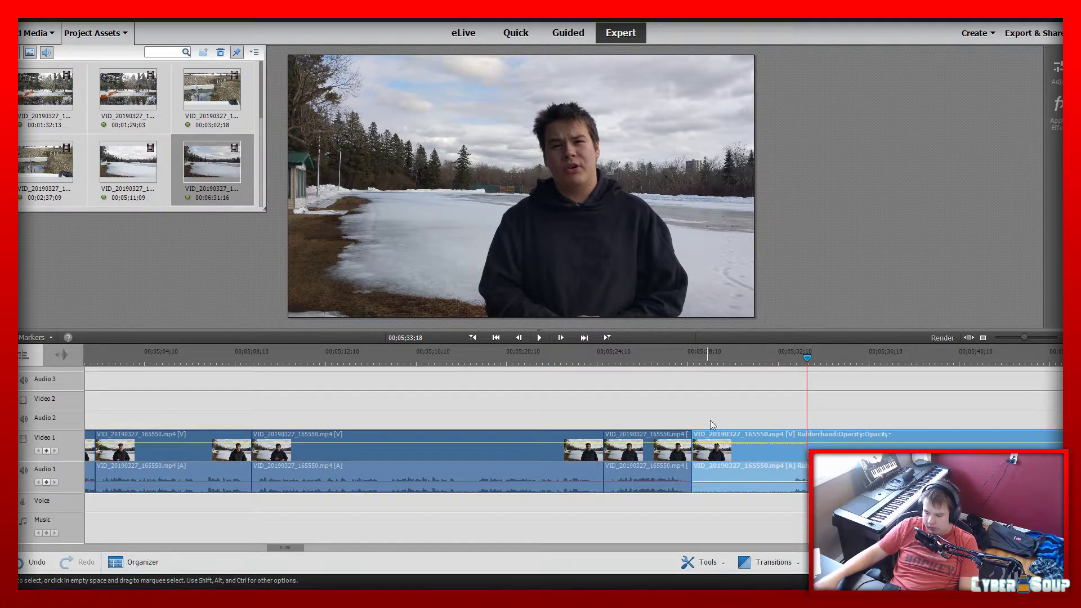
pyautogui.press('space')
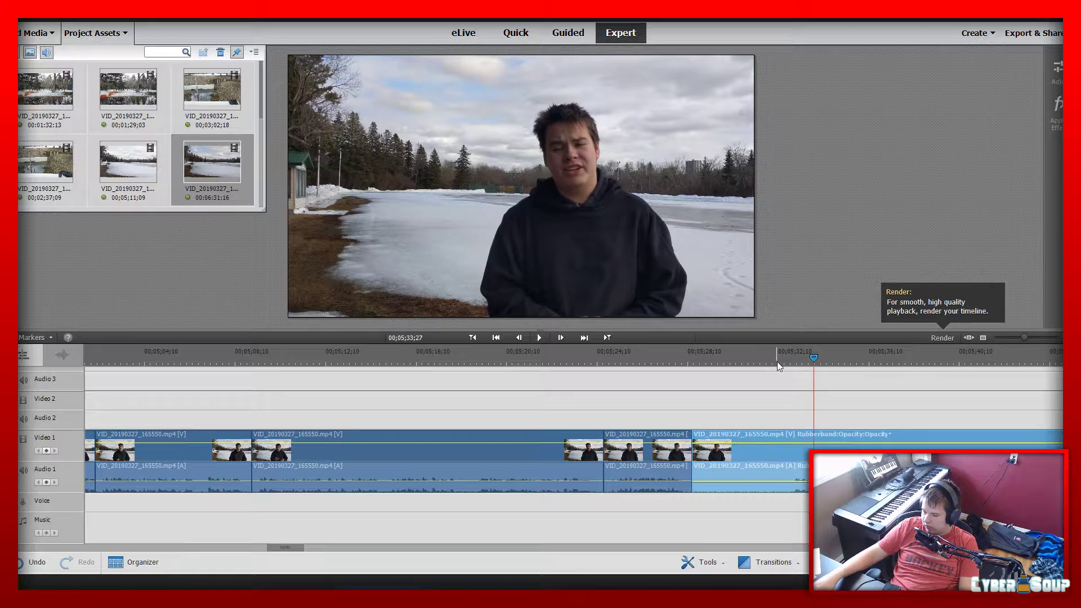
pyautogui.click(790, 359)
pyautogui.click(795, 455)
pyautogui.click(758, 453)
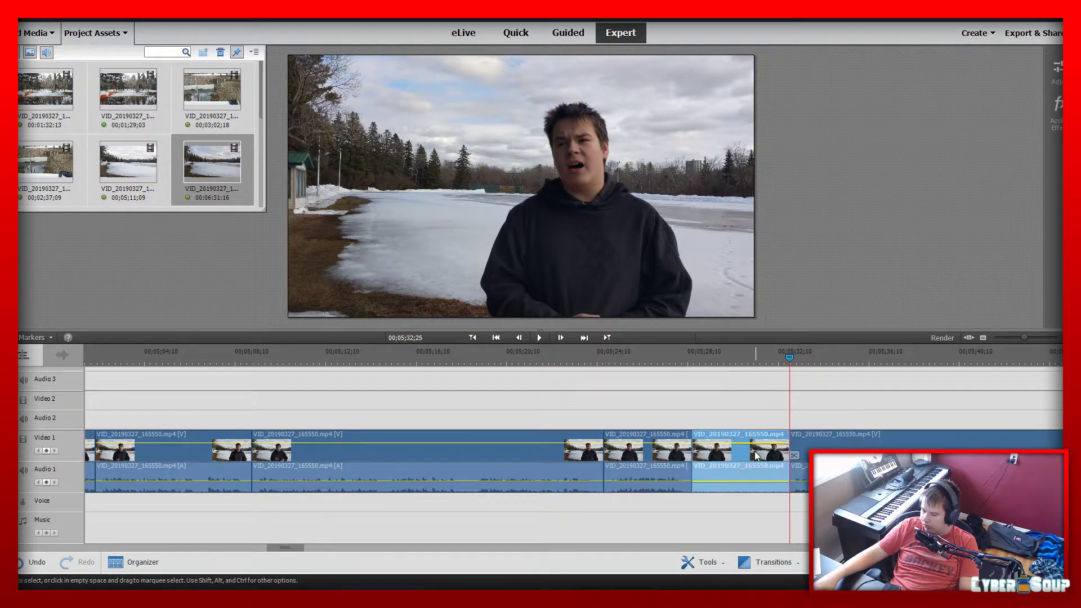
pyautogui.press('Delete')
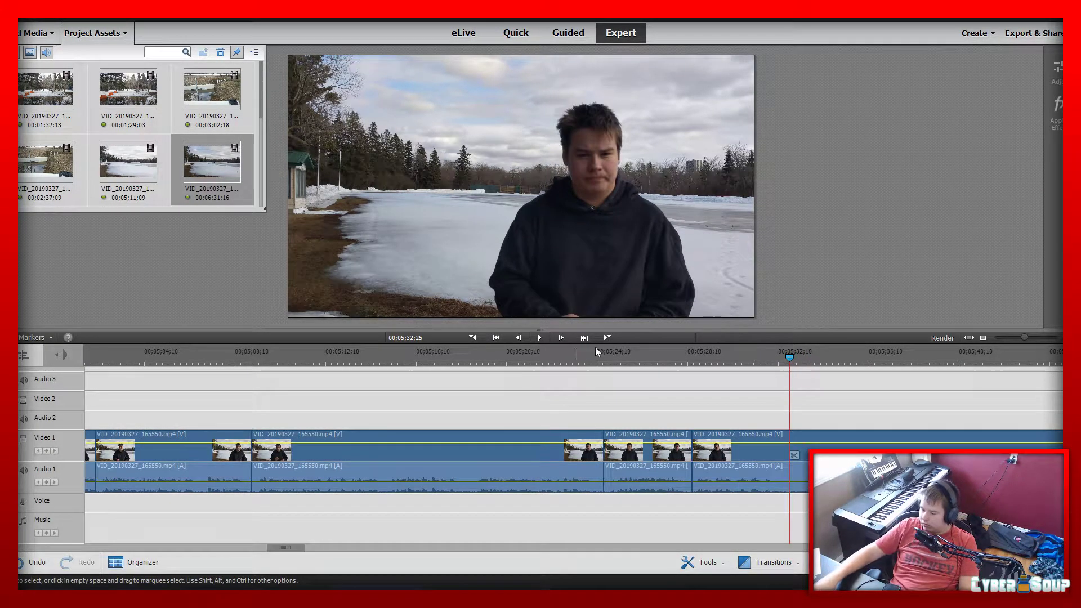
# Play across the join at 00;05;28;16 and split the lake clip shortly after 00;05;32;07, where the speaking stops
pyautogui.press('space')
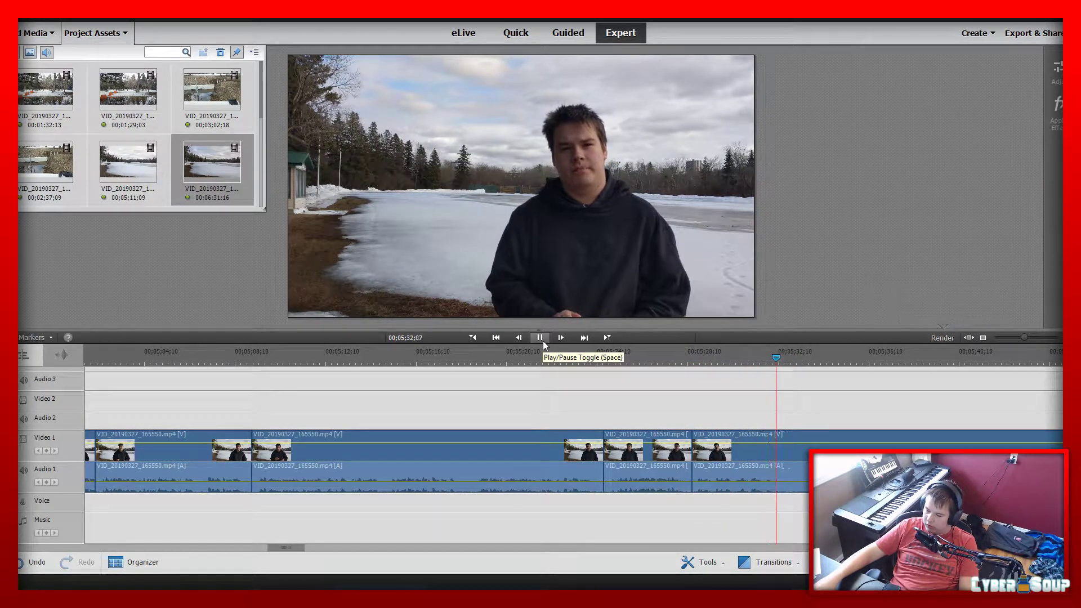
pyautogui.click(725, 465)
pyautogui.click(789, 455)
# Review the footage after the latest cut, split it at 00;05;35;06 and delete the piece between the two cuts
pyautogui.press('space')
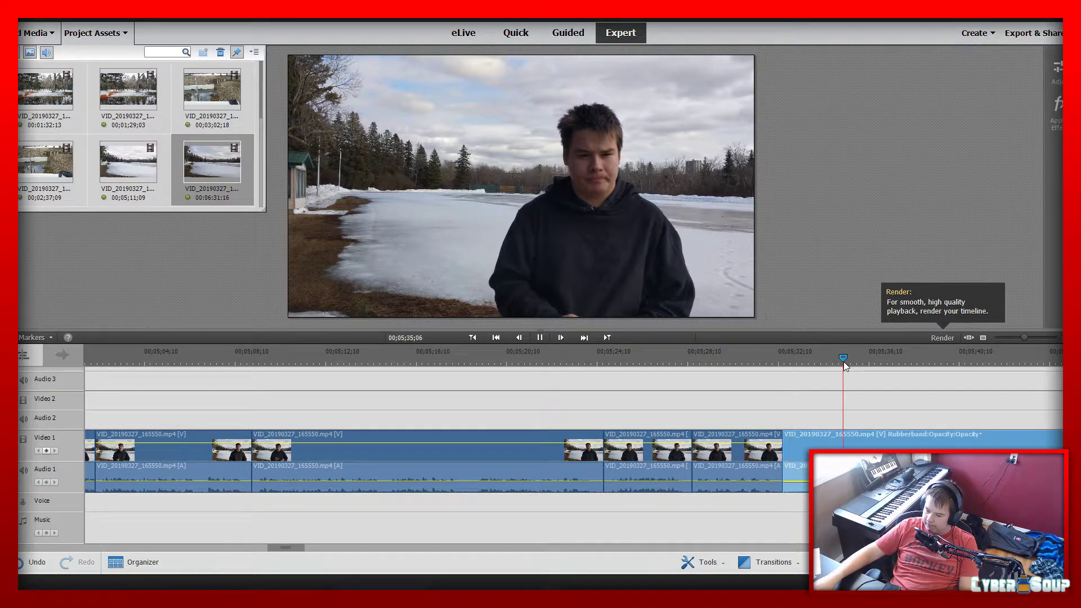
pyautogui.click(844, 357)
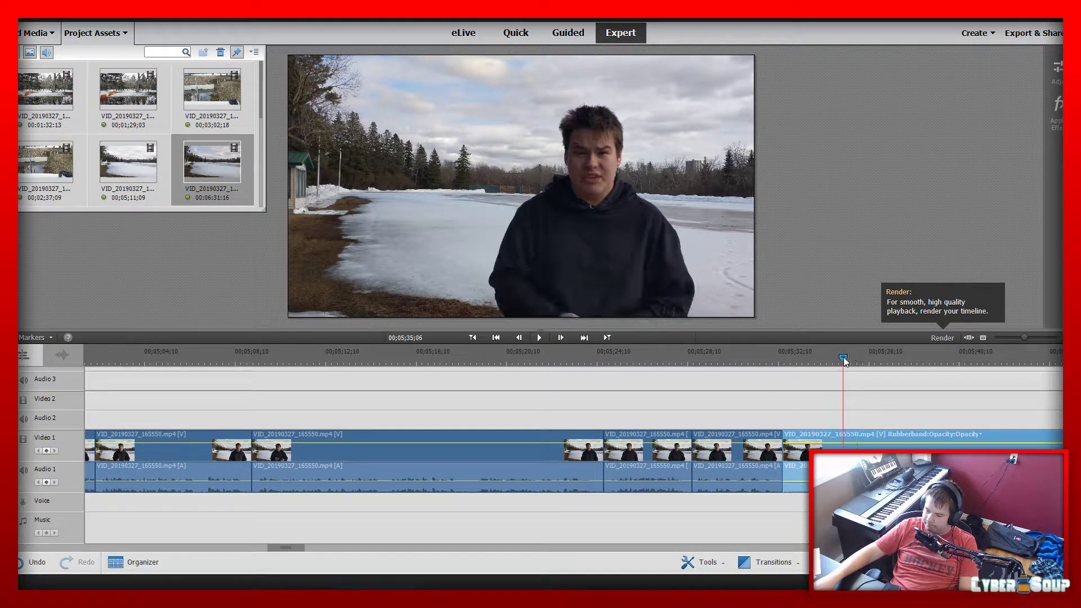
pyautogui.click(843, 450)
pyautogui.click(782, 455)
pyautogui.click(804, 453)
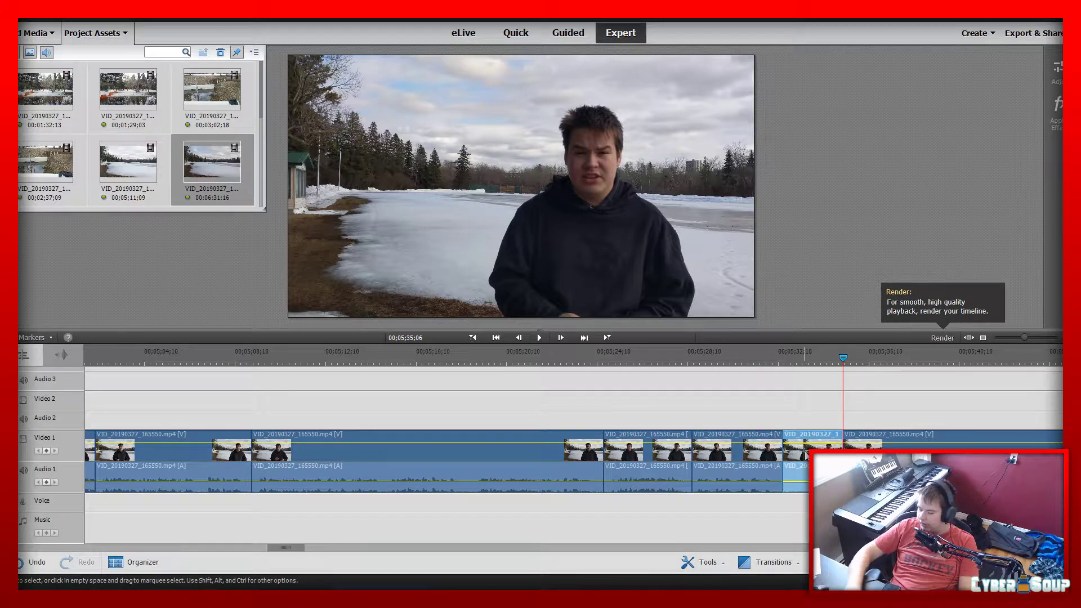
pyautogui.press('Delete')
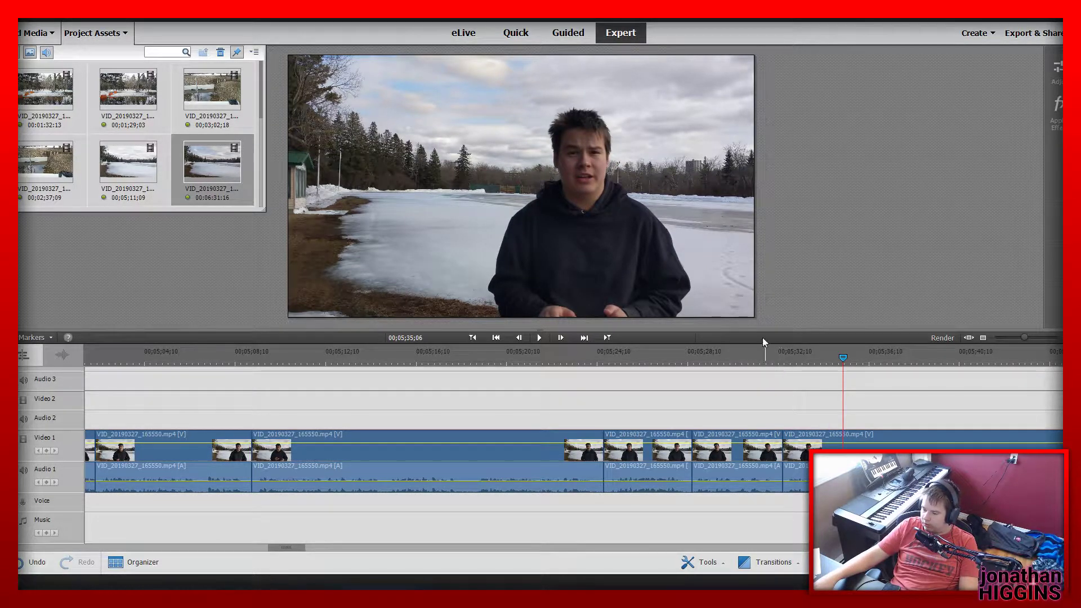
# Play across the newest join and split the lake clip at 00;05;37;18
pyautogui.click(761, 352)
pyautogui.press('space')
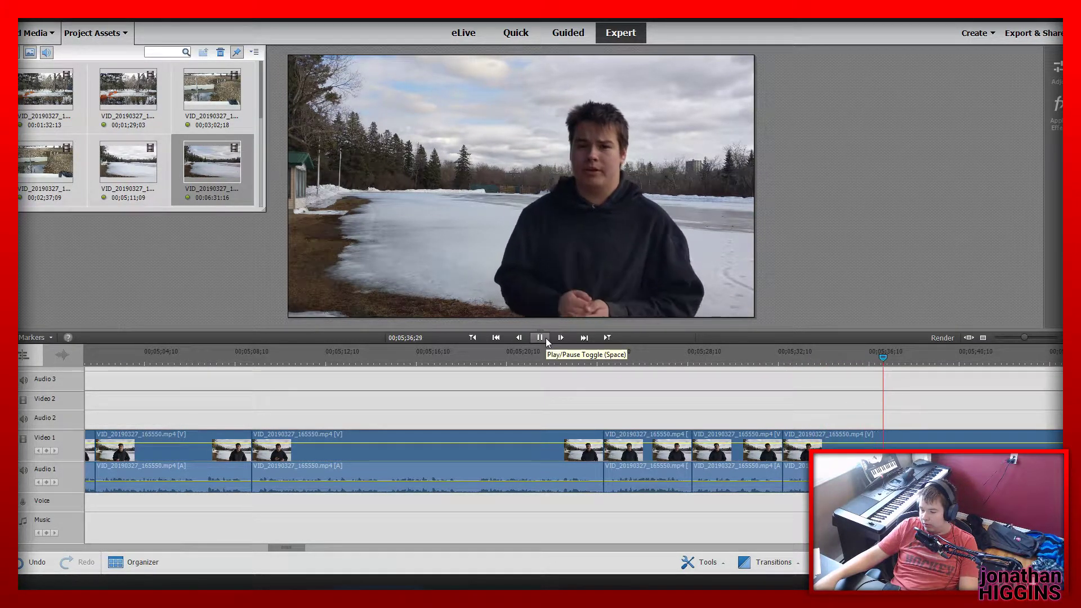
pyautogui.click(825, 432)
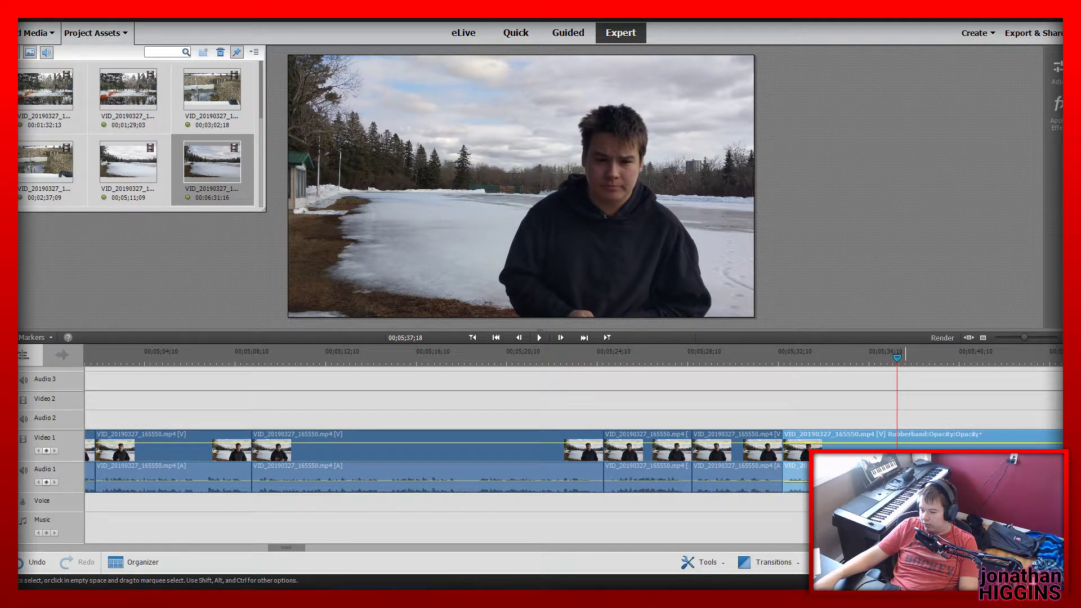
pyautogui.hotkey('ctrl', 'k')
# Split the lake clip at 00;05;43;29 and delete the piece between 00;05;37;18 and that cut
pyautogui.moveTo(296, 551); pyautogui.dragTo(320, 547)
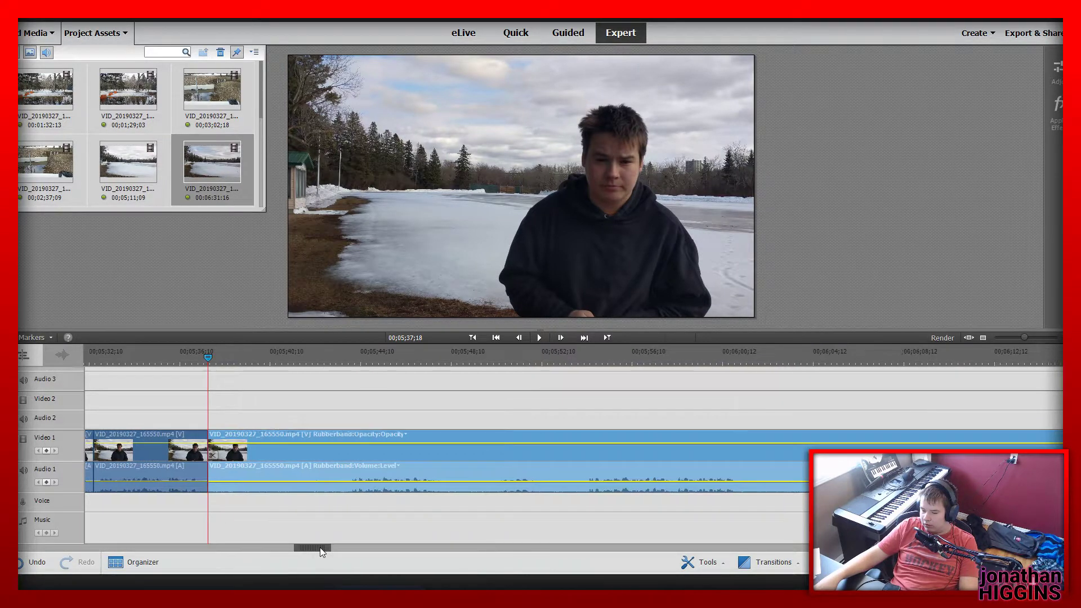
pyautogui.click(490, 360)
pyautogui.moveTo(491, 360); pyautogui.dragTo(517, 363)
pyautogui.click(522, 455)
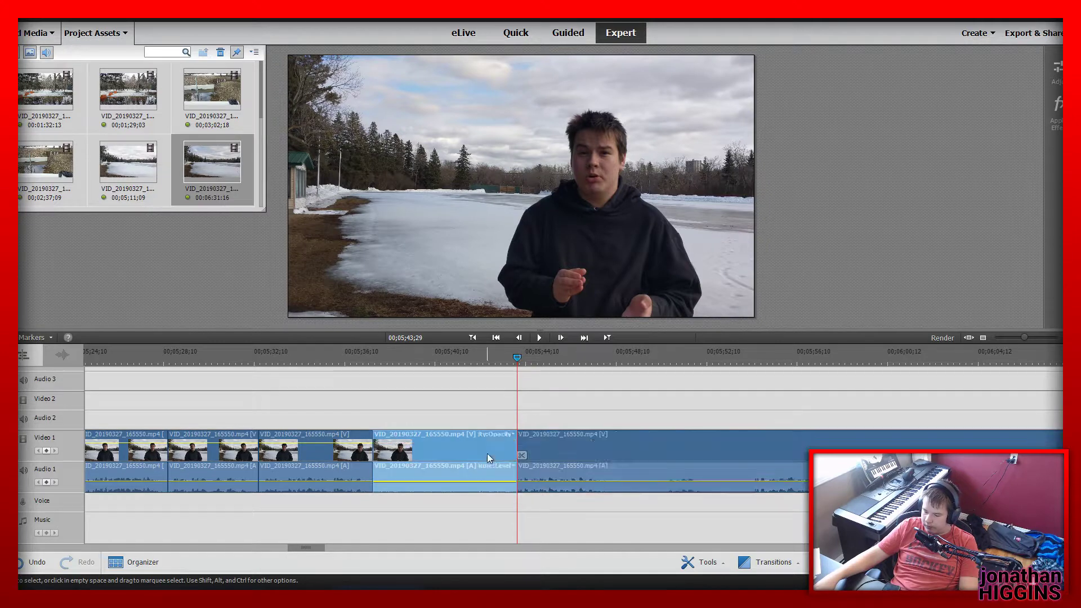
# Play across the join at 00;05;37;18, trim the end of the piece before it slightly and replay the join
pyautogui.click(353, 359)
pyautogui.press('space')
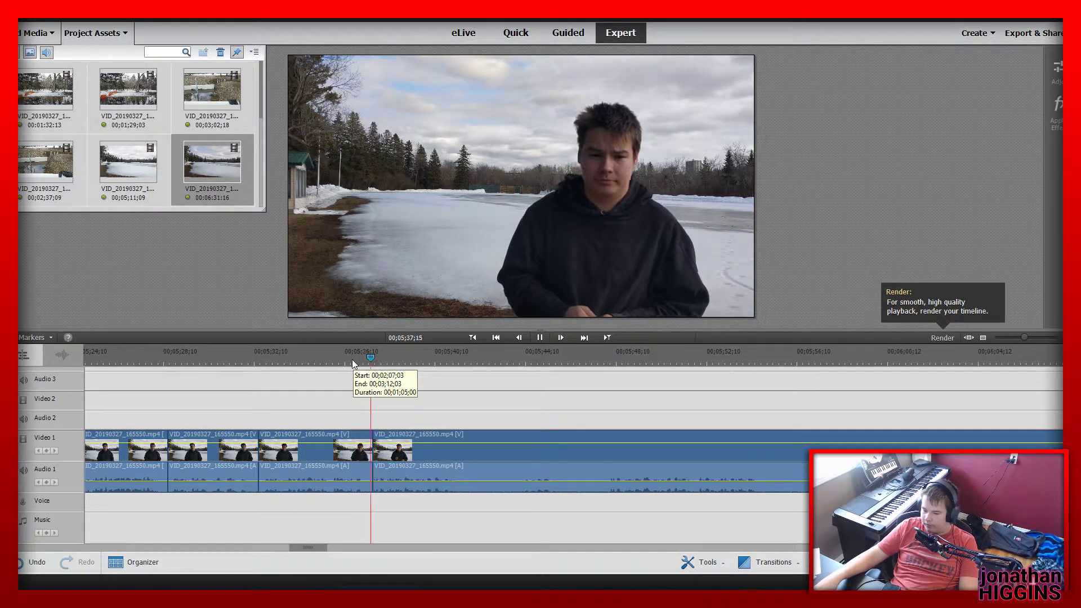
pyautogui.click(366, 454)
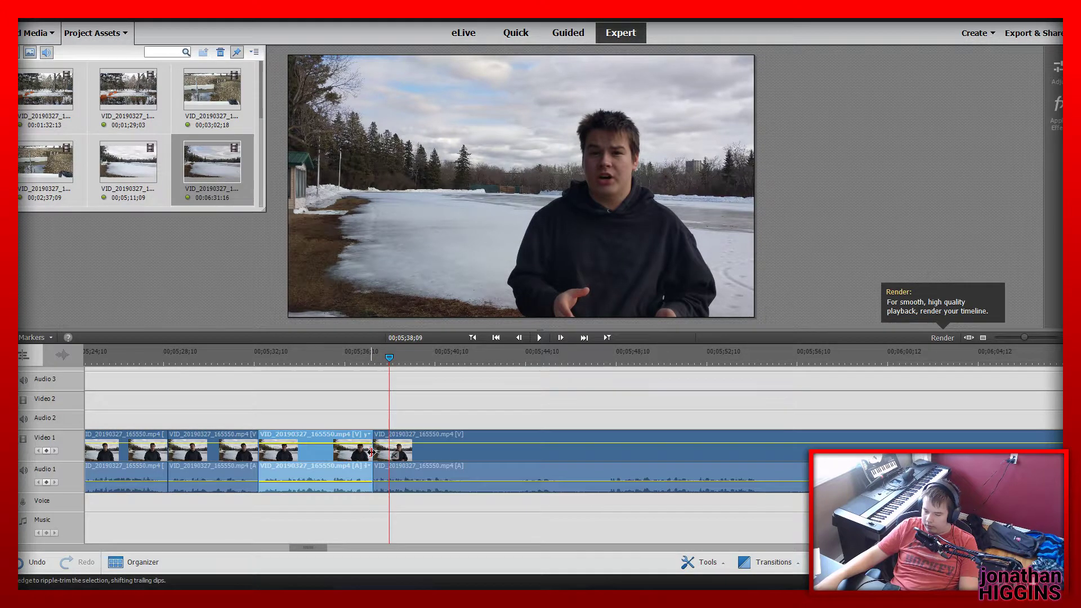
pyautogui.moveTo(371, 453); pyautogui.dragTo(368, 452)
pyautogui.click(357, 376)
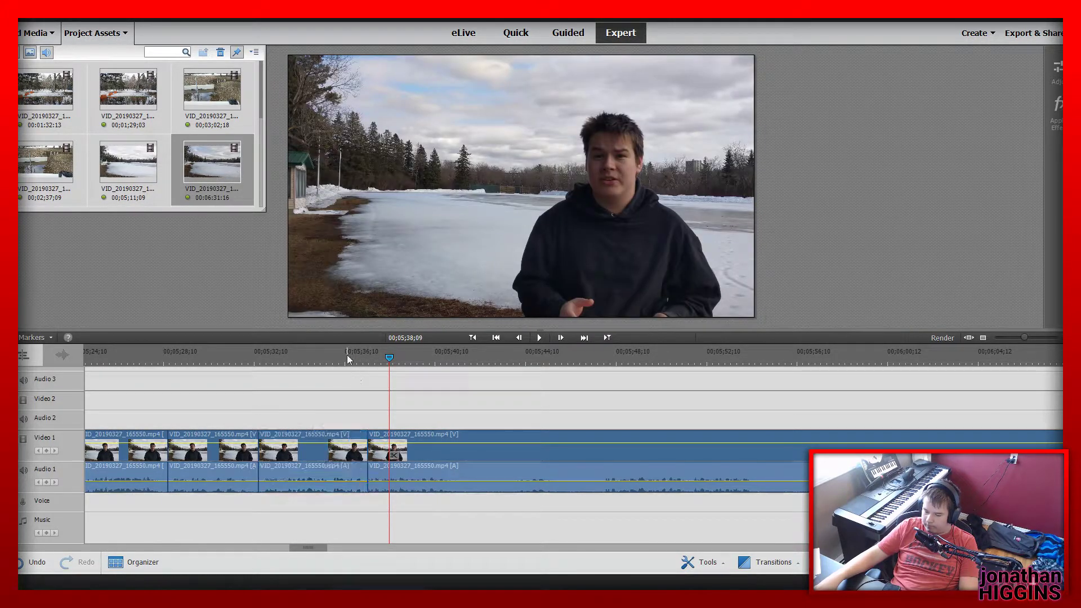
pyautogui.click(347, 356)
pyautogui.press('space')
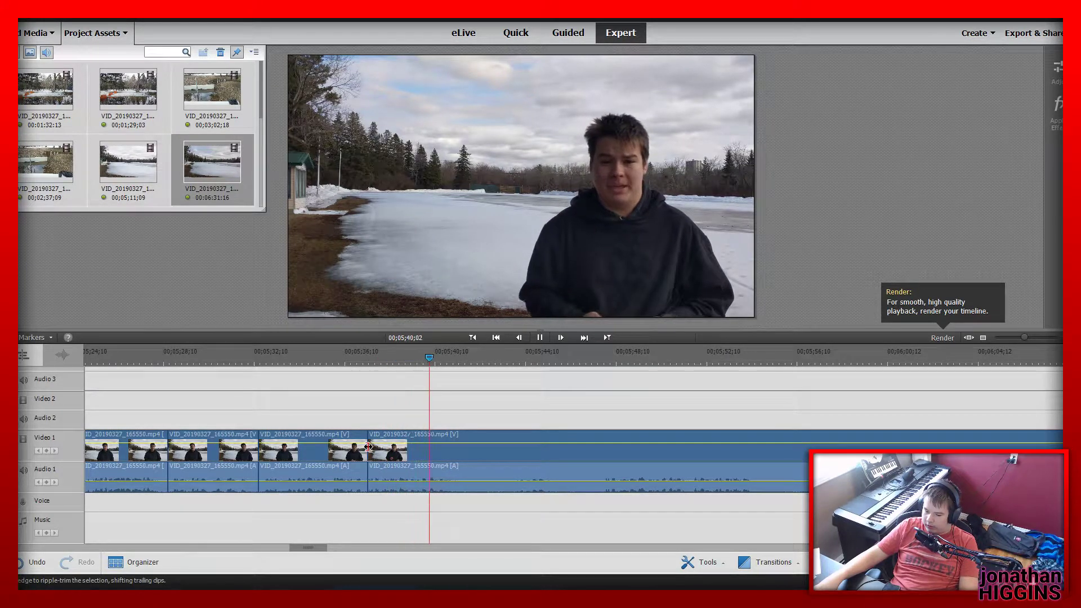
# Split the lake clip at 00;05;41;19 and 00;05;47;26 and delete the piece between the two cuts
pyautogui.click(490, 487)
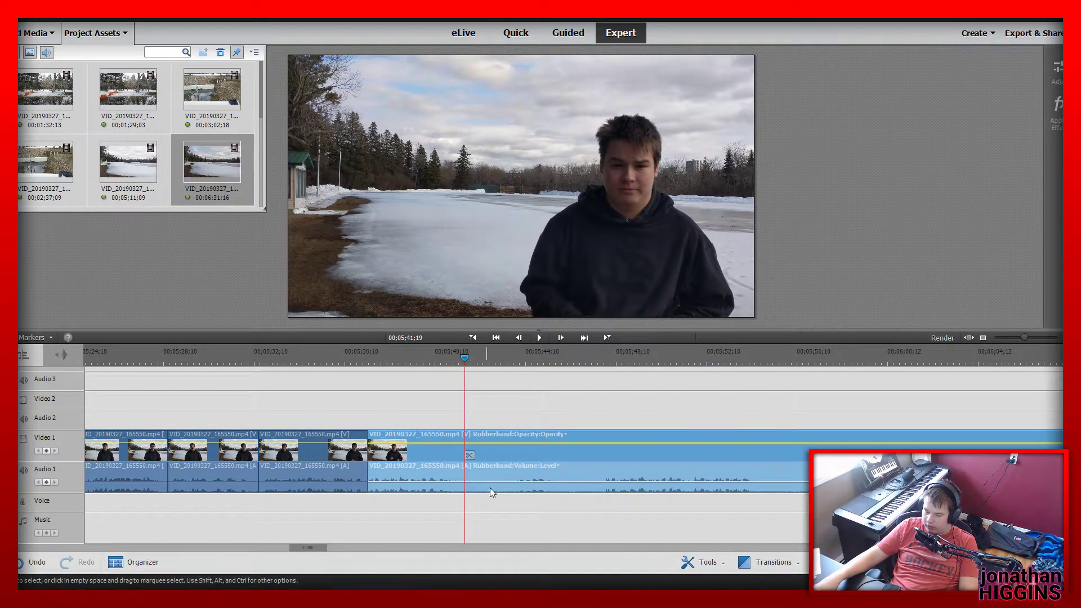
pyautogui.click(469, 455)
pyautogui.click(516, 356)
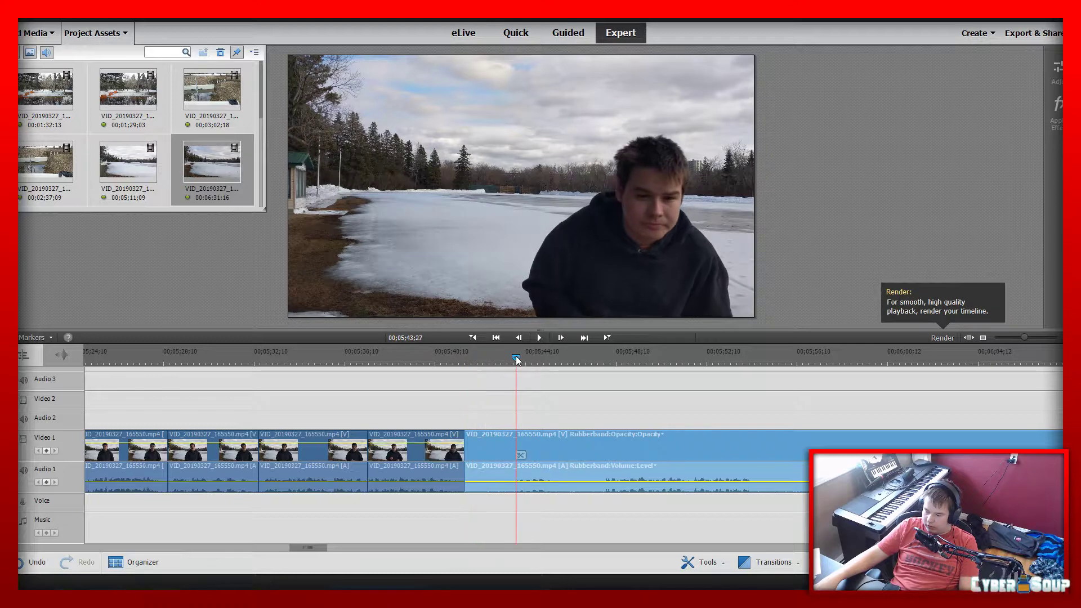
pyautogui.press('space')
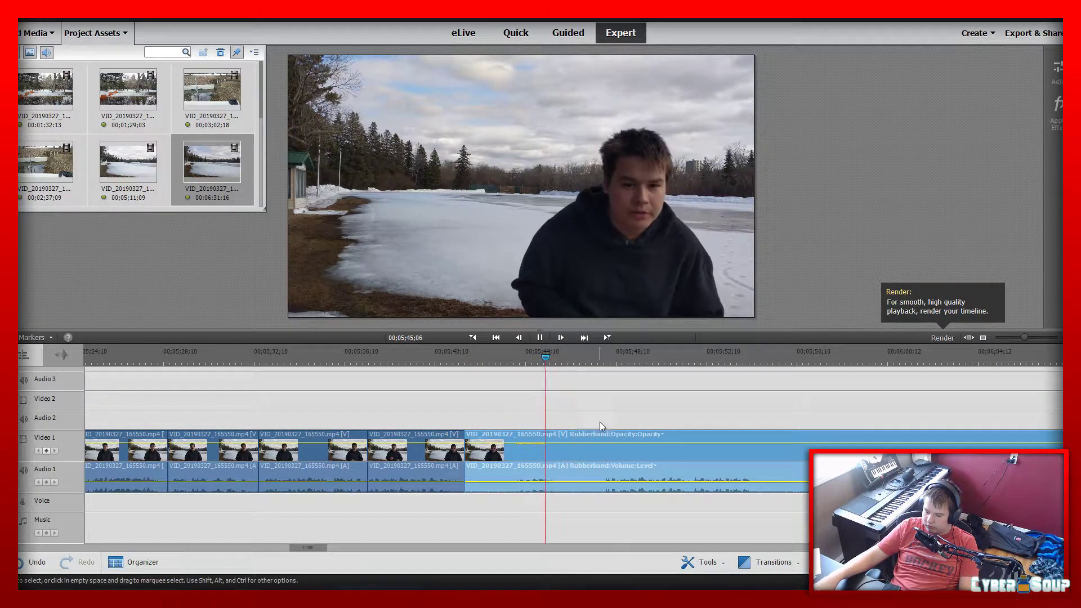
pyautogui.click(606, 362)
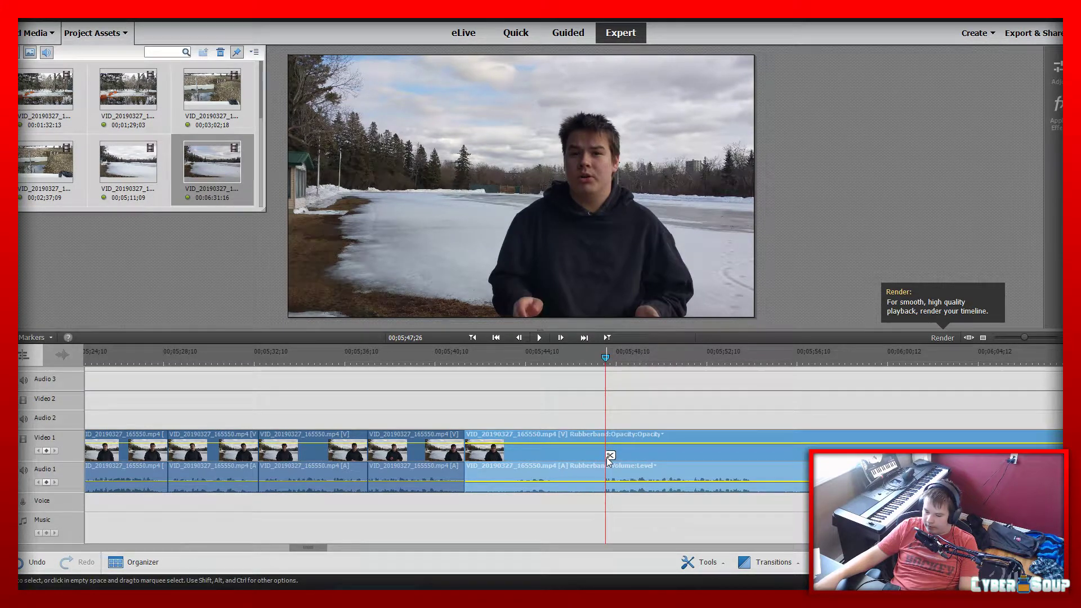
pyautogui.click(607, 456)
pyautogui.click(514, 459)
pyautogui.press('Delete')
# Delete the short lake piece that ends at 00;05;41;19 and play across the new join
pyautogui.click(419, 437)
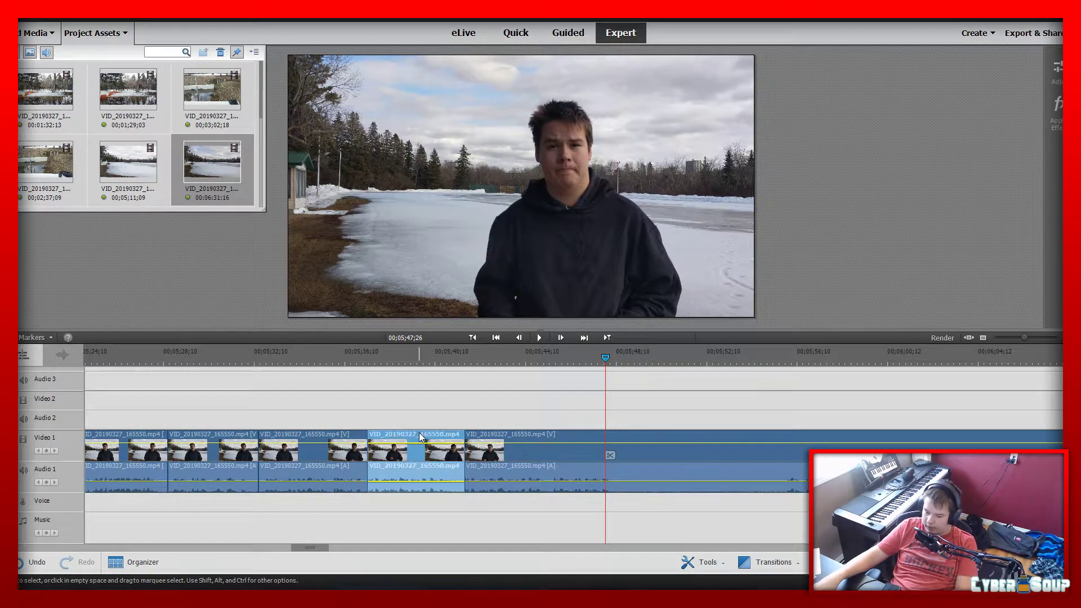
pyautogui.click(372, 357)
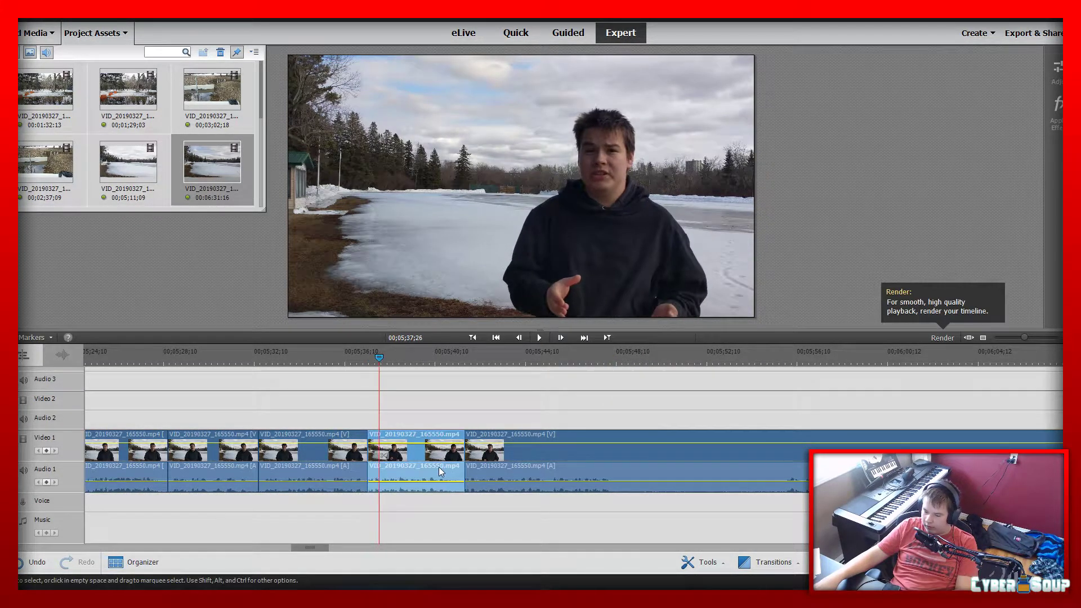
pyautogui.press('Delete')
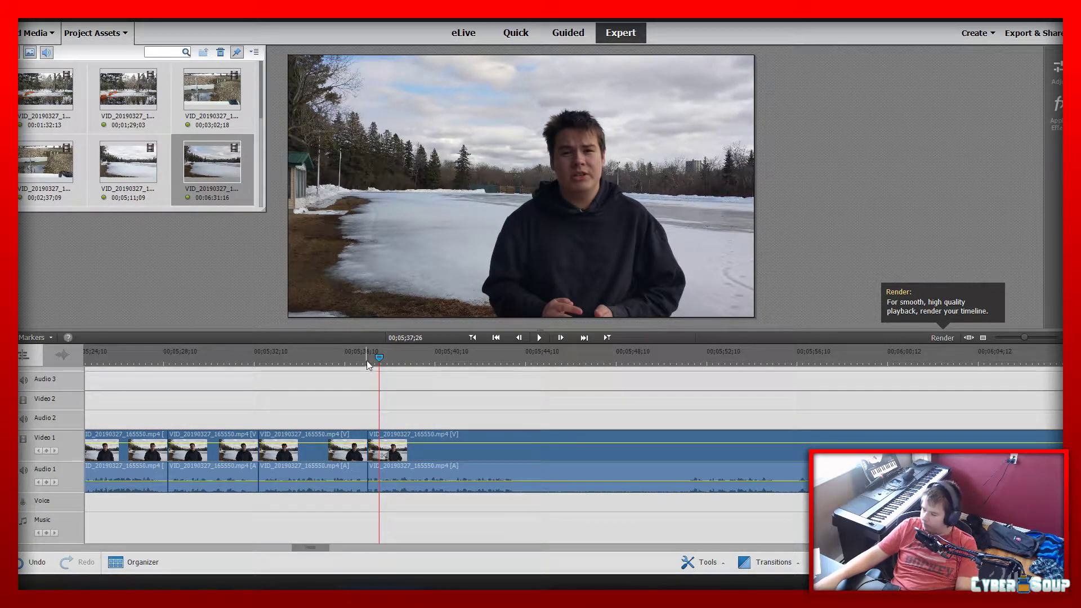
pyautogui.press('space')
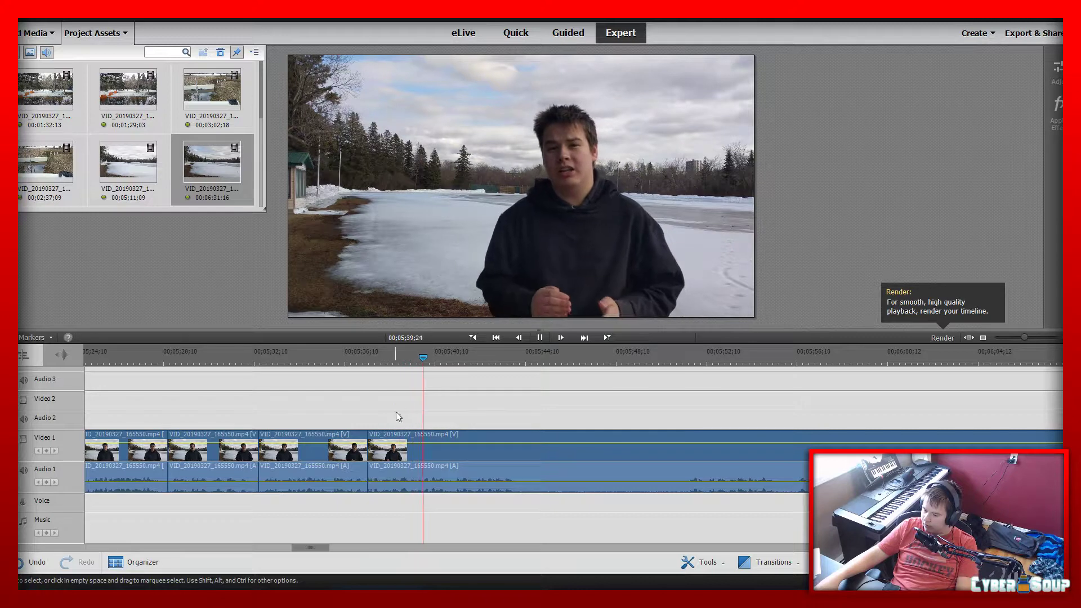
# Split the lake clip just after 00;05;43;24 and at 00;05;51;09, and delete the piece between the two cuts
pyautogui.click(532, 342)
pyautogui.click(521, 455)
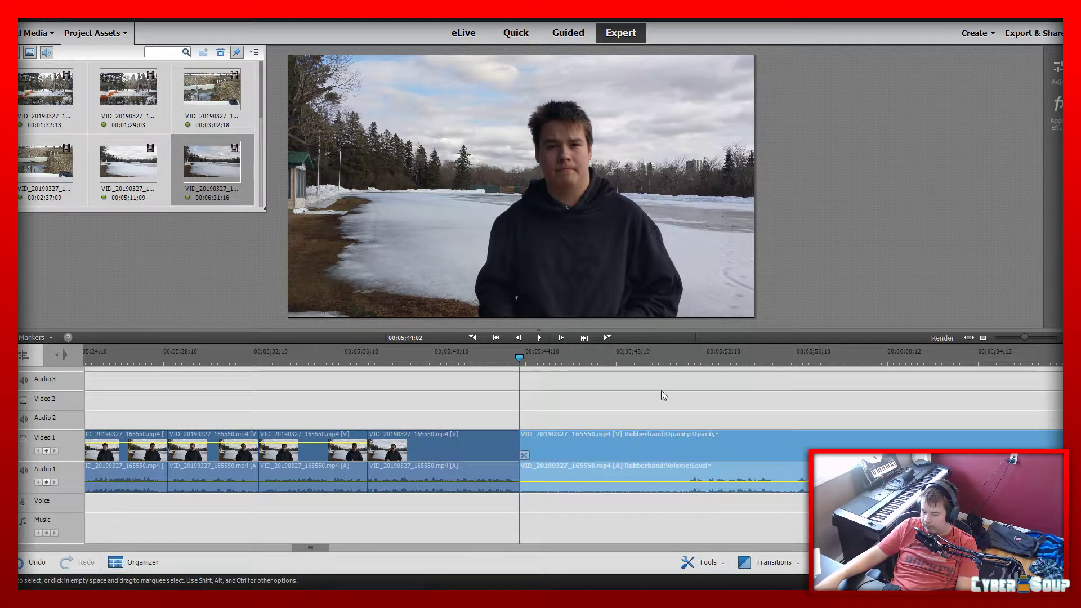
pyautogui.click(681, 349)
pyautogui.moveTo(681, 353); pyautogui.dragTo(684, 360)
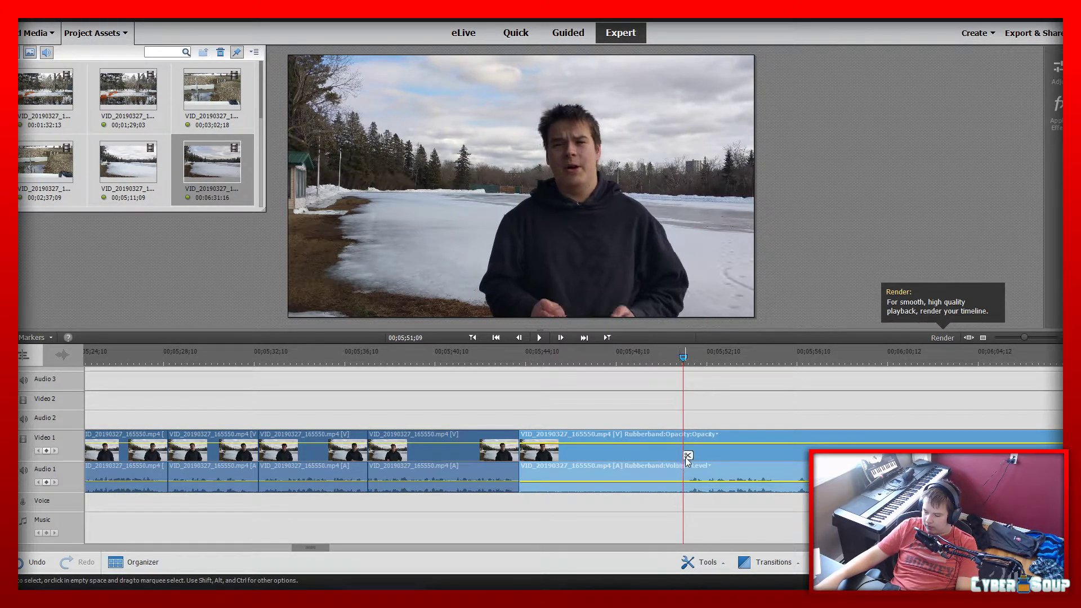
pyautogui.click(687, 455)
pyautogui.click(635, 455)
pyautogui.press('Delete')
# Play across the new join from 00;05;43;07 and split the lake clip at 00;05;49;26
pyautogui.click(501, 352)
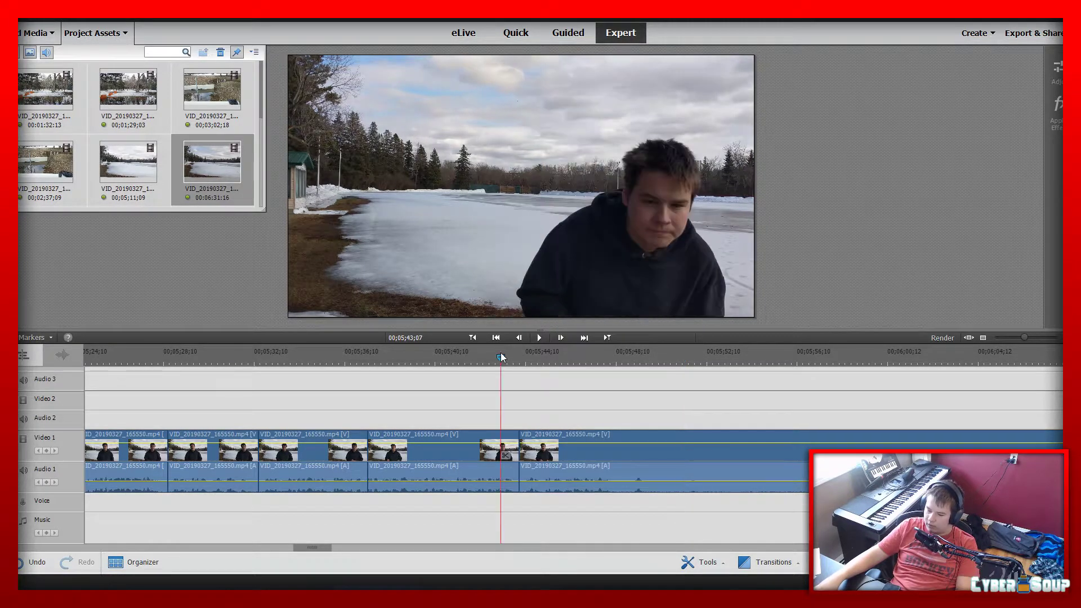
pyautogui.press('space')
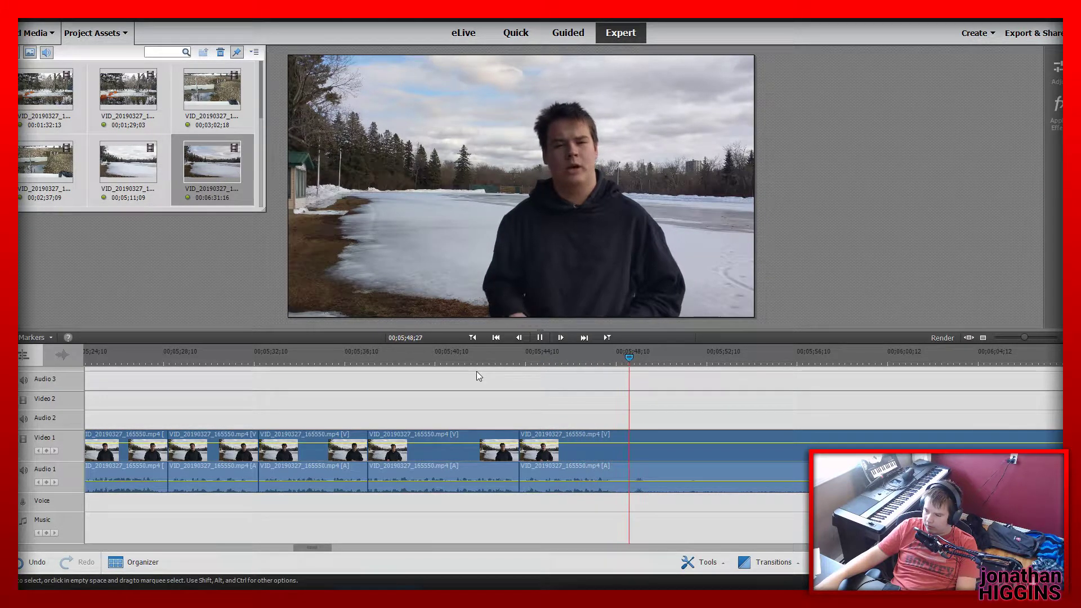
pyautogui.click(669, 459)
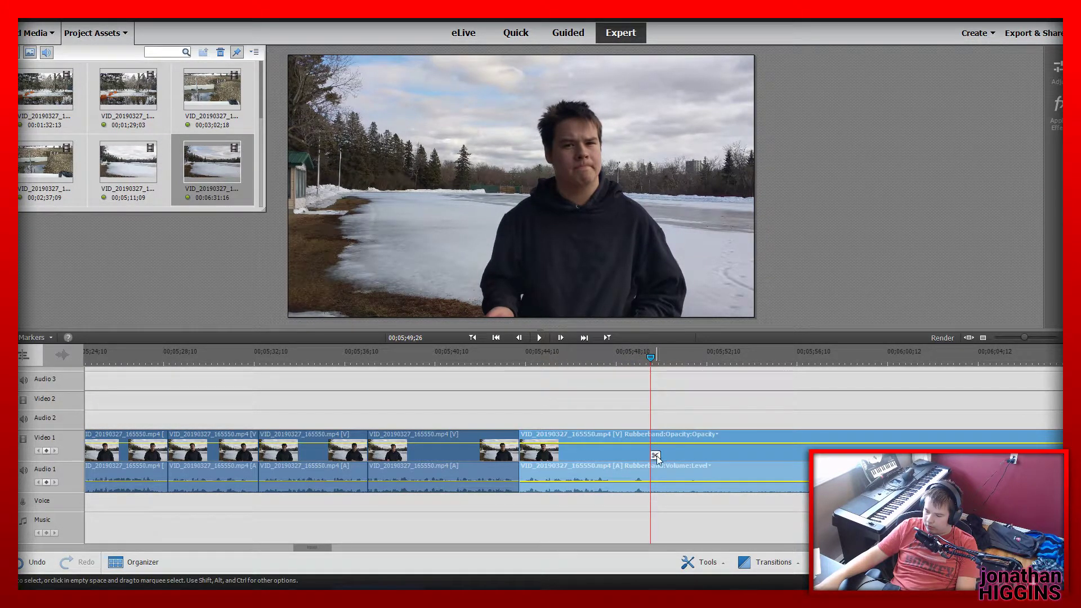
pyautogui.click(656, 455)
pyautogui.press('space')
pyautogui.rightClick(656, 455)
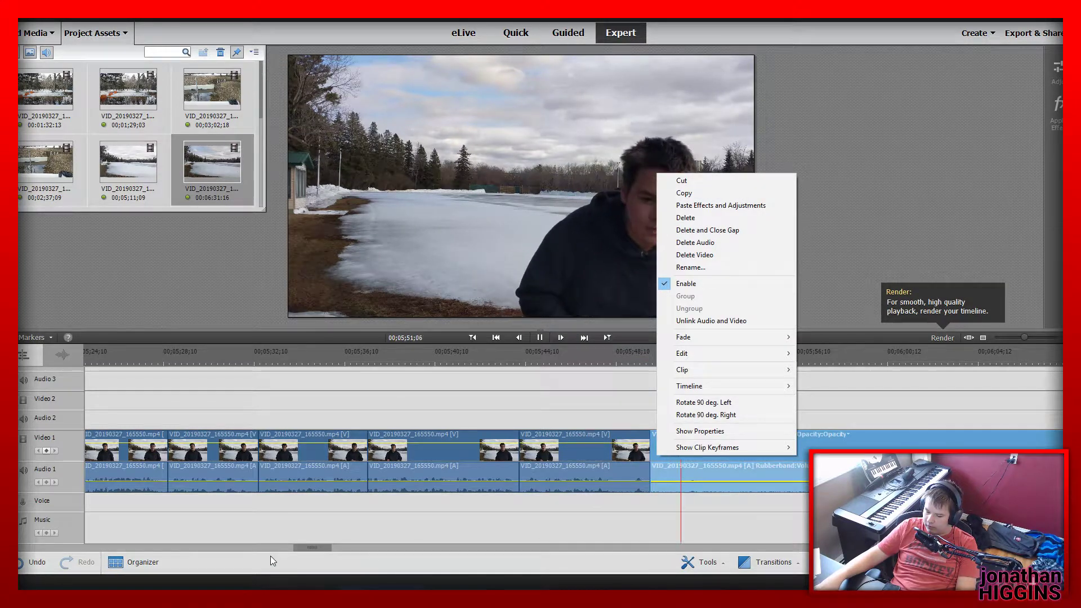
# Split the lake clip at 00;06;04;00 and delete the piece between 00;05;49;26 and that cut
pyautogui.click(303, 548)
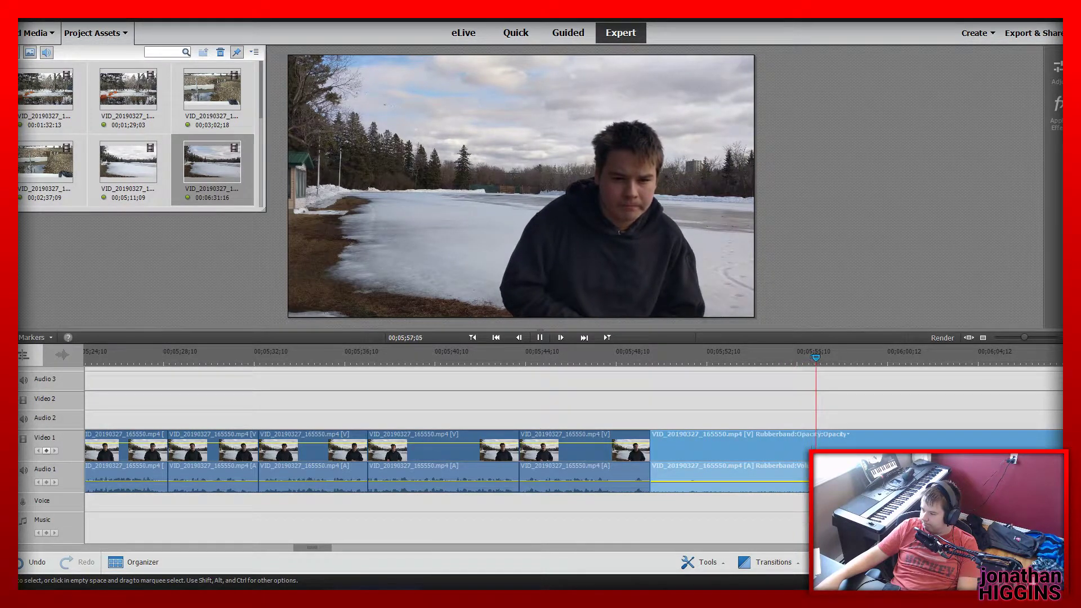
pyautogui.click(936, 352)
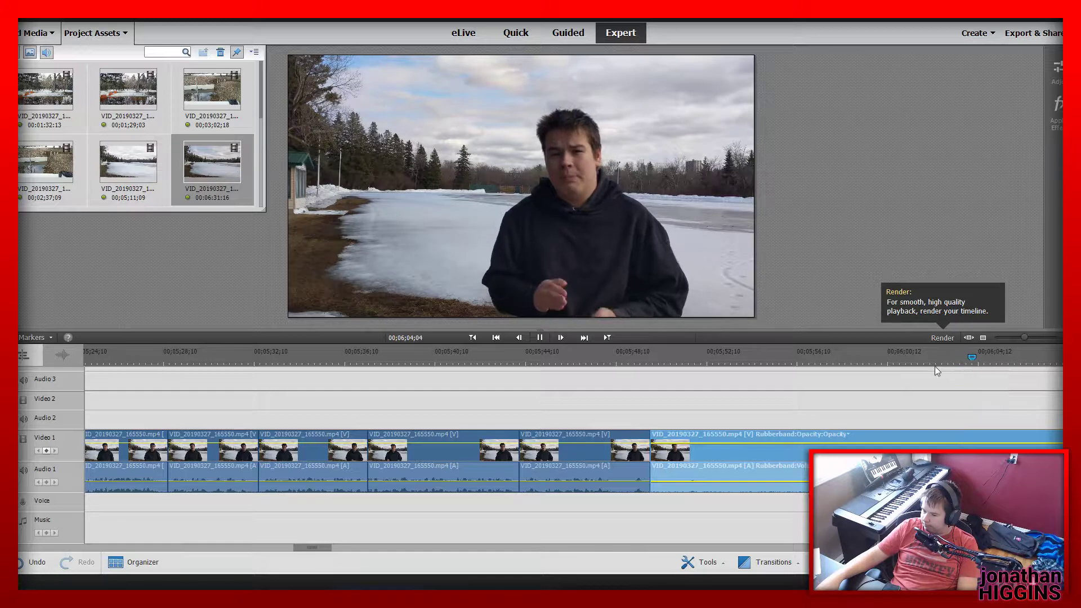
pyautogui.press('space')
pyautogui.moveTo(962, 354); pyautogui.dragTo(970, 353)
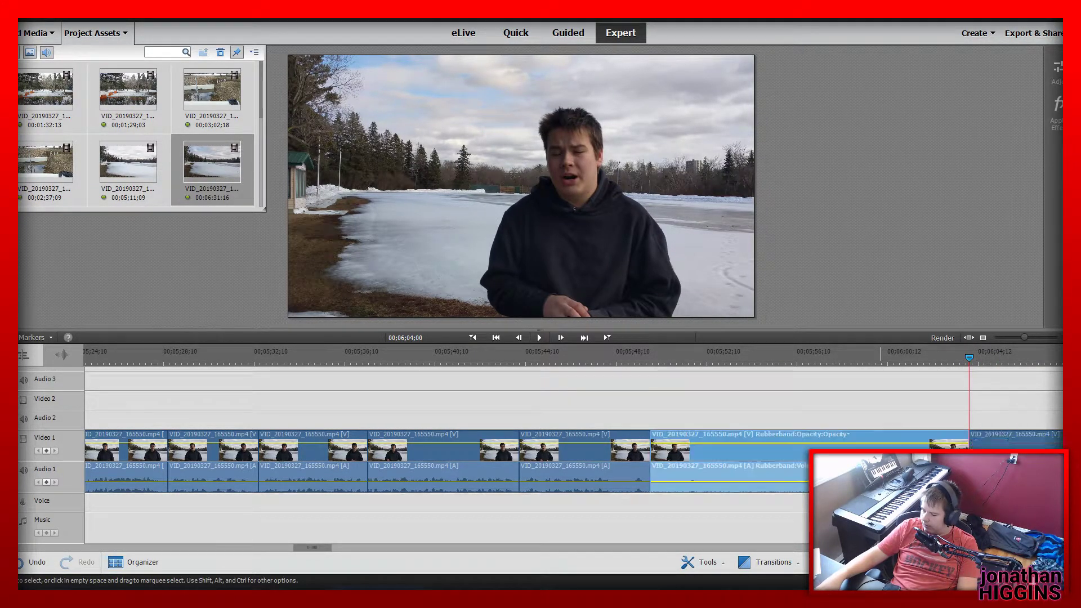
# Replay the edited lake footage, split the clip at 00;06;04;12 and delete the piece between 00;05;49;26 and that cut
pyautogui.click(583, 364)
pyautogui.press('space')
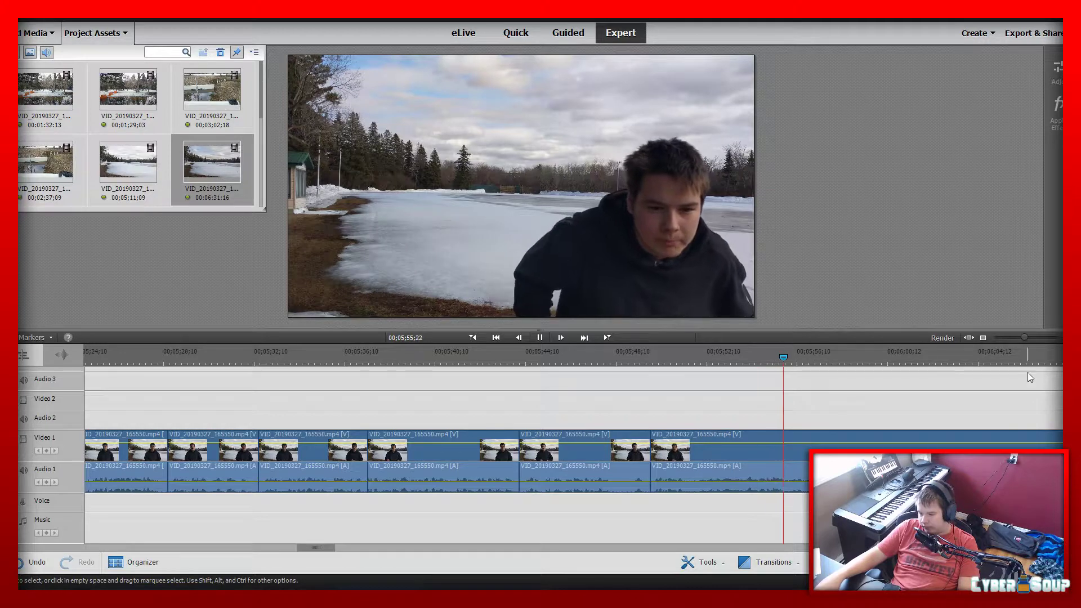
pyautogui.click(981, 353)
pyautogui.click(980, 443)
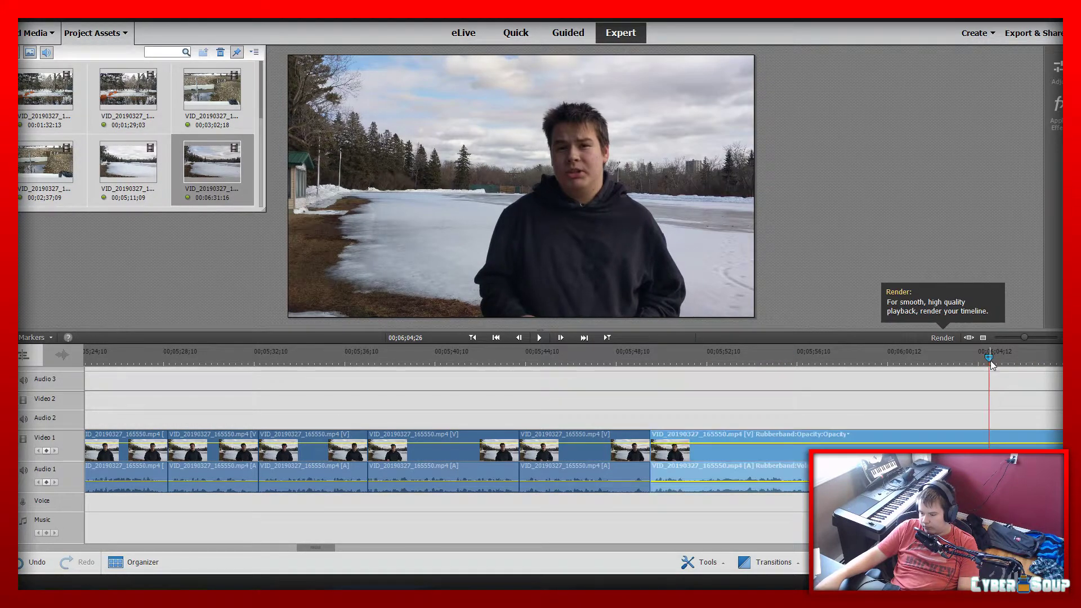
pyautogui.click(980, 356)
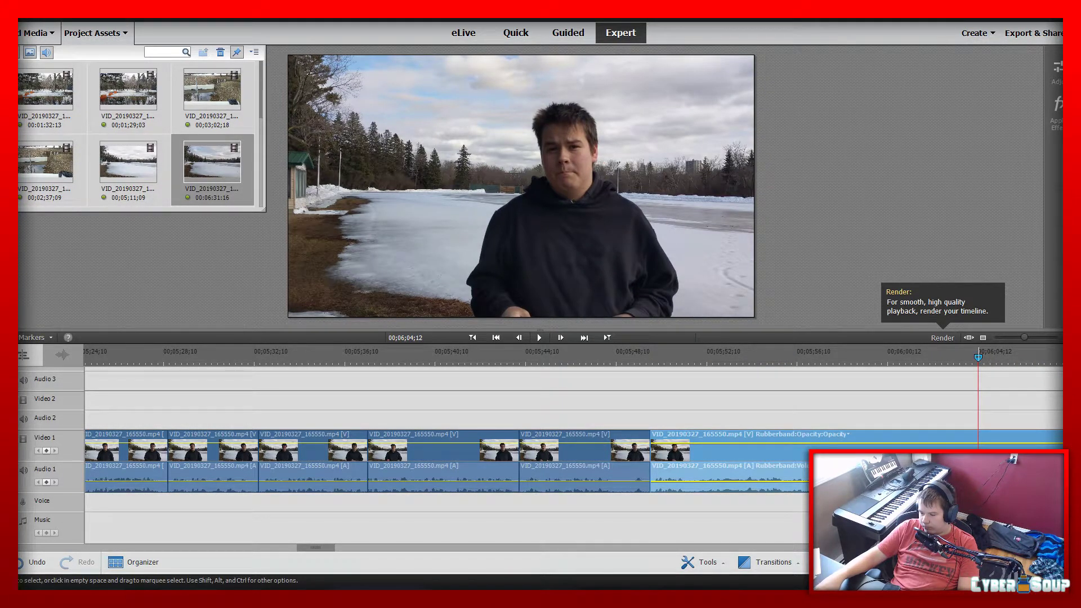
pyautogui.hotkey('ctrl', 'k')
pyautogui.click(810, 457)
pyautogui.press('Delete')
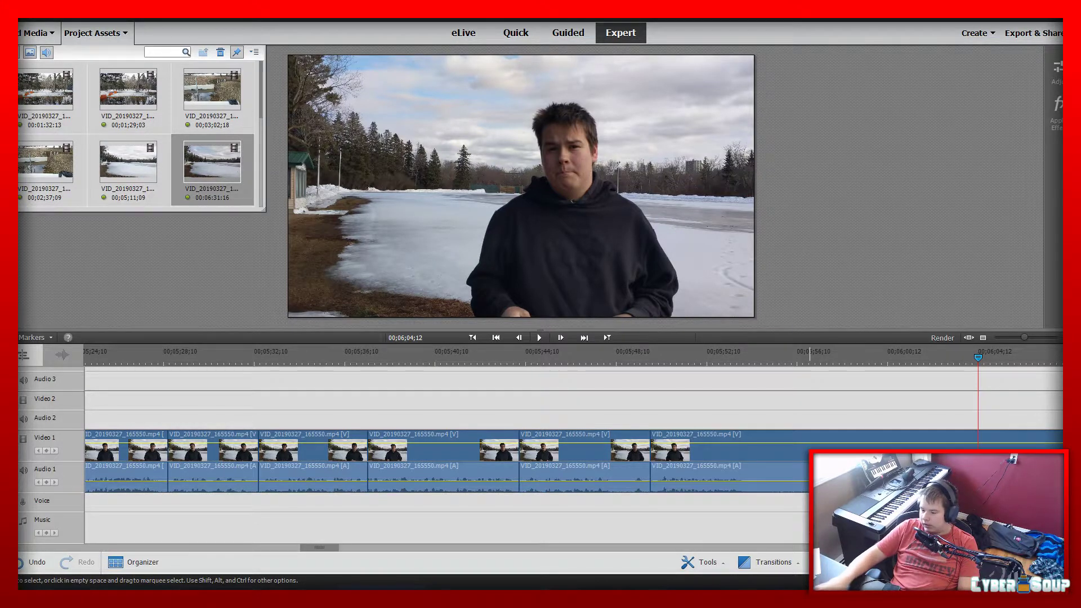
# Play across the join at 00;05;49;26, split the clip at 00;05;58;10 and delete the piece between them
pyautogui.click(637, 349)
pyautogui.press('space')
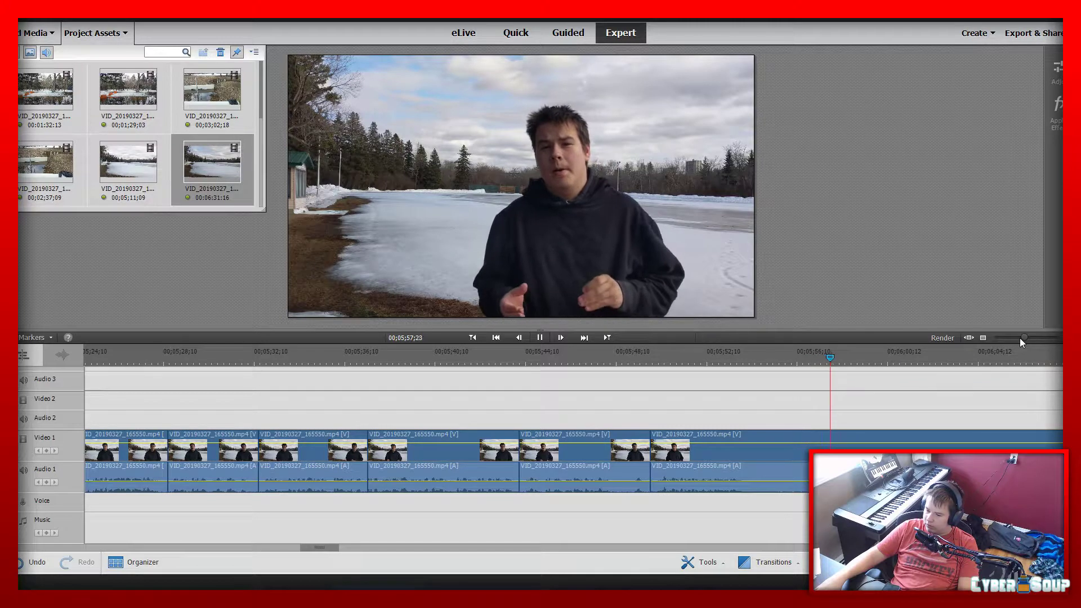
pyautogui.click(857, 442)
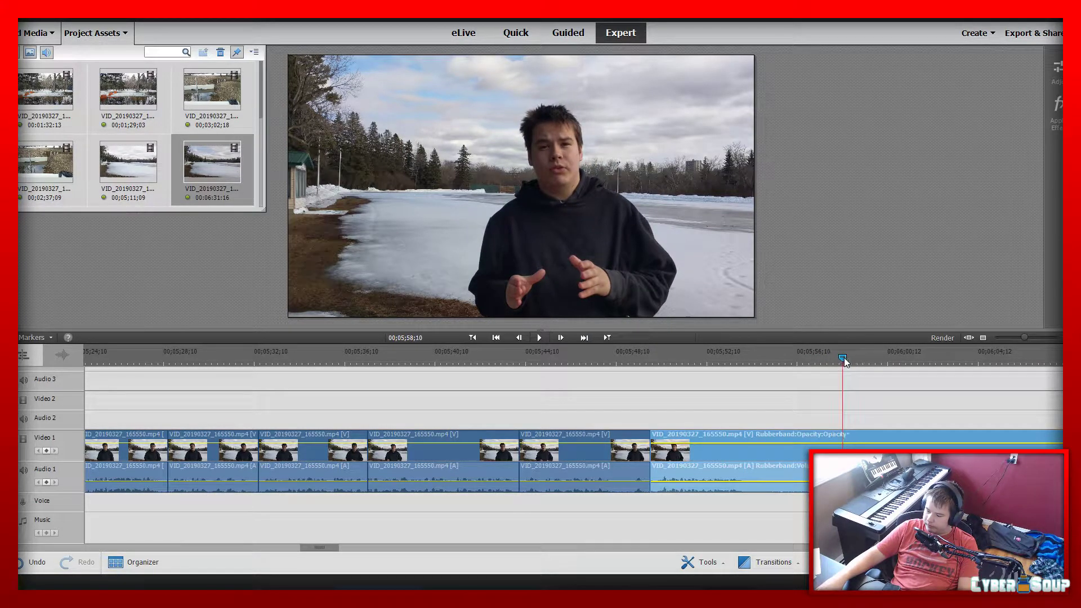
pyautogui.hotkey('ctrl', 'k')
pyautogui.click(795, 444)
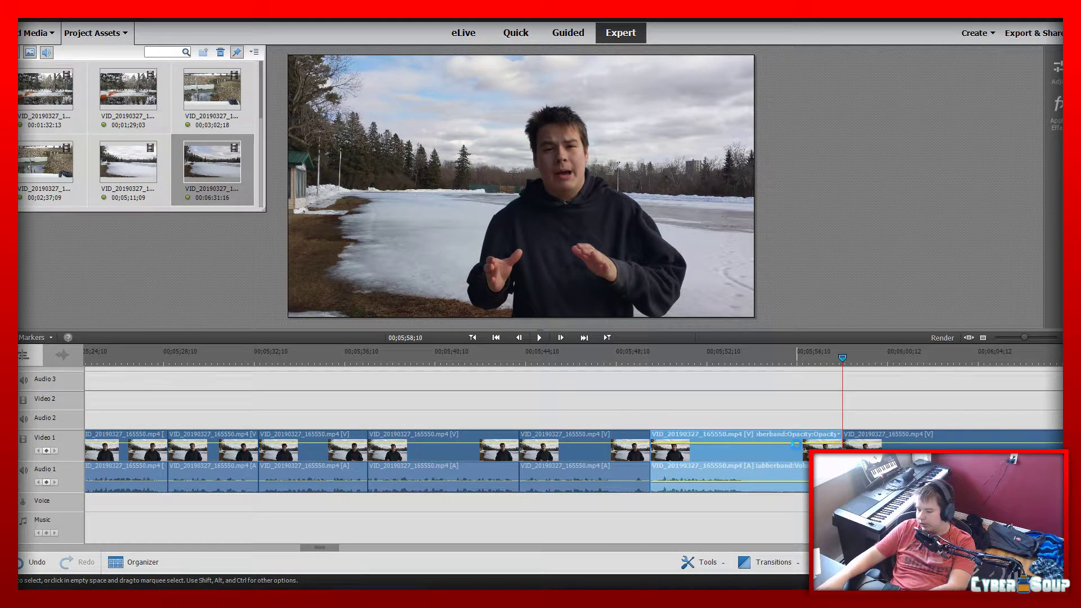
pyautogui.press('Delete')
# Replay the join at 00;05;49;26 and split the lake clip at 00;05;55;26
pyautogui.click(639, 360)
pyautogui.press('space')
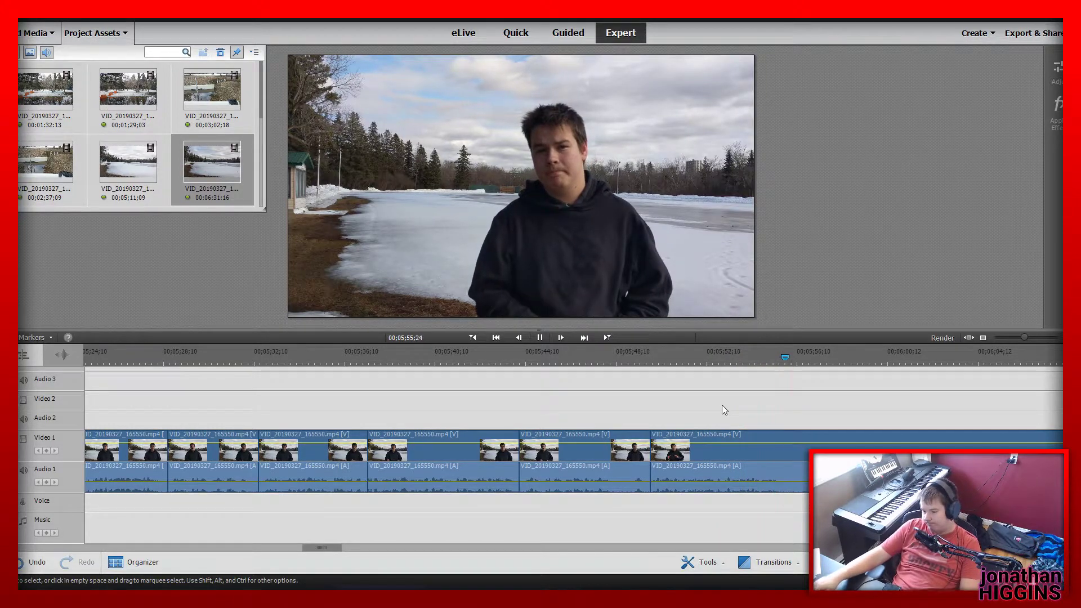
pyautogui.press('space')
pyautogui.click(791, 457)
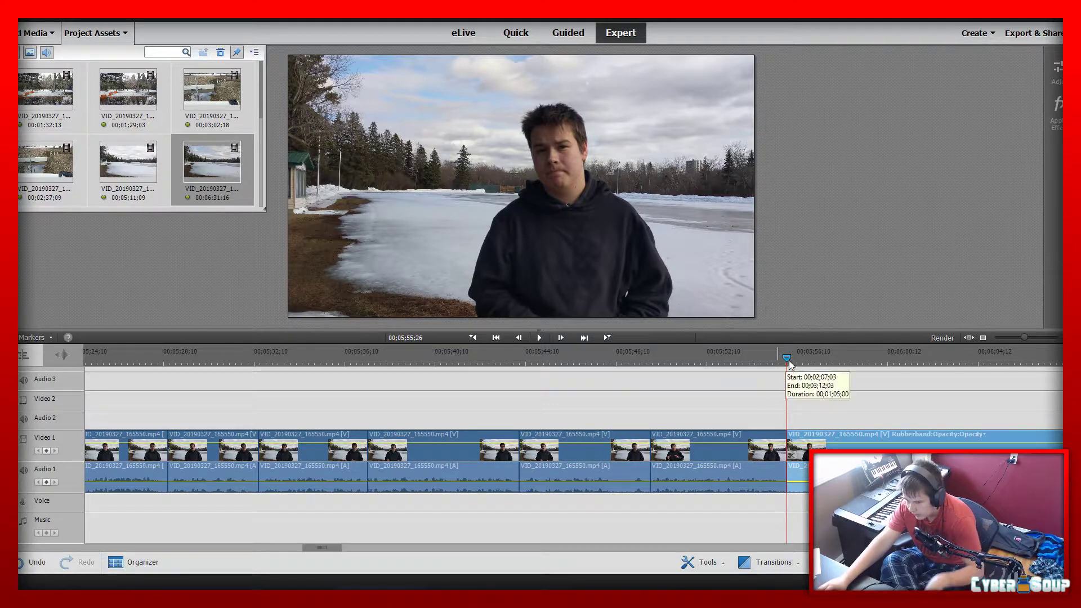
# Find the start of the next take, split the lake clip at 00;06;02;25 and delete the piece between 00;05;55;26 and that cut
pyautogui.click(886, 362)
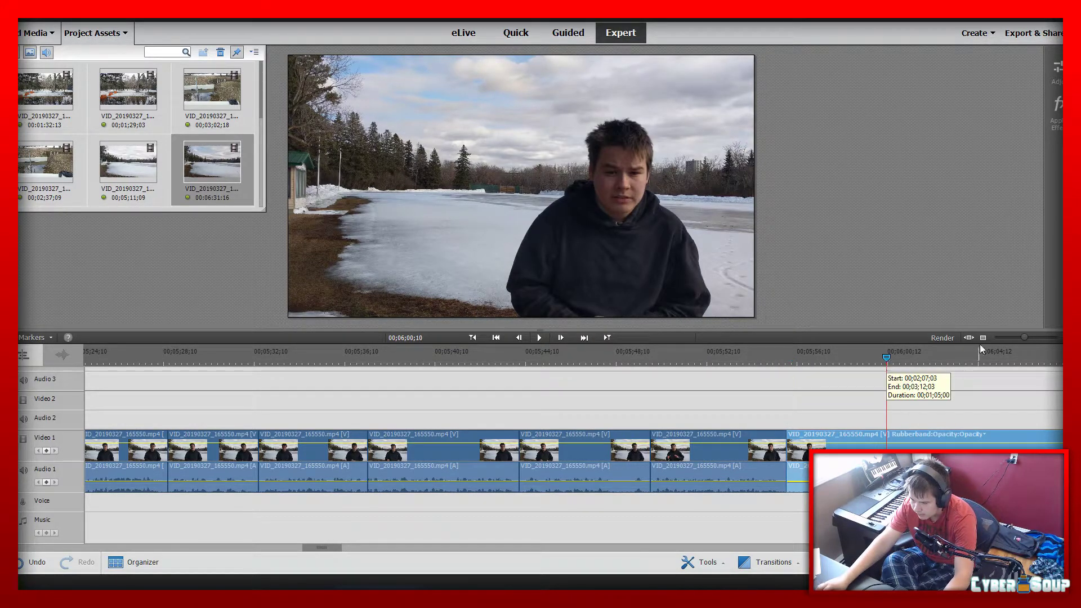
pyautogui.press('space')
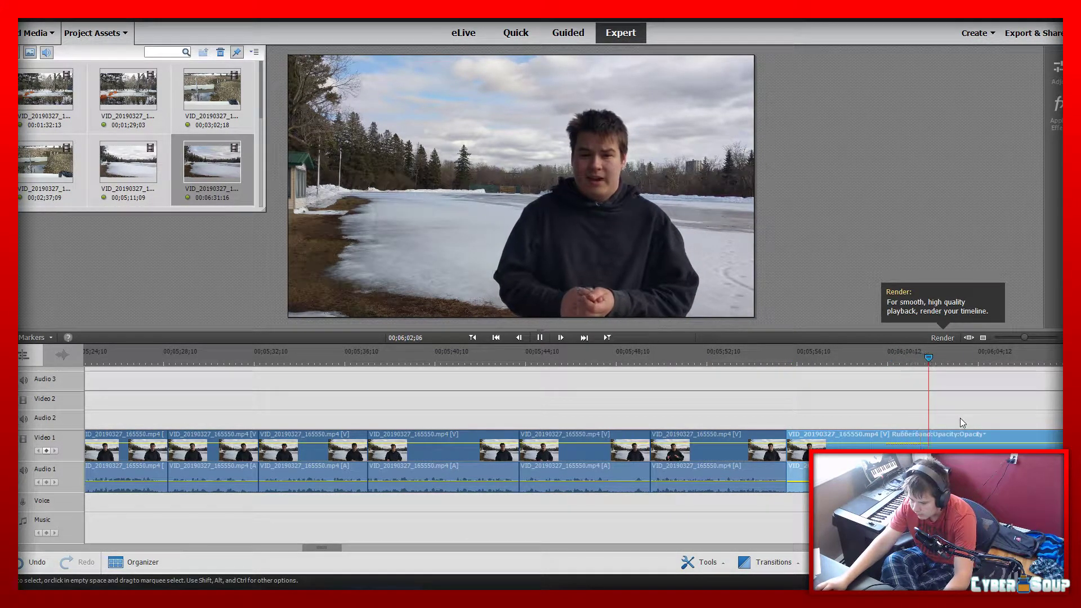
pyautogui.click(941, 360)
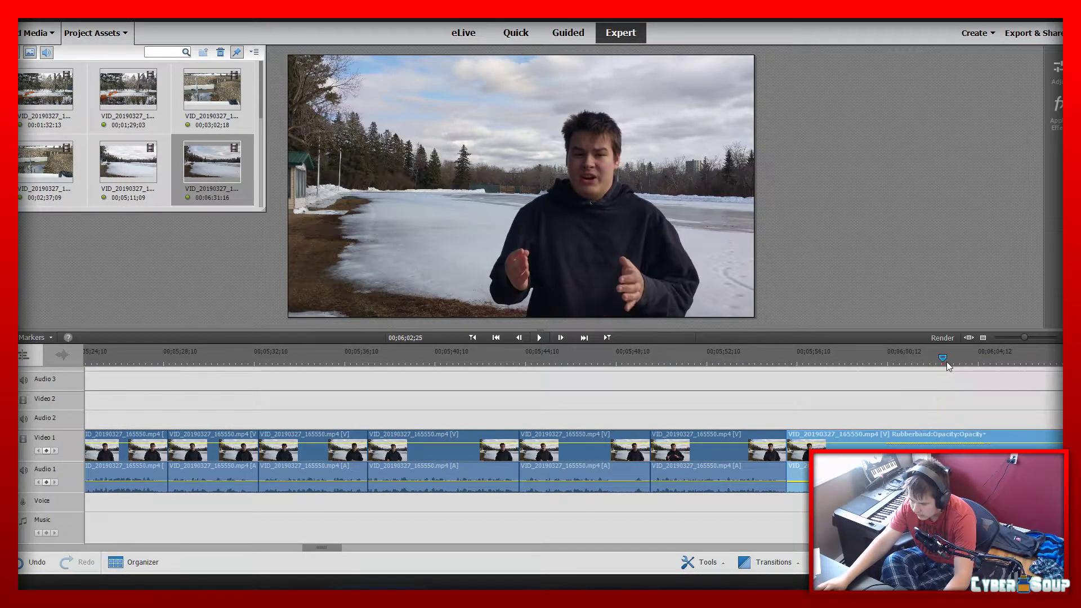
pyautogui.click(943, 360)
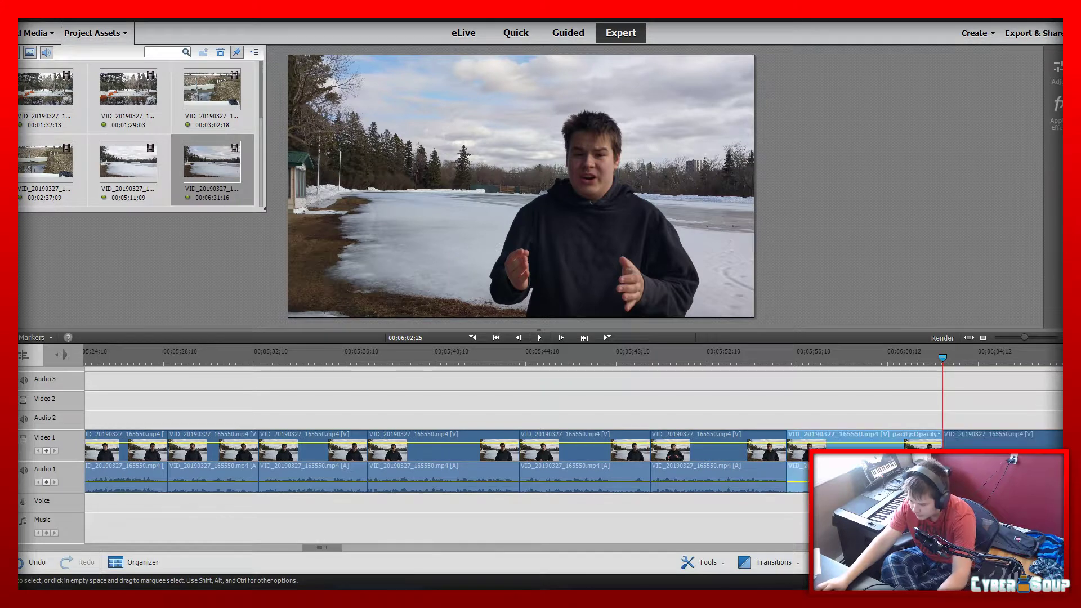
pyautogui.press('Delete')
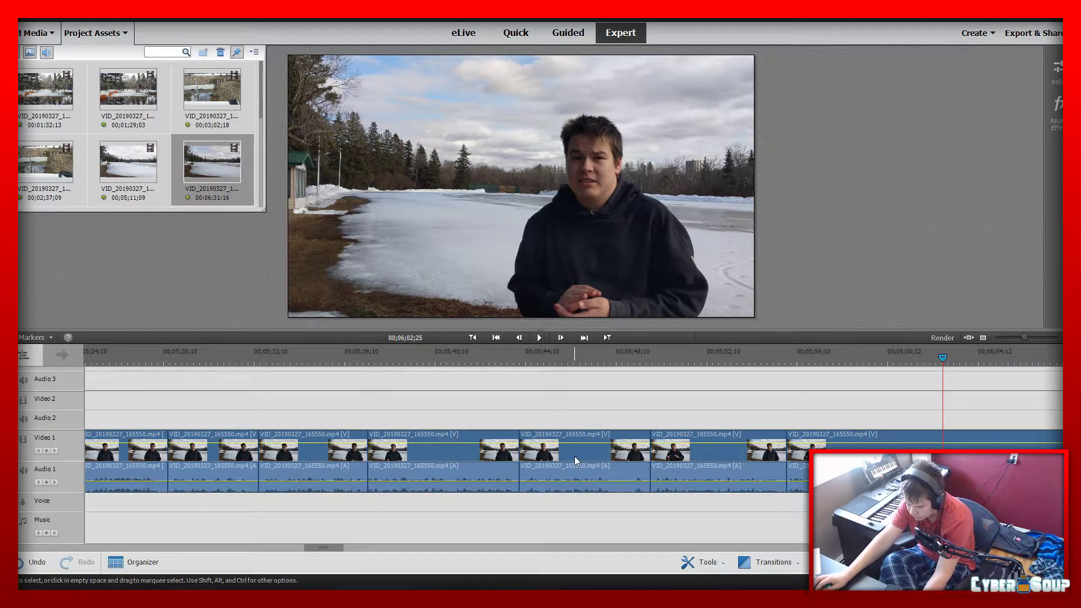
# Play the take from the join at 00;05;55;26 and split the lake clip at 00;06;04;16
pyautogui.click(809, 358)
pyautogui.moveTo(810, 358); pyautogui.dragTo(787, 363)
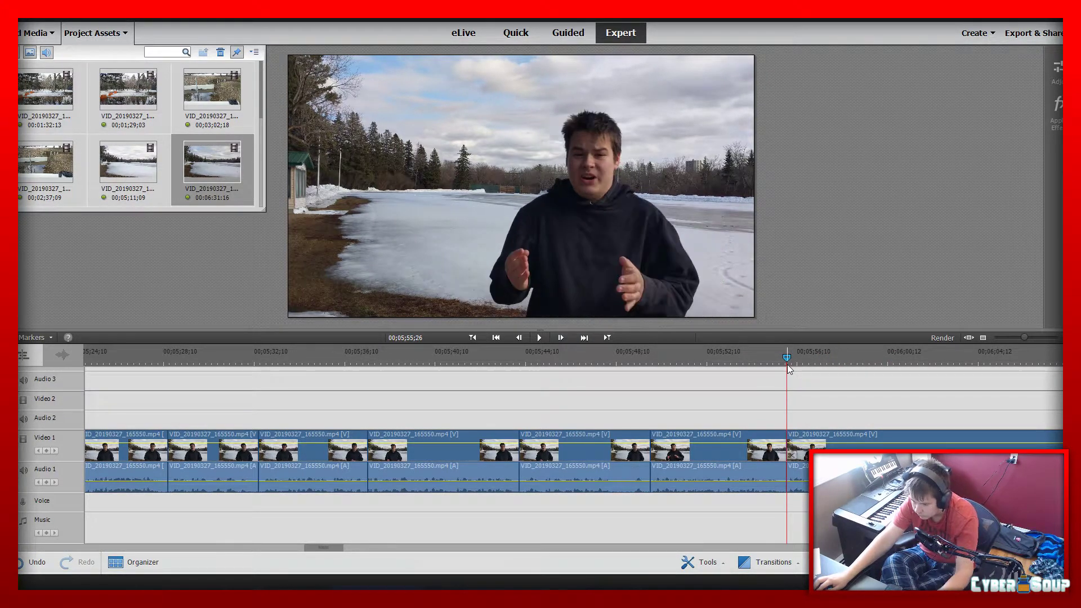
pyautogui.press('space')
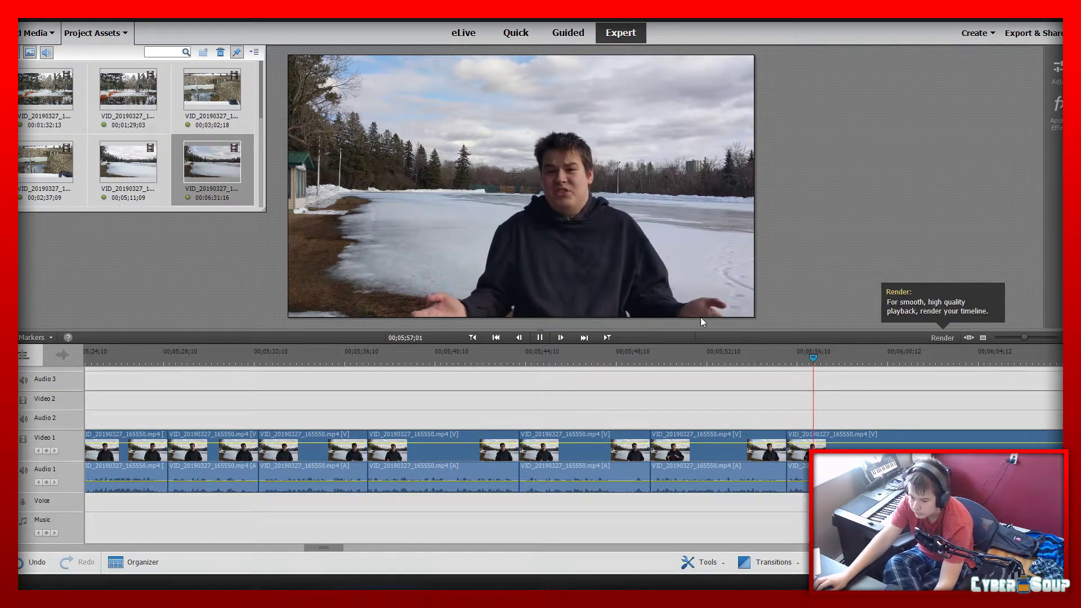
pyautogui.click(541, 342)
pyautogui.click(869, 438)
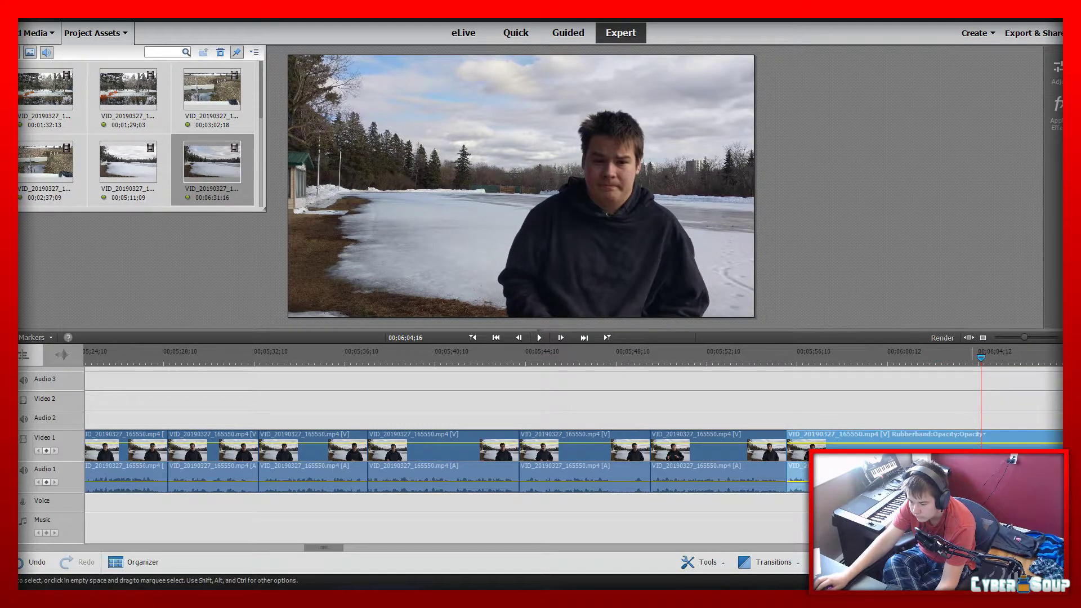
pyautogui.hotkey('ctrl', 'k')
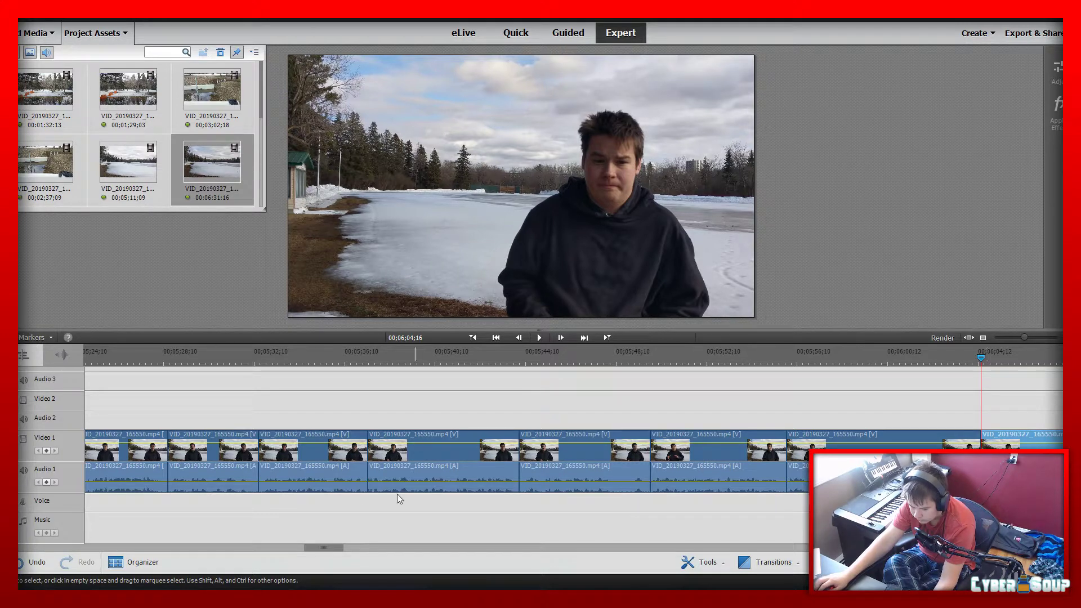
# Cut out the lake footage between 00;06;04;16 and 00;06;14;24, and save the project
pyautogui.moveTo(336, 546); pyautogui.dragTo(355, 548)
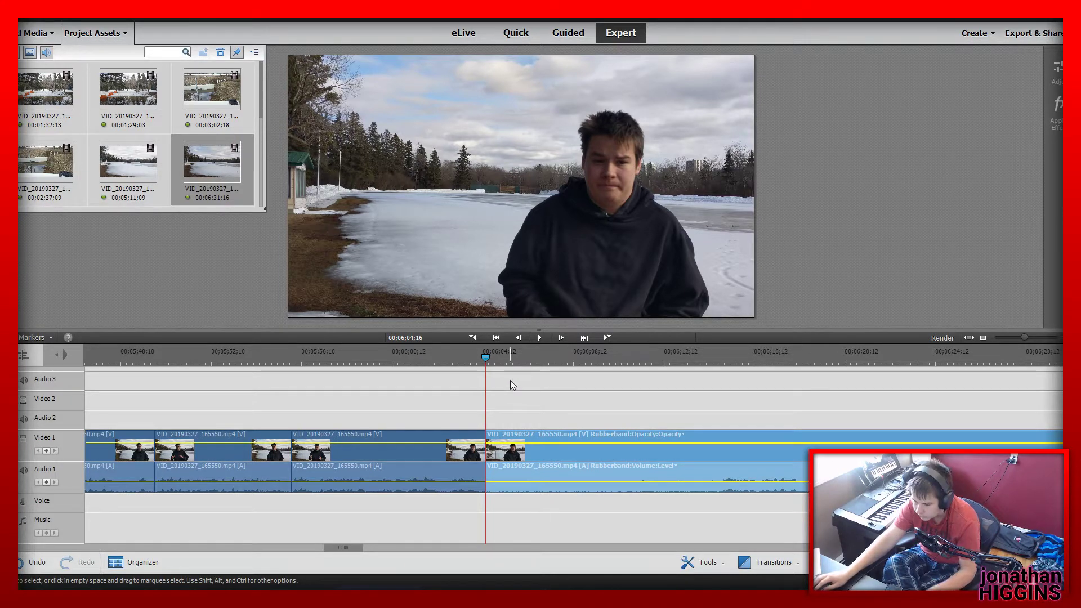
pyautogui.moveTo(482, 352); pyautogui.dragTo(719, 377)
pyautogui.click(720, 455)
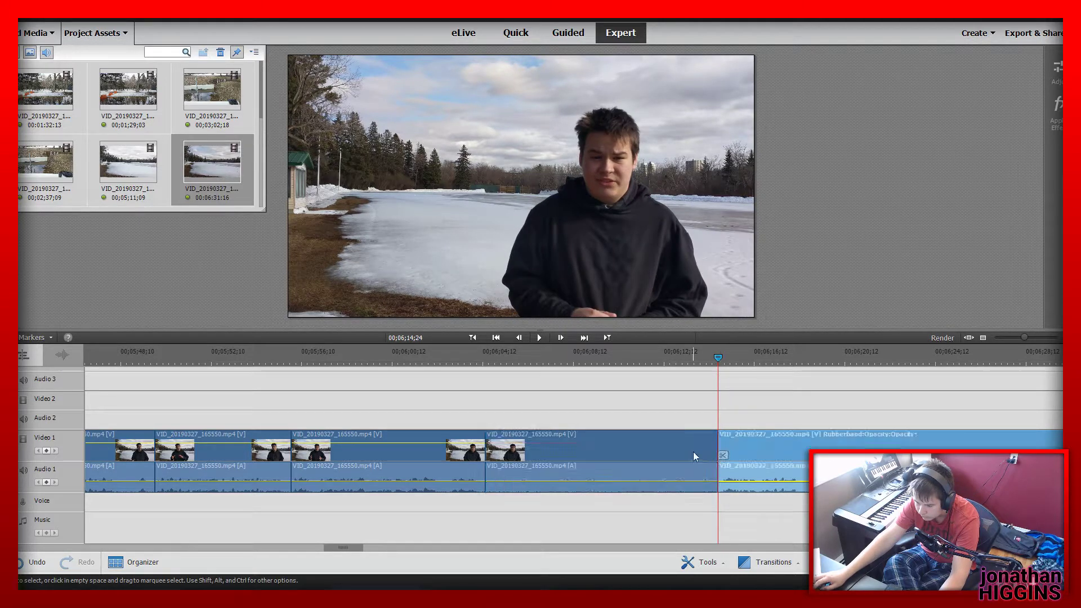
pyautogui.click(672, 456)
pyautogui.press('Delete')
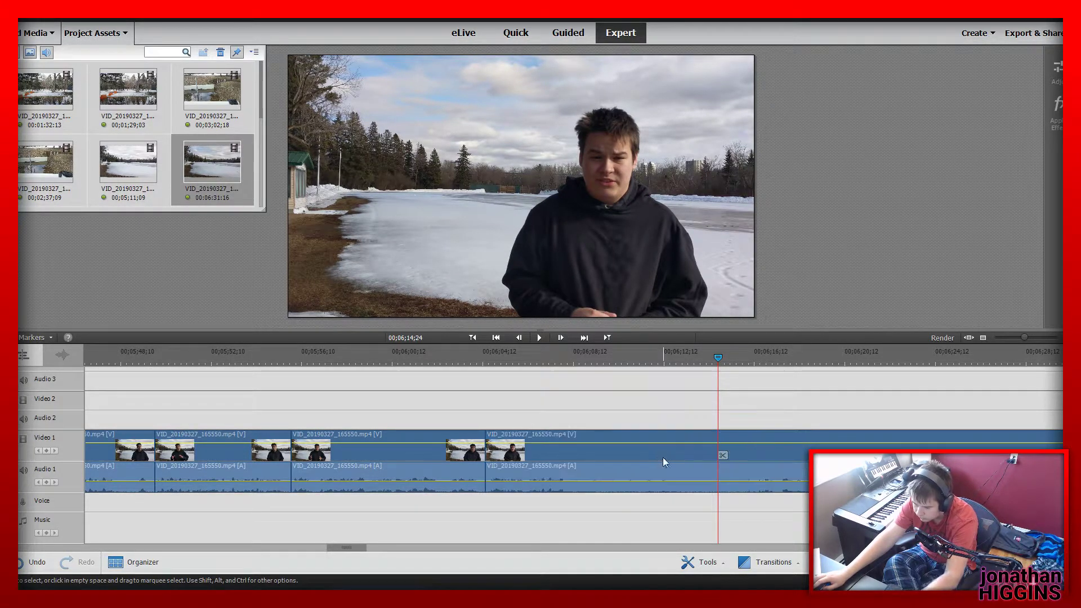
pyautogui.hotkey('ctrl', 's')
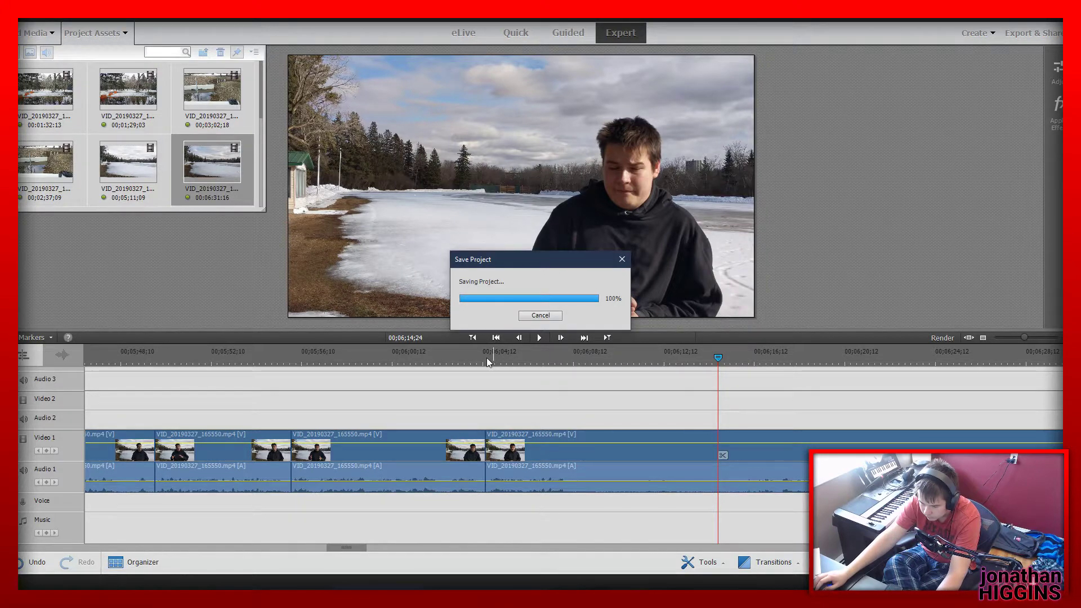
# Play the take from the join at 00;06;04;16 and split the lake clip at 00;06;08;16
pyautogui.click(486, 357)
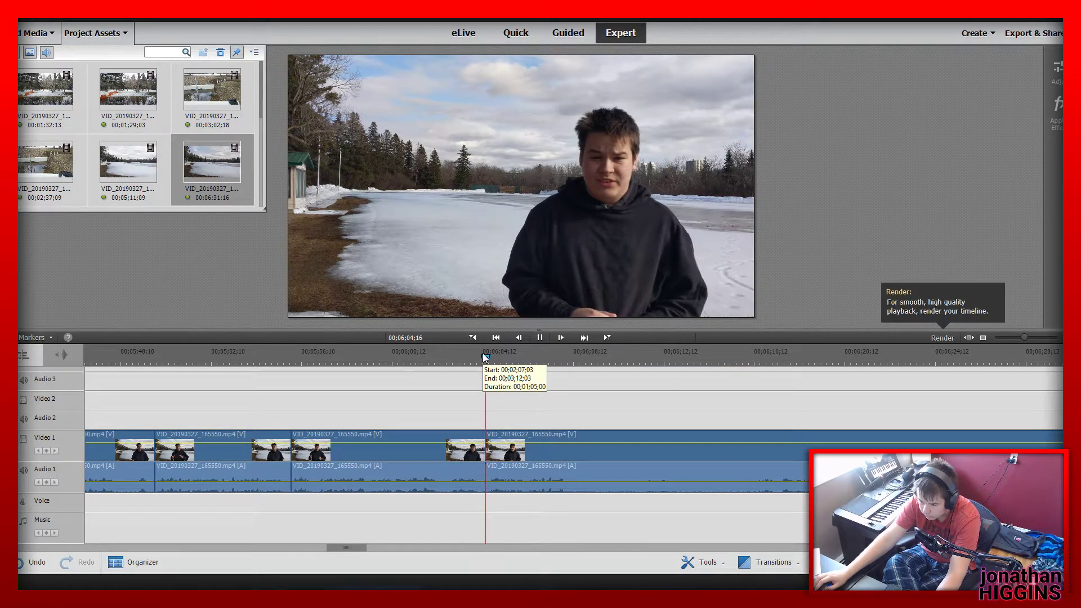
pyautogui.press('space')
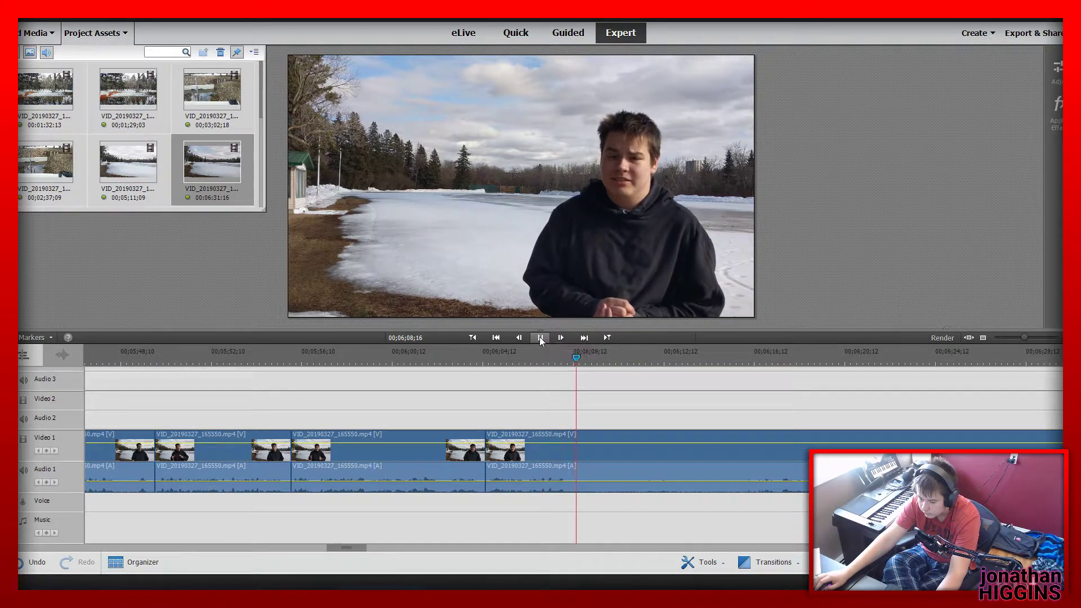
pyautogui.click(599, 477)
pyautogui.click(582, 454)
pyautogui.press('space')
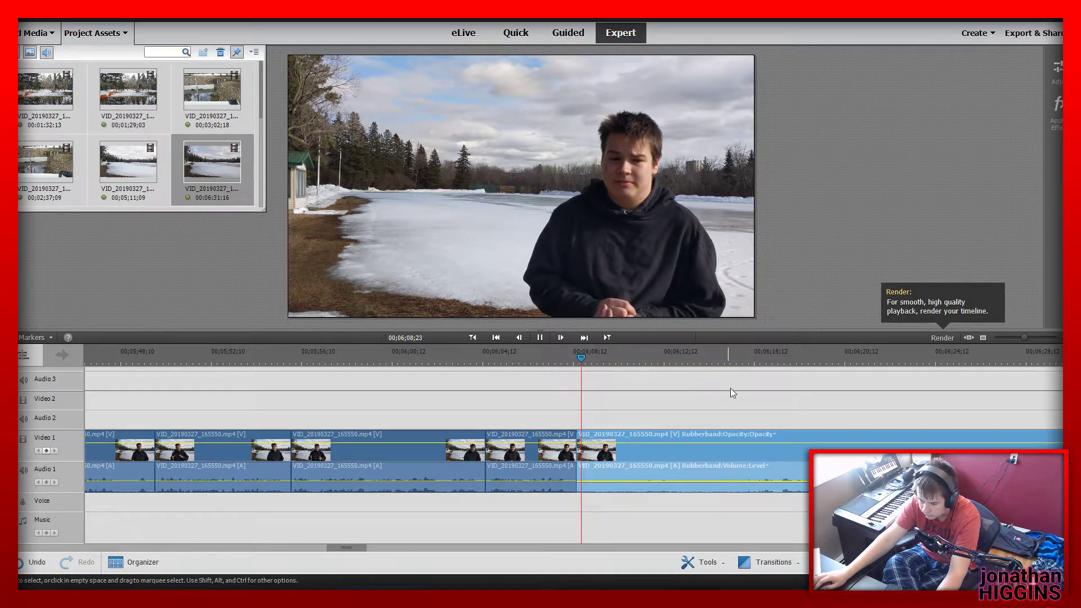
# Find the start of the next take, split the lake clip at 00;06;19;21 and delete the piece between 00;06;08;16 and that cut
pyautogui.click(716, 353)
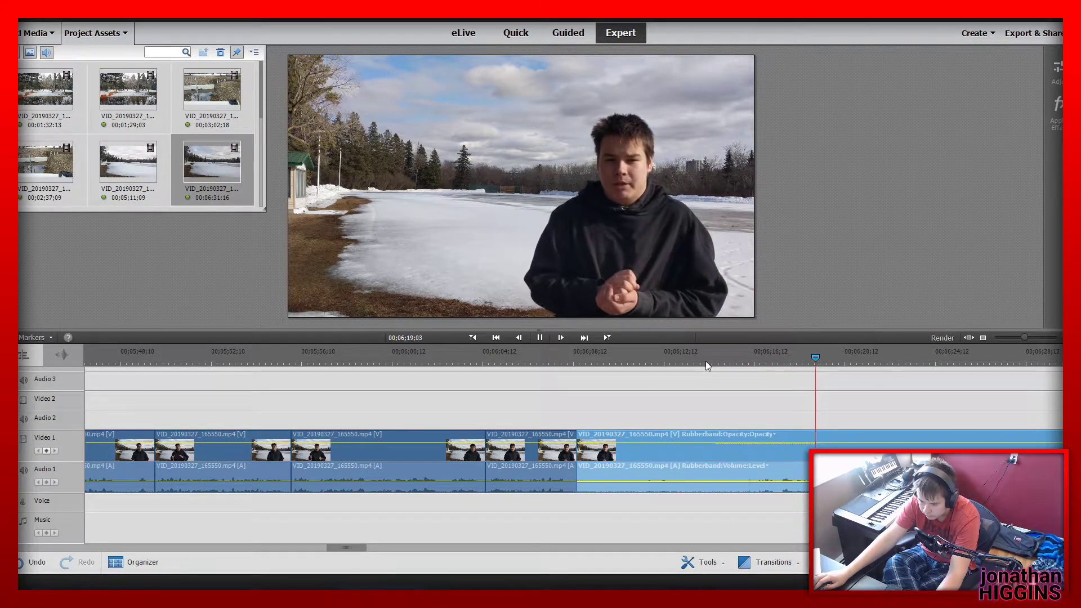
pyautogui.click(833, 354)
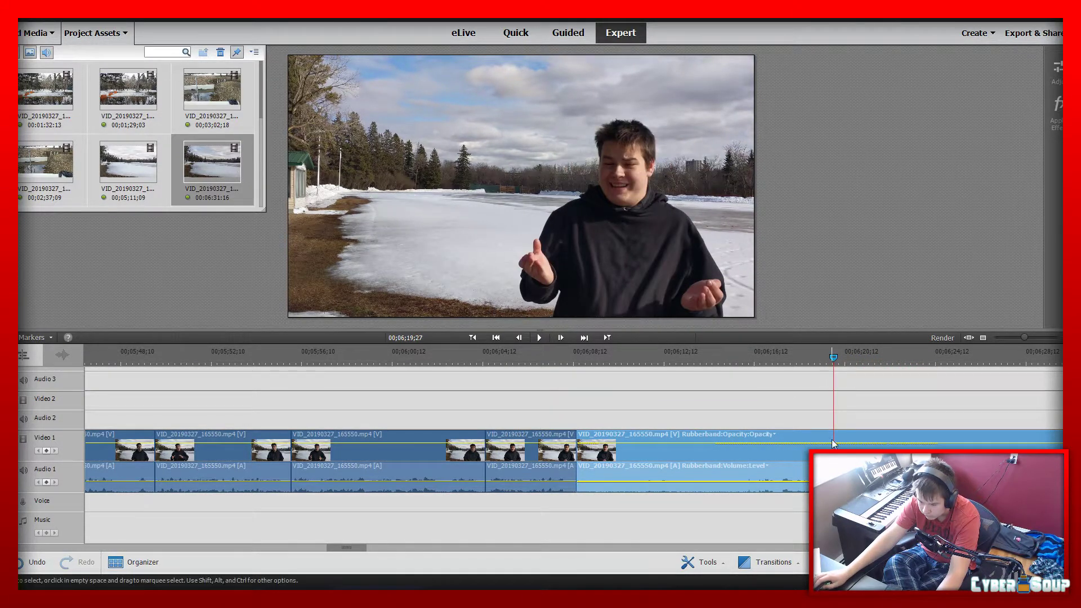
pyautogui.moveTo(837, 359); pyautogui.dragTo(832, 359)
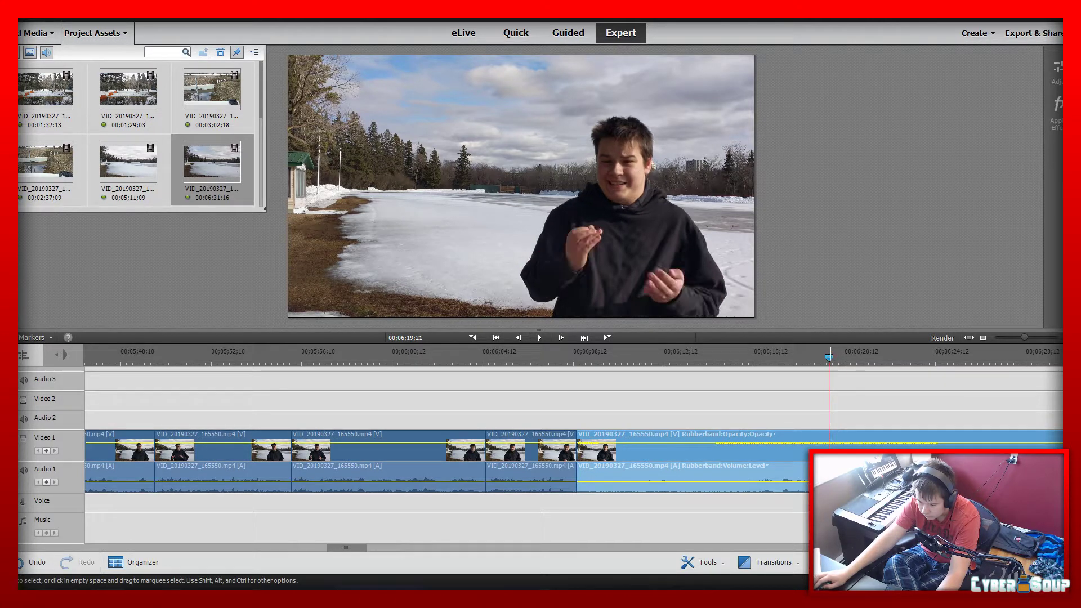
pyautogui.hotkey('ctrl', 'k')
pyautogui.click(735, 453)
pyautogui.press('Delete')
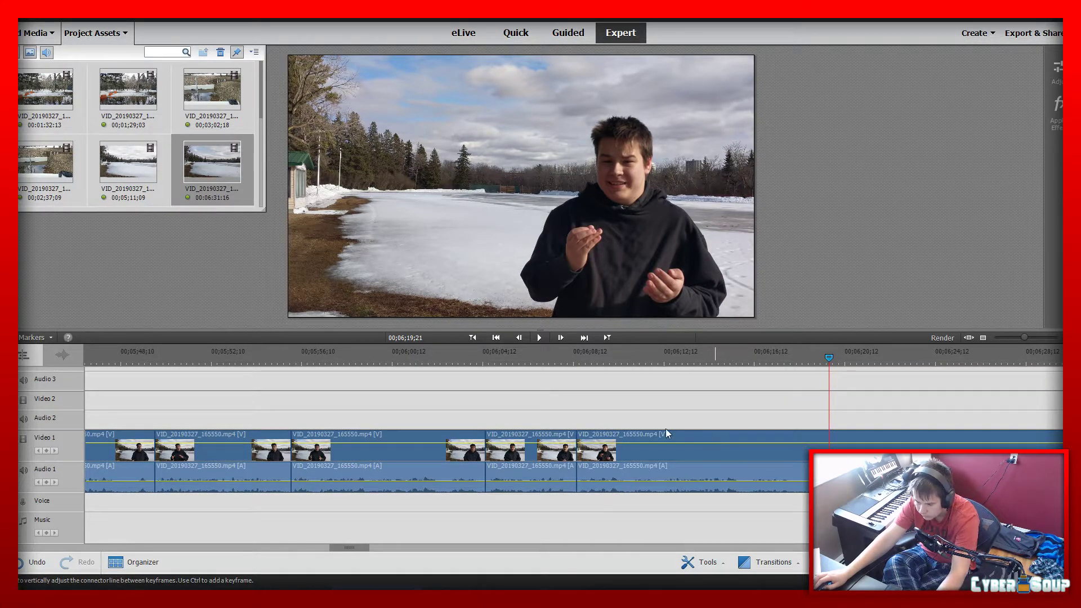
# Replay the edit from just before the join at 00;06;04;16 and split the lake clip at 00;06;18;07
pyautogui.click(470, 358)
pyautogui.press('space')
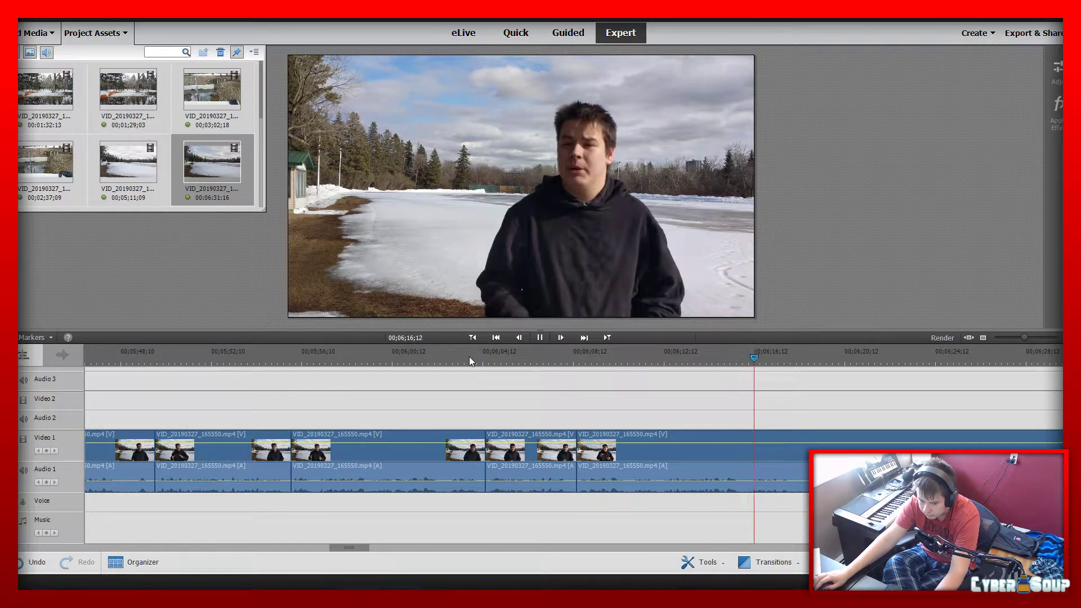
pyautogui.click(800, 448)
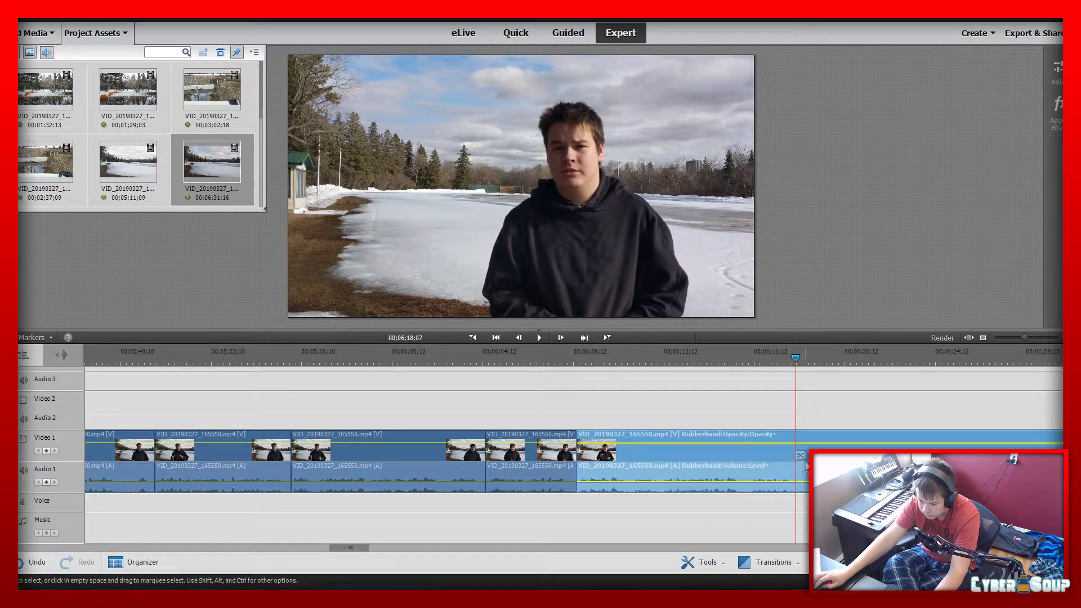
pyautogui.click(800, 455)
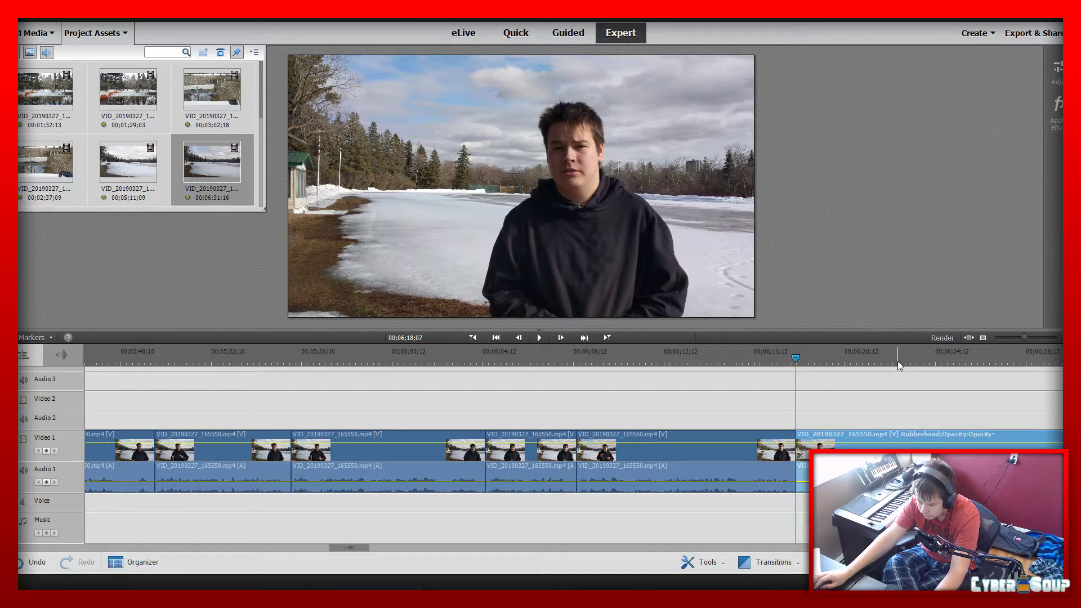
# Split the lake clip at 00;06;23;04 and delete the piece between 00;06;18;07 and that cut
pyautogui.moveTo(900, 361); pyautogui.dragTo(907, 361)
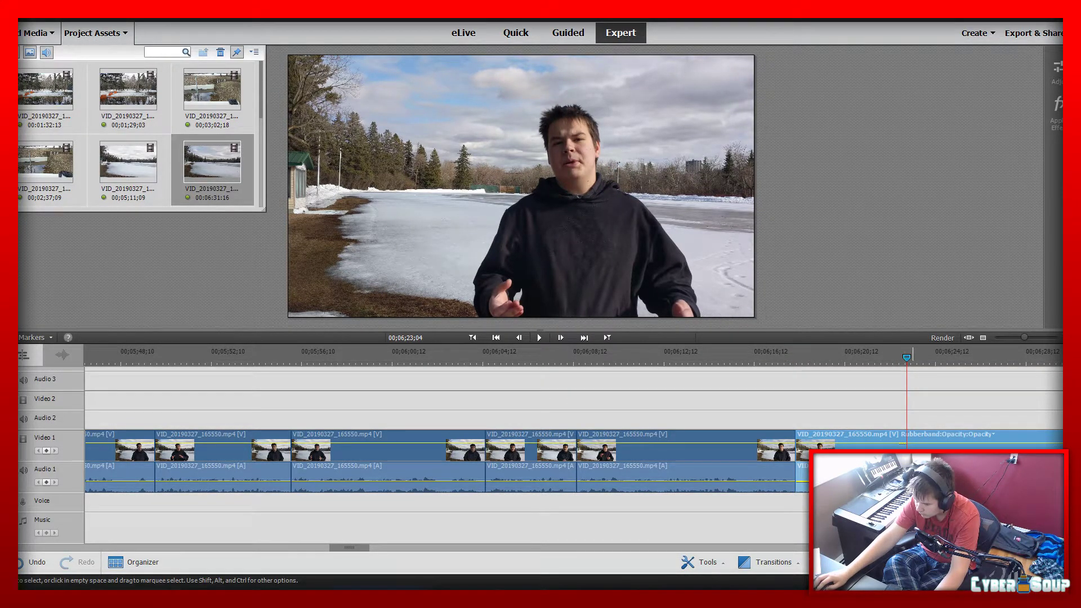
pyautogui.hotkey('ctrl', 'k')
pyautogui.press('Delete')
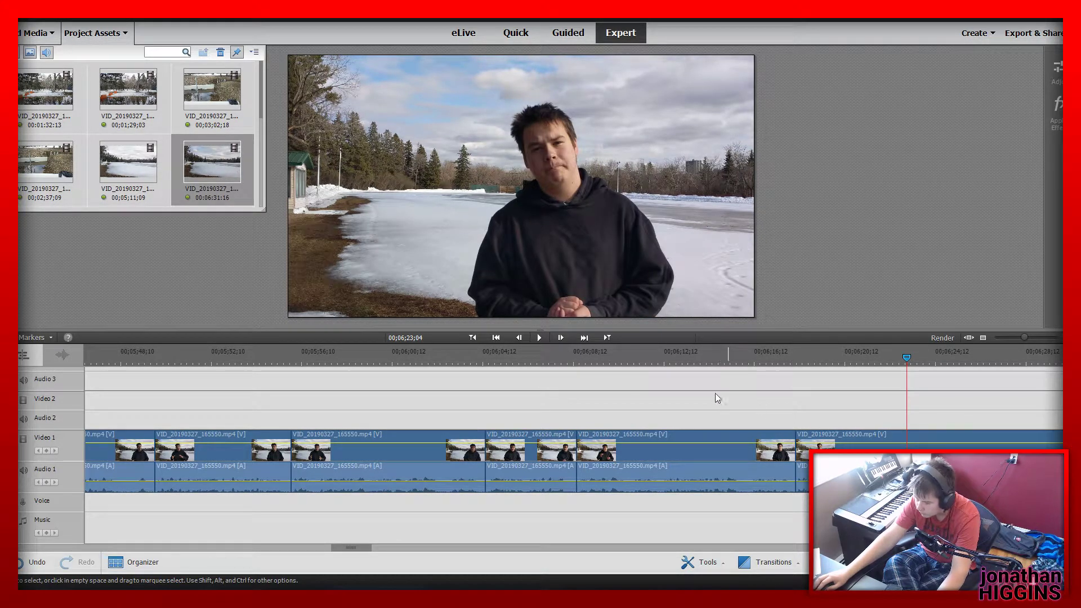
# Replay the edit from just after the join at 00;06;08;16 and split the lake clip at 00;06;23;22
pyautogui.click(596, 360)
pyautogui.press('space')
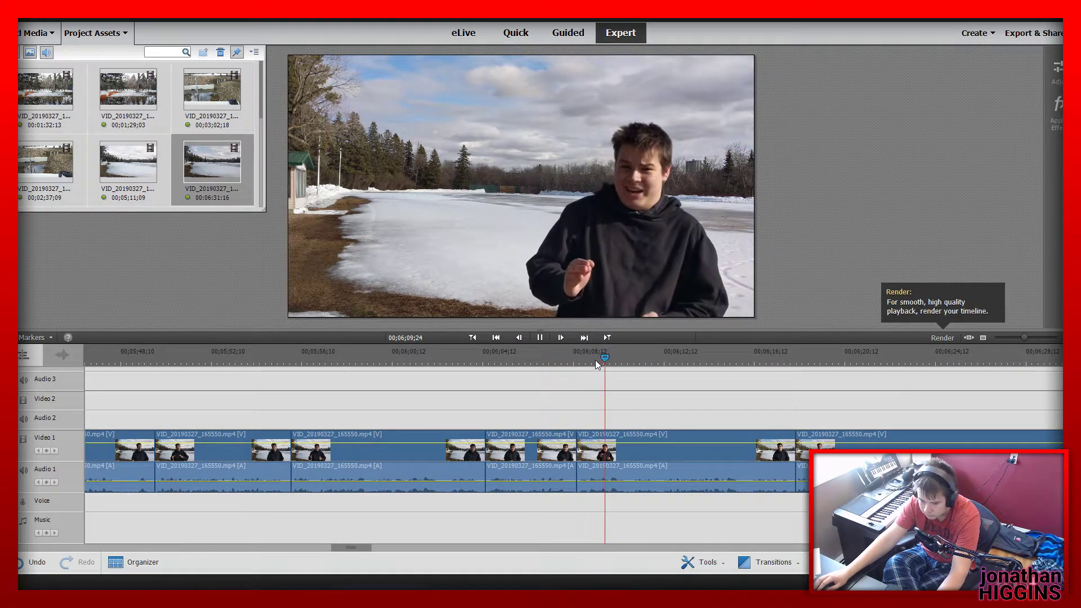
pyautogui.rightClick(876, 400)
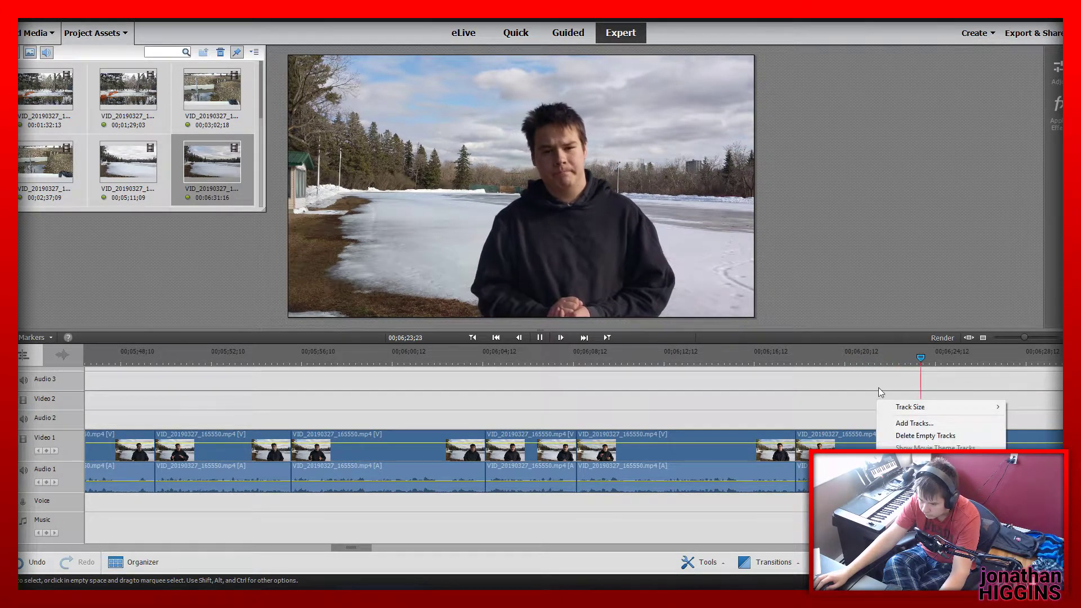
pyautogui.click(878, 387)
pyautogui.click(919, 354)
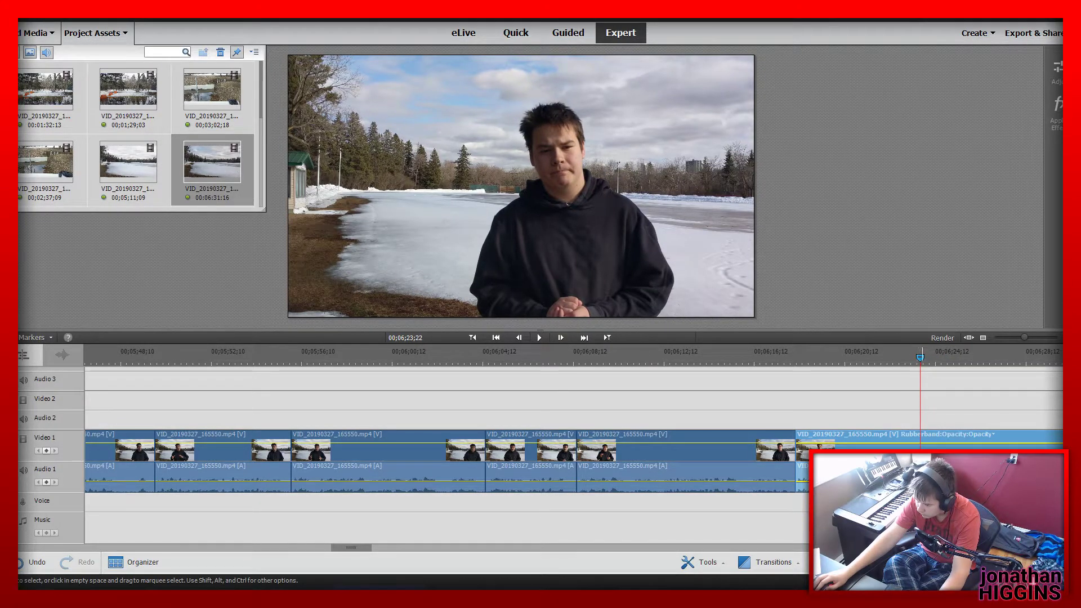
pyautogui.click(922, 462)
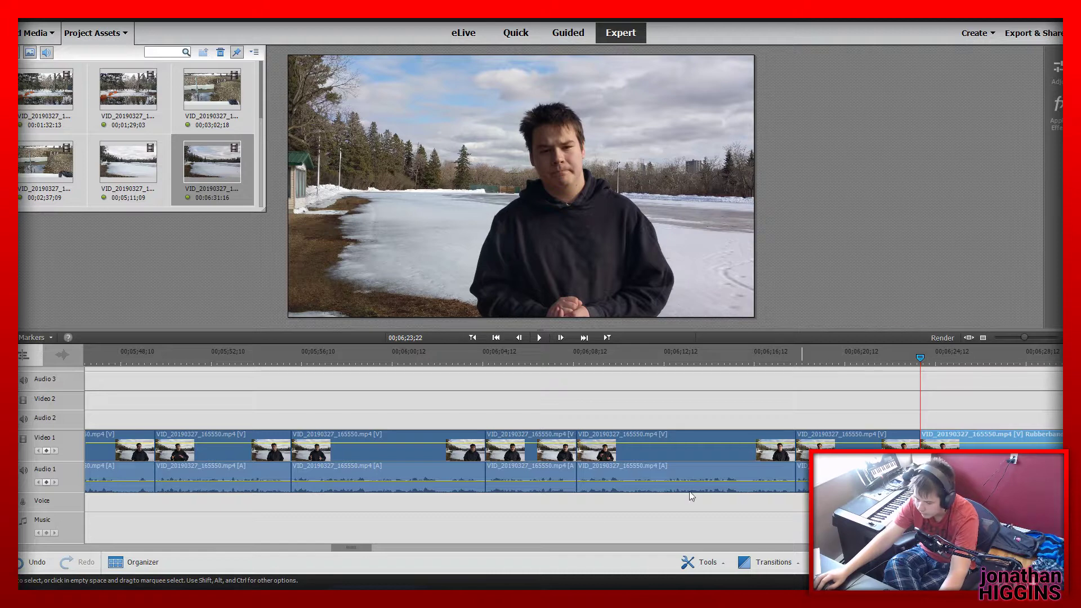
# Find the next take, split the lake clip at 00;06;31;26 and delete the piece between 00;06;23;22 and that cut
pyautogui.press('space')
pyautogui.moveTo(1022, 336); pyautogui.dragTo(1027, 336)
pyautogui.click(747, 356)
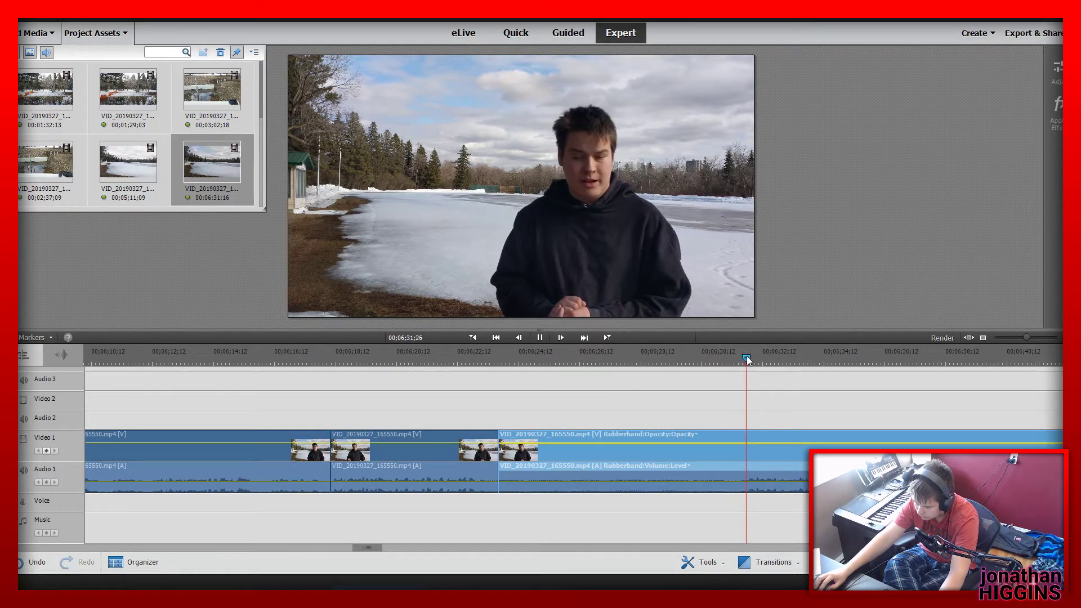
pyautogui.click(751, 457)
pyautogui.click(636, 453)
pyautogui.press('Delete')
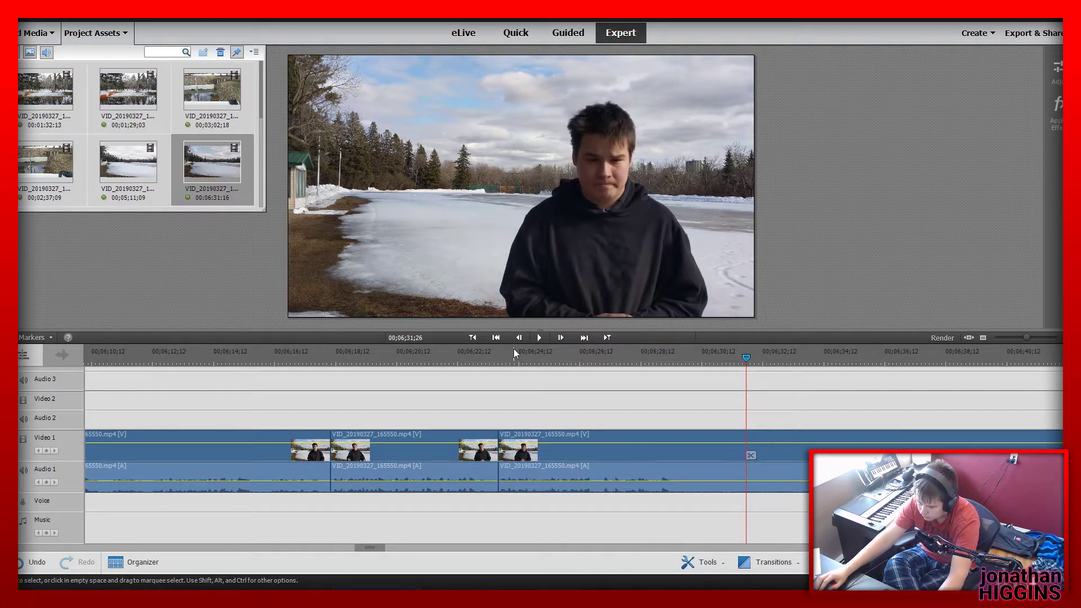
# Play the take after 00;06;23;22 and cut out the lake footage from its end, just before 00;06;30;00, to 00;06;38;05
pyautogui.moveTo(514, 352); pyautogui.dragTo(686, 458)
pyautogui.click(685, 459)
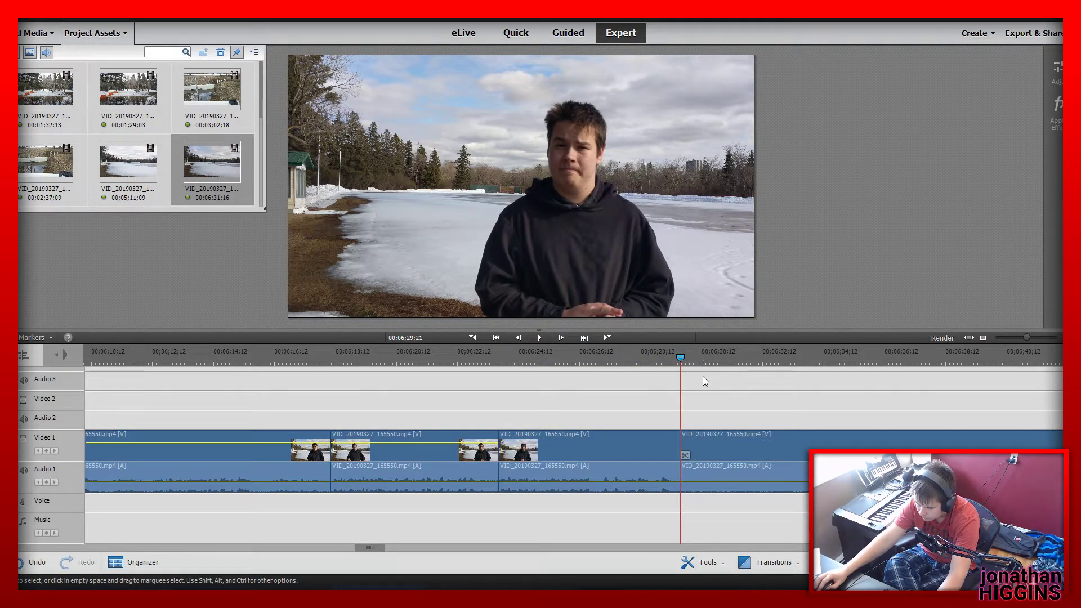
pyautogui.click(939, 354)
pyautogui.press('space')
pyautogui.click(939, 353)
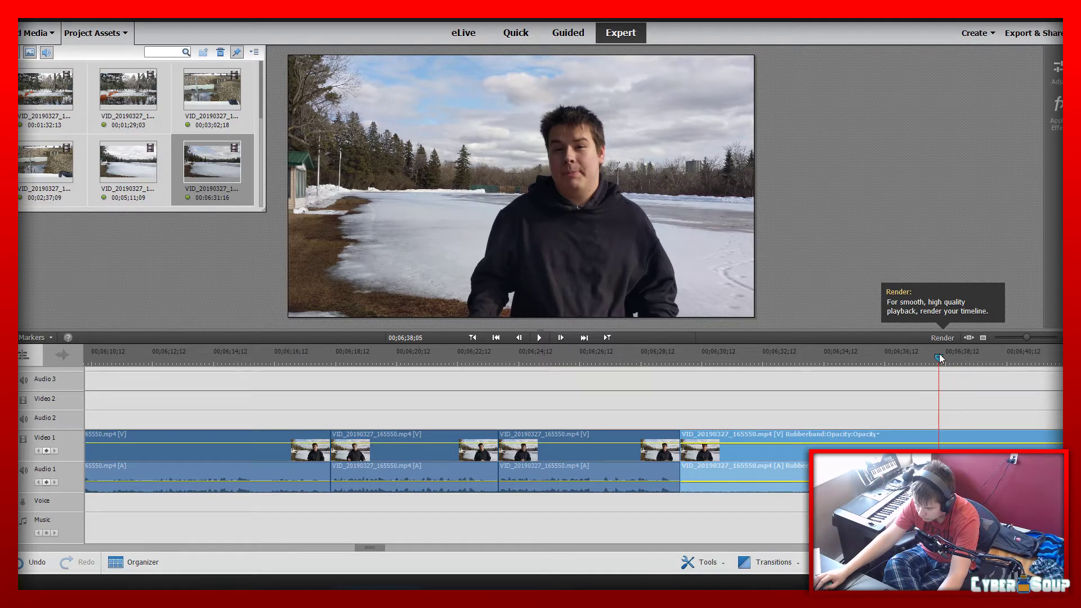
pyautogui.click(939, 458)
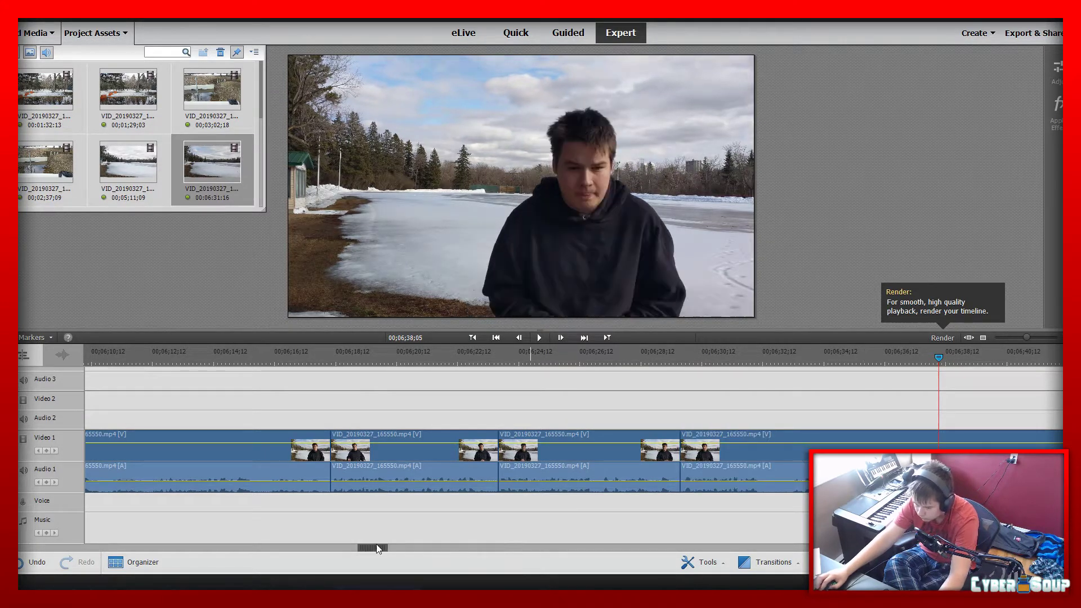
# Review the remaining lake clip from the join just before 00;06;30;00 up to 00;07;00;06, listening for the next usable take
pyautogui.moveTo(384, 549)
pyautogui.mouseDown()
pyautogui.moveTo(512, 549)
pyautogui.moveTo(388, 560)
pyautogui.mouseUp()
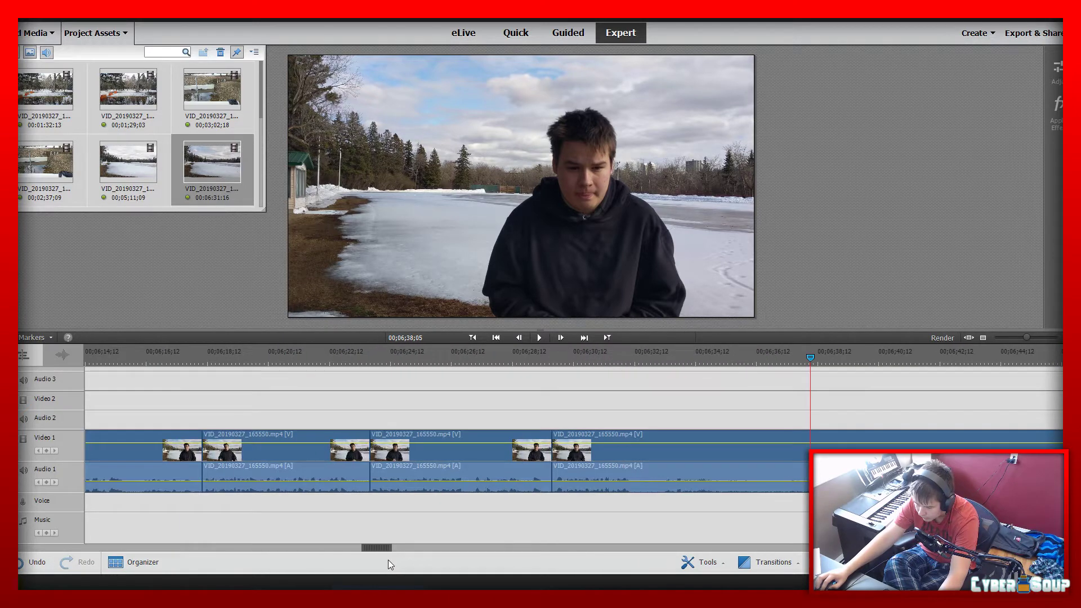
pyautogui.click(549, 350)
pyautogui.press('space')
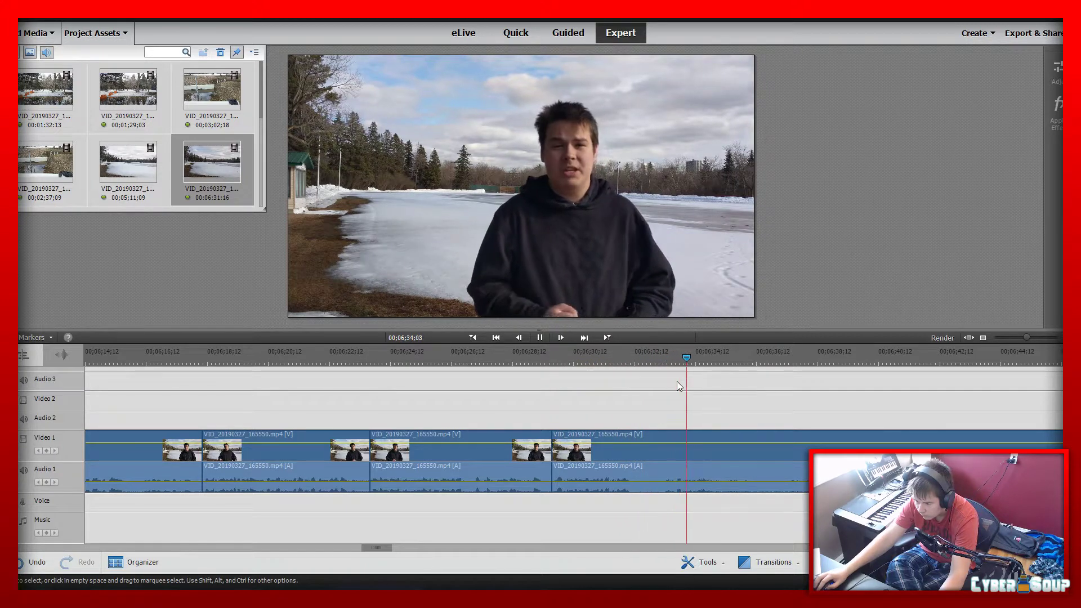
pyautogui.click(844, 364)
pyautogui.press('space')
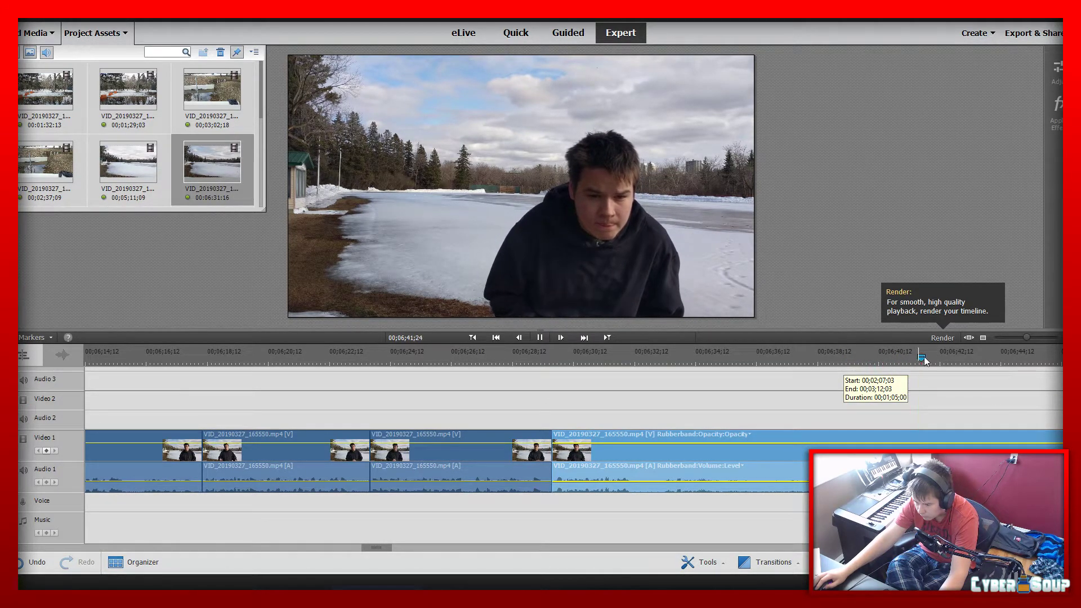
pyautogui.moveTo(1029, 336)
pyautogui.mouseDown()
pyautogui.moveTo(1011, 338)
pyautogui.moveTo(1018, 352)
pyautogui.mouseUp()
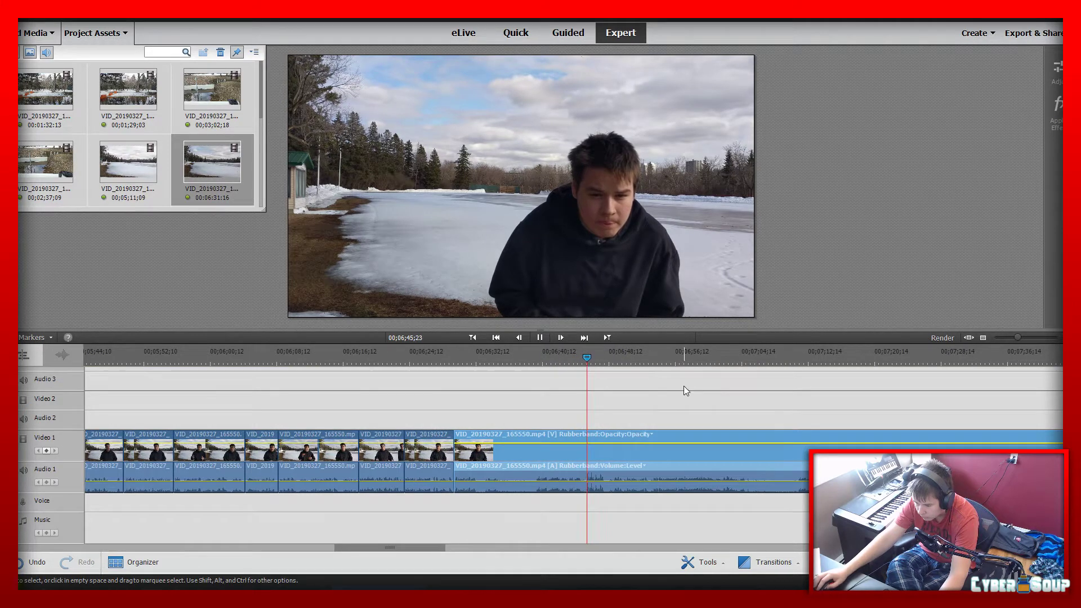
pyautogui.click(658, 371)
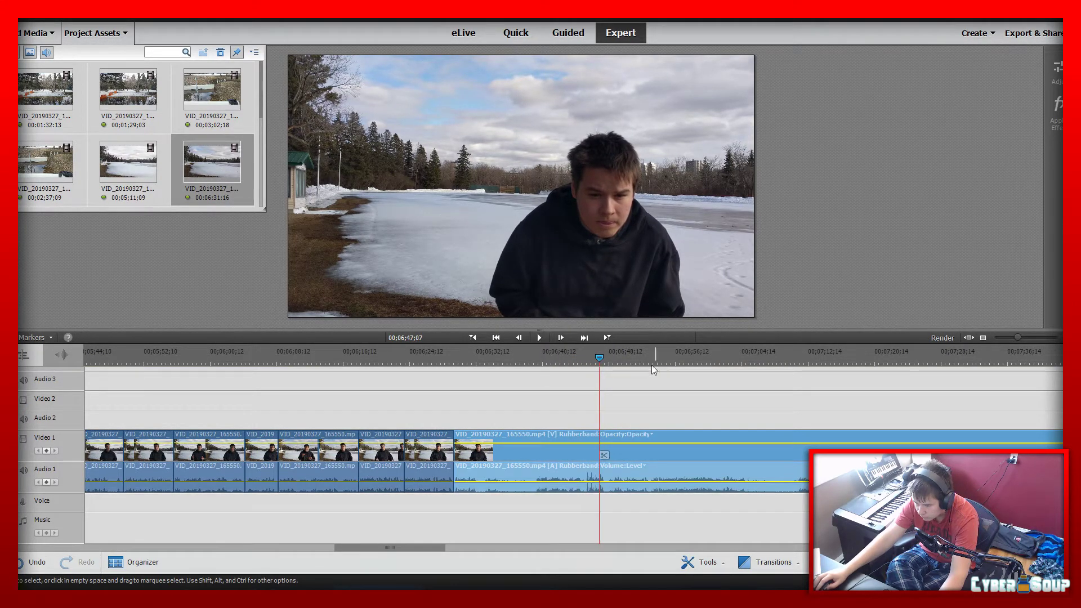
pyautogui.click(636, 355)
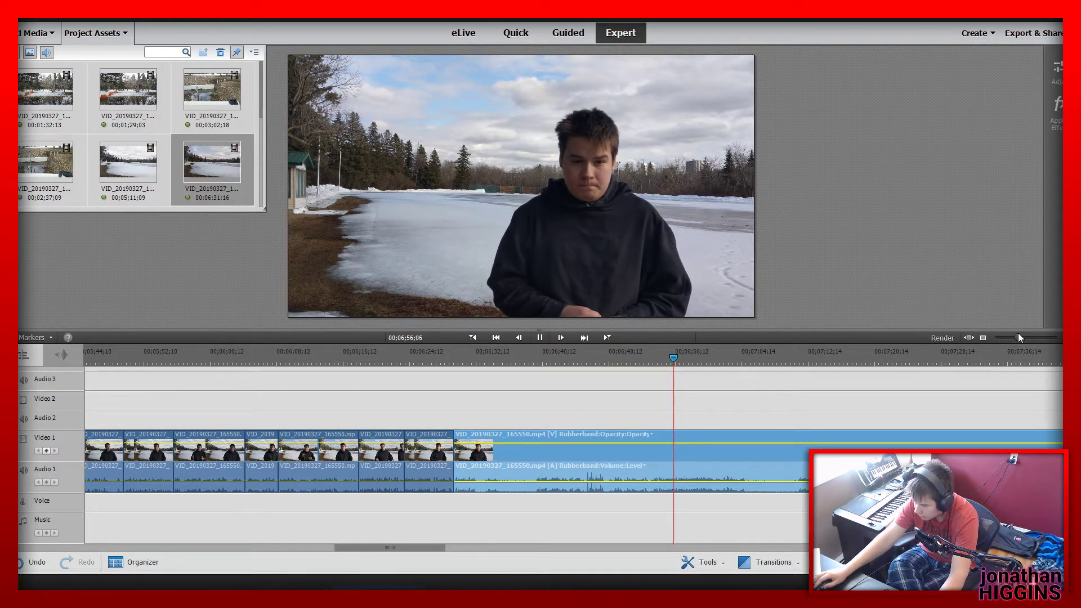
pyautogui.moveTo(1018, 332)
pyautogui.mouseDown()
pyautogui.moveTo(1008, 339)
pyautogui.moveTo(1020, 351)
pyautogui.mouseUp()
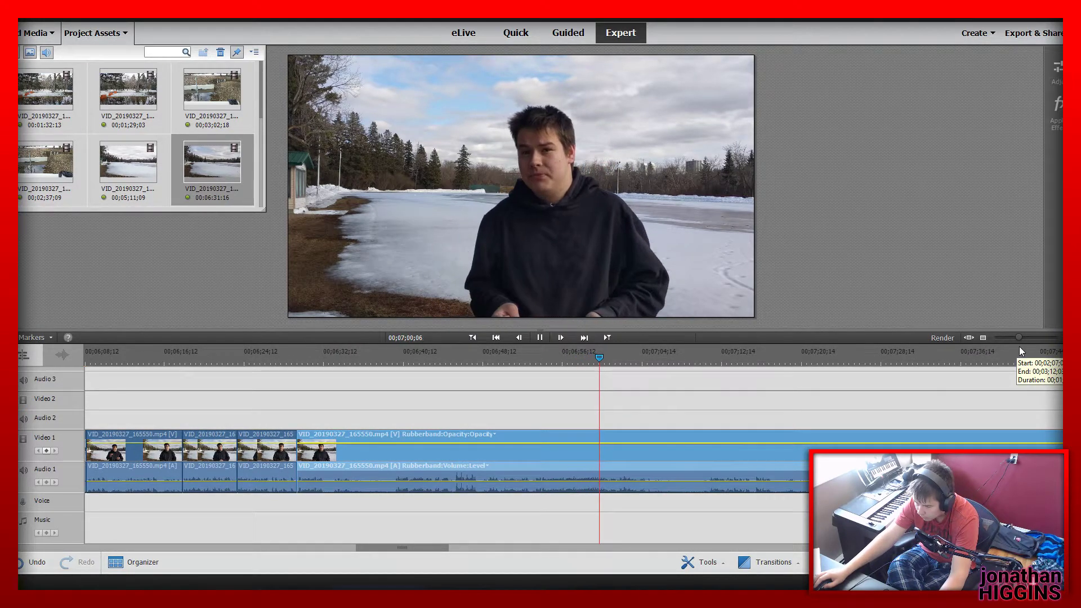
pyautogui.press('space')
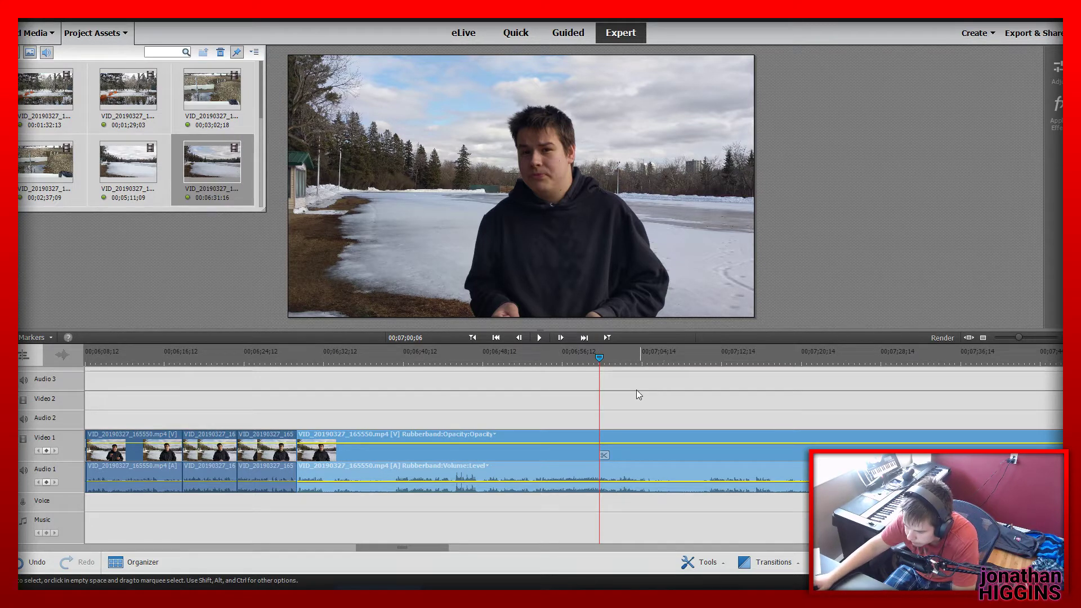
# Replay the lake clip from 00;06;30;00, skip ahead to about 00;07;54 and check the take up to 00;07;58;04
pyautogui.click(300, 357)
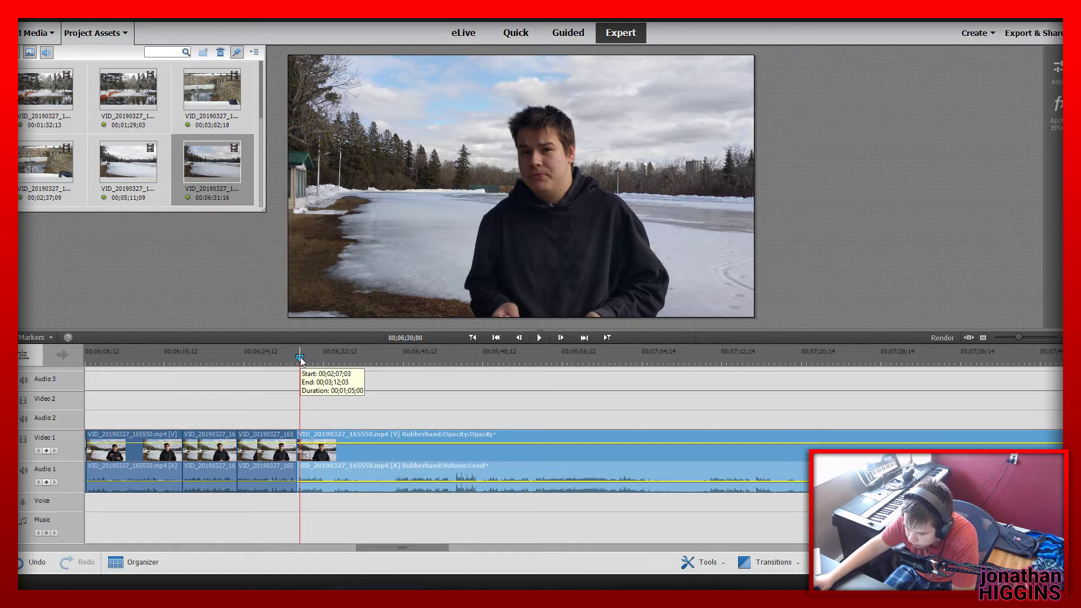
pyautogui.press('space')
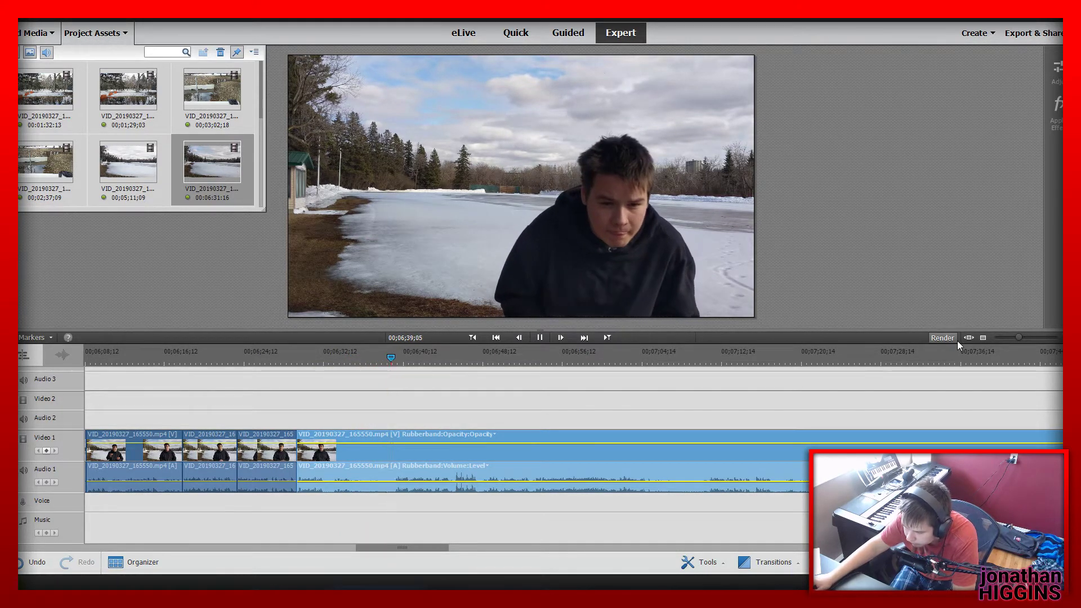
pyautogui.moveTo(1019, 335); pyautogui.dragTo(992, 343)
pyautogui.click(501, 364)
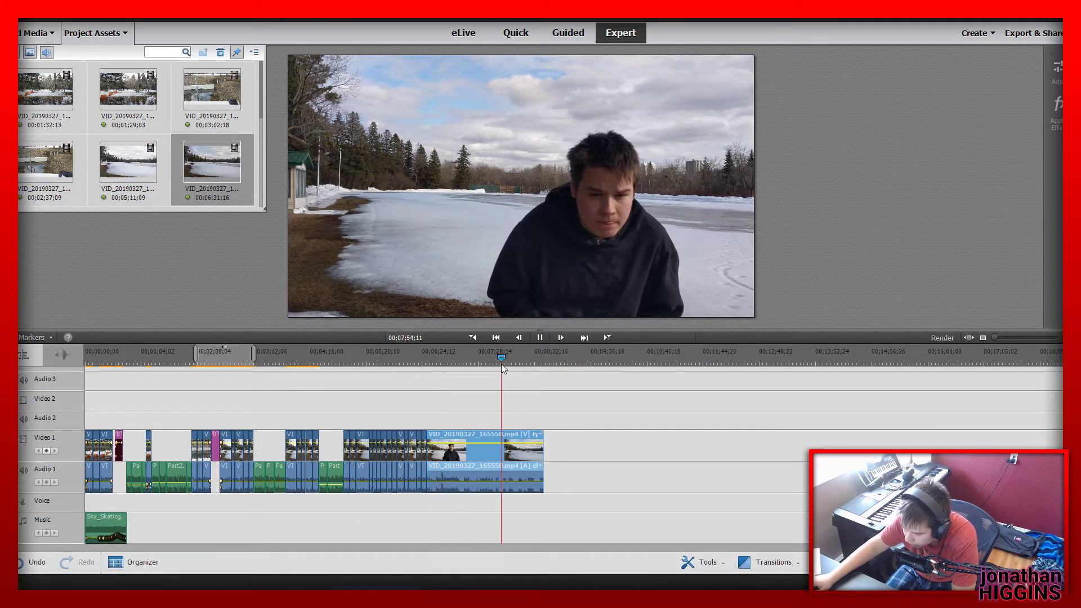
pyautogui.press('space')
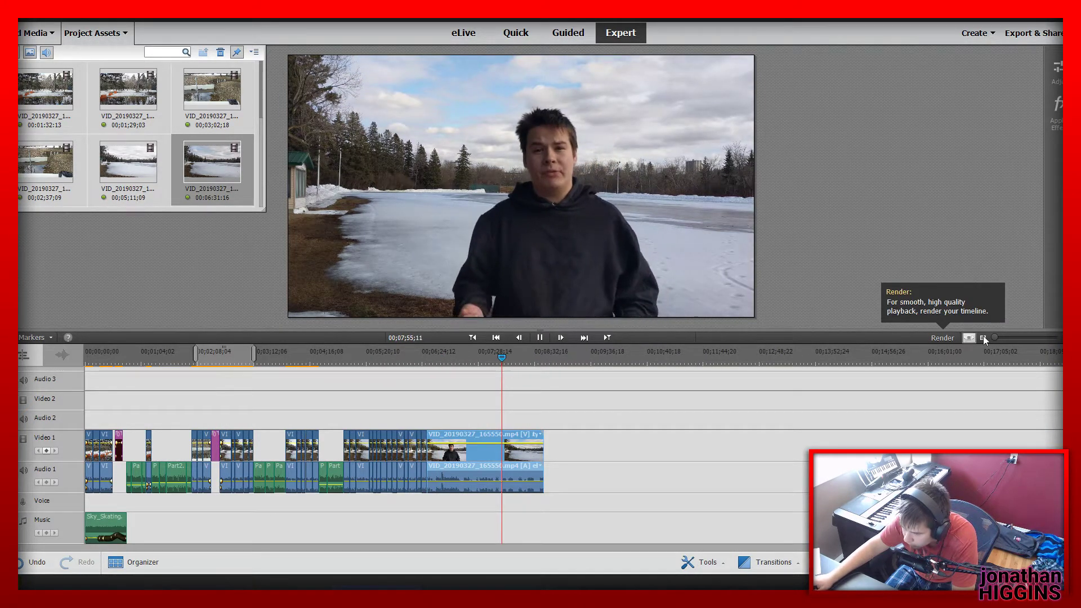
pyautogui.moveTo(1006, 337); pyautogui.dragTo(1022, 338)
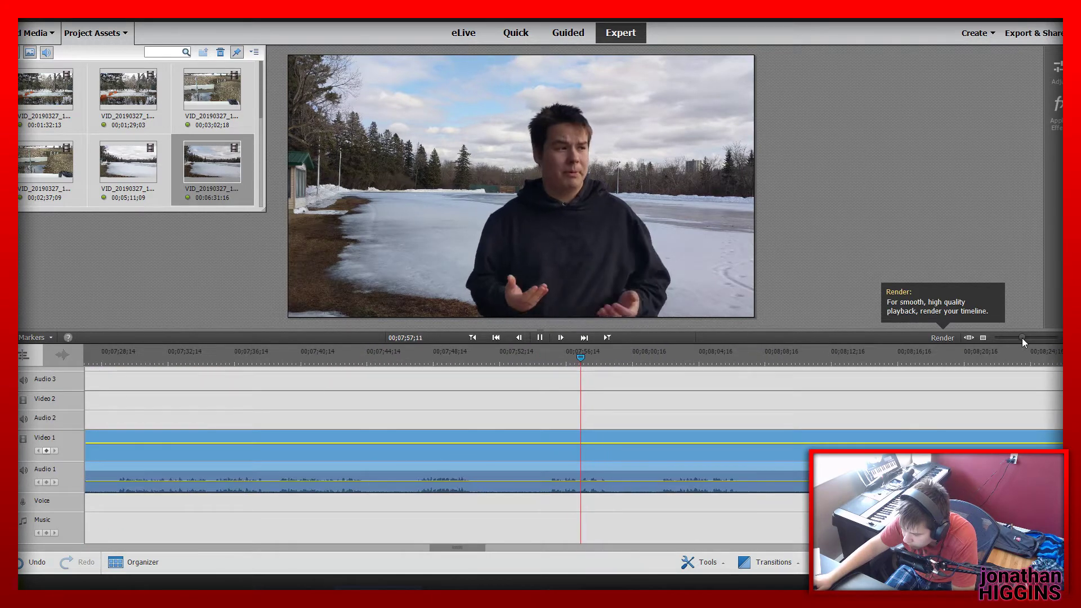
pyautogui.press('space')
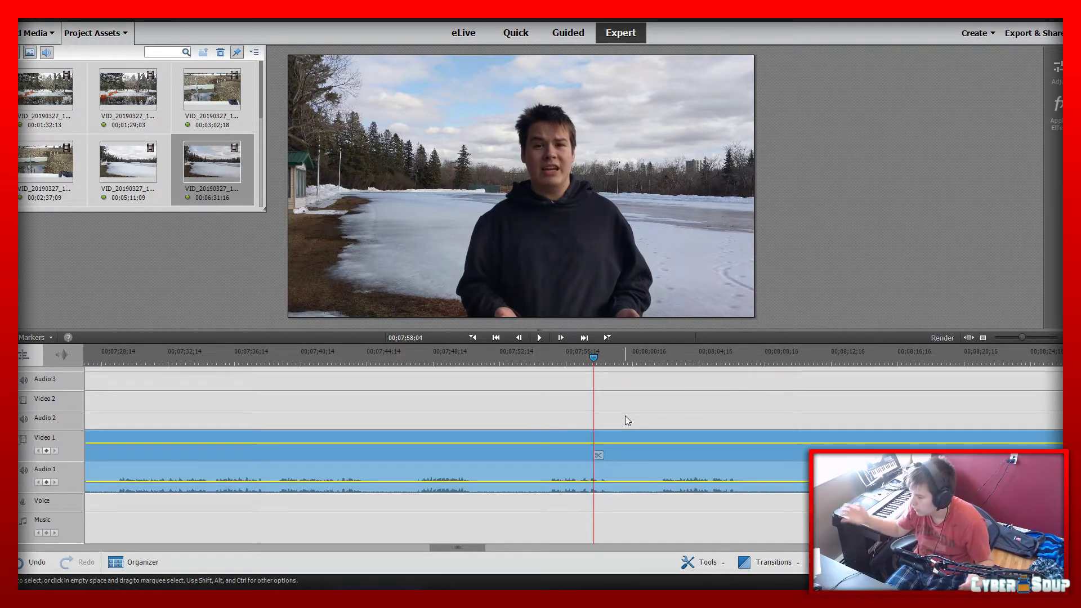